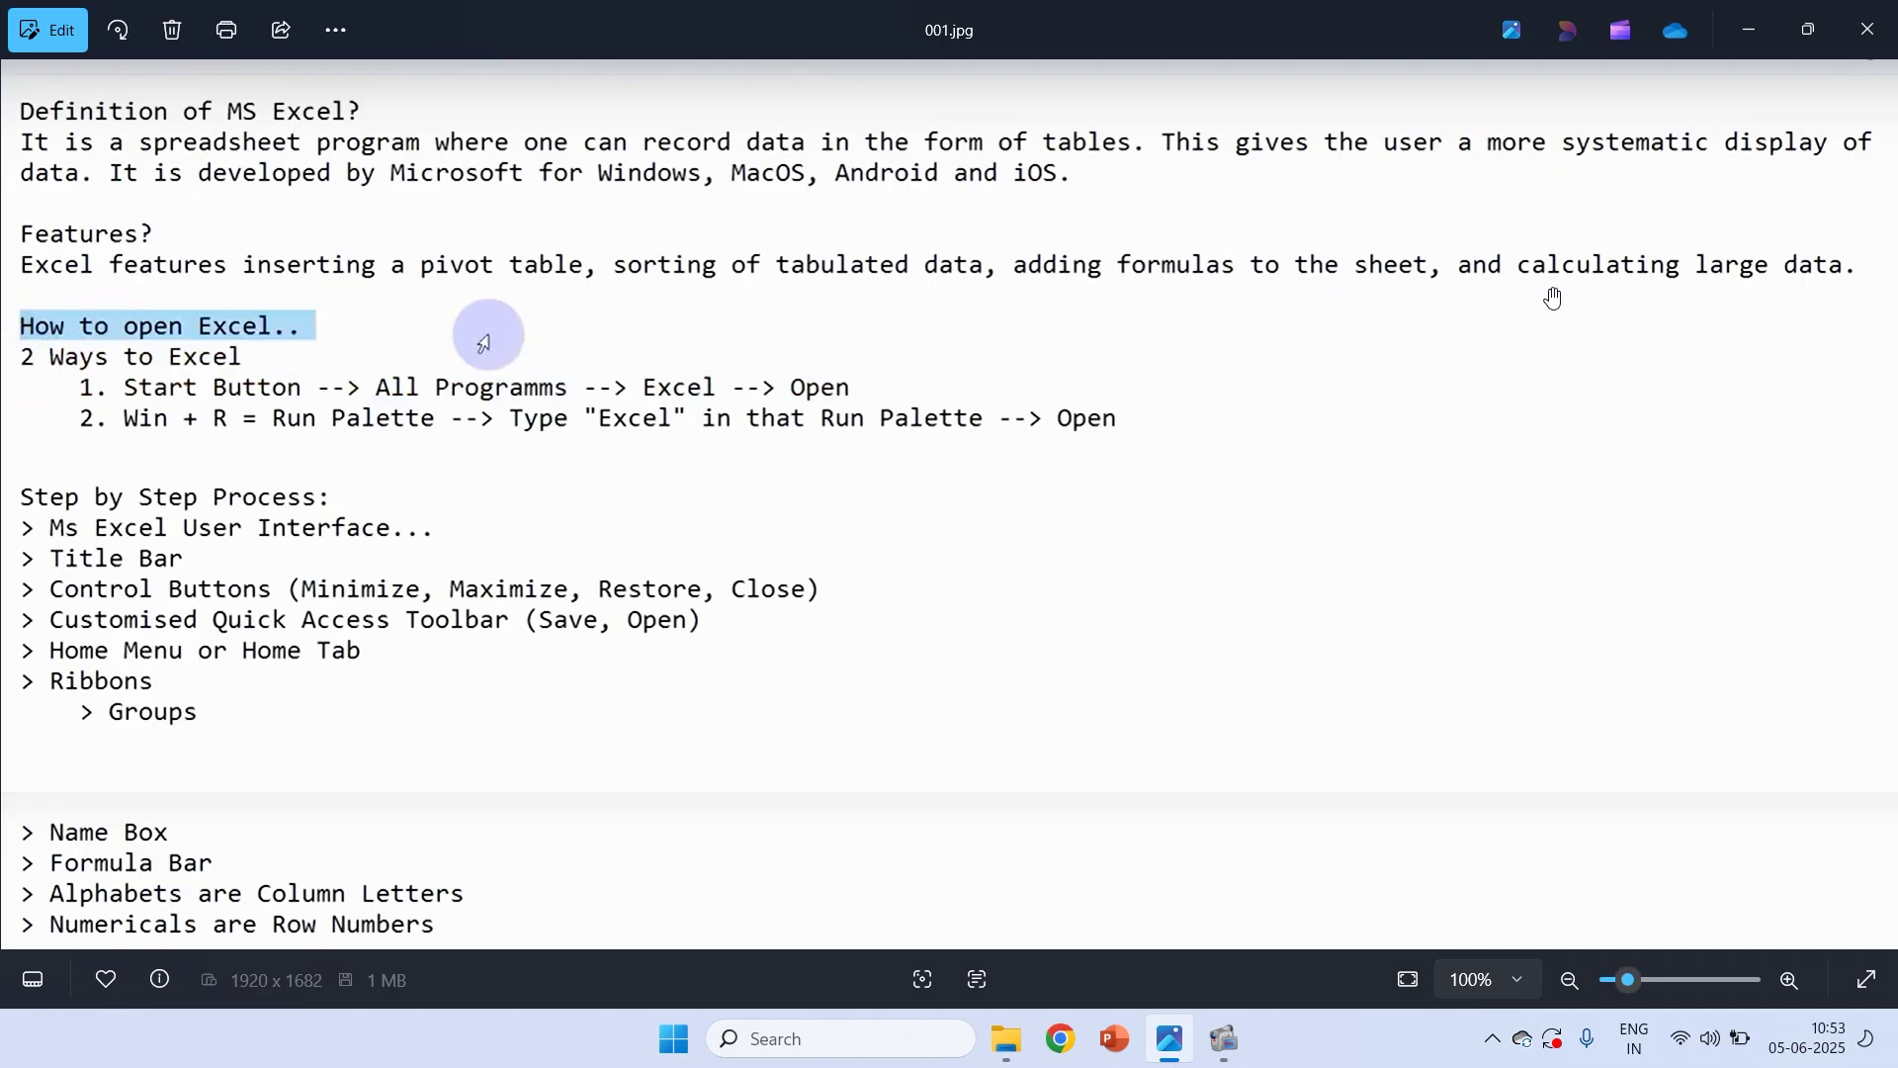
# Search Windows for the excel app
pyautogui.press('XF86AudioRaiseVolume')
pyautogui.scroll(-1, 1037, 595)
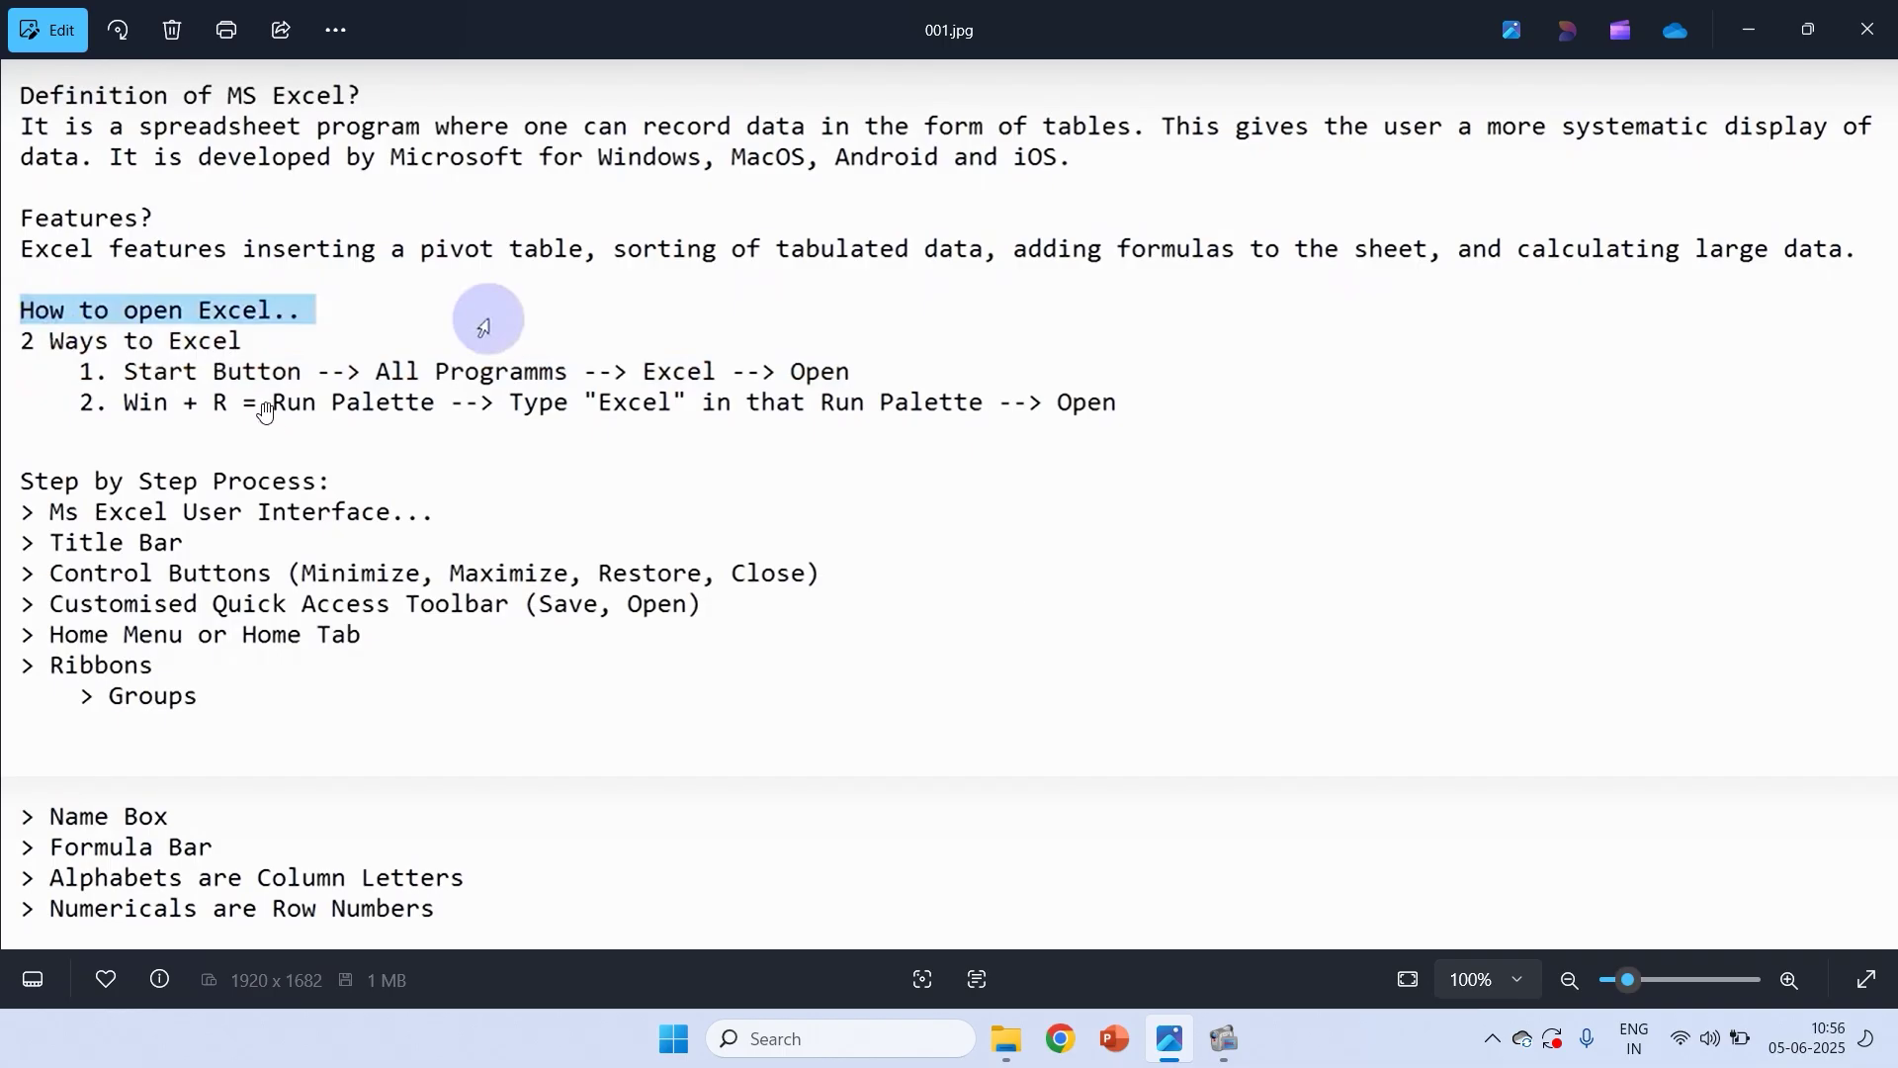
pyautogui.press('super')
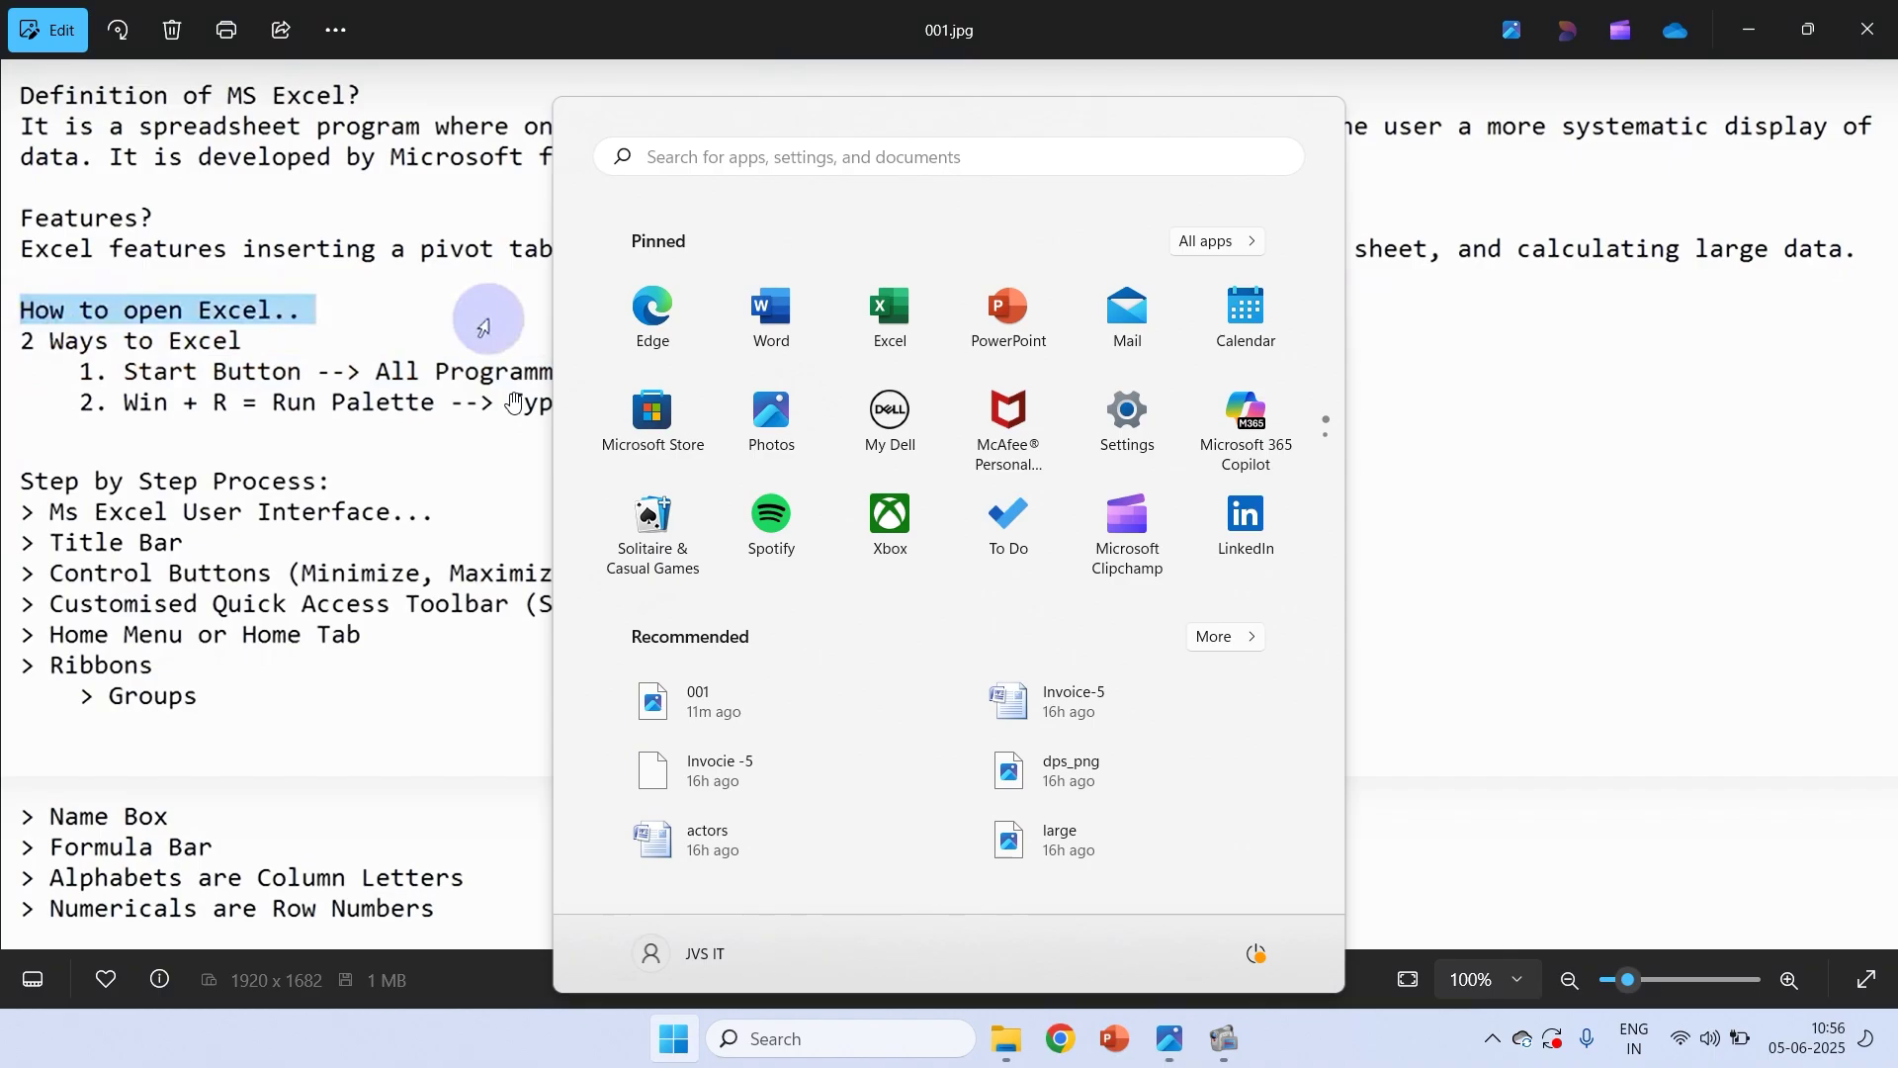
pyautogui.write('excel')
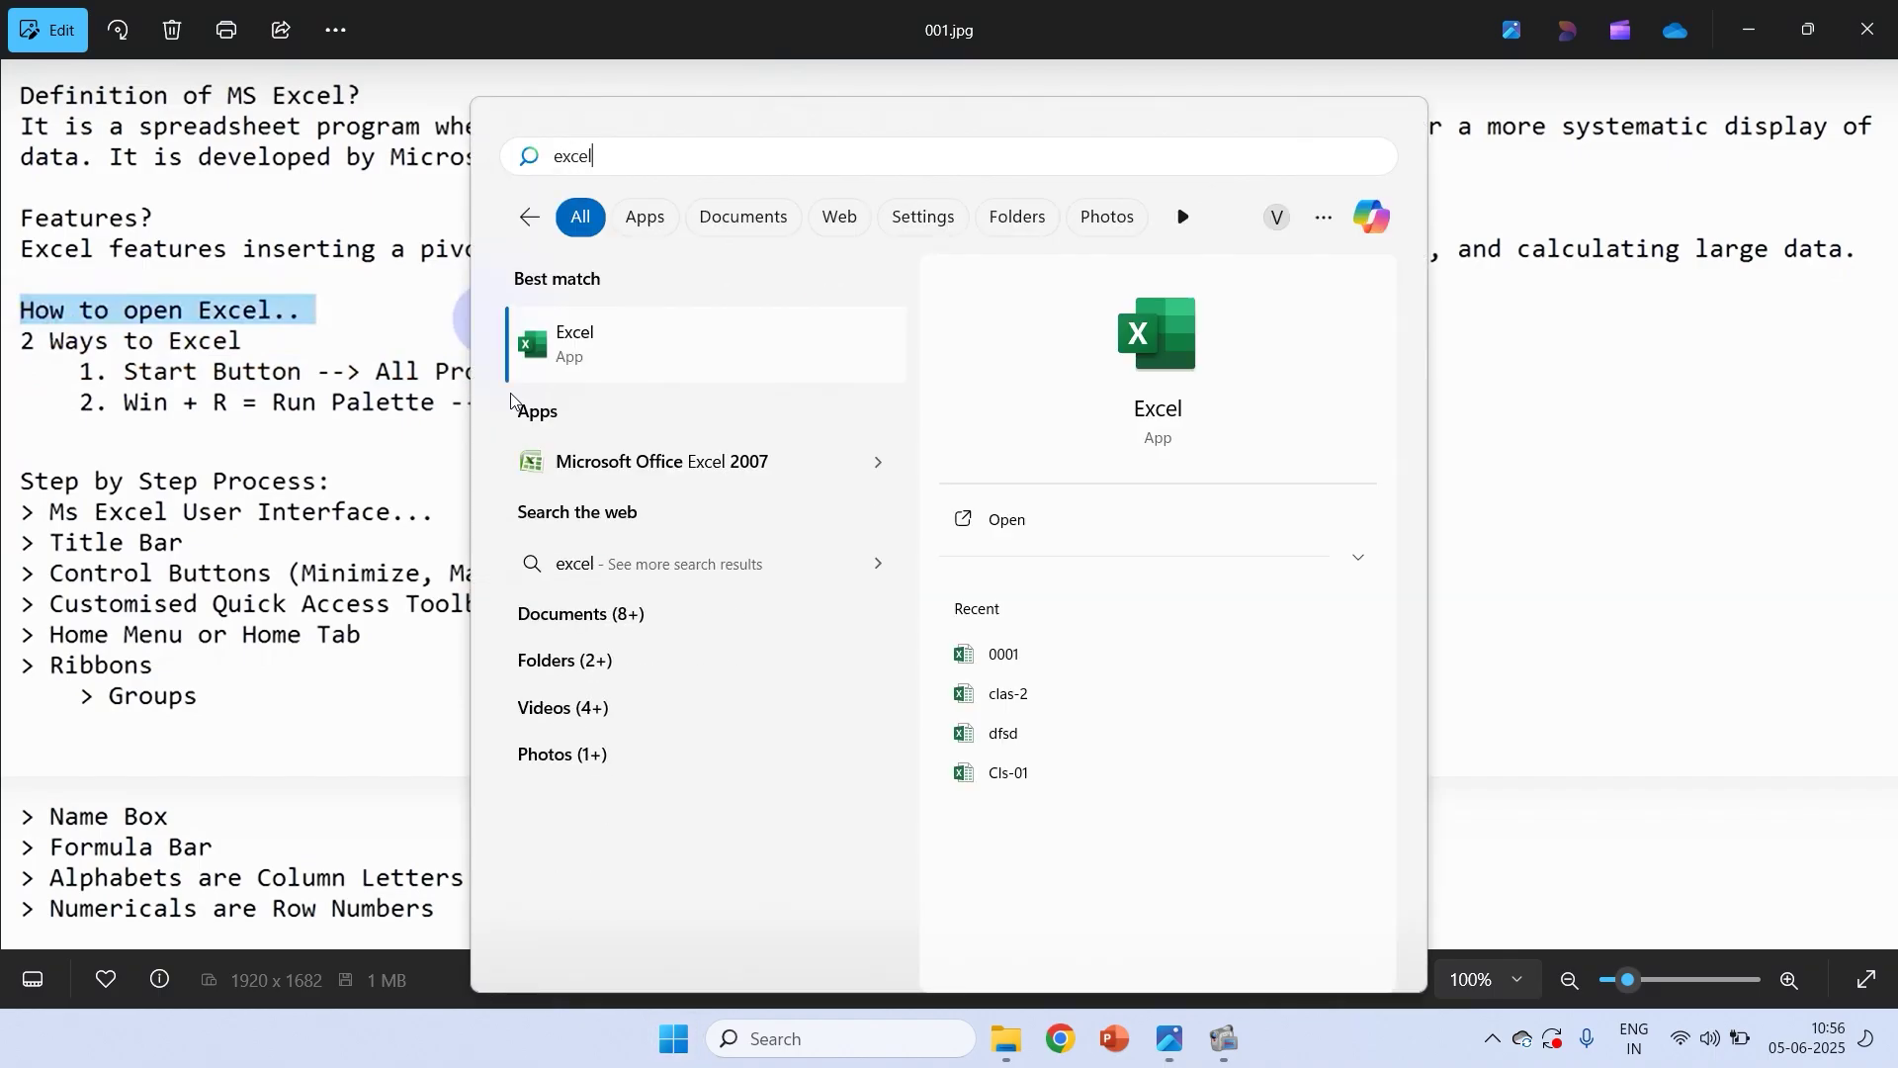
pyautogui.click(596, 360)
# Launch Excel through the Windows Run command "excel" and maximize its window
pyautogui.press('super+r')
pyautogui.write('ex')
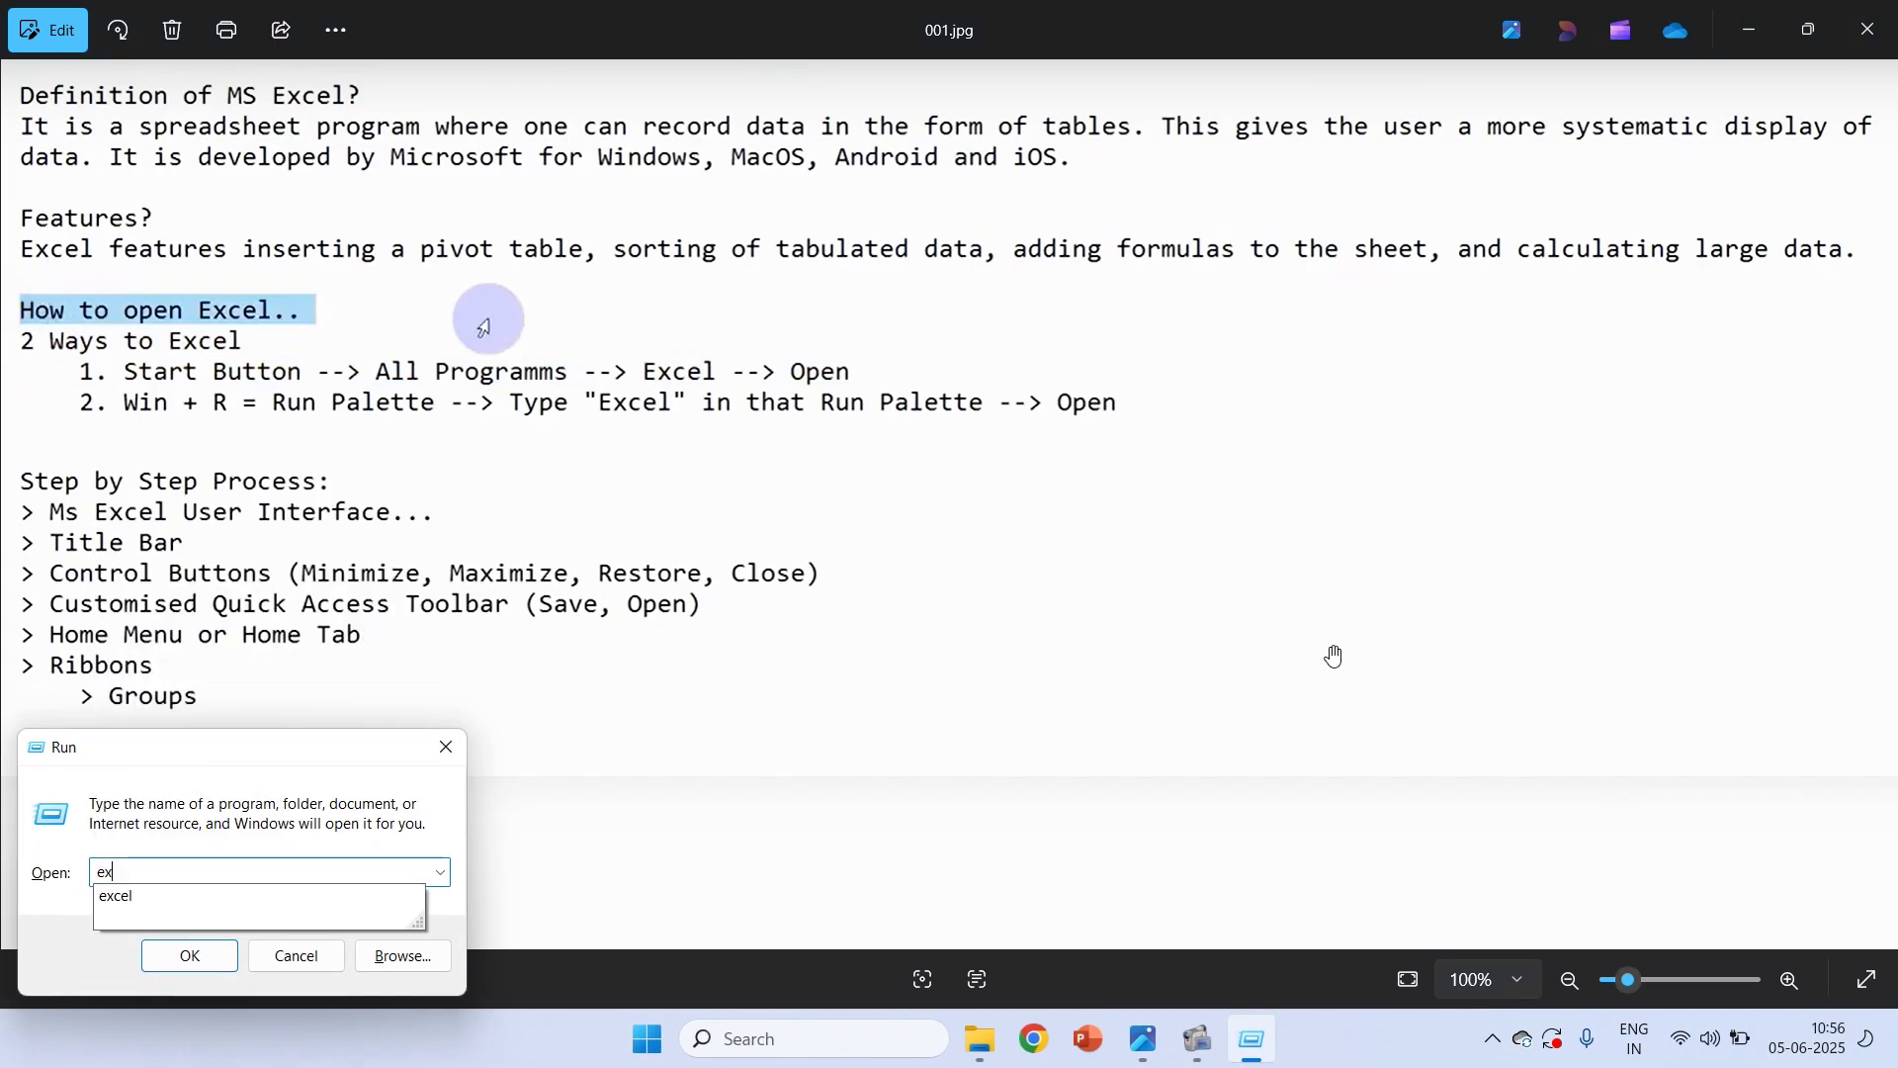
pyautogui.write('cel')
pyautogui.press('Return')
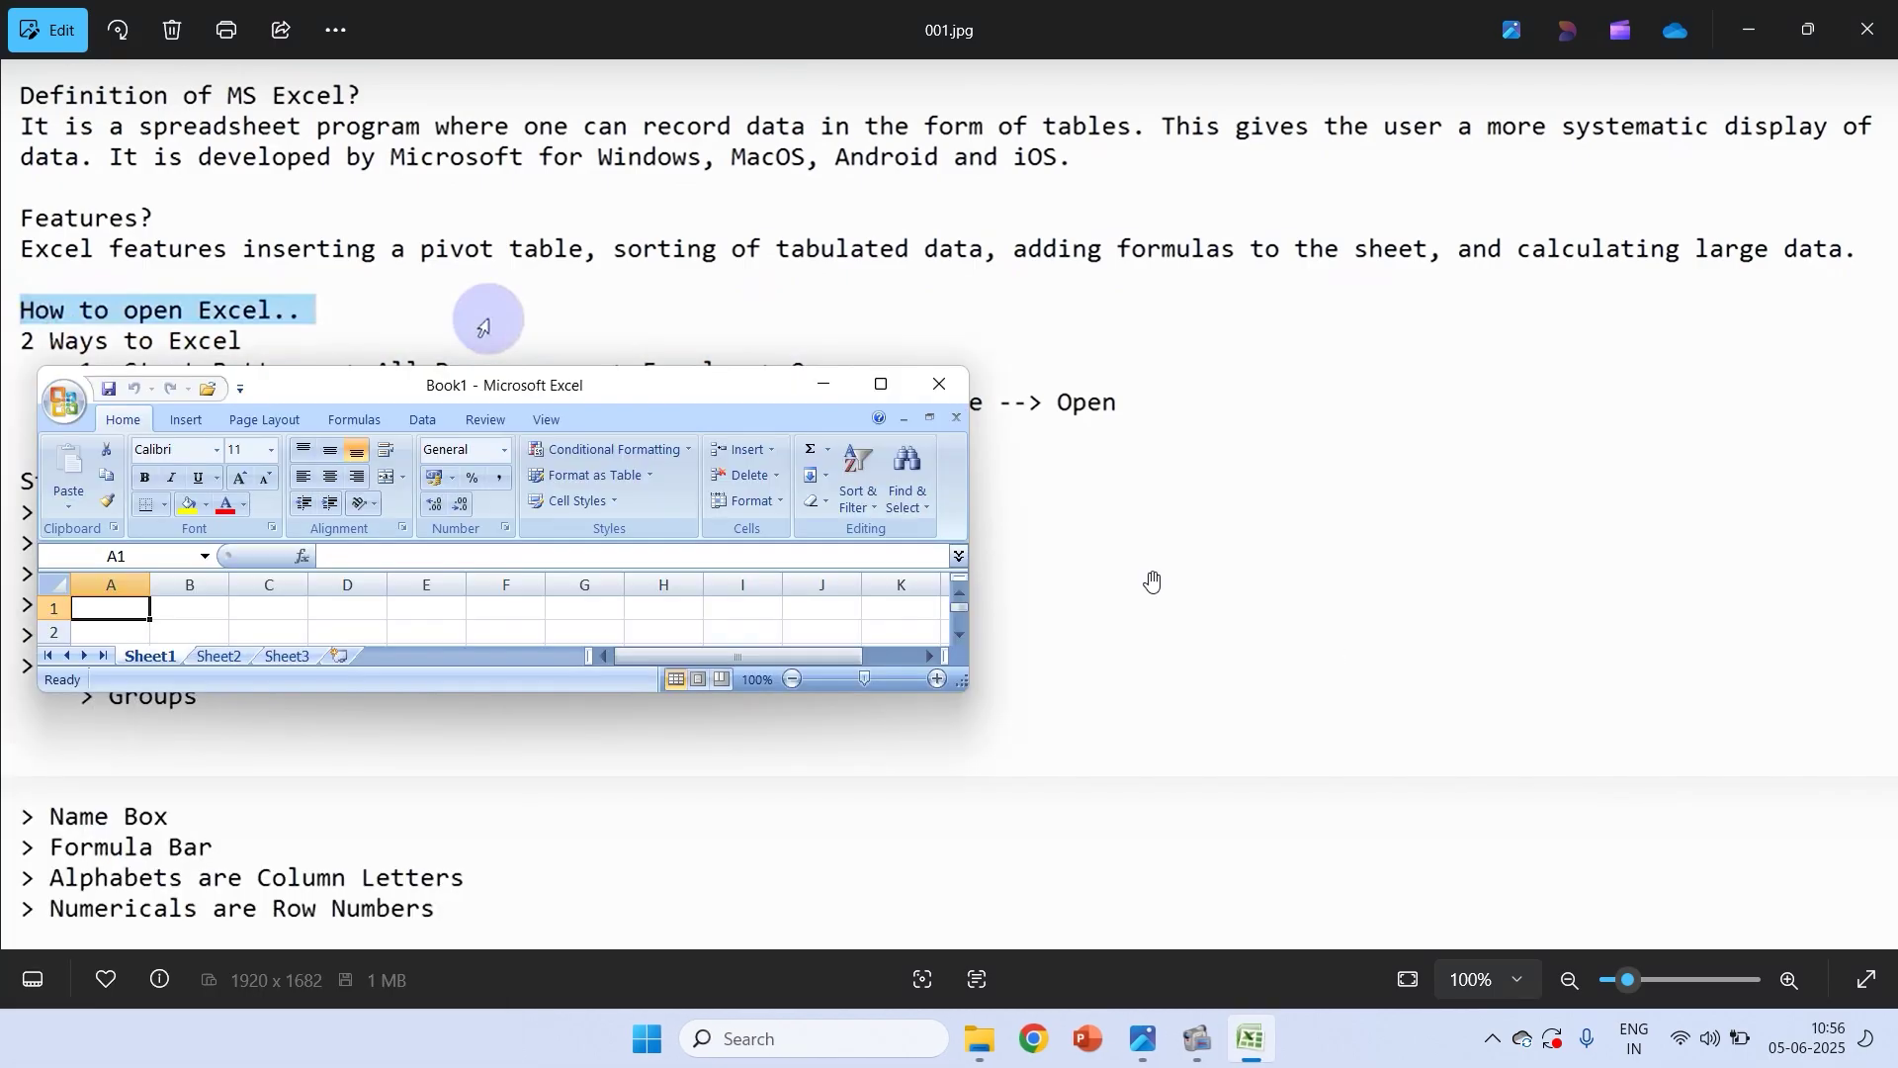
pyautogui.click(883, 384)
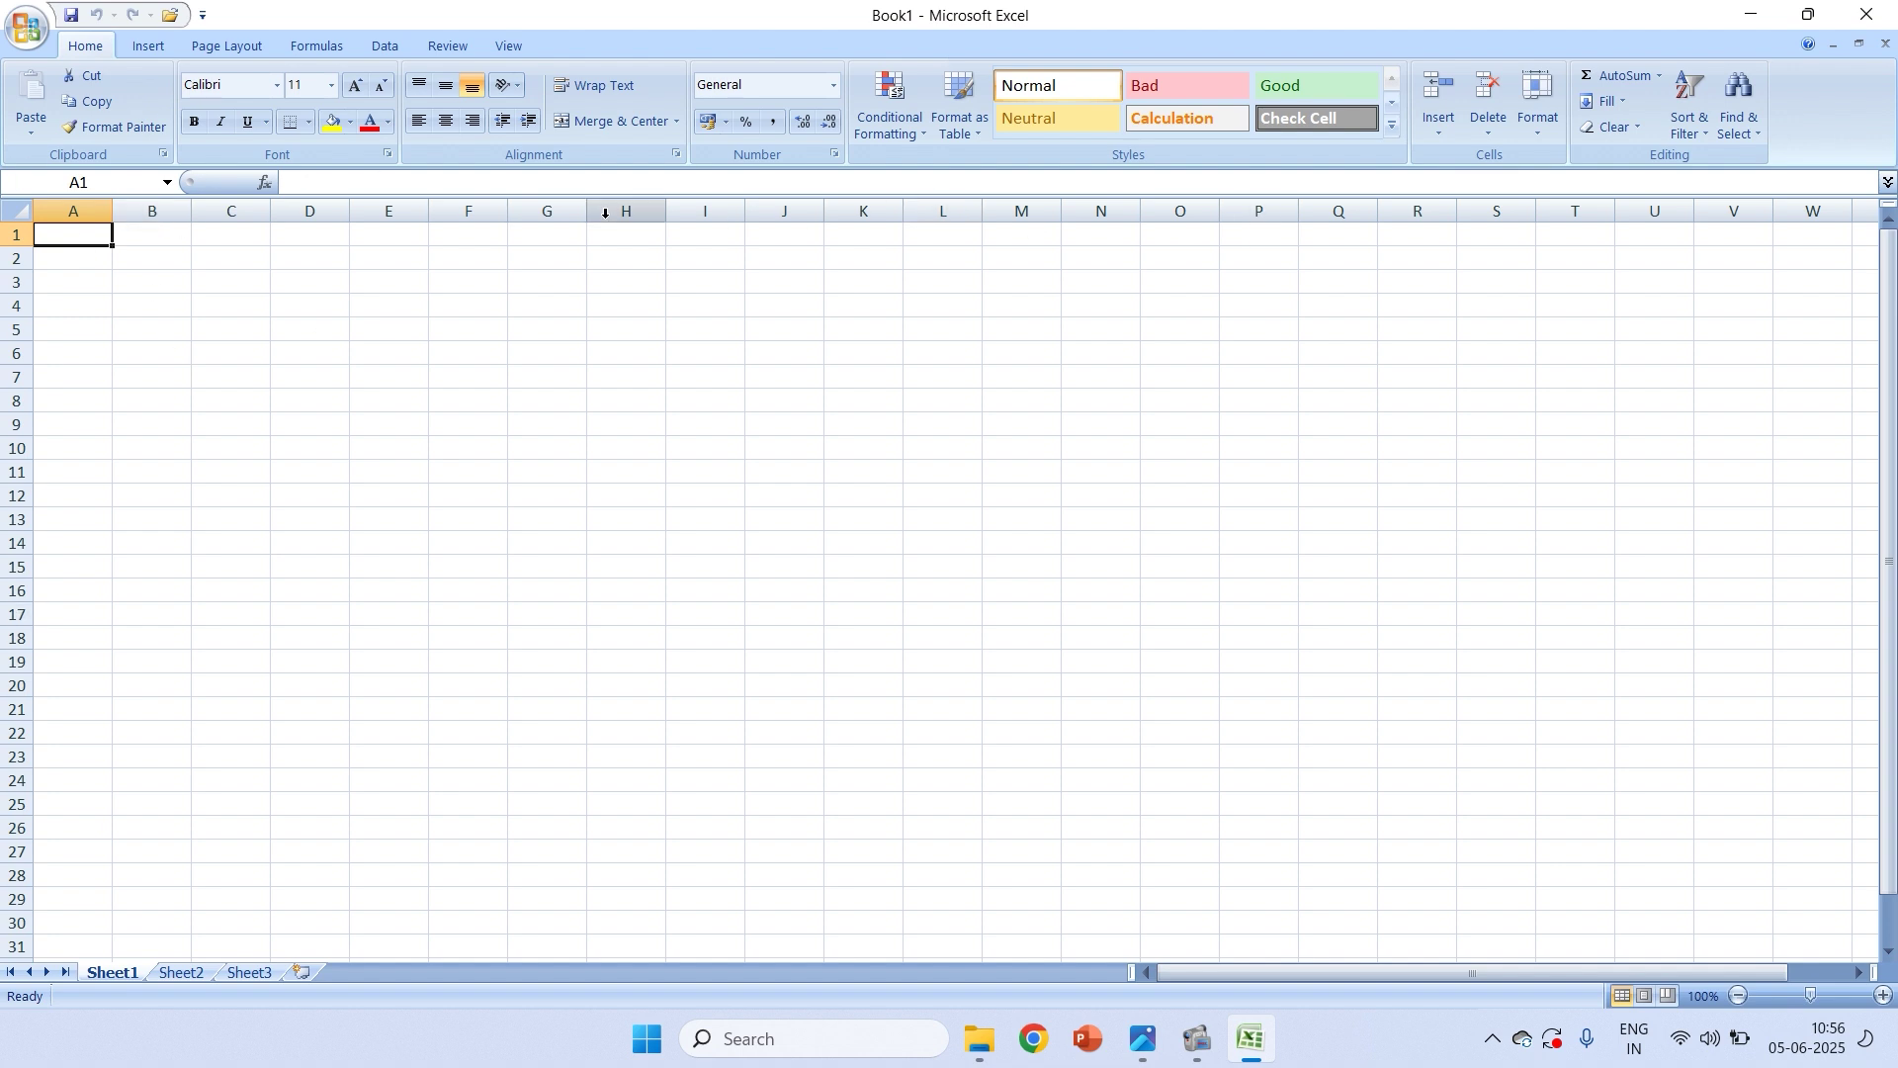
# Review the Insert, Page Layout, Formulas and Data command sets on Excel's ribbon, ending on the Home commands
pyautogui.hotkey('alt', 'Tab')
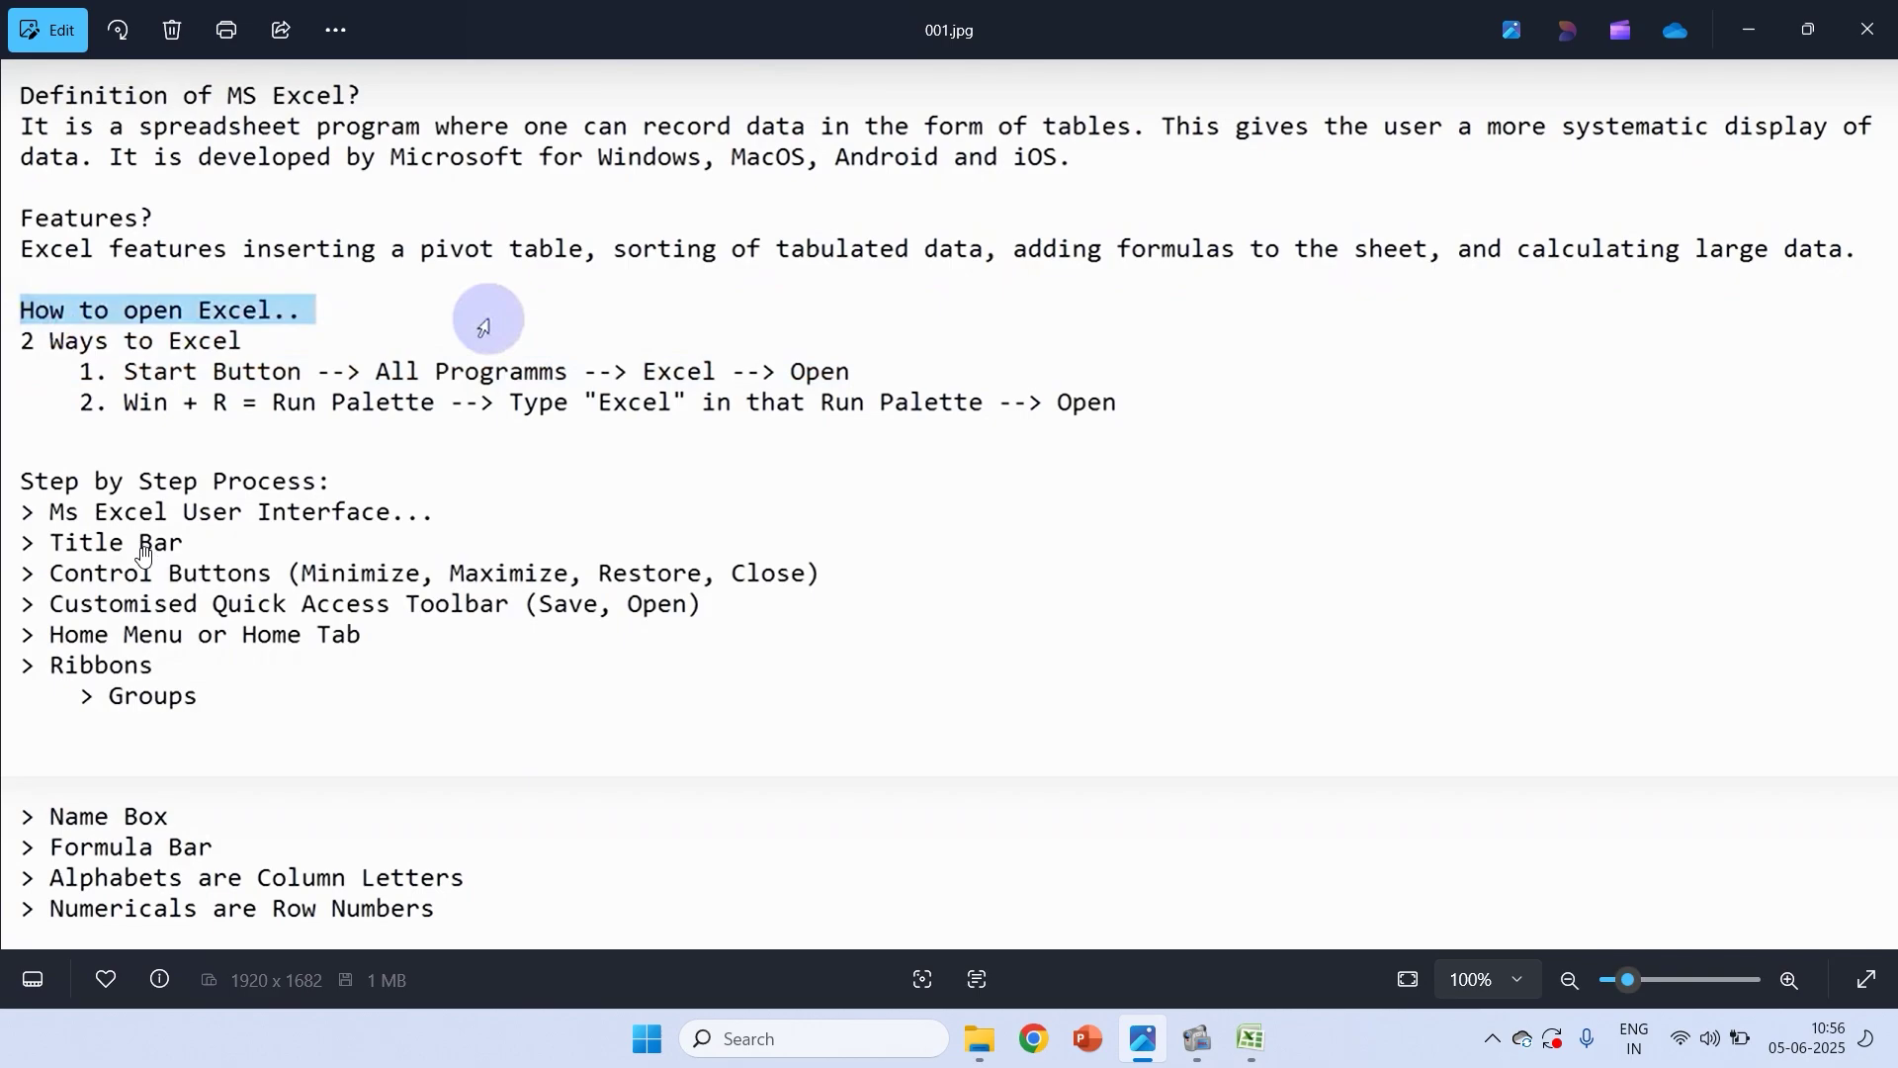
pyautogui.moveTo(140, 541); pyautogui.dragTo(139, 501)
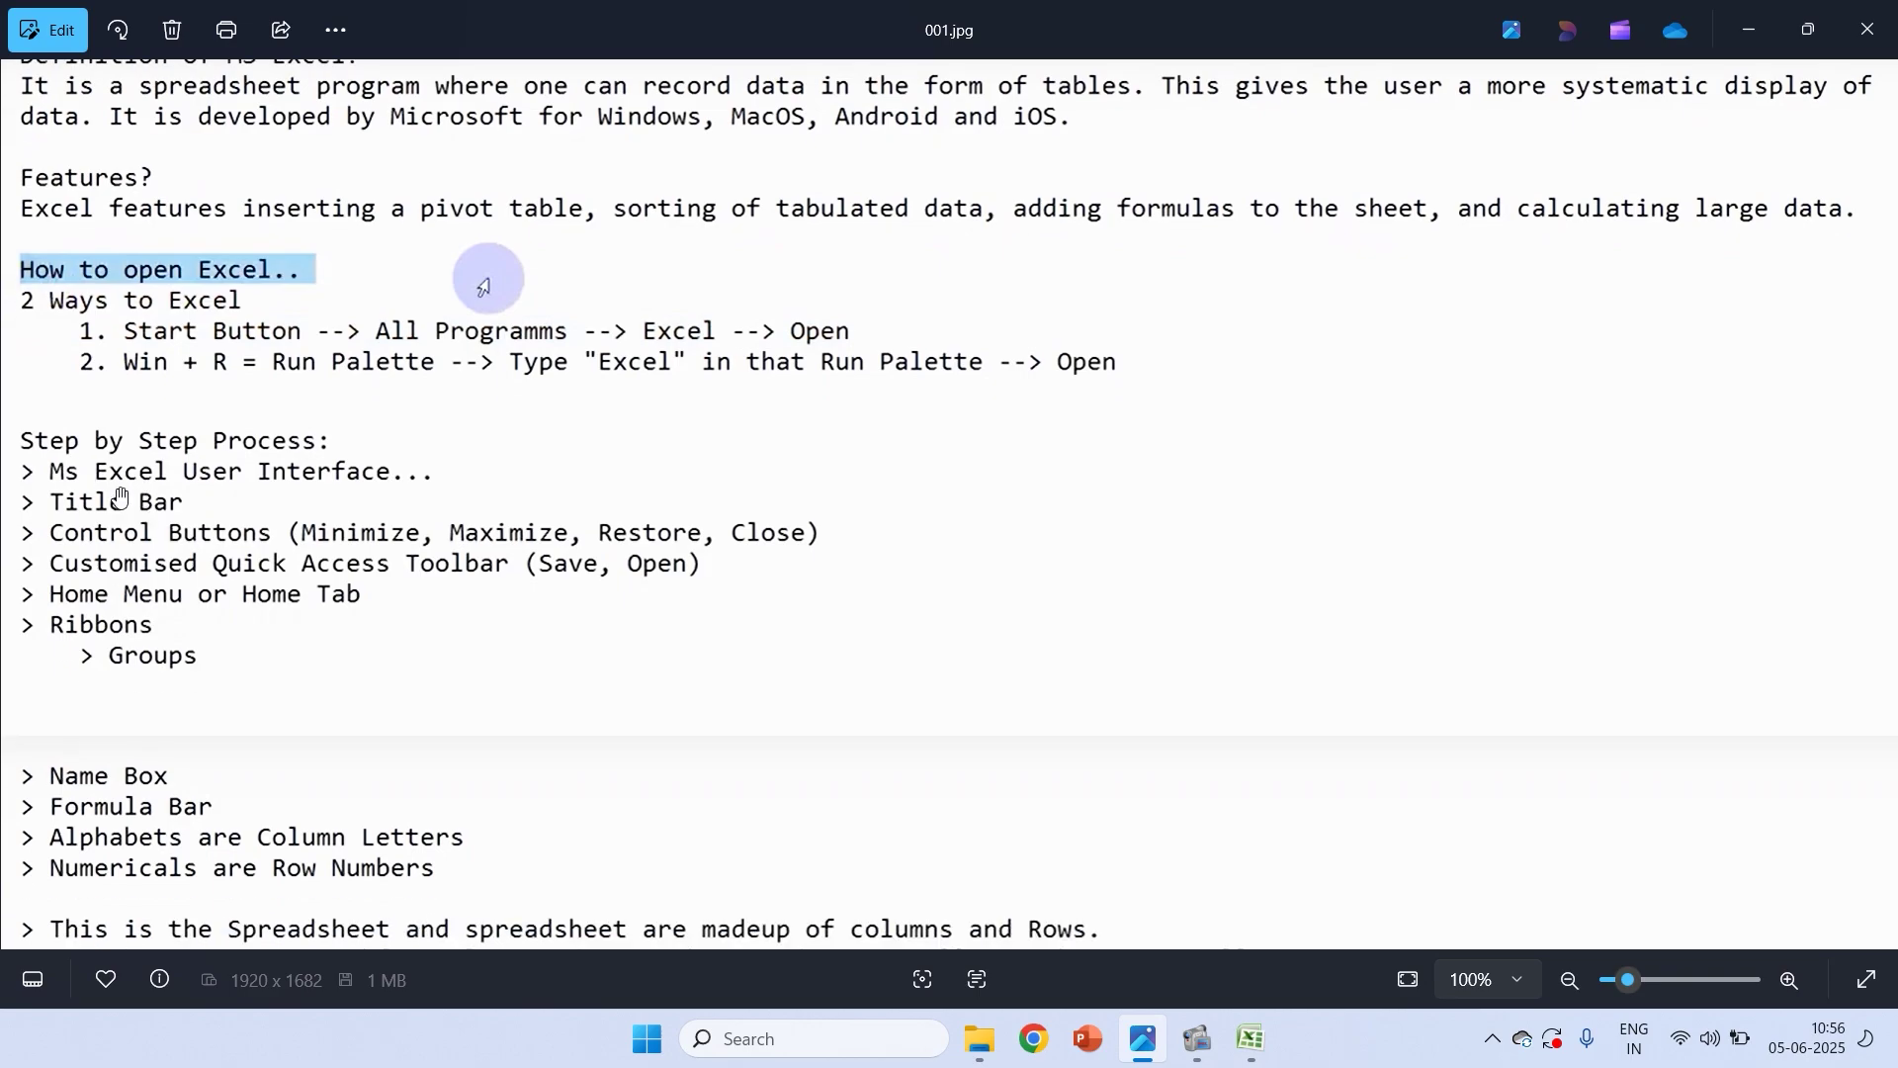
pyautogui.hotkey('alt', 'Tab')
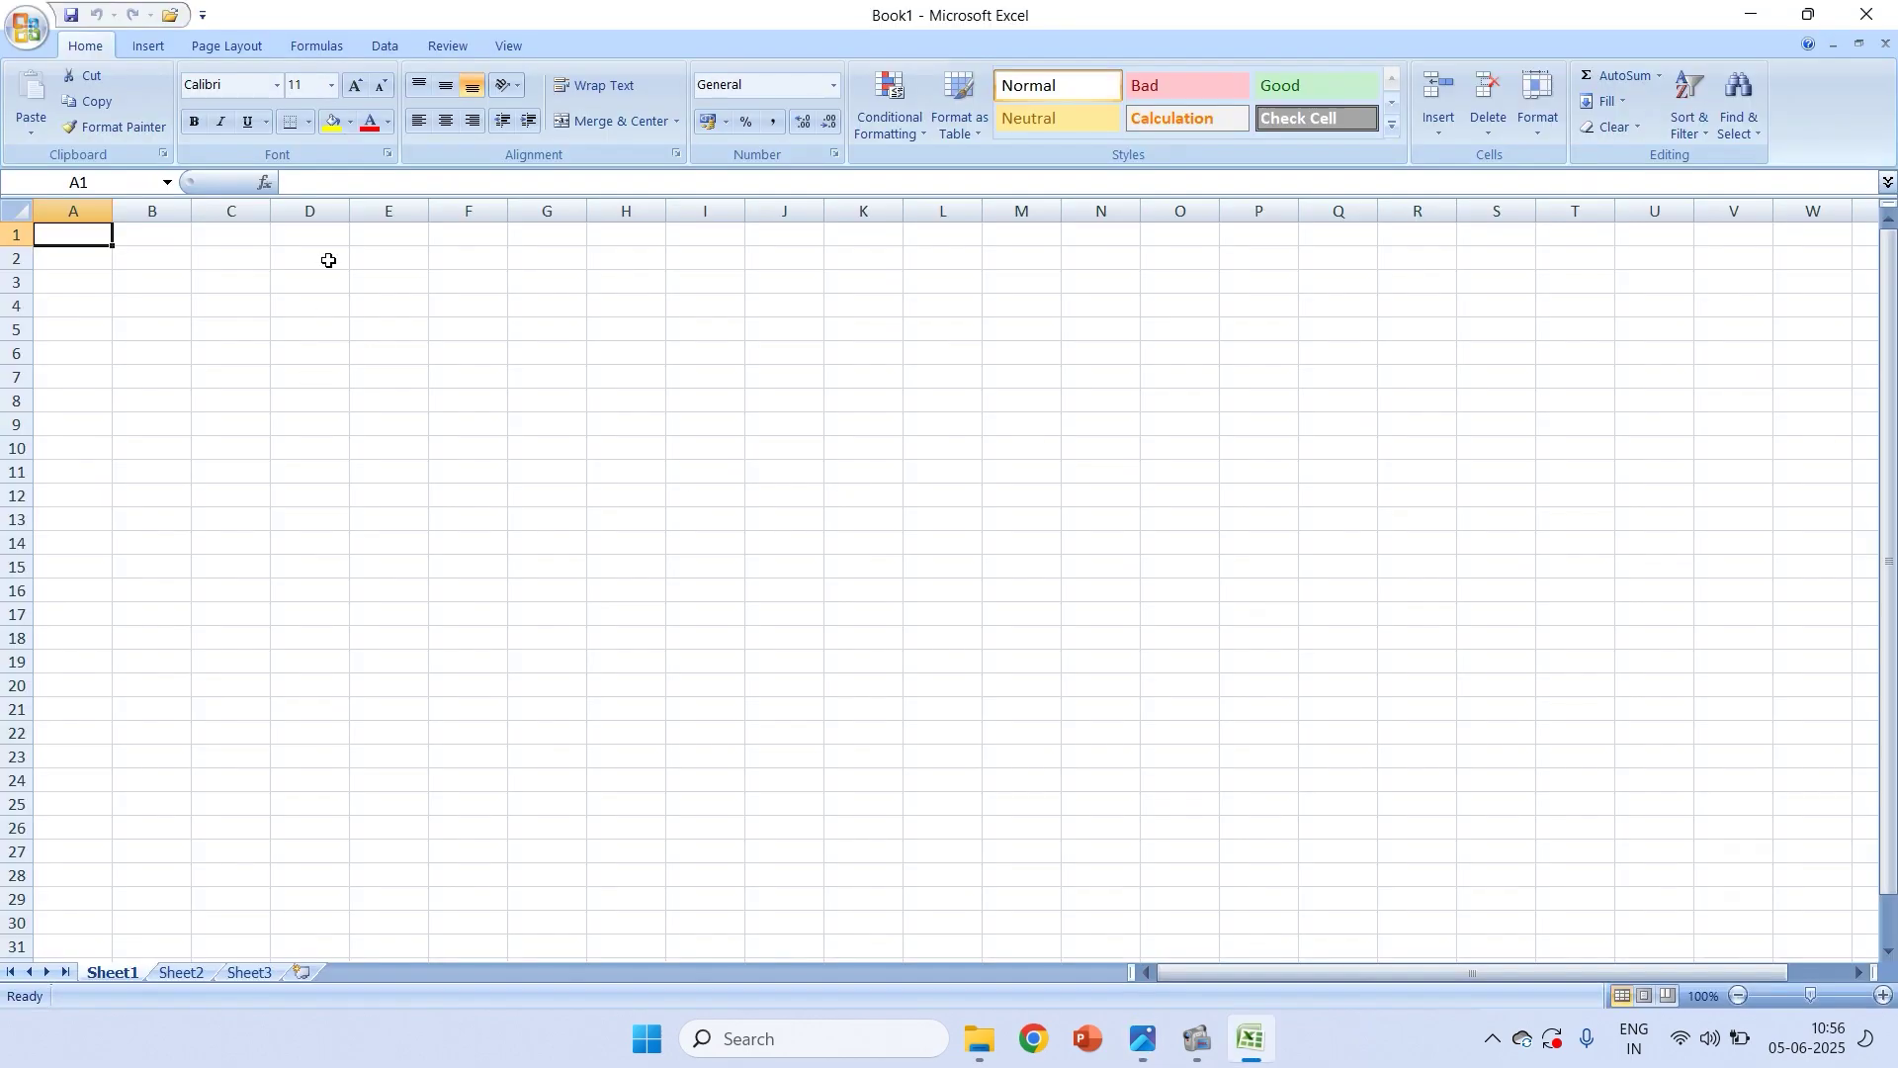
pyautogui.click(149, 46)
pyautogui.click(226, 46)
pyautogui.click(314, 45)
pyautogui.click(381, 45)
pyautogui.click(85, 45)
pyautogui.click(305, 52)
pyautogui.click(384, 46)
pyautogui.click(316, 45)
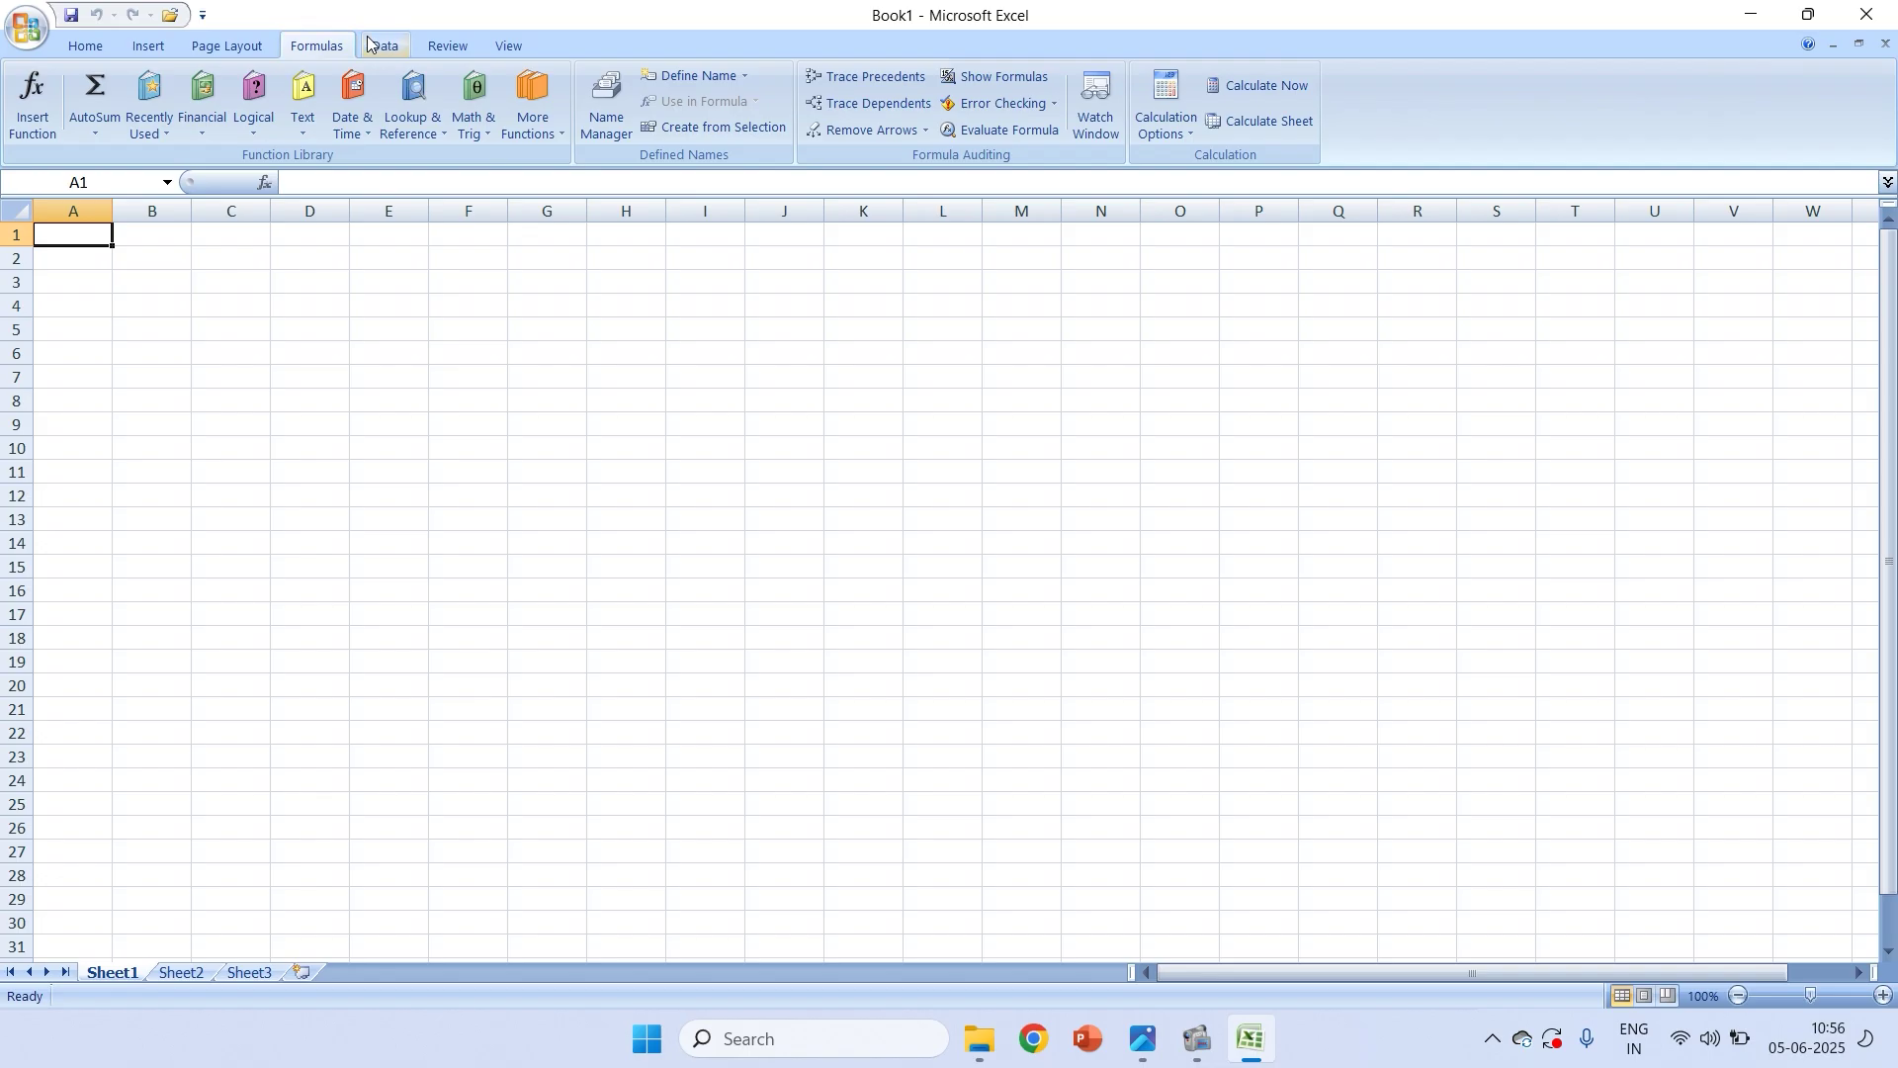
pyautogui.click(81, 48)
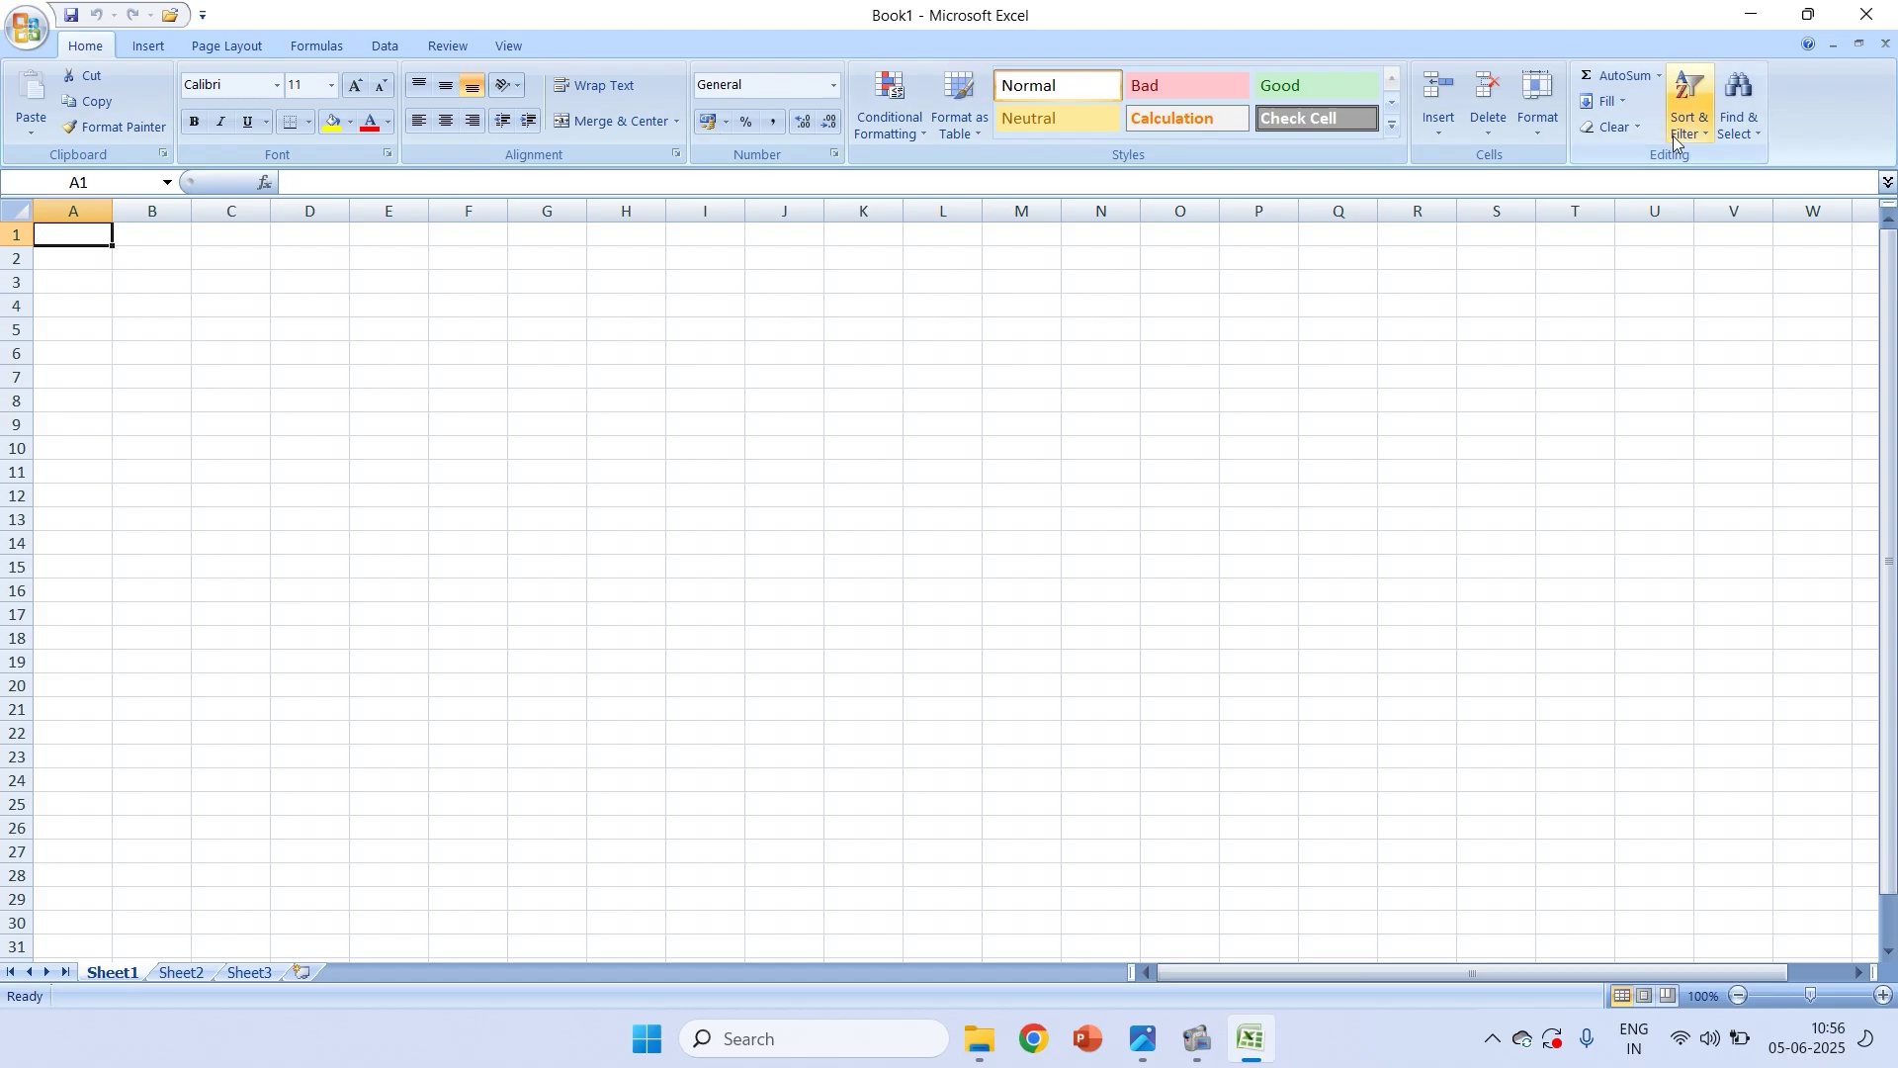
# Bring up the dialog for opening an existing workbook and dismiss it without choosing a file
pyautogui.hotkey('alt', 'Tab')
pyautogui.hotkey('alt', 'Tab')
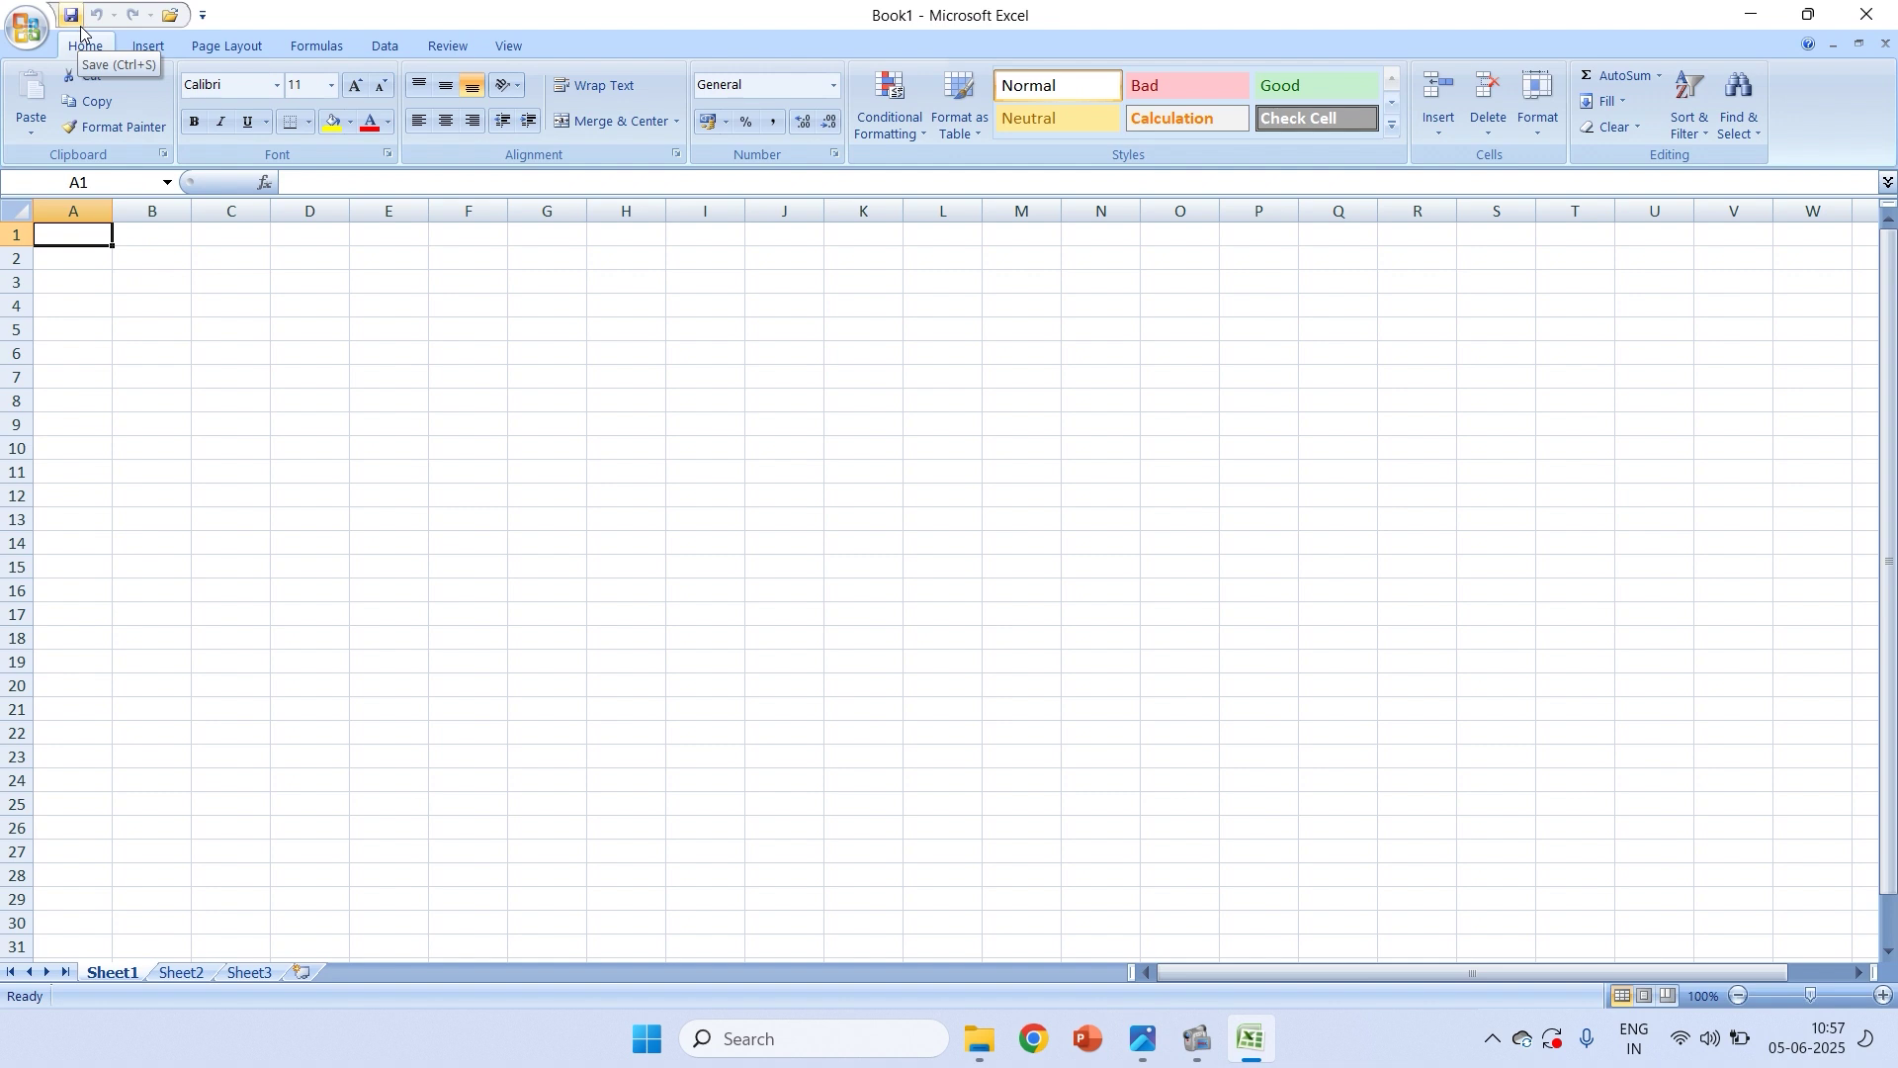
pyautogui.hotkey('ctrl', 's')
pyautogui.click(170, 15)
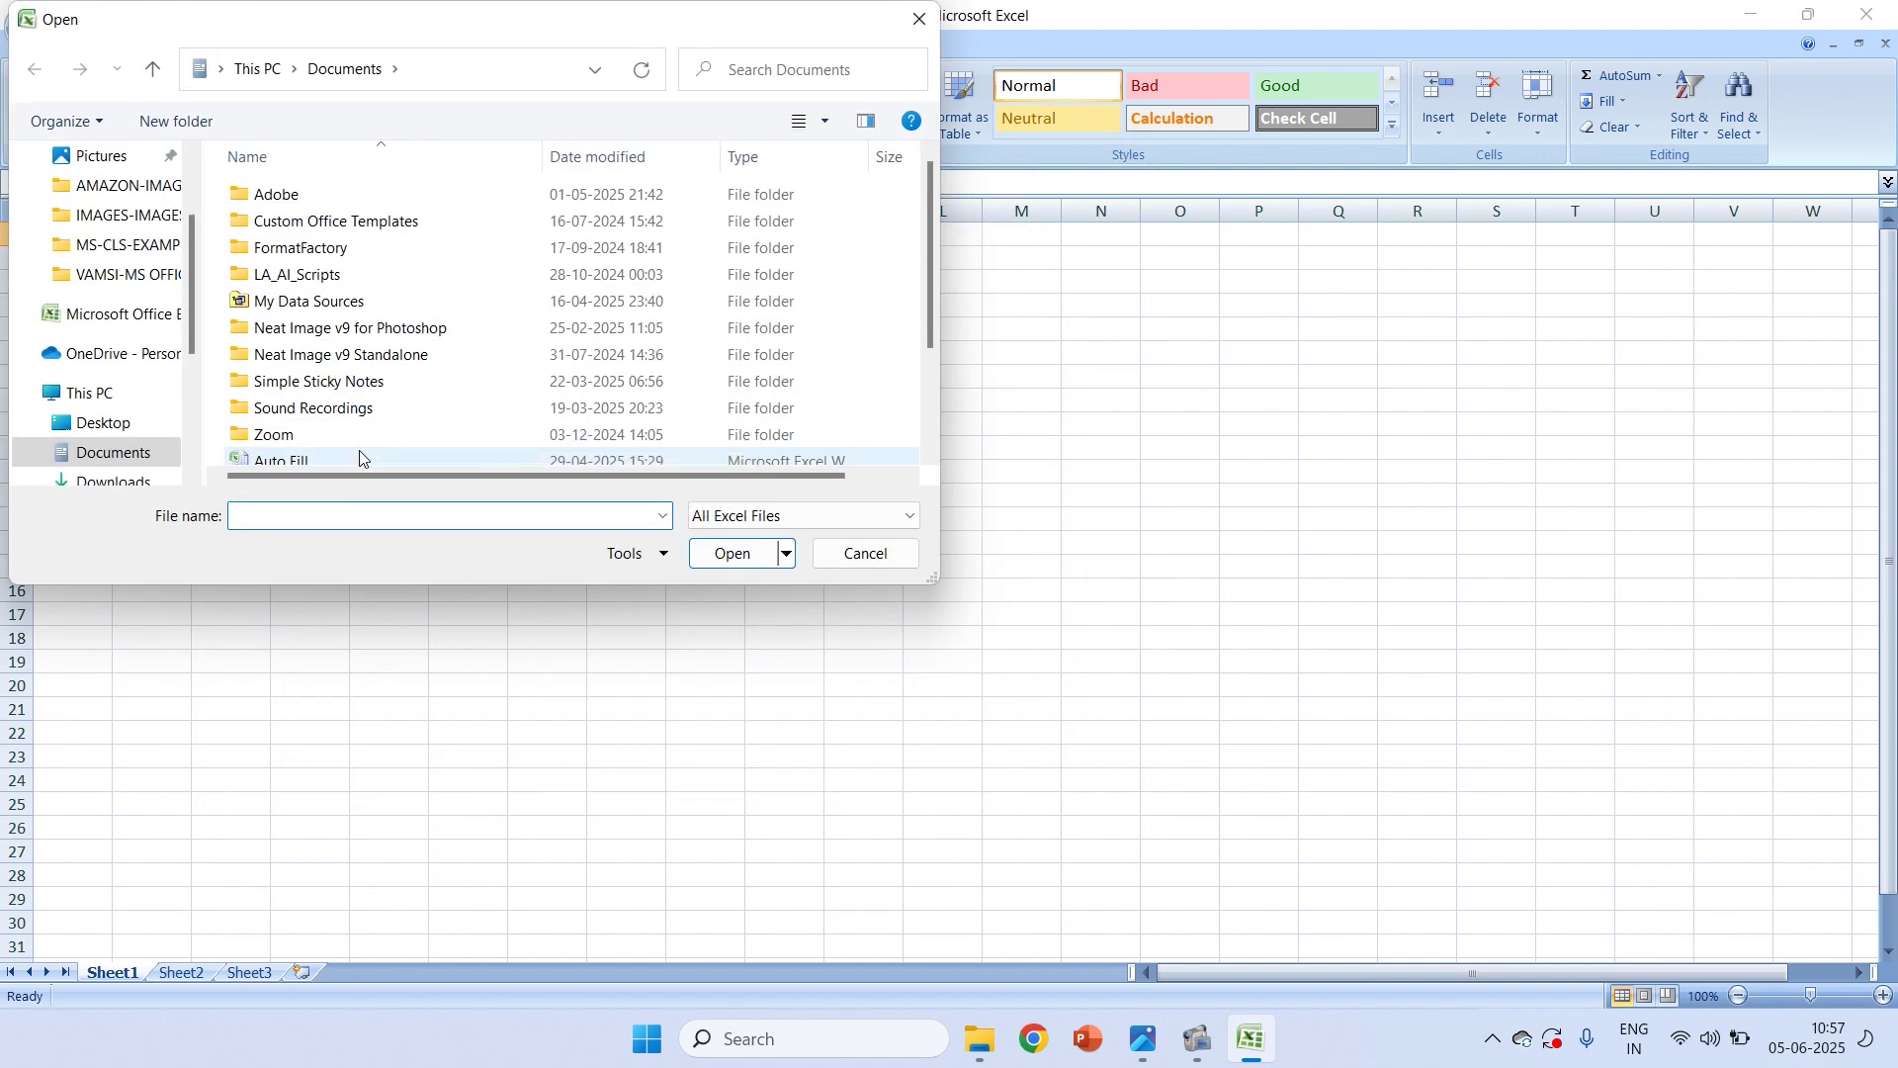
pyautogui.press('Escape')
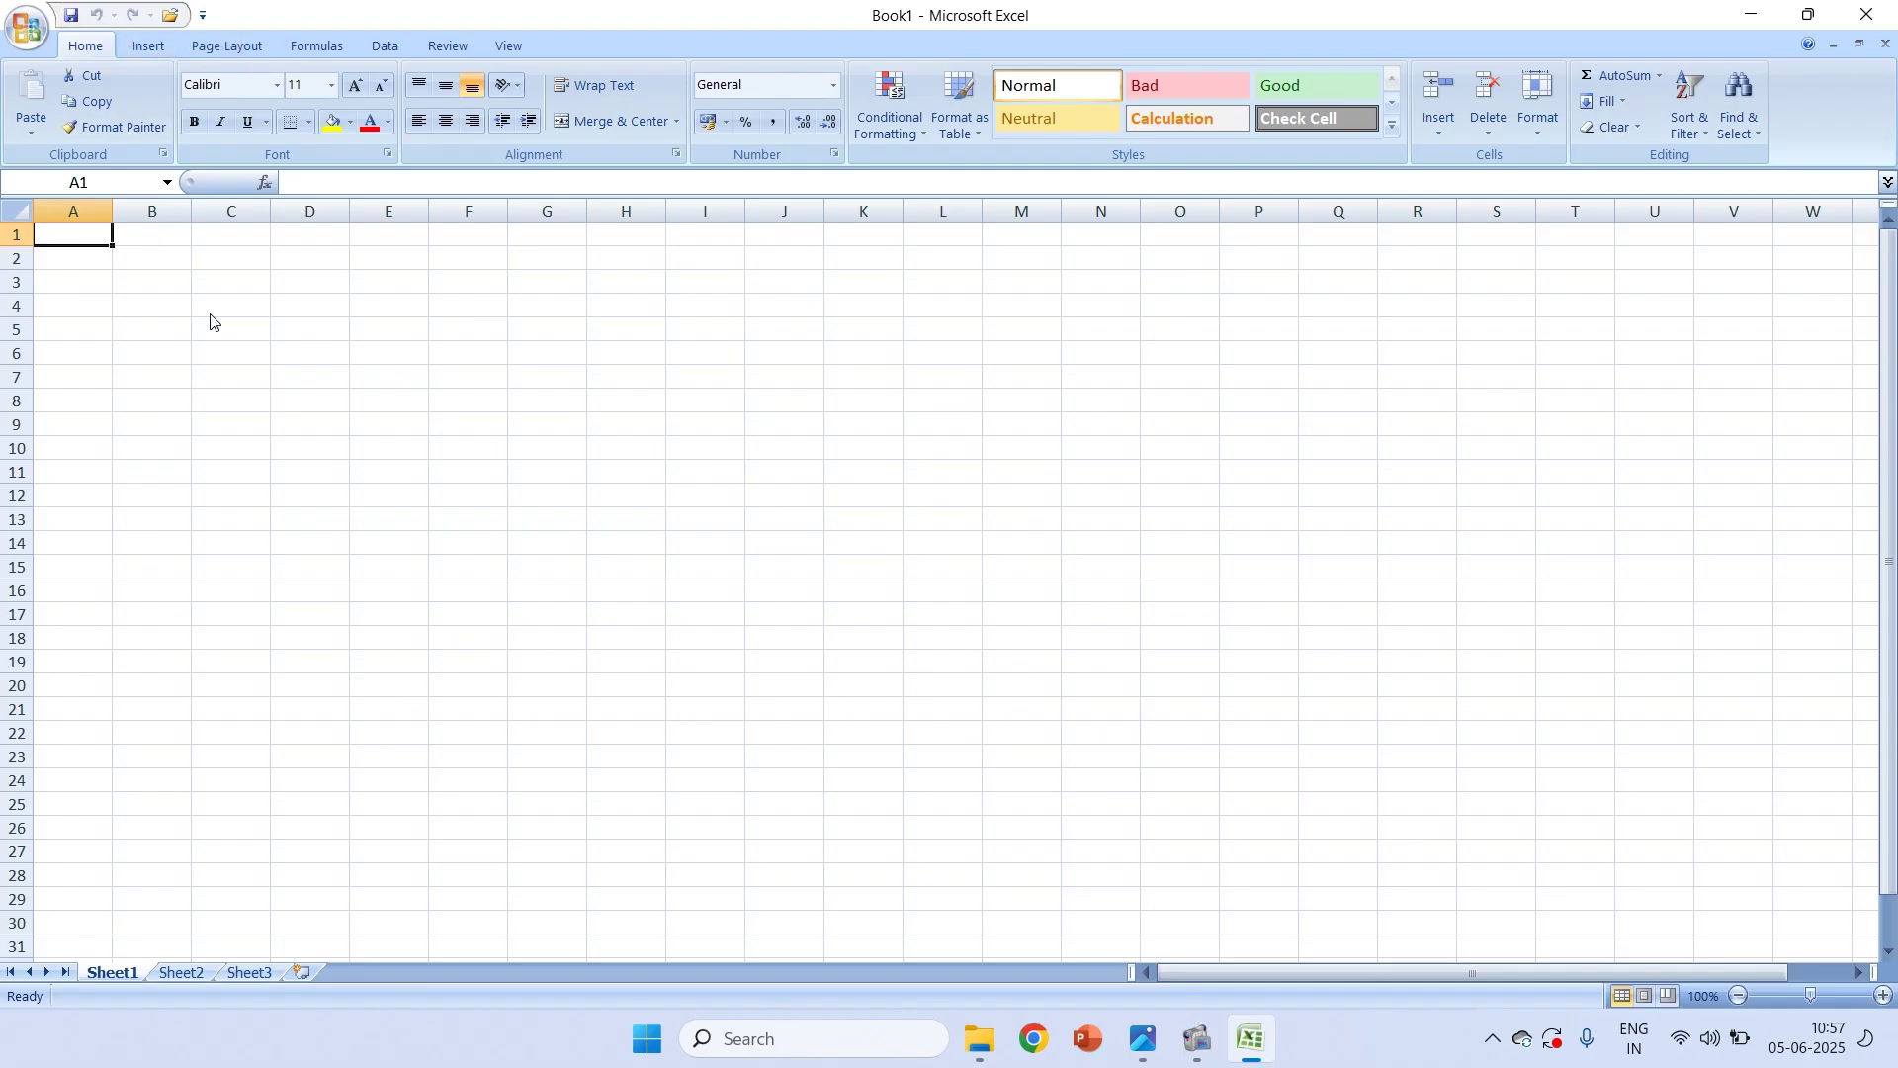
# Demonstrate restoring, maximizing and minimizing the Excel window, bringing it back to full size each time
pyautogui.hotkey('alt', 'Tab')
pyautogui.scroll(-1, 113, 494)
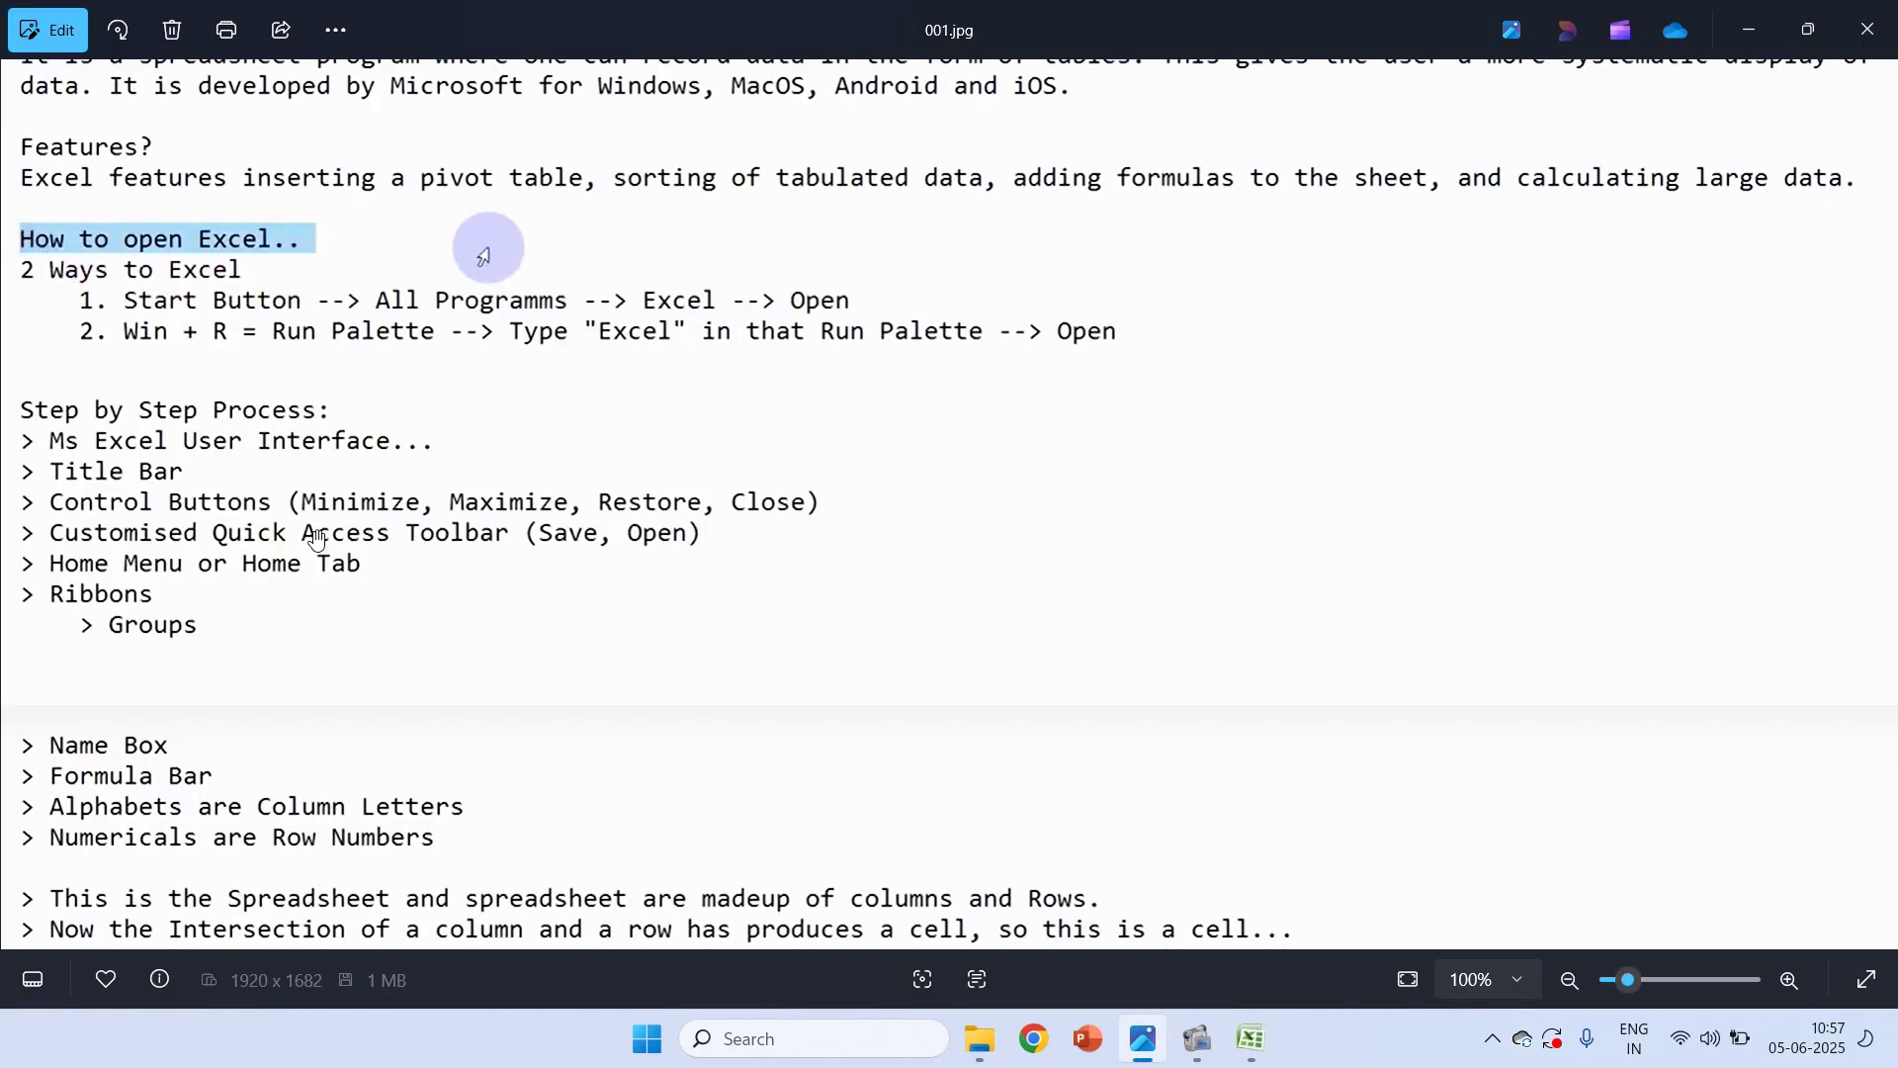
pyautogui.hotkey('alt', 'Tab')
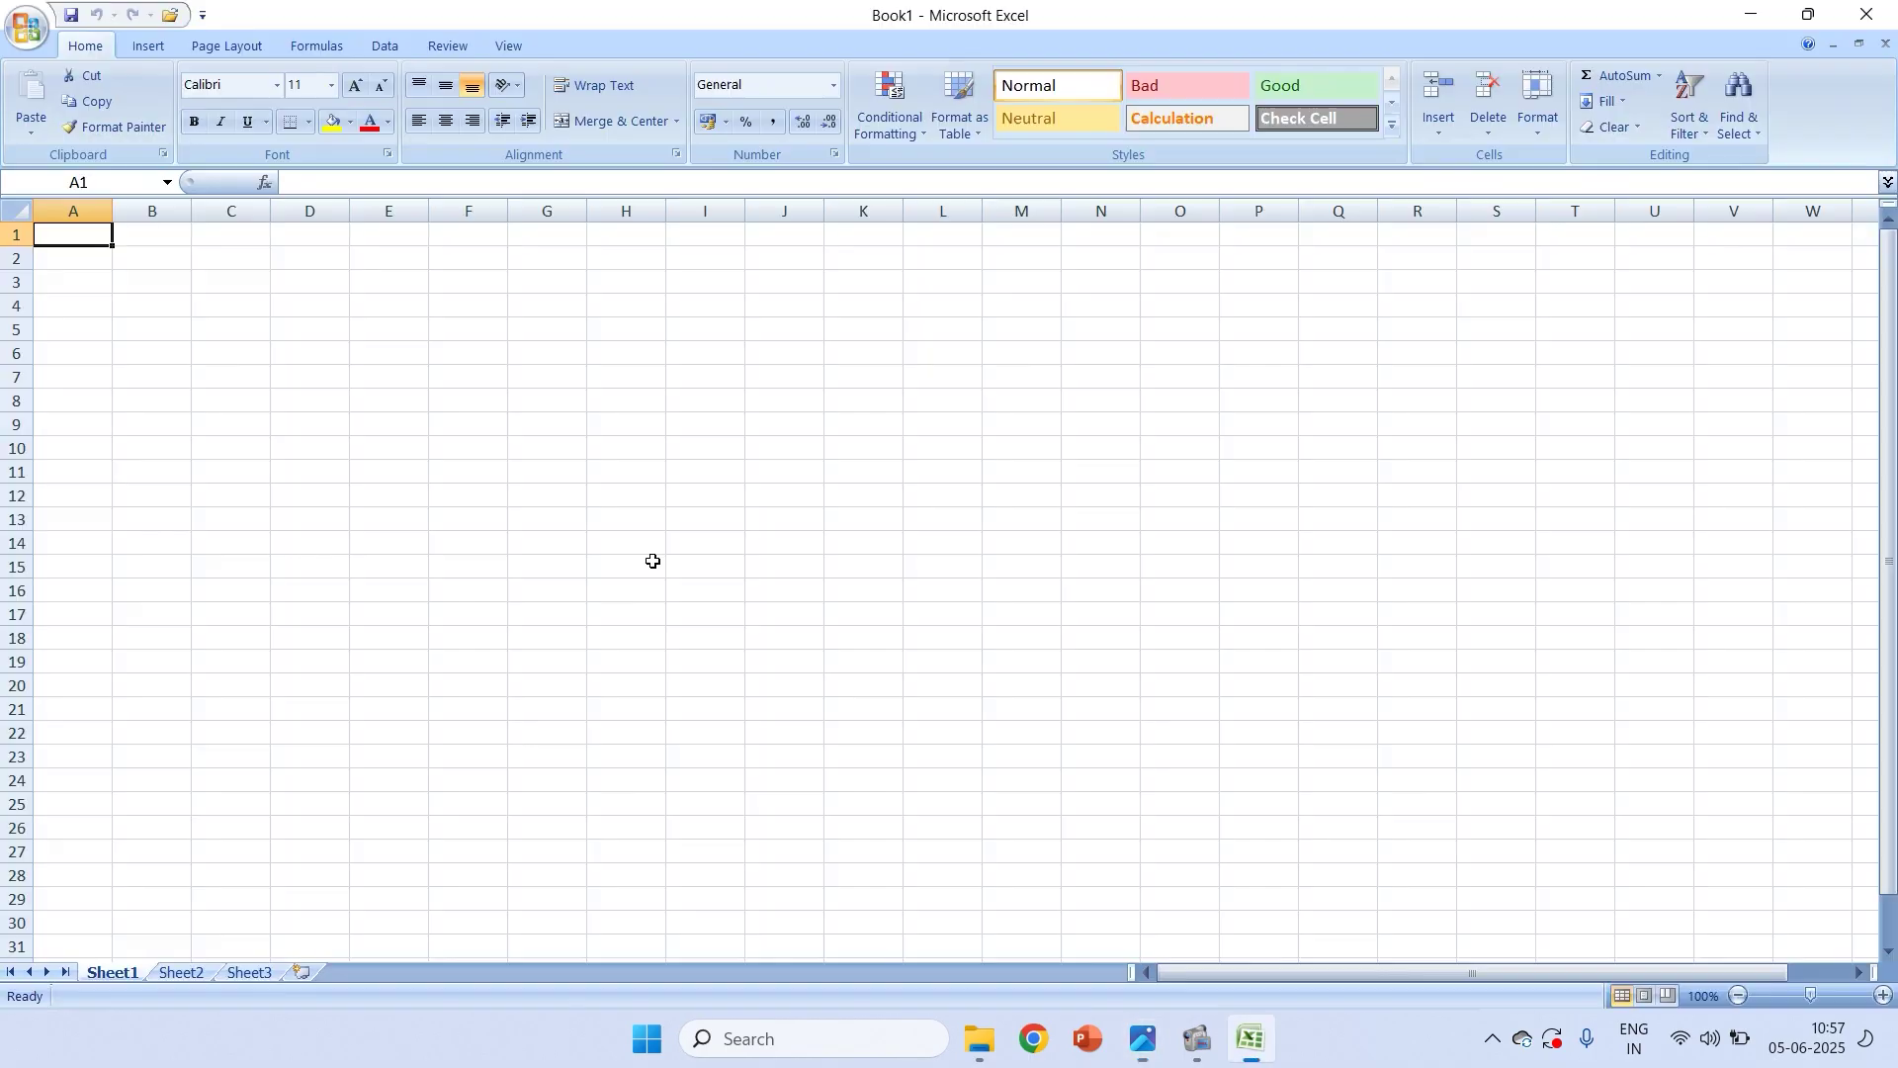
pyautogui.click(1801, 17)
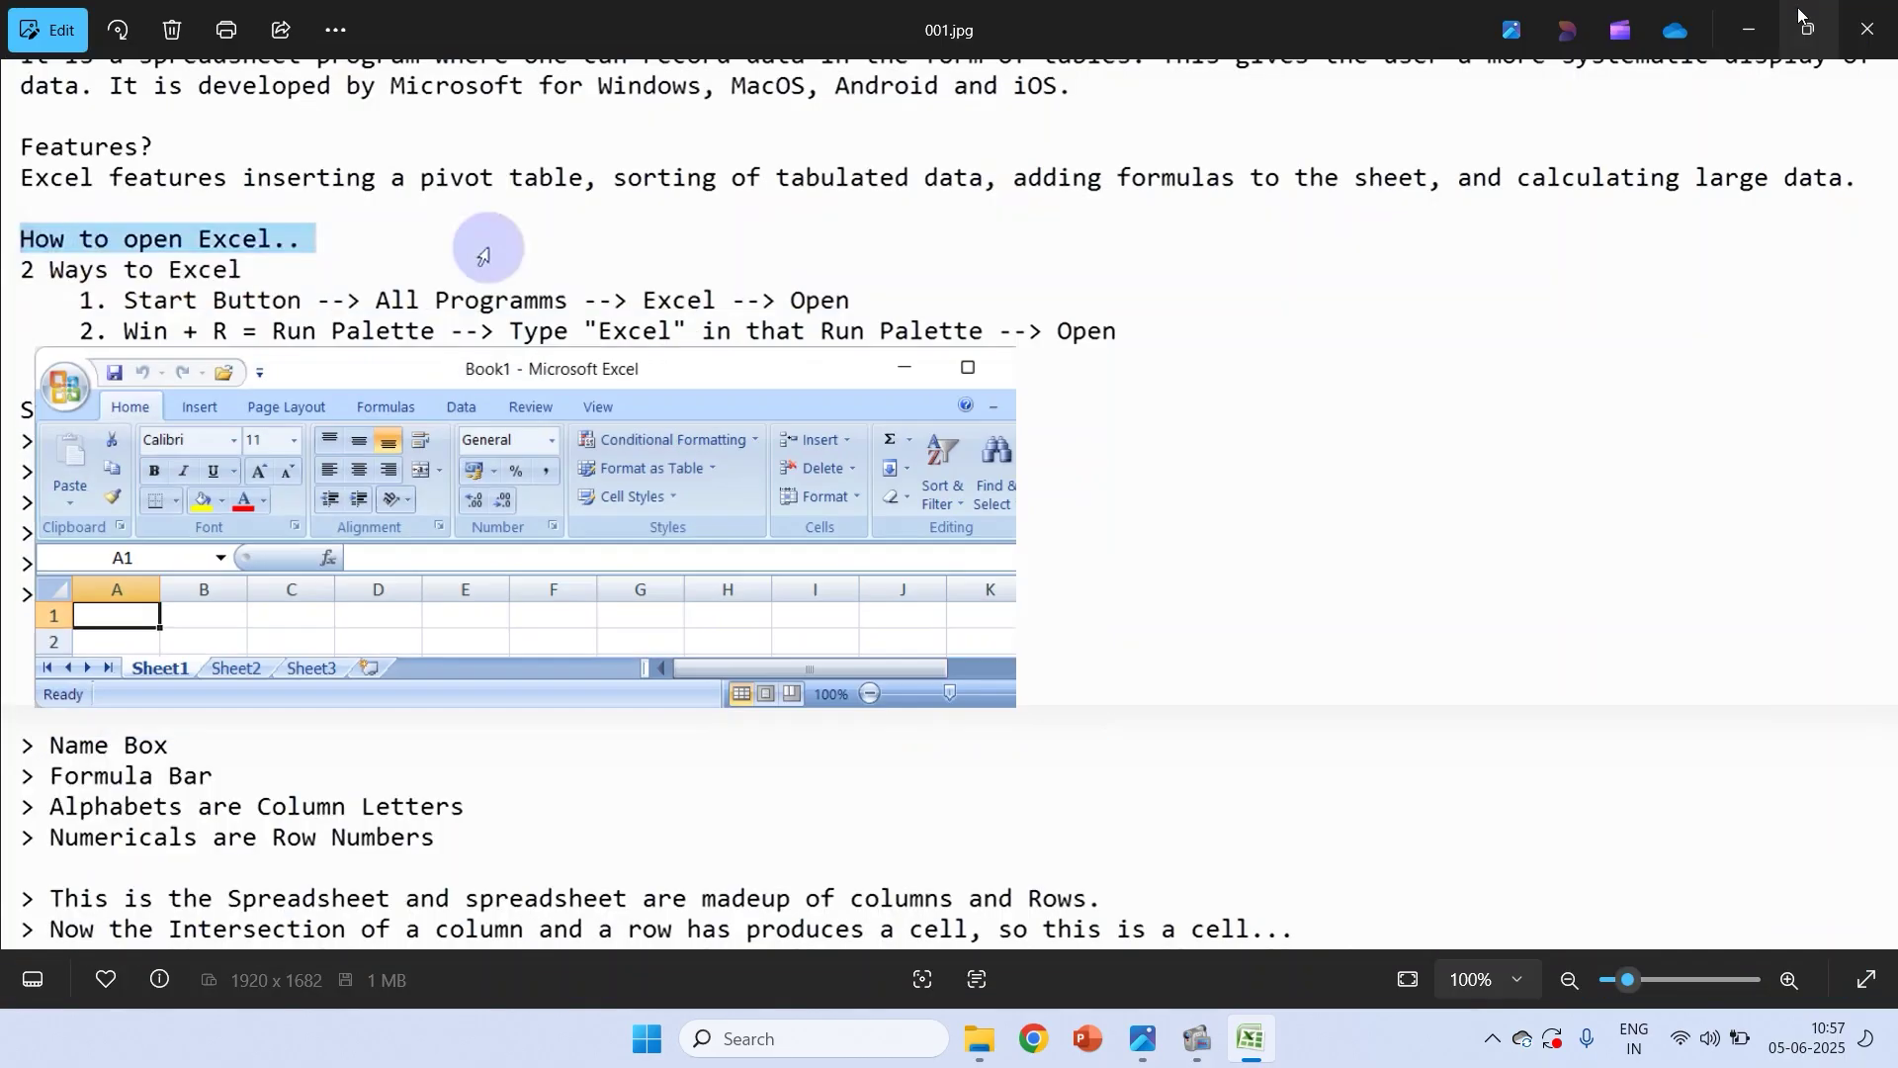
pyautogui.click(881, 384)
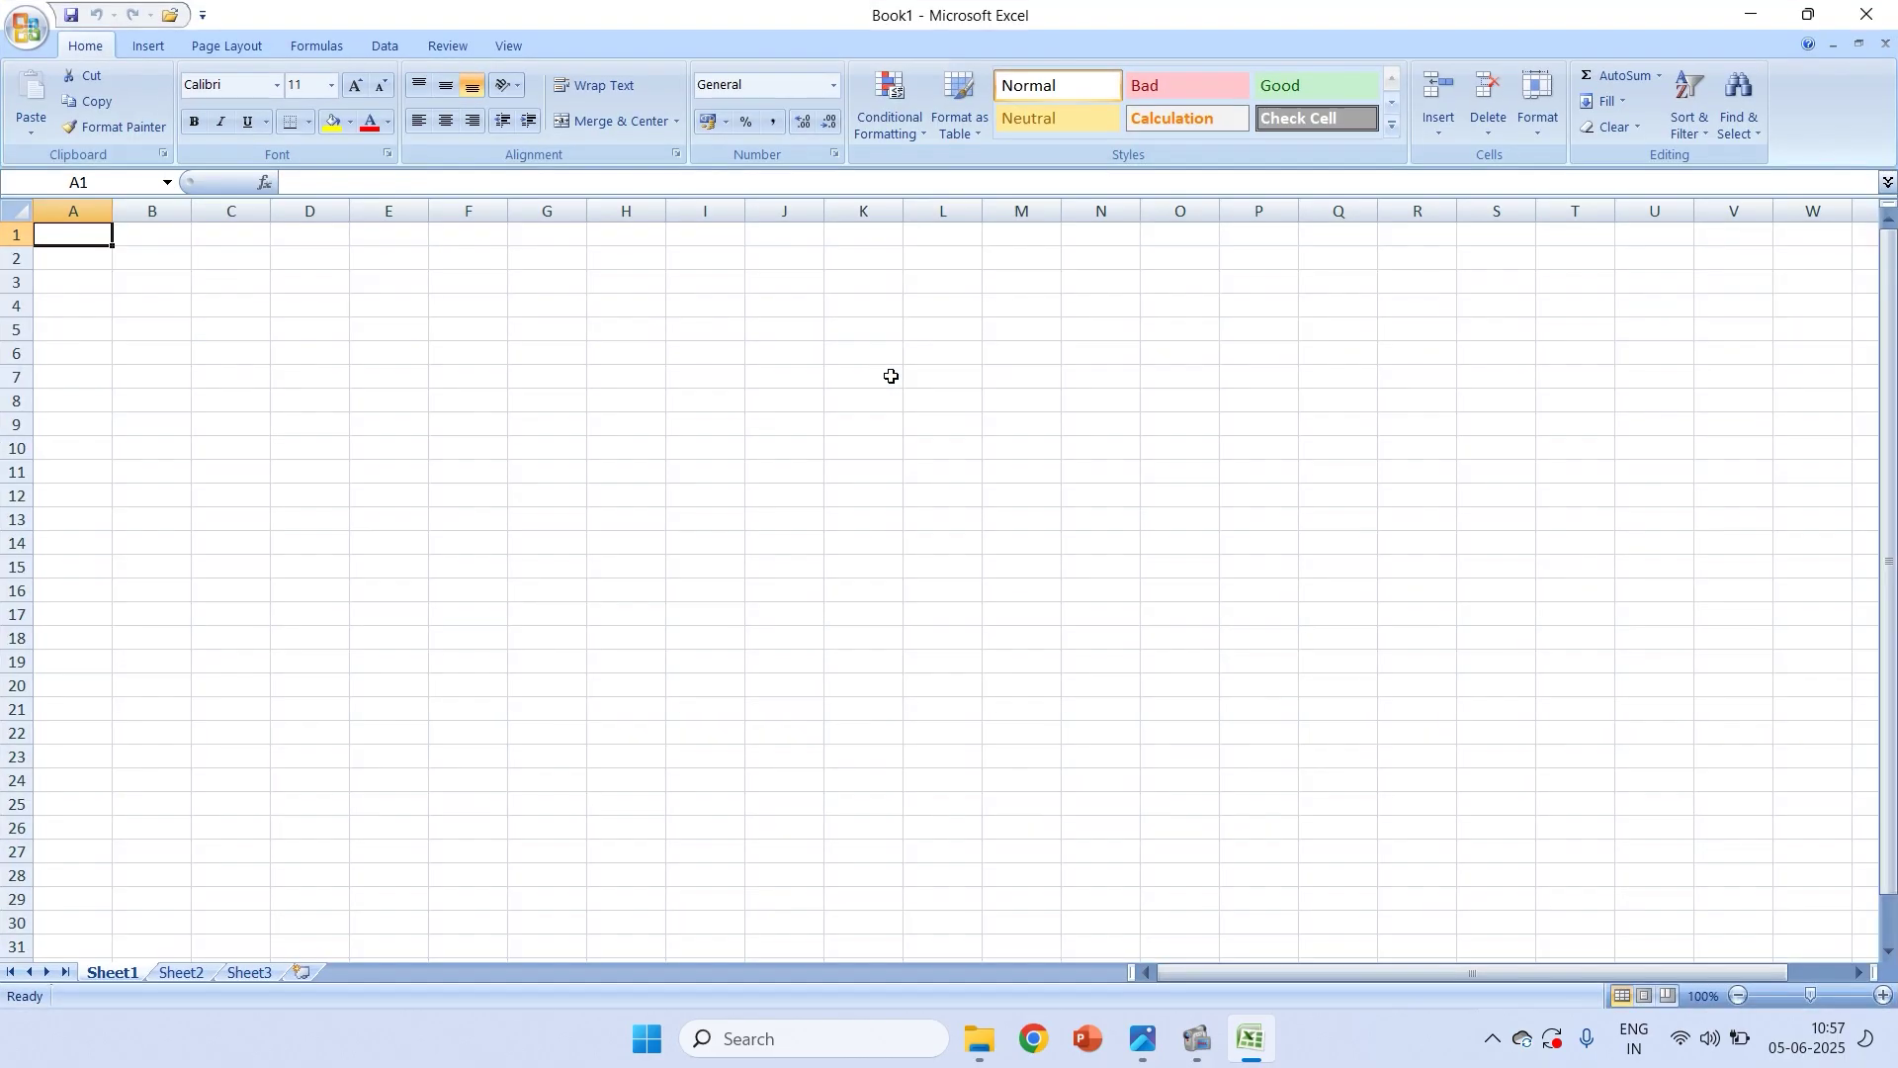
pyautogui.click(1752, 16)
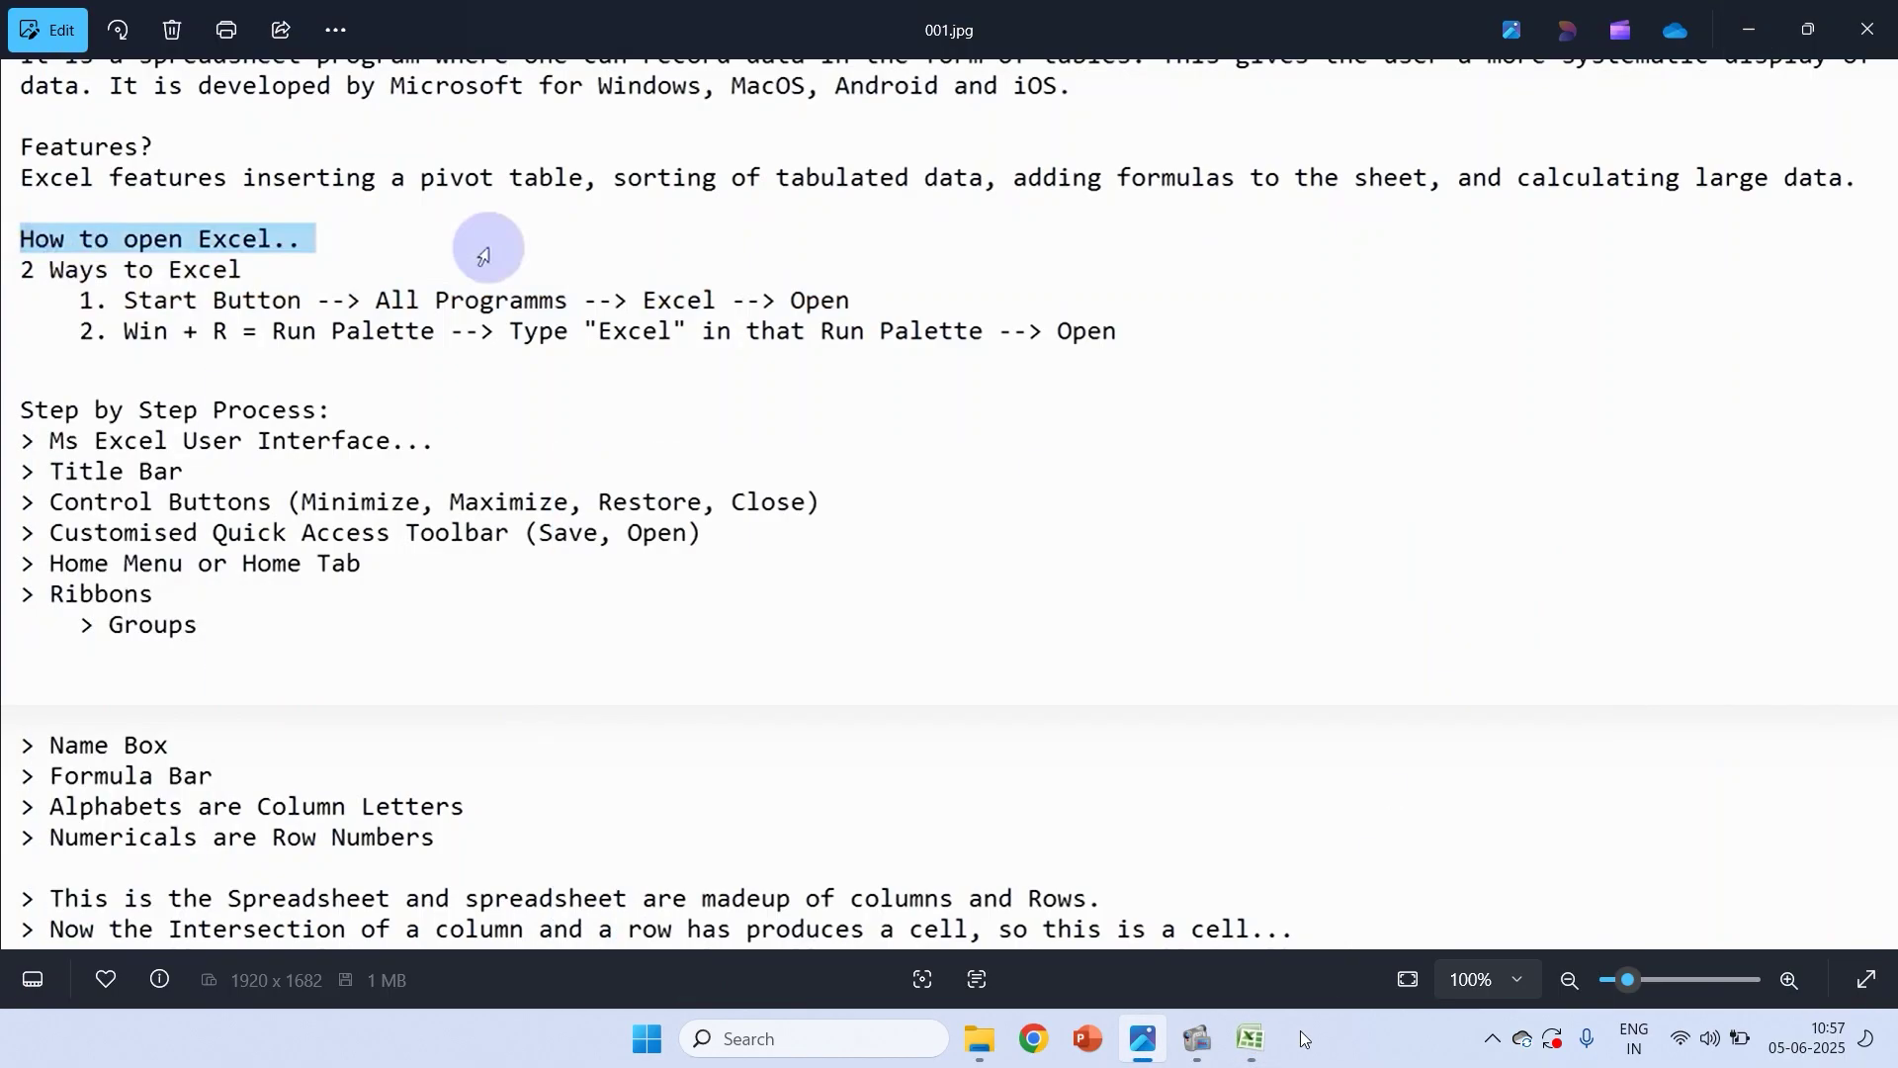
pyautogui.click(1252, 1038)
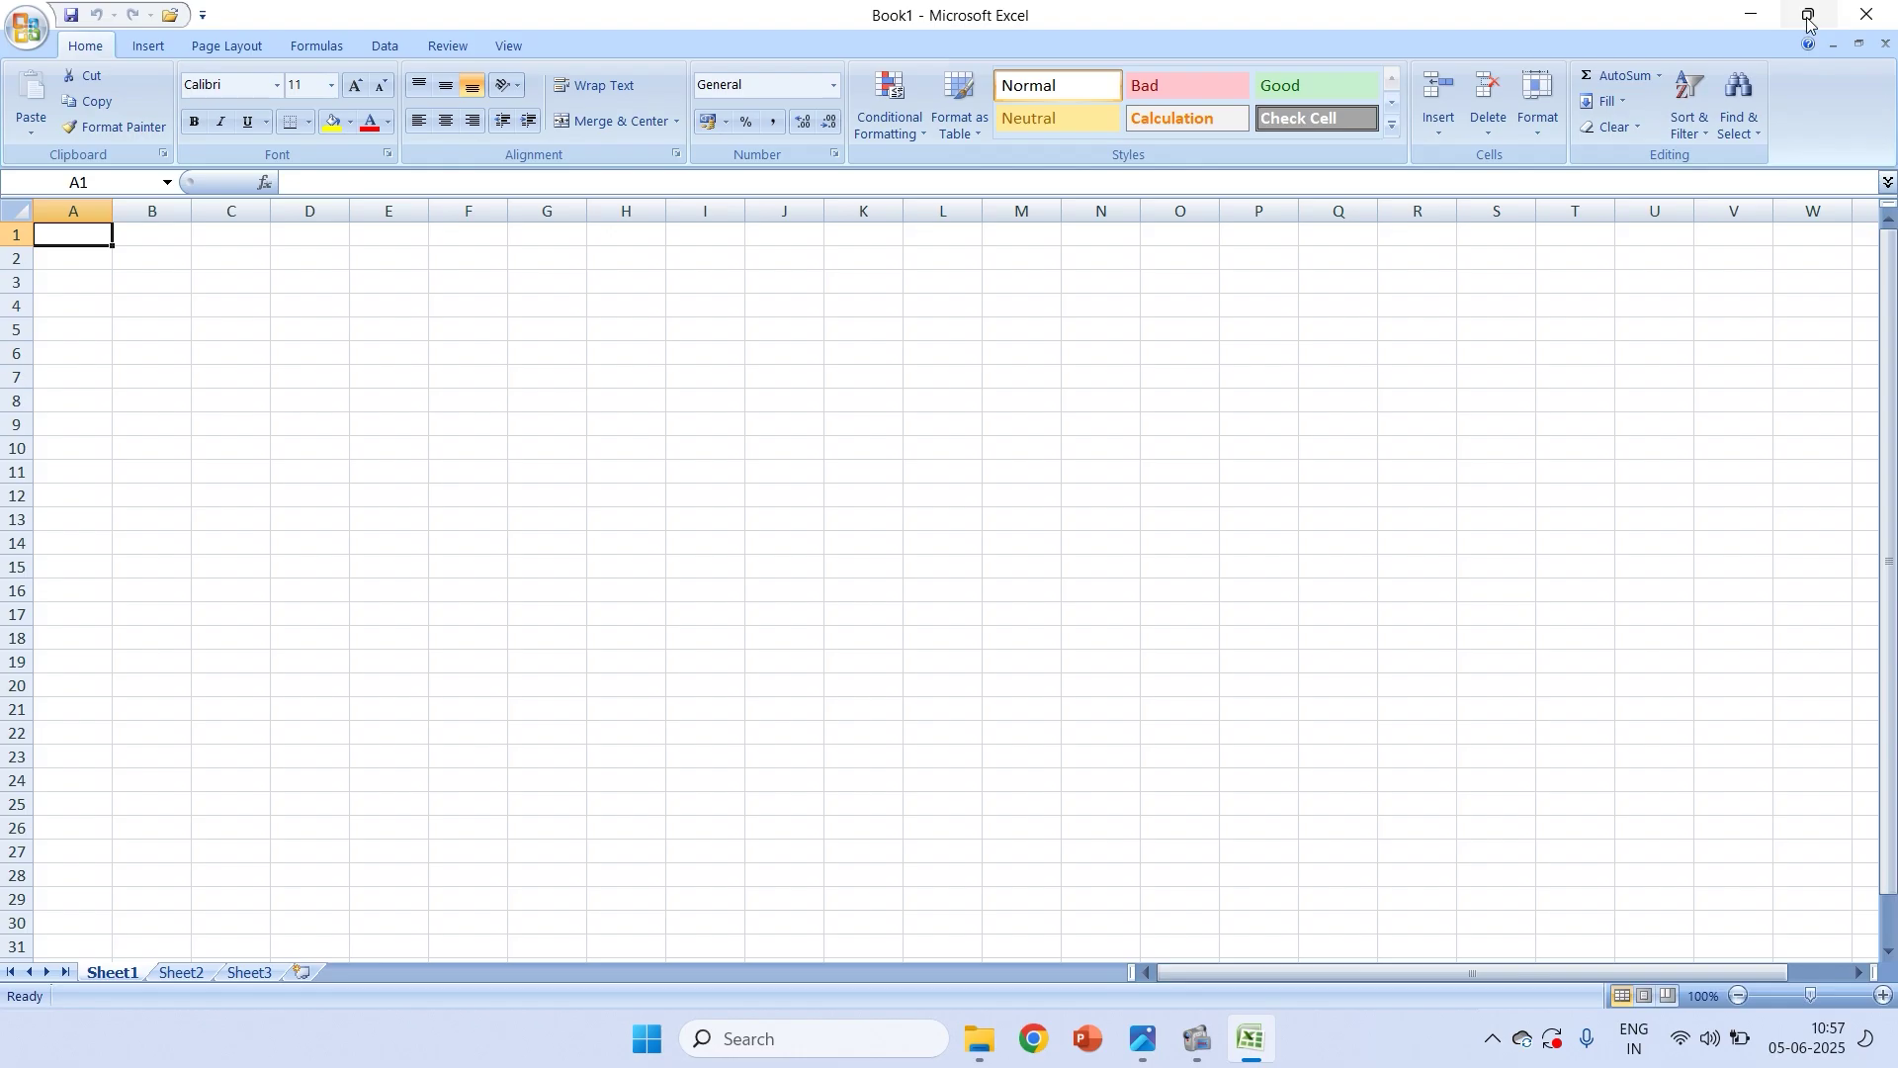
pyautogui.click(1808, 16)
pyautogui.click(881, 383)
pyautogui.click(1746, 18)
pyautogui.click(1251, 1039)
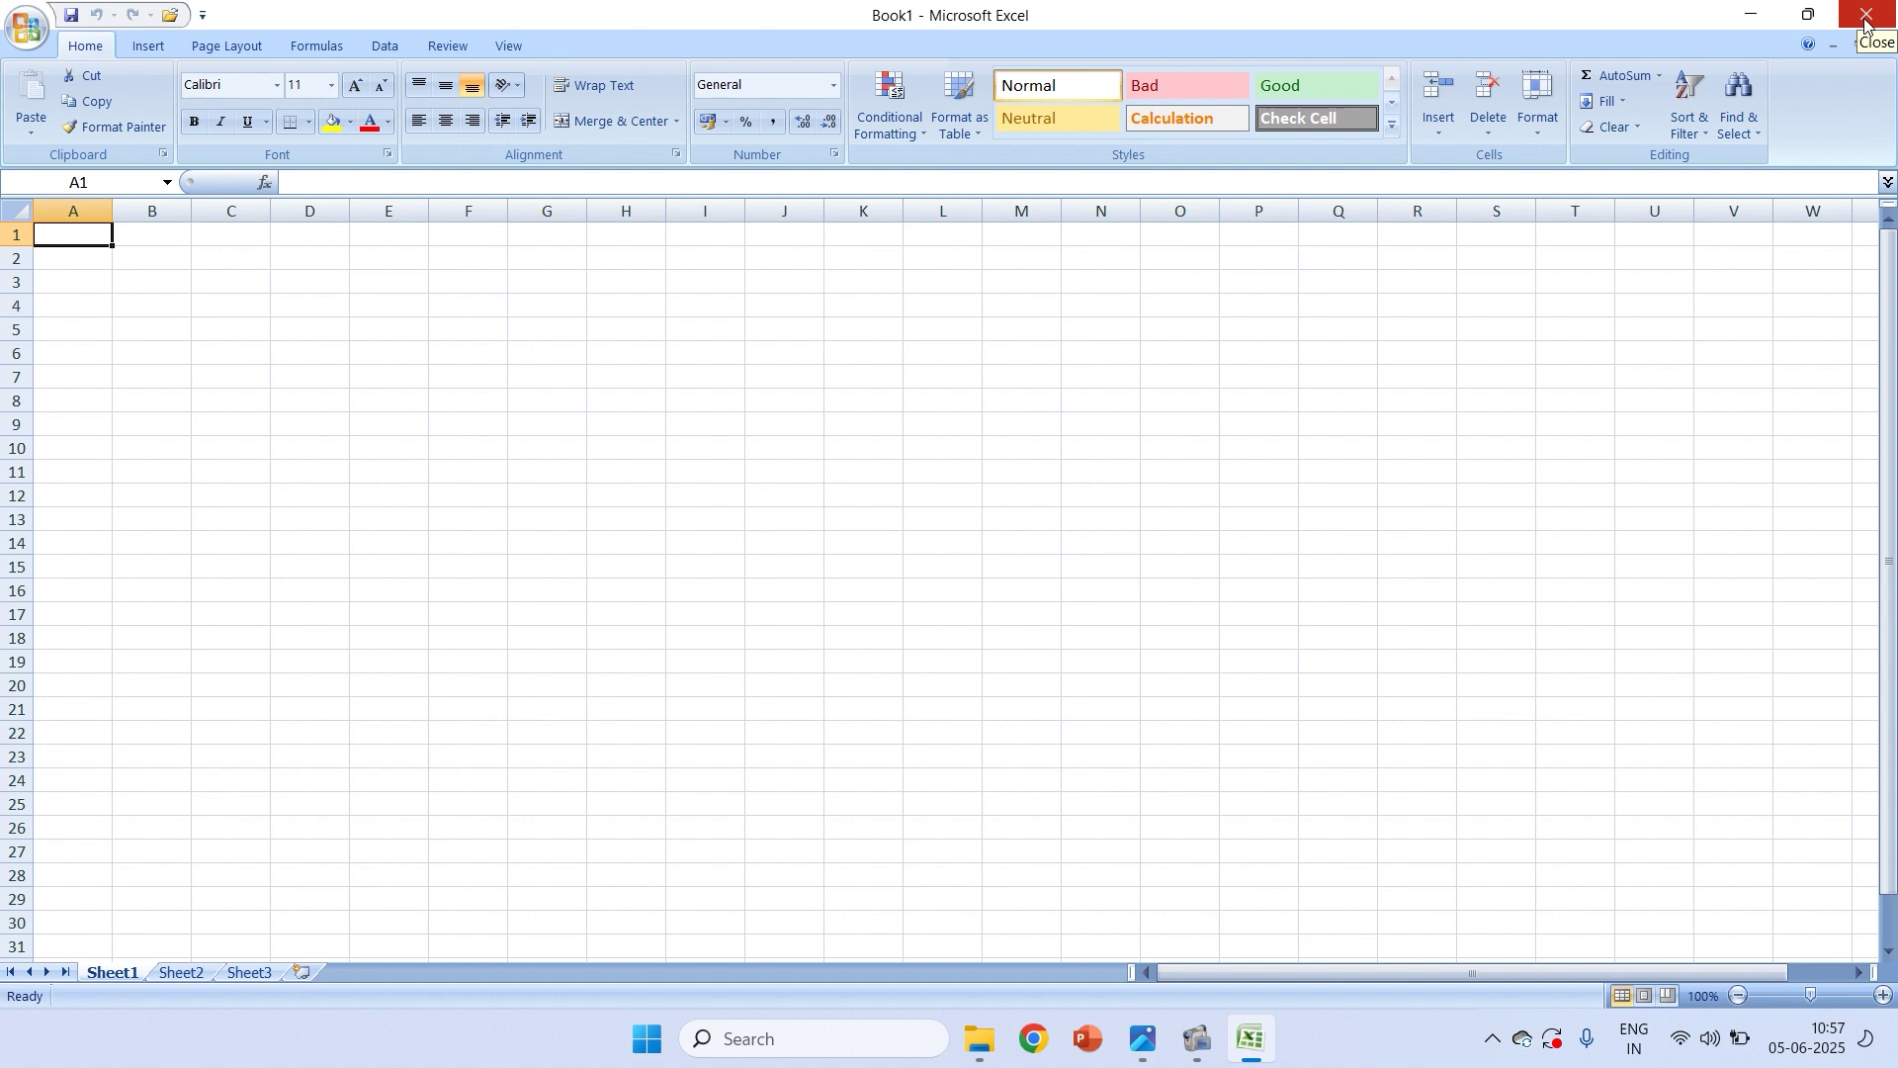
# Open the Quick Access Toolbar customization settings in Excel Options
pyautogui.hotkey('alt', 'Tab')
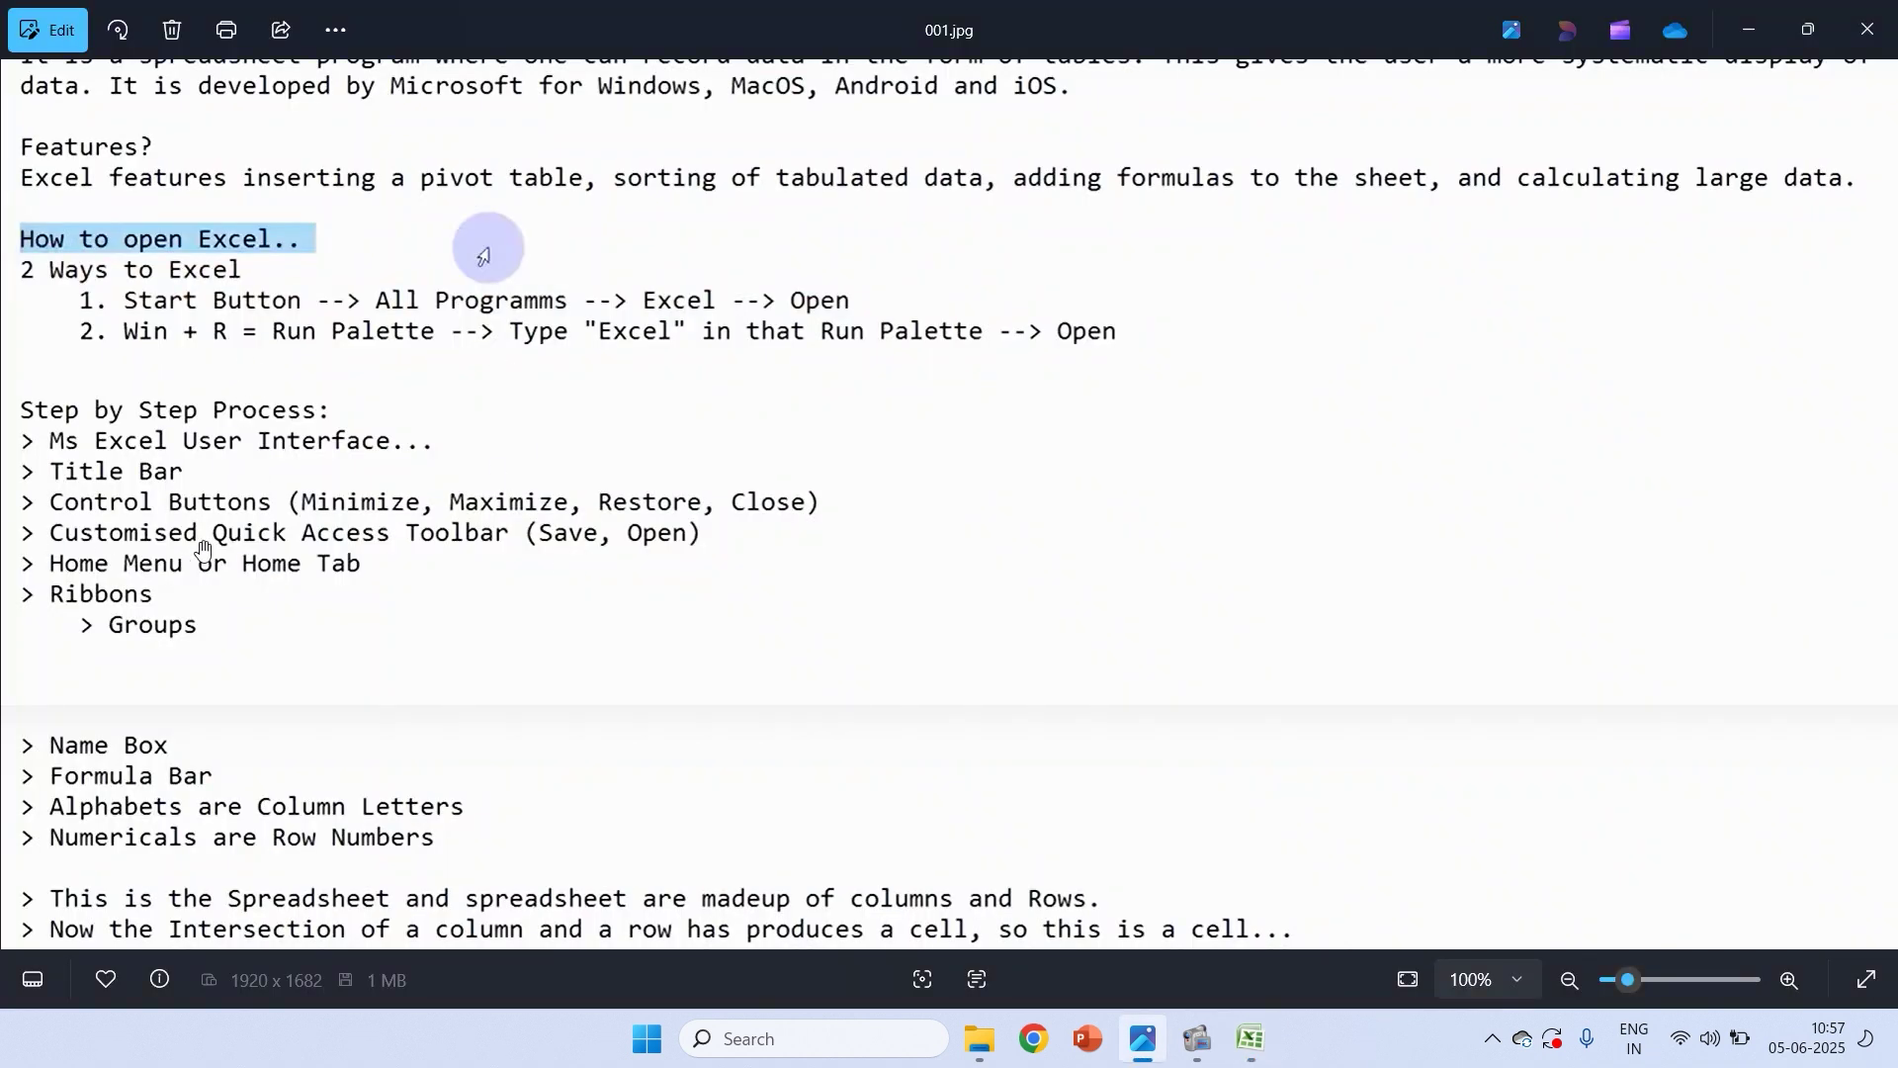
pyautogui.hotkey('alt', 'Tab')
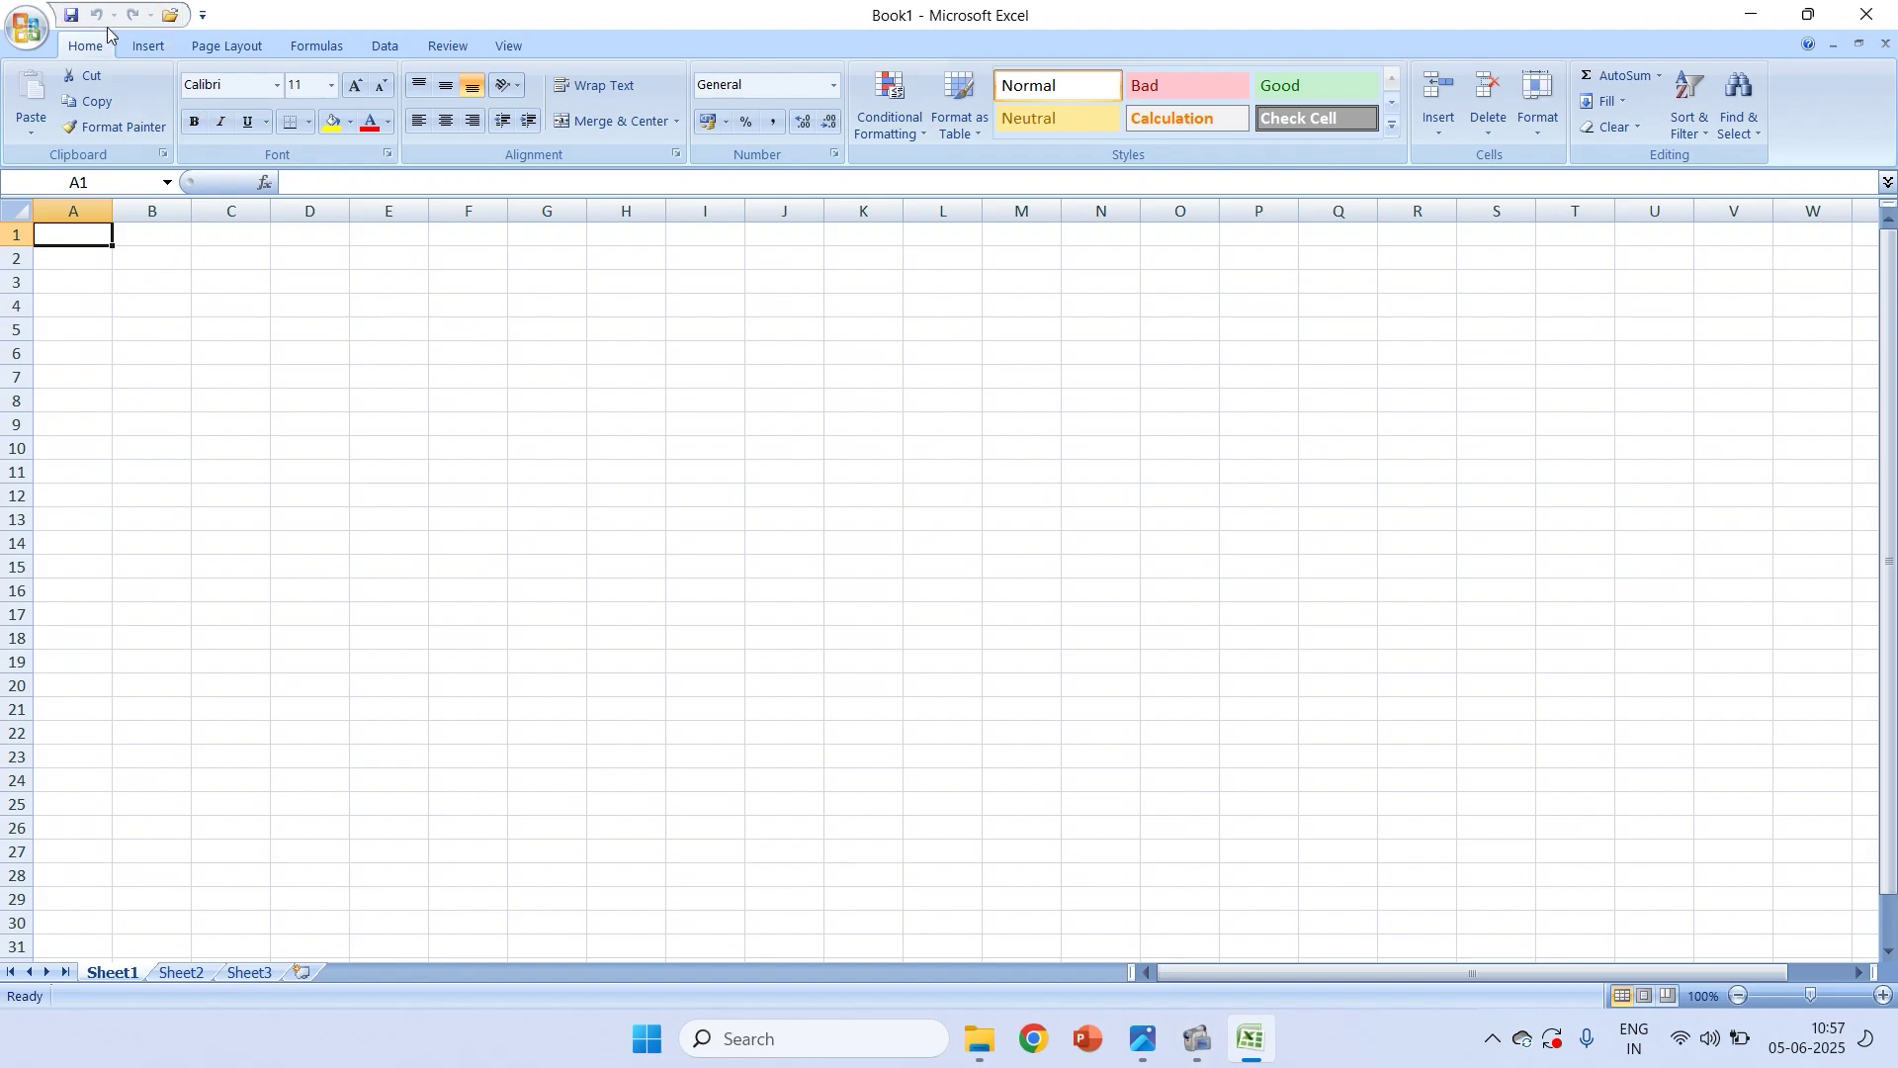
pyautogui.click(29, 31)
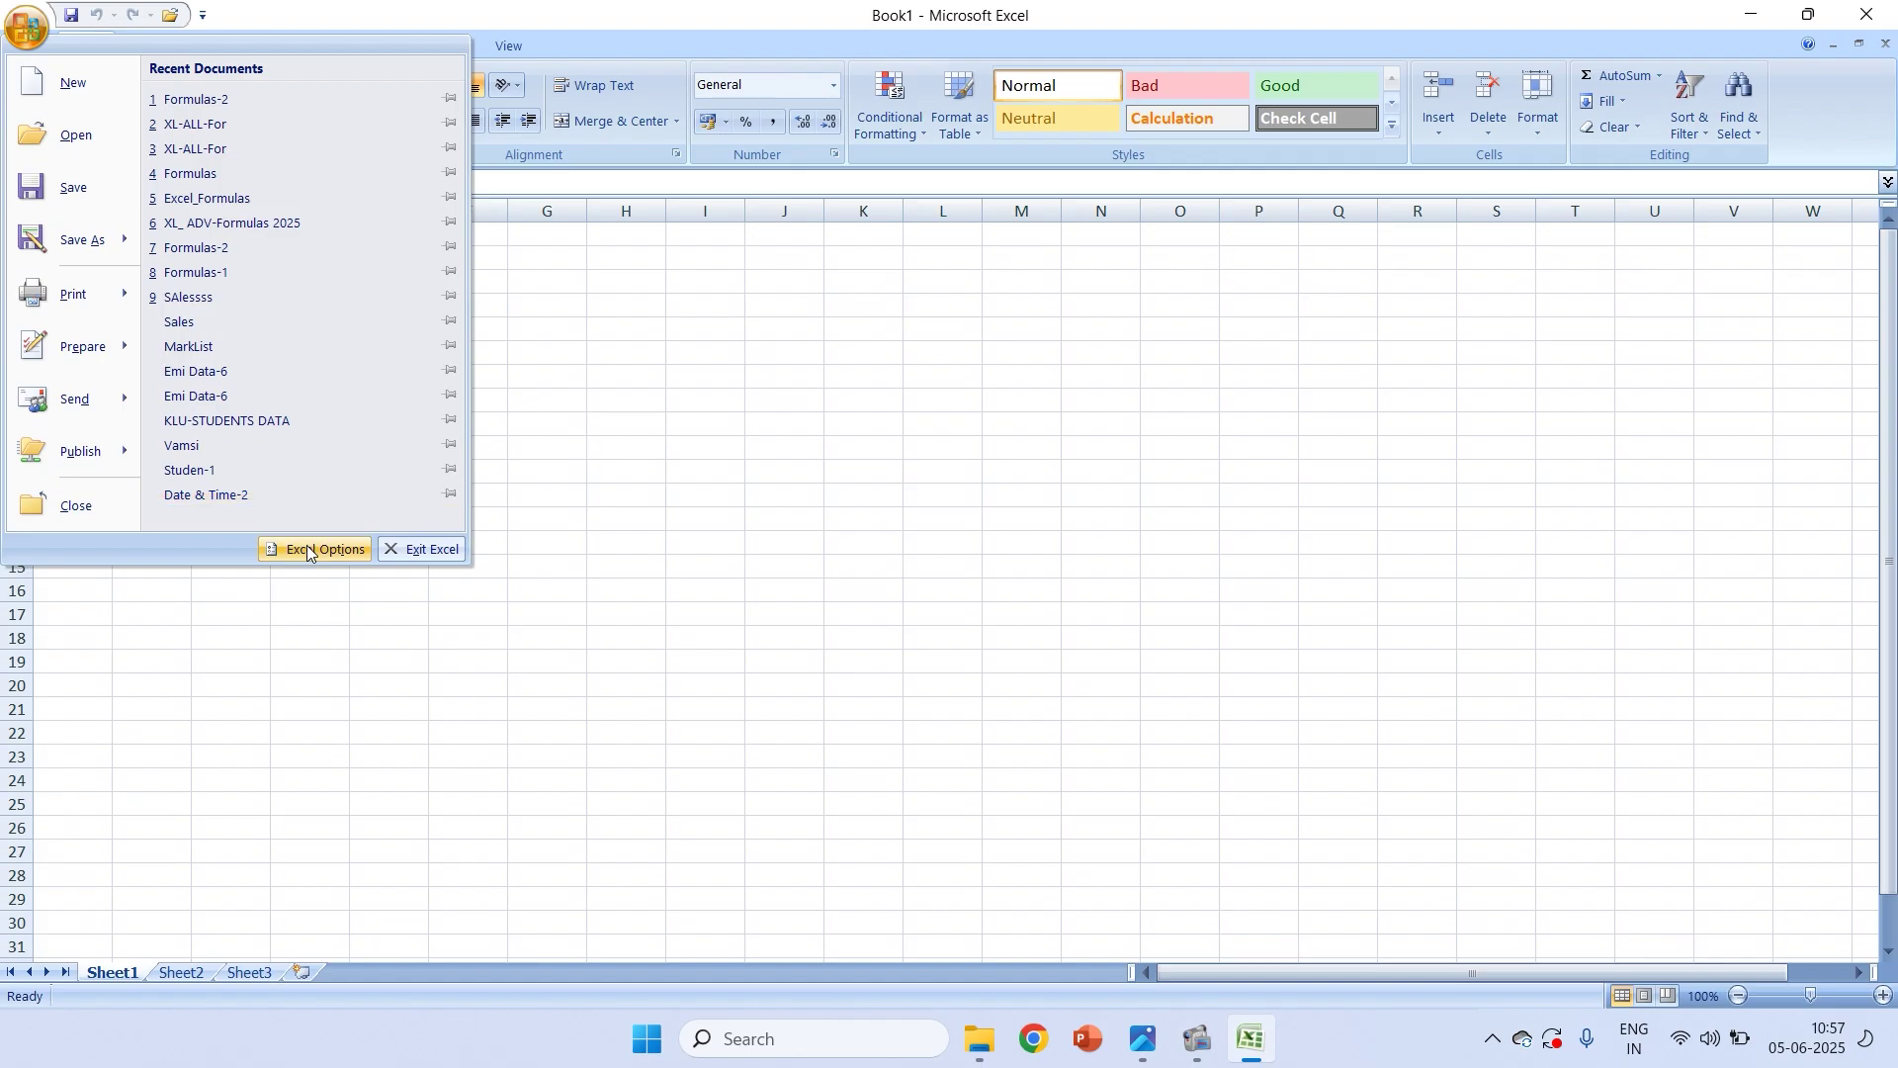
pyautogui.click(18, 15)
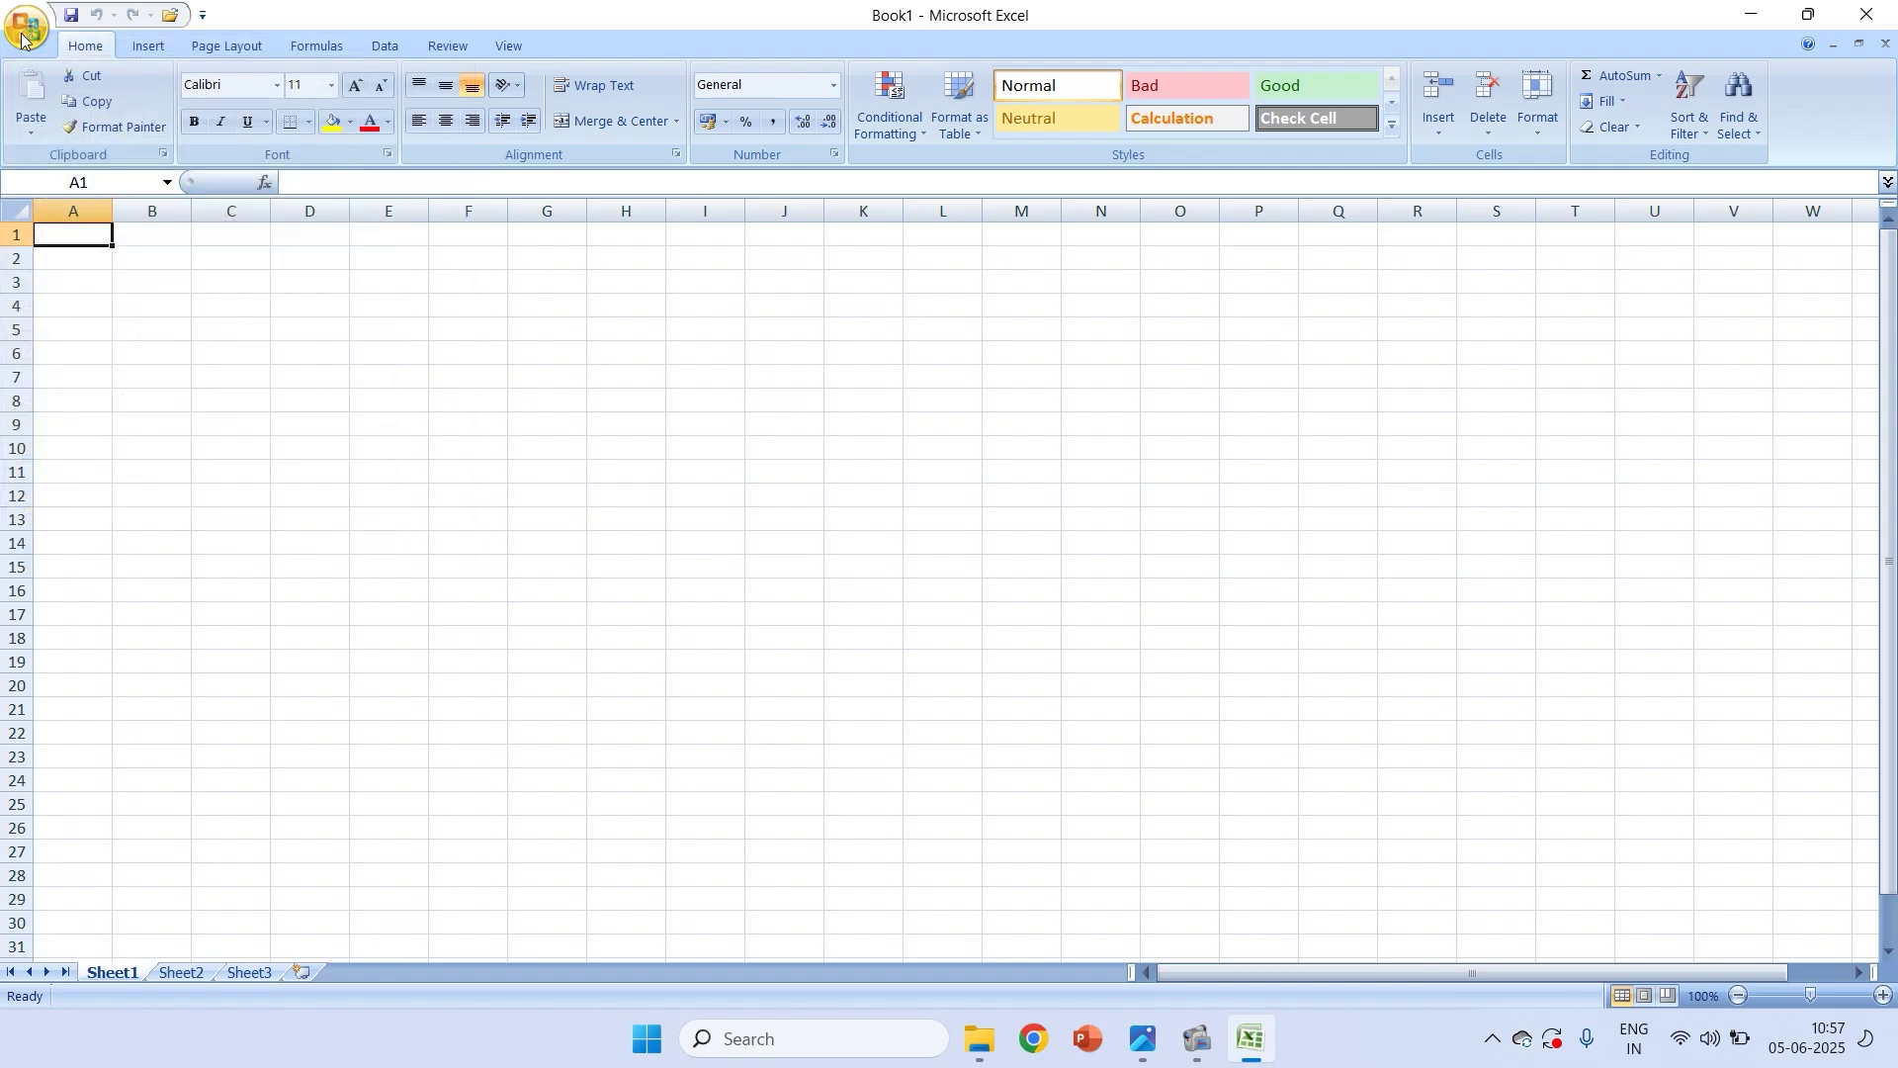
pyautogui.click(21, 35)
pyautogui.click(352, 548)
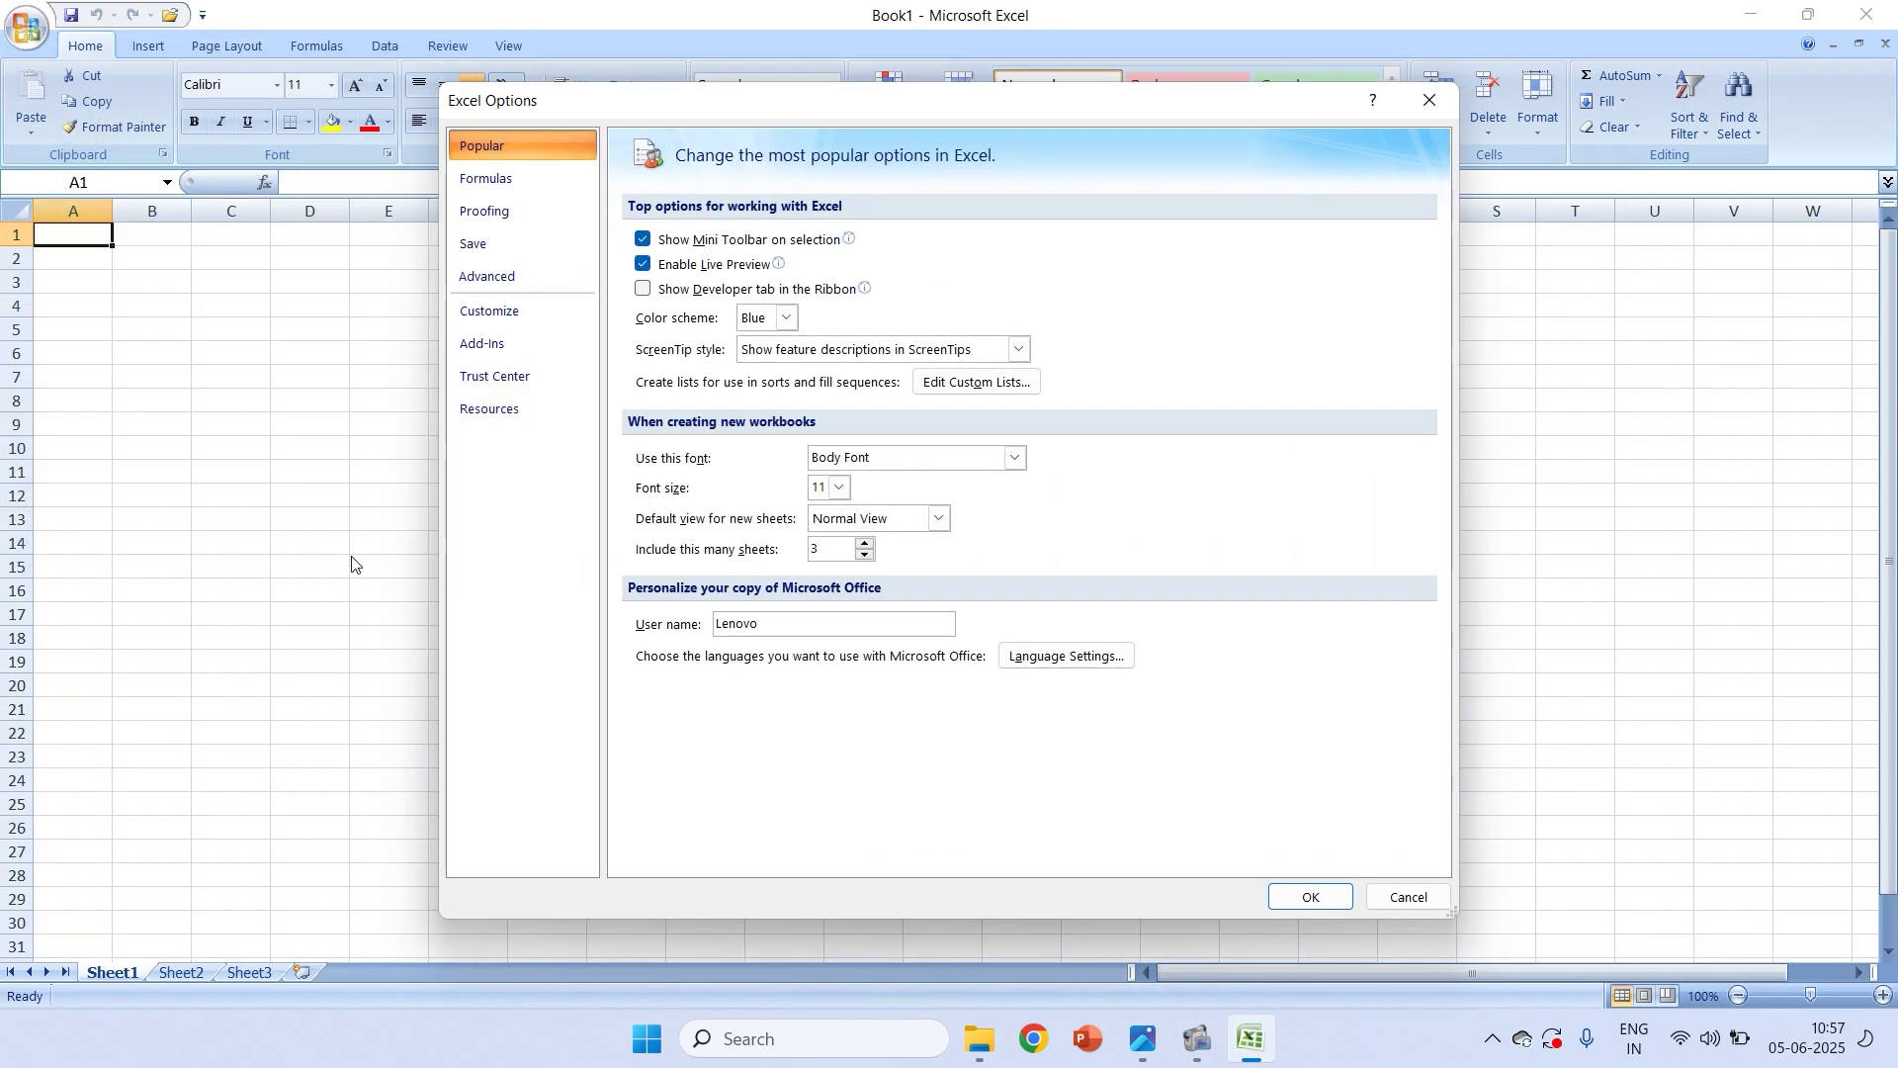
pyautogui.click(513, 271)
pyautogui.click(520, 313)
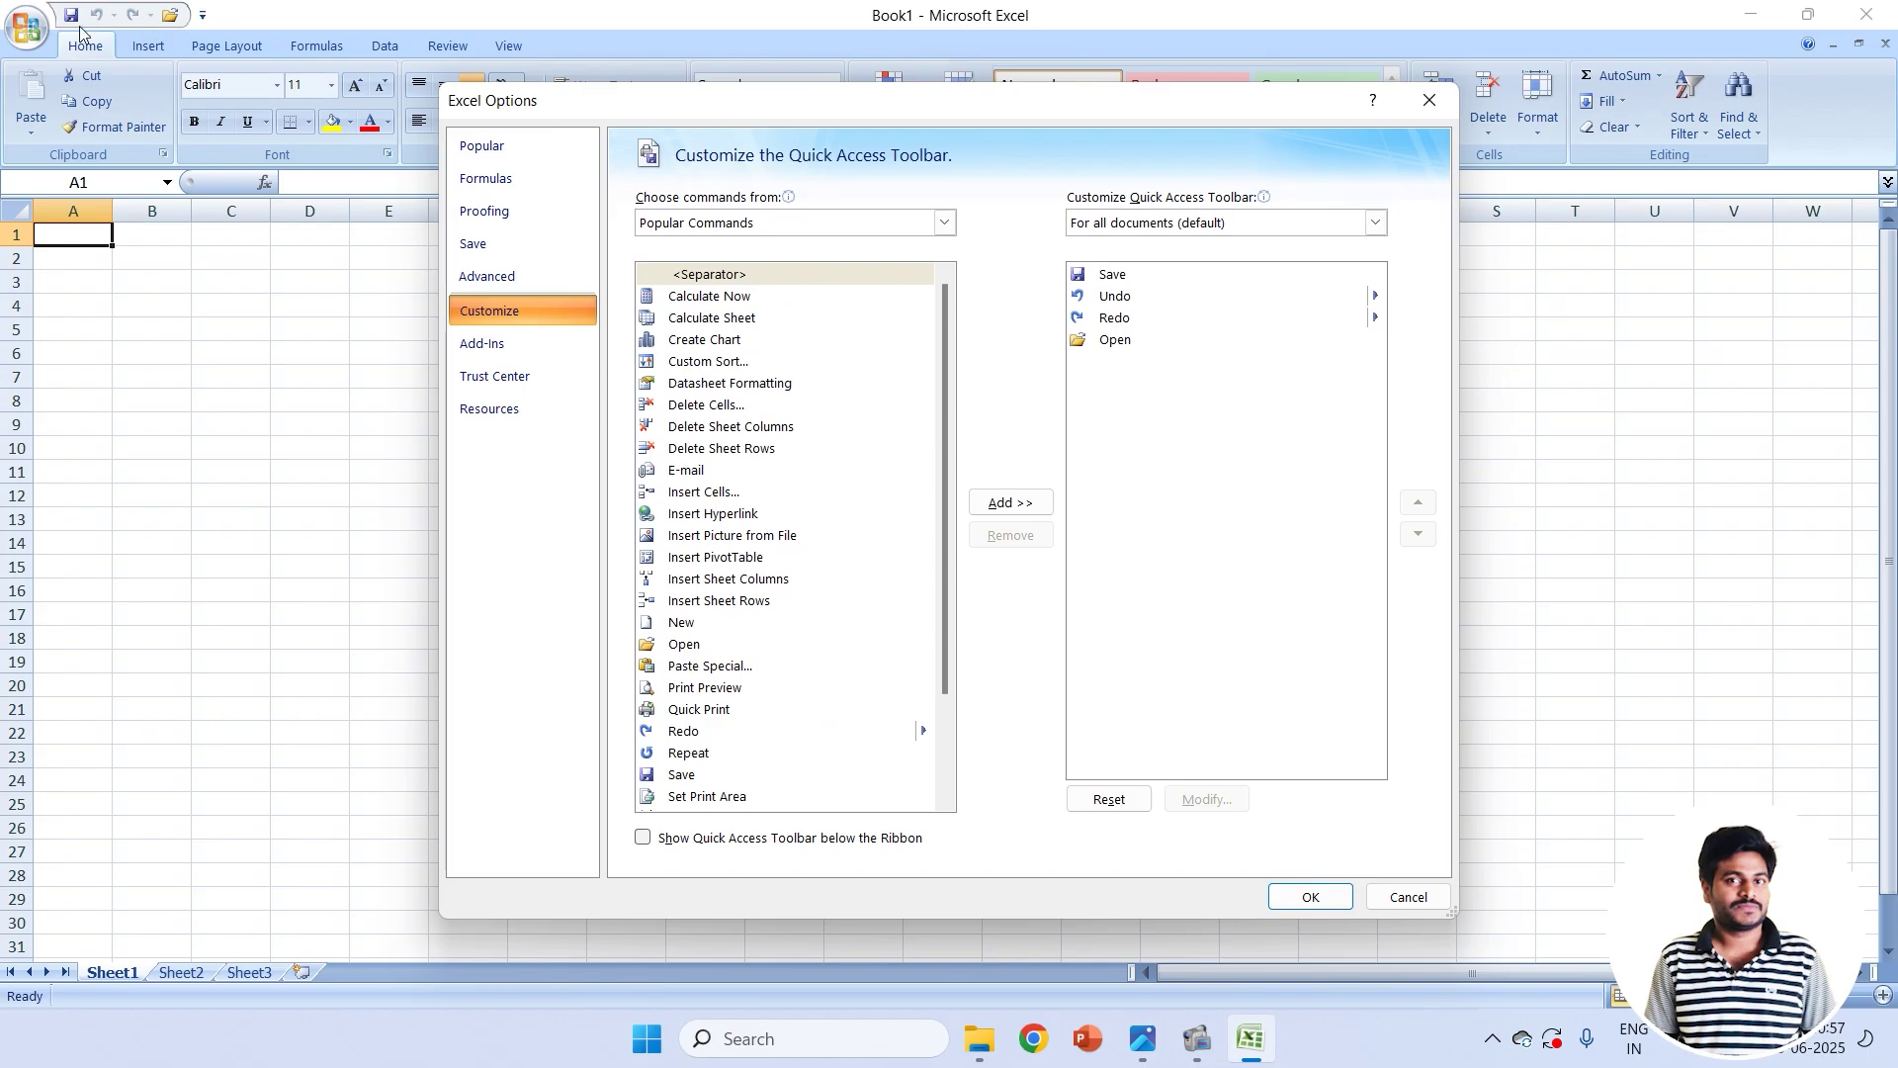
# Add the Table command to the Quick Access Toolbar for all documents, apply the change and try the new shortcut
pyautogui.click(765, 515)
pyautogui.click(753, 579)
pyautogui.click(706, 647)
pyautogui.click(716, 685)
pyautogui.scroll(-2, 690, 776)
pyautogui.click(715, 607)
pyautogui.click(712, 629)
pyautogui.click(714, 669)
pyautogui.click(716, 758)
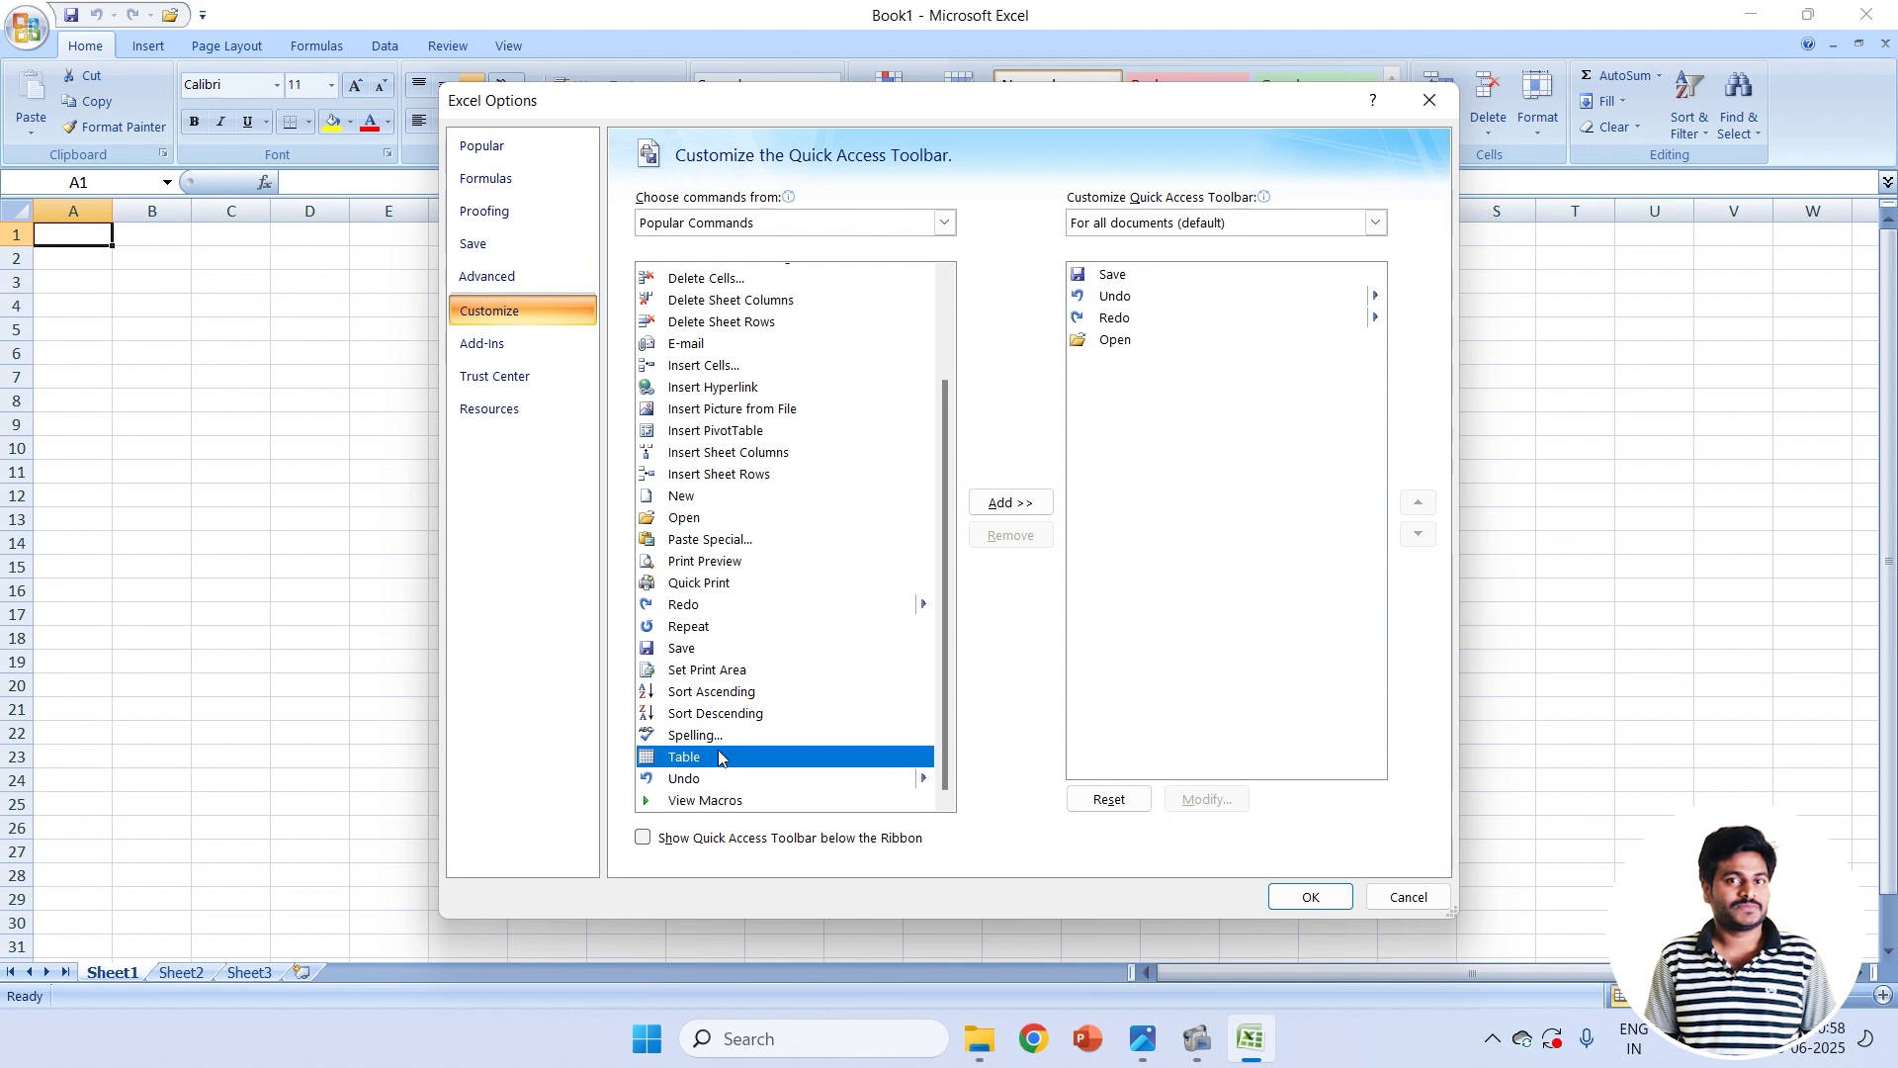
pyautogui.click(1012, 502)
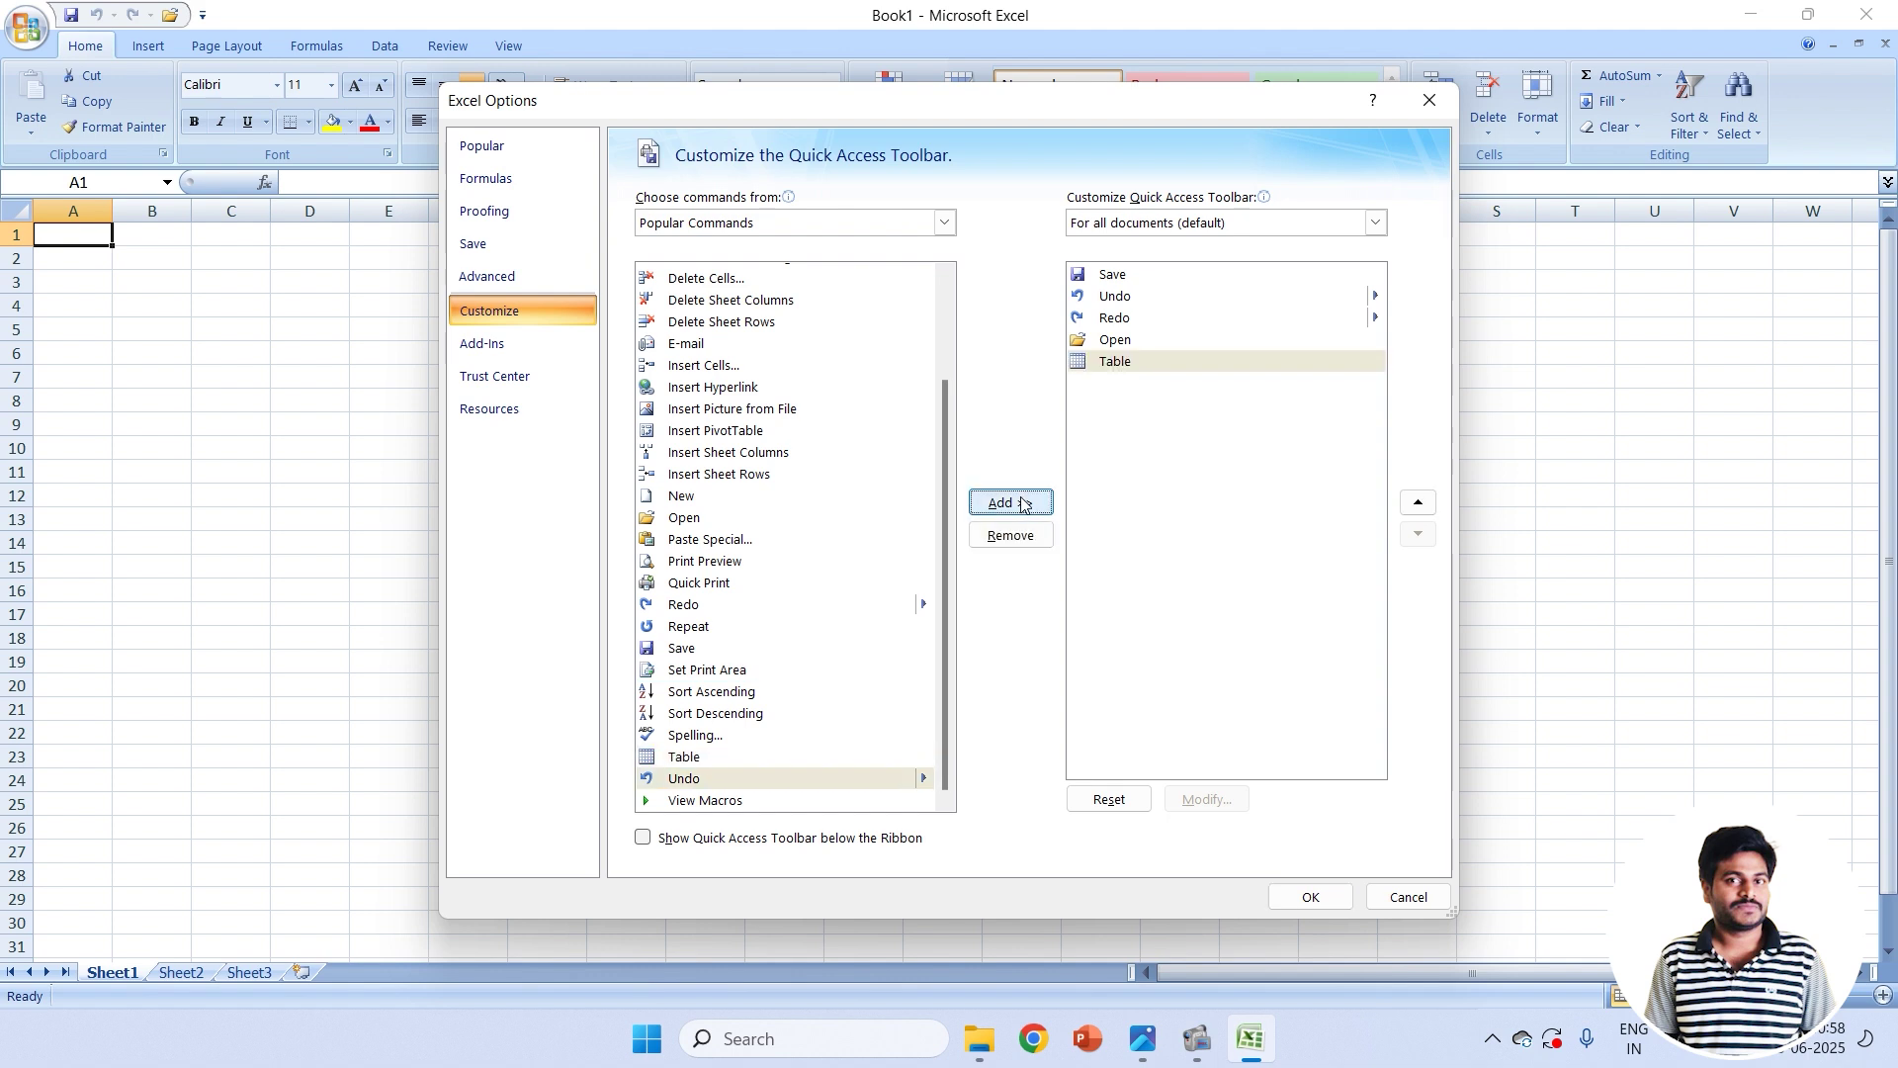
pyautogui.click(1312, 896)
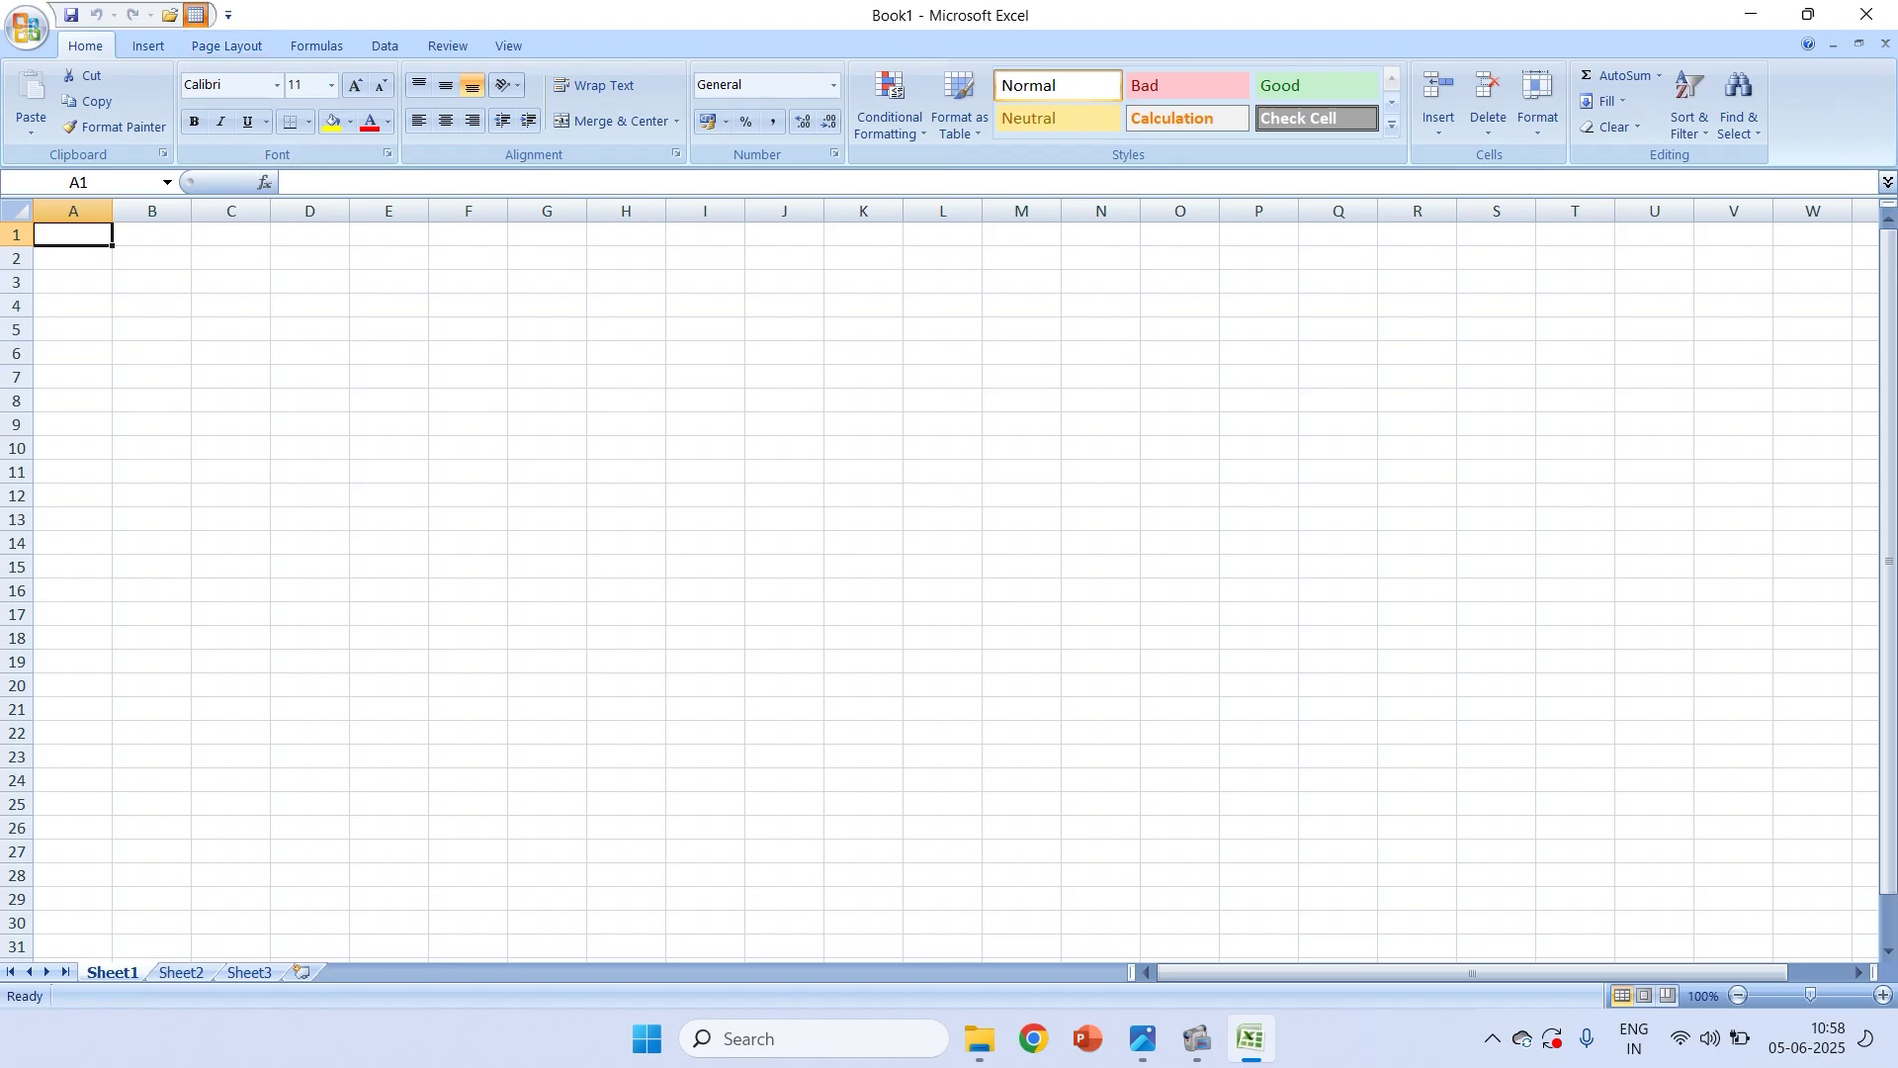
pyautogui.click(197, 15)
pyautogui.press('Escape')
# Remove the Table command from the Quick Access Toolbar, apply the change and switch to the 001.jpg notes
pyautogui.click(24, 39)
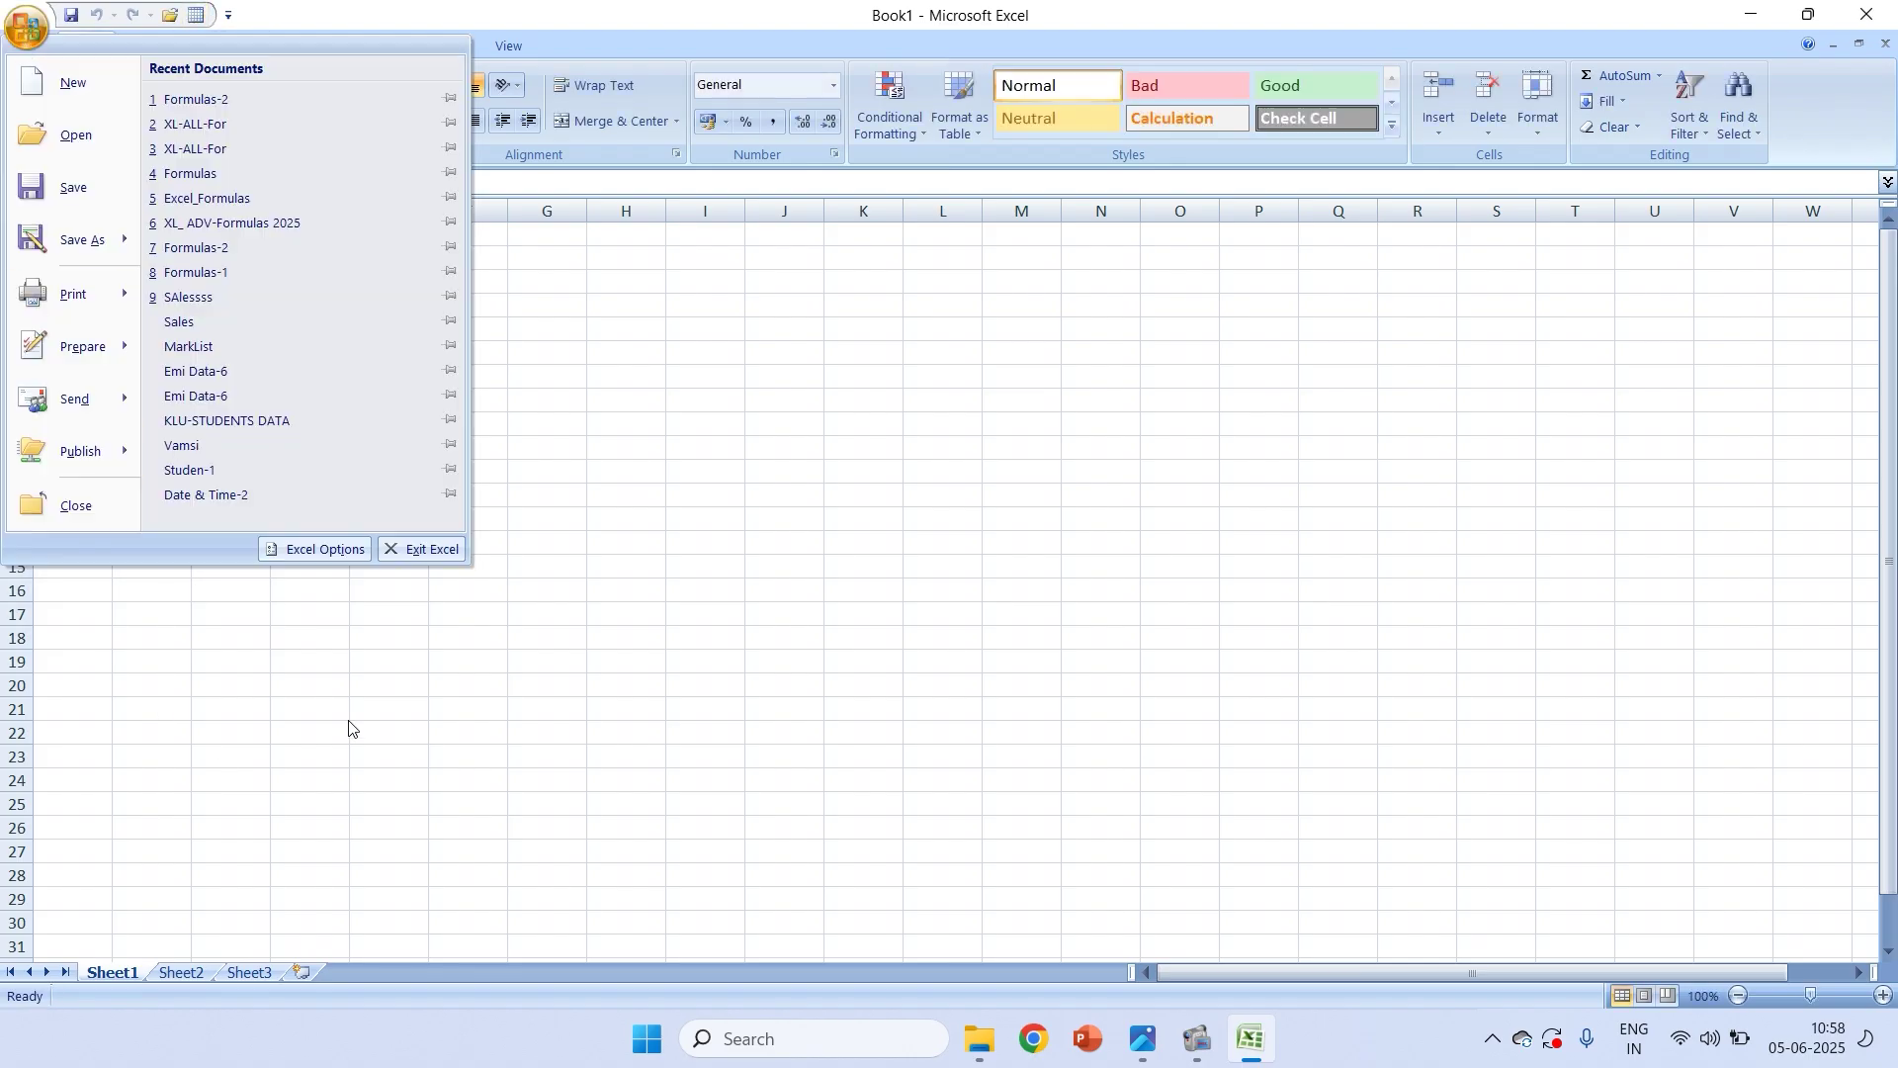
pyautogui.click(319, 552)
pyautogui.click(549, 312)
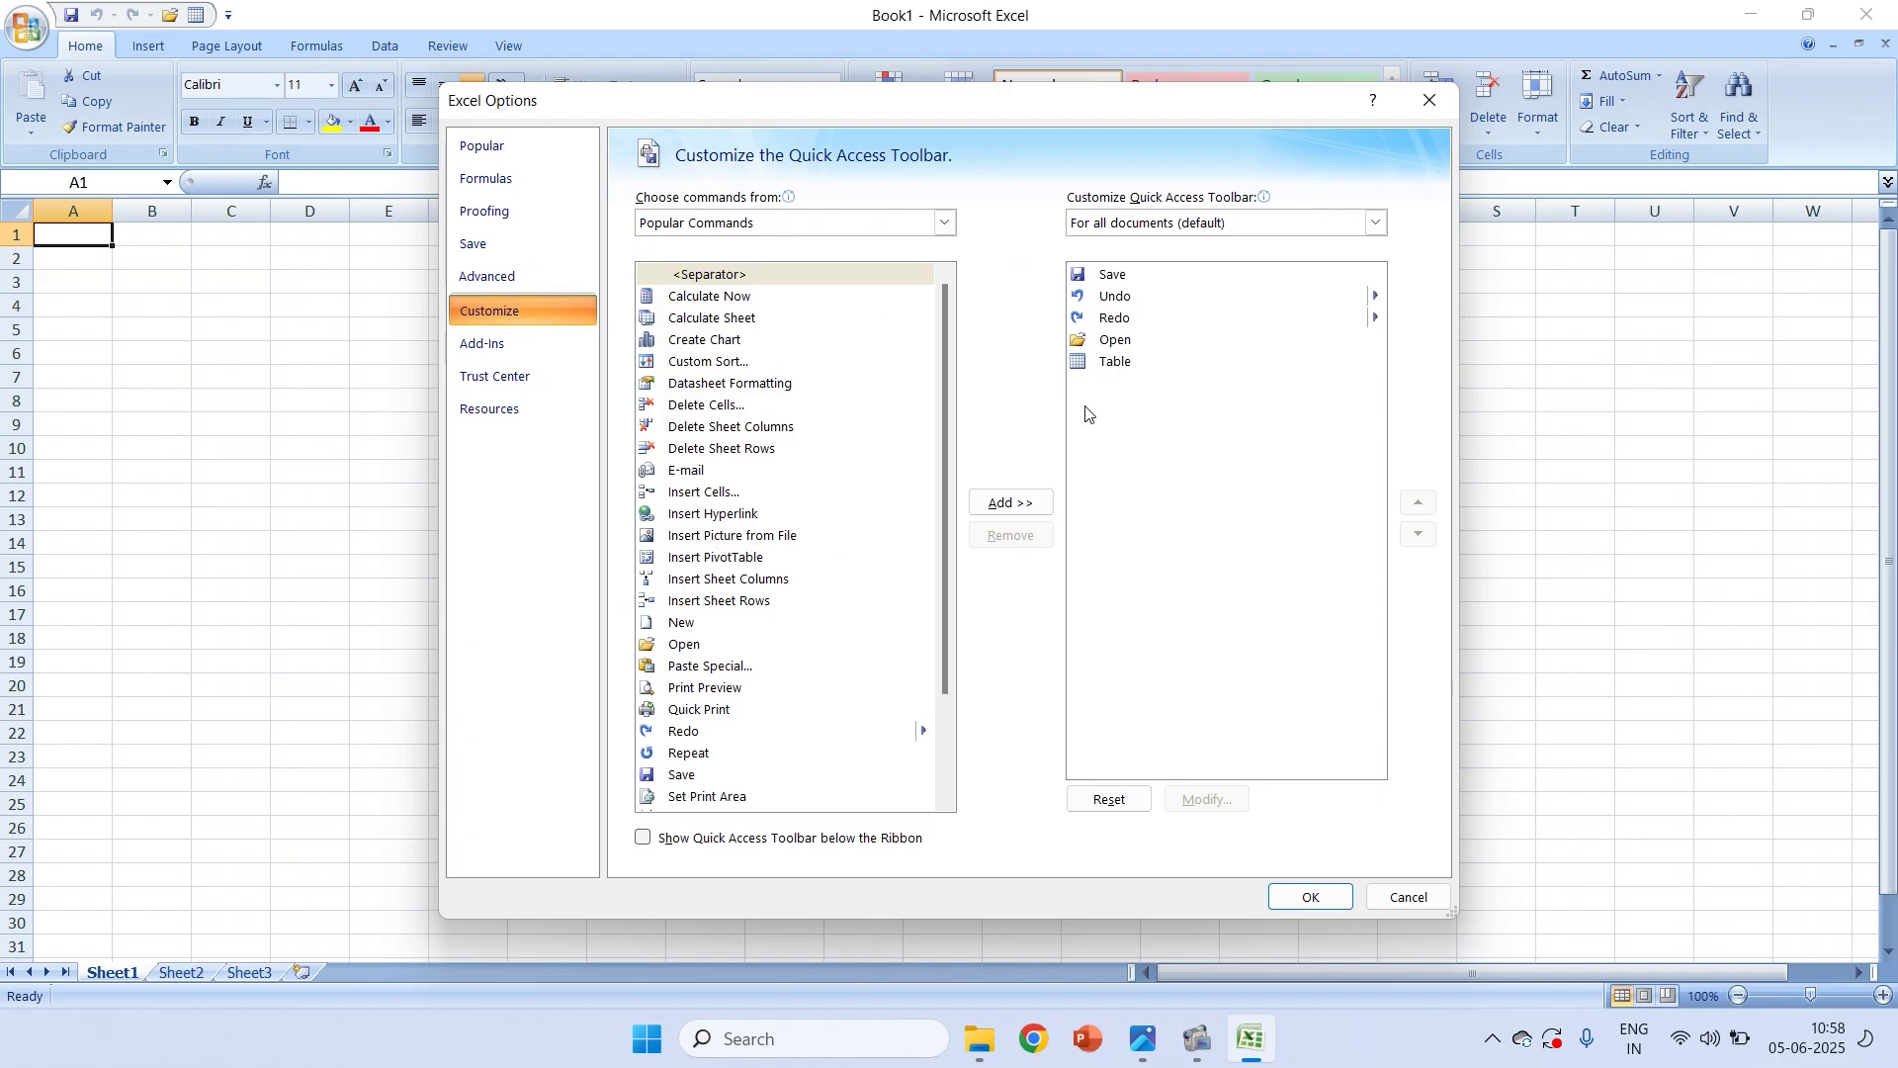
pyautogui.click(1098, 364)
pyautogui.click(1034, 535)
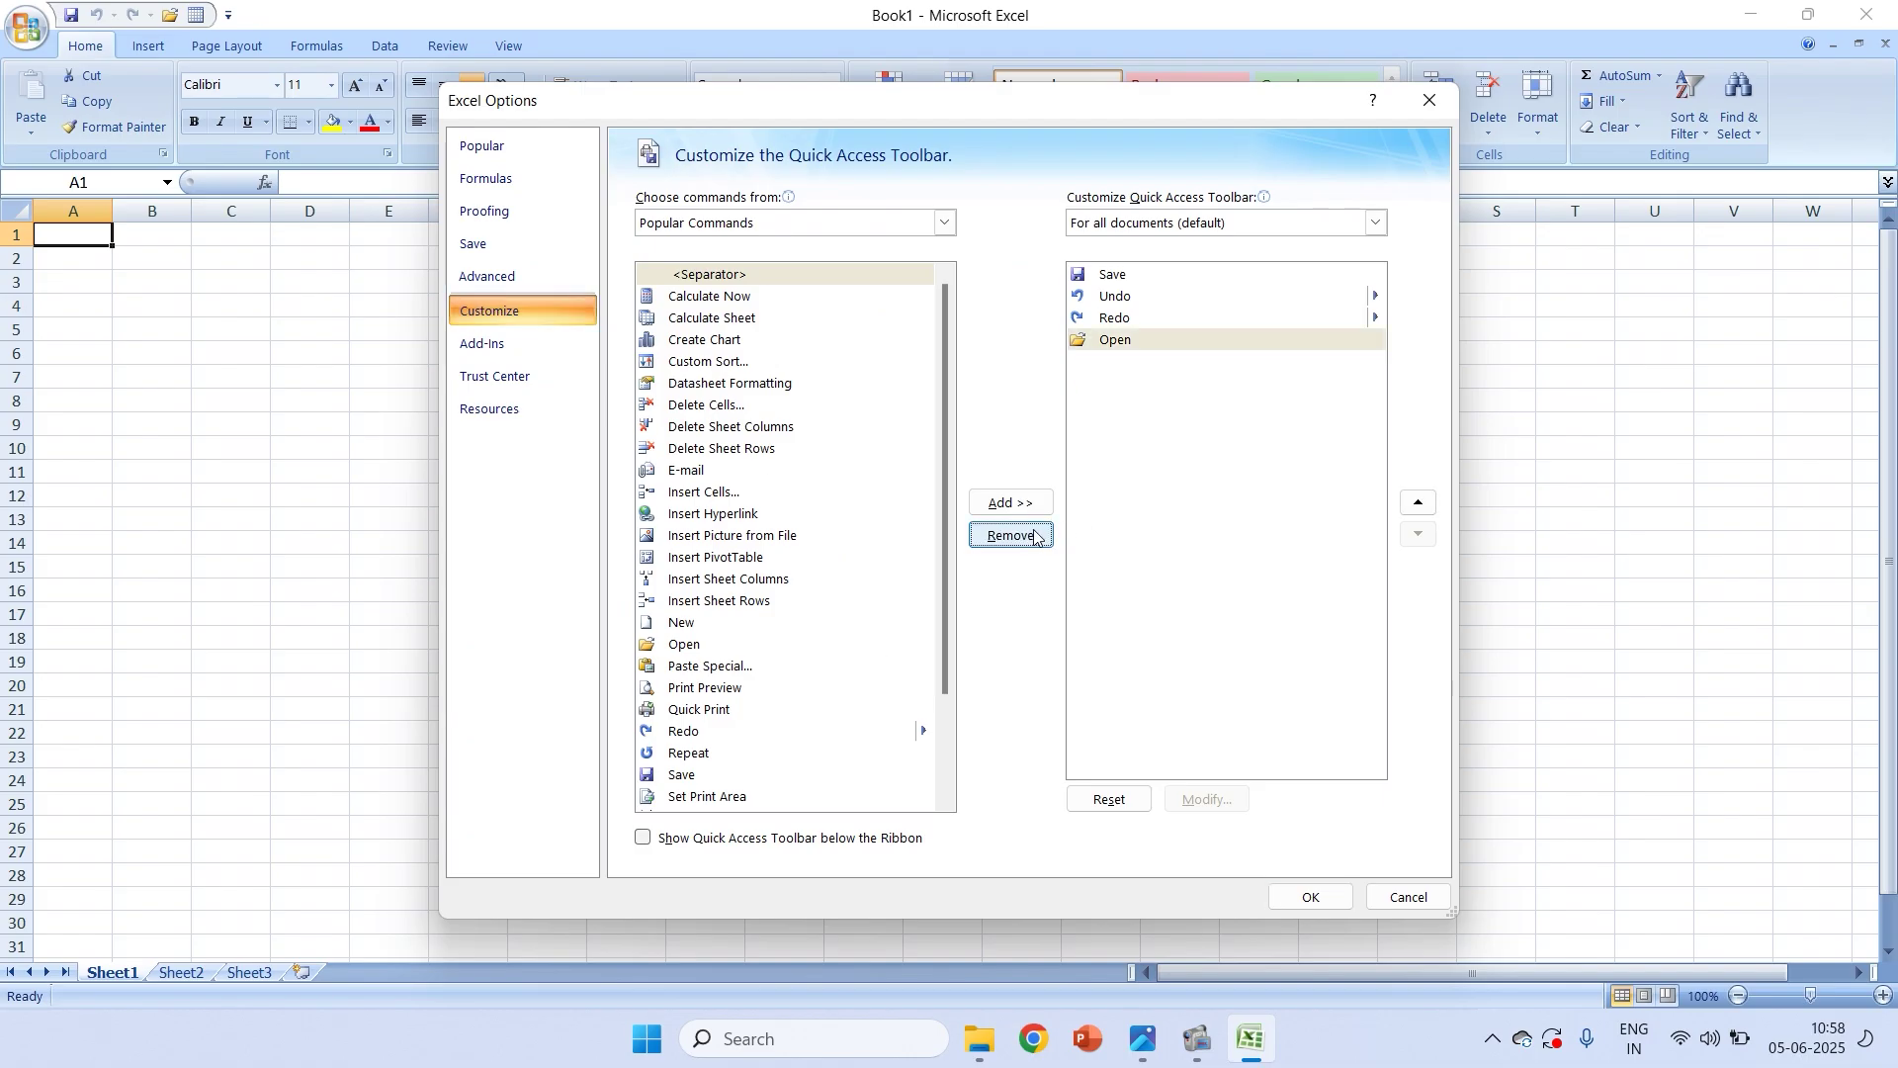
pyautogui.click(1315, 897)
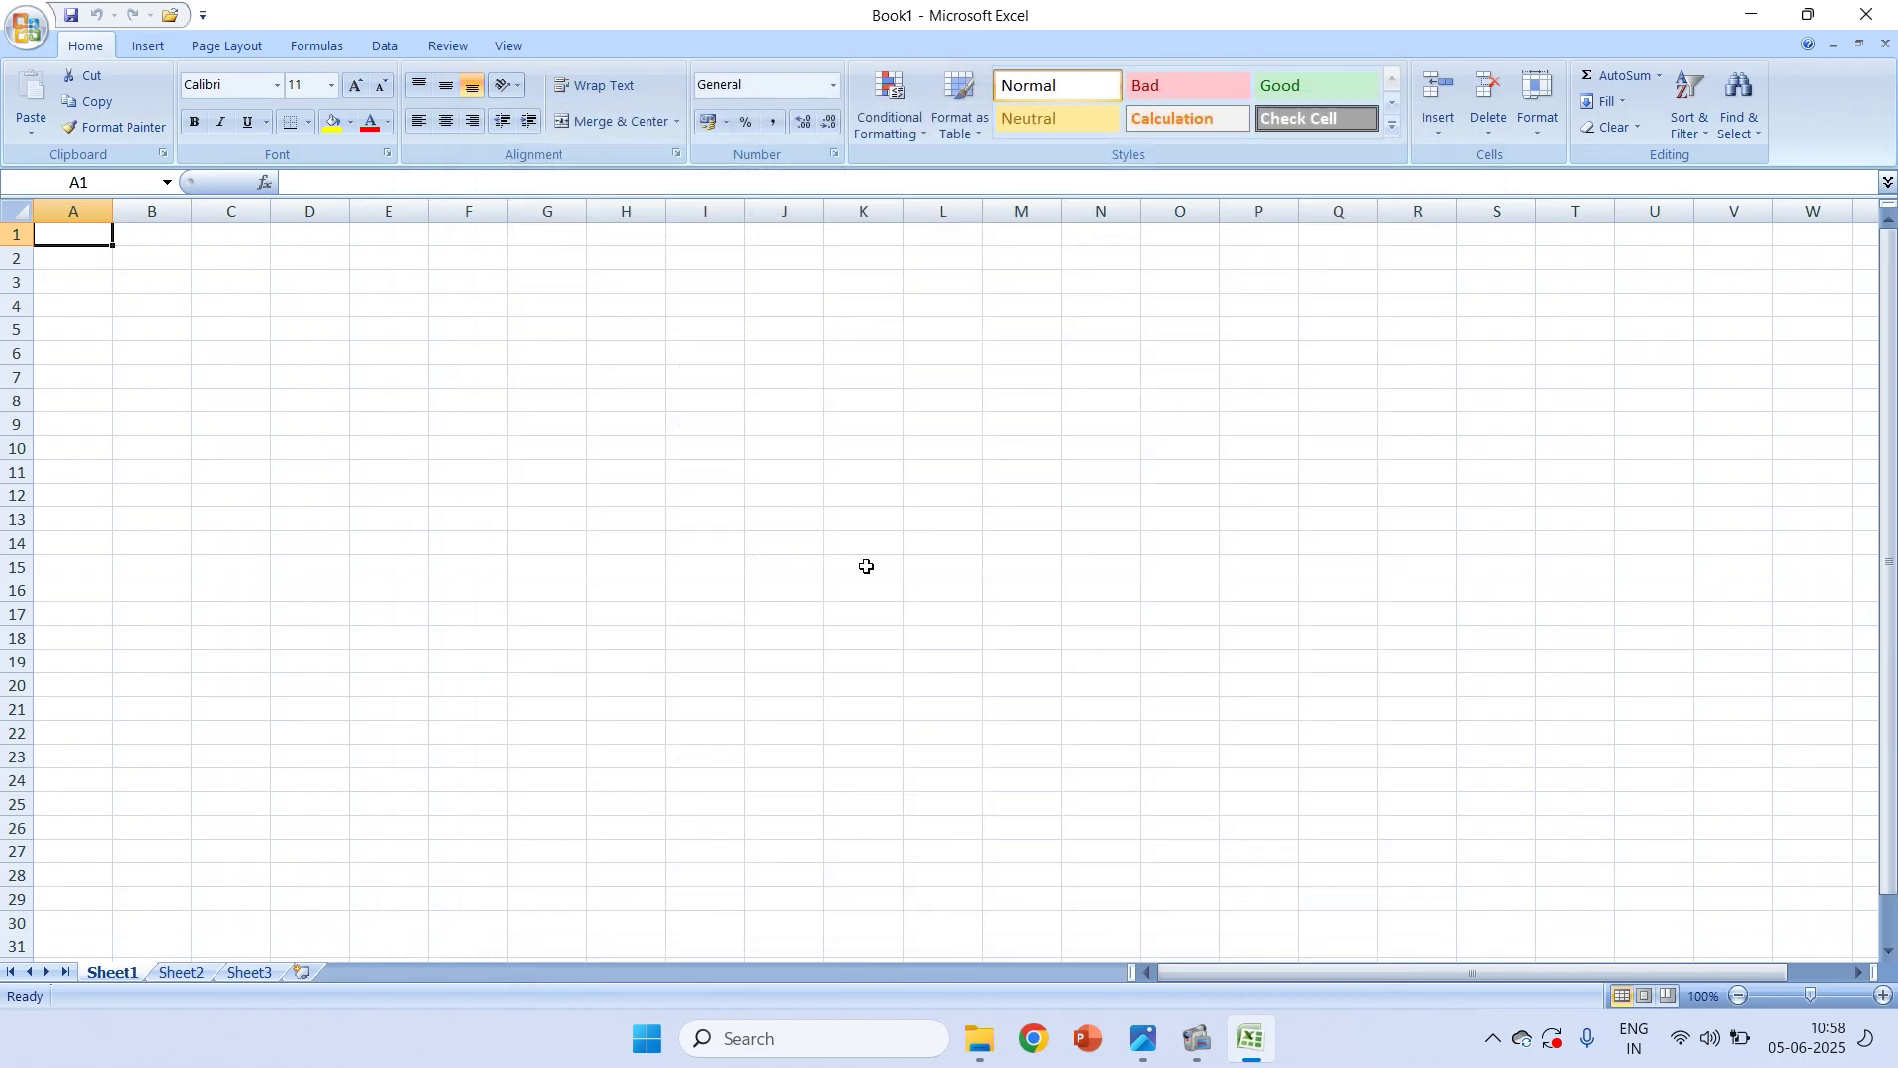
pyautogui.click(27, 32)
pyautogui.press('Escape')
pyautogui.hotkey('alt', 'Tab')
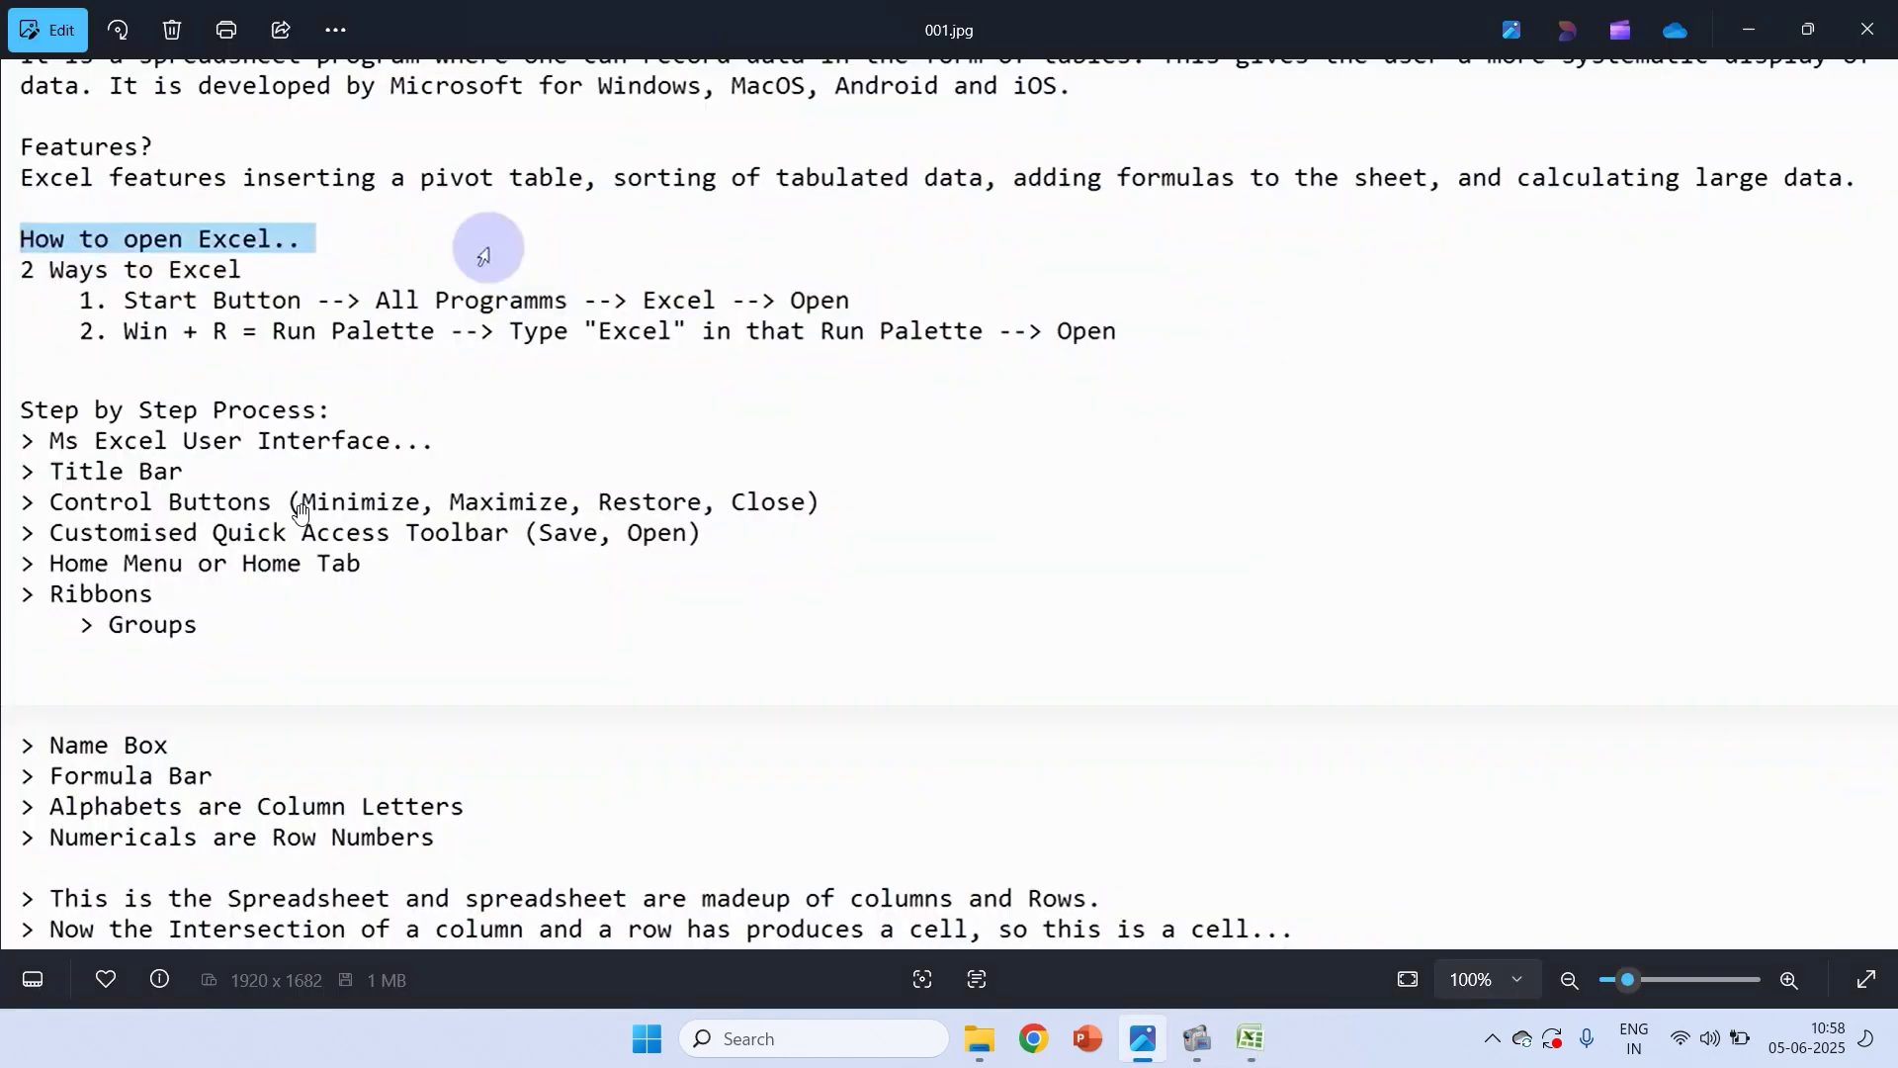
# Compare the Excel window with the 001.jpg notes, reading down to the Name Box, Formula Bar, column and row topics
pyautogui.hotkey('alt', 'Tab')
pyautogui.hotkey('alt', 'Tab')
pyautogui.hotkey('alt', 'Tab')
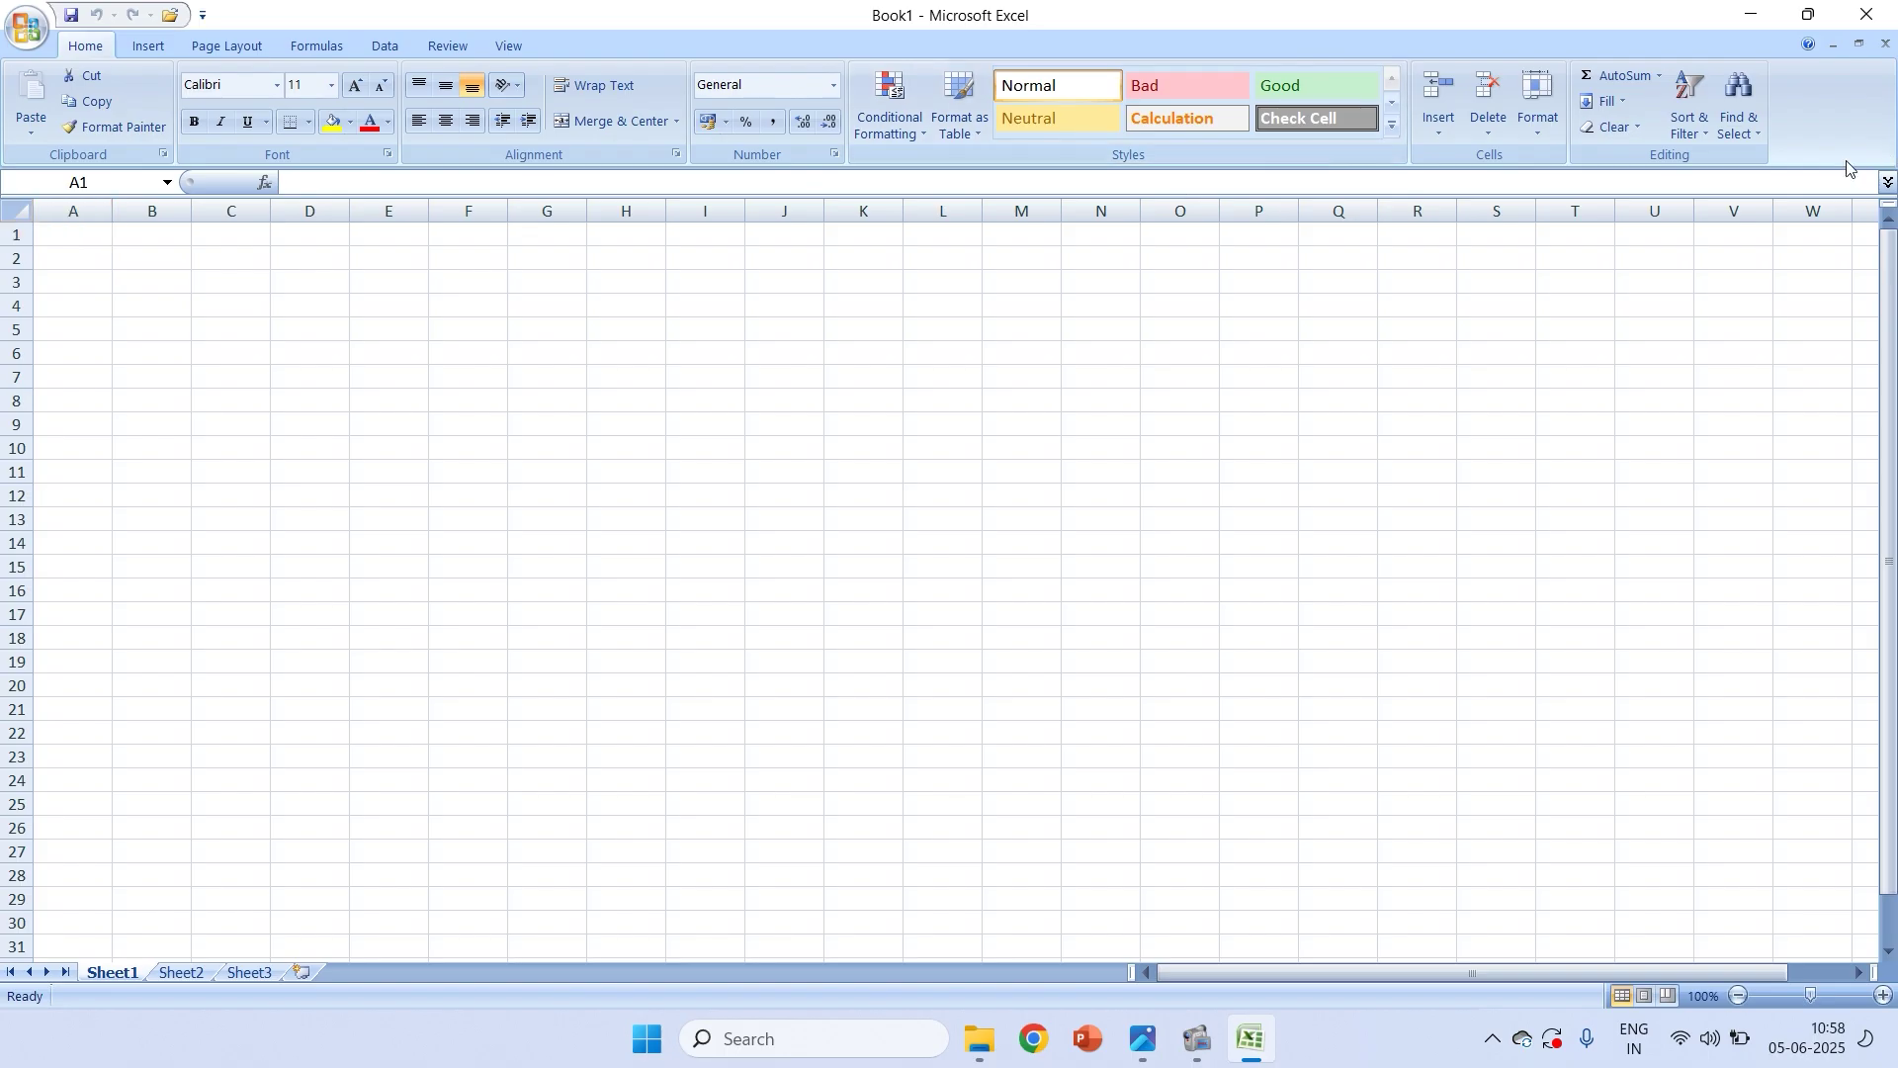
pyautogui.hotkey('alt', 'Tab')
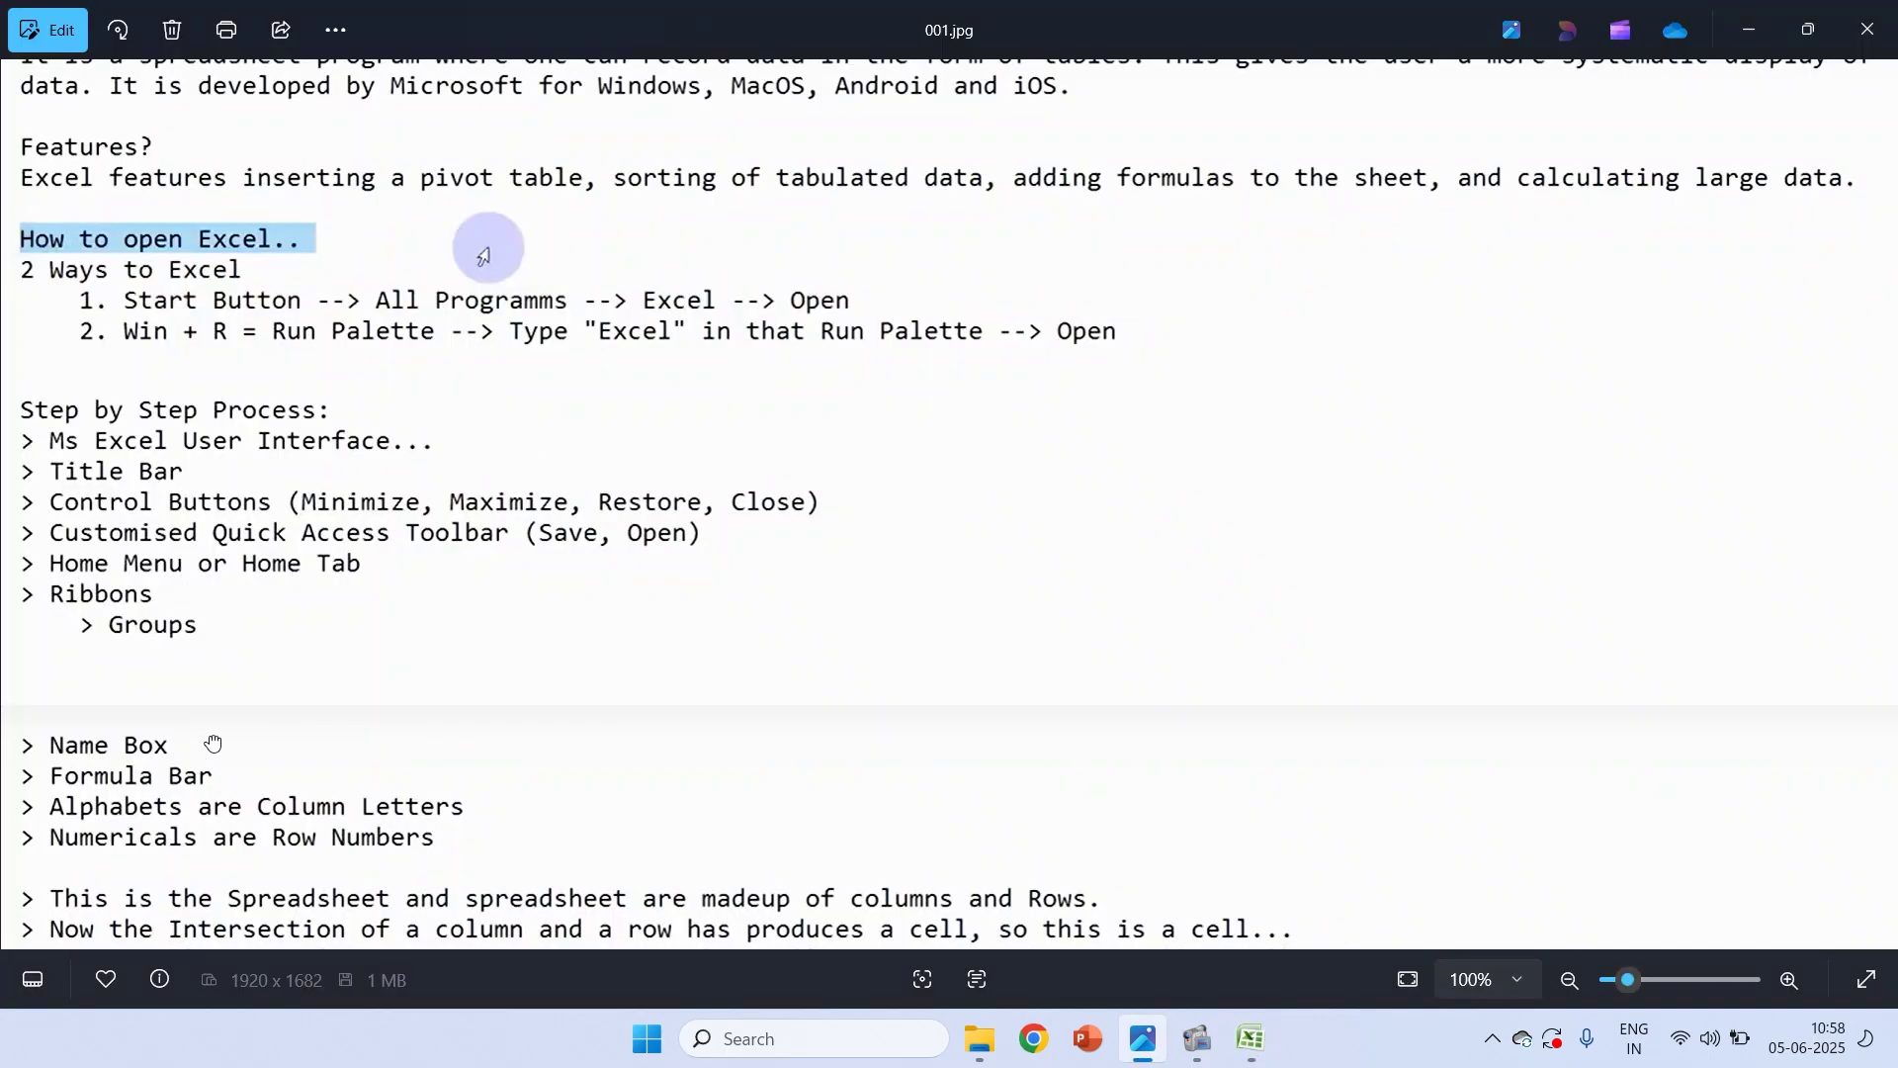
pyautogui.scroll(-1, 213, 751)
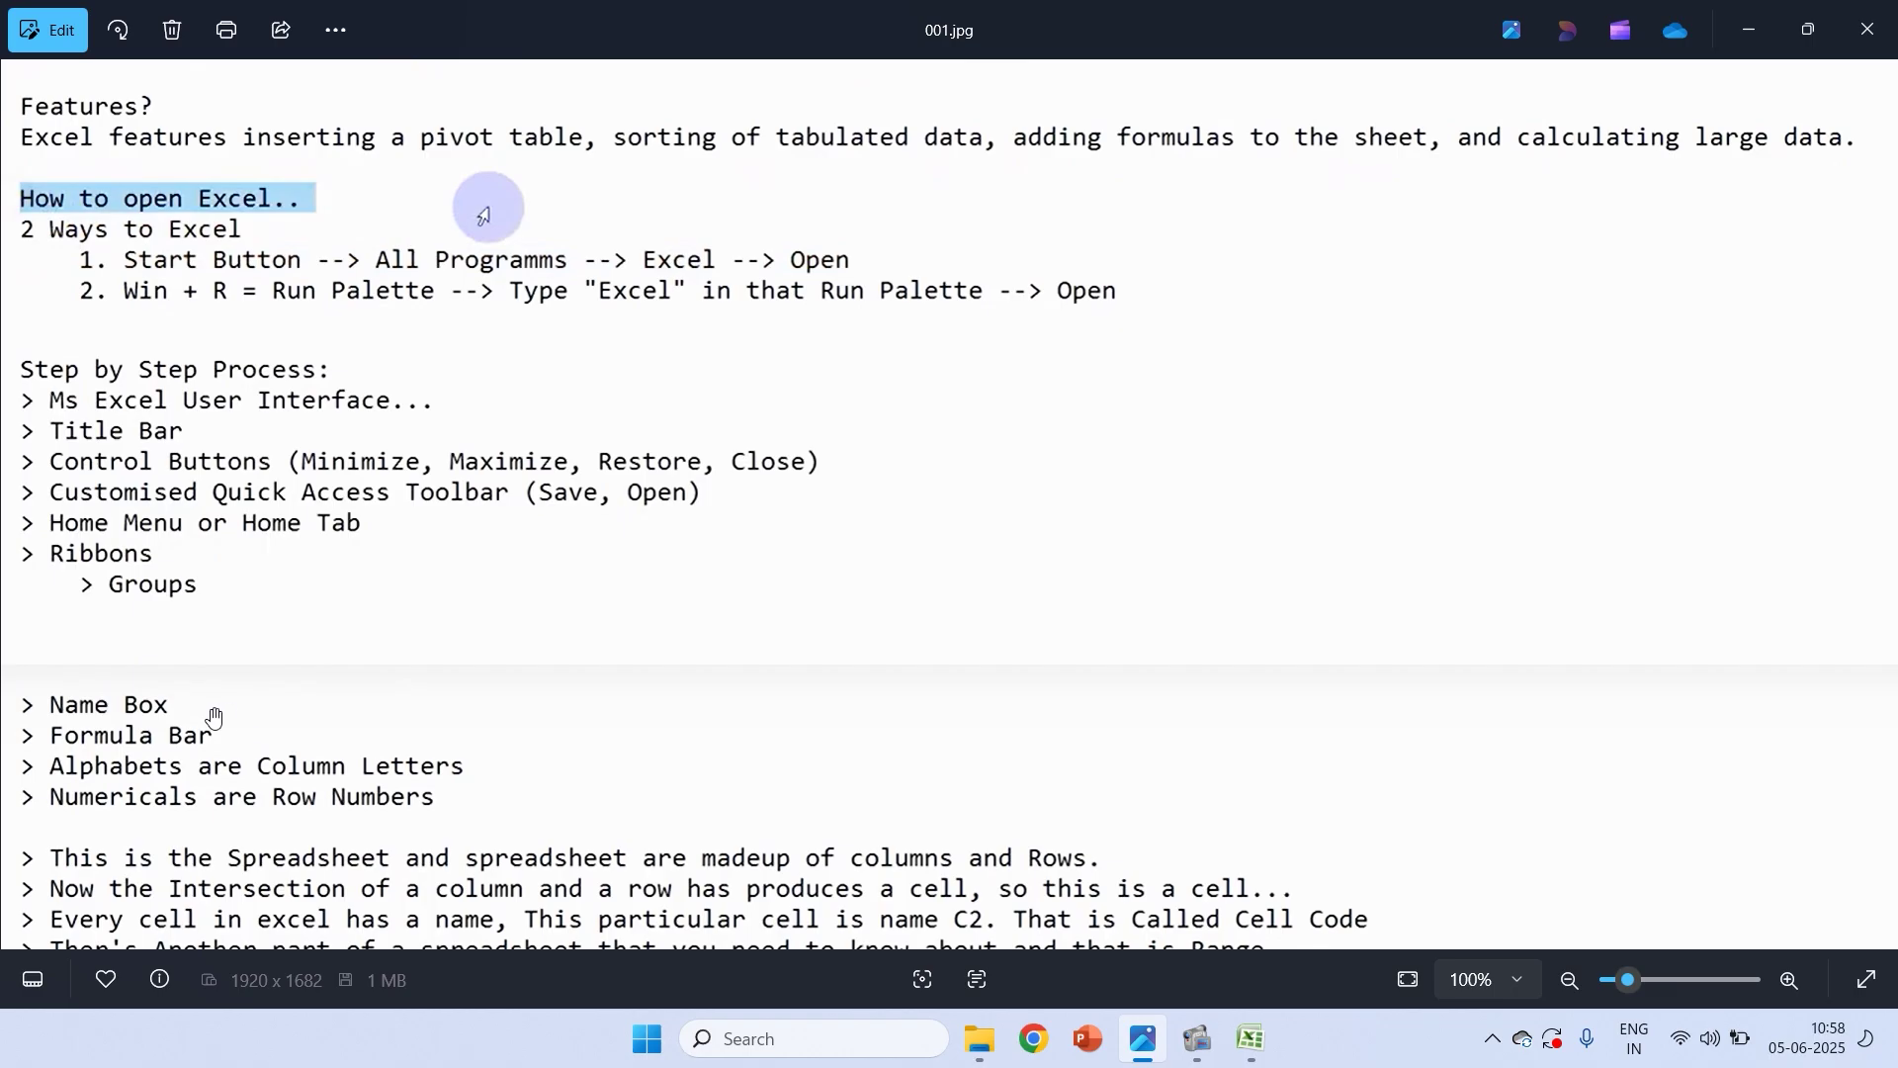
pyautogui.keyDown('ctrl'); pyautogui.scroll(2, 227, 716); pyautogui.keyUp('ctrl')
pyautogui.scroll(-6, 213, 725)
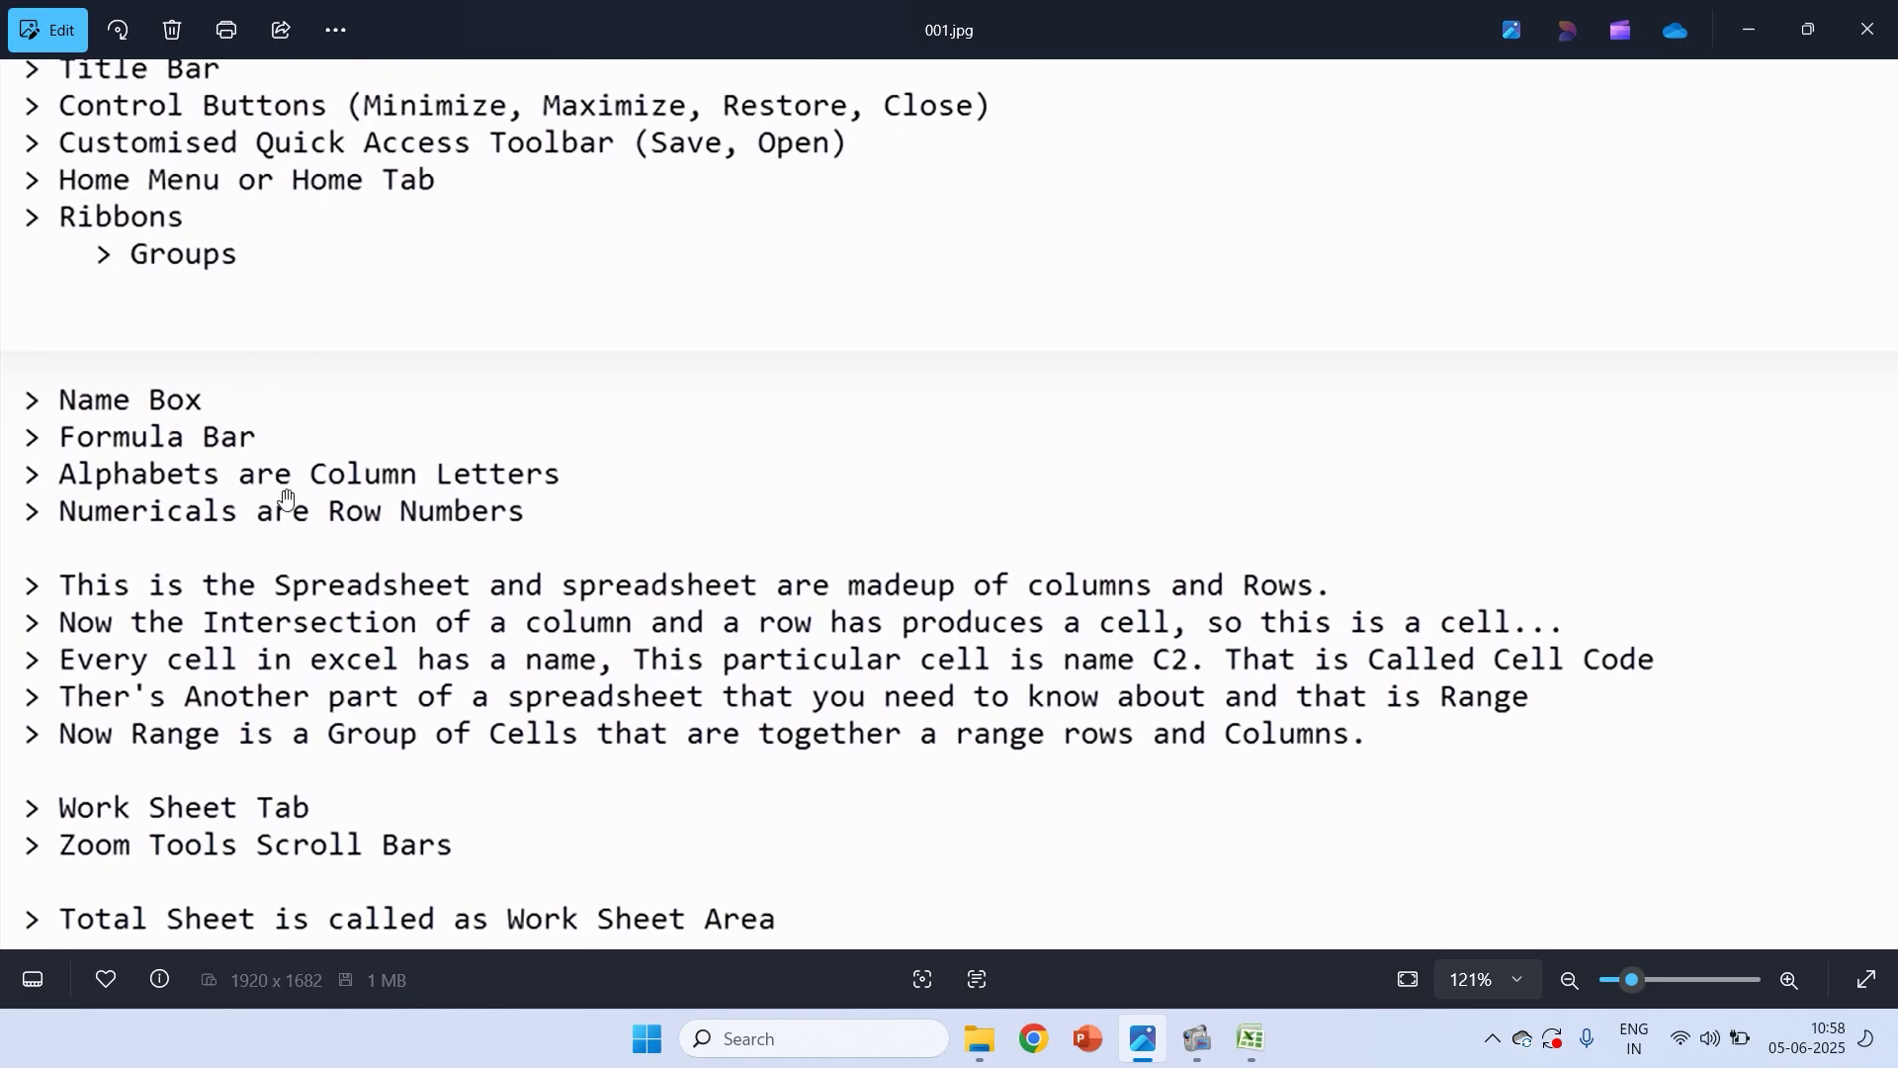
# Switch to Excel and select scattered cells, including N12, M20, N17 and I13, to observe the Name Box
pyautogui.hotkey('alt', 'Tab')
pyautogui.click(531, 663)
pyautogui.click(1065, 502)
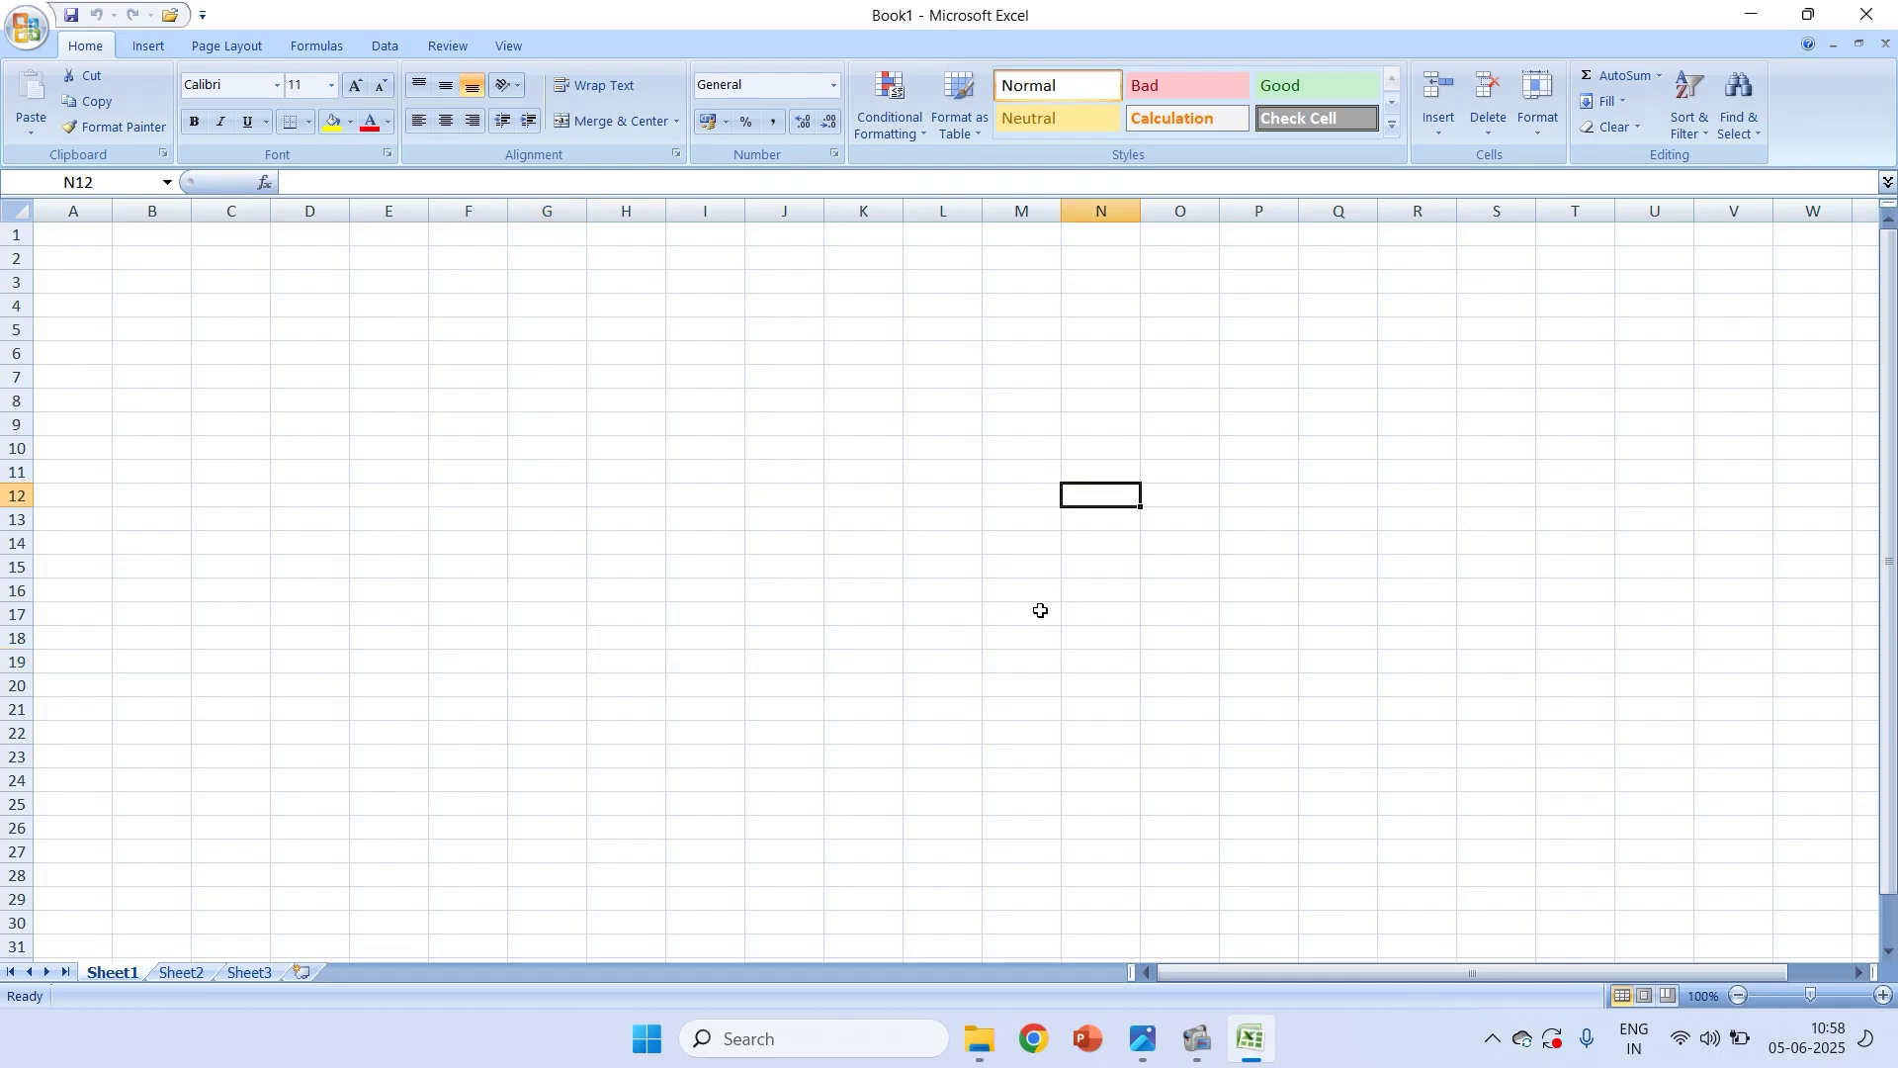
pyautogui.click(1001, 675)
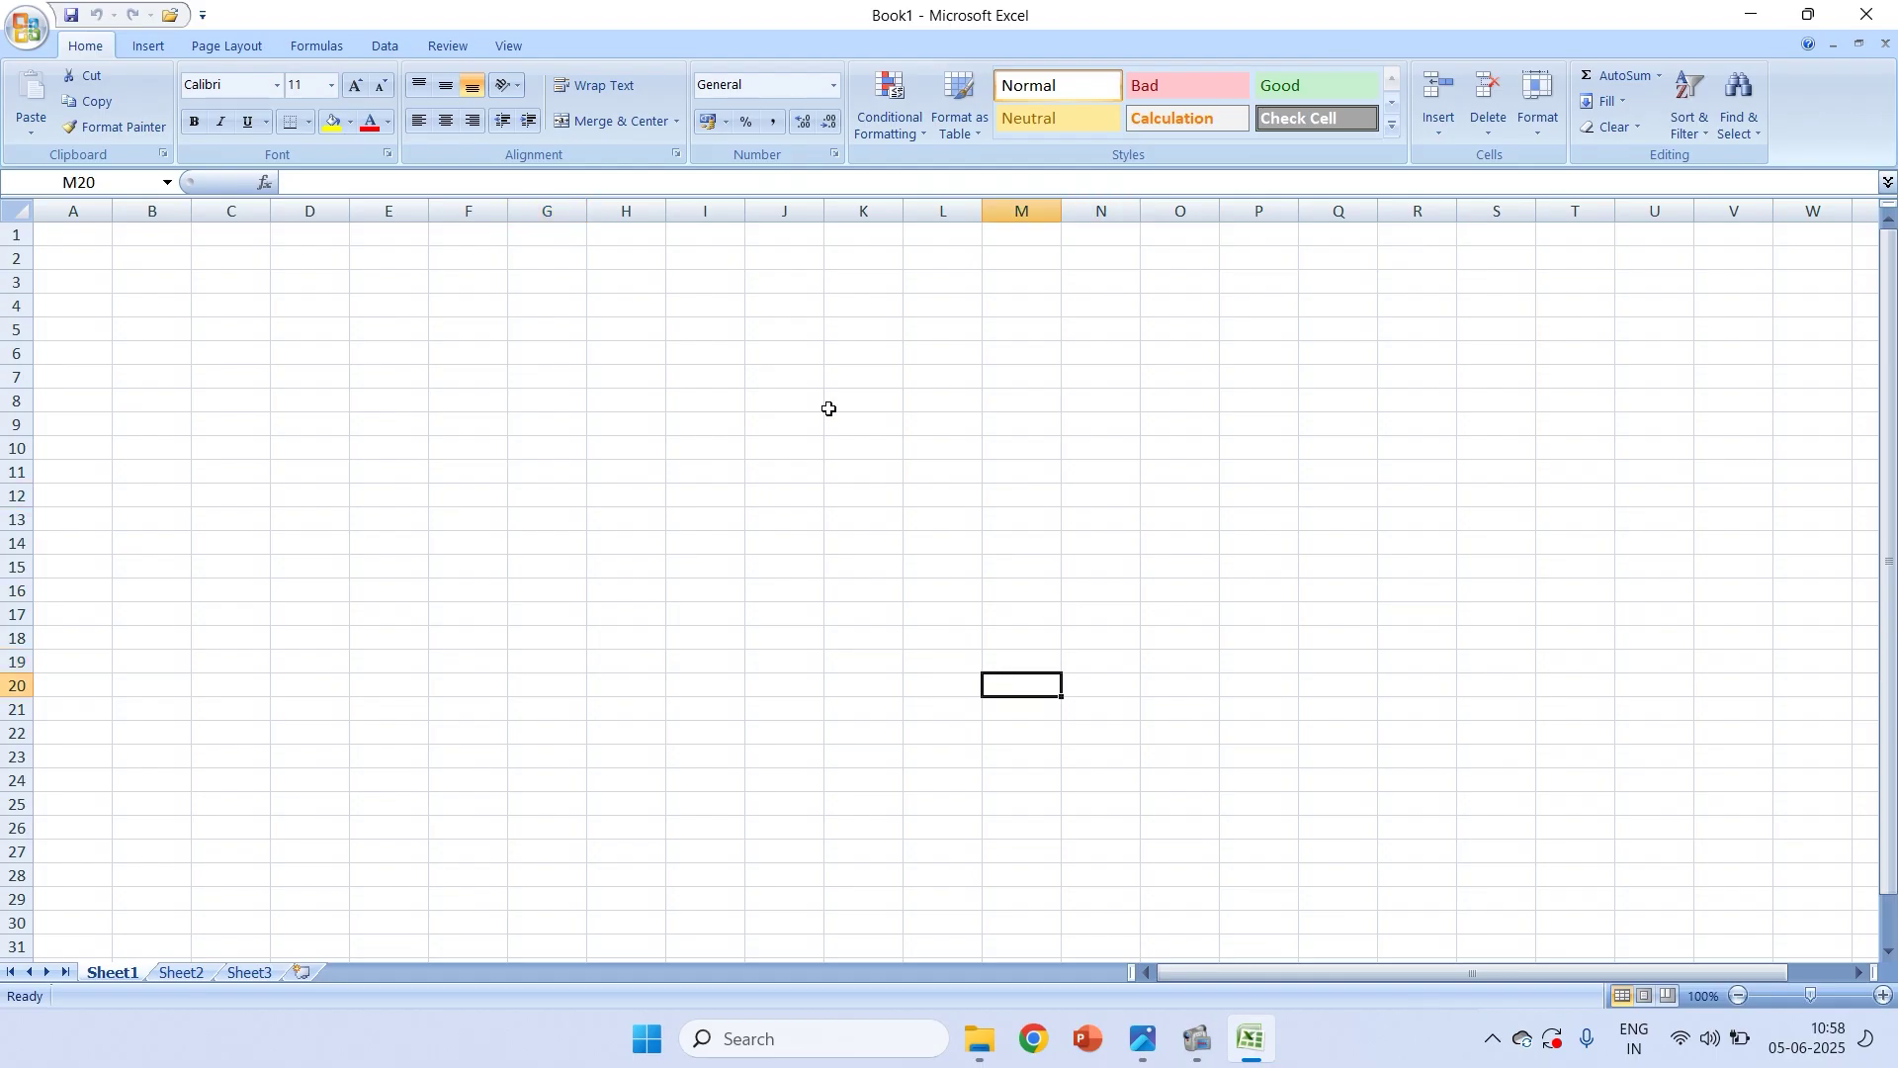
pyautogui.click(1315, 479)
pyautogui.click(1317, 685)
pyautogui.click(862, 449)
pyautogui.click(1170, 451)
pyautogui.click(1085, 611)
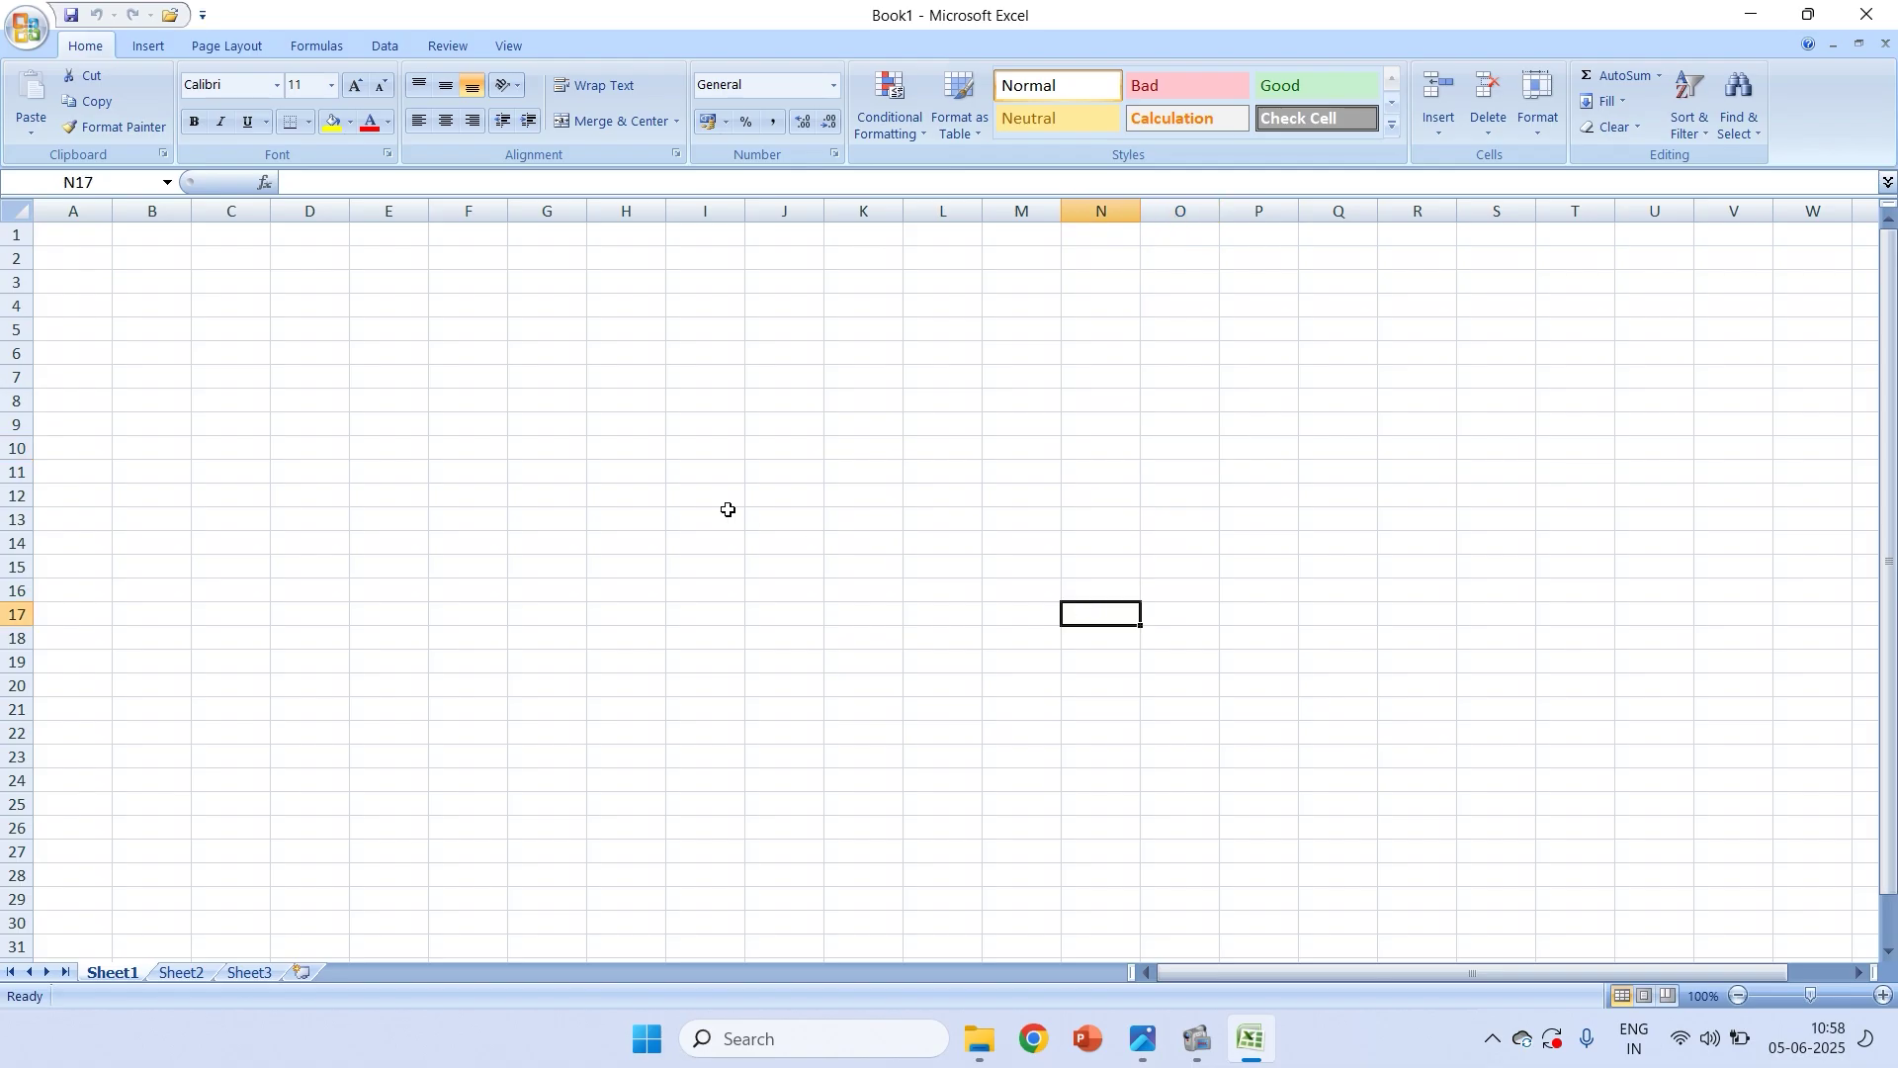
pyautogui.click(737, 519)
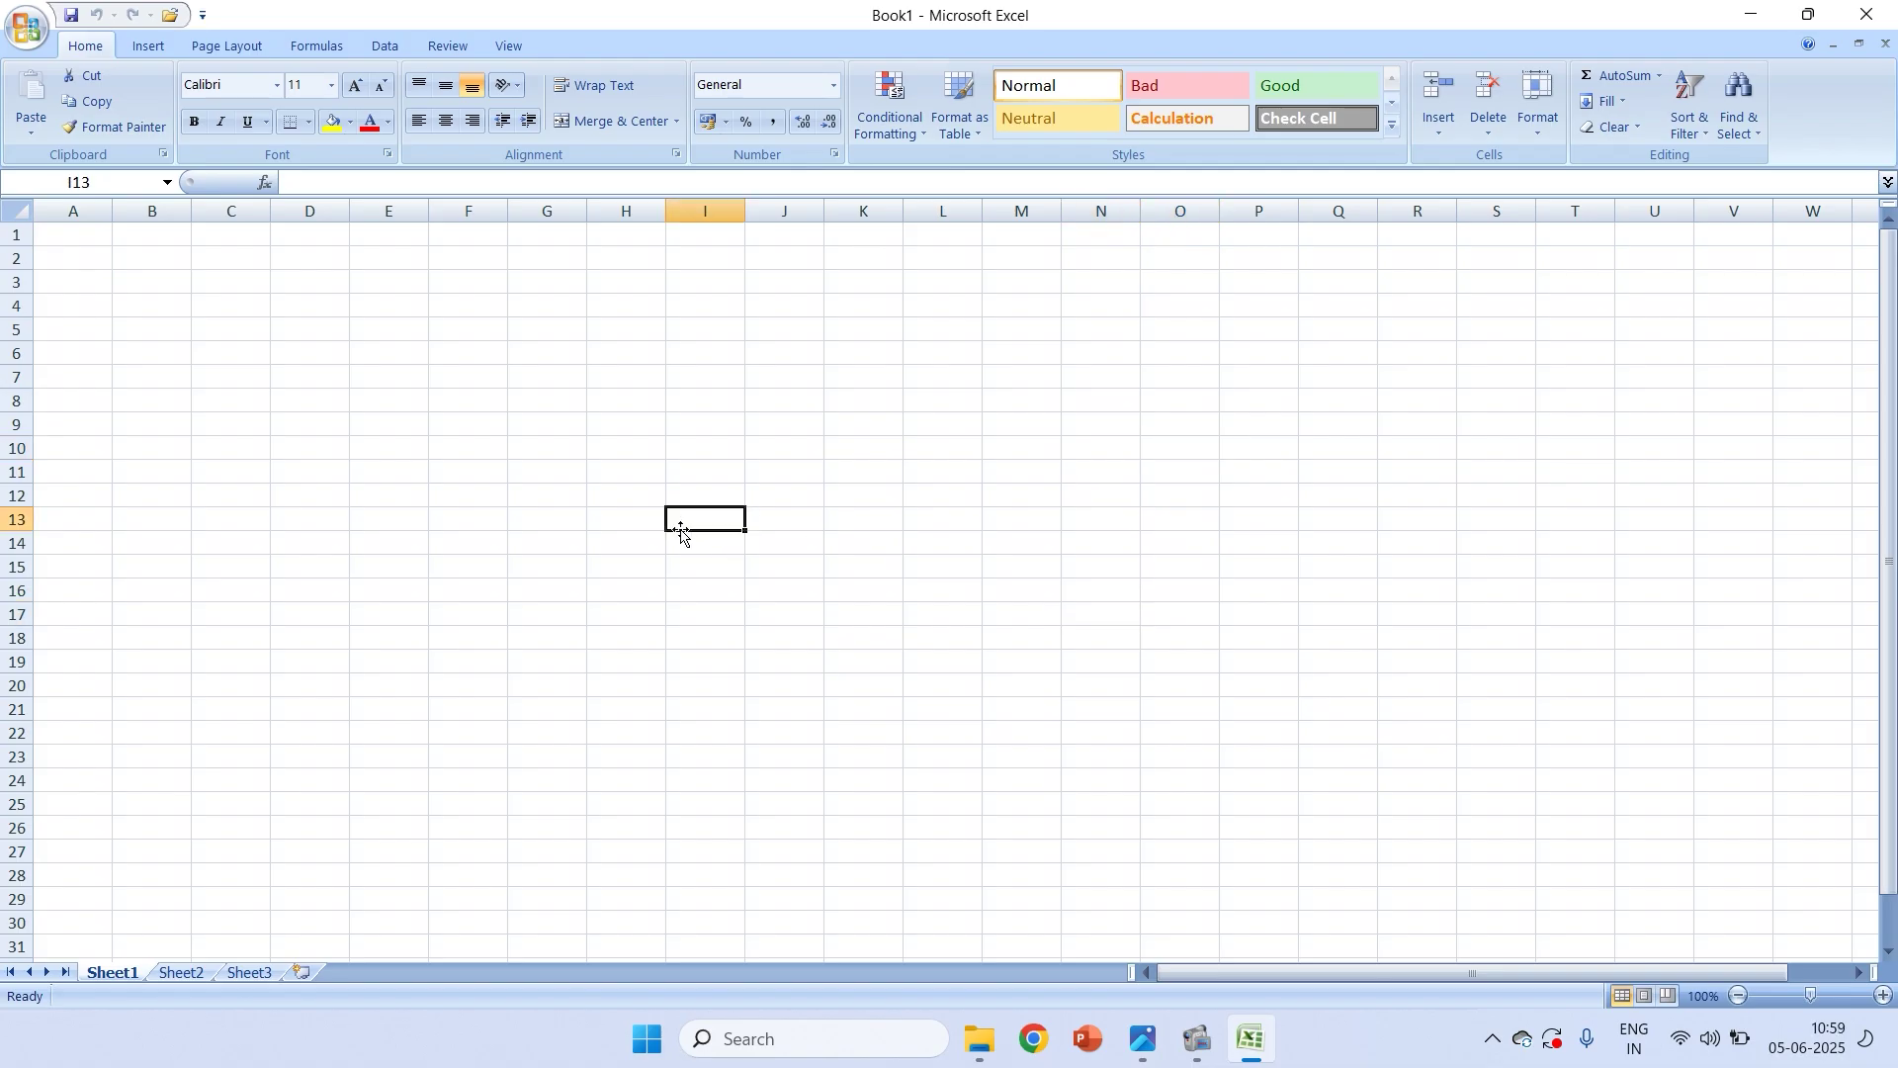
# Start a SUBSTITUTE formula in cell G11 to demonstrate the formula bar, and discard the entry
pyautogui.moveTo(677, 508); pyautogui.dragTo(550, 458)
pyautogui.click(554, 465)
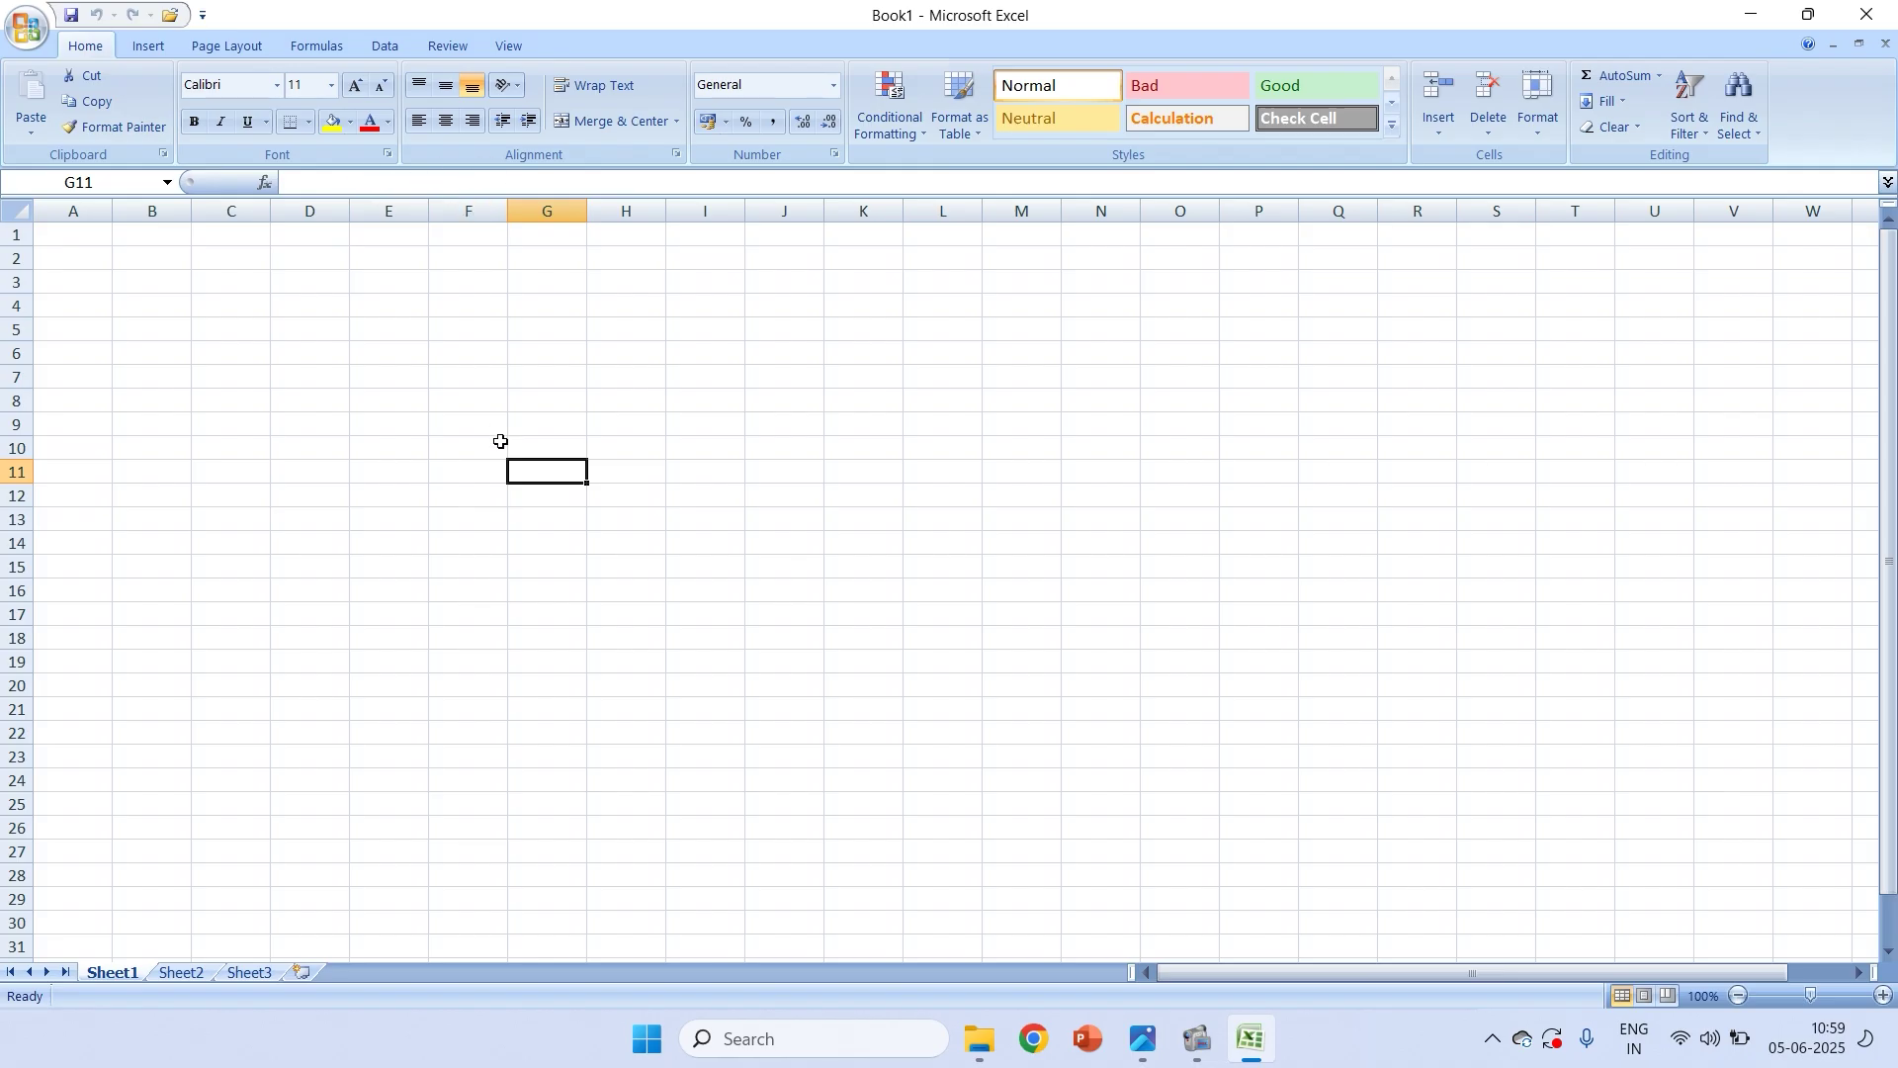
pyautogui.write('=su')
pyautogui.press('Tab')
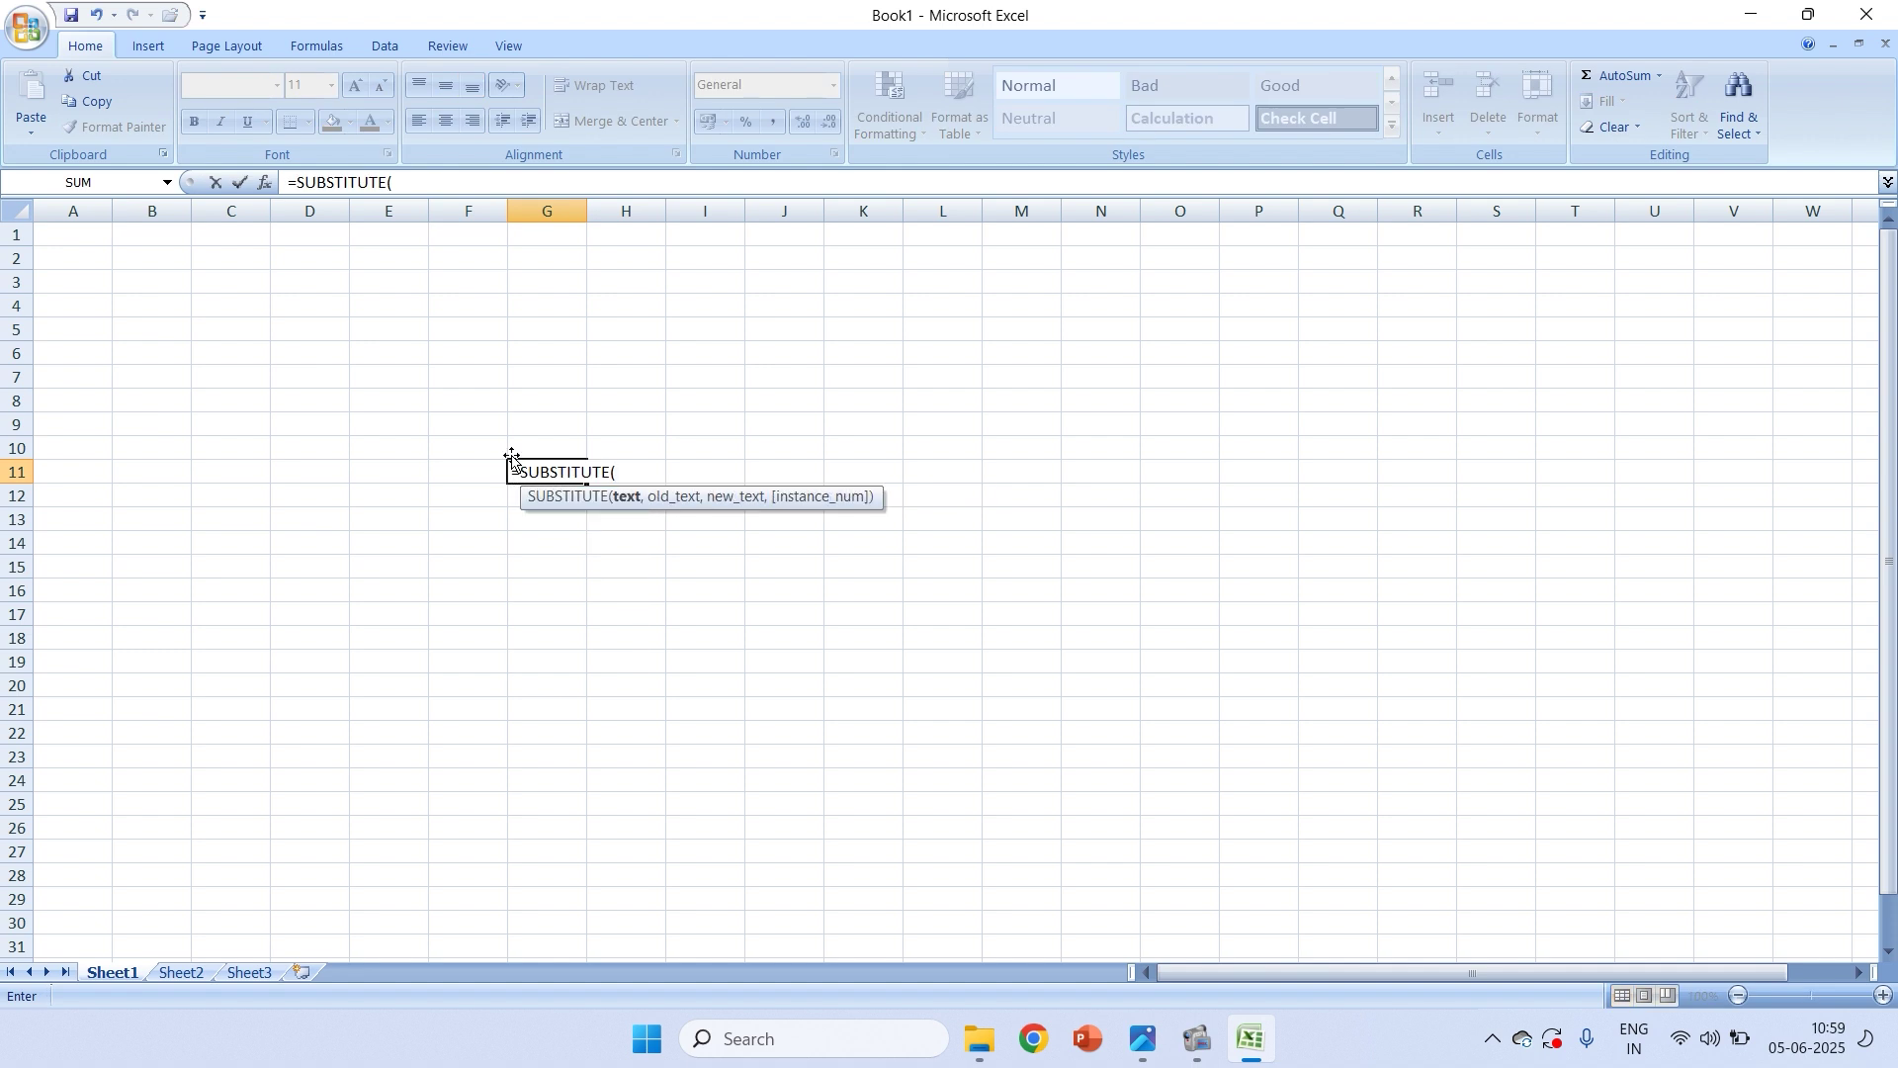
pyautogui.press('Escape')
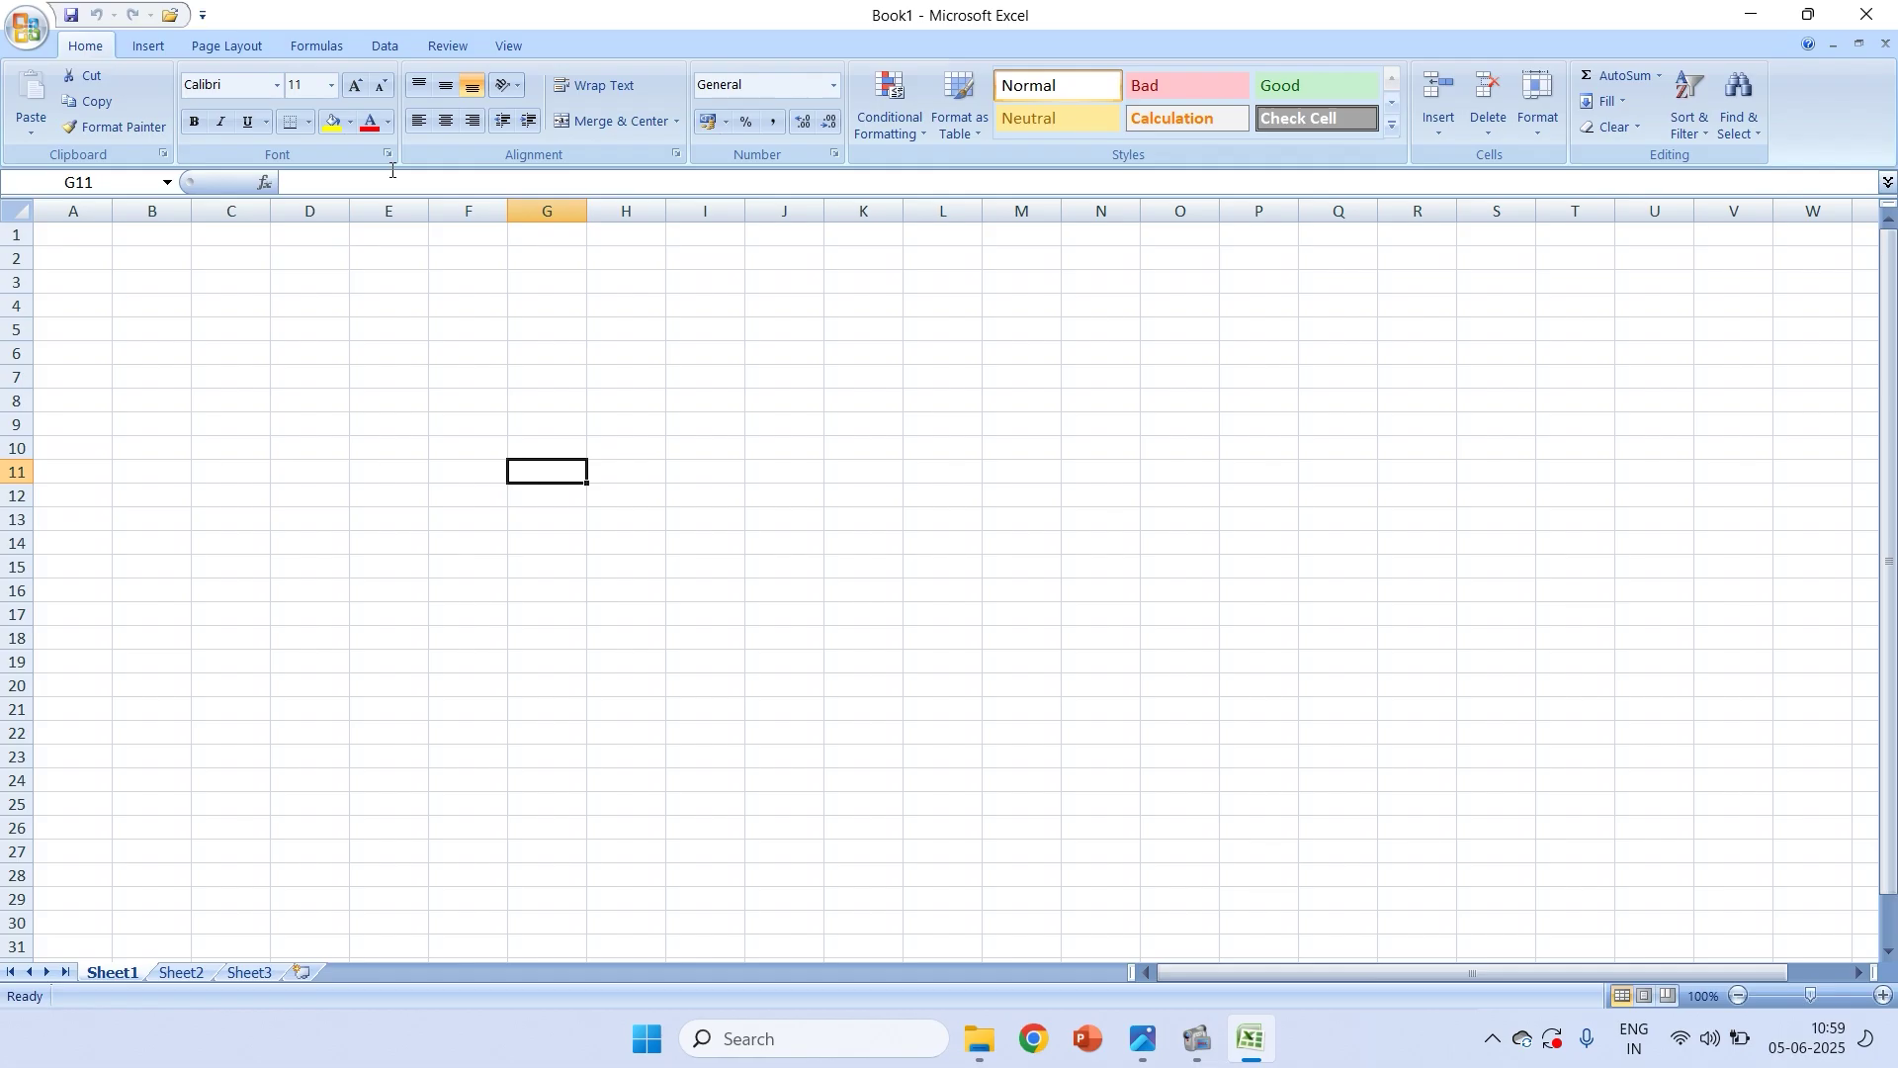
# Compare the 001.jpg notes on column letters, row numbers and cells with the Excel worksheet
pyautogui.hotkey('alt', 'Tab')
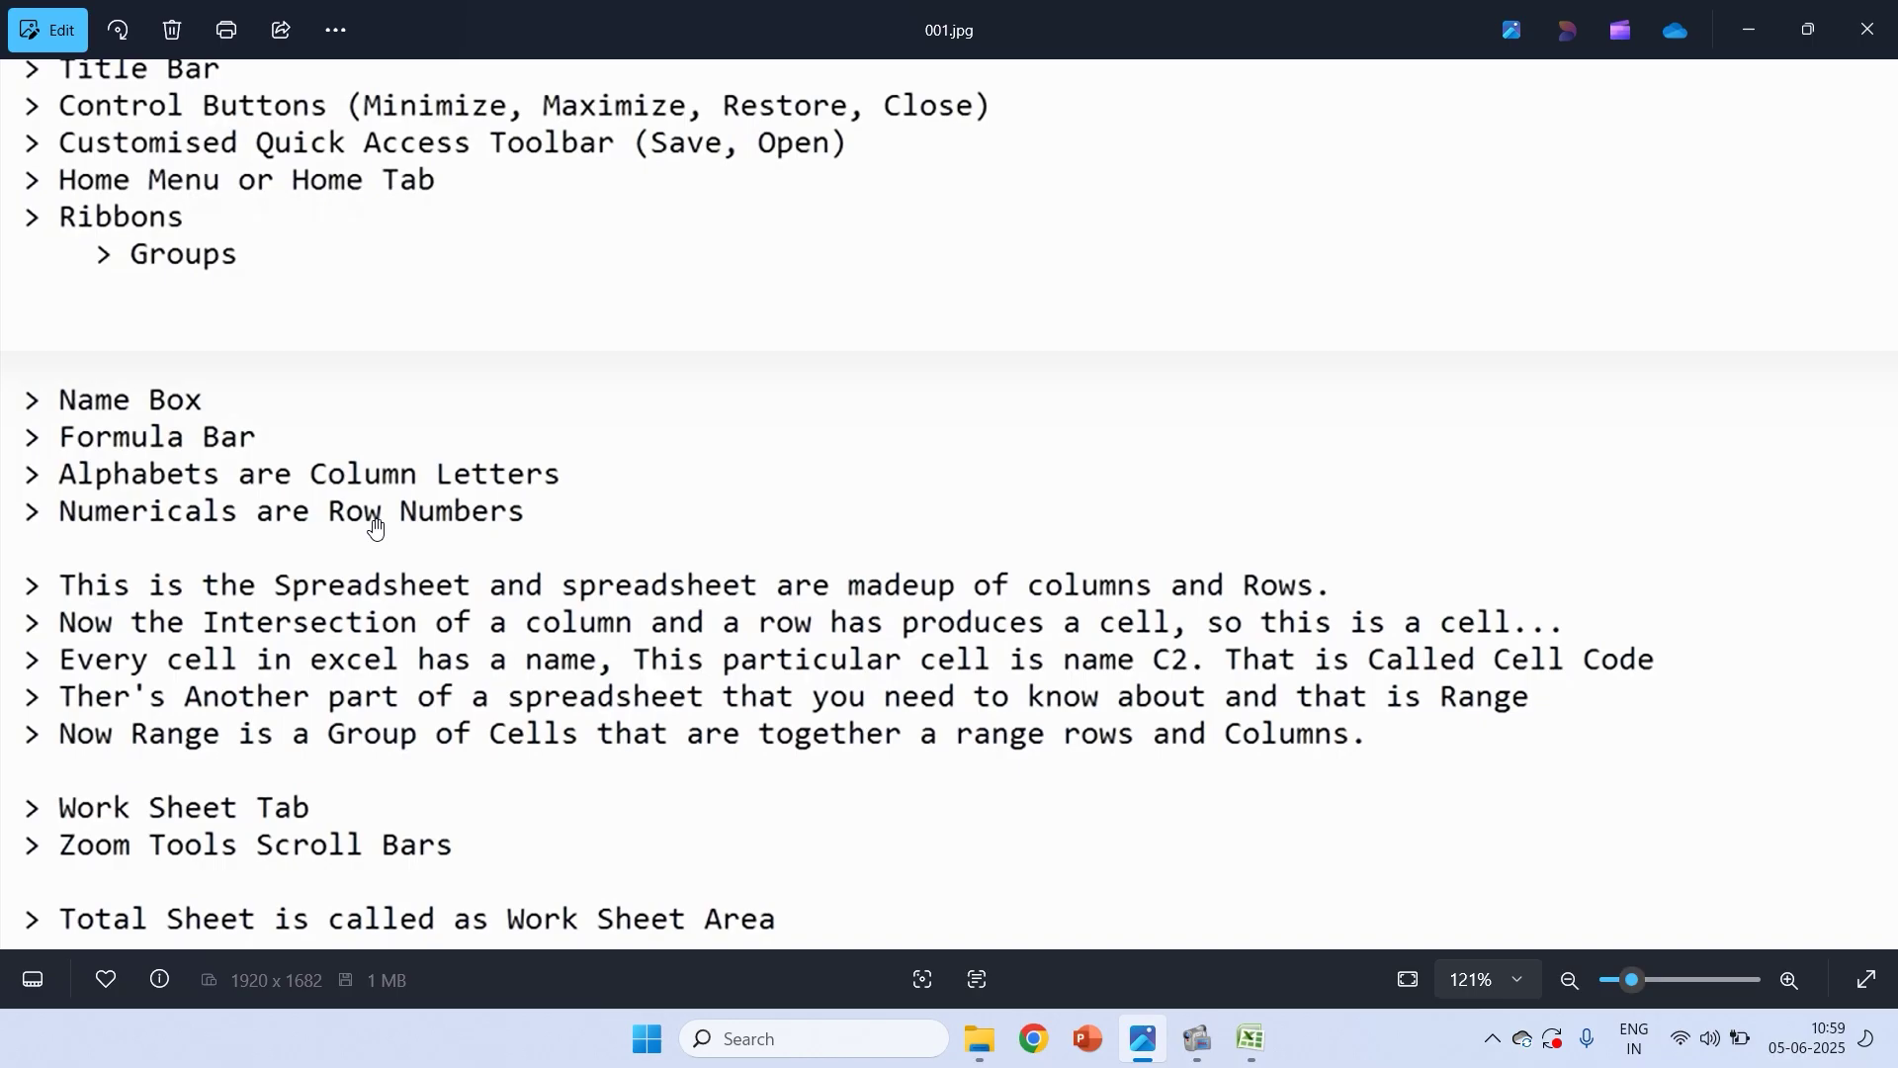
pyautogui.hotkey('alt', 'Tab')
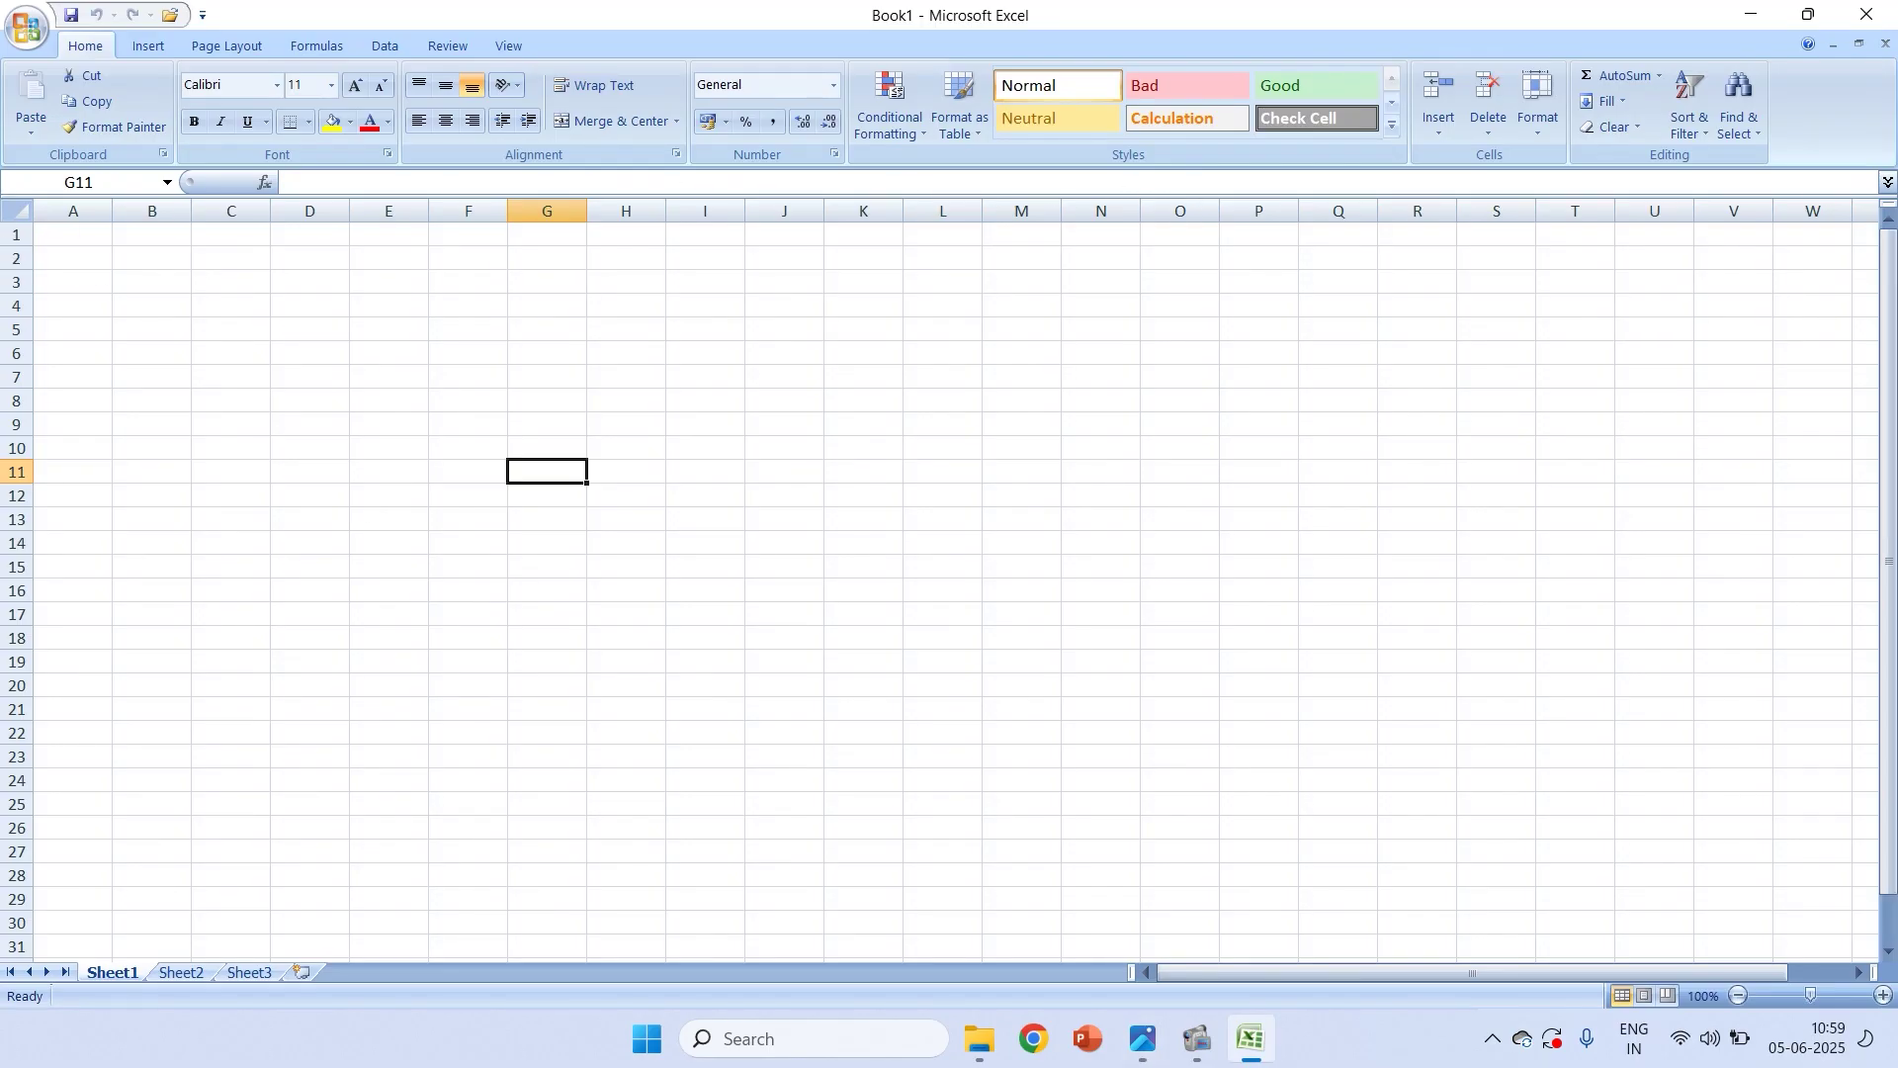
pyautogui.hotkey('alt', 'Tab')
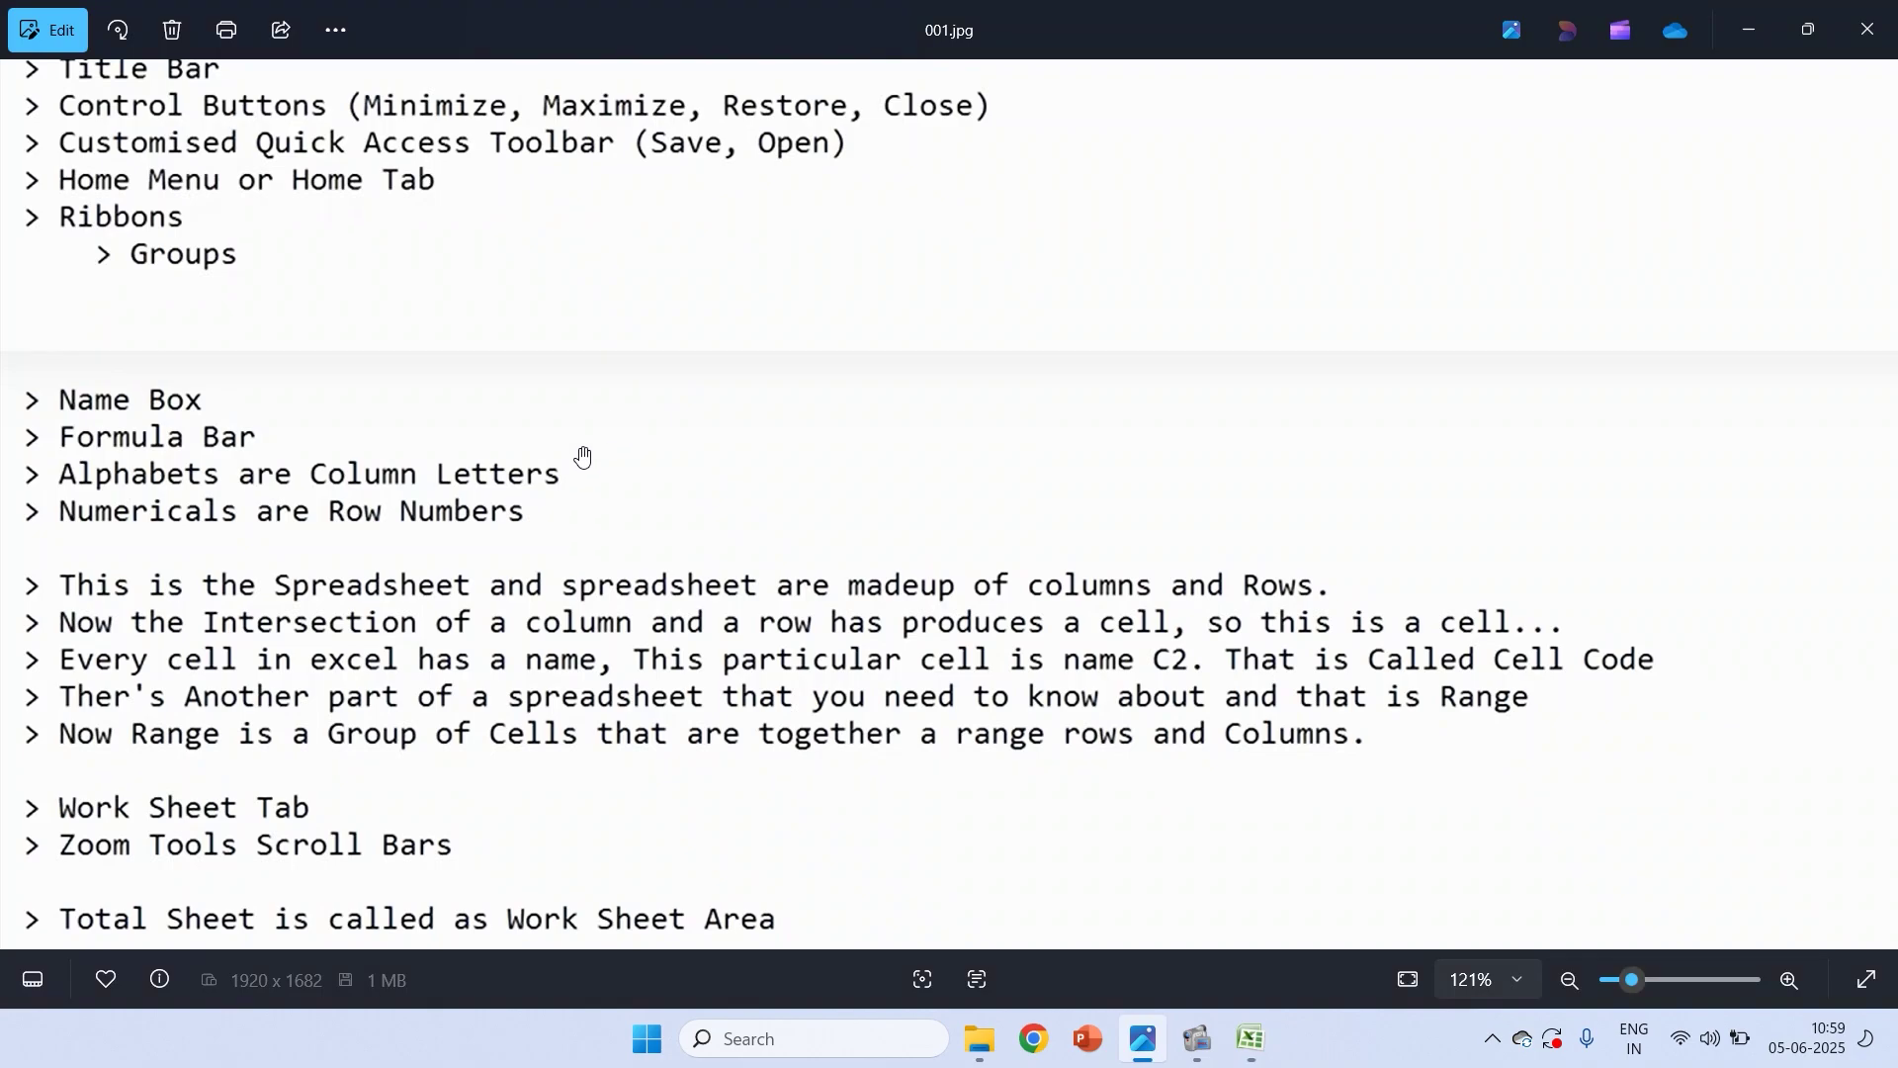
pyautogui.scroll(-1, 597, 514)
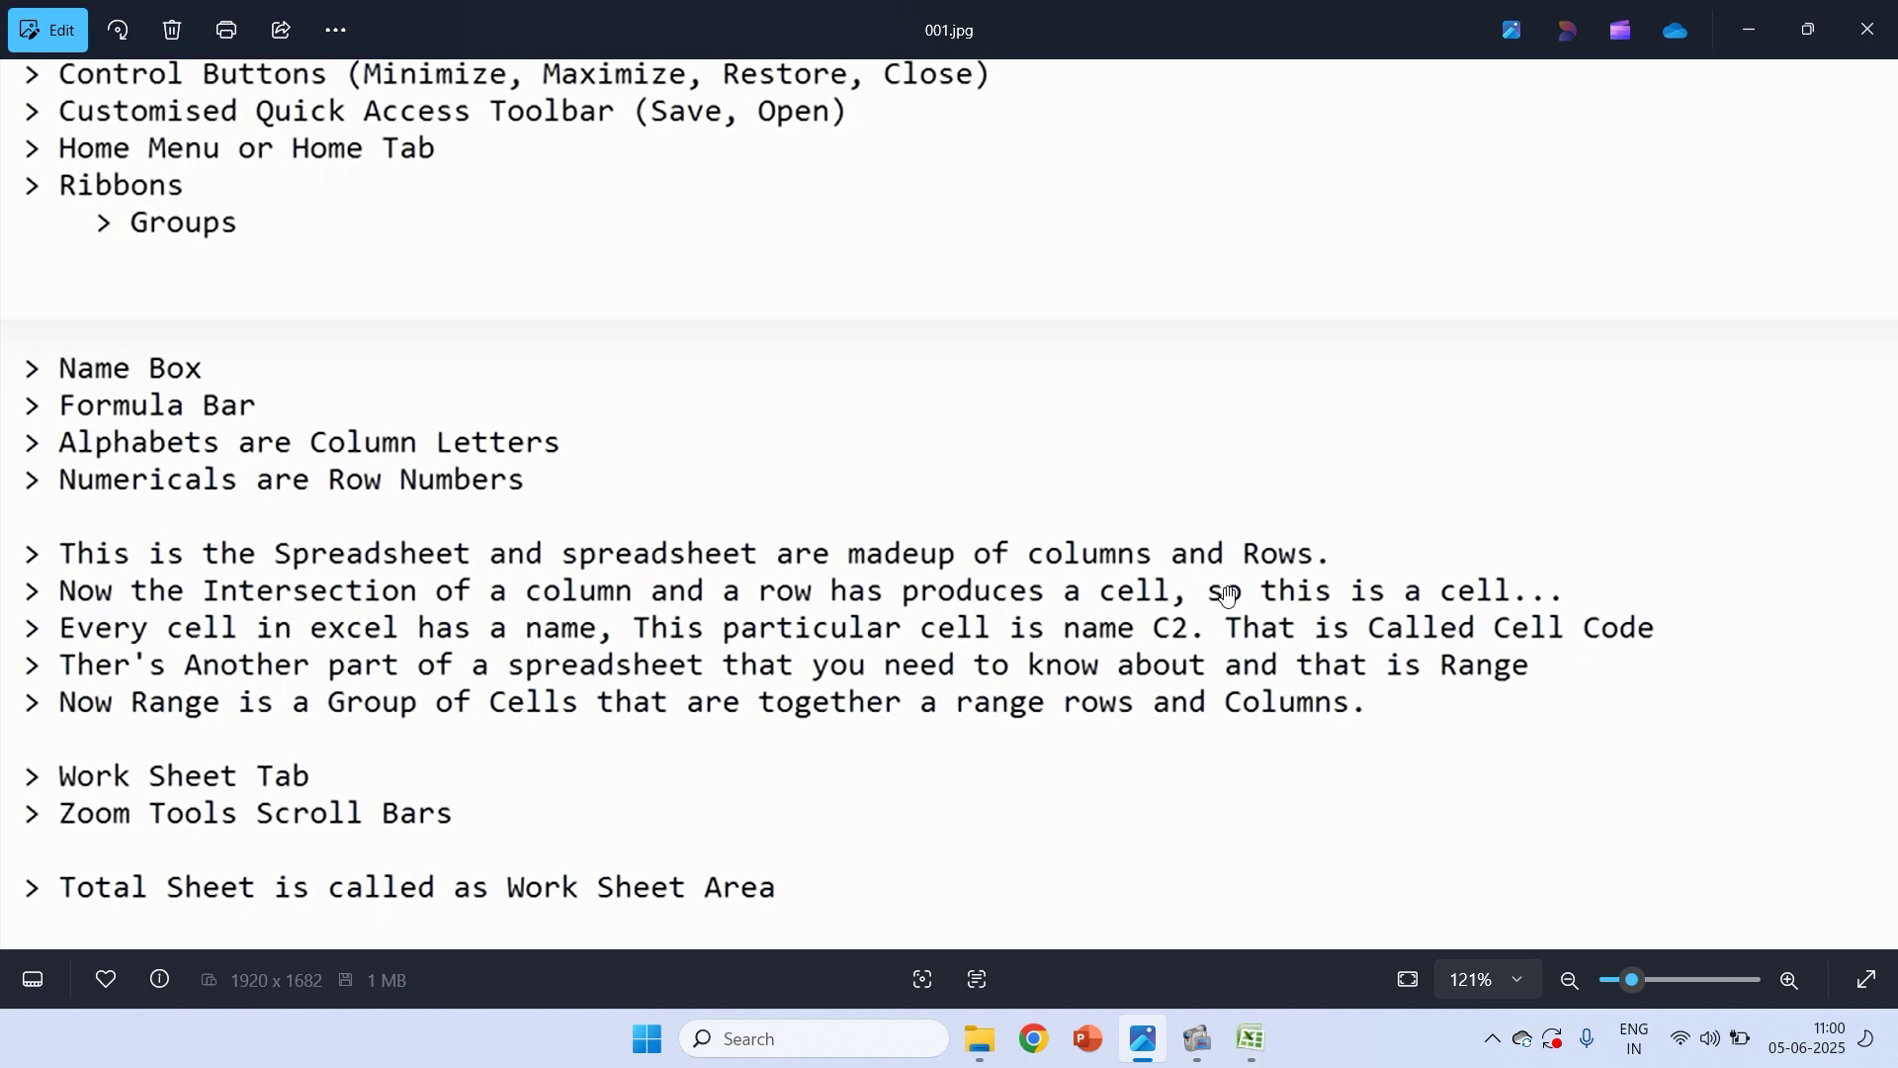
# Switch to Excel and select individual cells across Sheet1, including J20 and D11, to examine their cell codes in the Name Box
pyautogui.hotkey('alt', 'Tab')
pyautogui.click(703, 601)
pyautogui.click(792, 398)
pyautogui.click(776, 686)
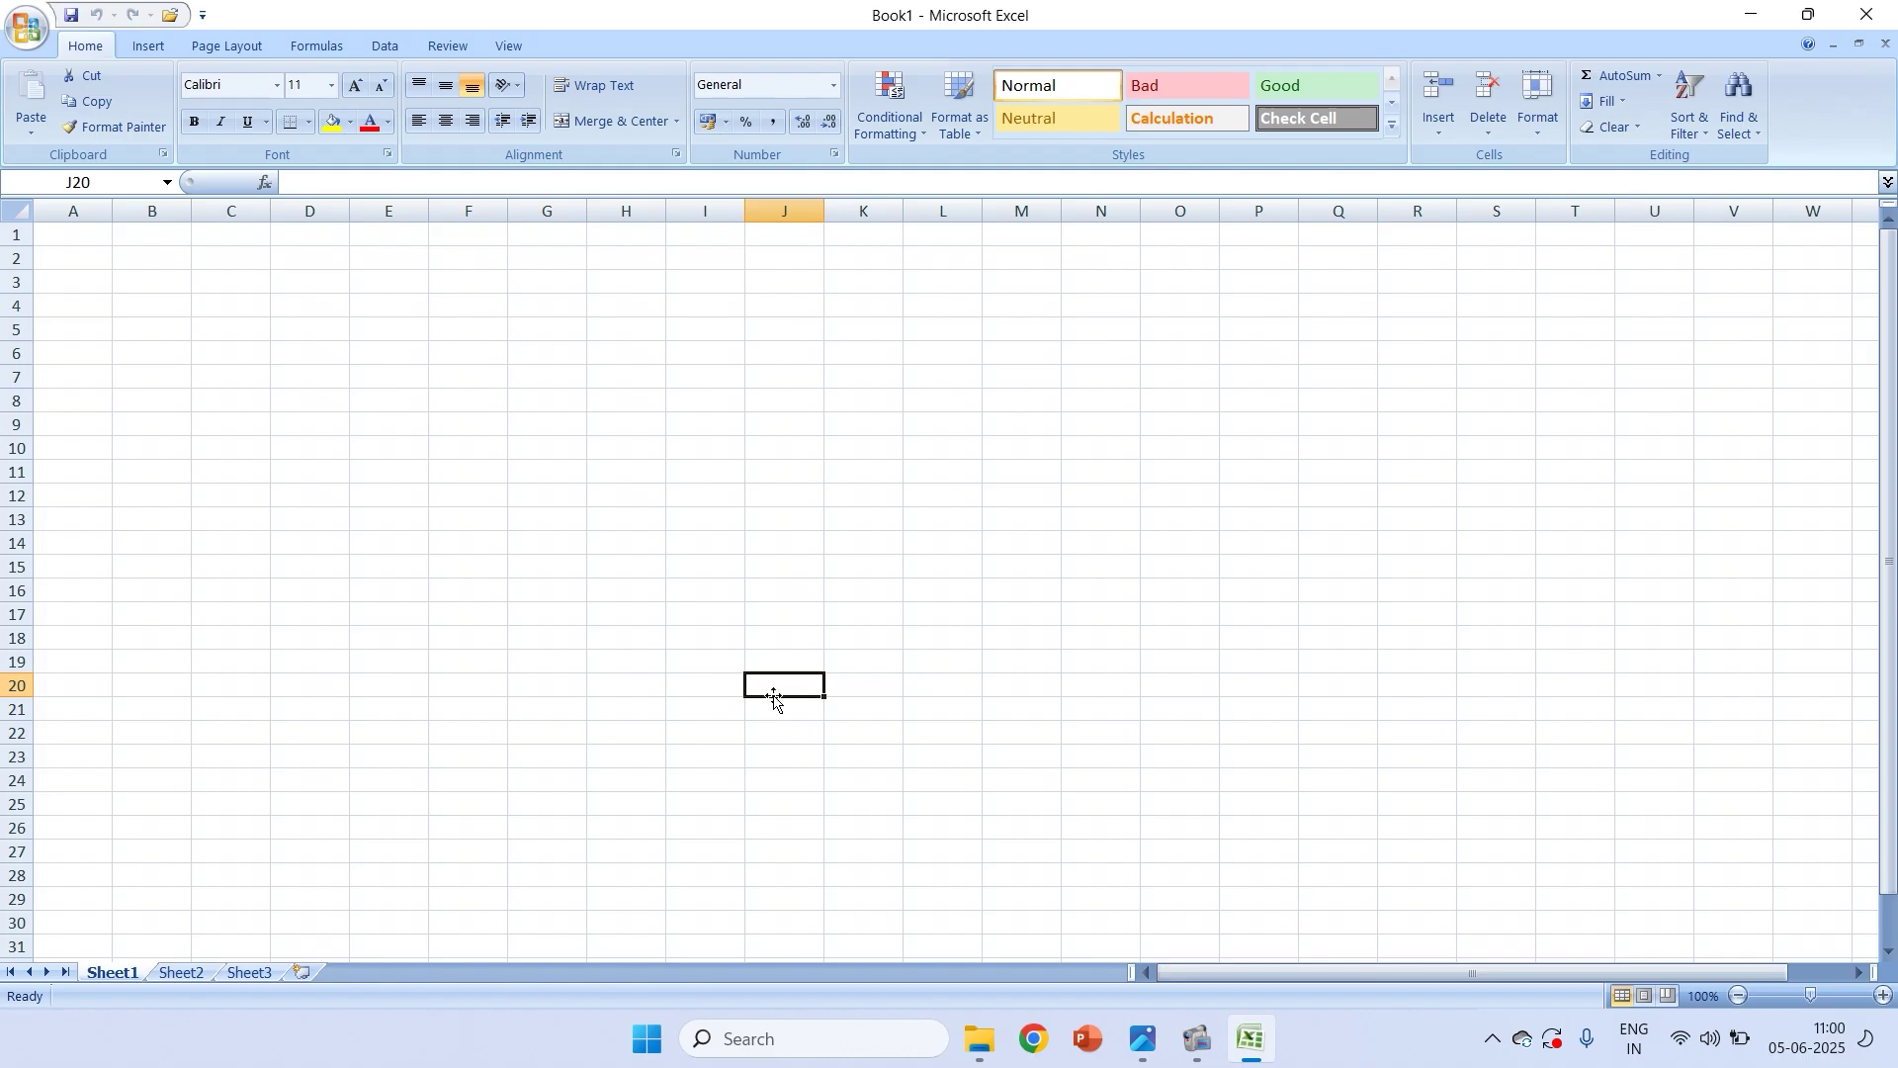
pyautogui.click(99, 185)
pyautogui.click(330, 471)
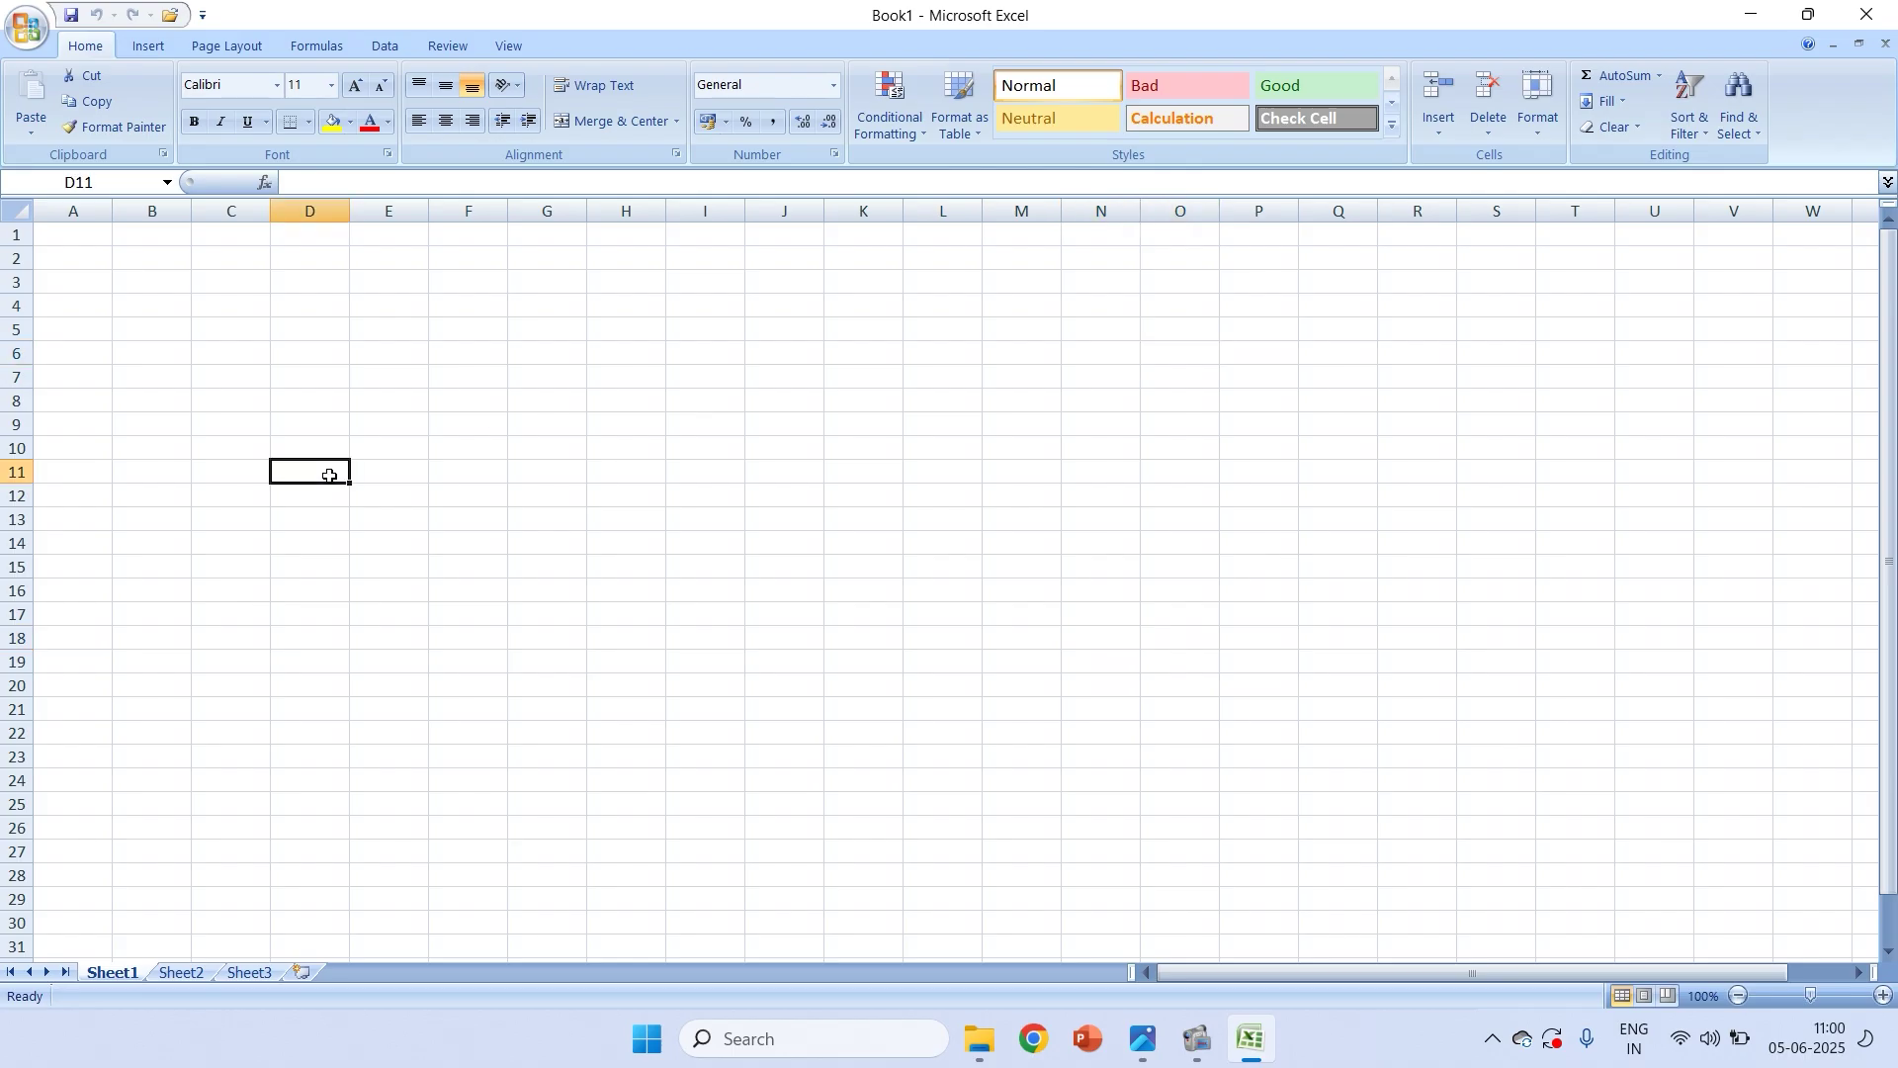
pyautogui.click(645, 758)
pyautogui.click(1259, 662)
pyautogui.click(467, 731)
pyautogui.click(940, 469)
# Read the cell code line in the 001.jpg notes and select its example cell C2 in Excel
pyautogui.hotkey('alt', 'Tab')
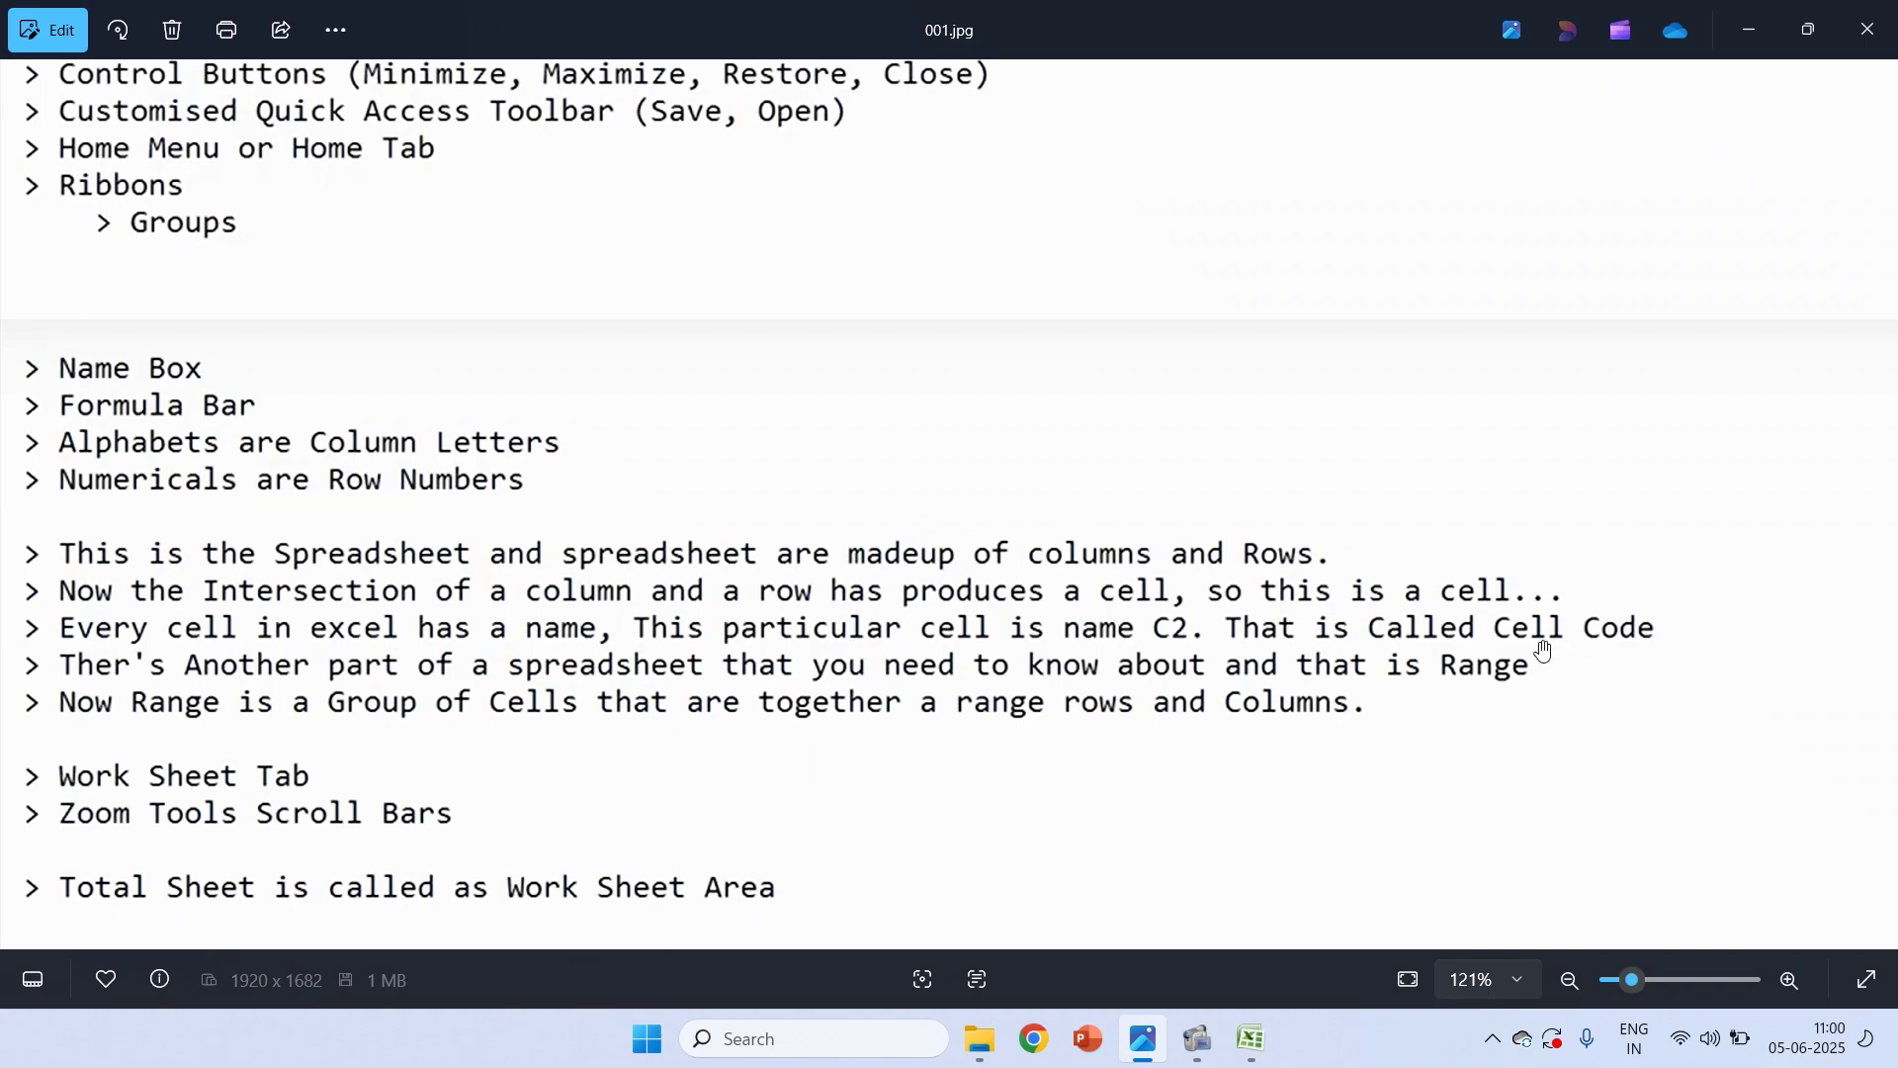
pyautogui.hotkey('alt', 'Tab')
pyautogui.click(226, 256)
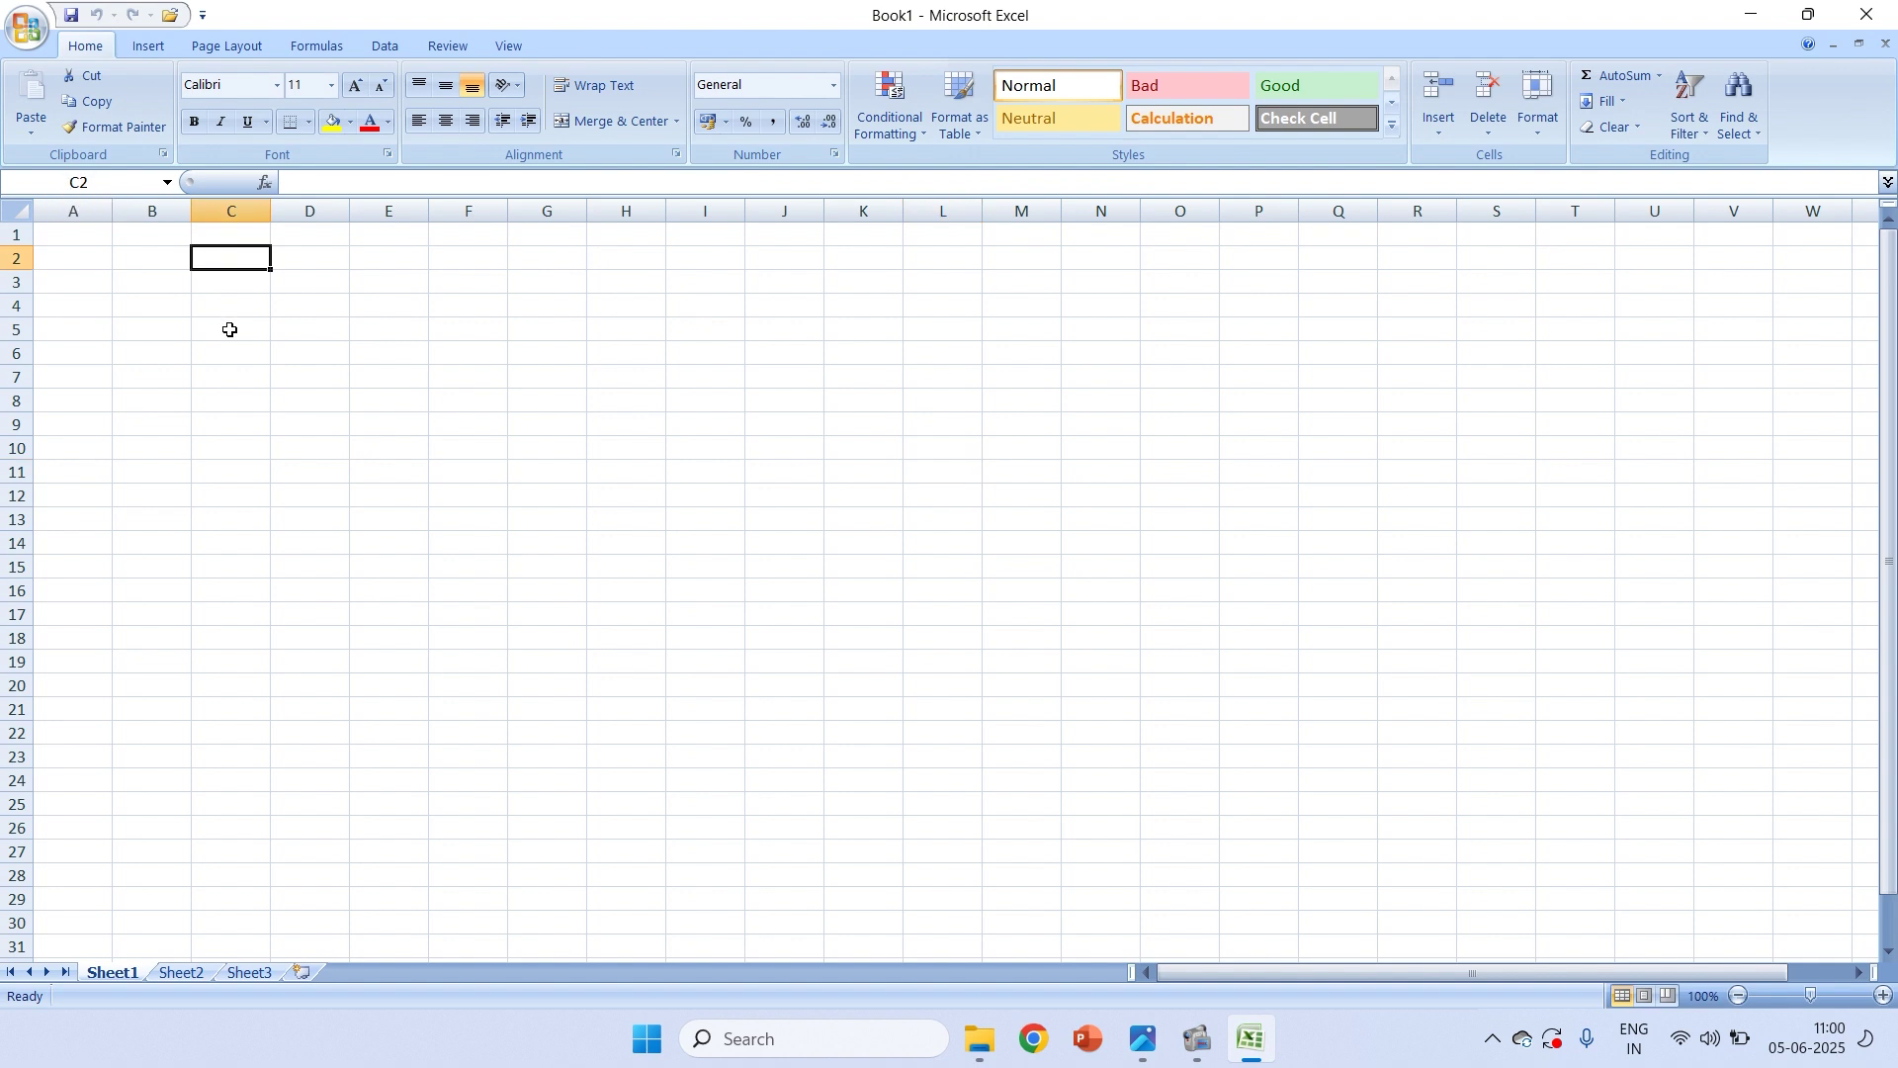
# Glance back at the notes and select more single cells around Sheet1, finishing on H16
pyautogui.hotkey('alt', 'Tab')
pyautogui.hotkey('alt', 'Tab')
pyautogui.click(1399, 535)
pyautogui.moveTo(1340, 780); pyautogui.dragTo(1340, 803)
pyautogui.click(737, 738)
pyautogui.click(643, 661)
# Read the range definition in the 001.jpg notes and select the range A1:G3 in Excel as an example
pyautogui.hotkey('alt', 'Tab')
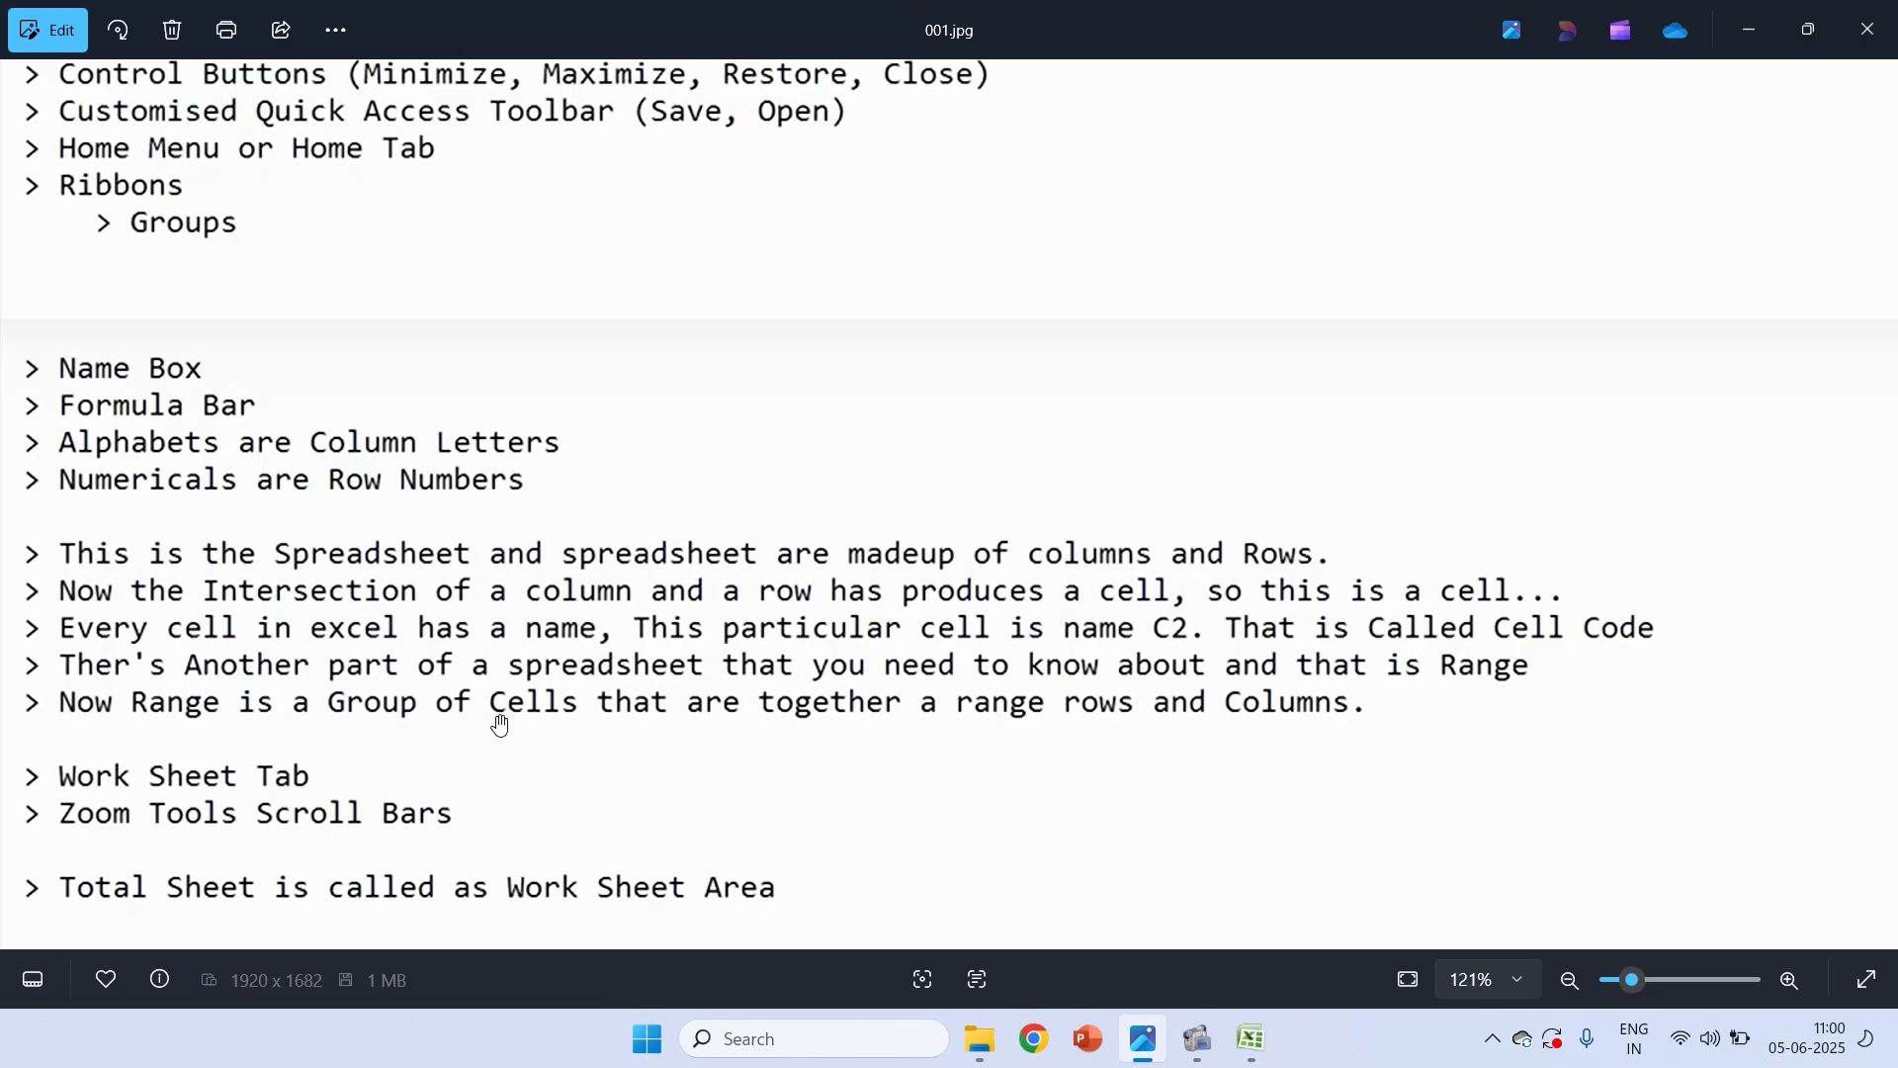
pyautogui.hotkey('alt', 'Tab')
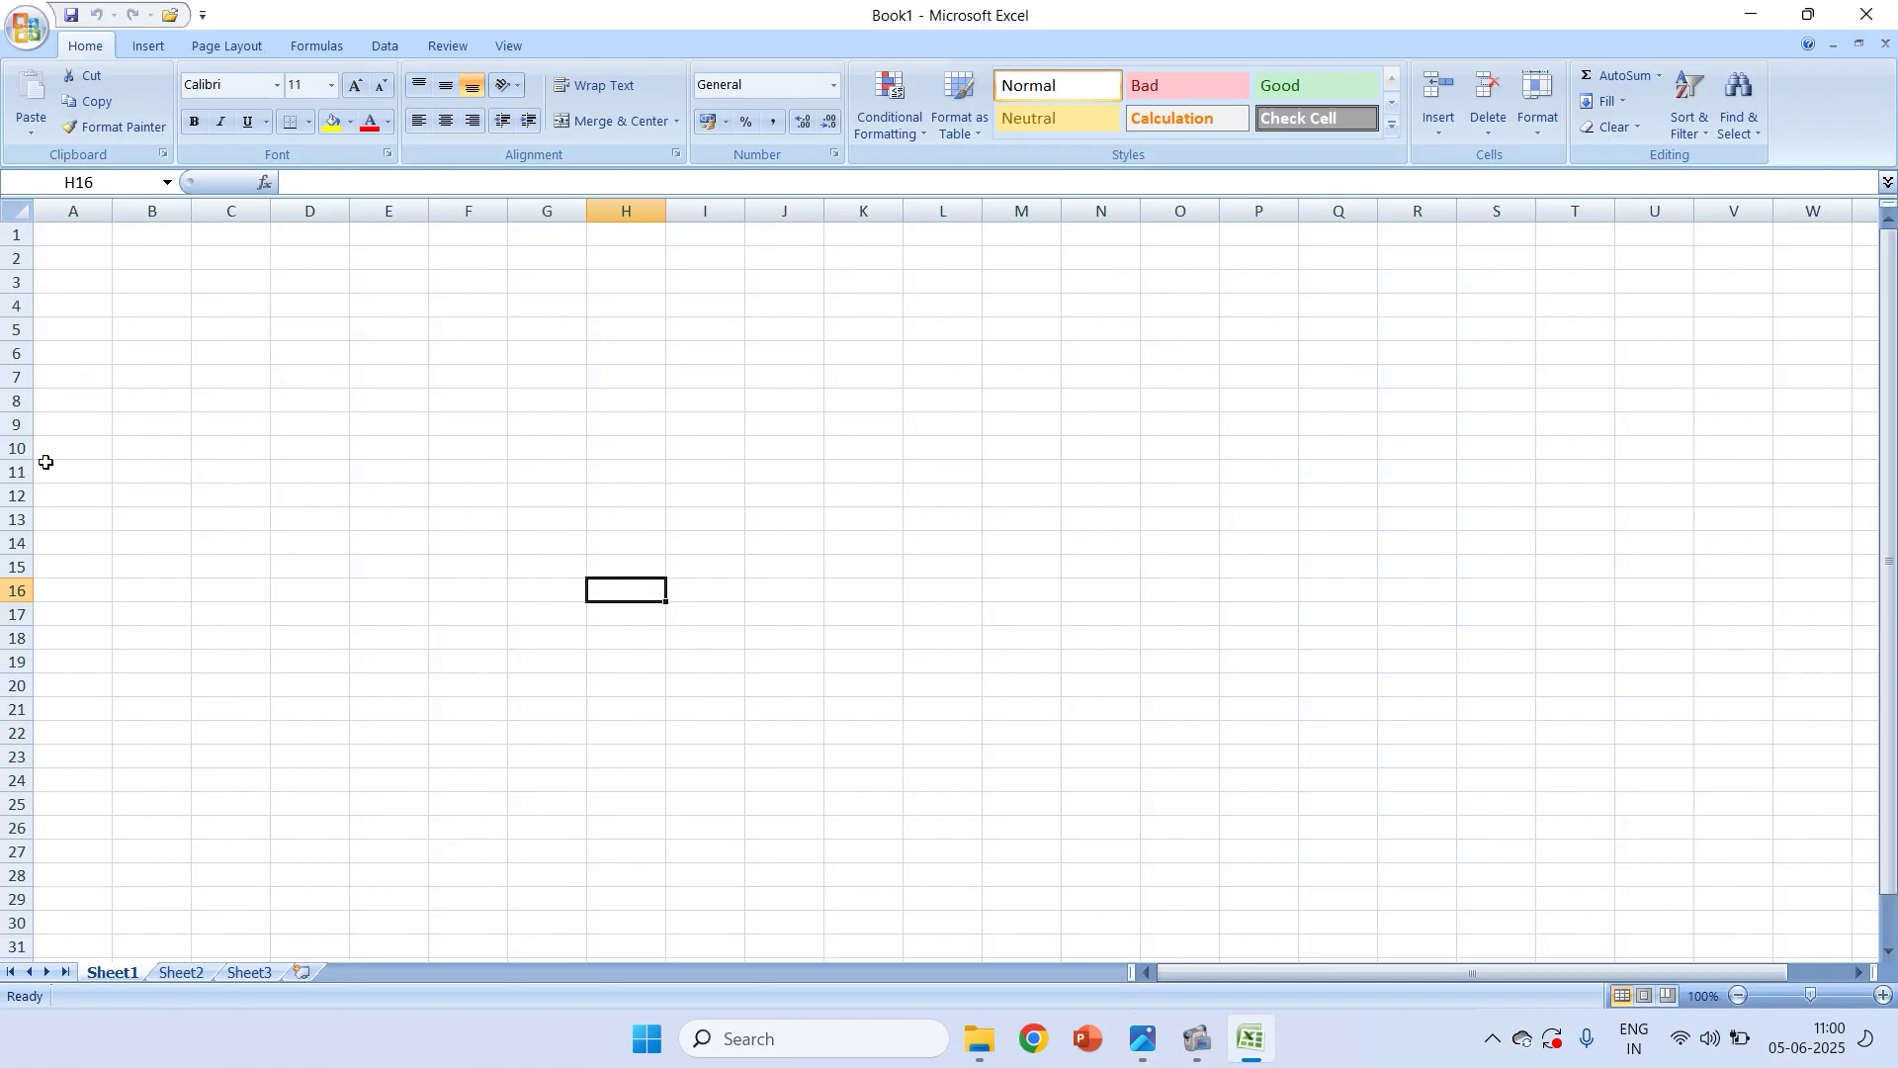
pyautogui.click(62, 237)
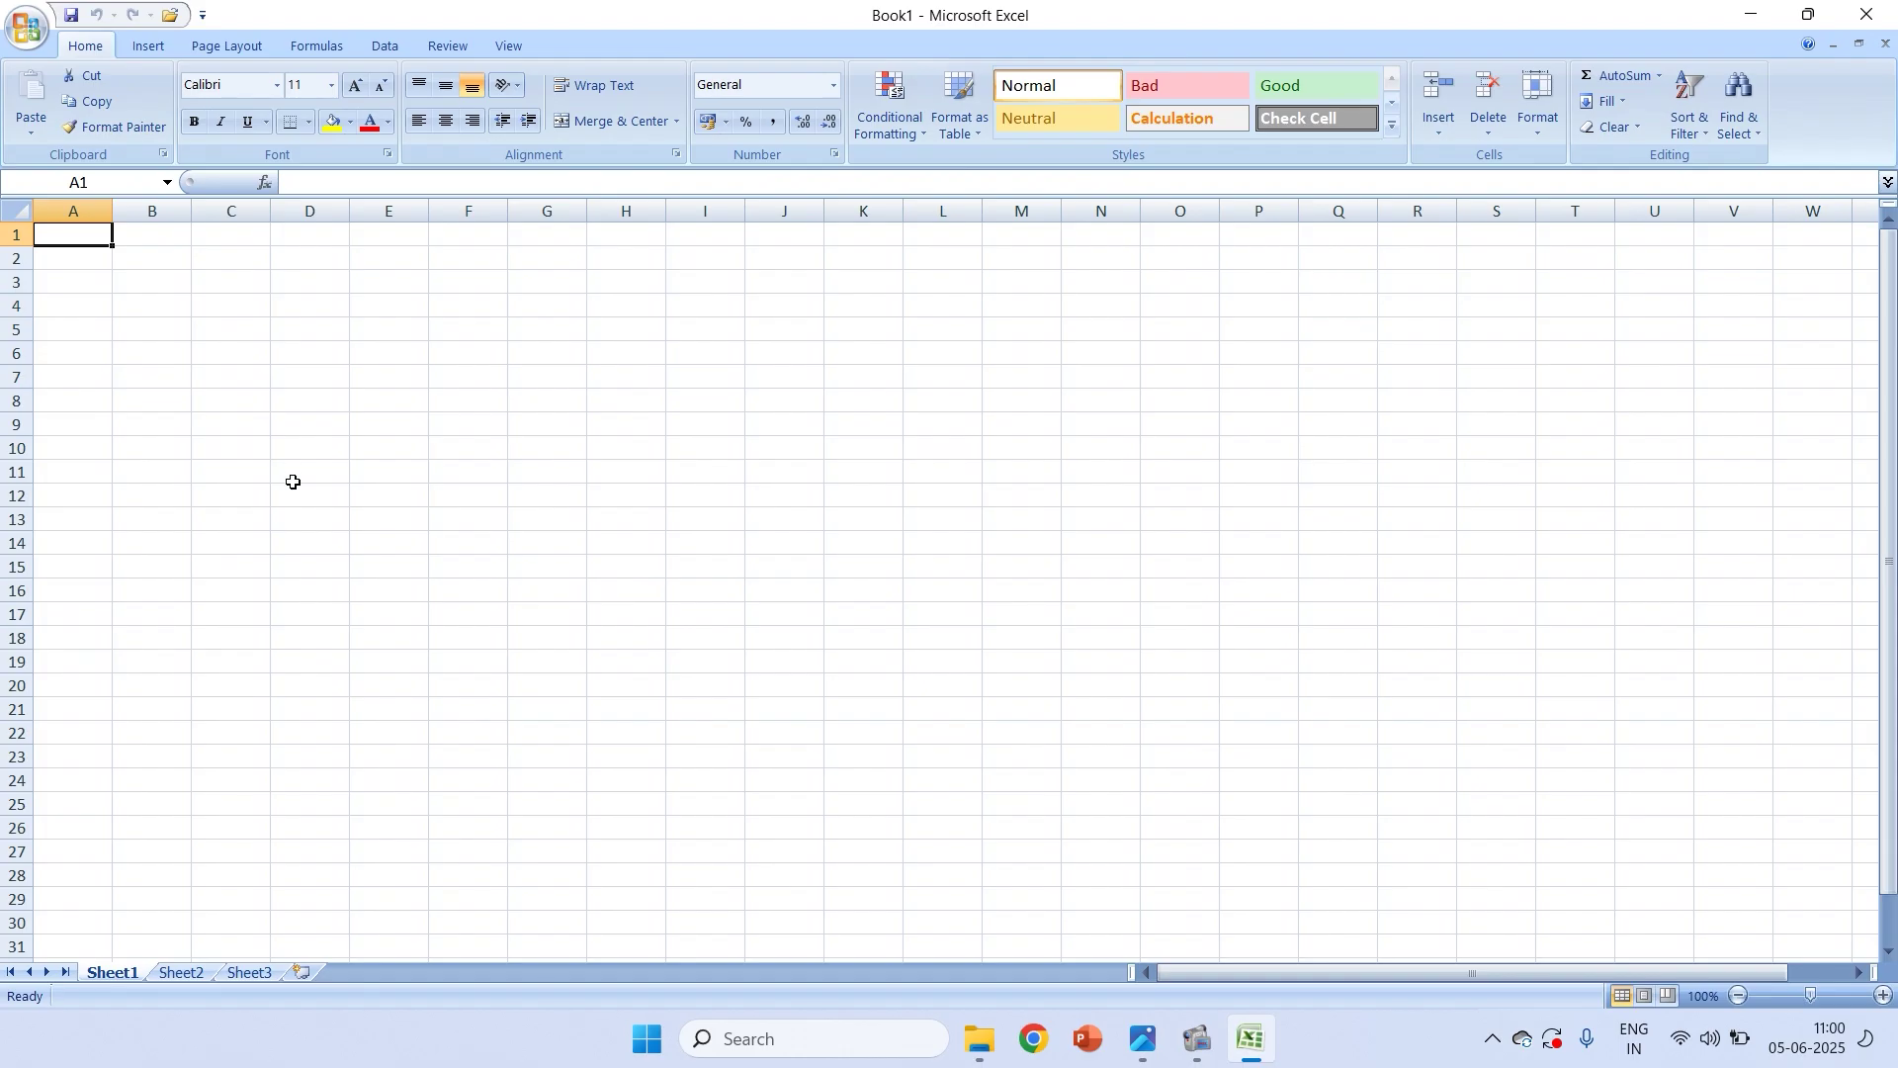
pyautogui.moveTo(95, 234); pyautogui.dragTo(515, 286)
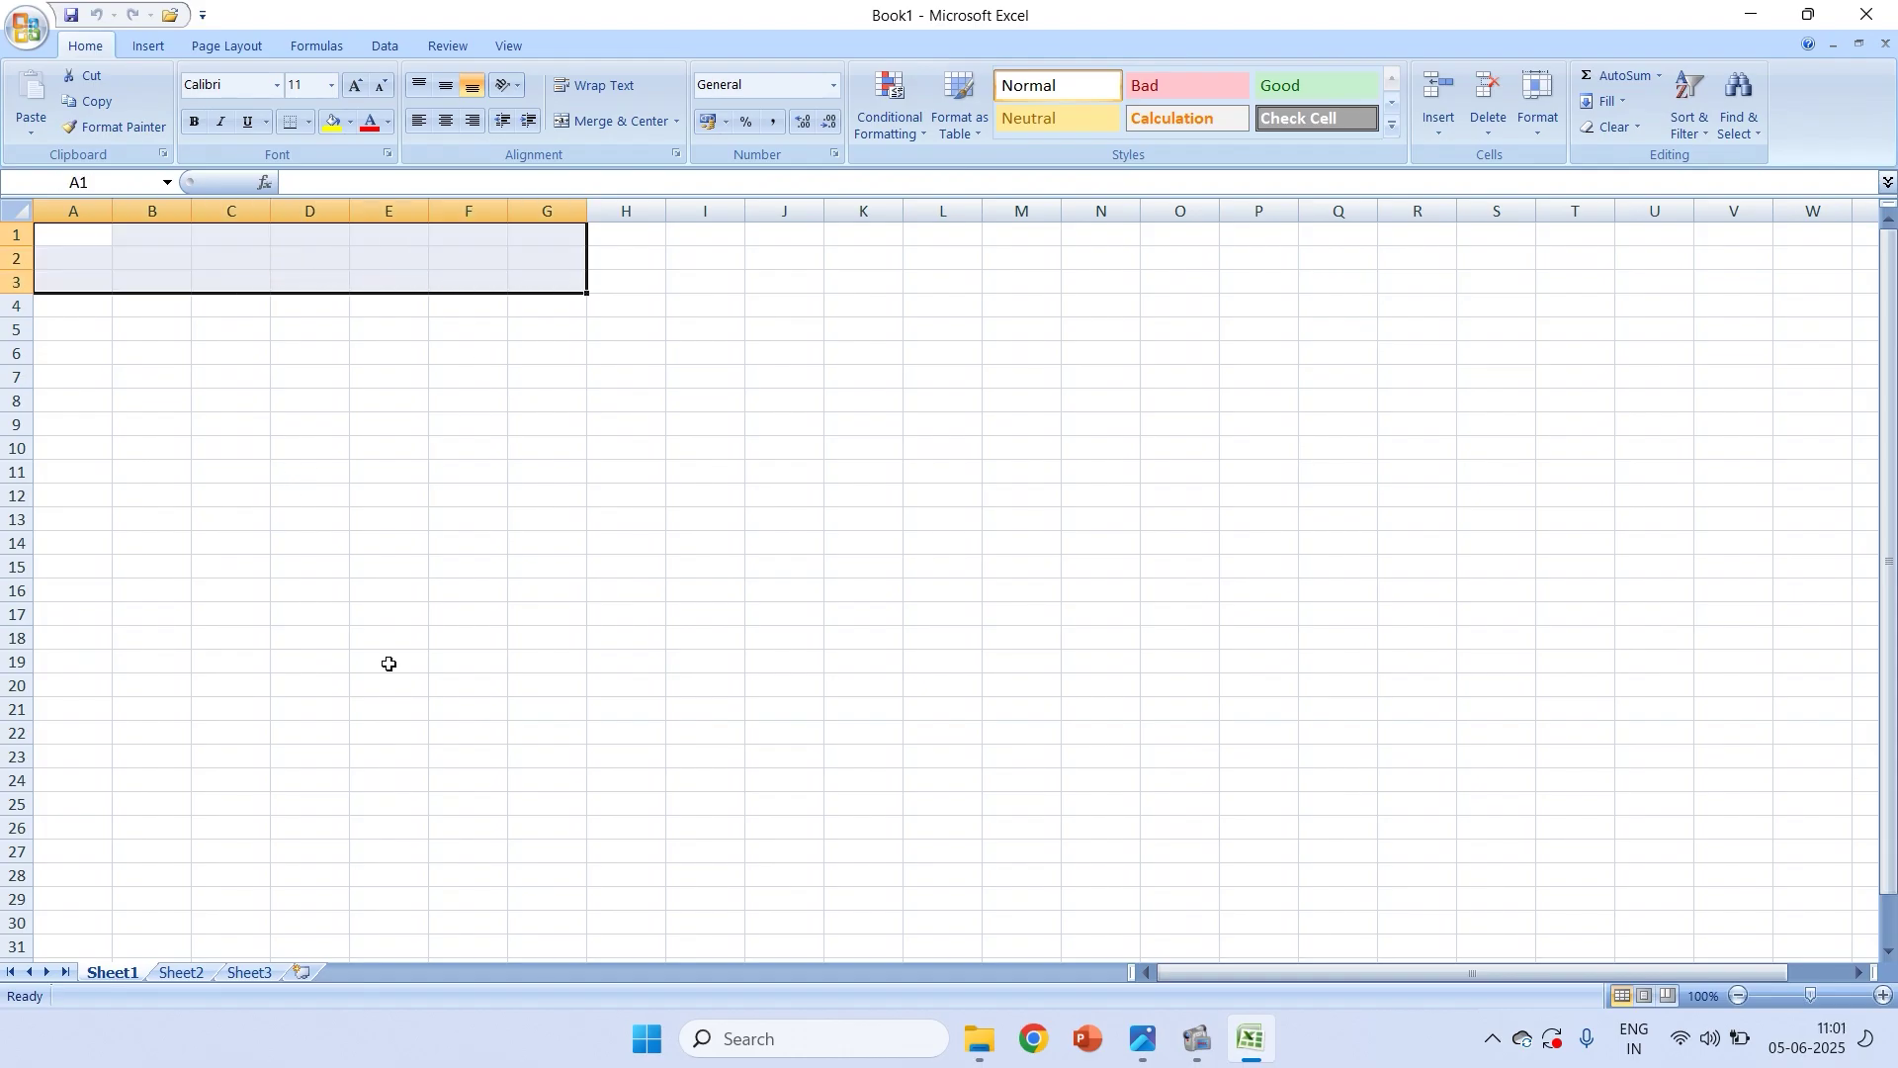
# Enter the numbers 1 to 7 across row 17, in cells E17 to K17
pyautogui.click(378, 619)
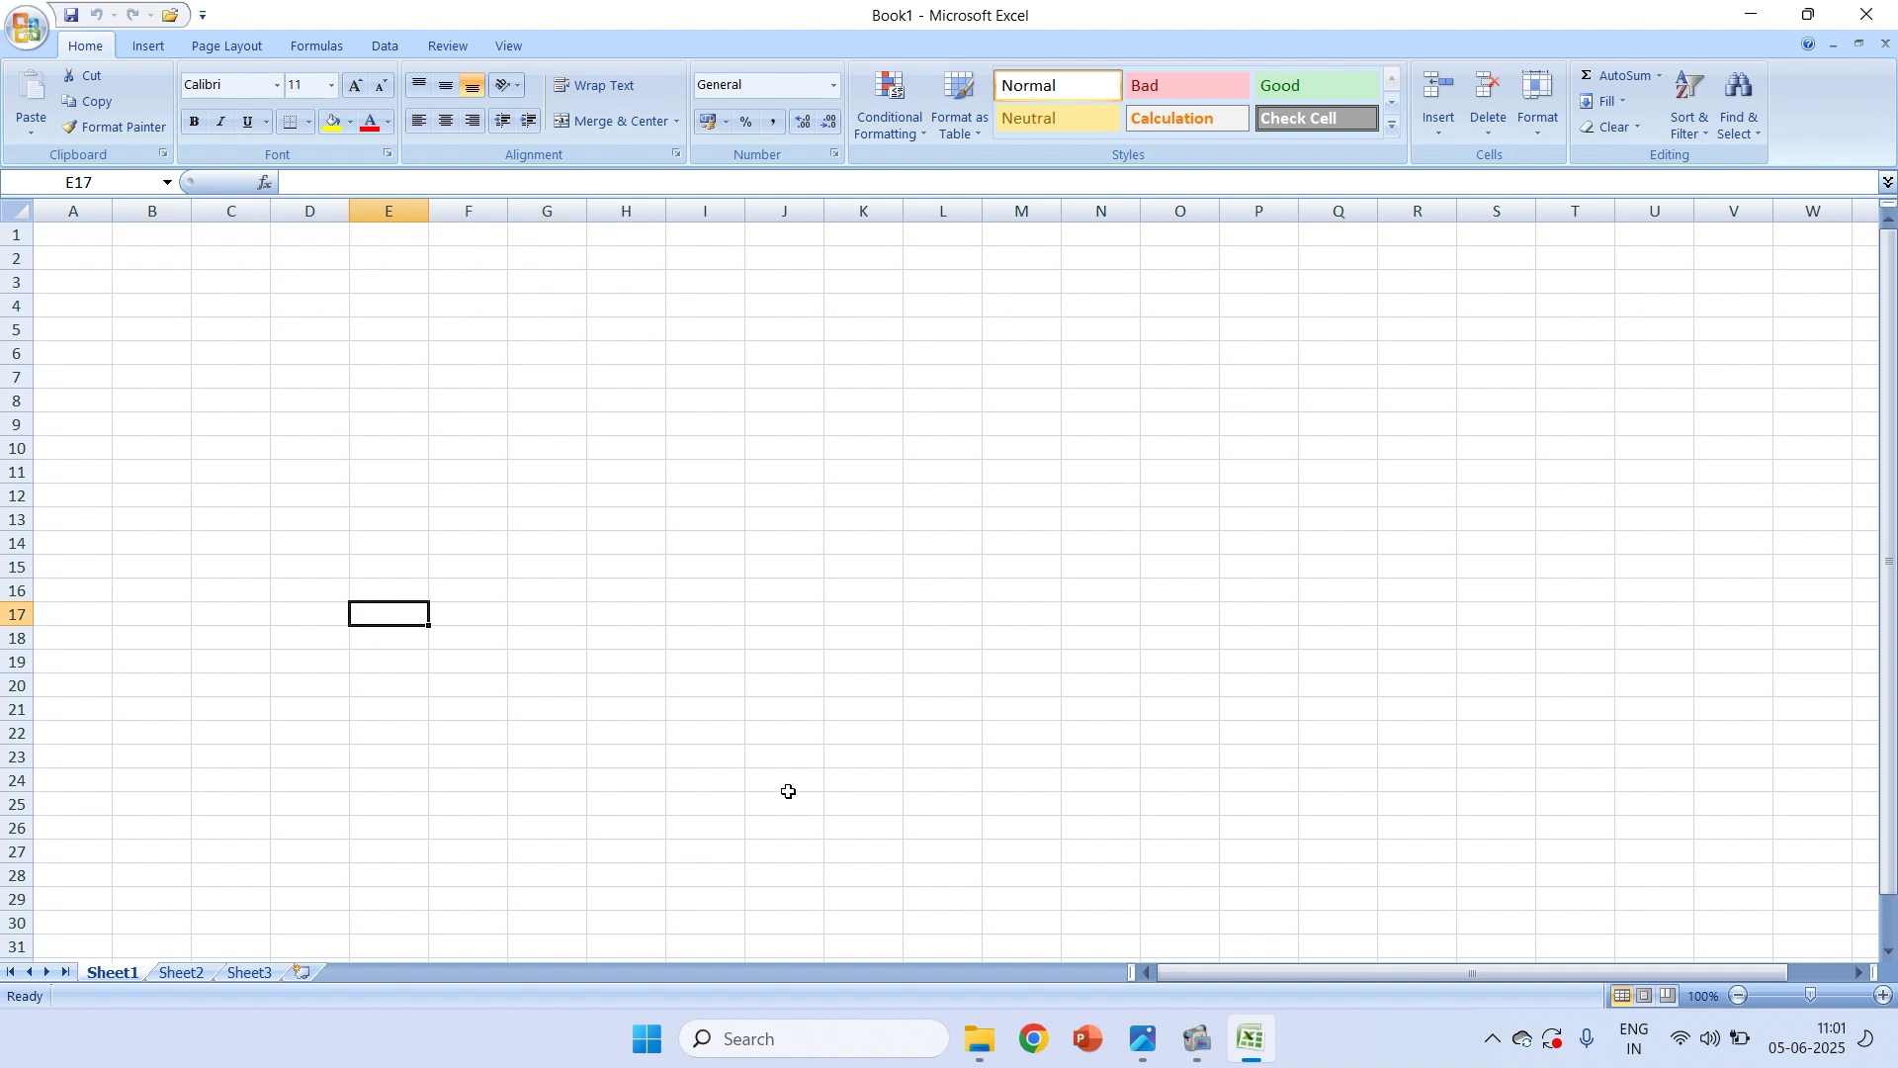
pyautogui.write('1')
pyautogui.press('Tab')
pyautogui.write('2')
pyautogui.press('Tab')
pyautogui.write('3')
pyautogui.press('Tab')
pyautogui.write('4')
pyautogui.press('Tab')
pyautogui.write('5')
pyautogui.press('Tab')
pyautogui.write('6')
pyautogui.press('Tab')
pyautogui.write('7')
pyautogui.click(993, 678)
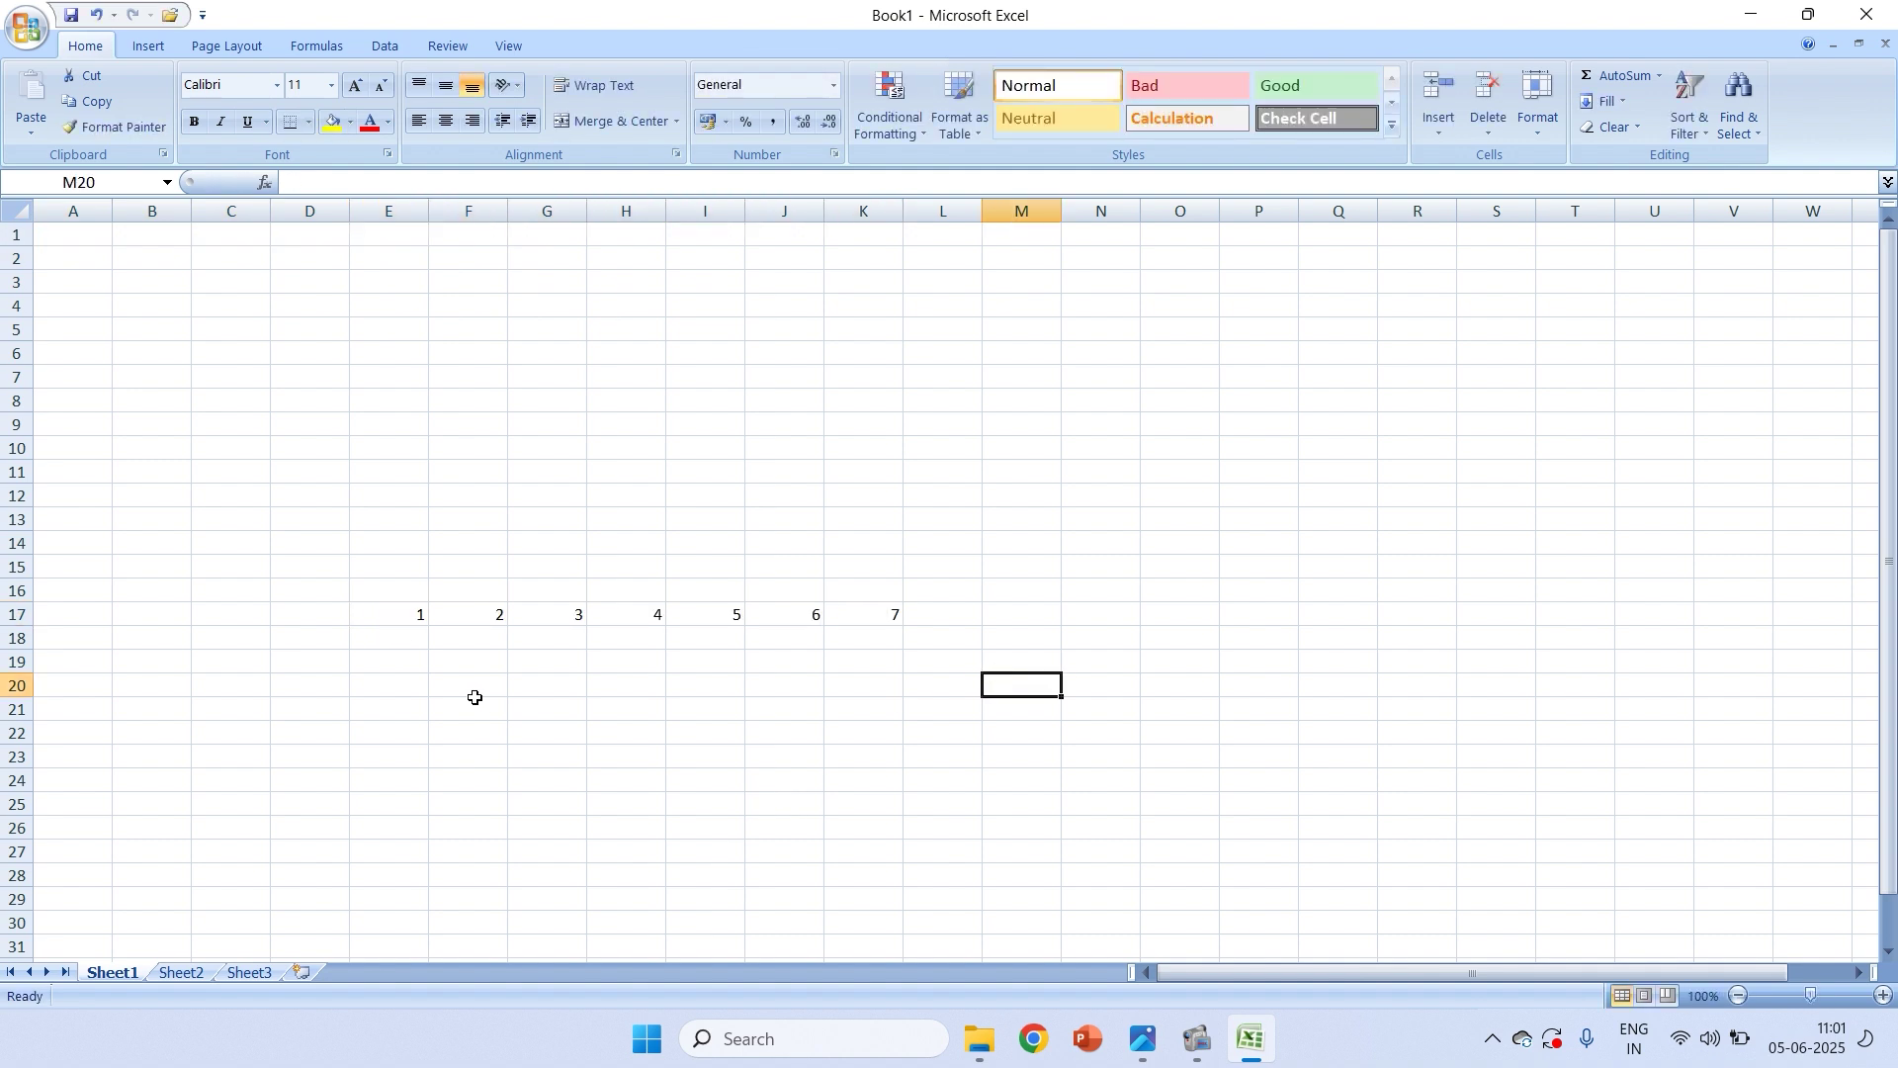
# Enter the numbers 8 to 14 across row 18, in cells E18 to K18
pyautogui.click(416, 635)
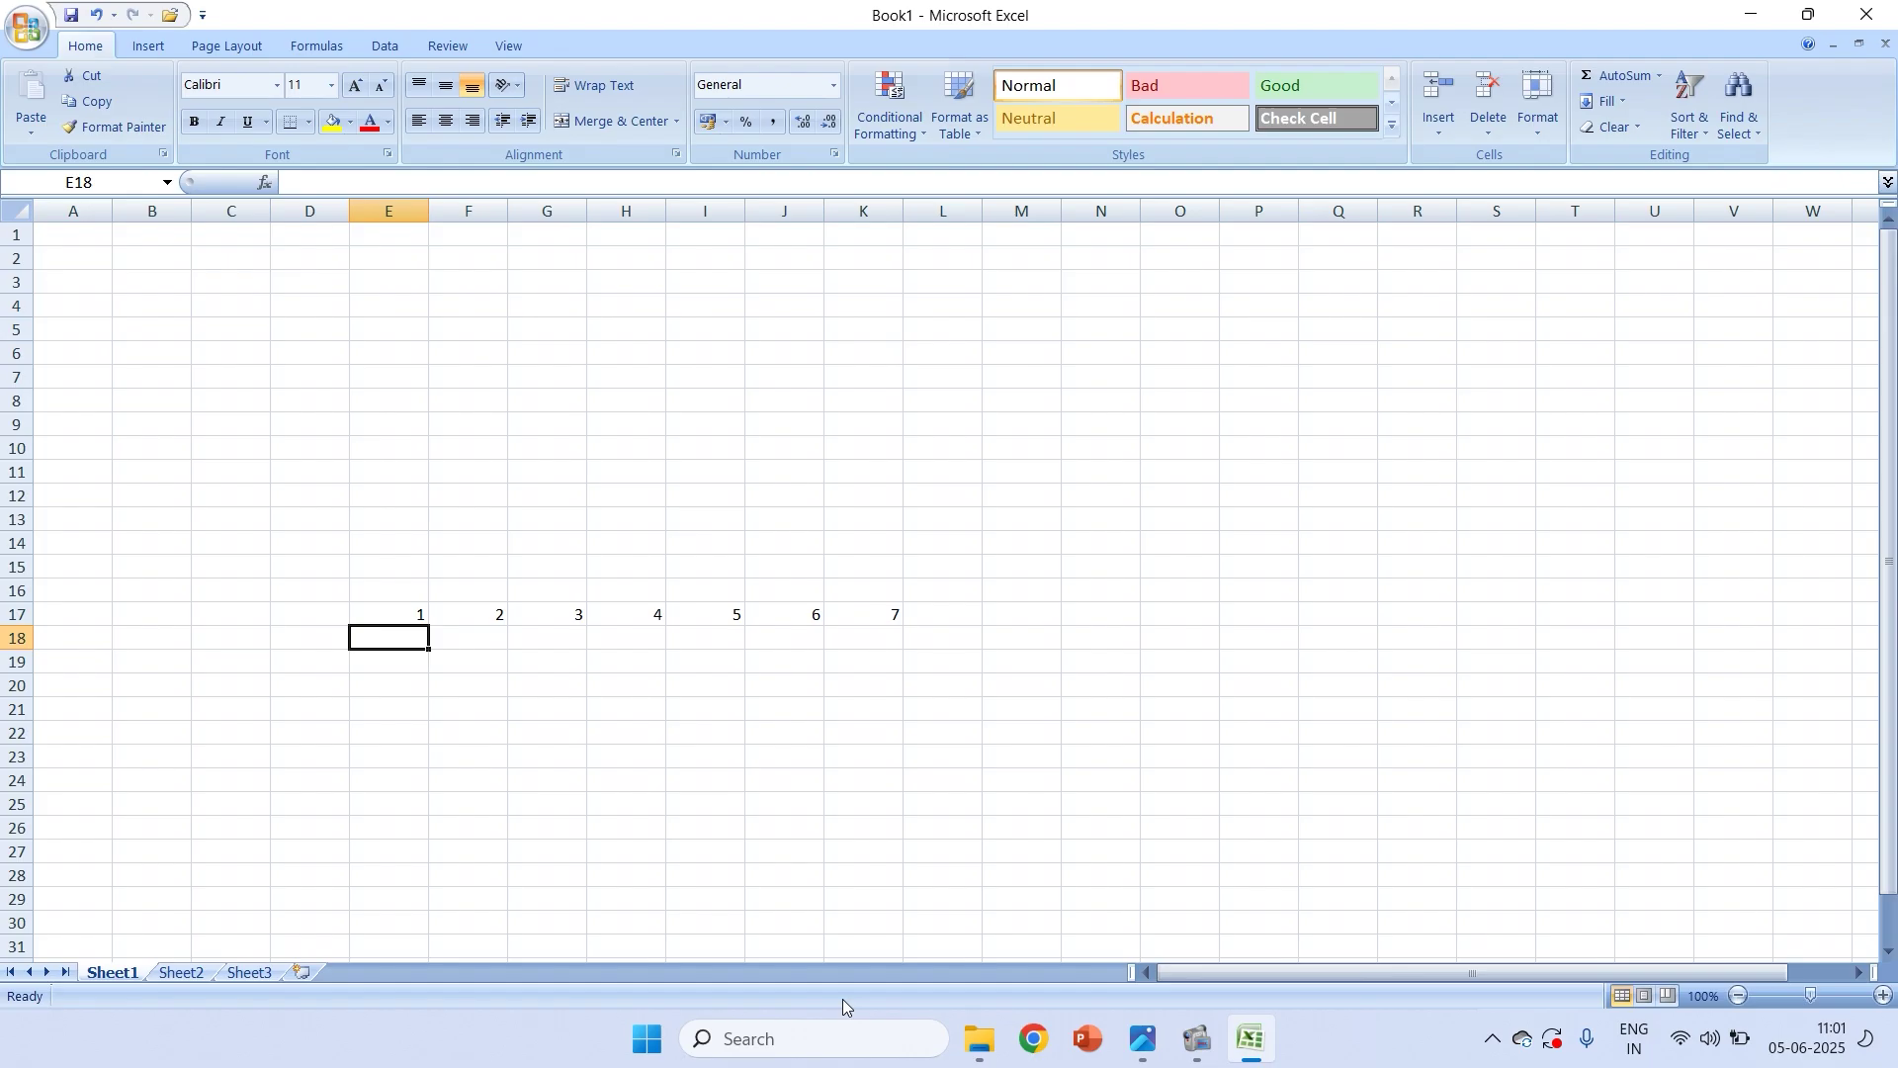
pyautogui.write('8')
pyautogui.press('Tab')
pyautogui.write('9')
pyautogui.press('Tab')
pyautogui.write('10')
pyautogui.press('Tab')
pyautogui.write('11')
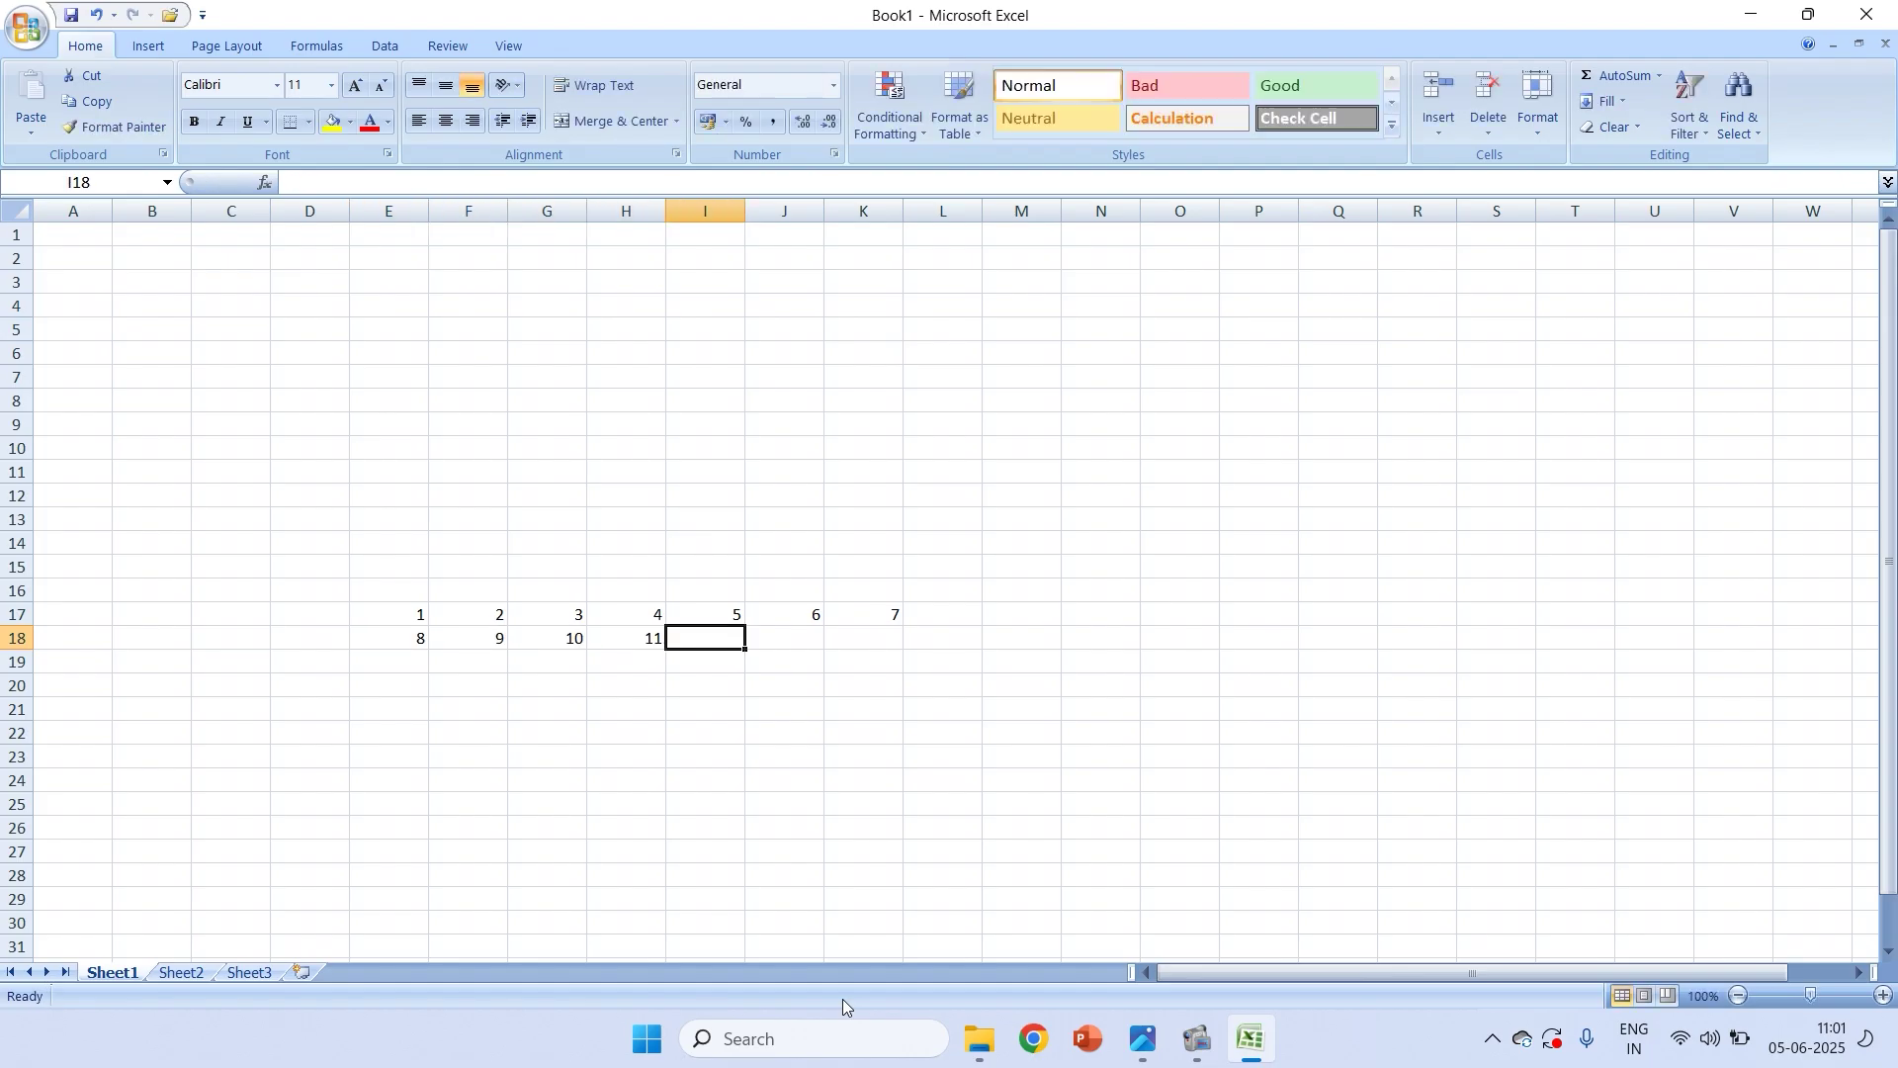
pyautogui.press('Tab')
pyautogui.write('12')
pyautogui.press('Tab')
pyautogui.write('12')
pyautogui.write('3')
pyautogui.press('Tab')
pyautogui.write('44')
pyautogui.press('Return')
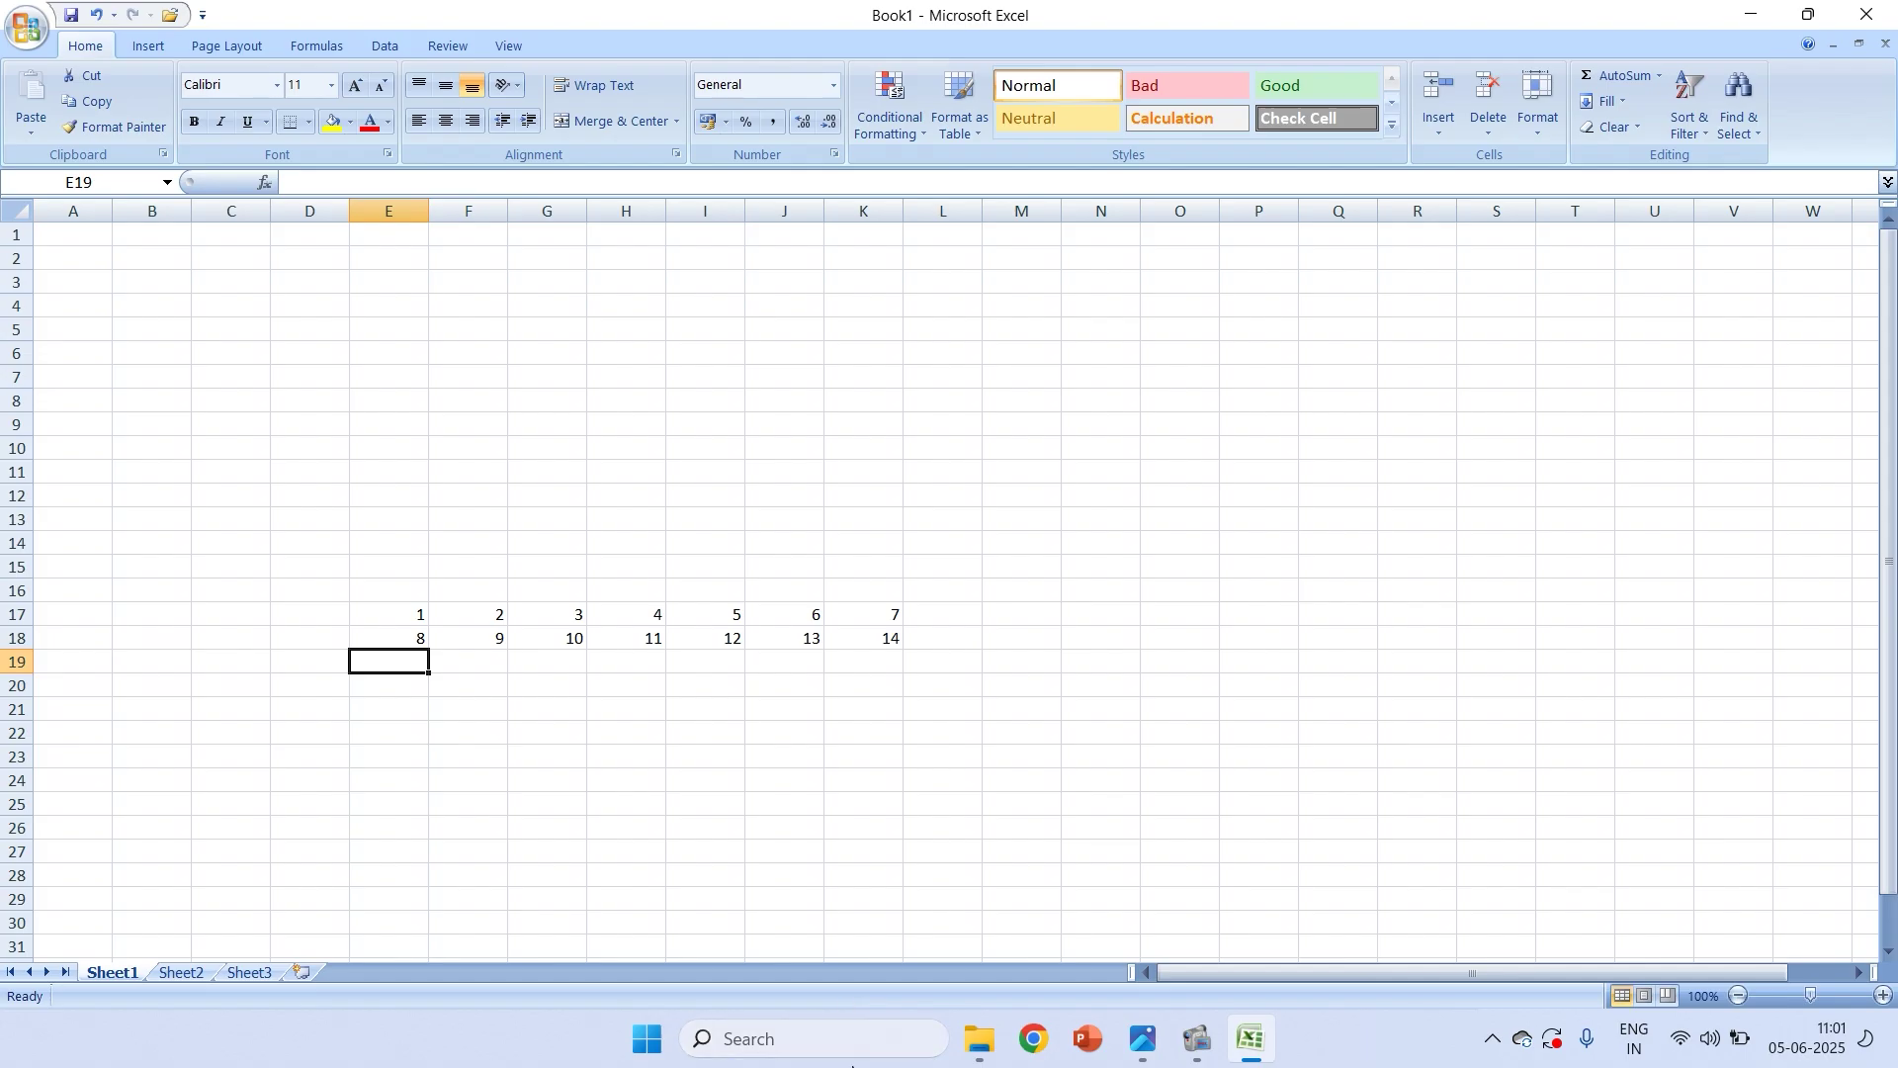
# Select the single cell E17, followed by the range E17:I17, to contrast a cell with a range
pyautogui.click(626, 875)
pyautogui.click(415, 615)
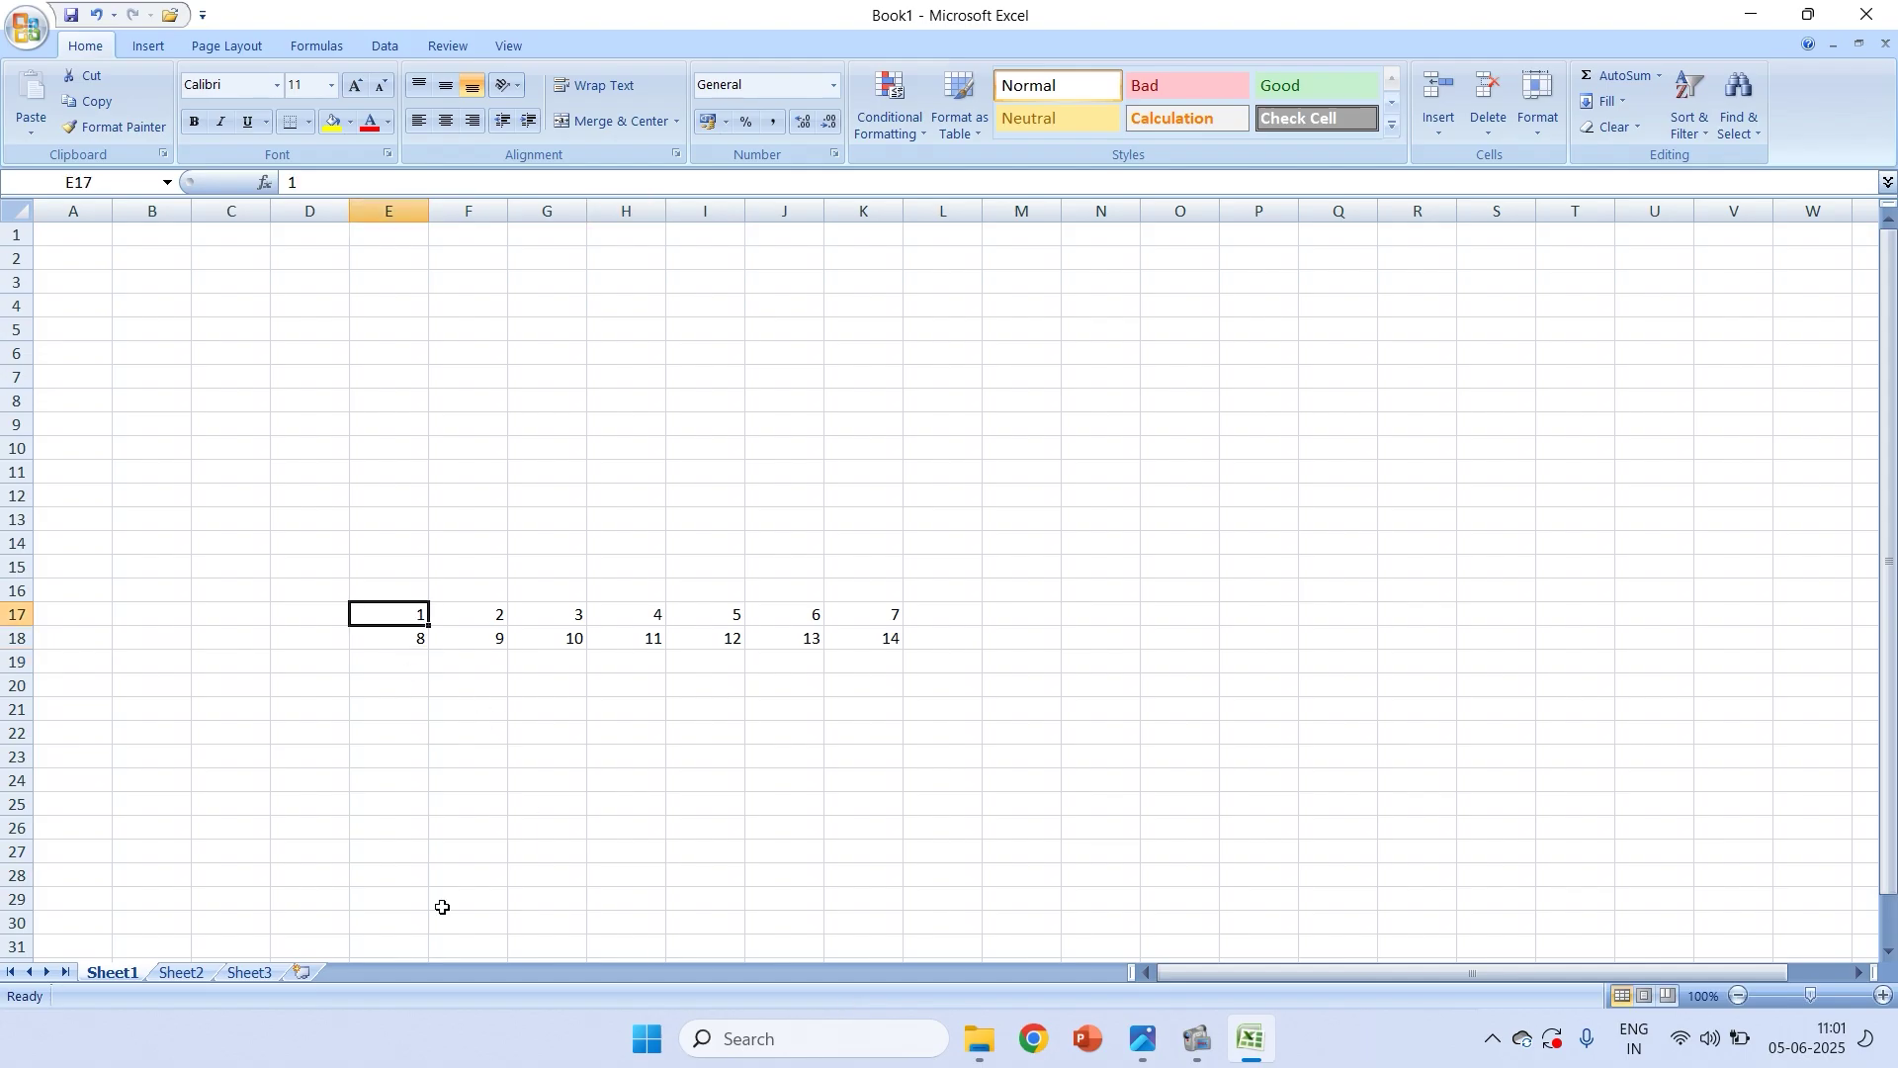
pyautogui.click(572, 885)
pyautogui.moveTo(411, 614); pyautogui.dragTo(699, 614)
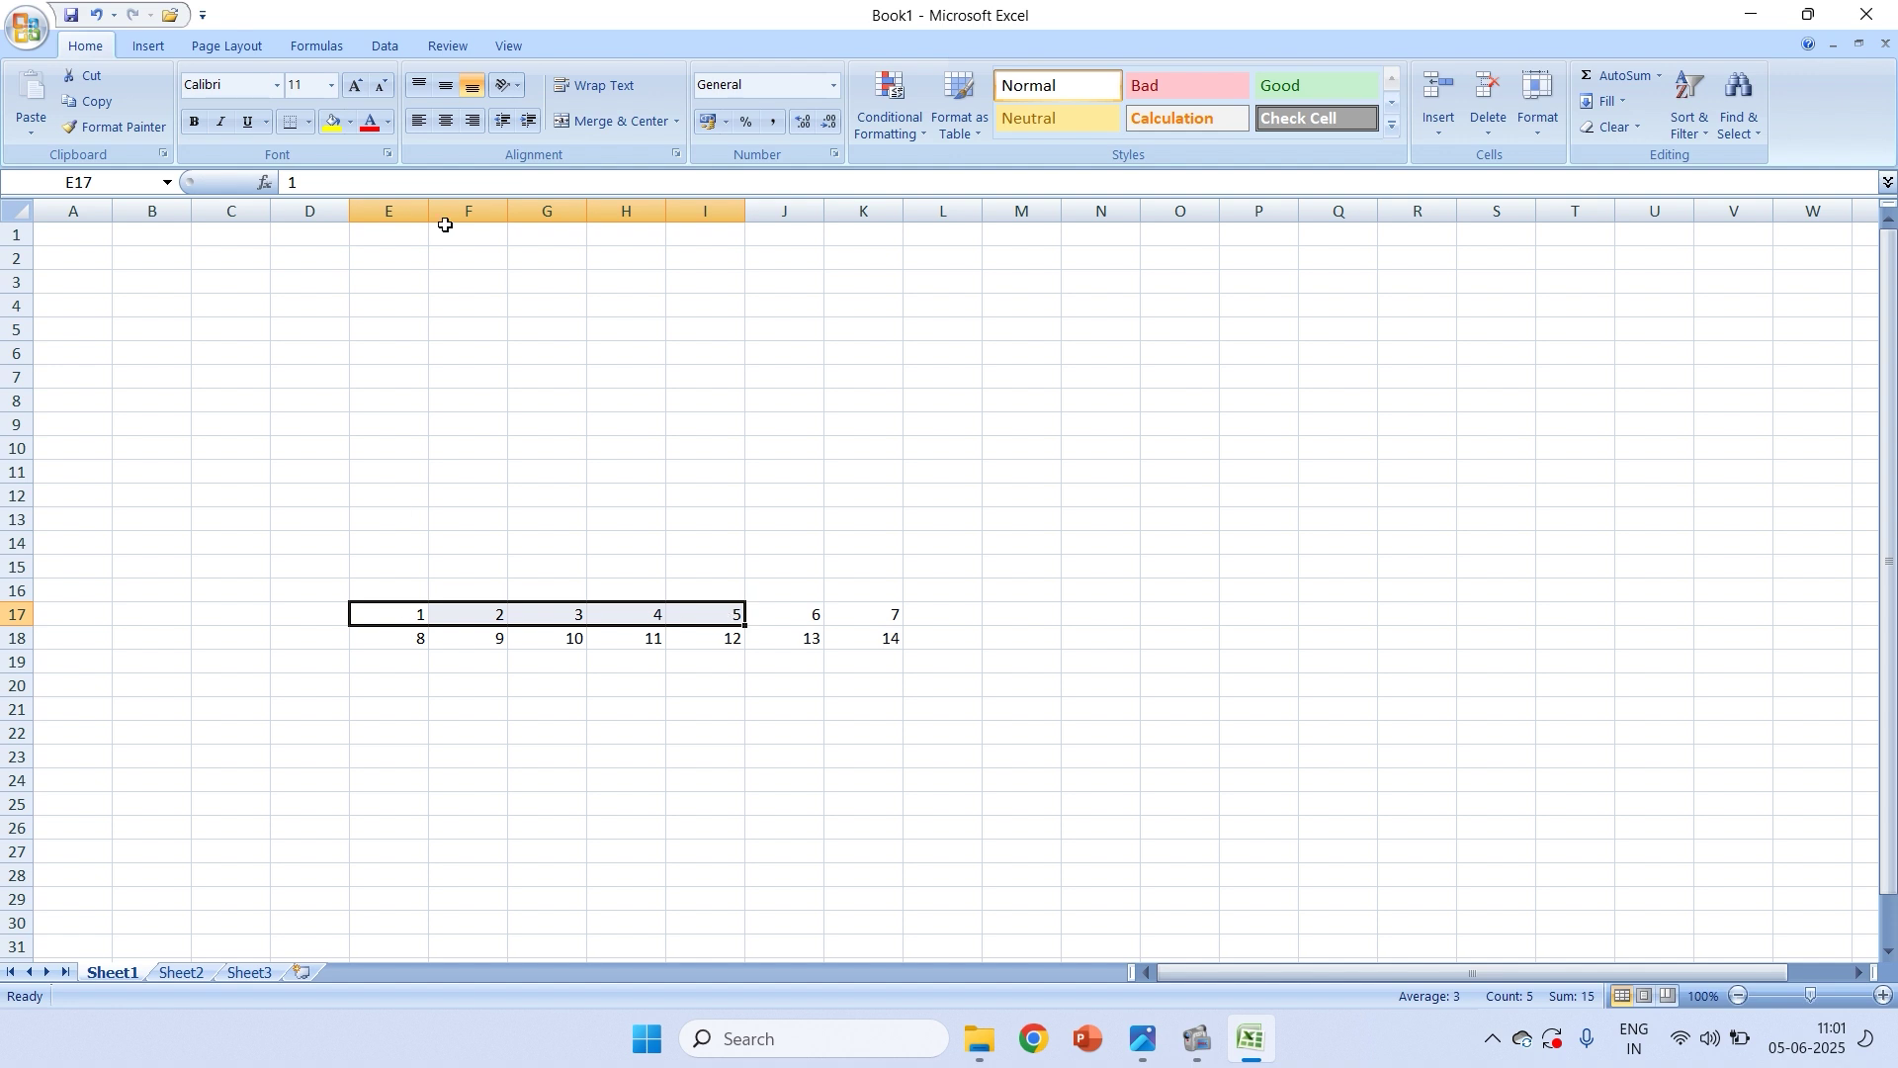
# Select cells E17, K17 and I17 one at a time to examine their cell codes
pyautogui.click(392, 609)
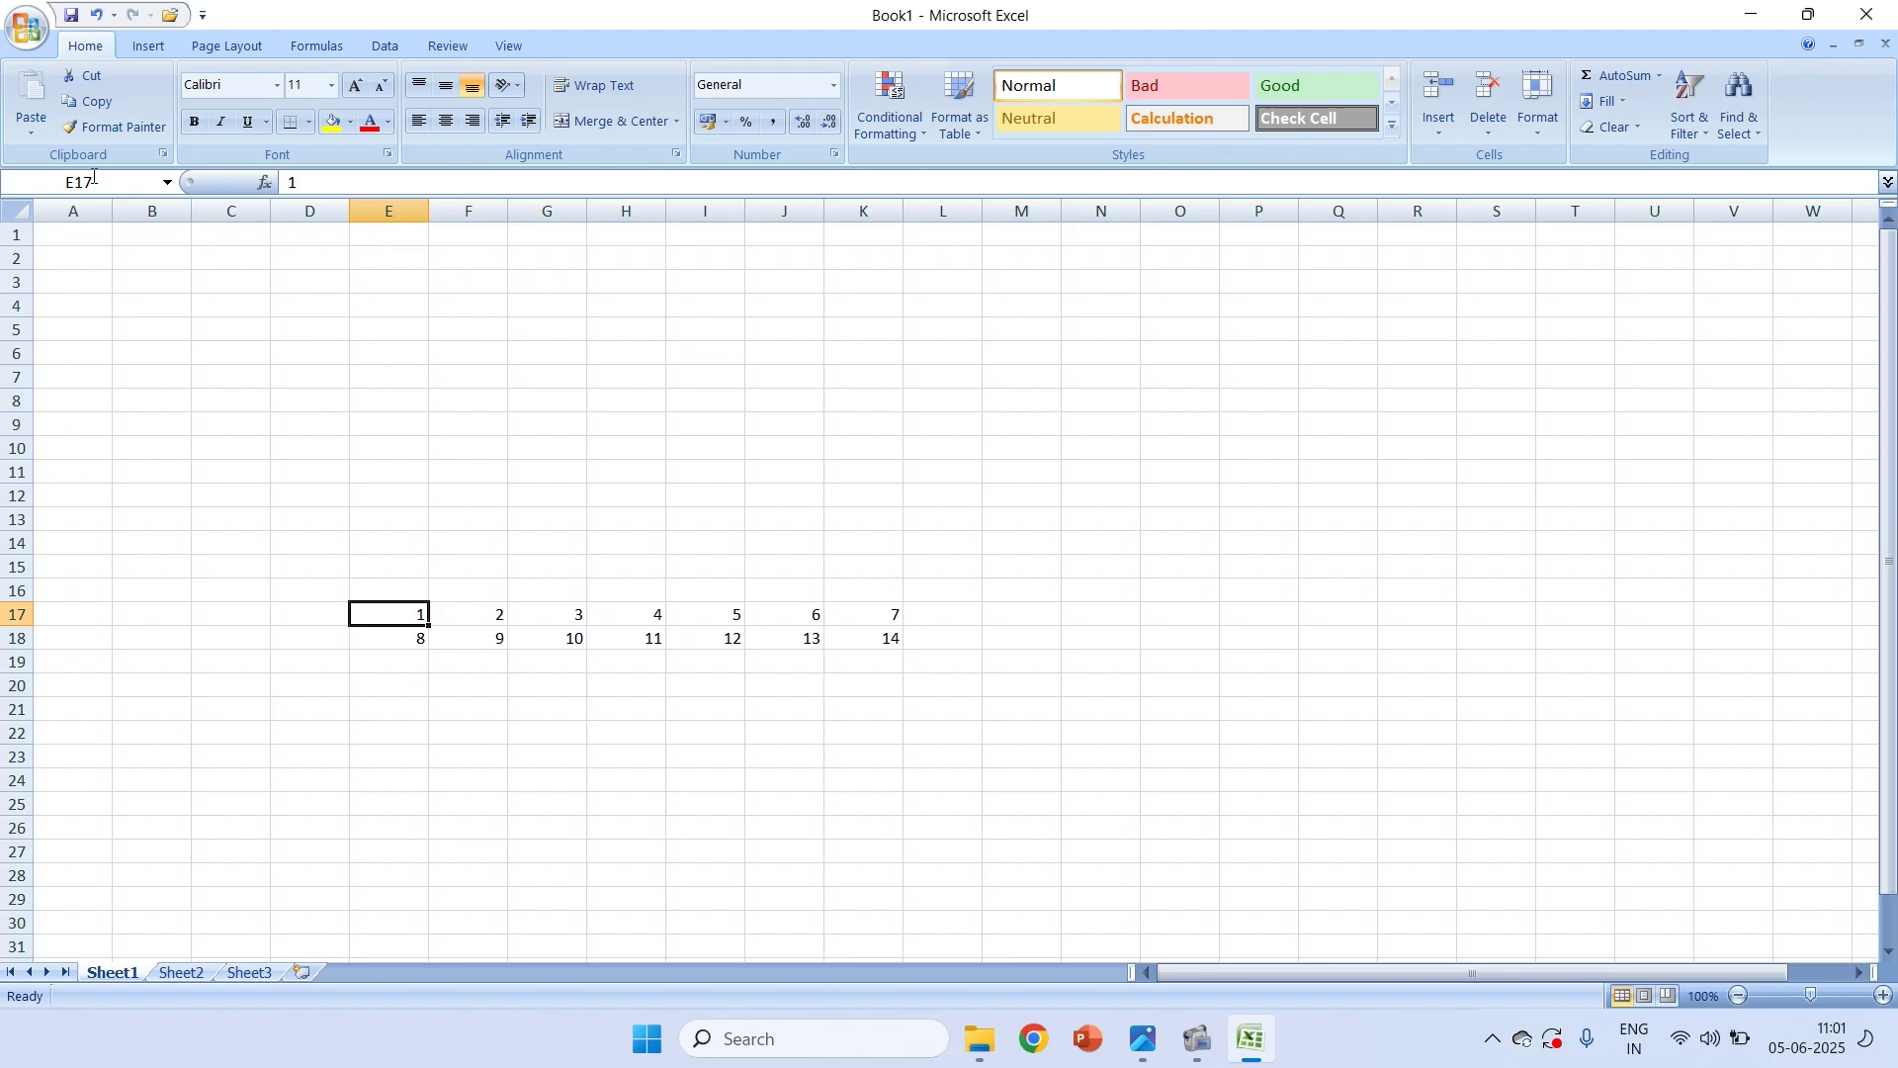
pyautogui.click(870, 608)
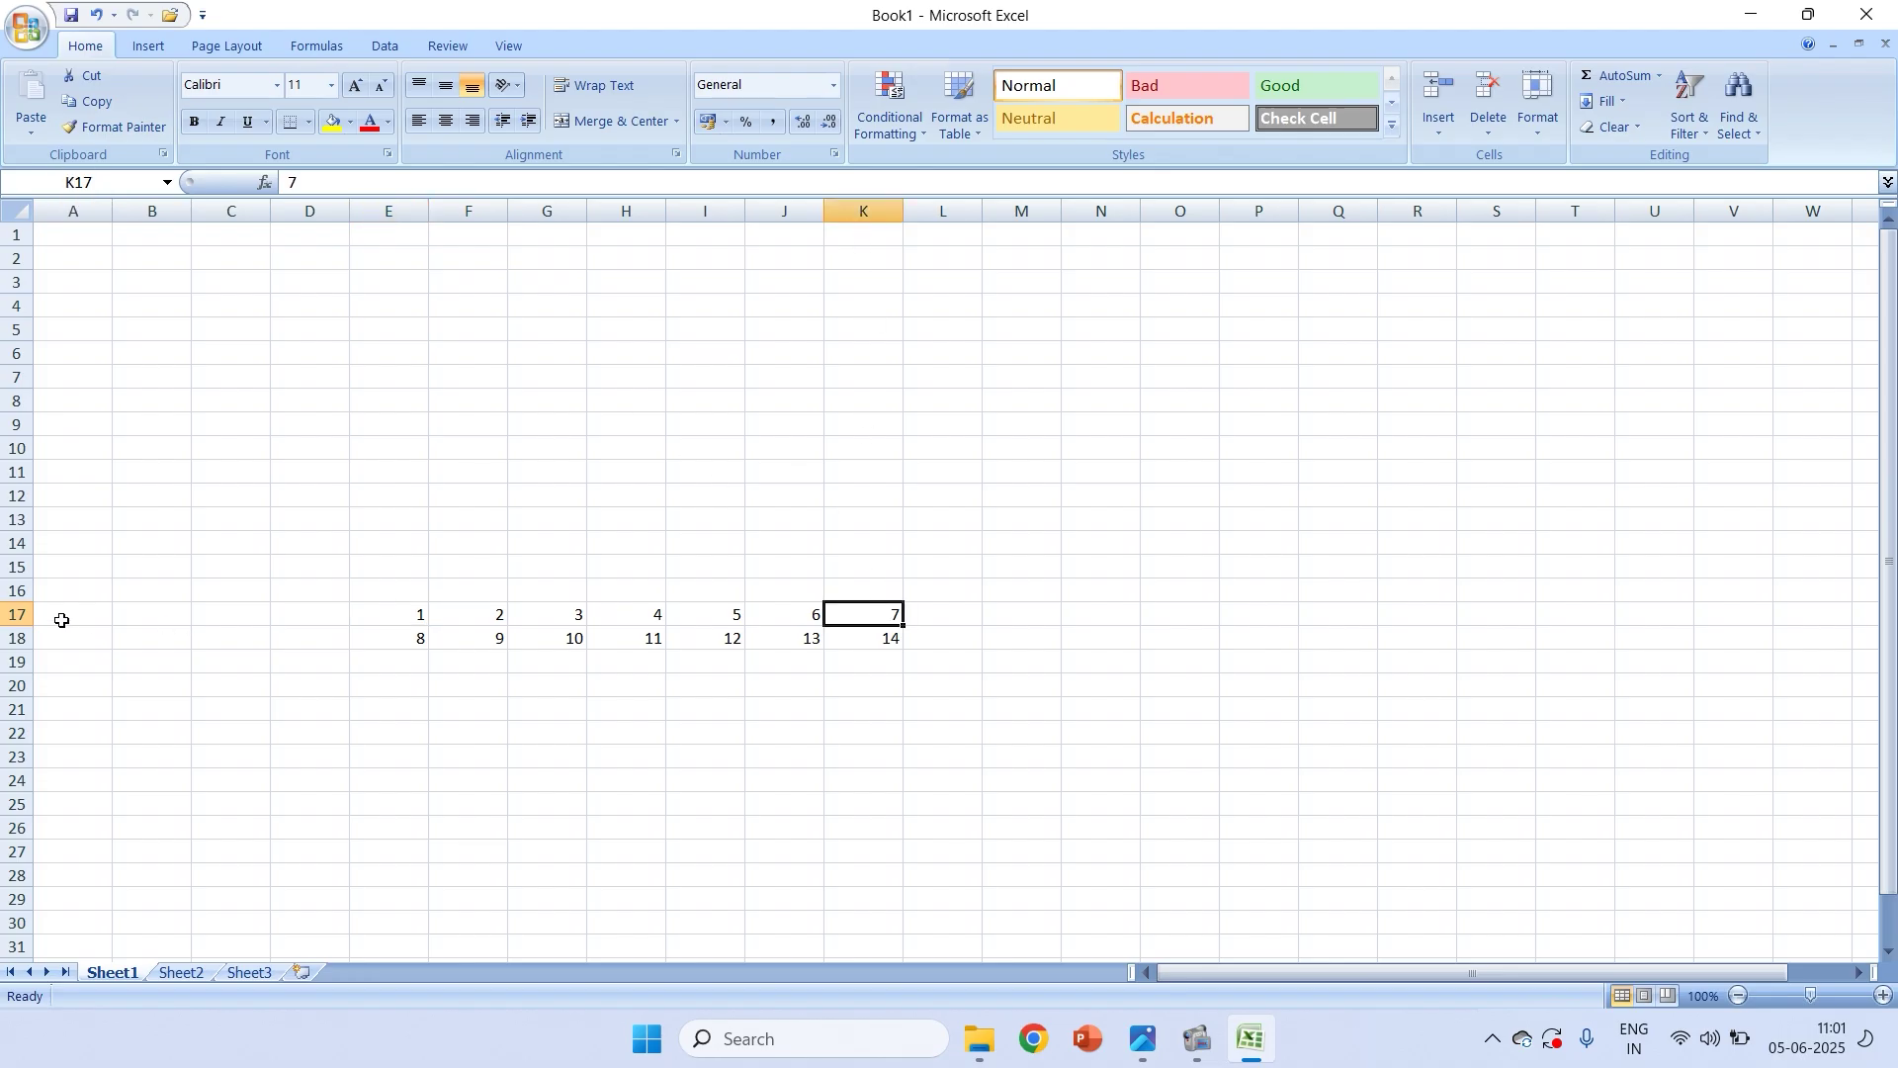
pyautogui.click(733, 611)
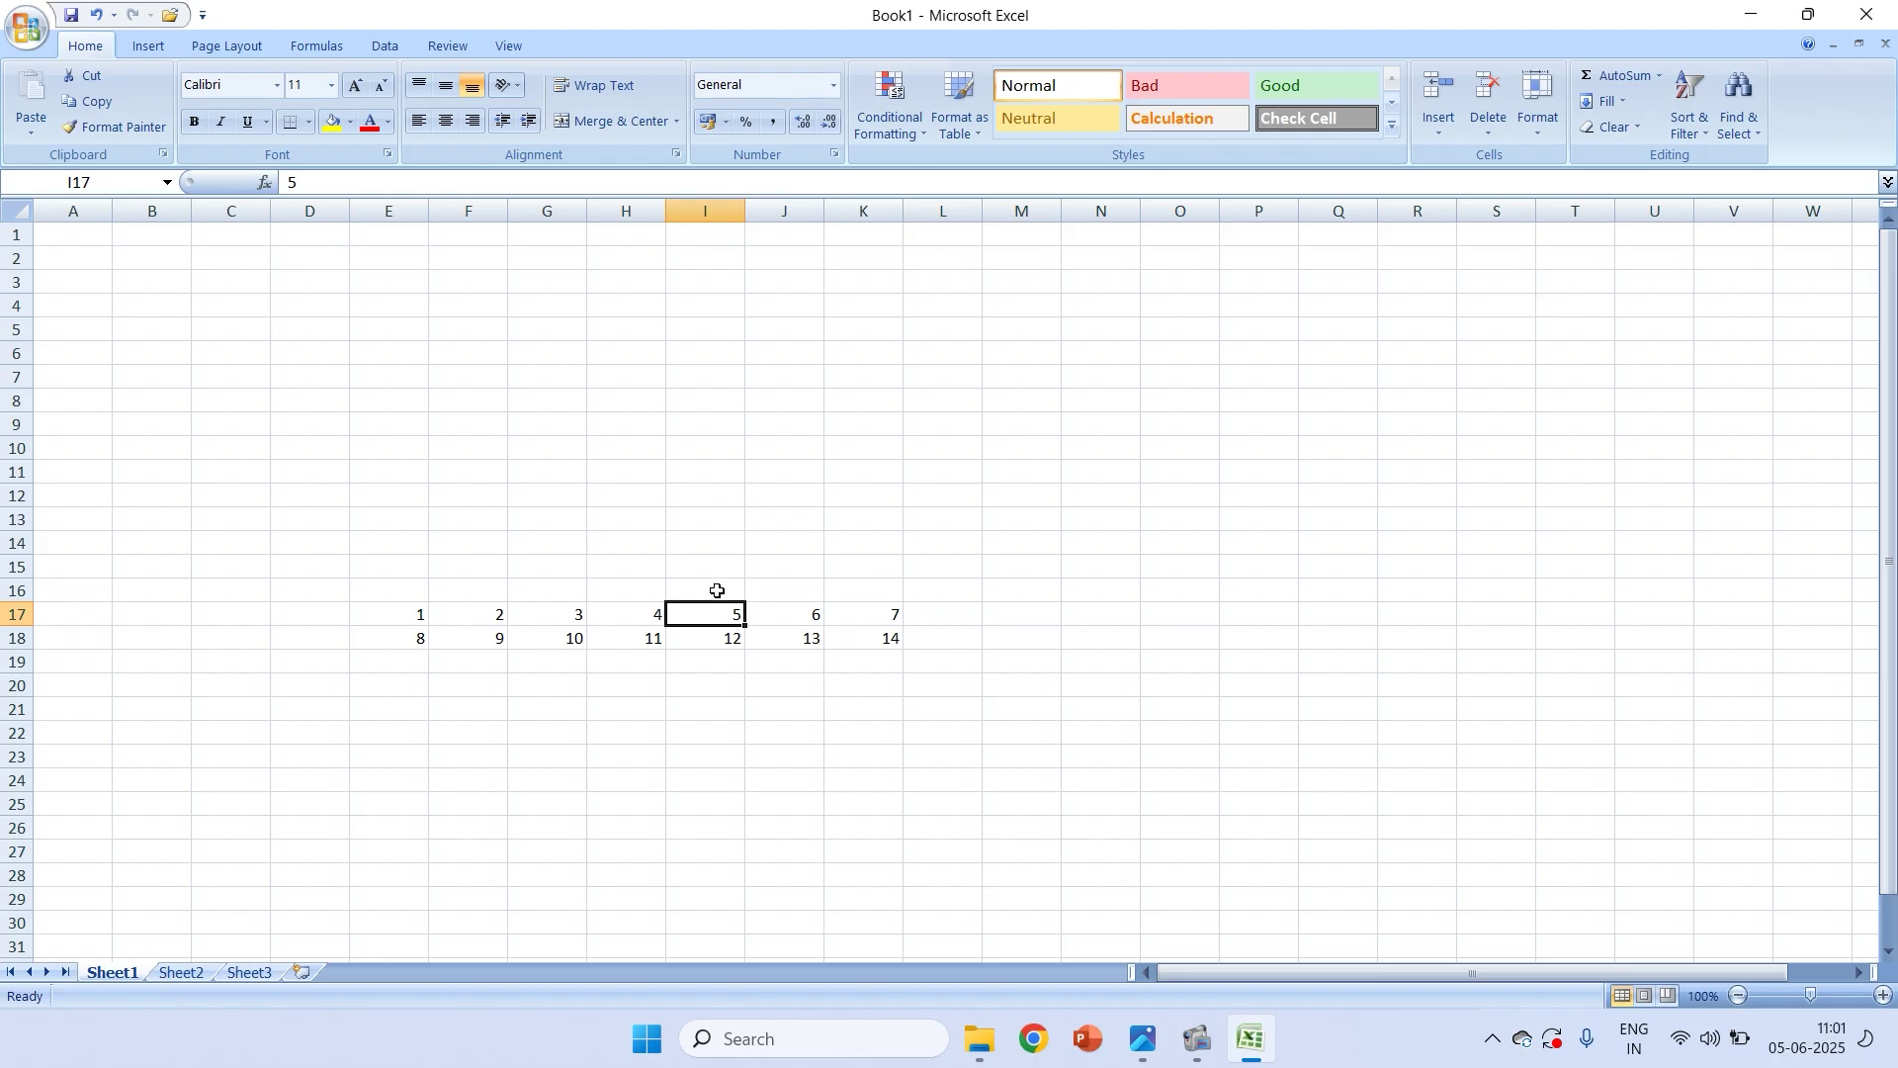
# Select the range E17:J17 within one row, and extend the example to the two-row range E17:J18
pyautogui.click(689, 529)
pyautogui.moveTo(423, 619); pyautogui.dragTo(795, 614)
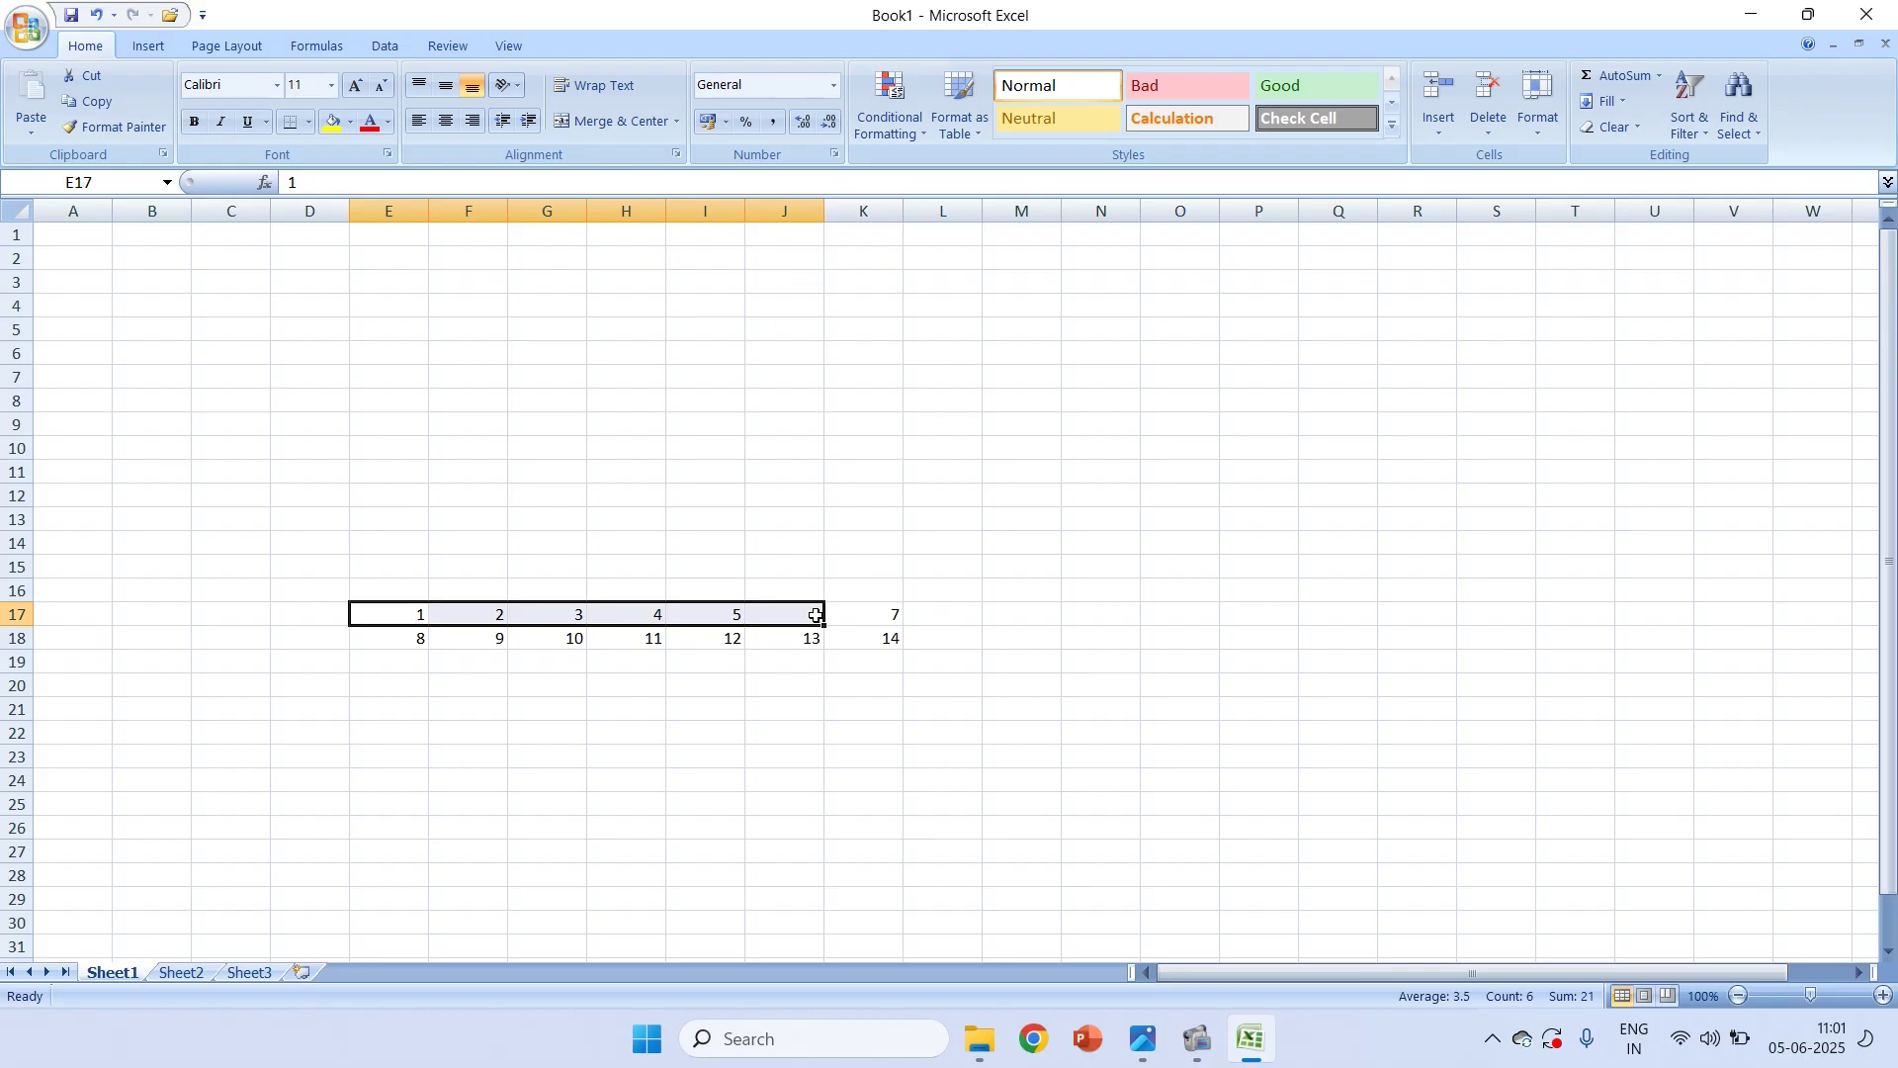
pyautogui.click(906, 526)
pyautogui.moveTo(418, 614); pyautogui.dragTo(771, 640)
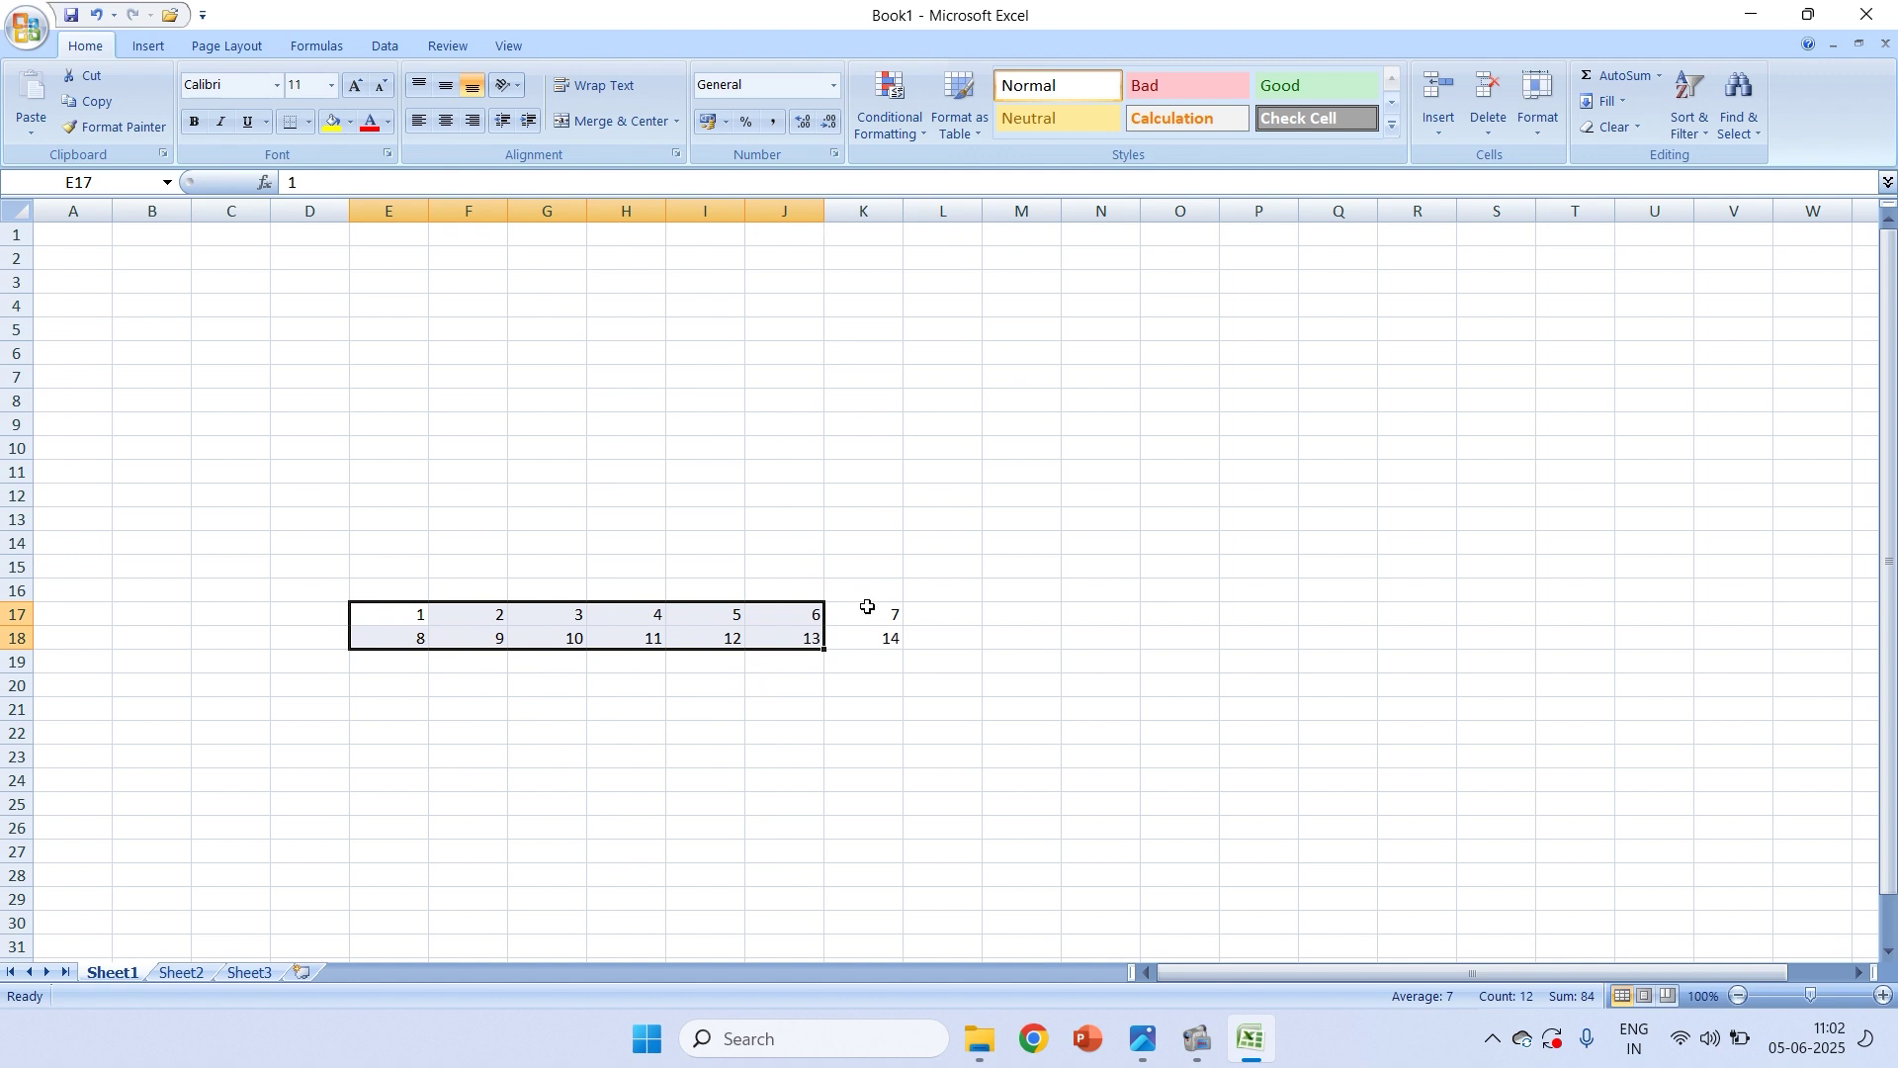
# Select the two-row range E17:K18, a few single empty cells, and finally the single-row range E17:J17 to compare ranges with cells
pyautogui.click(754, 517)
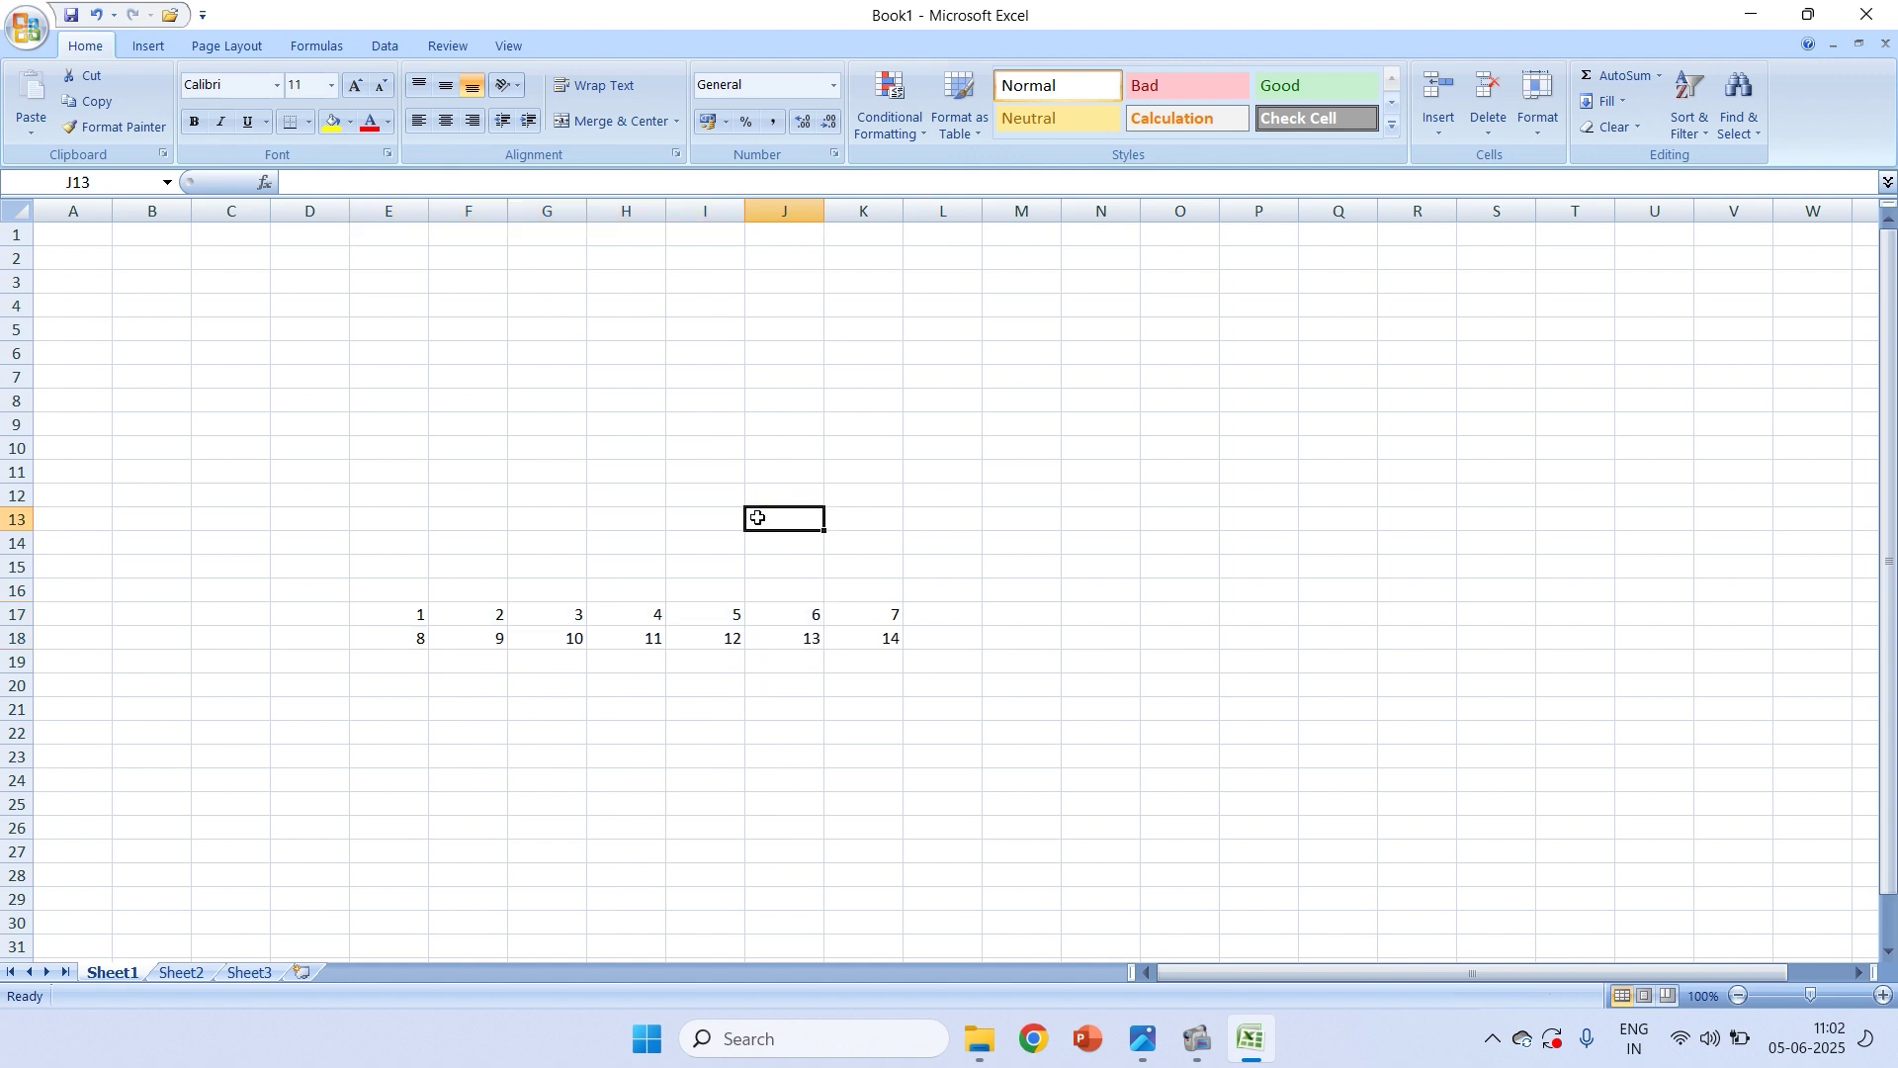
pyautogui.moveTo(399, 619); pyautogui.dragTo(872, 631)
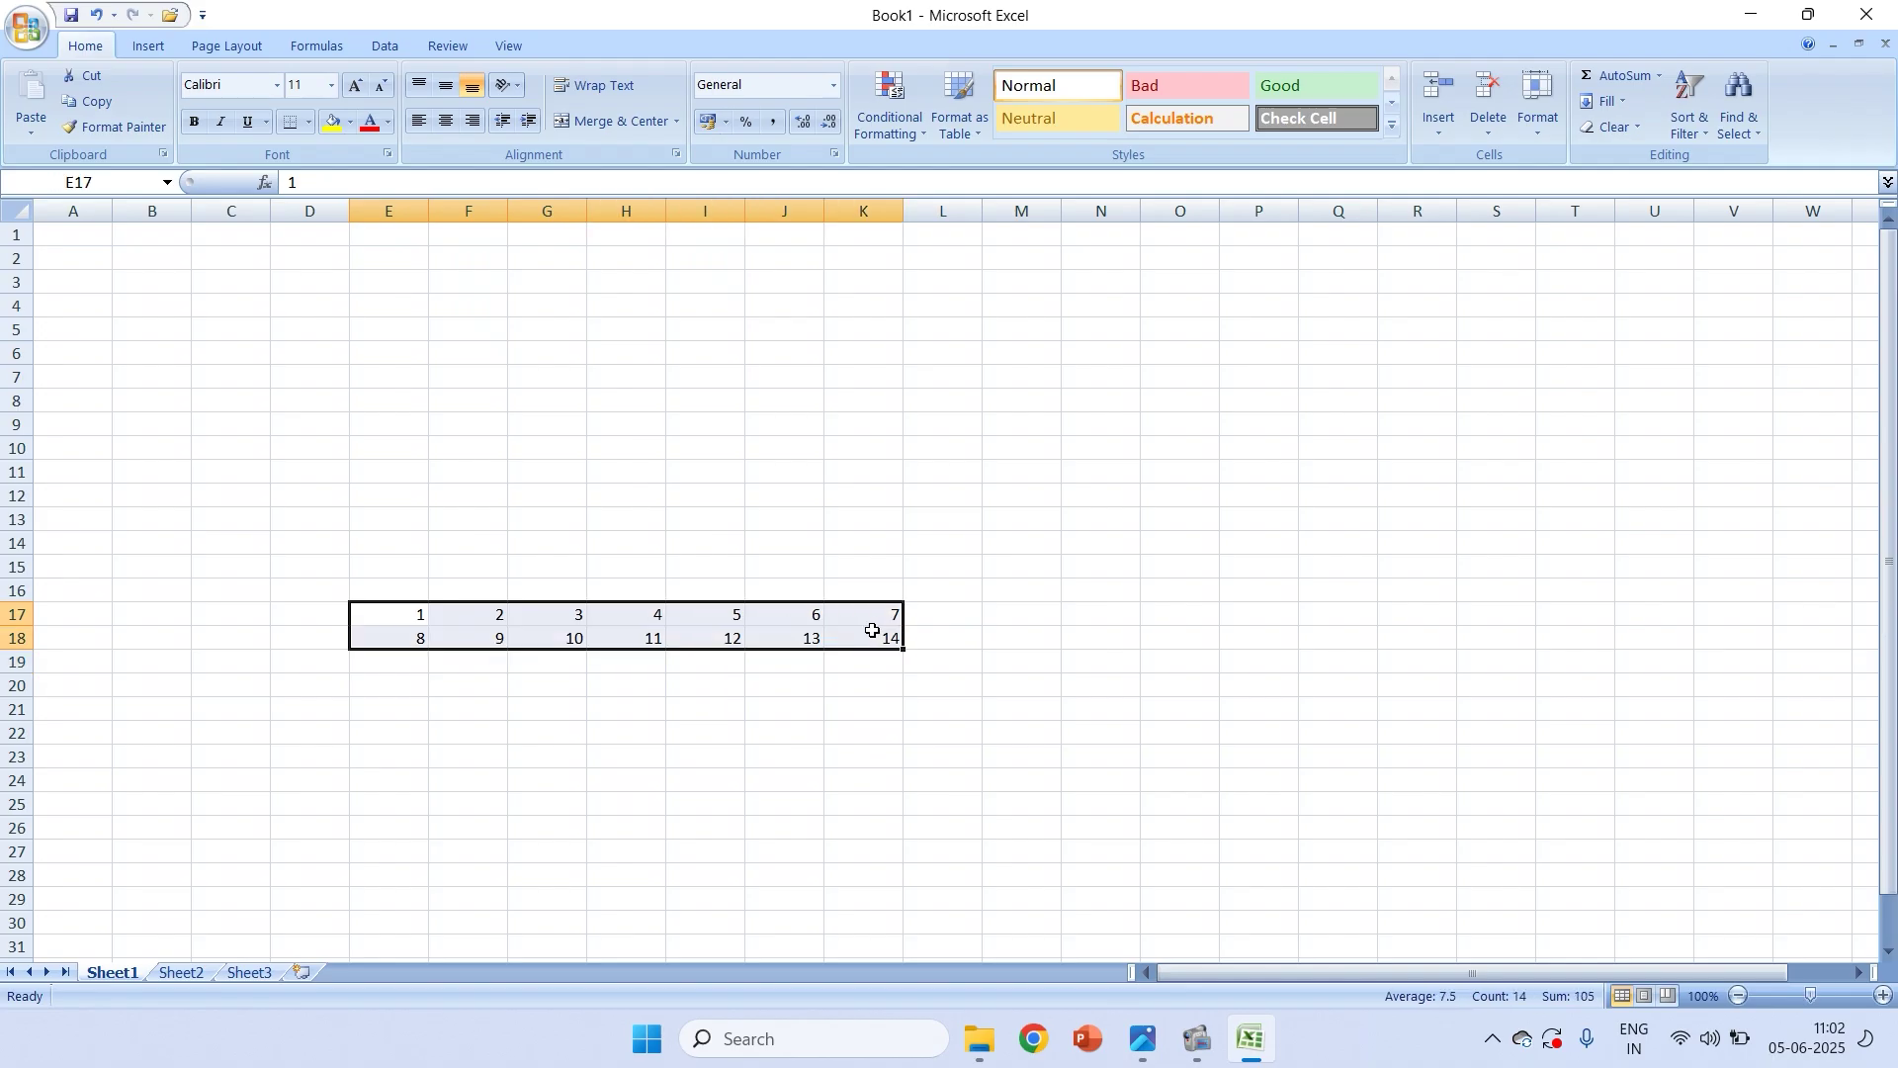
pyautogui.click(788, 453)
pyautogui.click(499, 473)
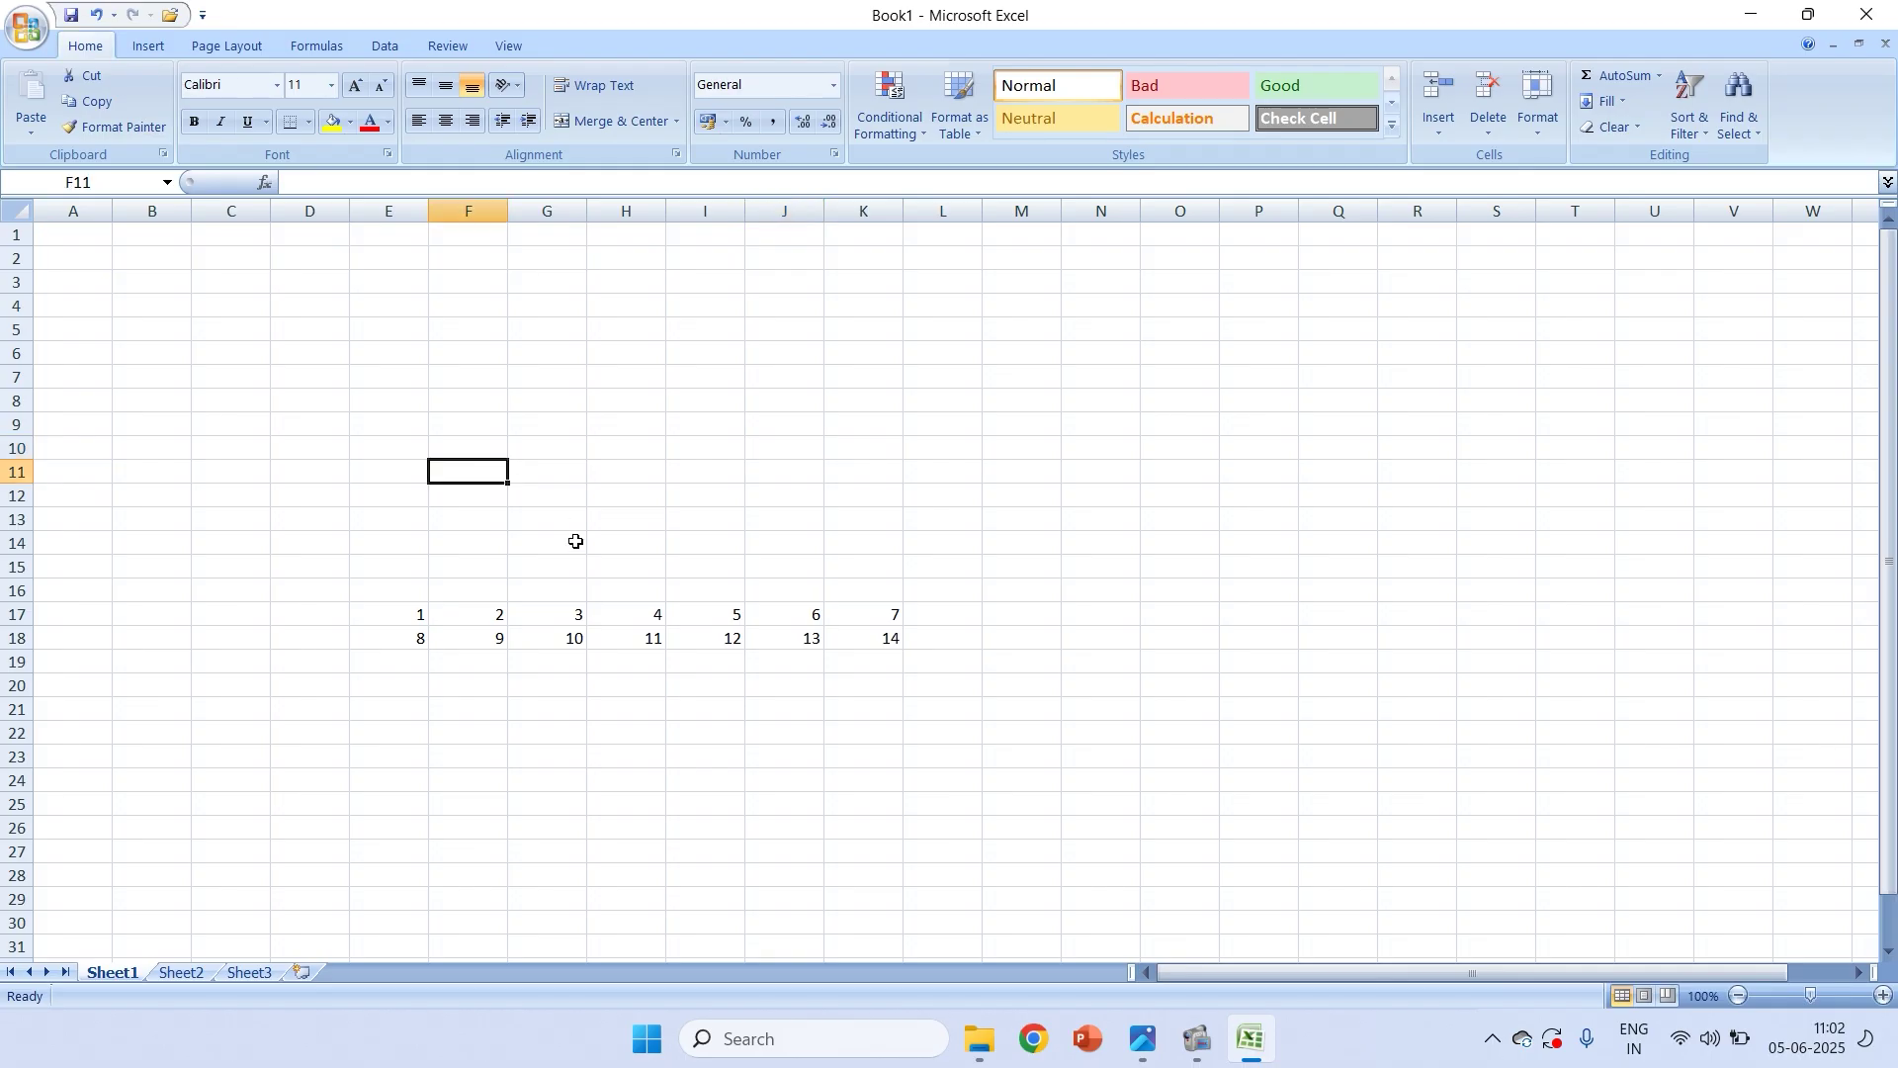
pyautogui.click(573, 540)
pyautogui.click(708, 441)
pyautogui.moveTo(432, 614); pyautogui.dragTo(824, 618)
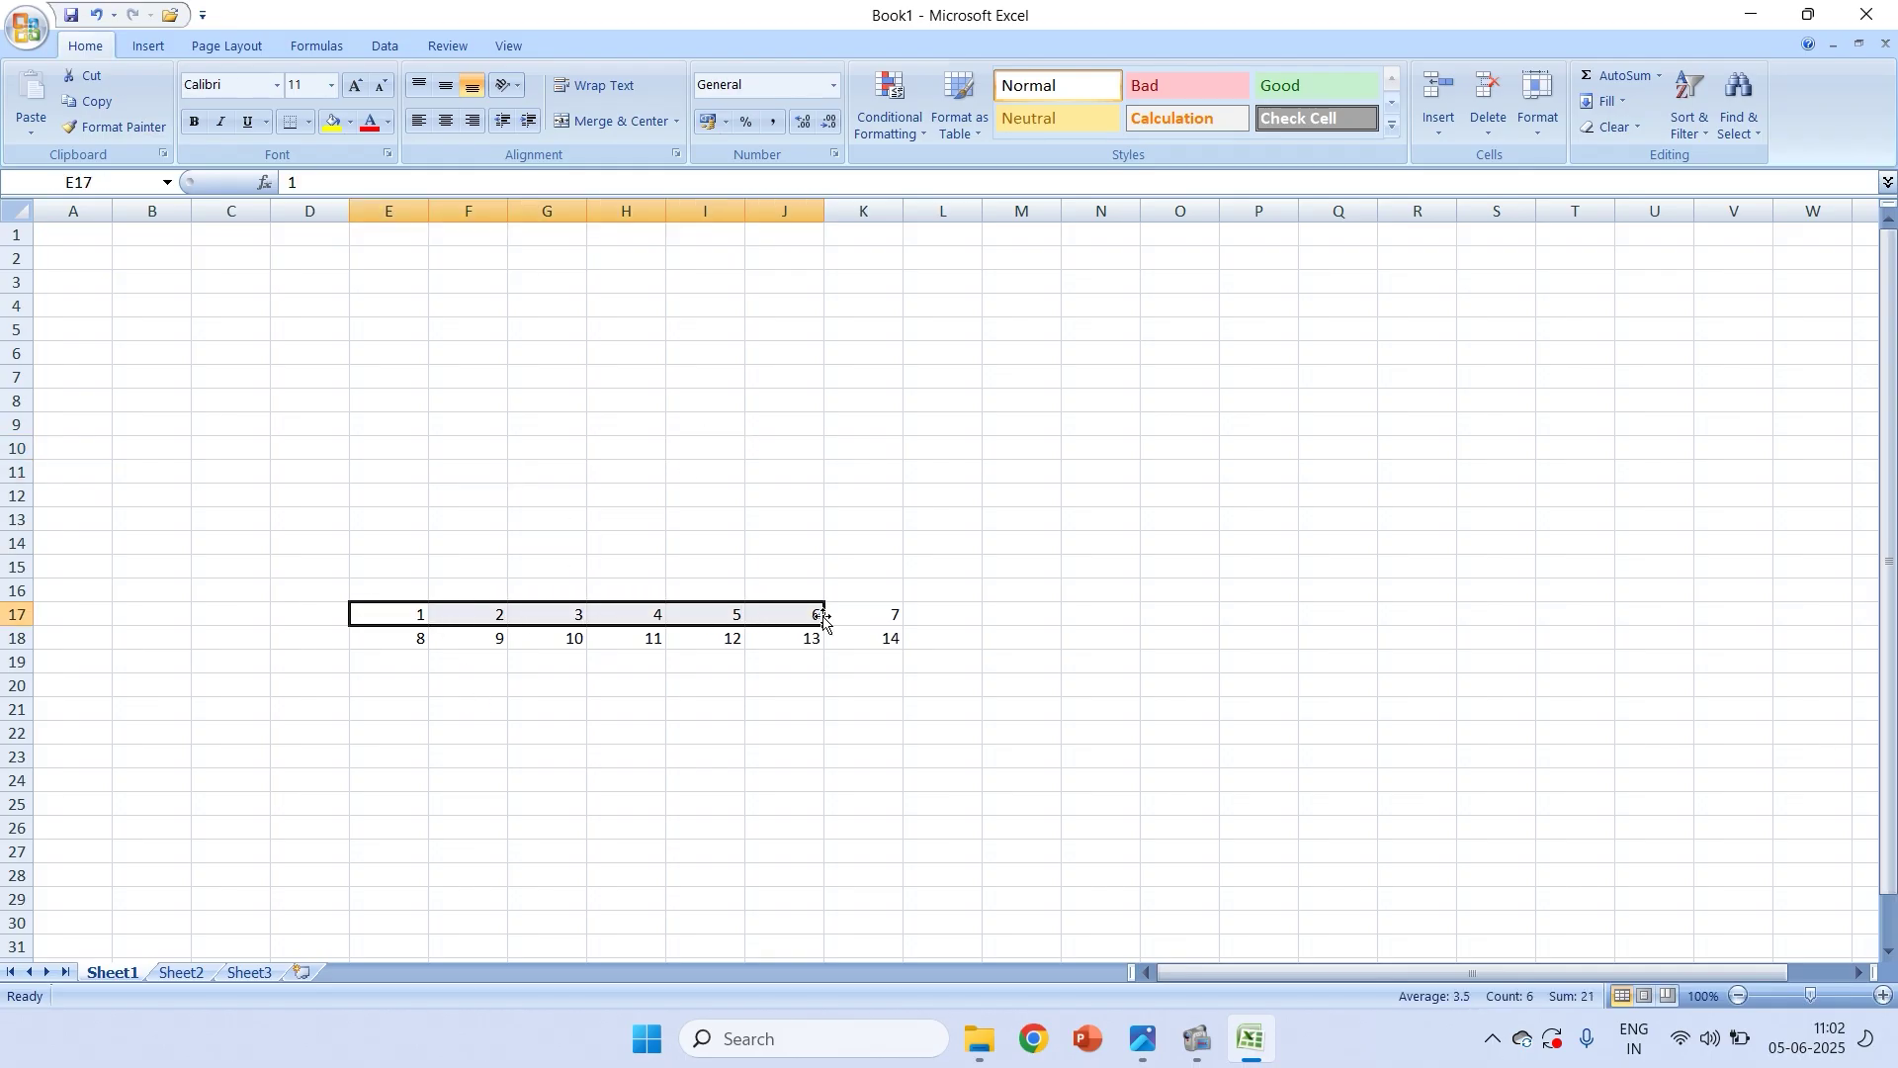
# Switch to the notes image 001.jpg and read the lines on ranges and the Work Sheet Tab
pyautogui.hotkey('alt', 'Tab')
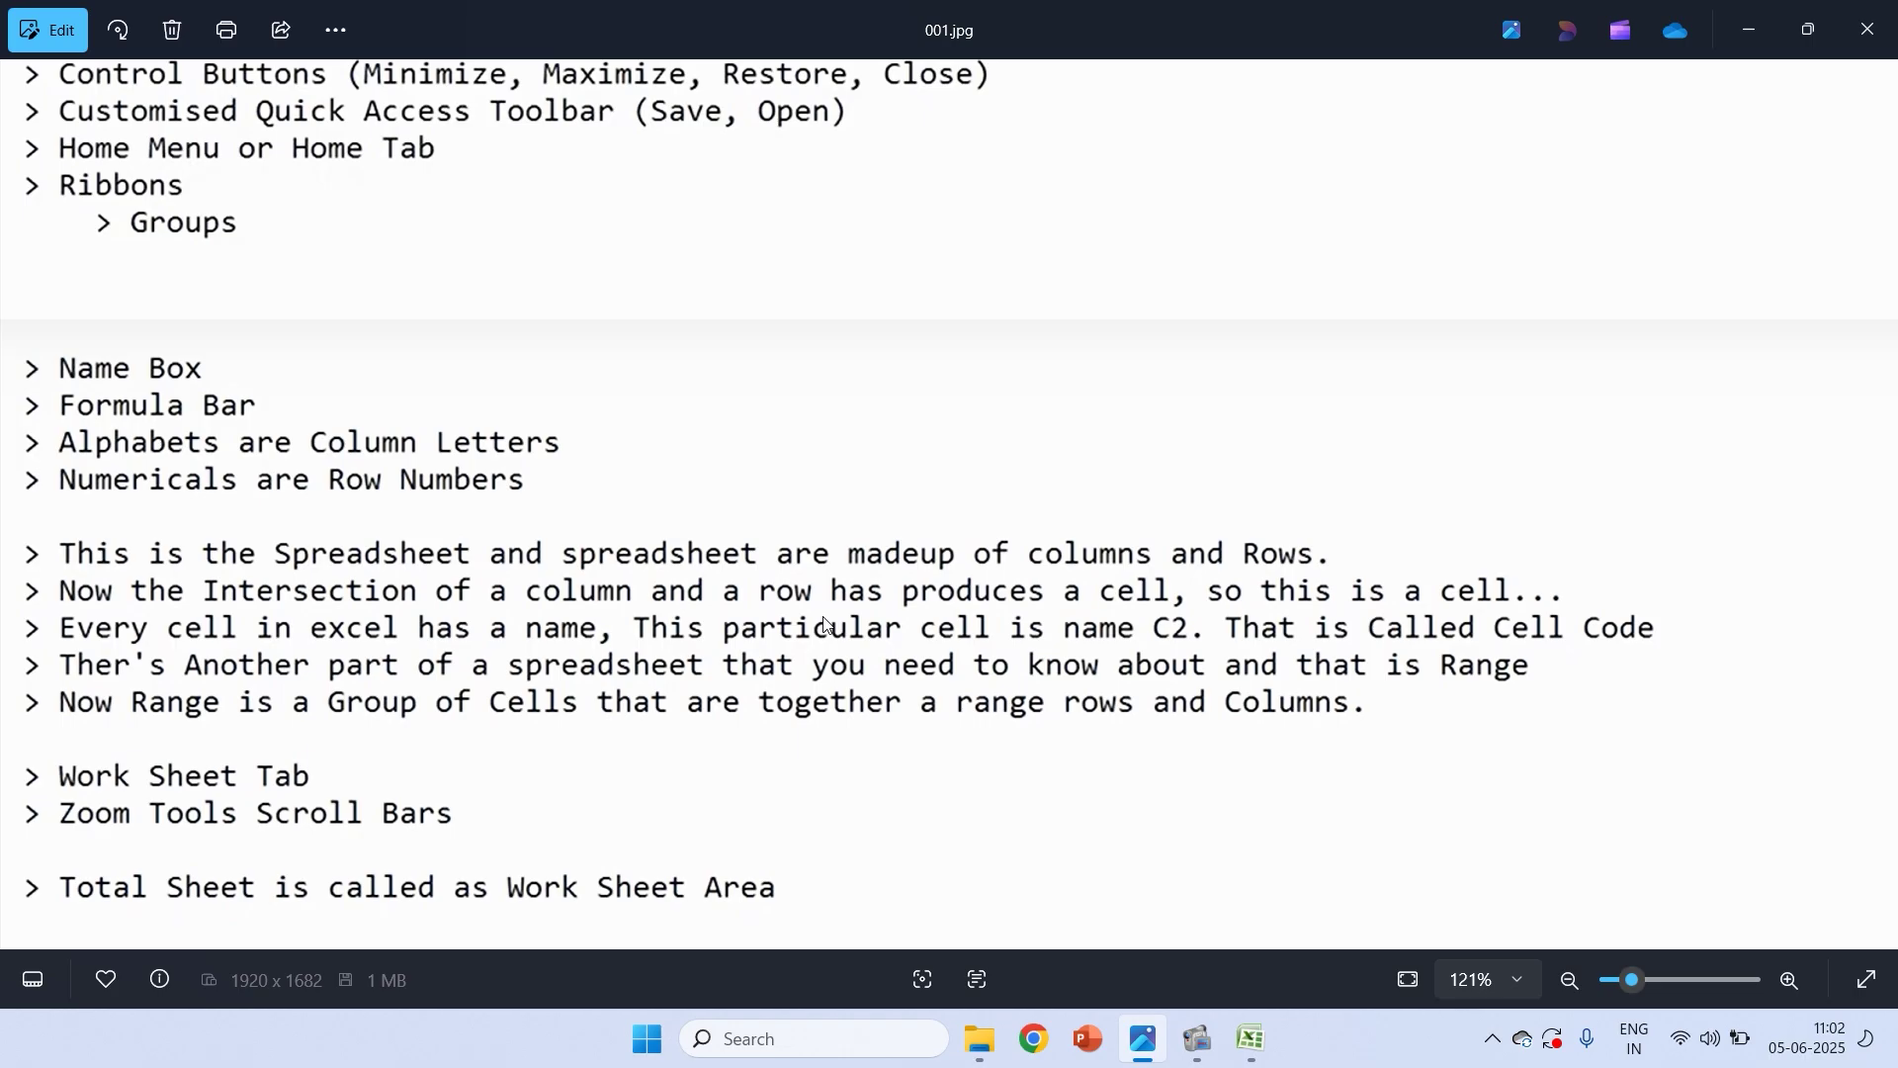
pyautogui.scroll(-1, 422, 698)
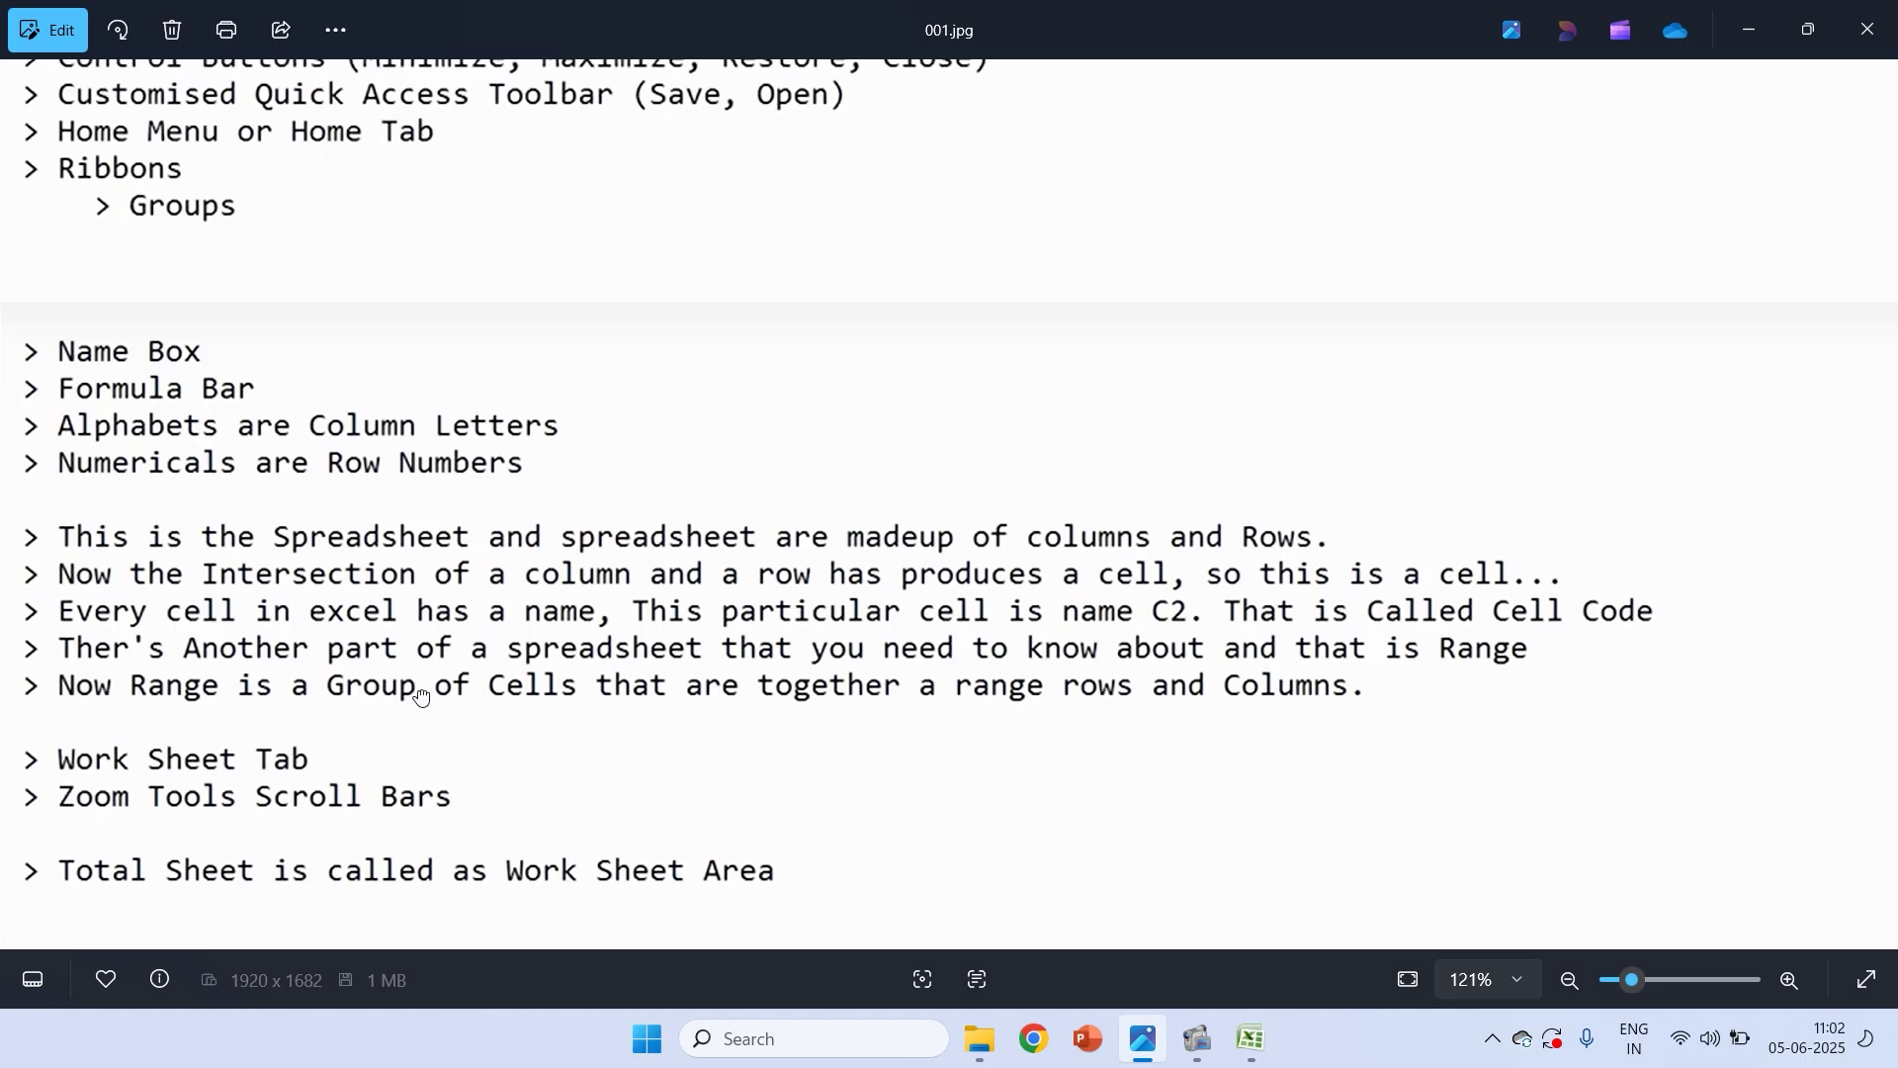
pyautogui.scroll(-1, 422, 698)
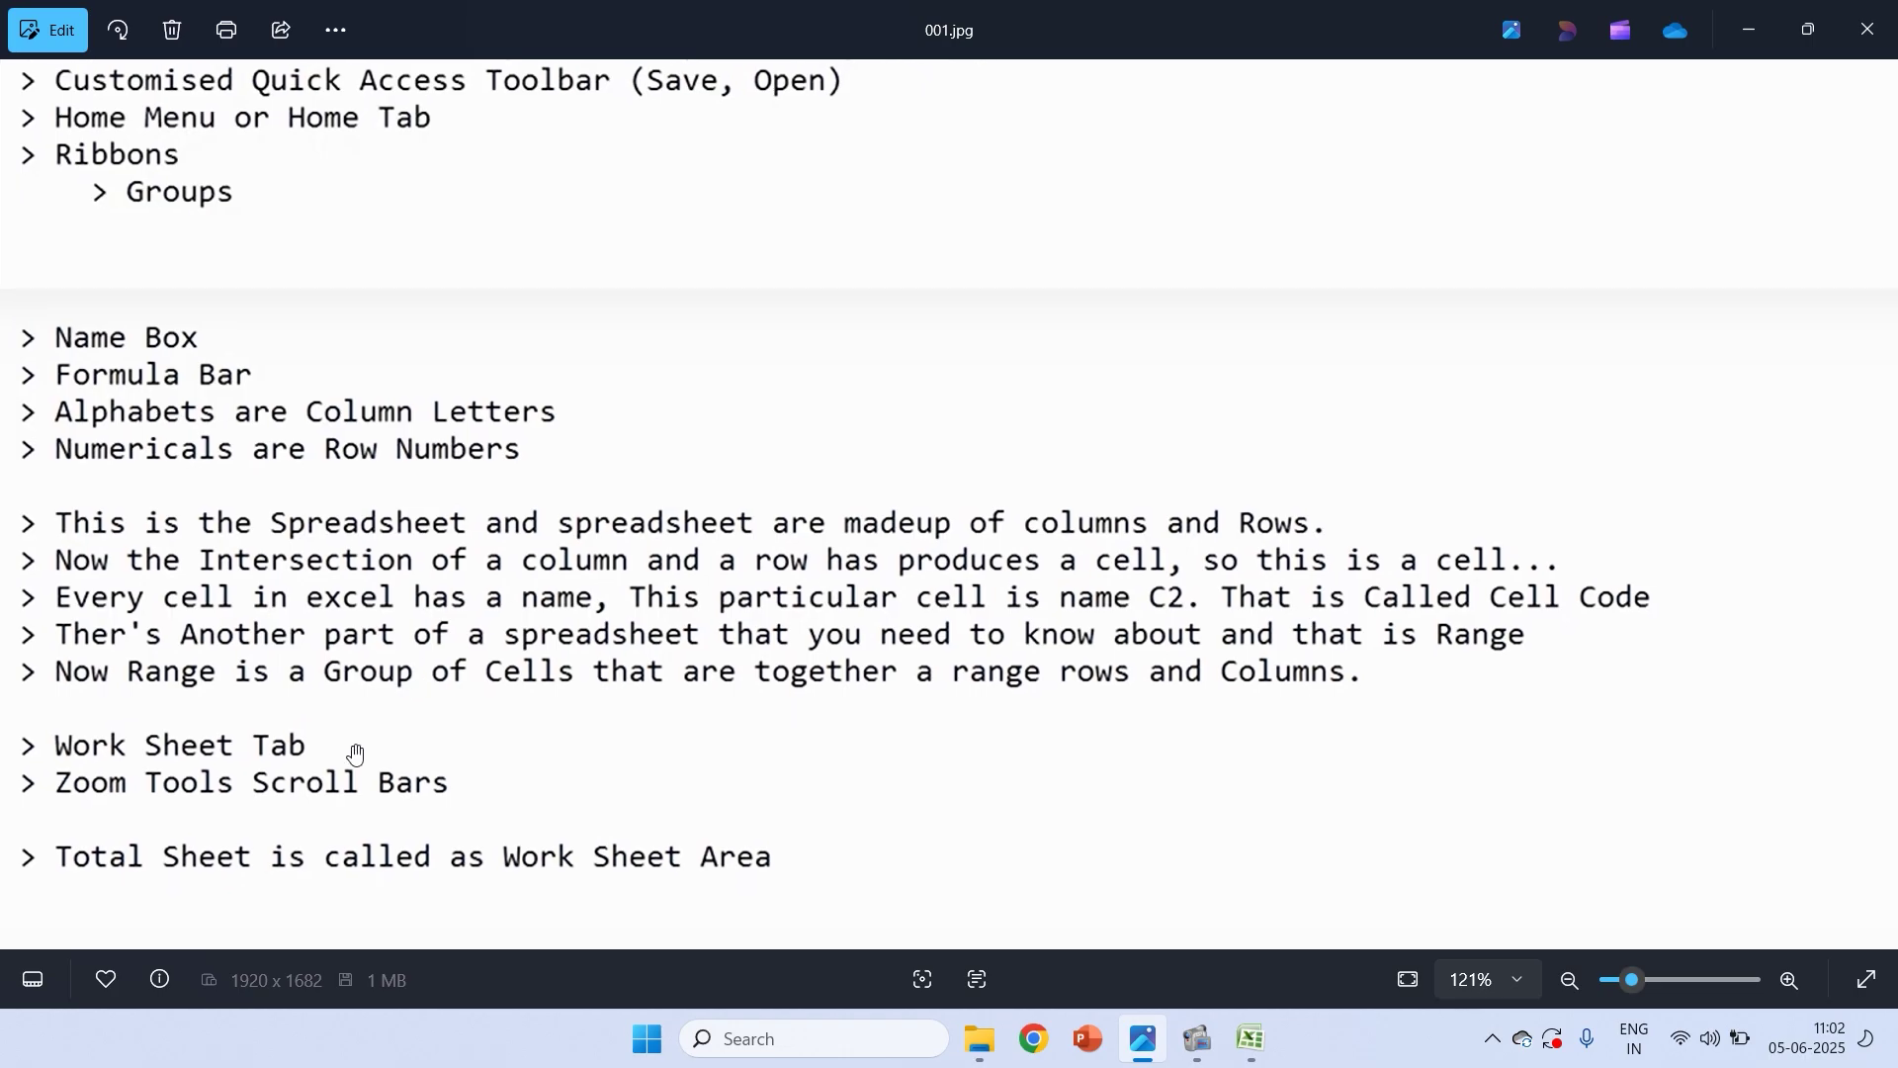
# Switch back to Excel, view Sheet2 and Sheet3, and return to Sheet1
pyautogui.hotkey('alt', 'Tab')
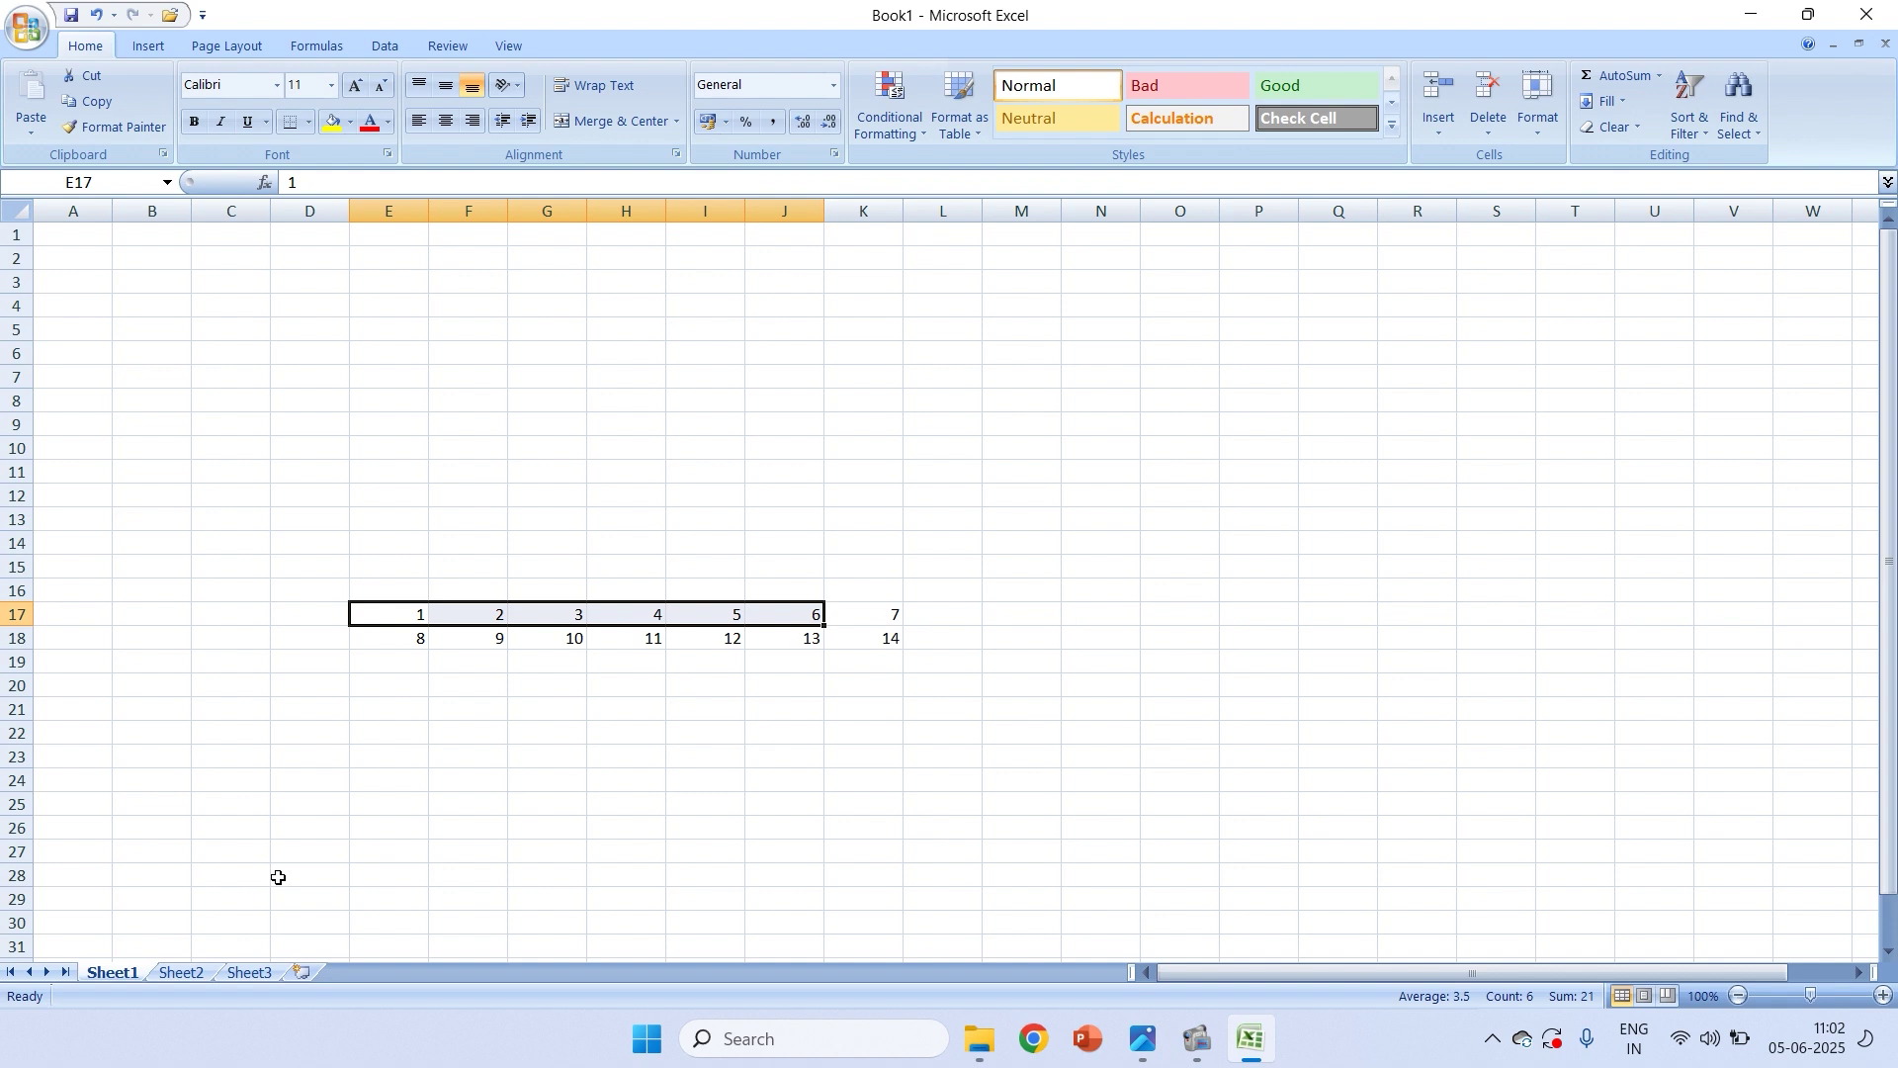
pyautogui.click(181, 973)
pyautogui.click(249, 974)
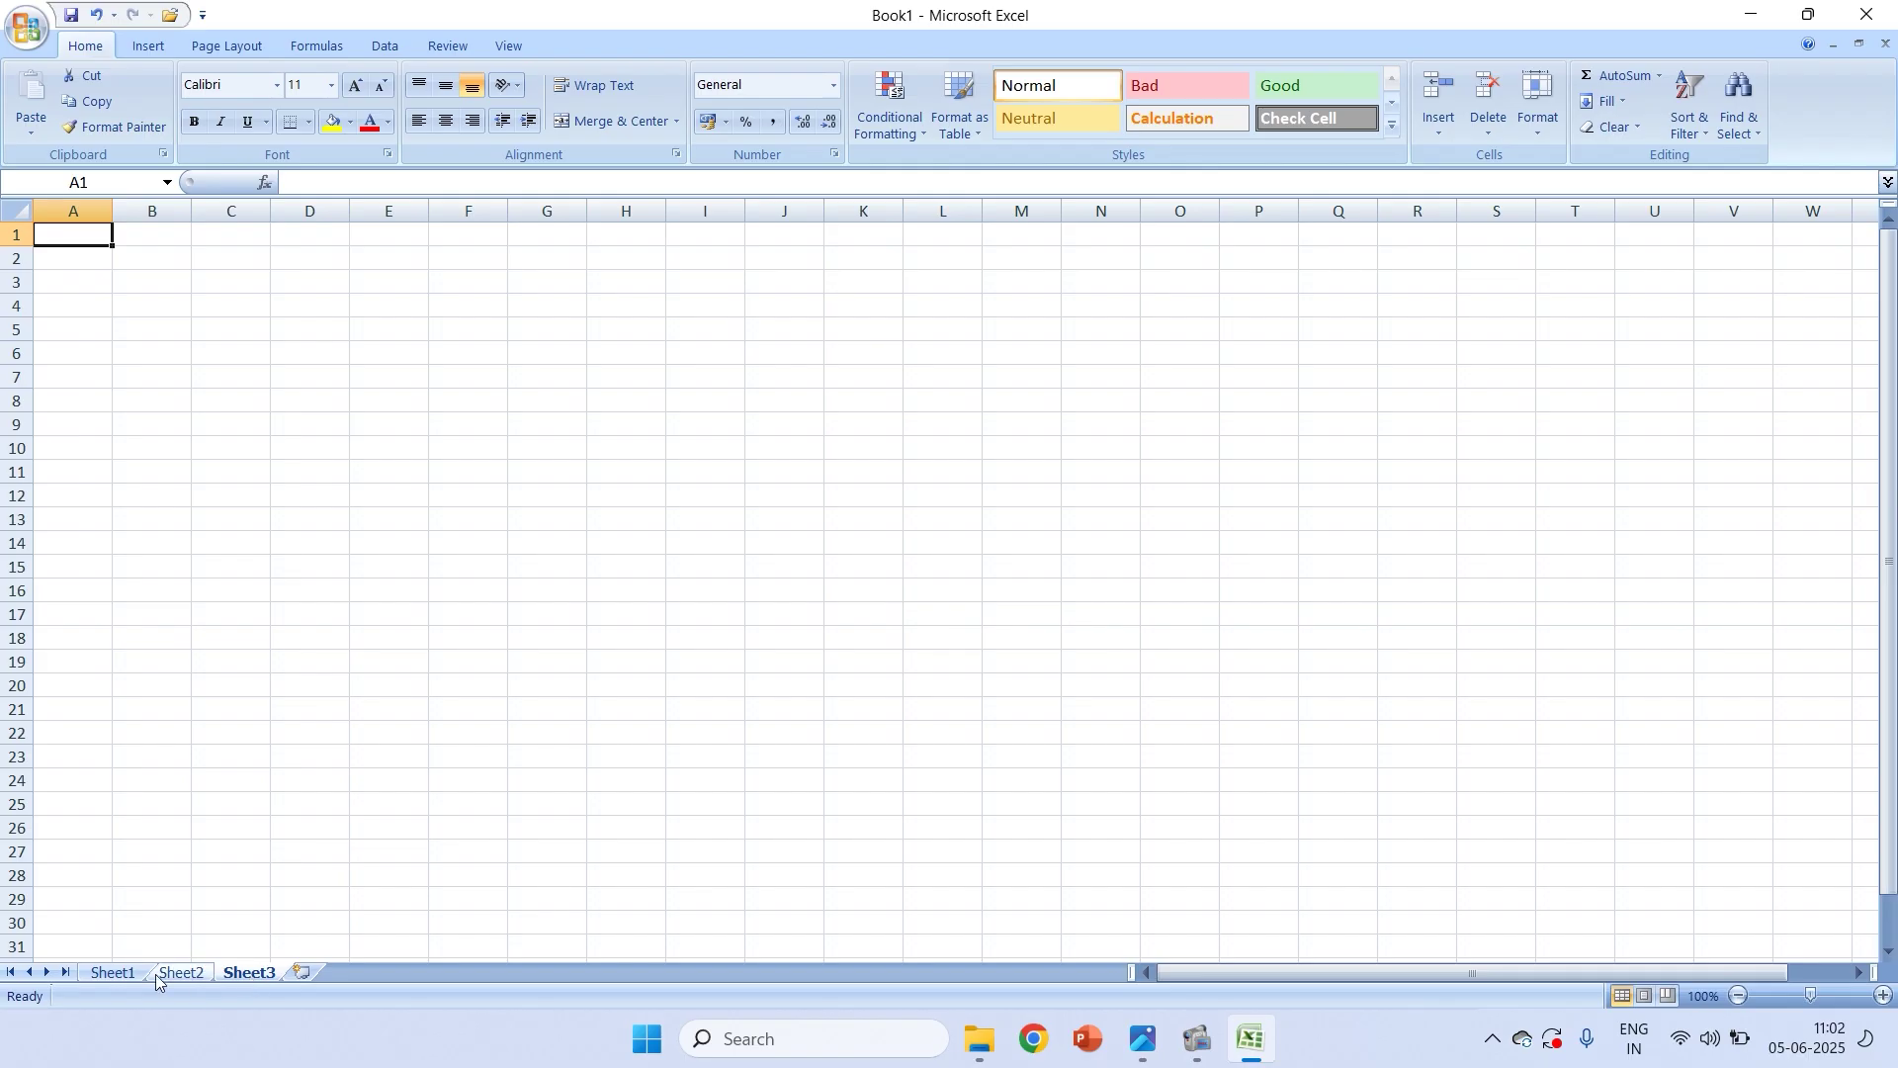
pyautogui.click(112, 974)
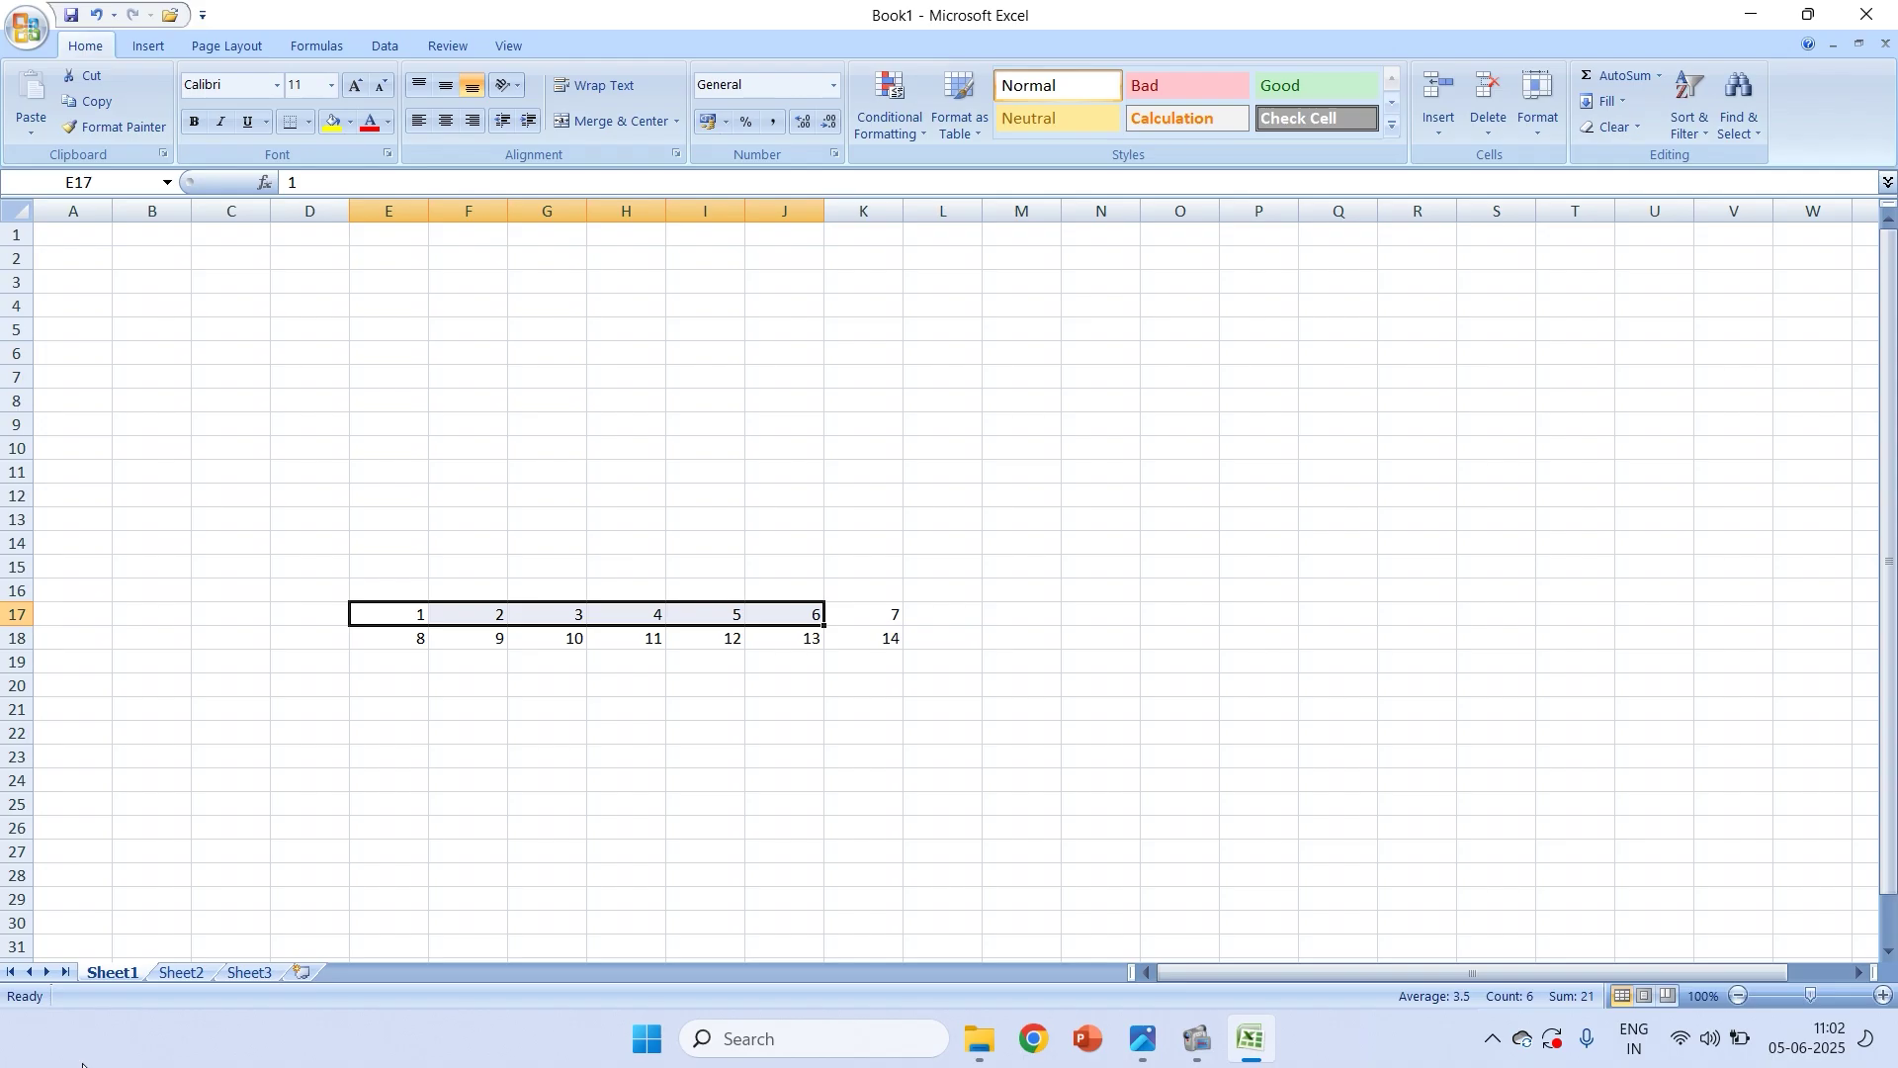
# Insert three new worksheets after Sheet3 and return to Sheet1
pyautogui.click(181, 972)
pyautogui.click(276, 975)
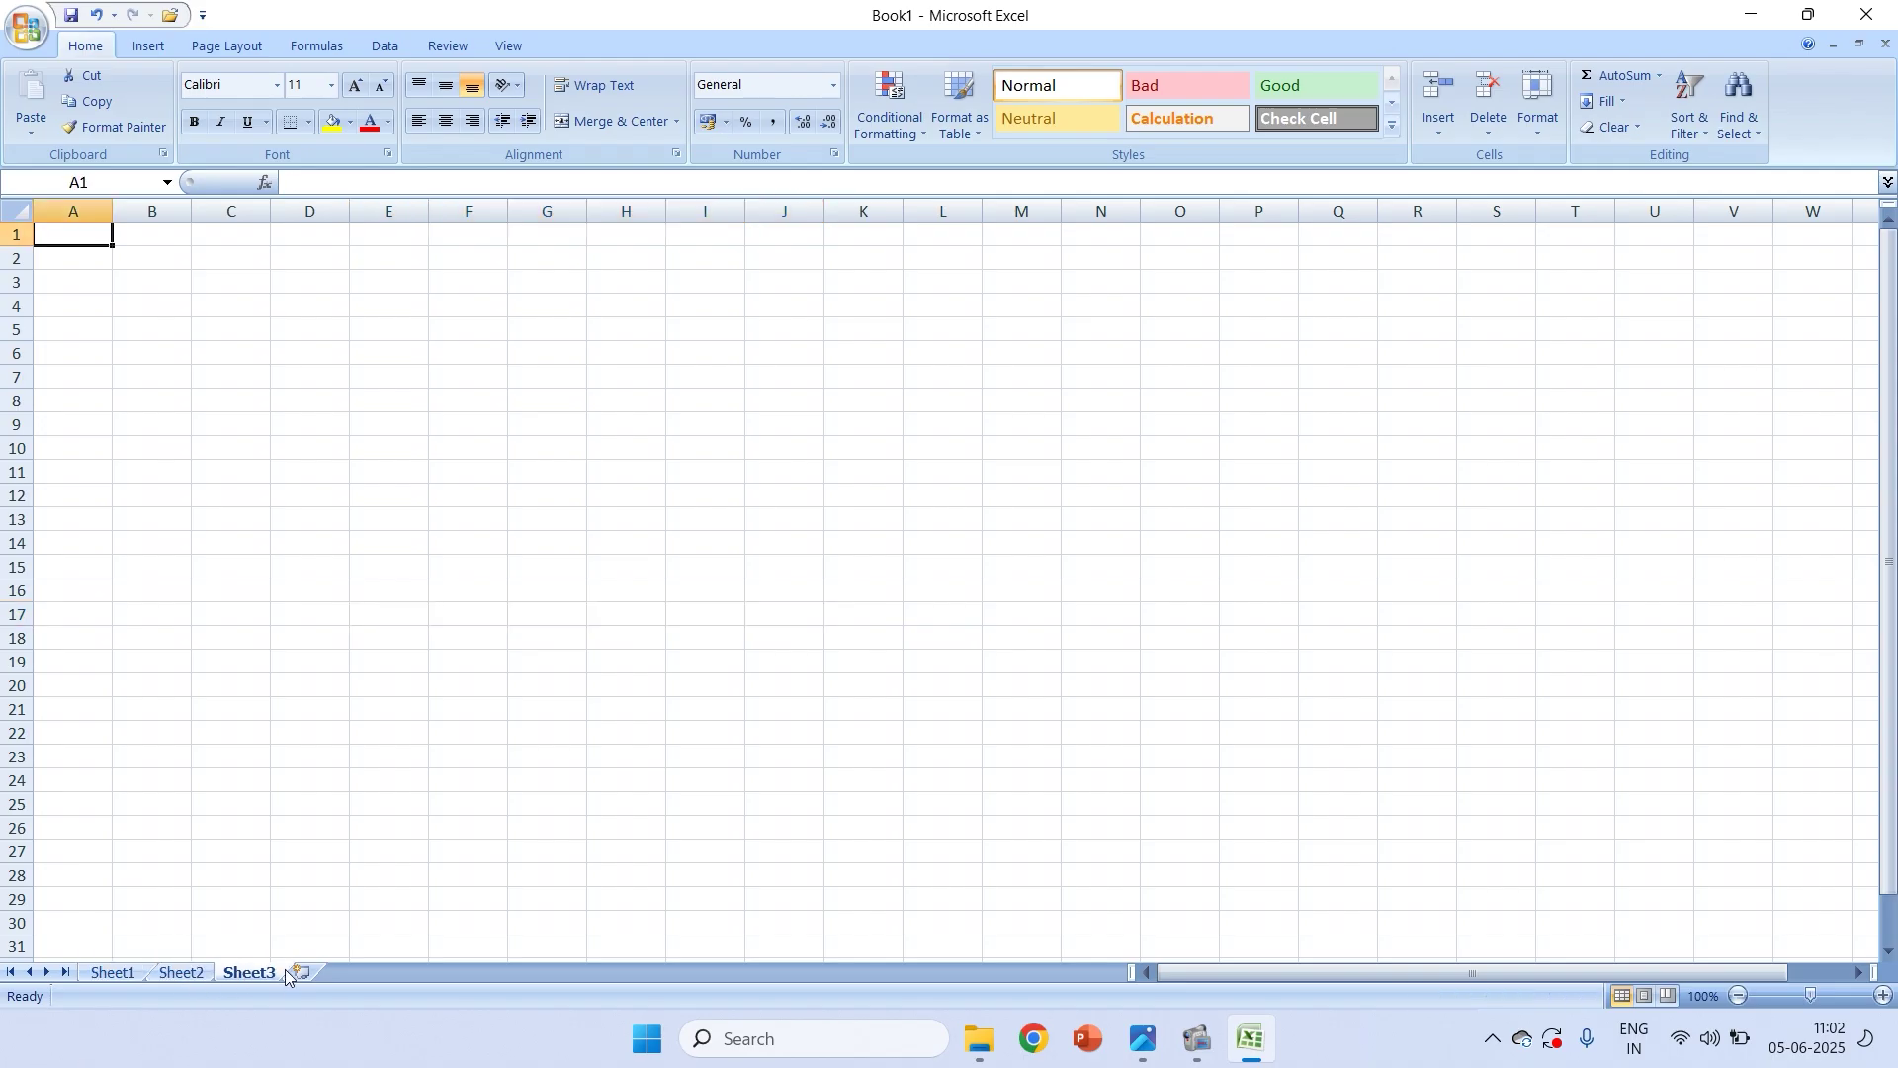
pyautogui.click(301, 973)
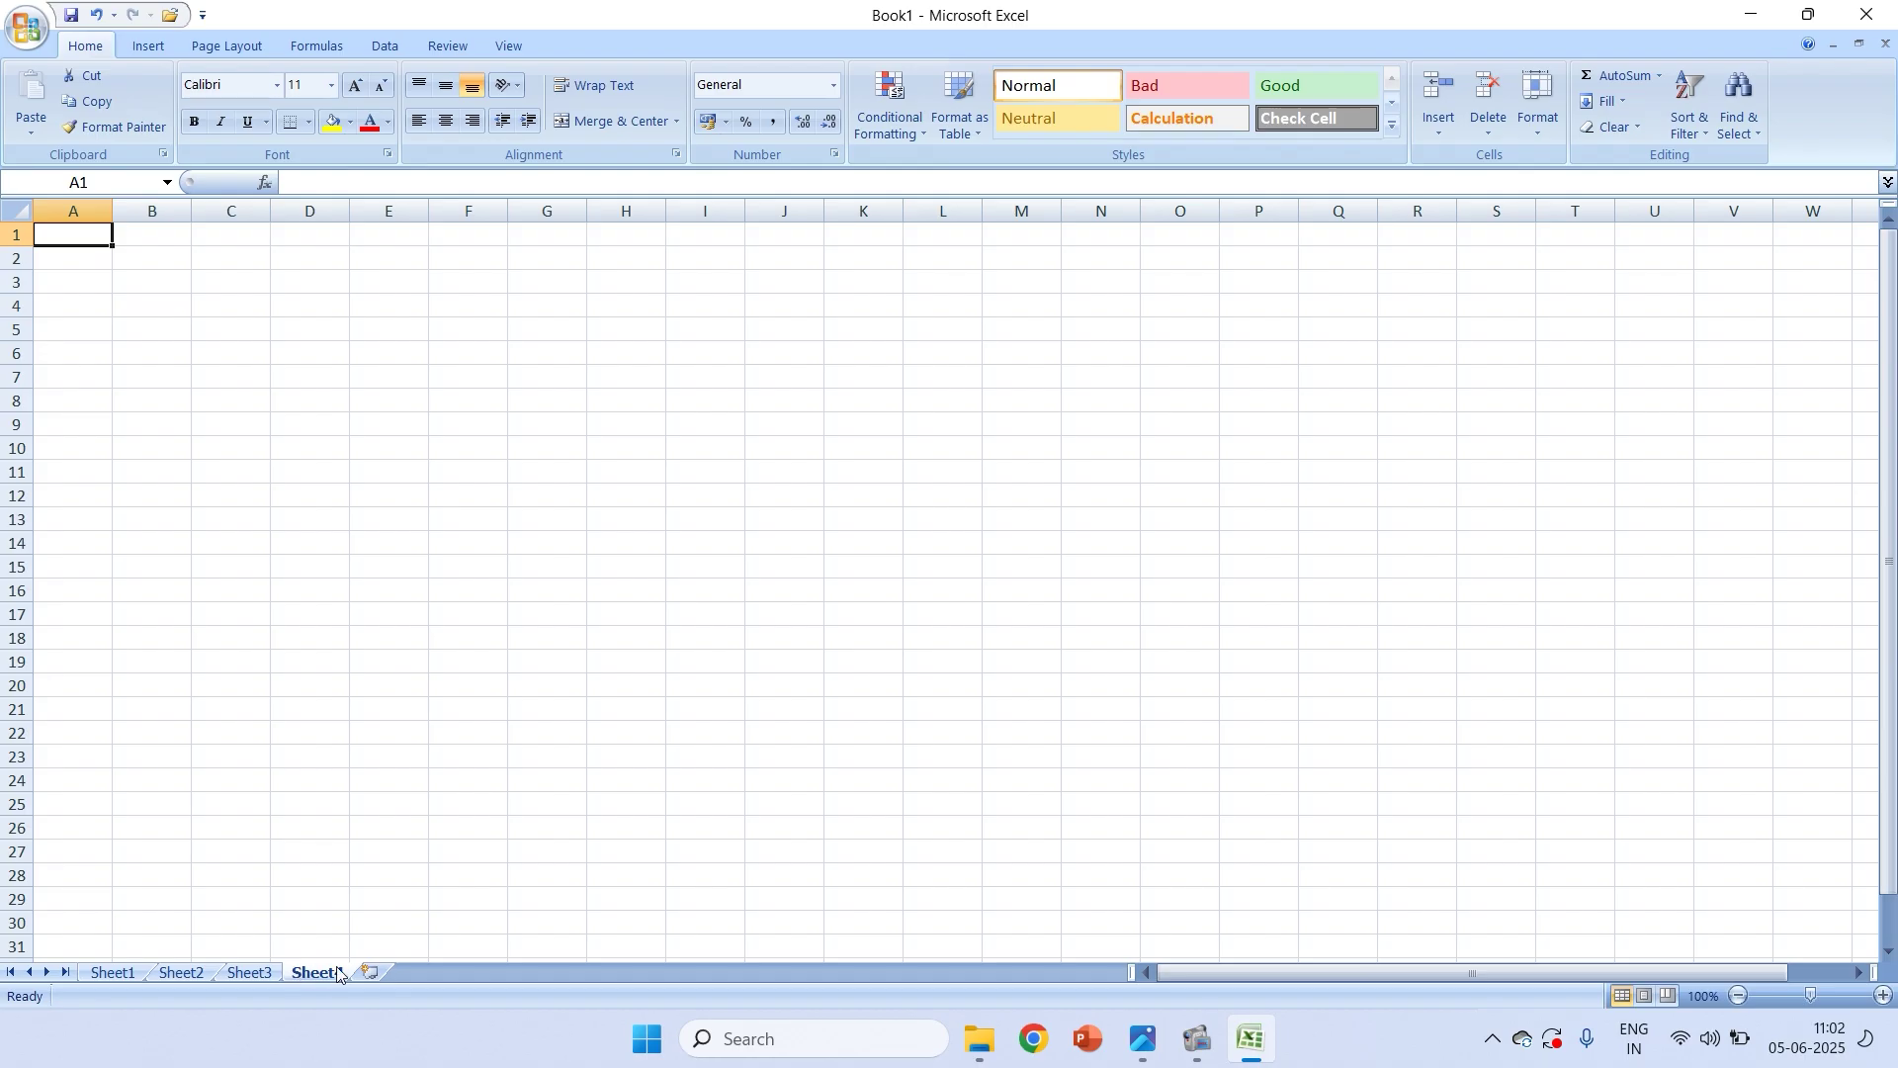
pyautogui.click(370, 973)
pyautogui.click(438, 973)
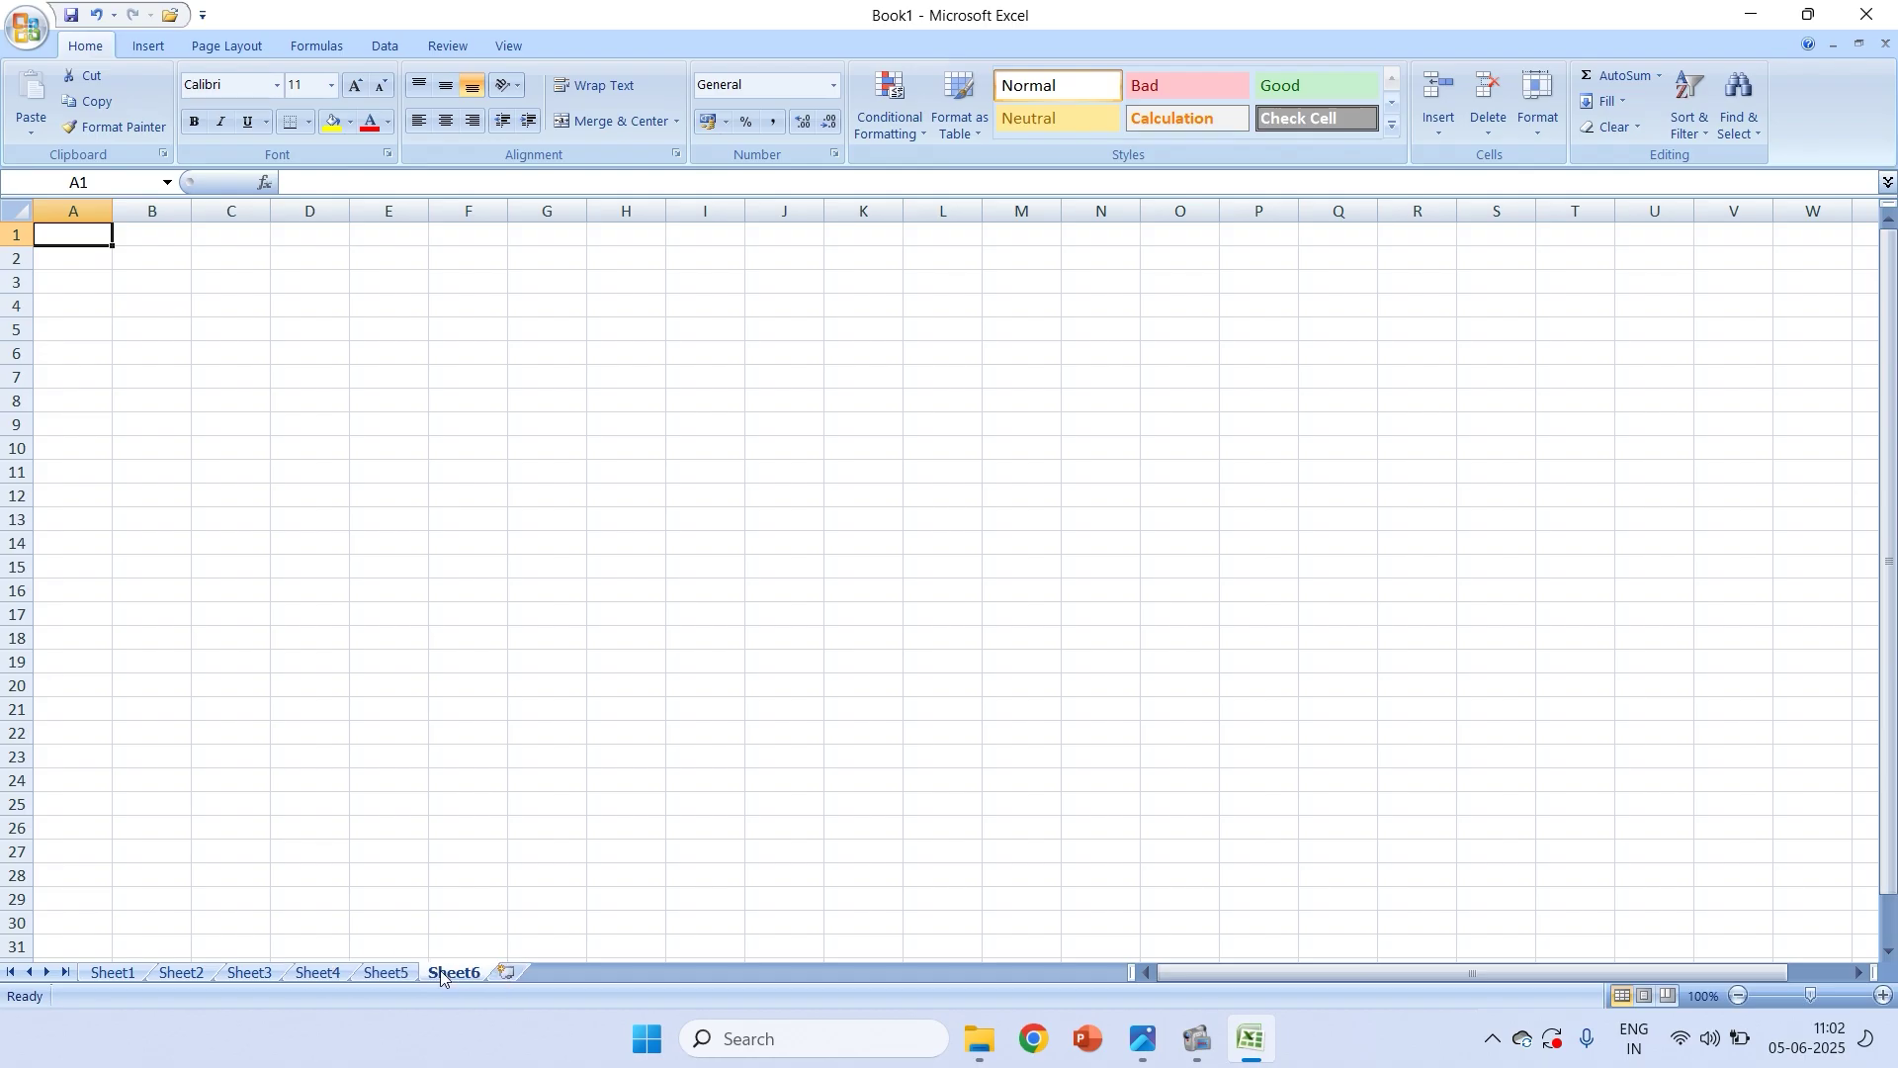
pyautogui.click(127, 976)
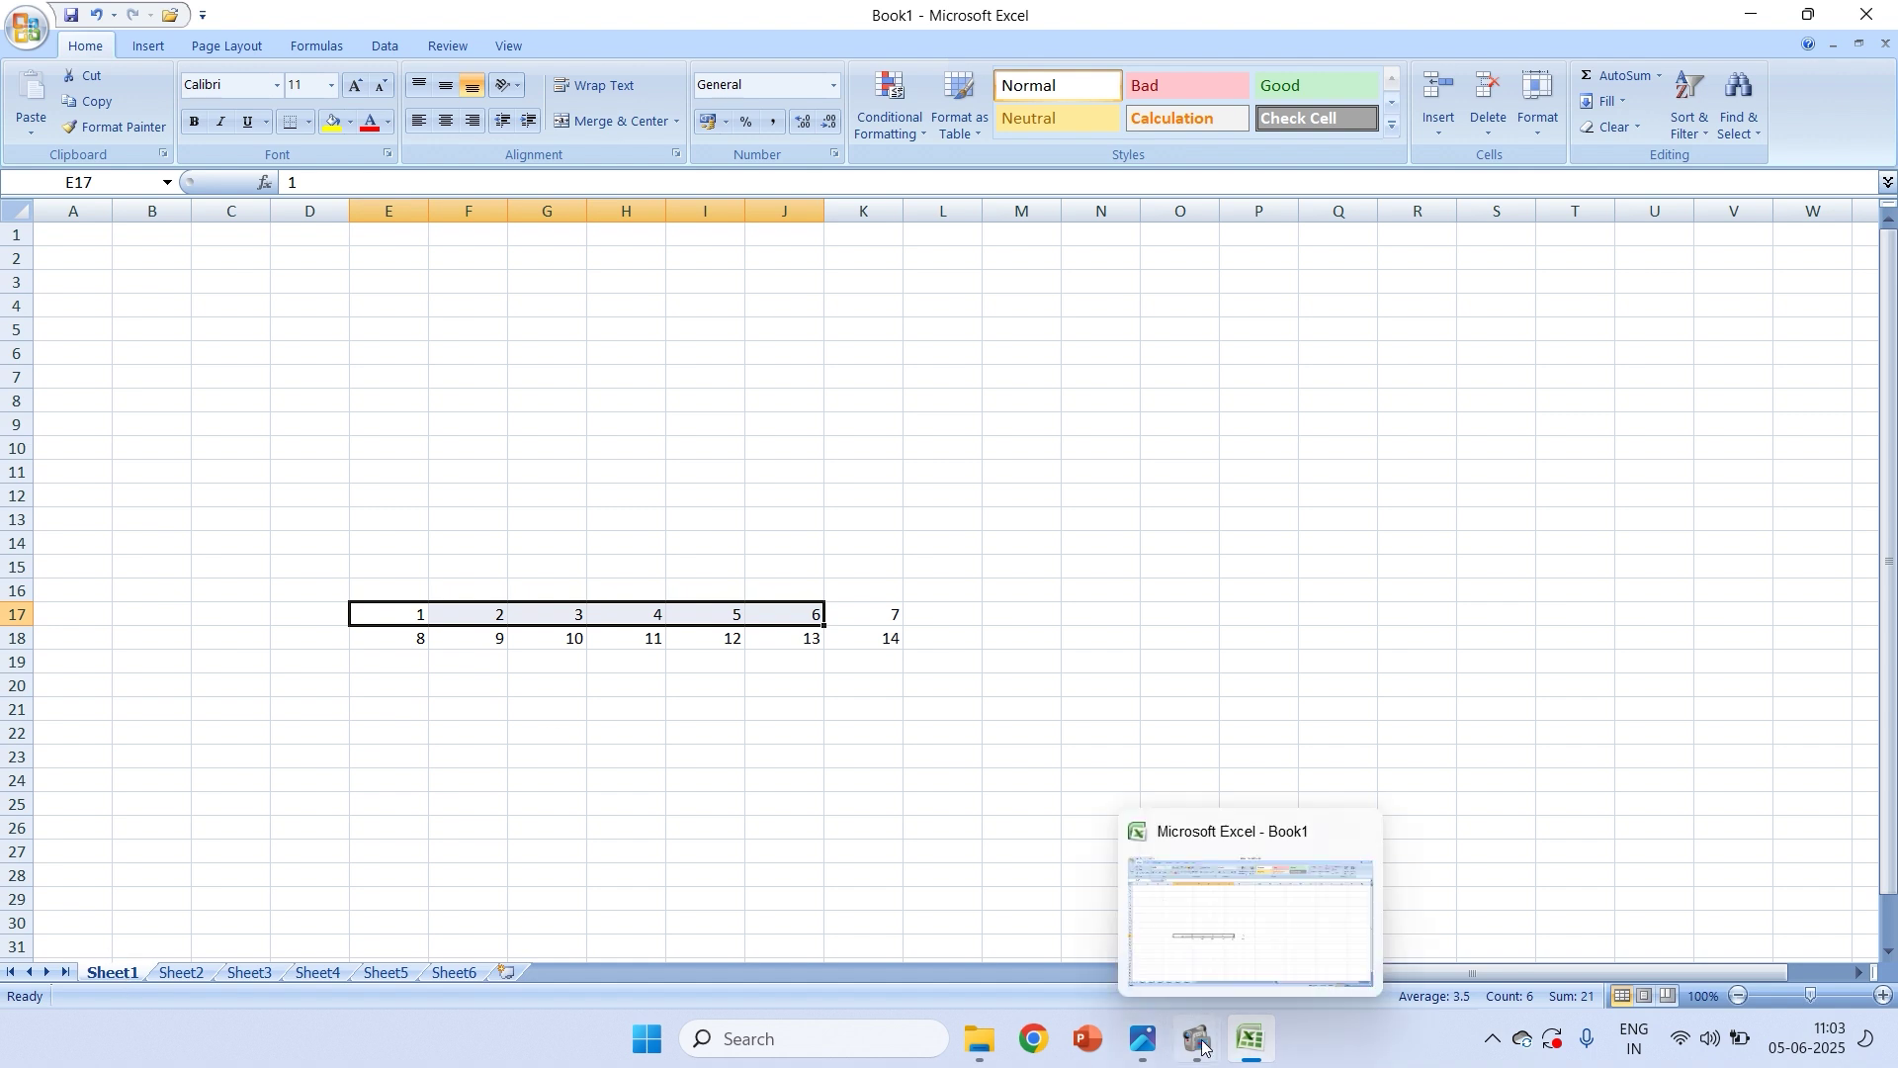
# Switch to the notes image 001.jpg and read the Work Sheet Area line, comparing it with the sheet in Excel
pyautogui.click(1144, 1042)
pyautogui.moveTo(460, 766); pyautogui.dragTo(457, 572)
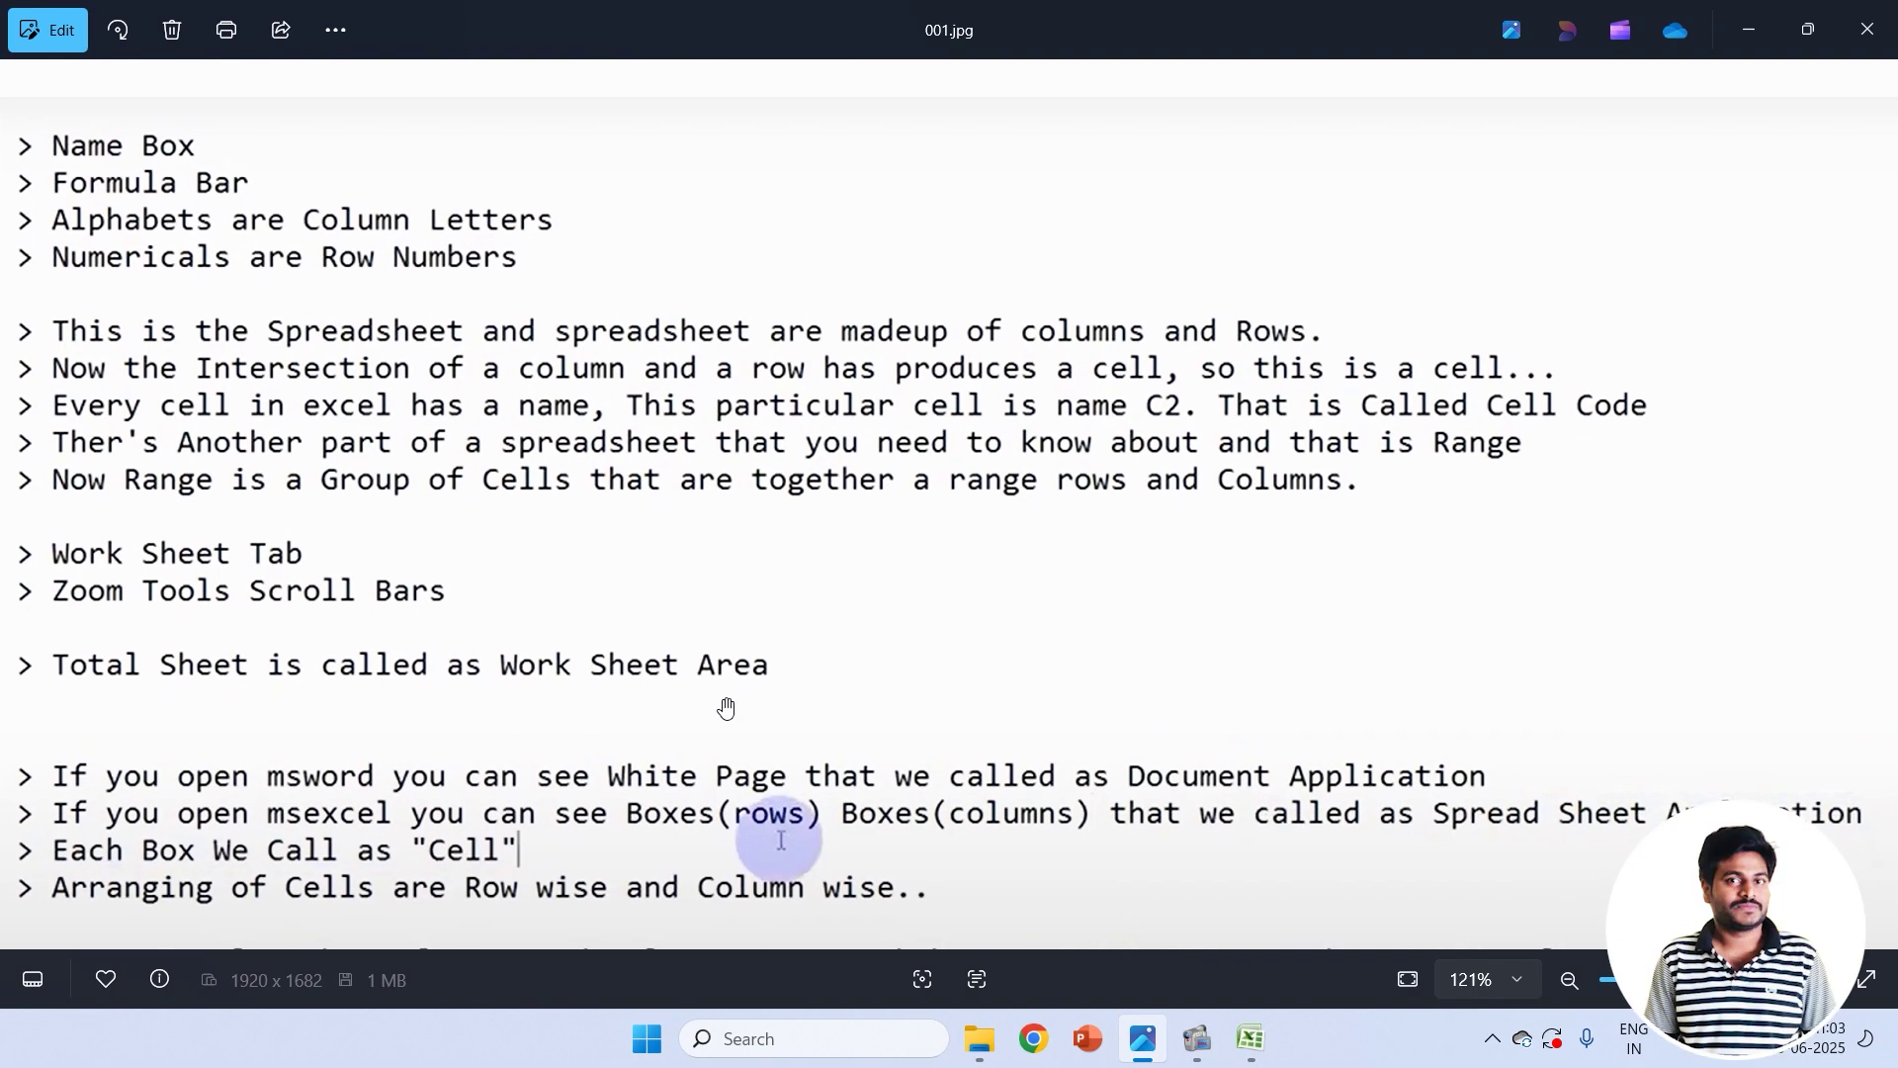
pyautogui.hotkey('alt', 'Tab')
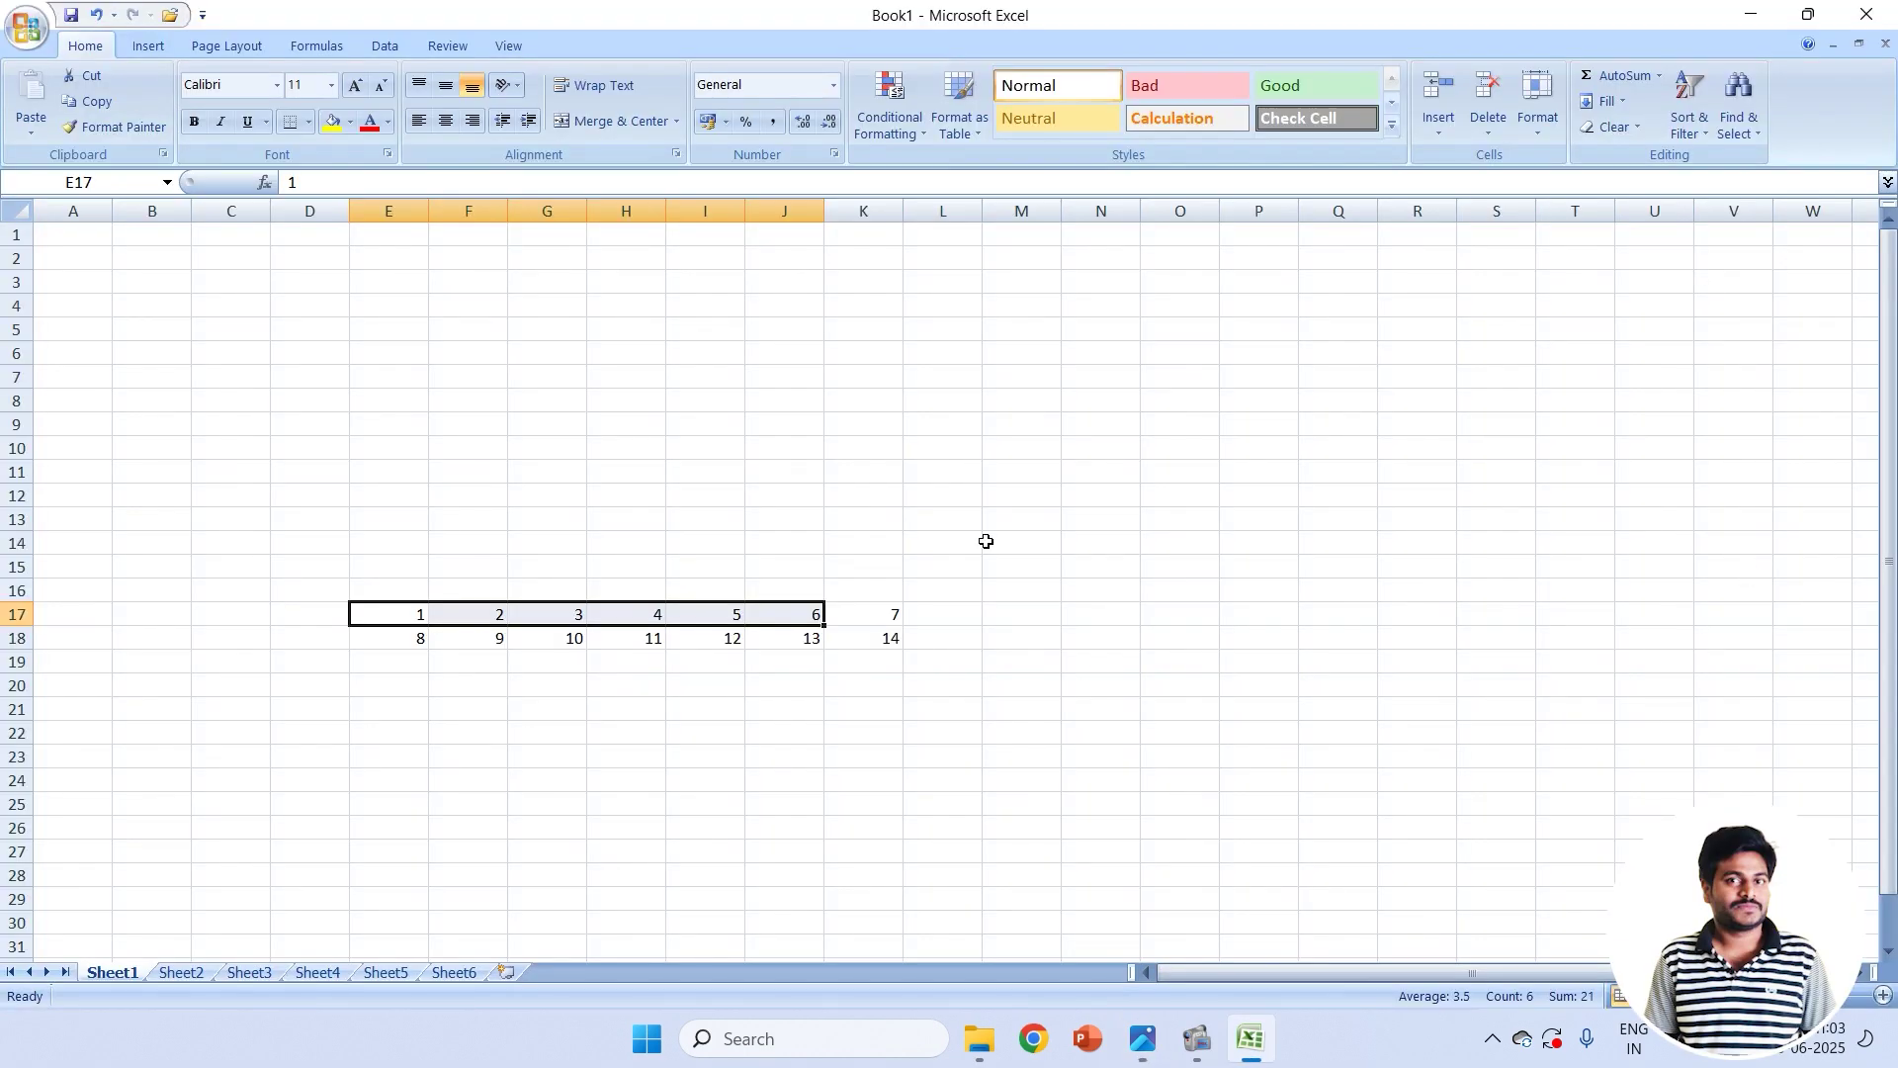
pyautogui.hotkey('alt', 'Tab')
pyautogui.moveTo(388, 774); pyautogui.dragTo(382, 774)
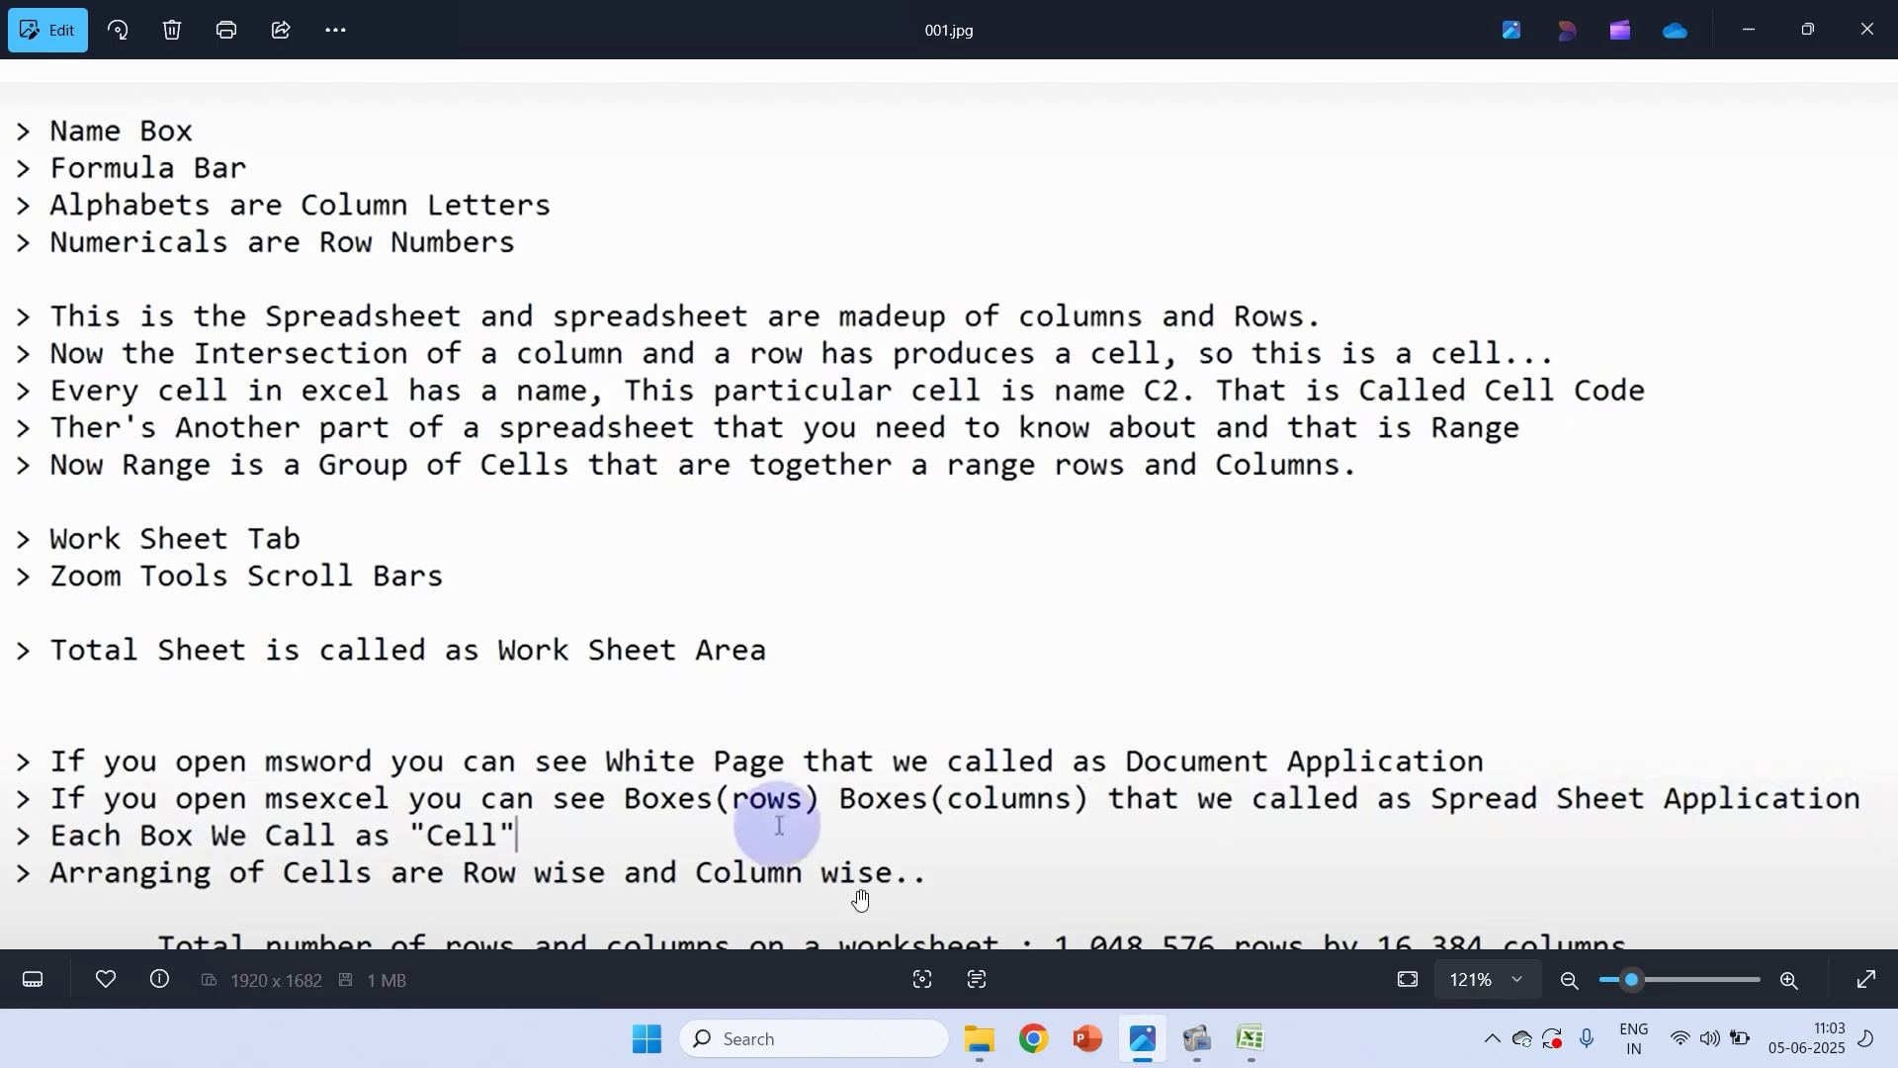
# Examine the notes' lines on cell arrangement and the total number of rows and columns, comparing them with the Excel sheet
pyautogui.scroll(-4, 858, 915)
pyautogui.scroll(3, 860, 889)
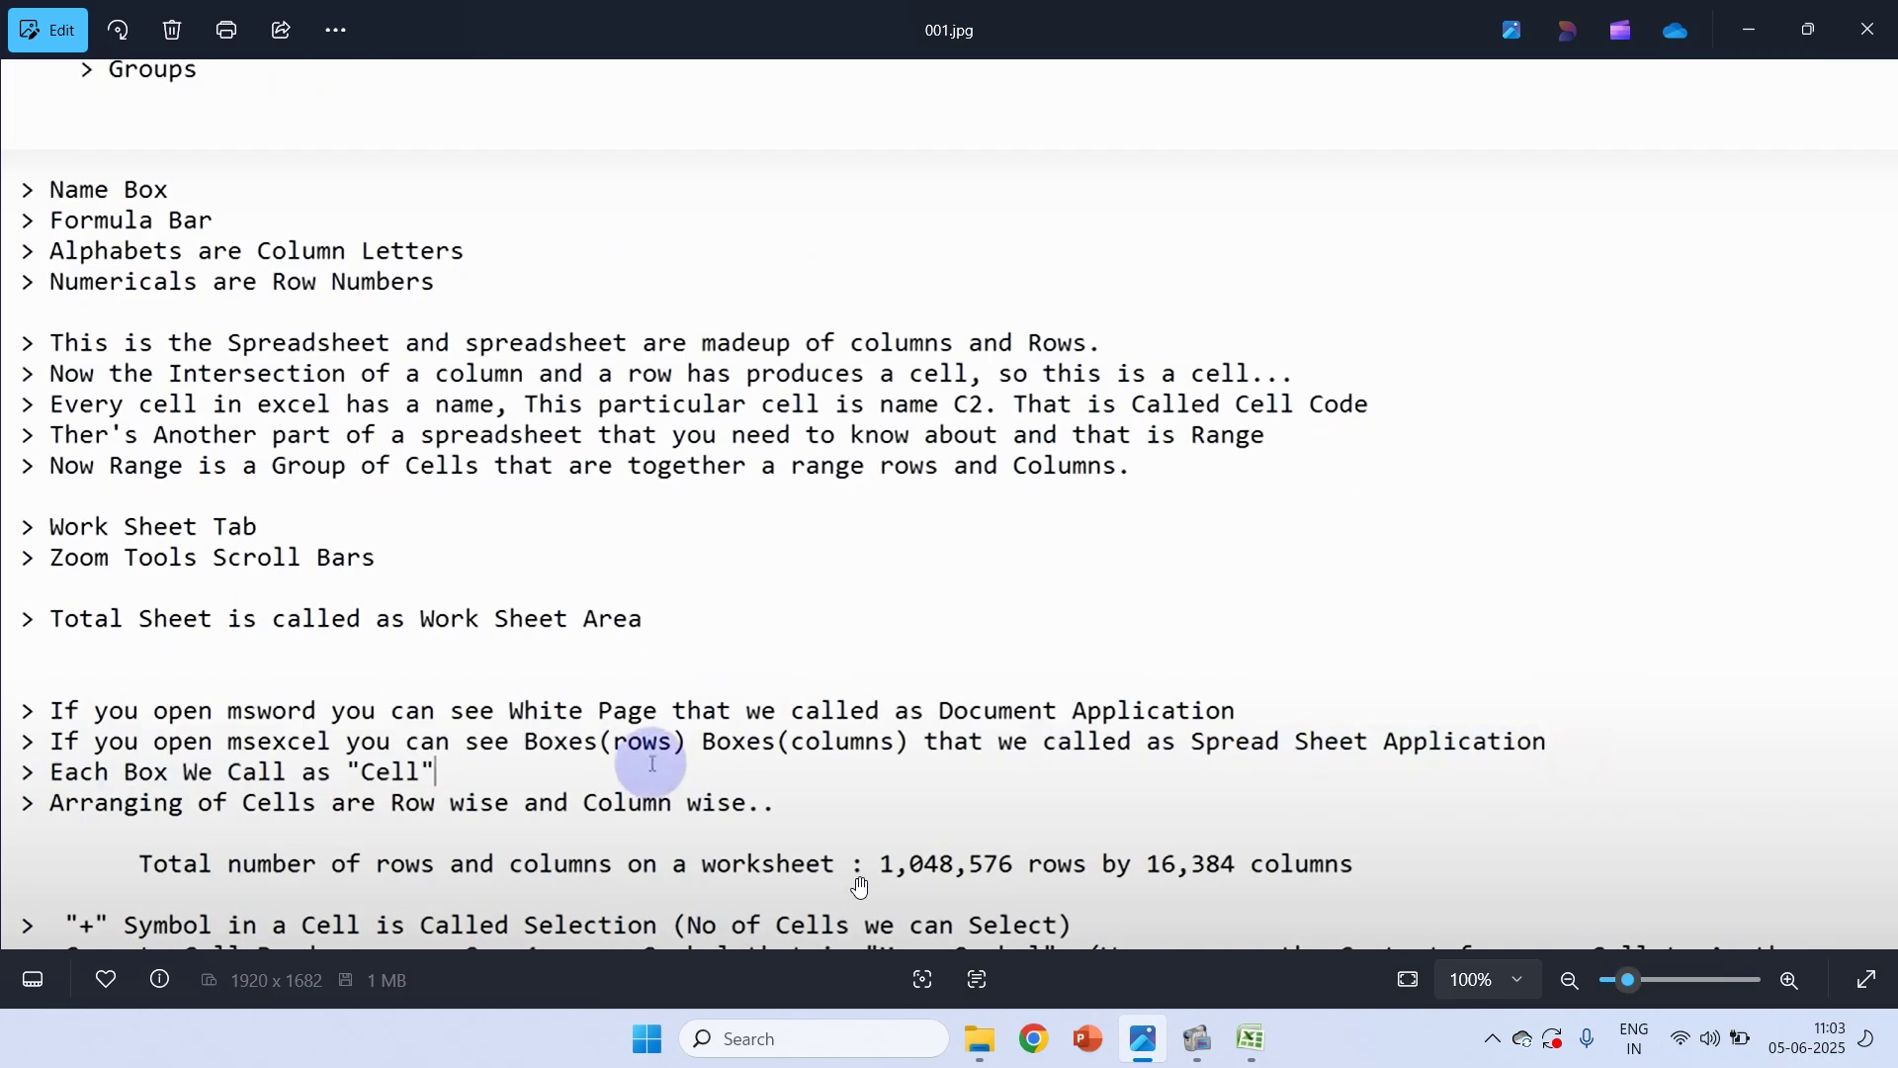
pyautogui.hotkey('alt', 'Tab')
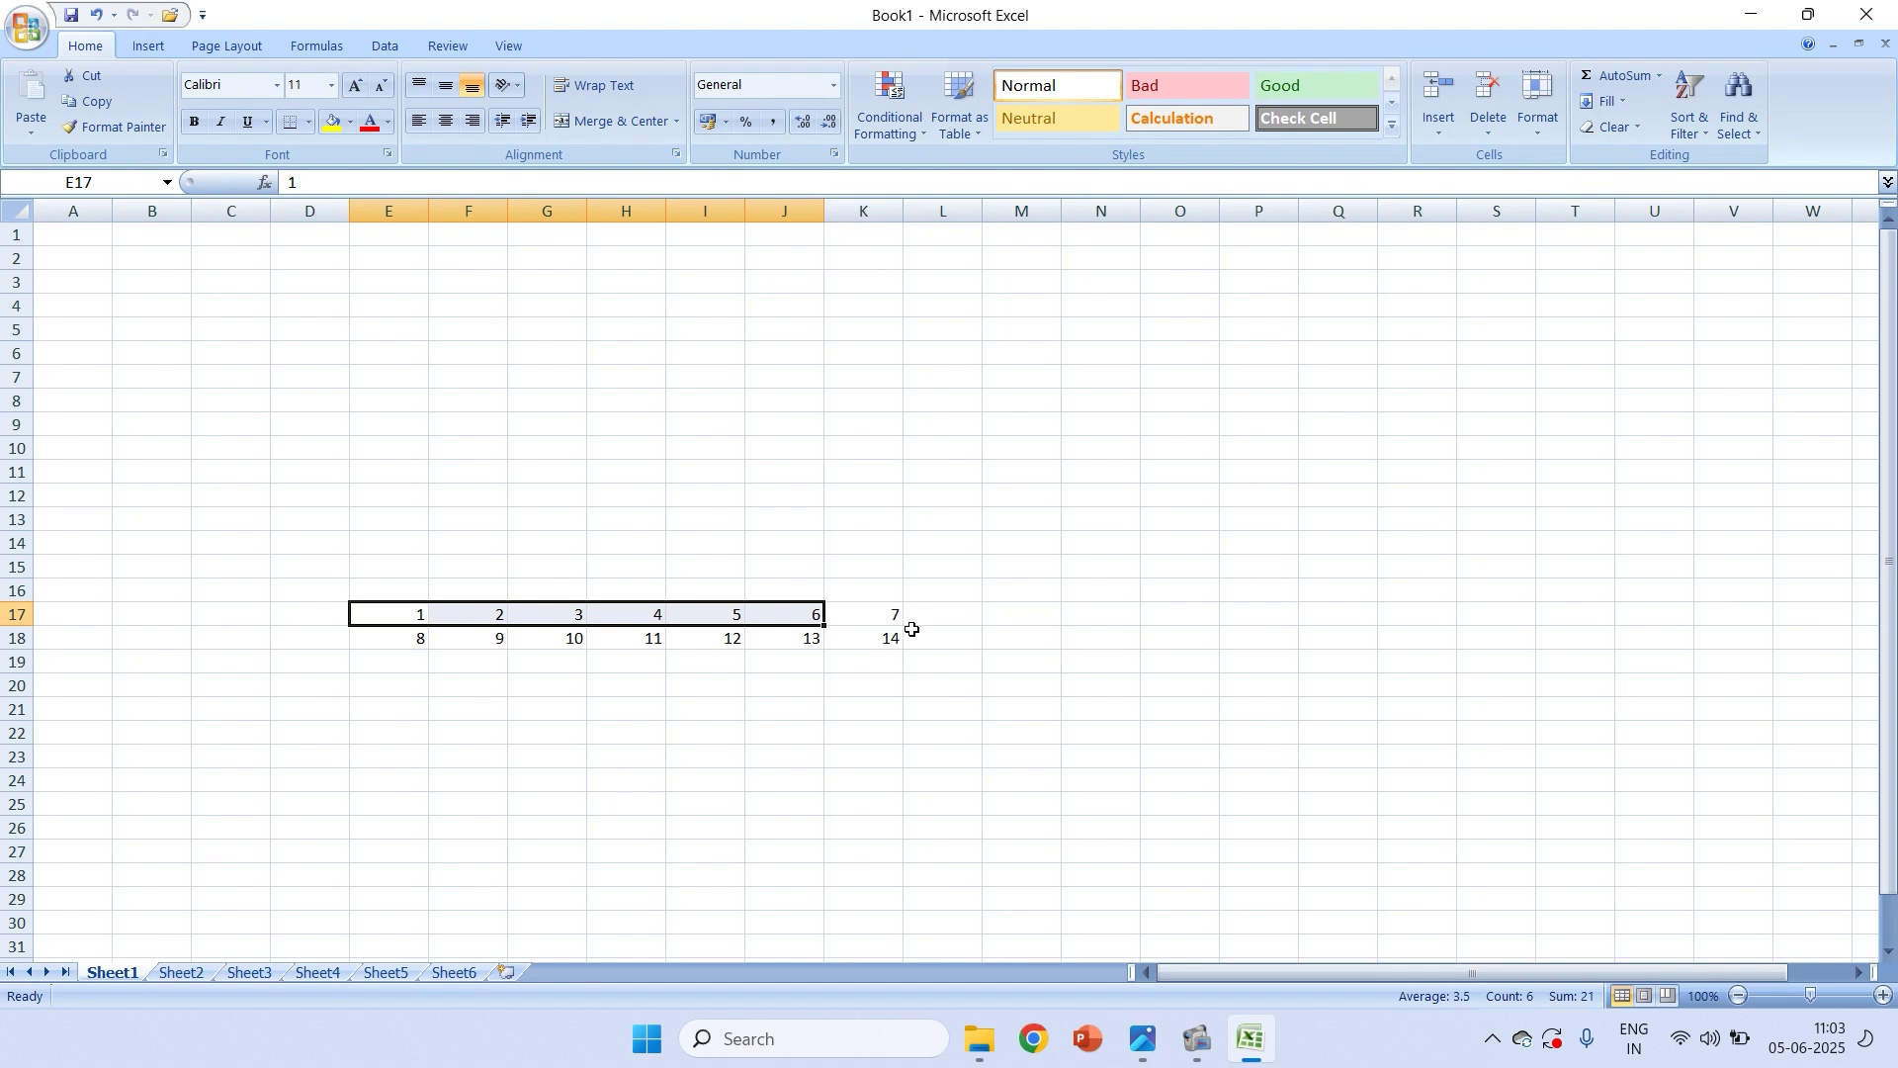
pyautogui.hotkey('alt', 'Tab')
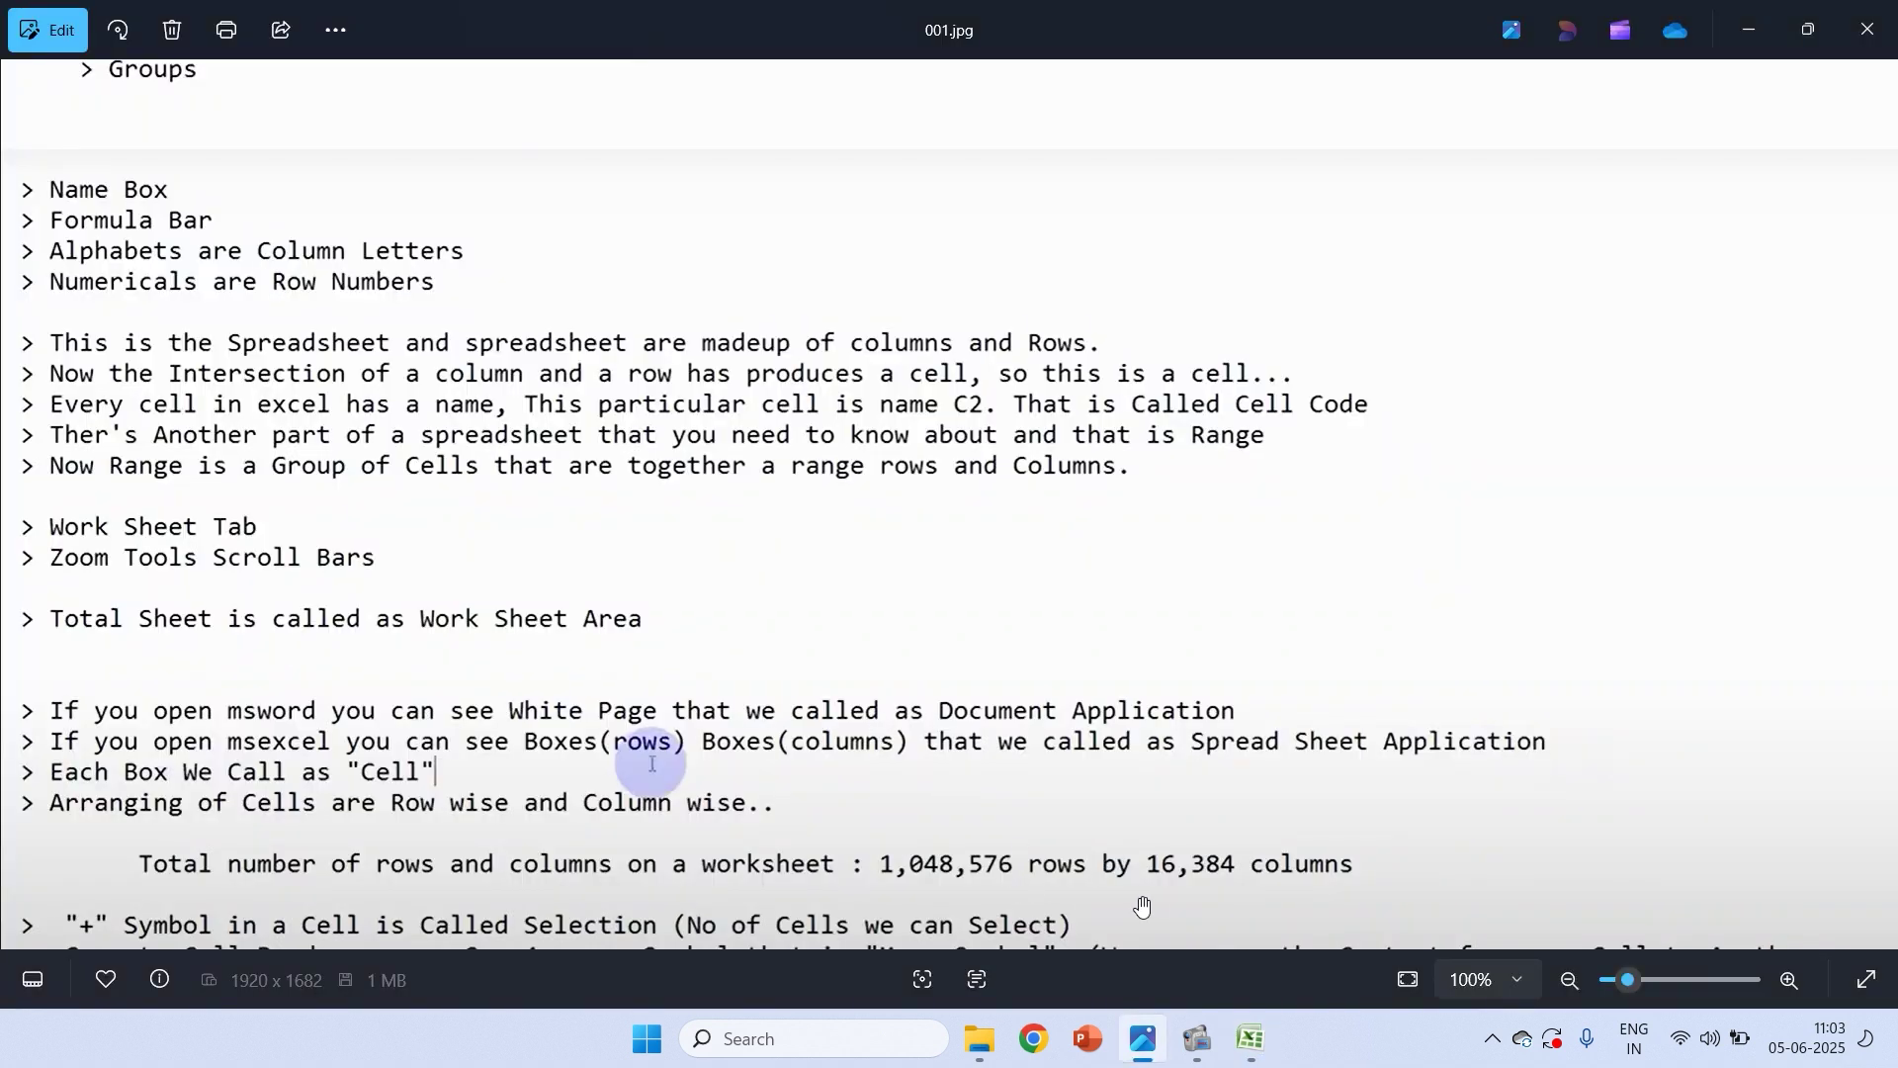
pyautogui.scroll(1, 1142, 900)
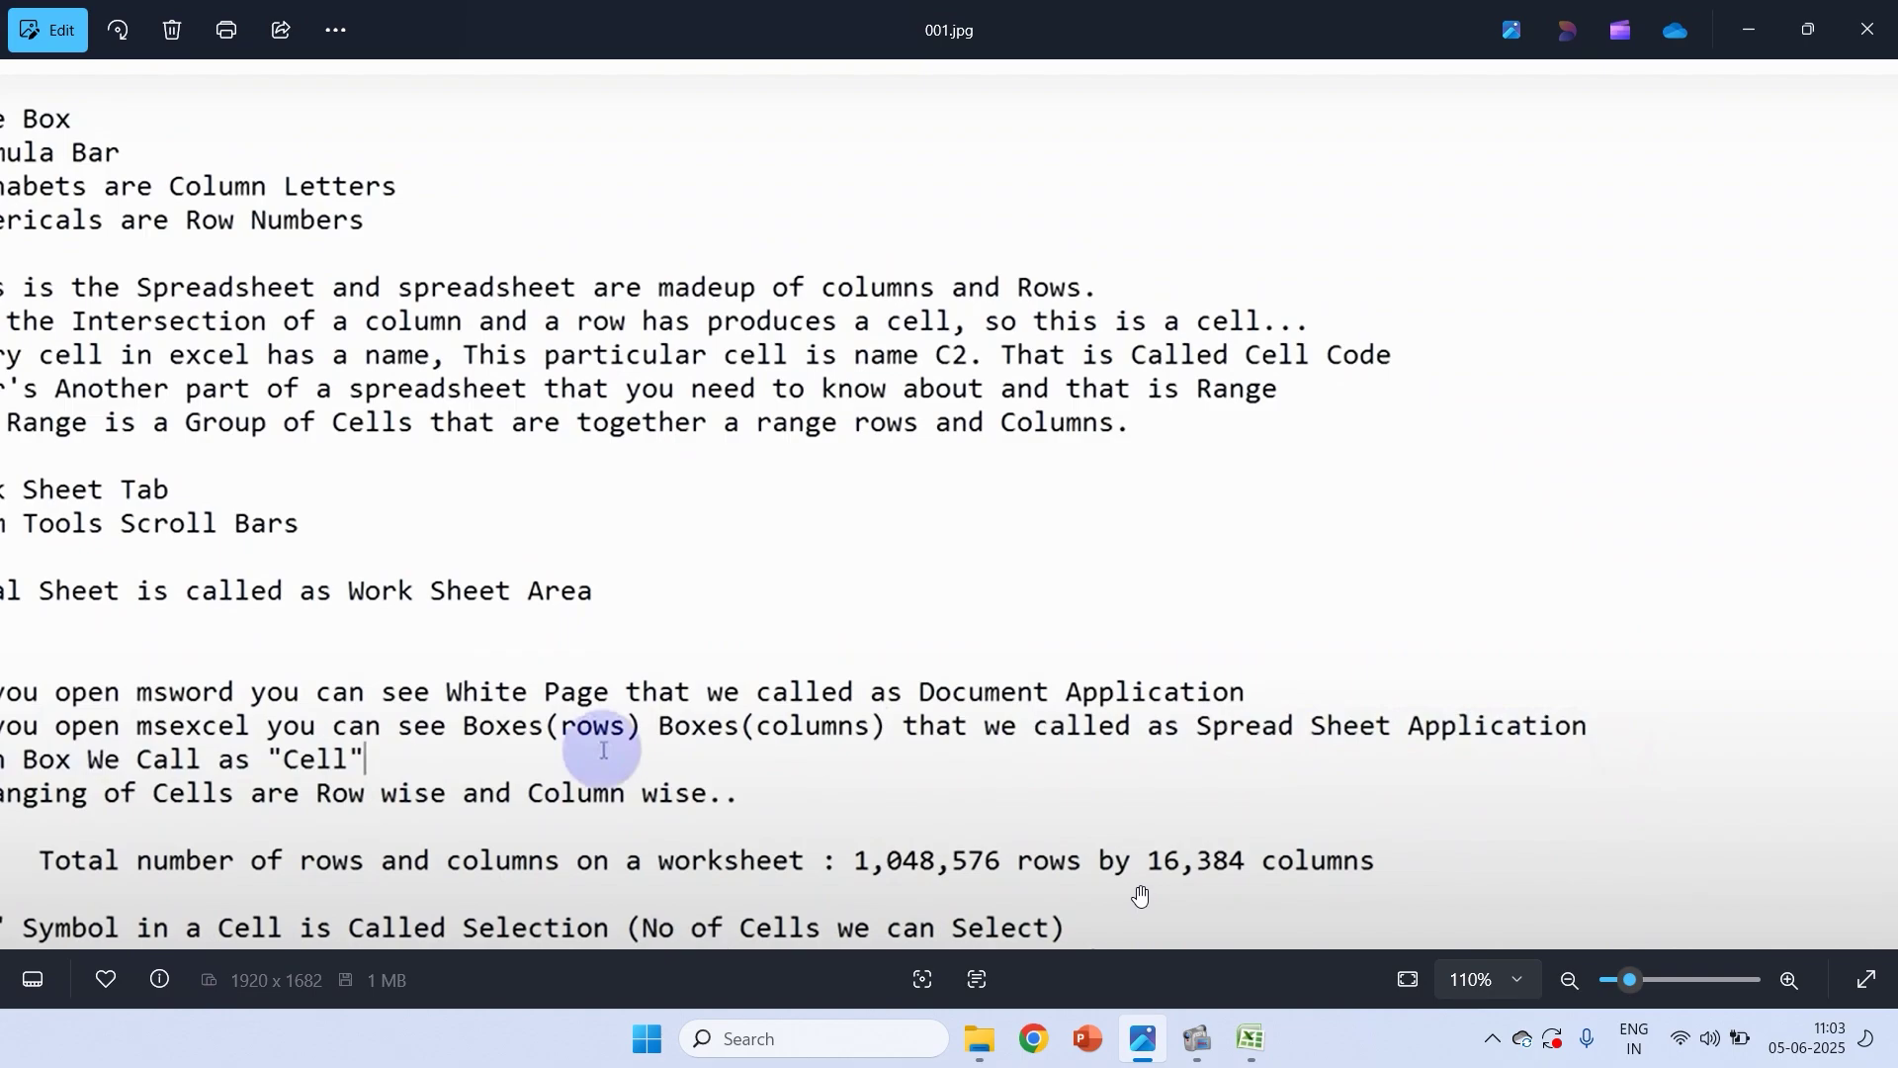
pyautogui.scroll(-1, 1142, 900)
# Switch to Excel and move along row 1 past columns Z and AZ to cell BP1, examining how the column letters continue
pyautogui.hotkey('alt', 'Tab')
pyautogui.click(1066, 842)
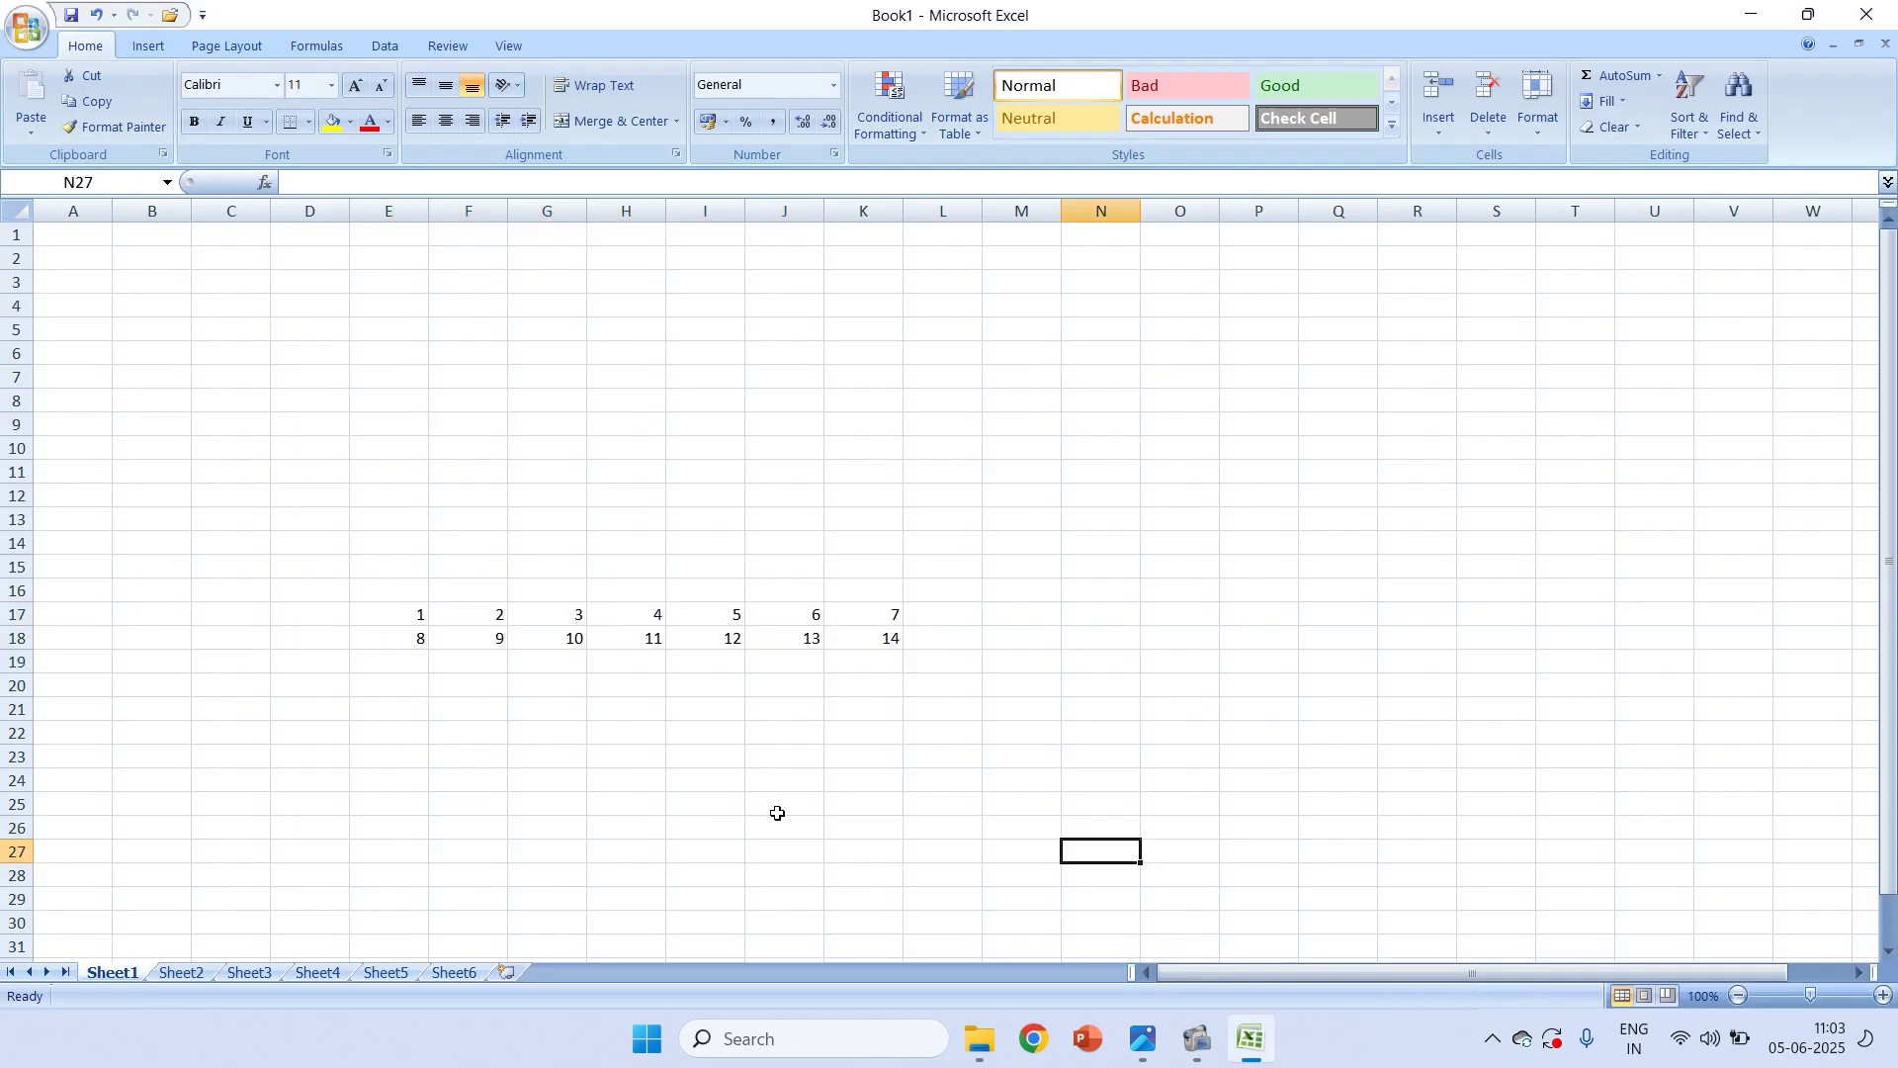
pyautogui.click(96, 235)
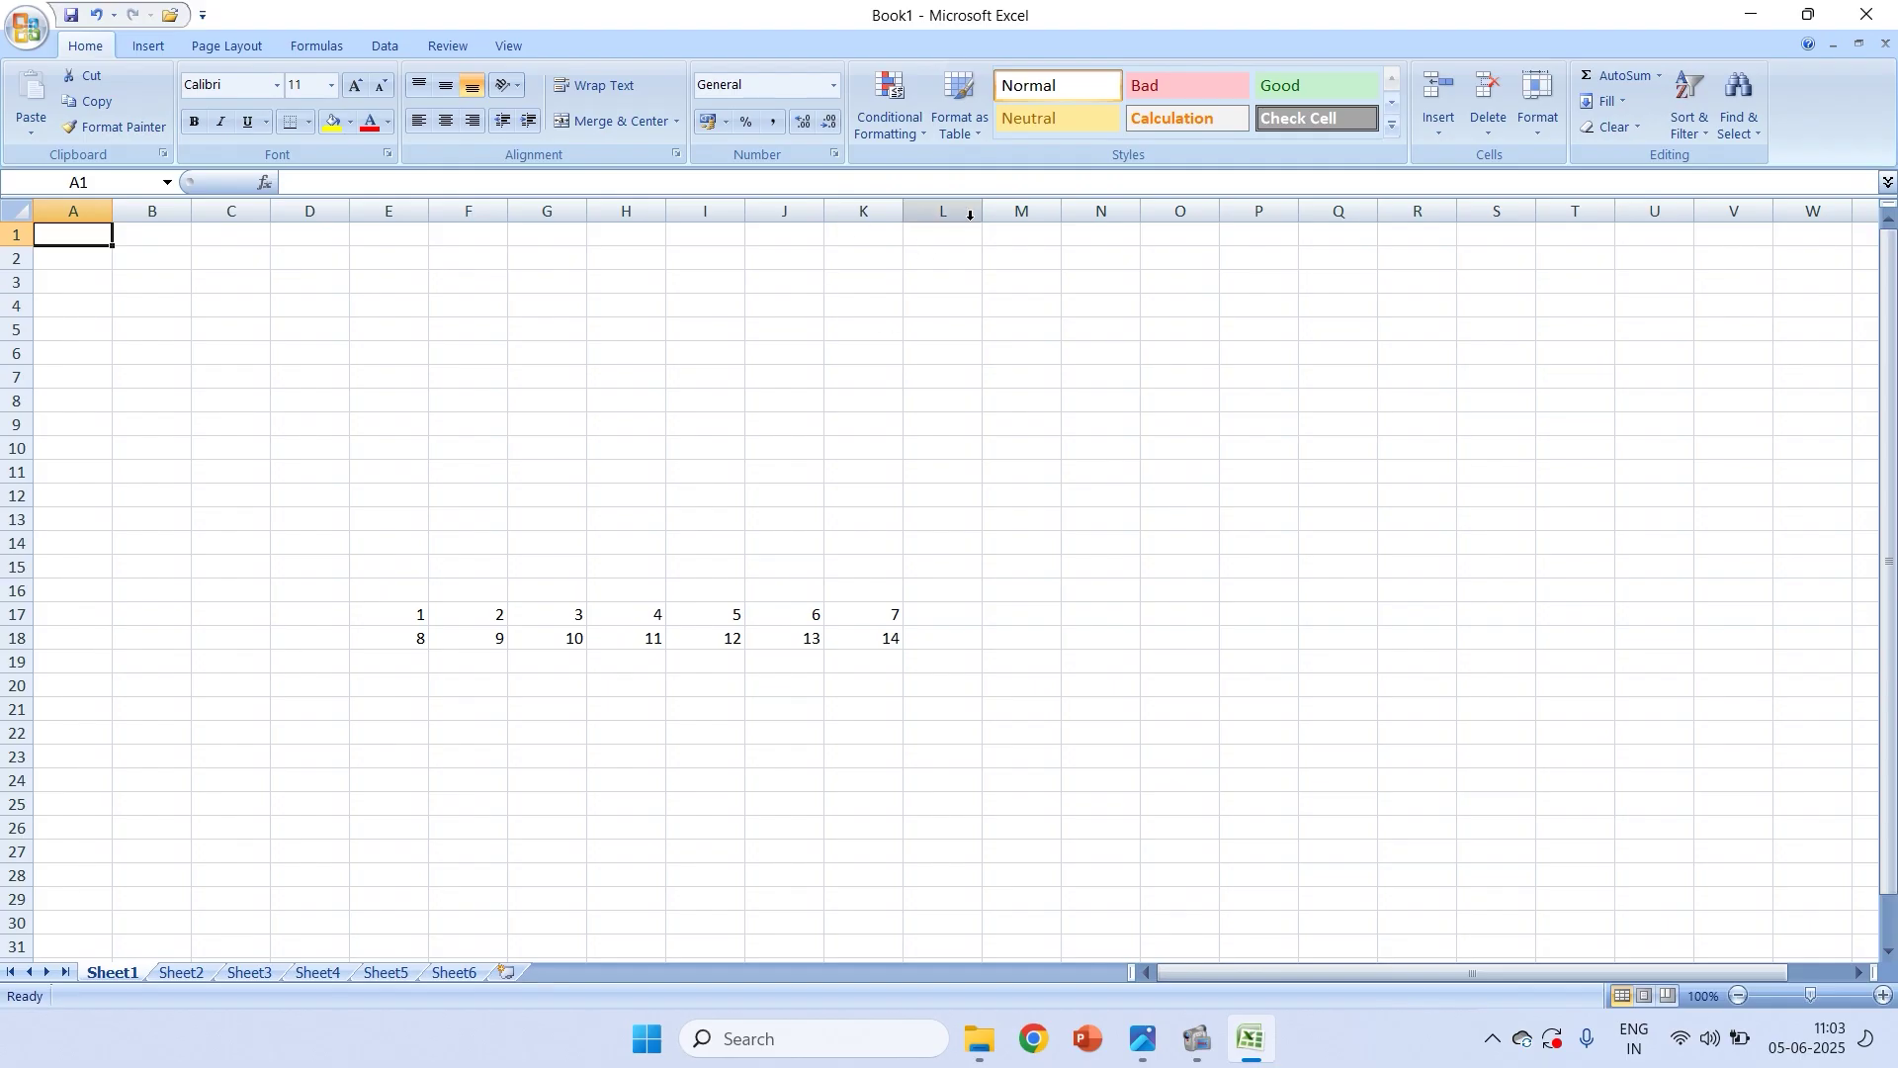
pyautogui.click(1335, 240)
pyautogui.press('Right')
pyautogui.press('Right')
pyautogui.press('Right')
pyautogui.press('Right')
pyautogui.press('Right')
pyautogui.press('Right')
pyautogui.press('Right')
pyautogui.press('Right')
pyautogui.press('Right')
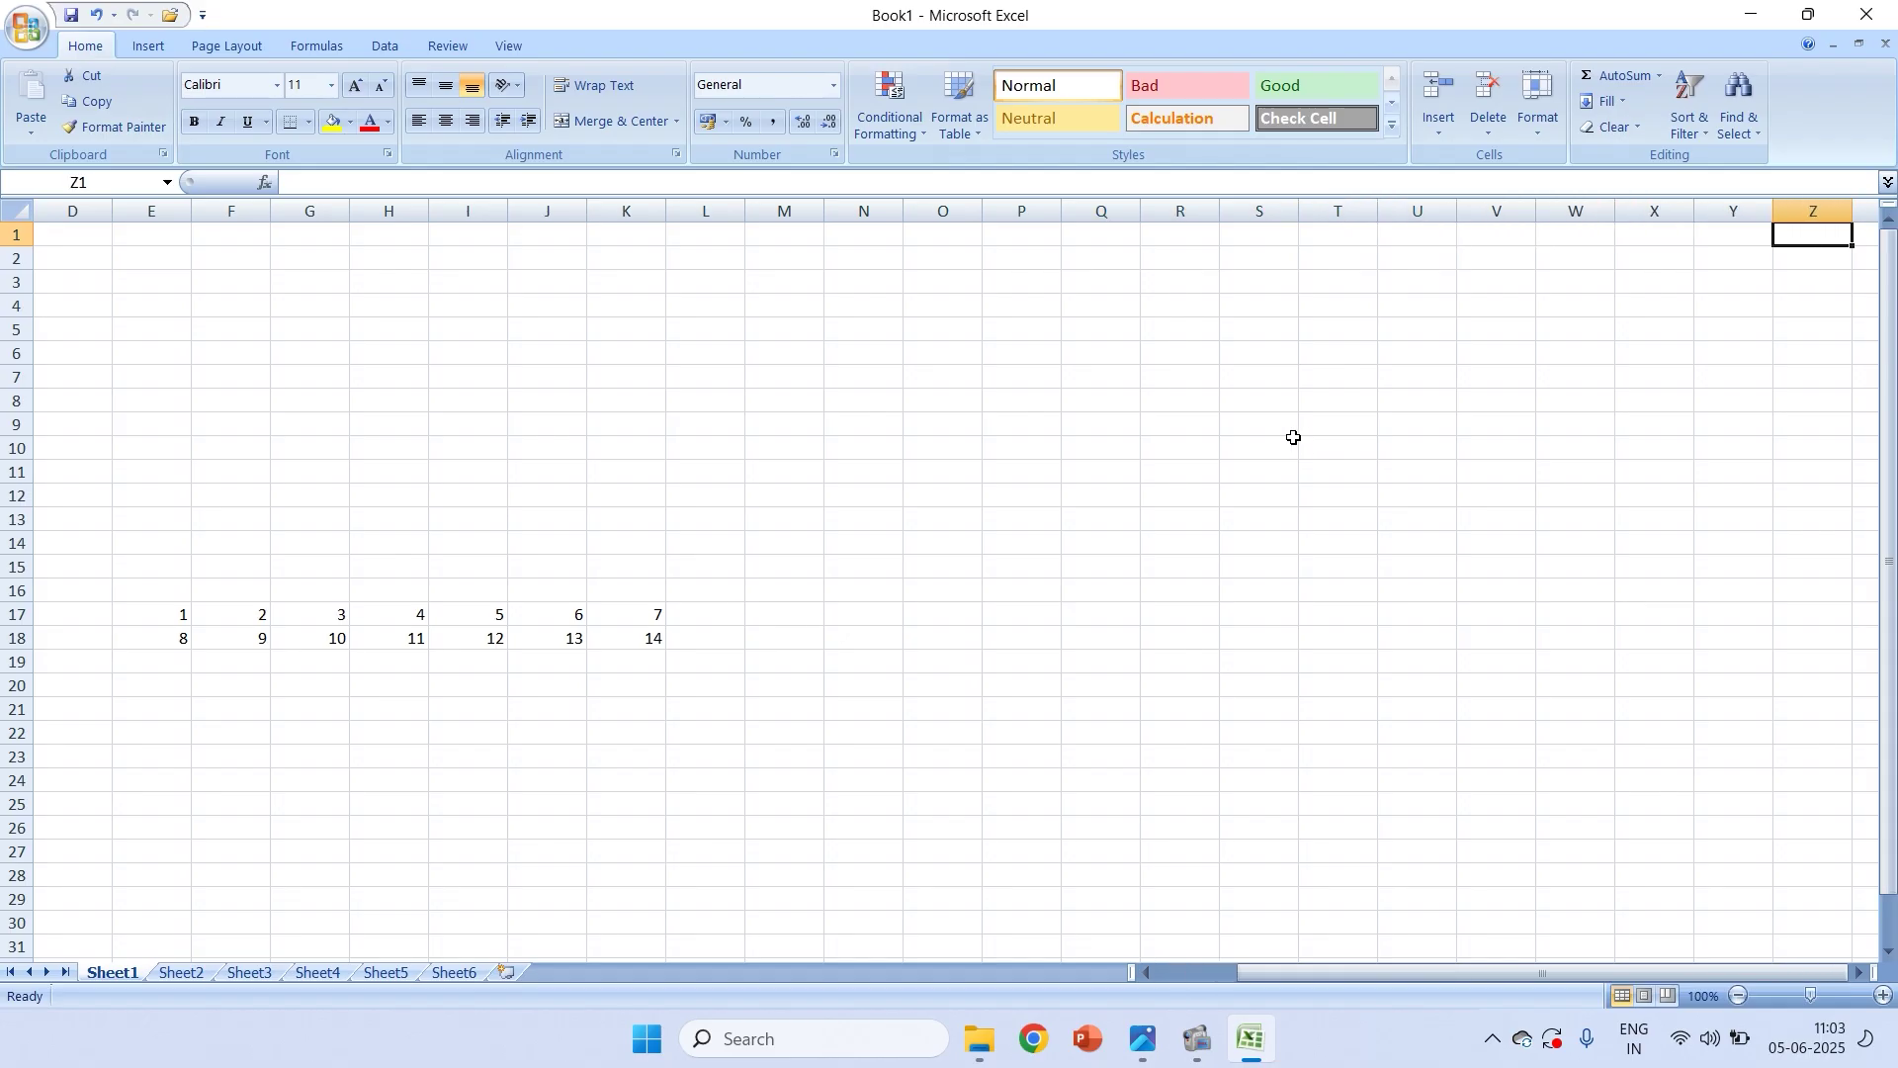
pyautogui.press('Right')
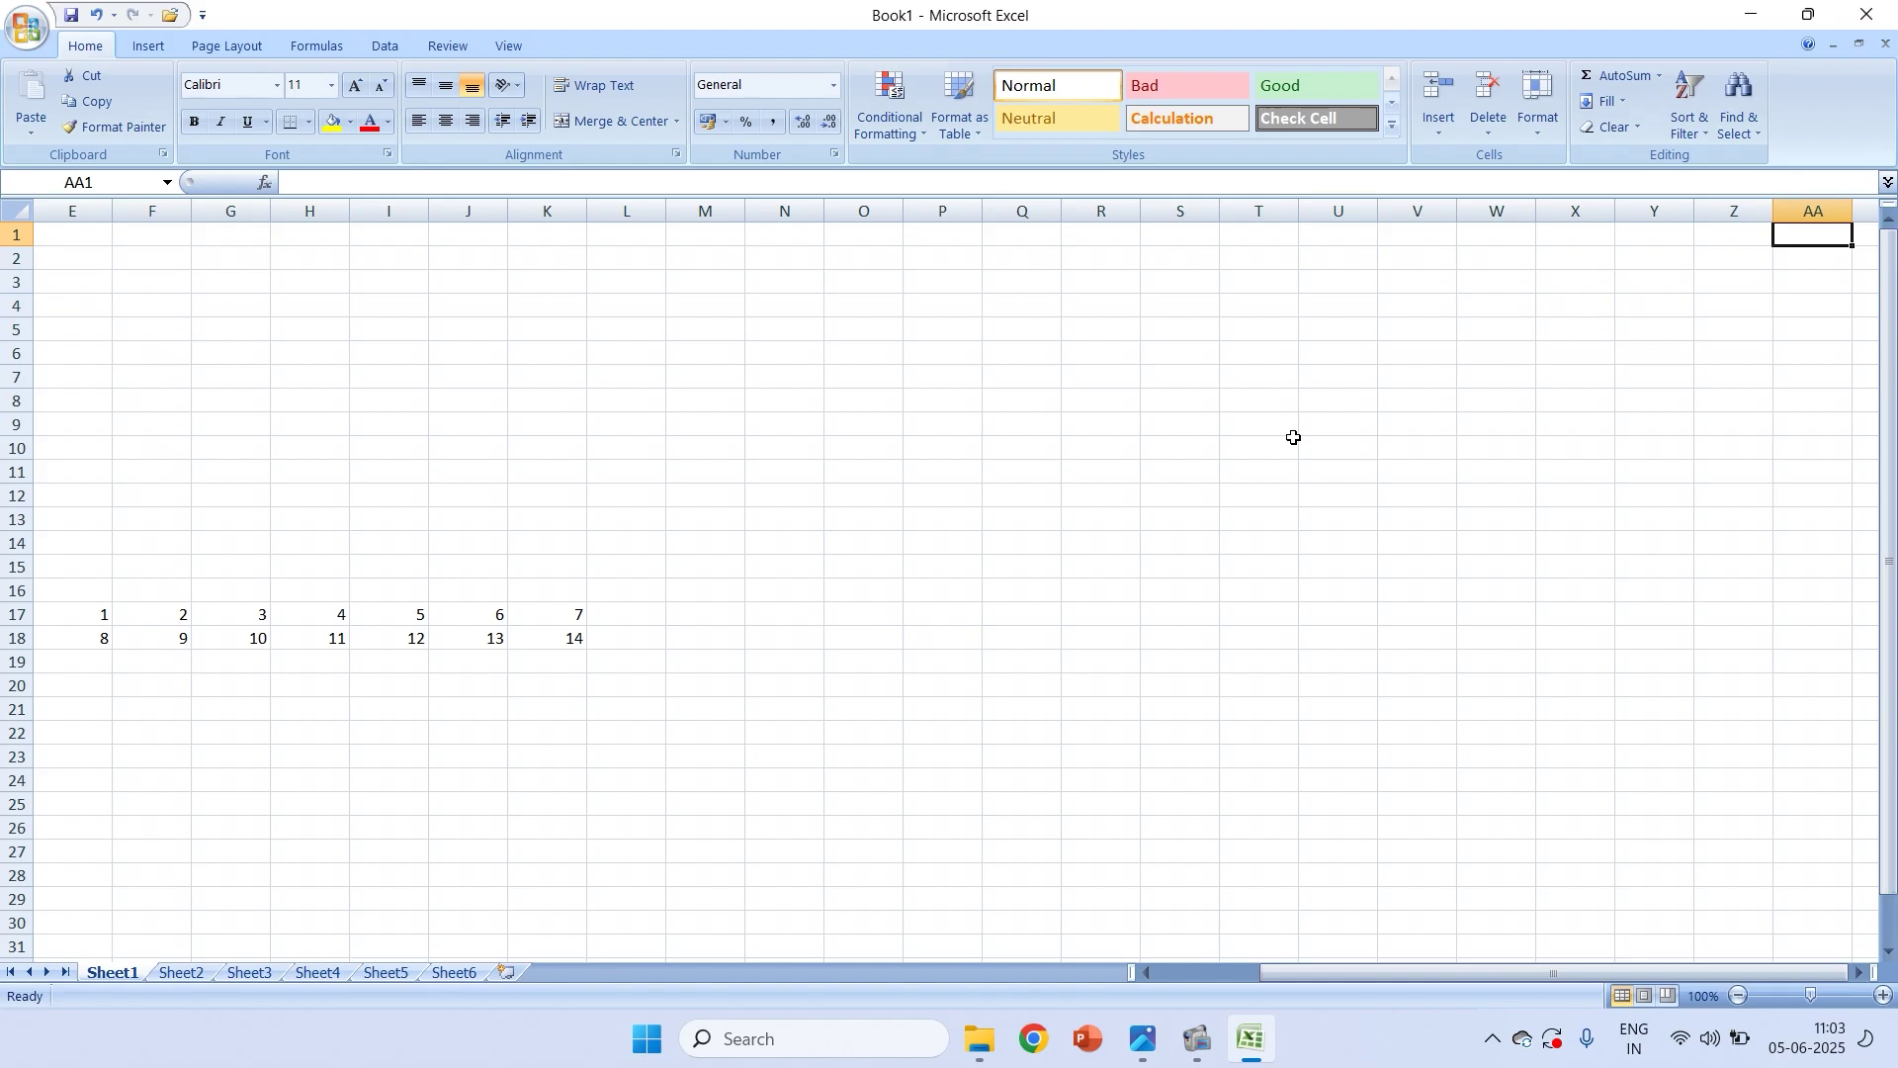
pyautogui.press('Right')
pyautogui.press('Right')
pyautogui.press('Right')
pyautogui.press('Right')
pyautogui.press('Right')
pyautogui.press('Right')
pyautogui.press('Right')
pyautogui.press('Right')
pyautogui.press('Right')
pyautogui.press('Right')
pyautogui.press('Right')
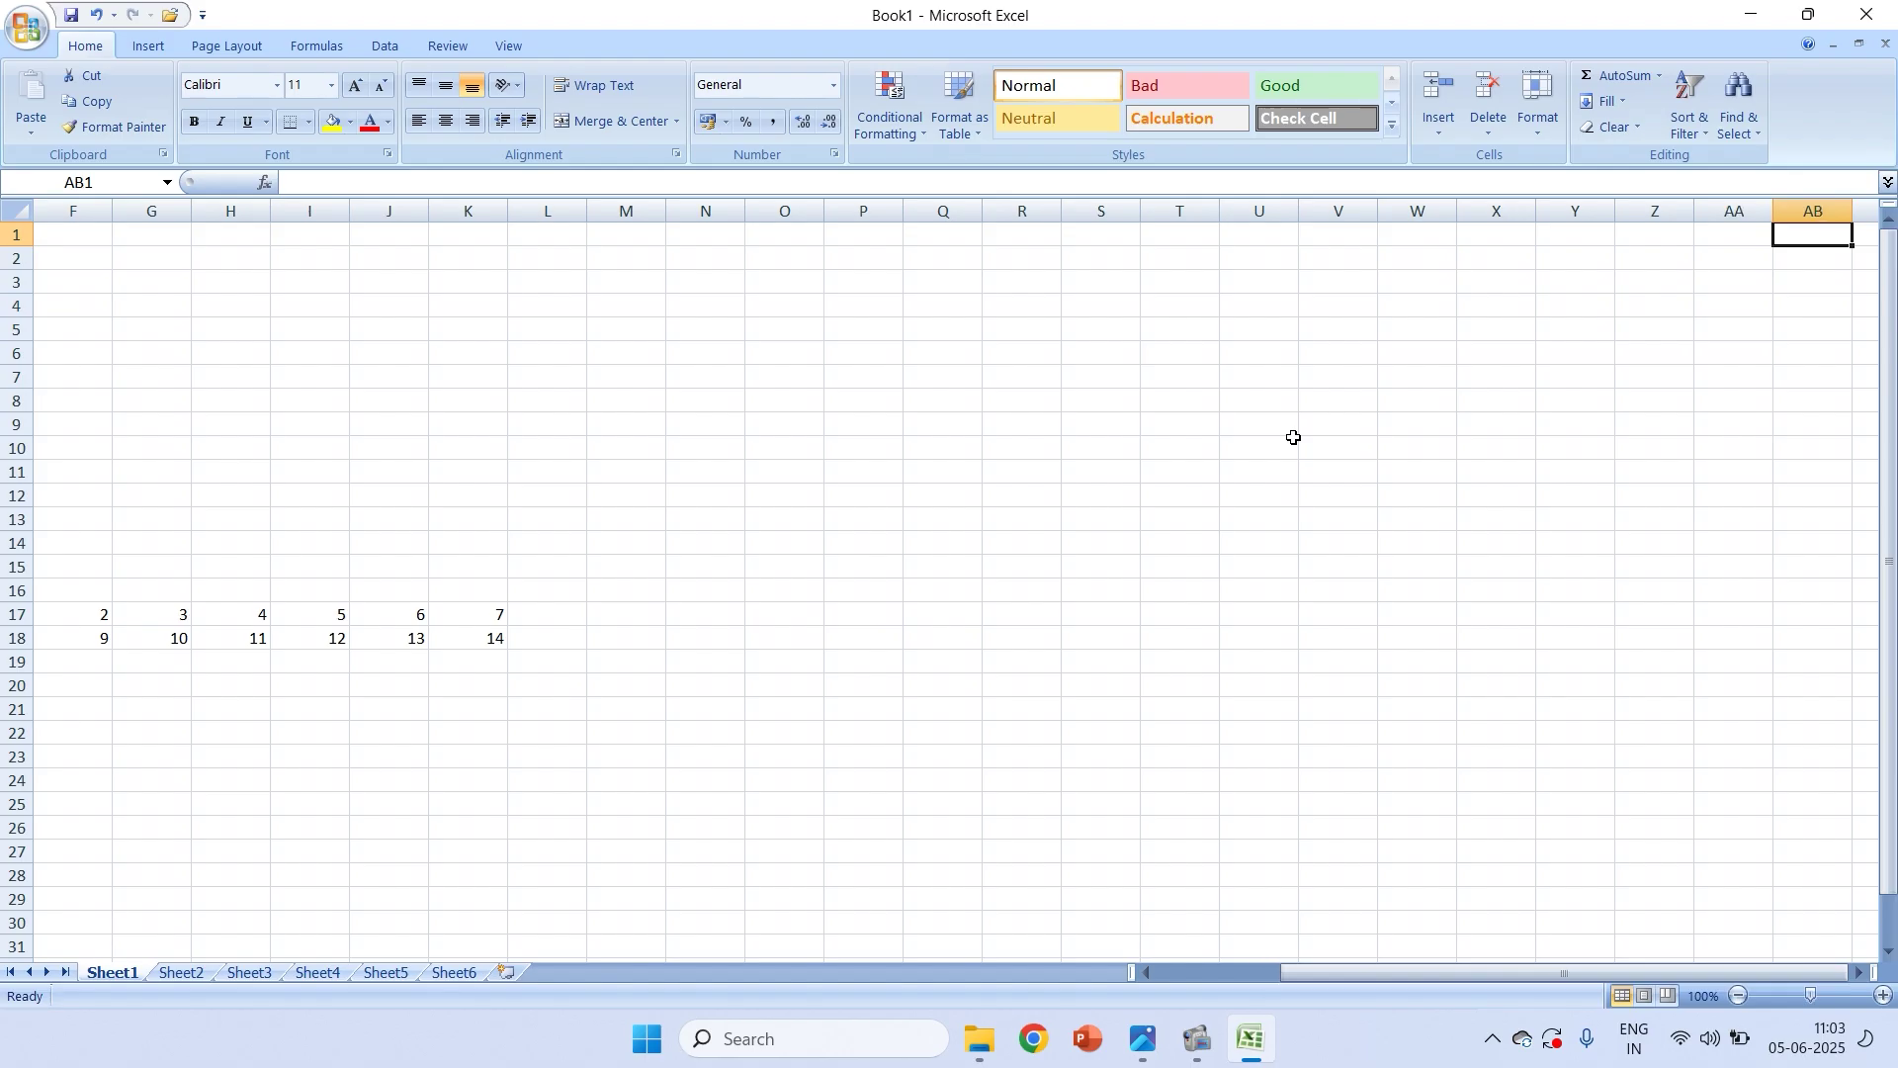
pyautogui.press('Right')
pyautogui.press('Right')
pyautogui.press('Right')
pyautogui.press('Right')
pyautogui.press('Right')
pyautogui.press('Right')
pyautogui.press('Right')
pyautogui.press('Right')
pyautogui.press('Right')
pyautogui.press('Right')
pyautogui.press('Right')
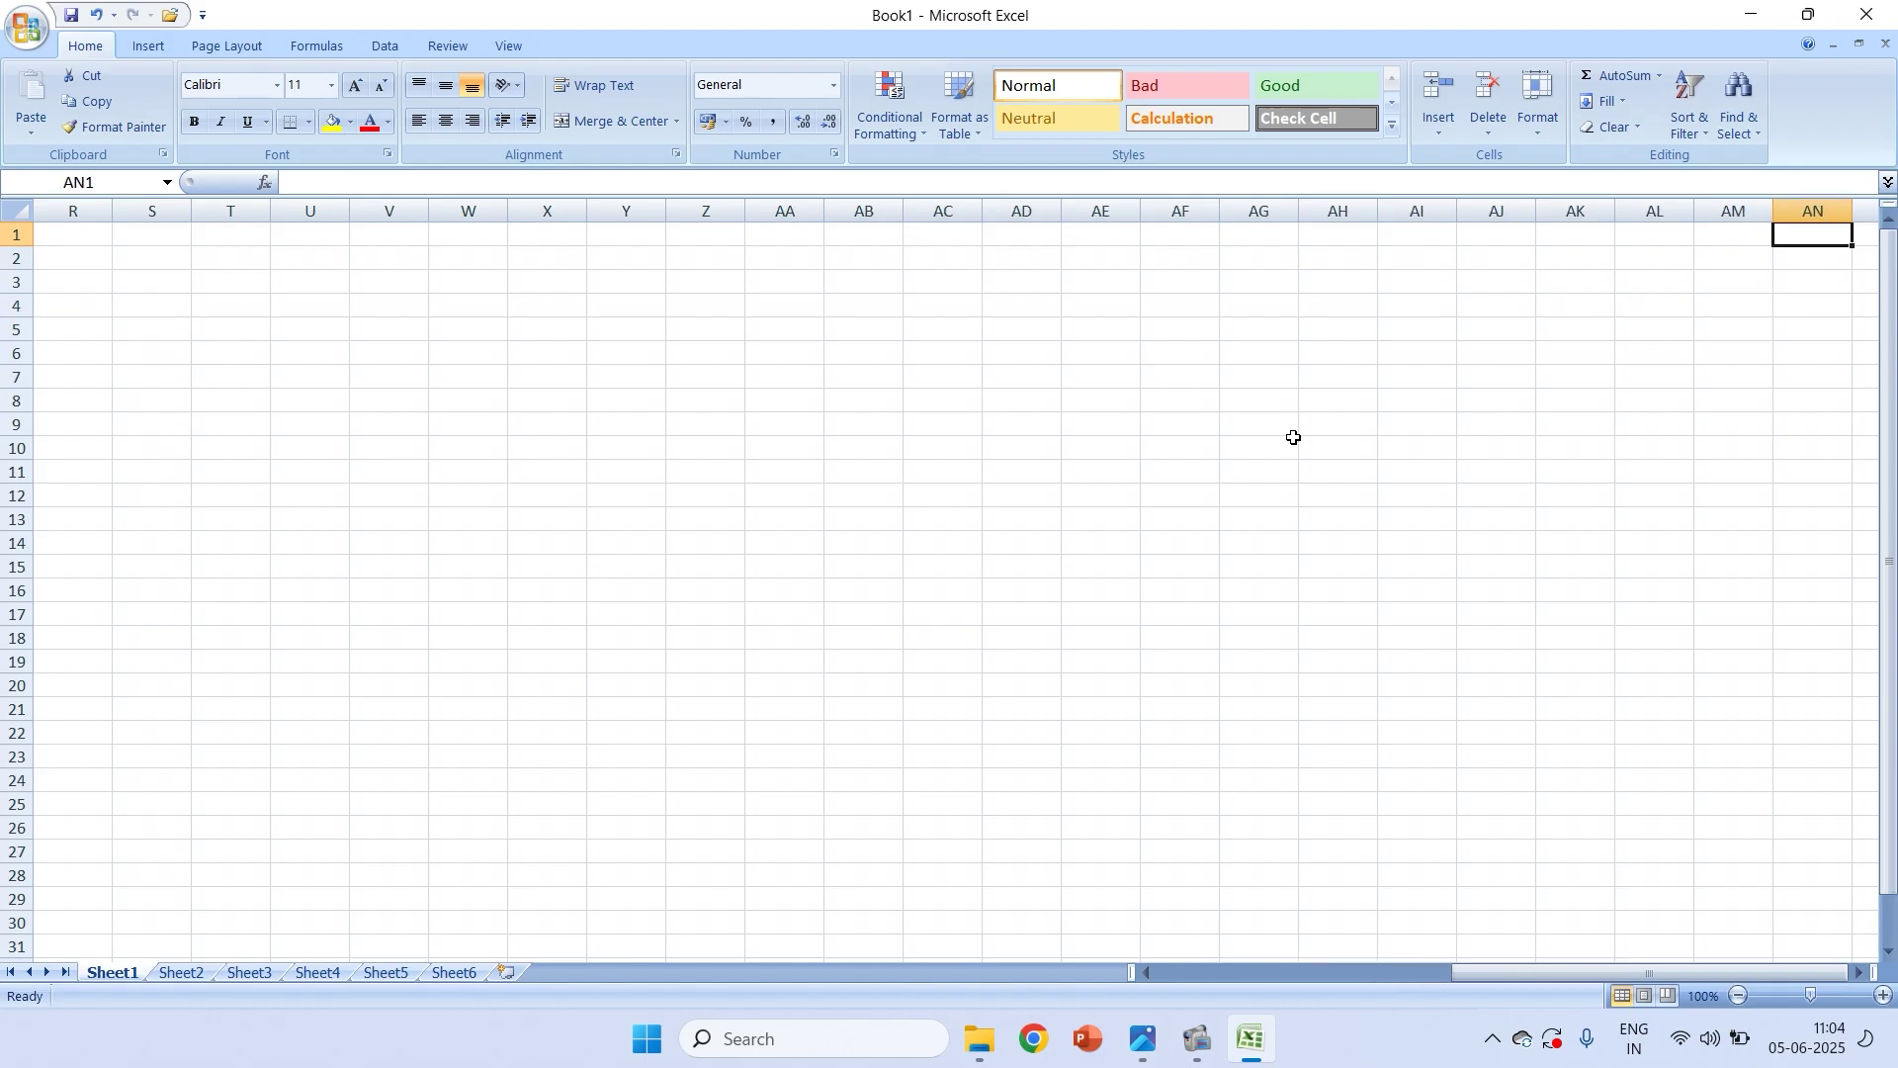
pyautogui.press('Right')
pyautogui.press('Right')
pyautogui.press('Right')
pyautogui.press('Right')
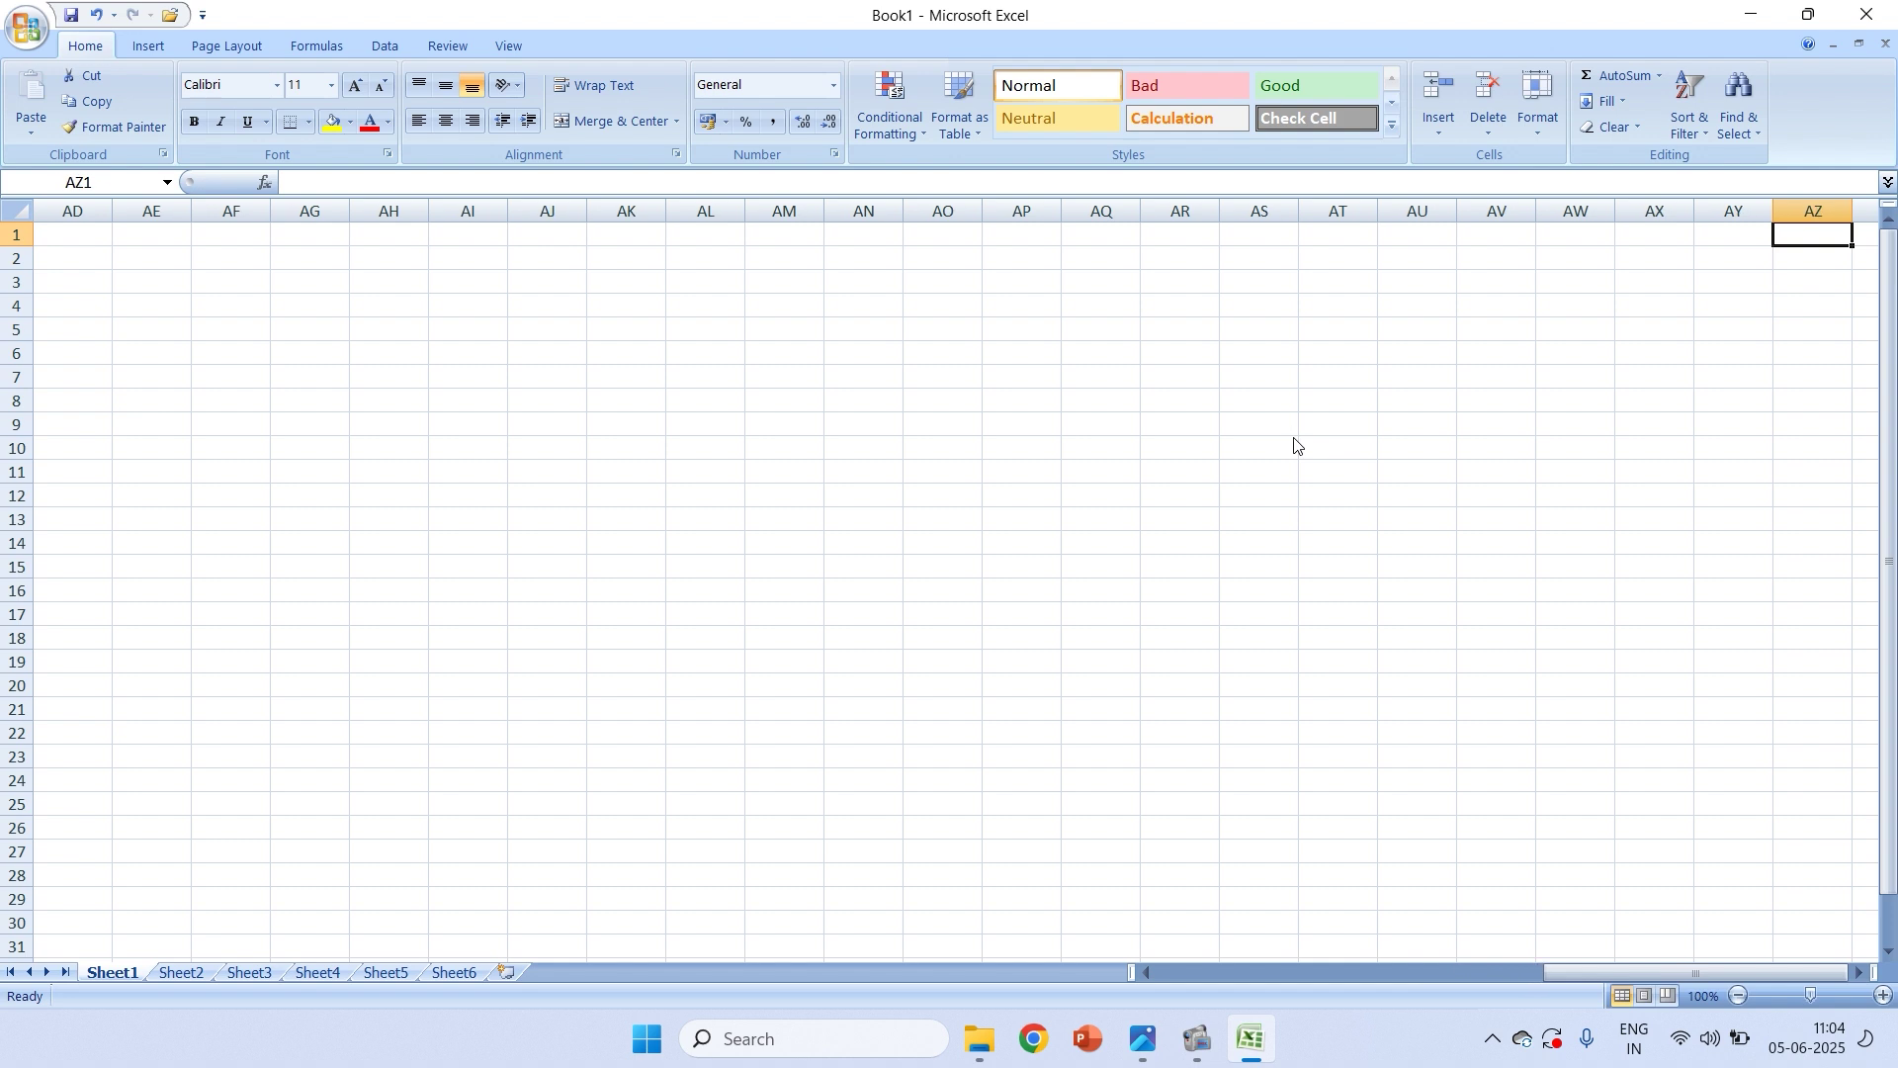
pyautogui.press('Right')
pyautogui.press('Right')
pyautogui.press('Right')
pyautogui.press('Right')
pyautogui.press('Right')
pyautogui.press('Right')
pyautogui.press('Right')
pyautogui.press('Right')
pyautogui.press('Right')
pyautogui.press('Right')
pyautogui.press('Right')
pyautogui.press('Right')
pyautogui.press('Right')
pyautogui.press('Right')
pyautogui.press('Right')
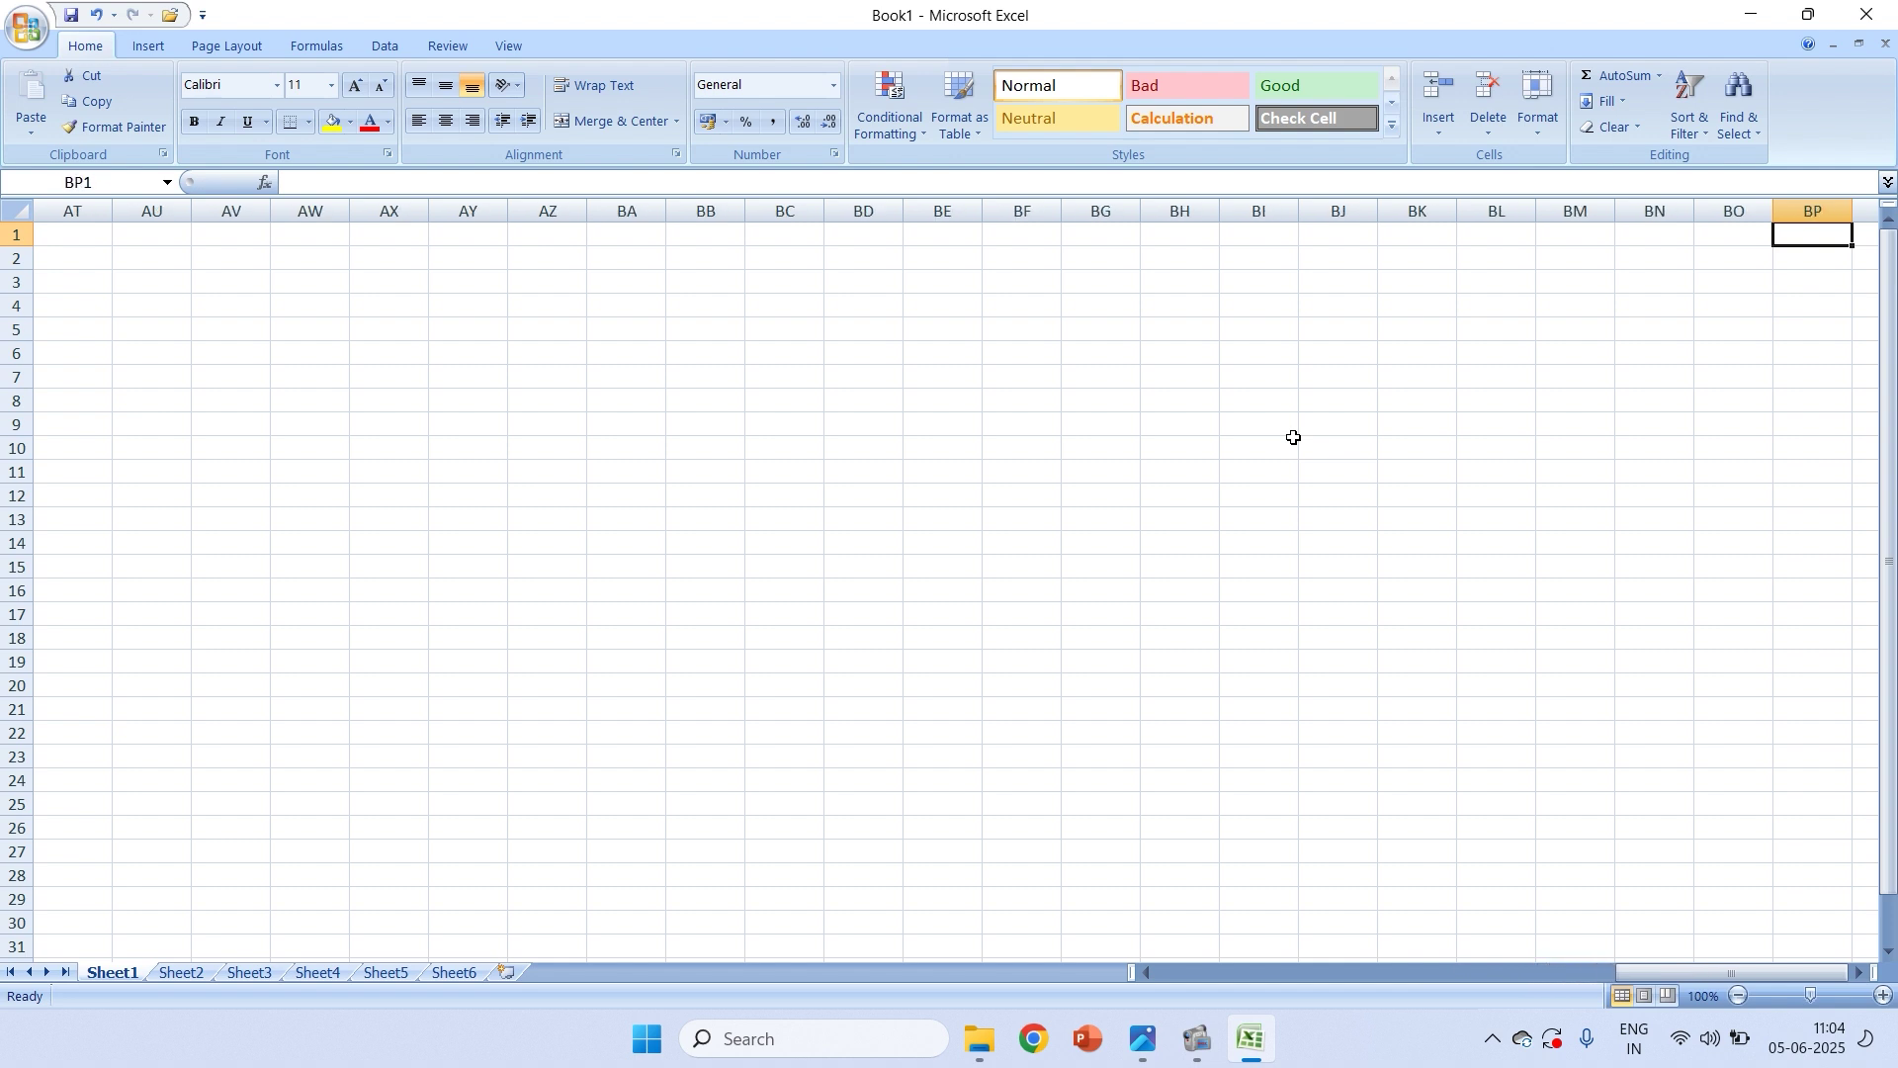
# Move back along row 1 from cell BP1 to cell A1
pyautogui.press('Left')
pyautogui.press('Left')
pyautogui.press('Left')
pyautogui.press('Left')
pyautogui.press('Left')
pyautogui.press('Left')
pyautogui.press('Left')
pyautogui.press('Left')
pyautogui.press('Left')
pyautogui.press('Left')
pyautogui.press('Left')
pyautogui.press('Left')
pyautogui.press('Left')
pyautogui.press('Left')
pyautogui.press('Left')
pyautogui.press('Left')
pyautogui.press('Left')
pyautogui.press('Left')
pyautogui.press('Left')
pyautogui.press('Left')
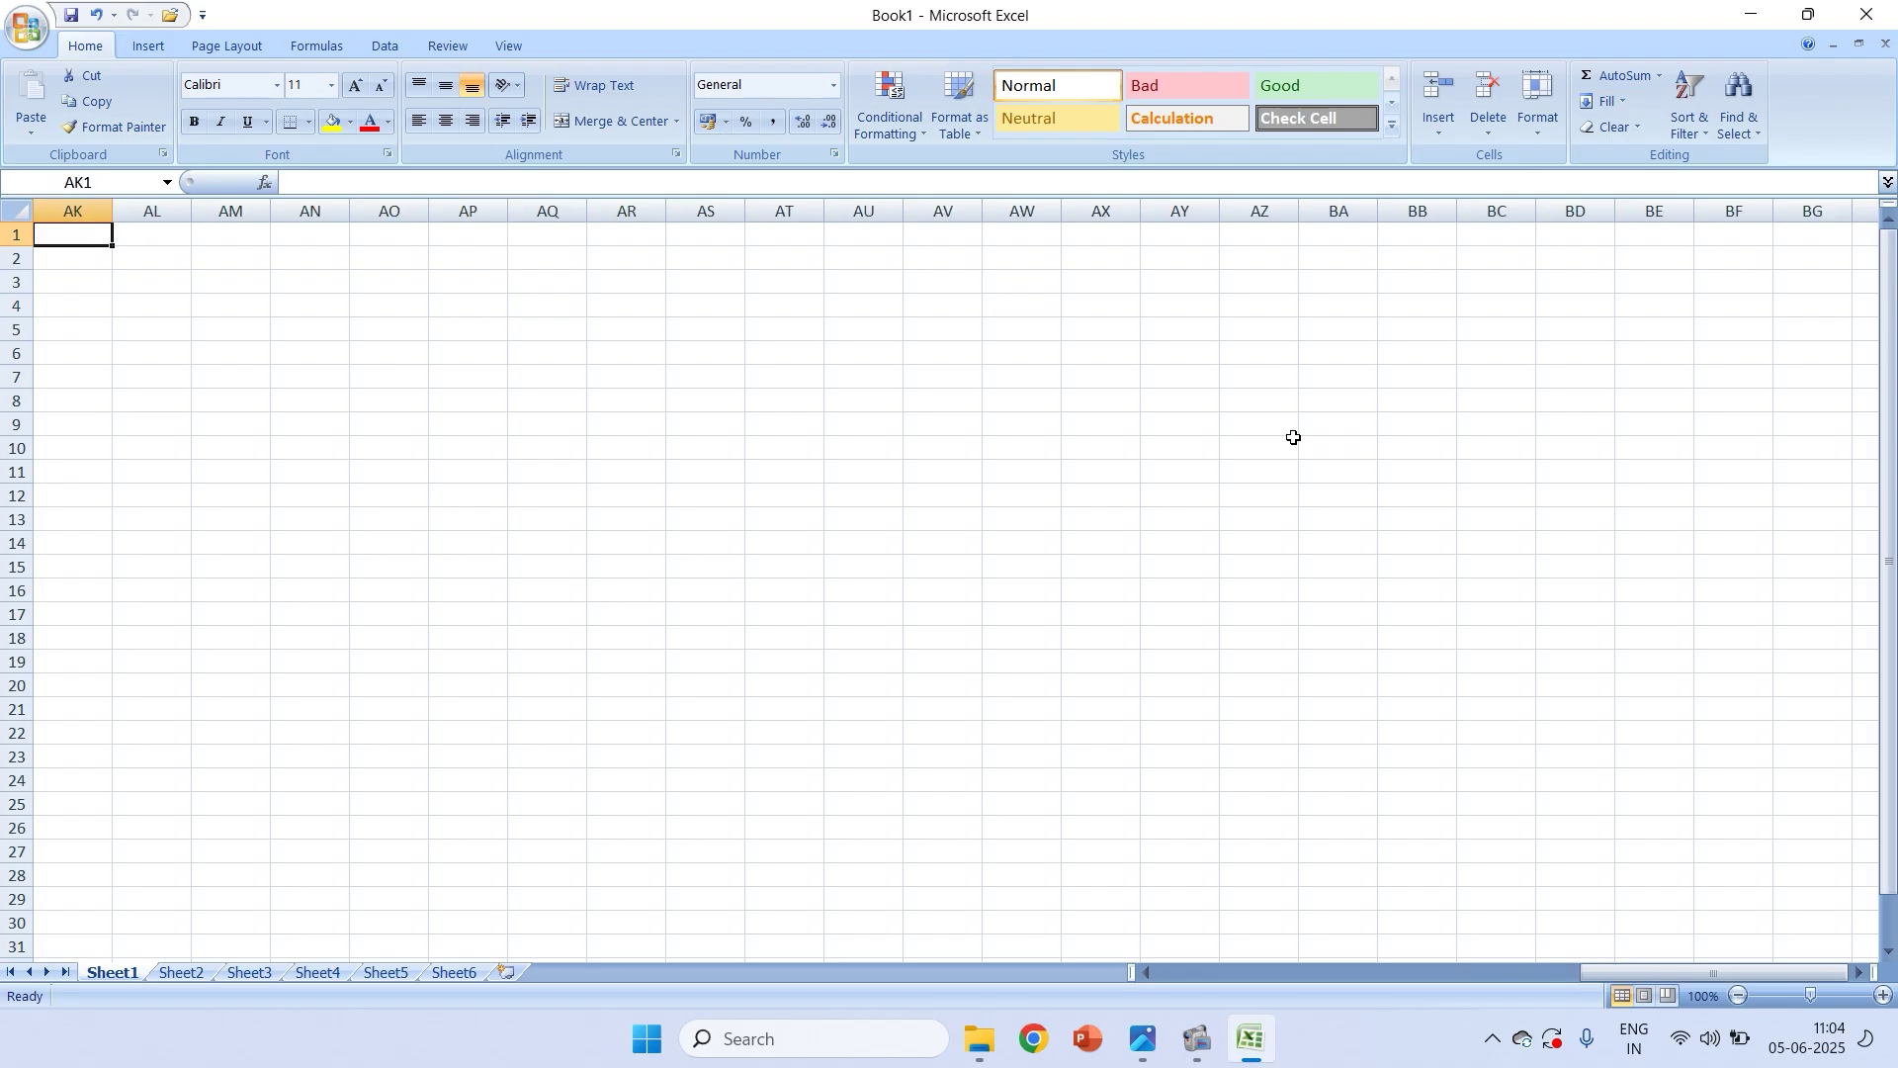
pyautogui.press('Left')
pyautogui.press('Left')
pyautogui.press('Left')
pyautogui.press('Left')
pyautogui.press('Left')
pyautogui.press('Left')
pyautogui.press('Left')
pyautogui.press('Left')
pyautogui.press('Left')
pyautogui.press('Left')
pyautogui.press('Left')
pyautogui.press('Left')
pyautogui.press('Left')
pyautogui.press('Left')
pyautogui.press('Left')
pyautogui.press('Left')
pyautogui.press('Left')
pyautogui.press('Left')
pyautogui.press('Left')
pyautogui.press('Left')
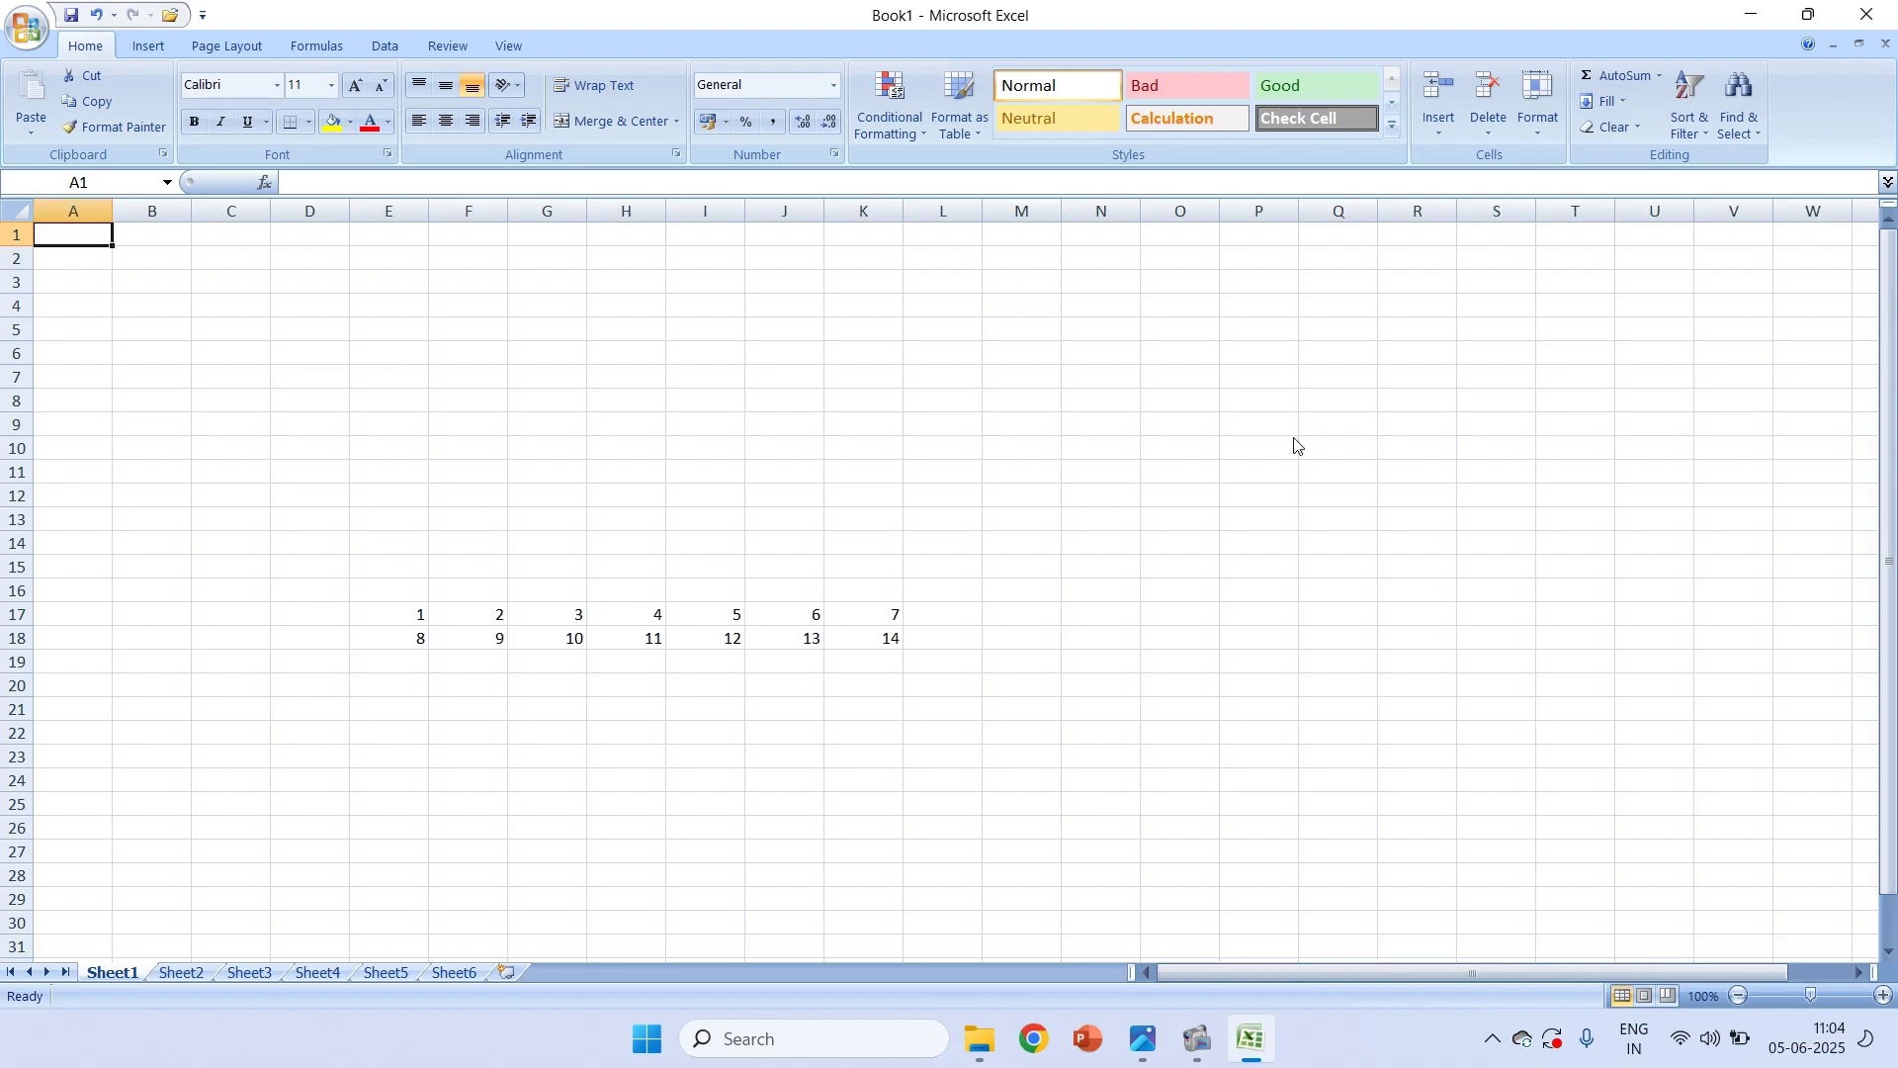
# Recheck the row and column totals in the notes, and jump in Excel from A1 to column A's last cell to examine the final row numbers
pyautogui.hotkey('alt', 'Tab')
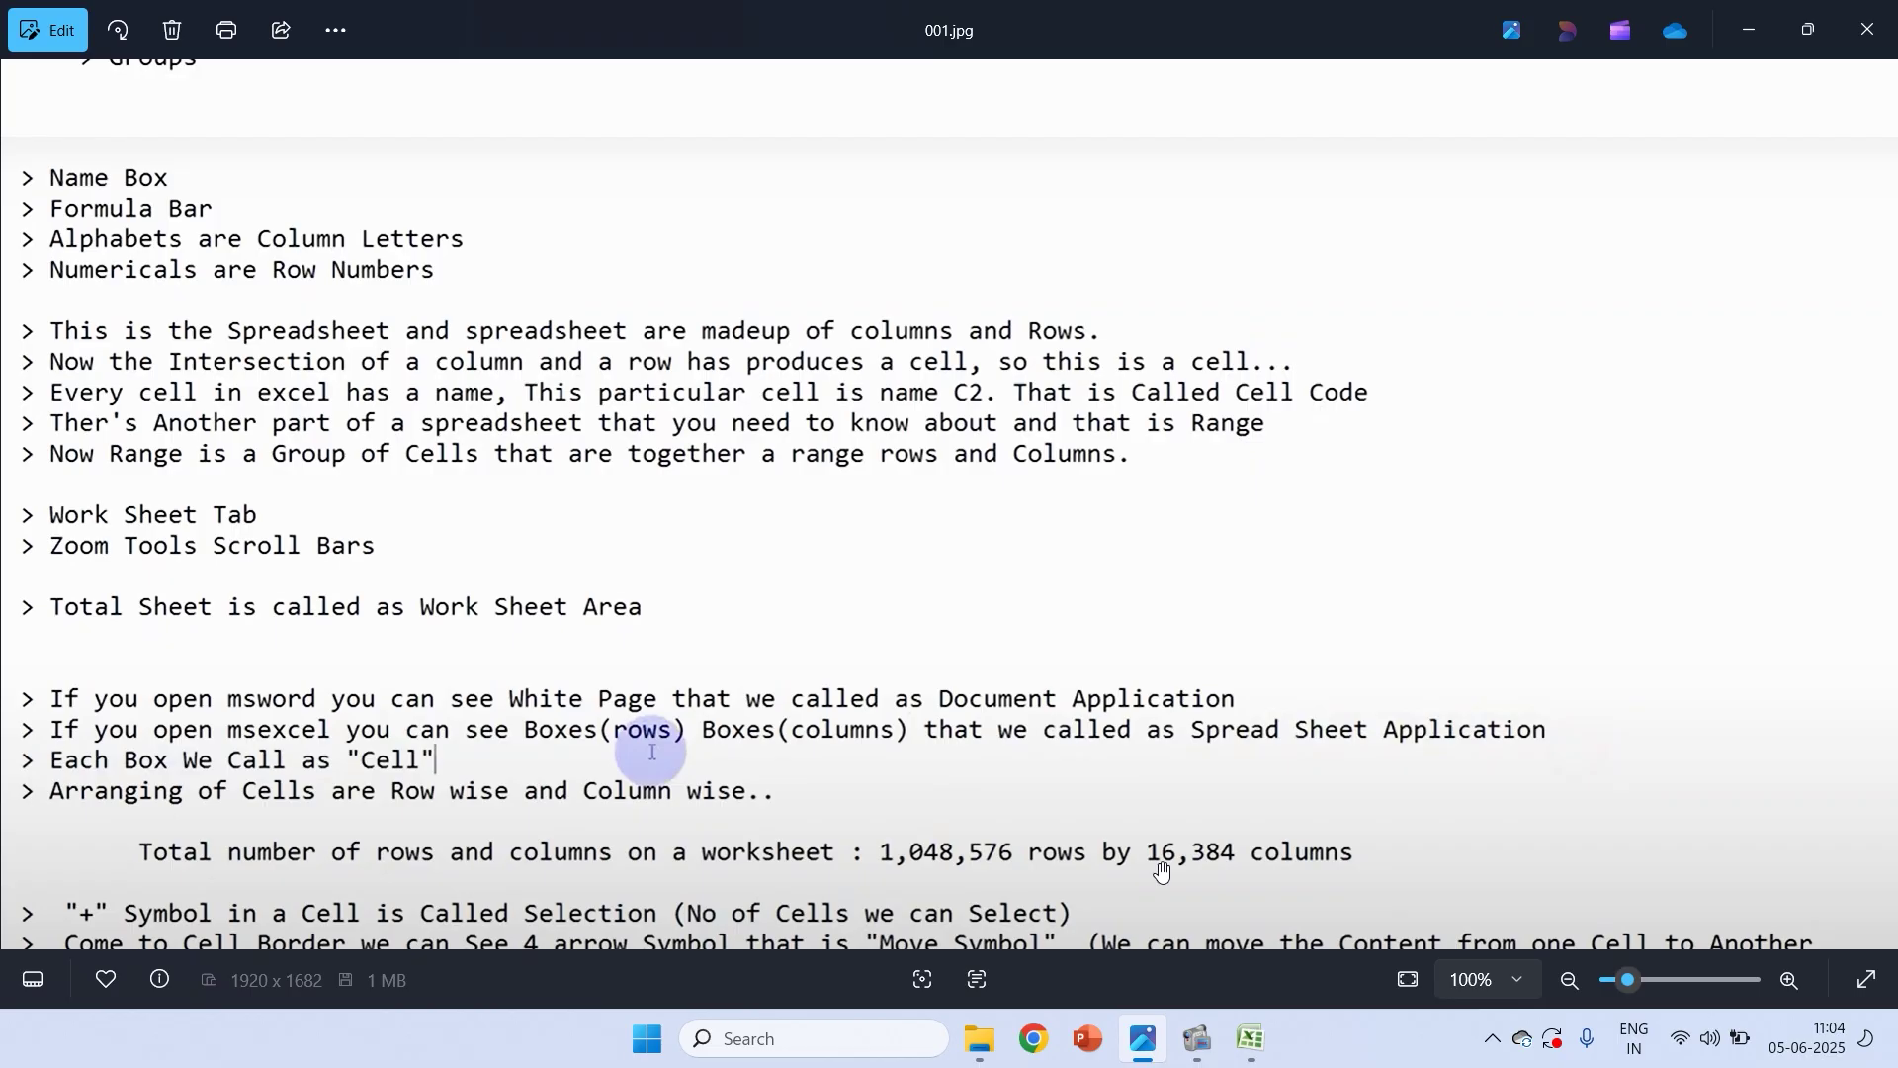
pyautogui.hotkey('alt', 'Tab')
pyautogui.click(590, 543)
pyautogui.click(81, 237)
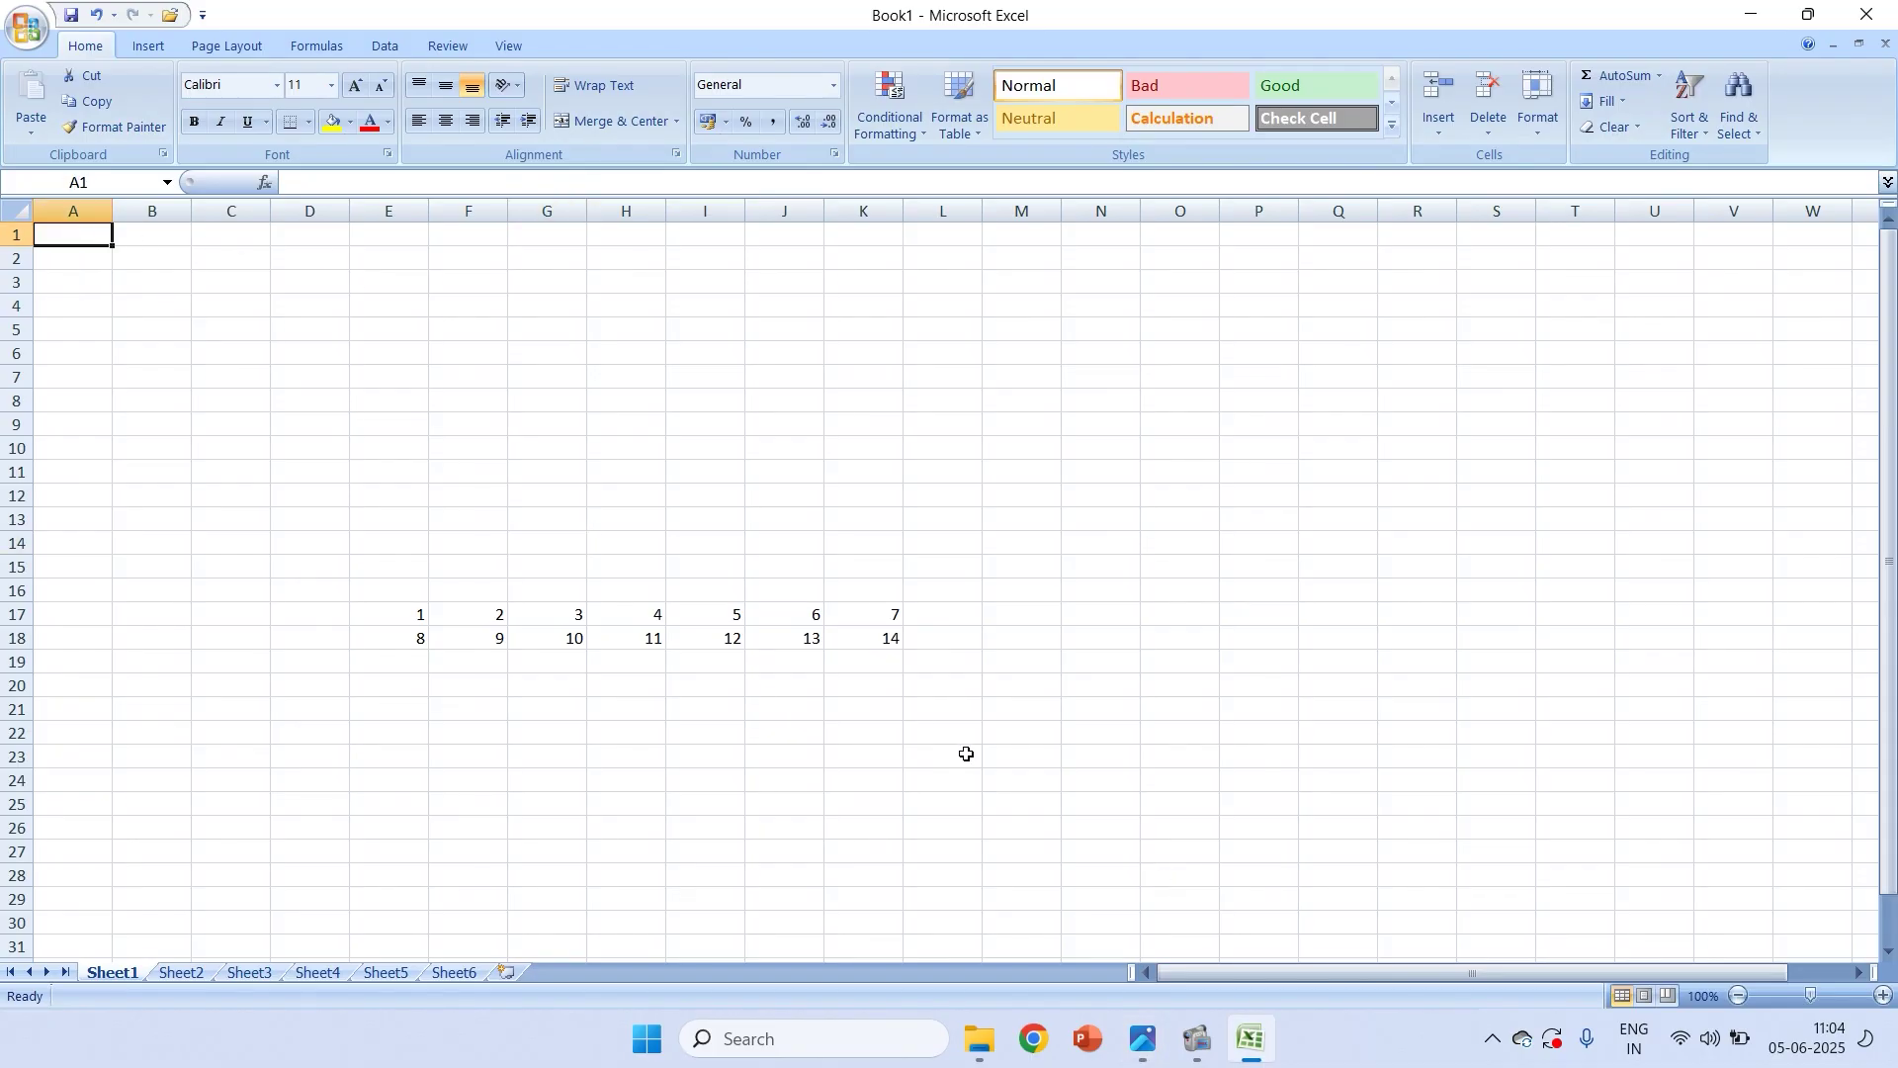
pyautogui.hotkey('ctrl', 'Down')
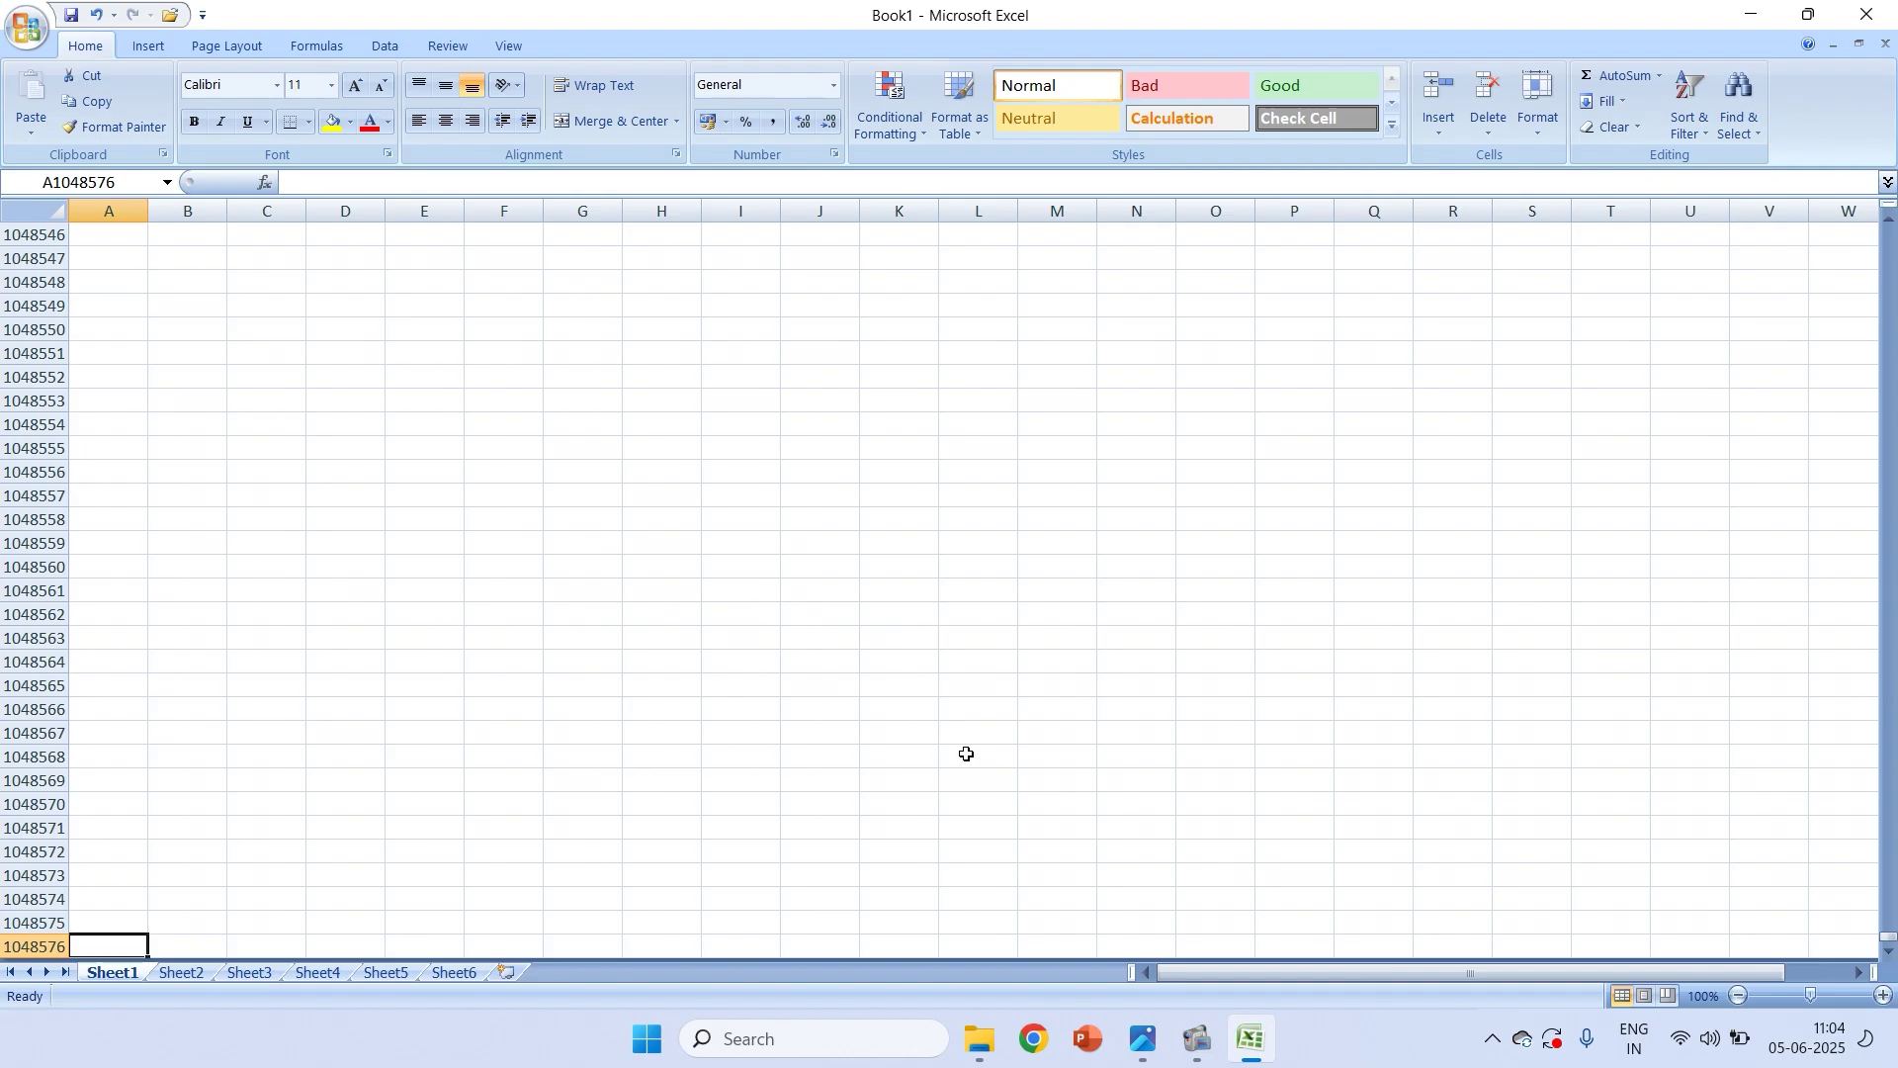
pyautogui.scroll(7, 967, 755)
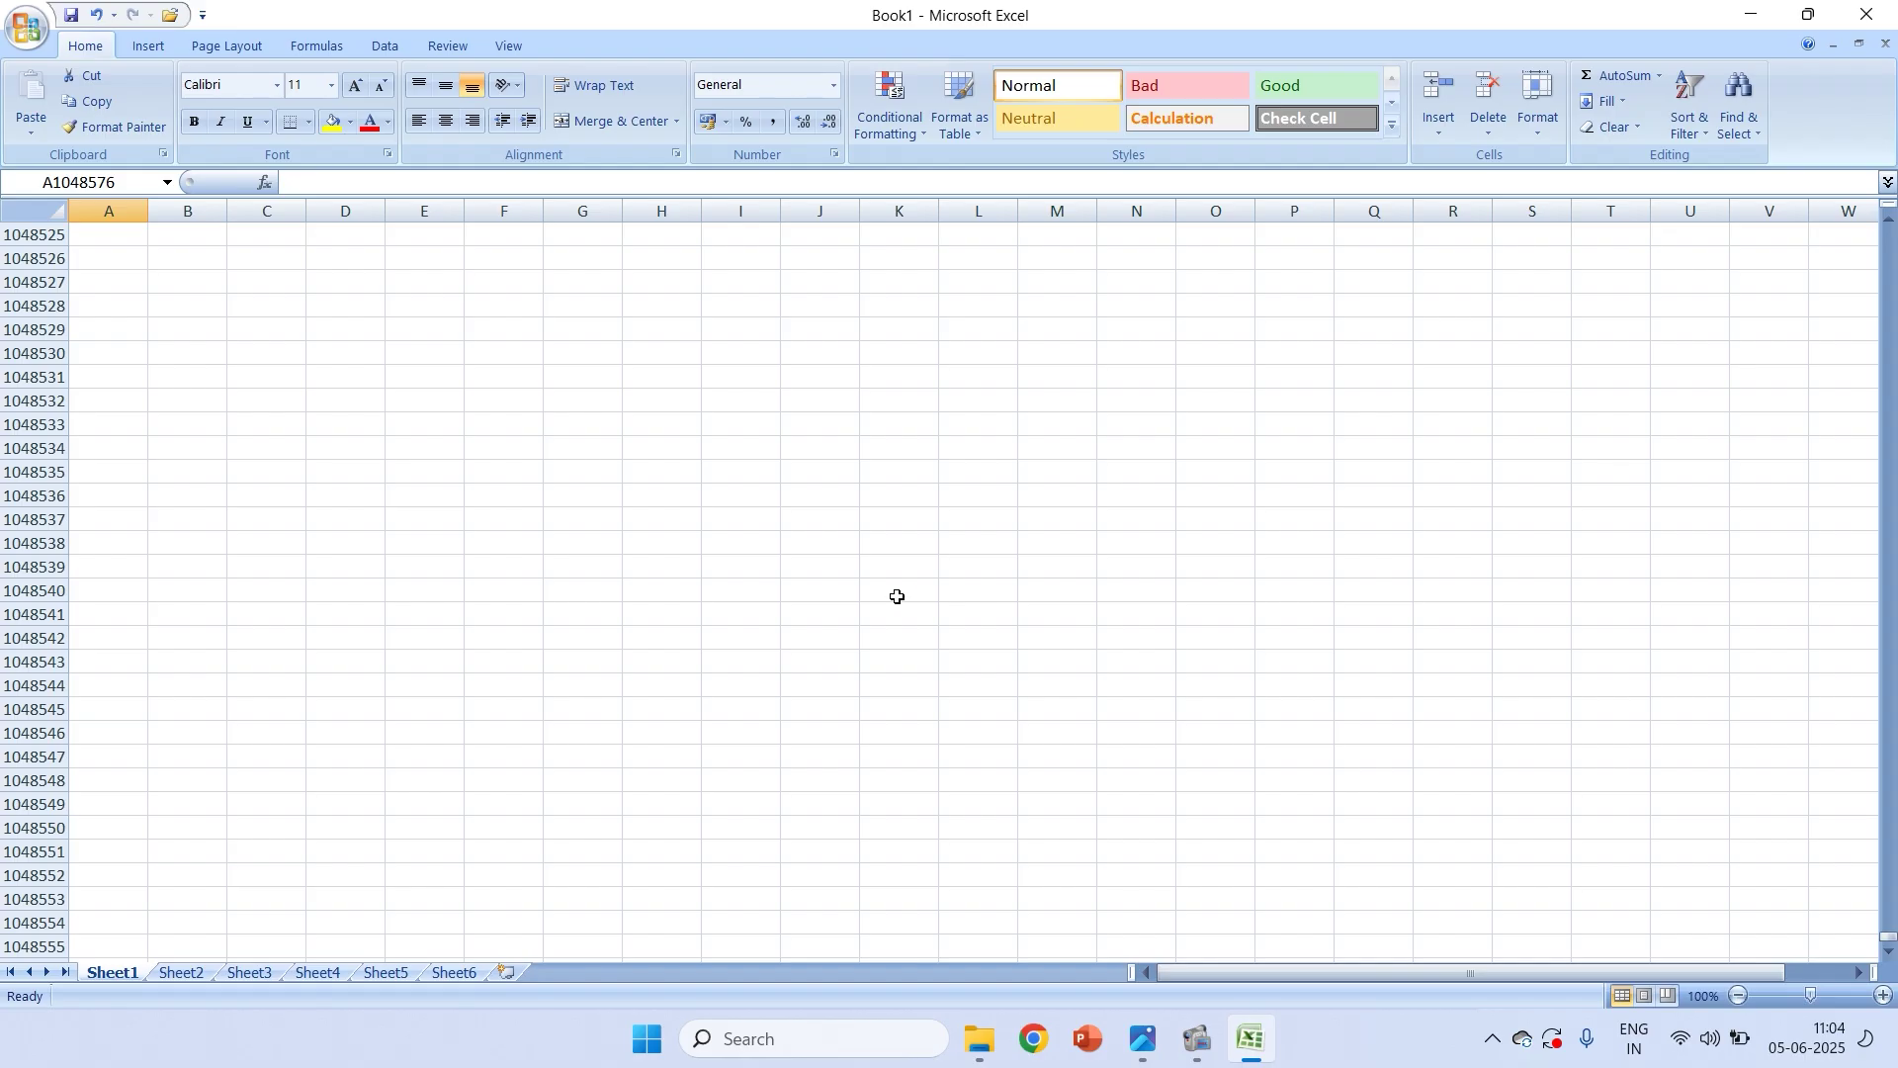
# Examine the last row numbers around column A's final cell, and return to cell A1
pyautogui.scroll(-10, 99, 890)
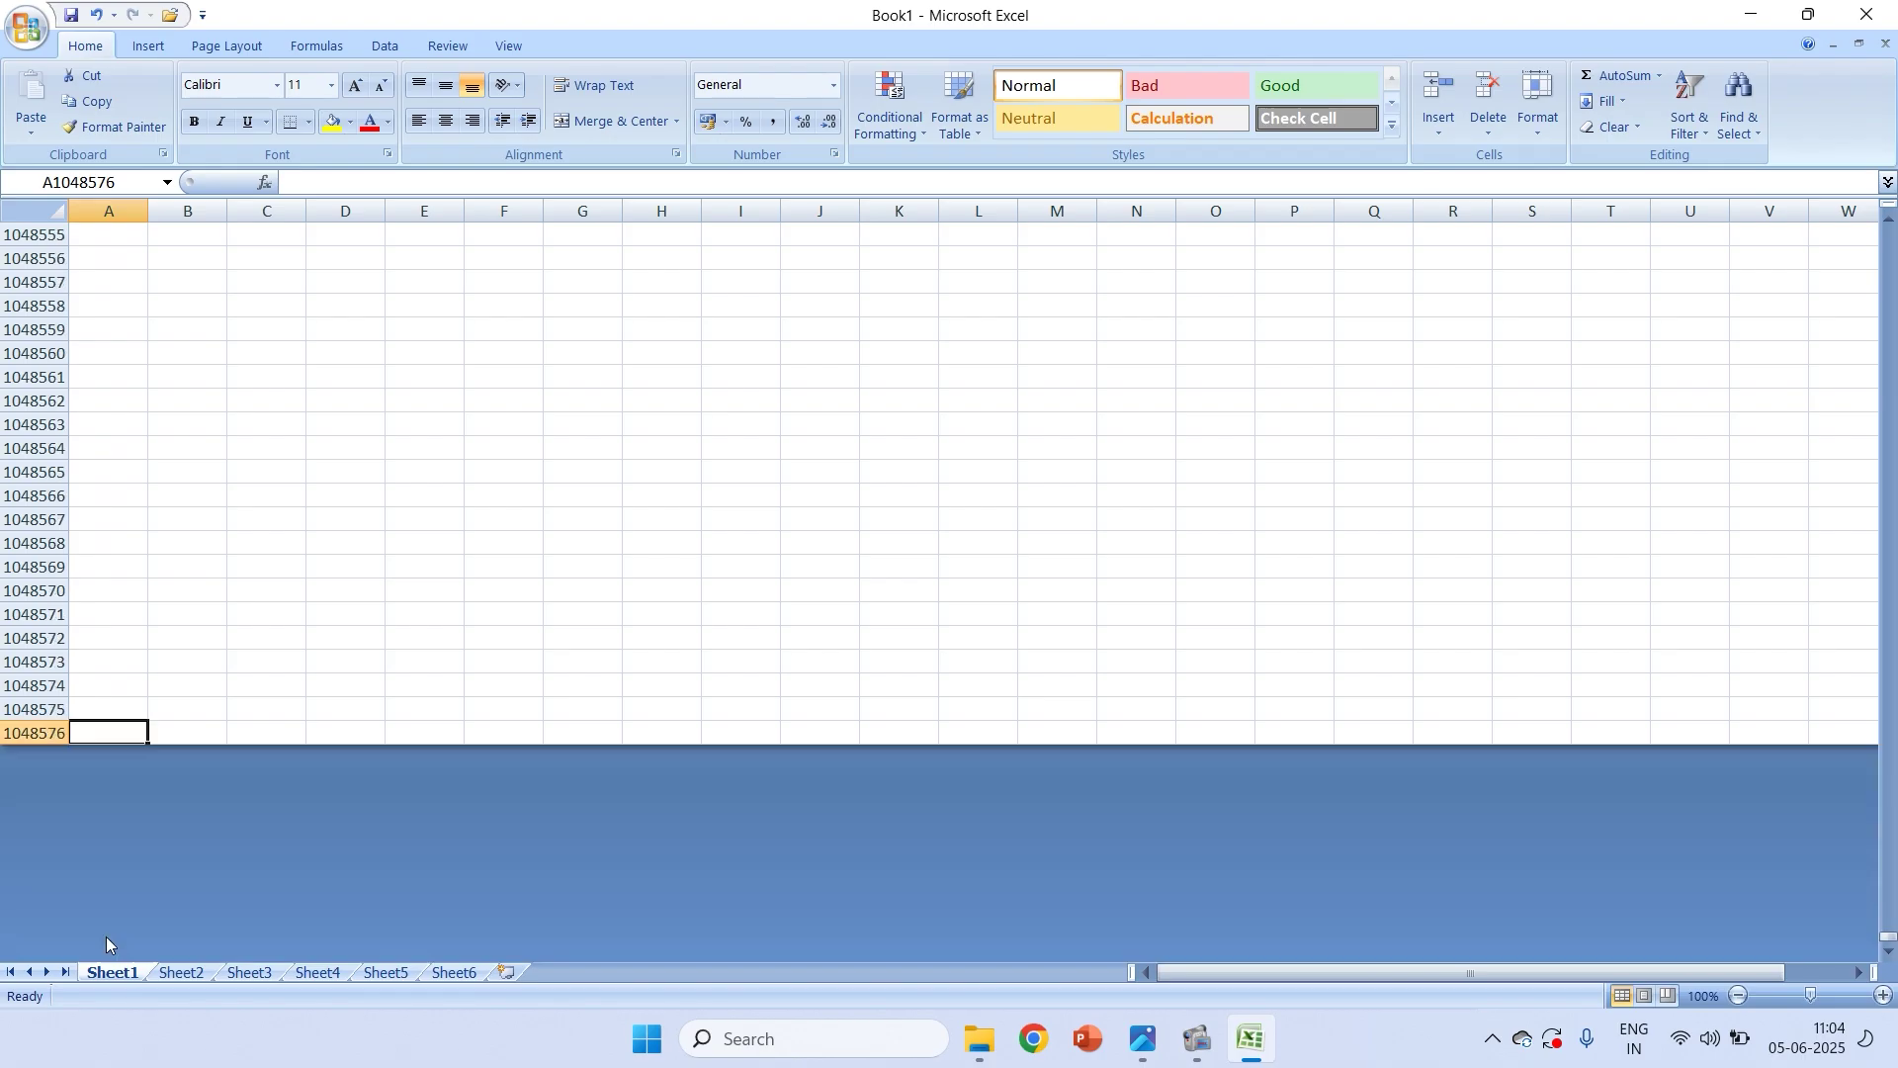
pyautogui.scroll(20, 144, 738)
pyautogui.scroll(-4, 738, 838)
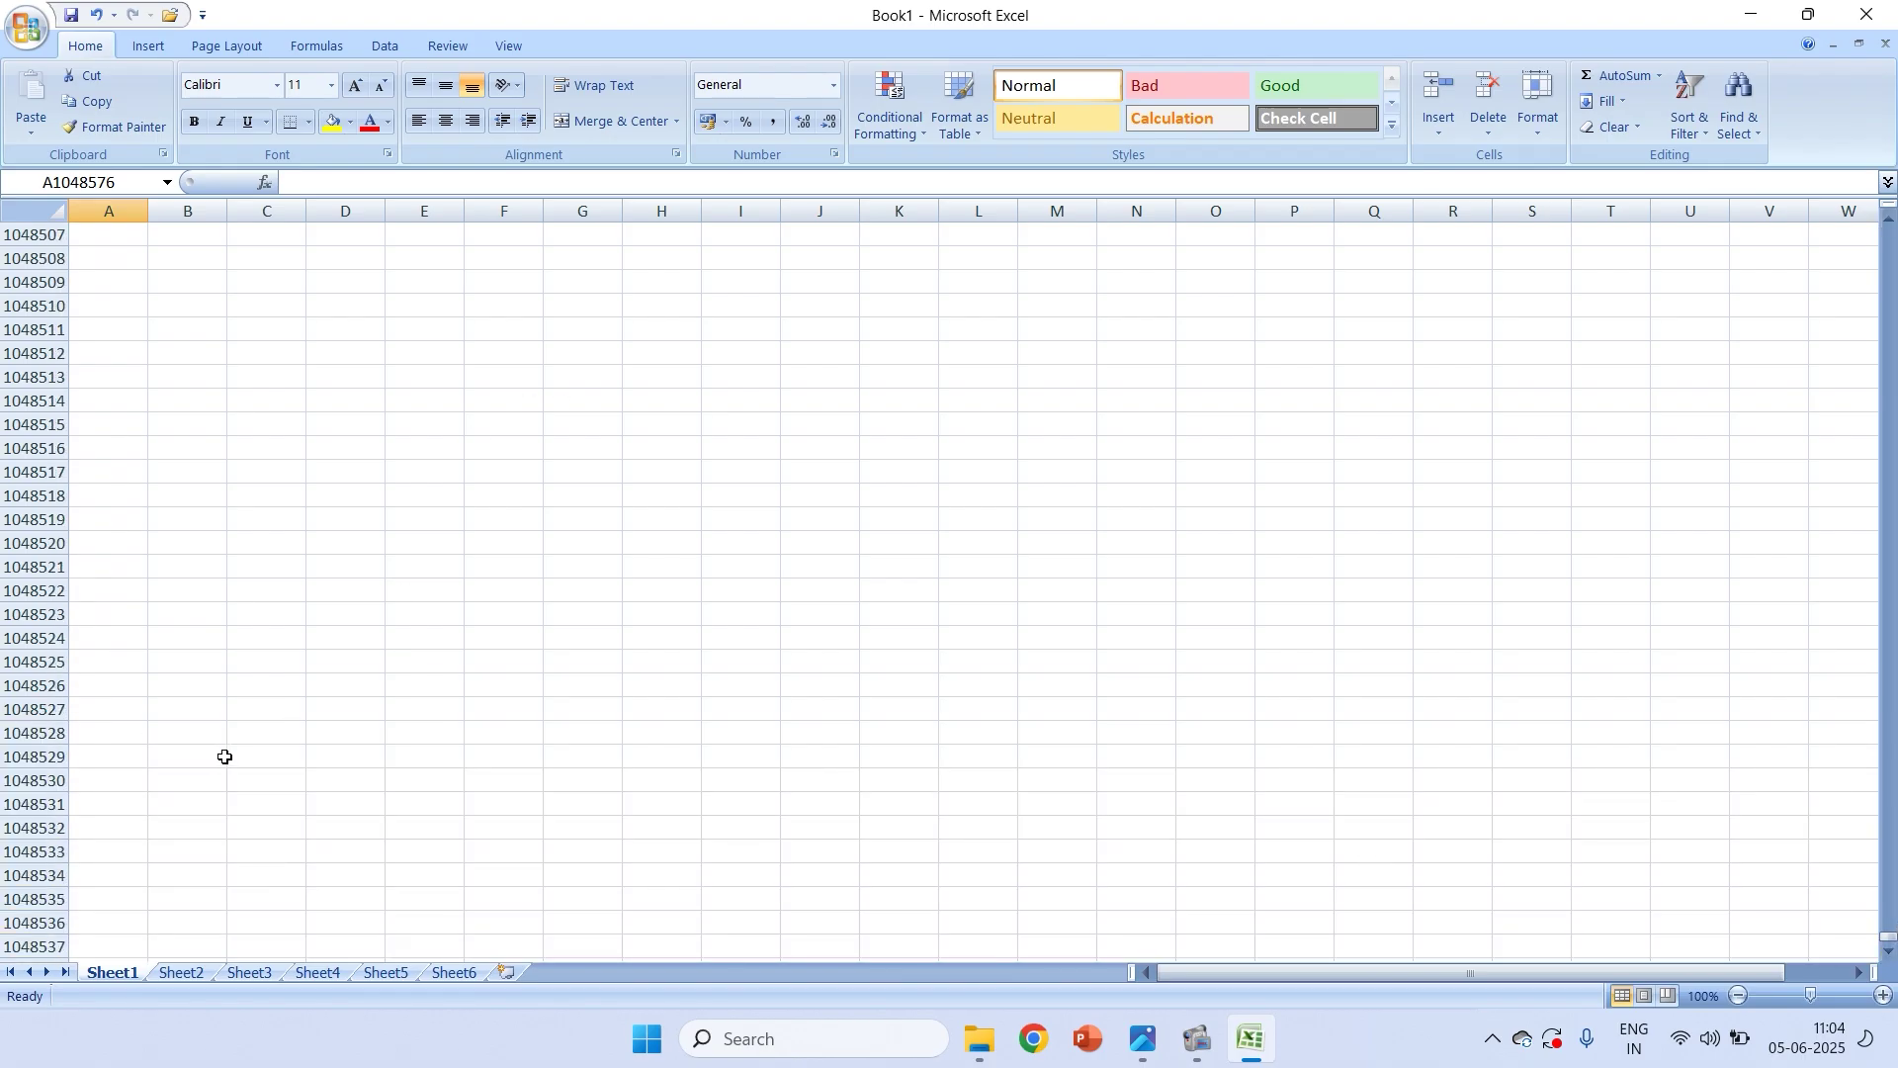
pyautogui.hotkey('ctrl', 'Home')
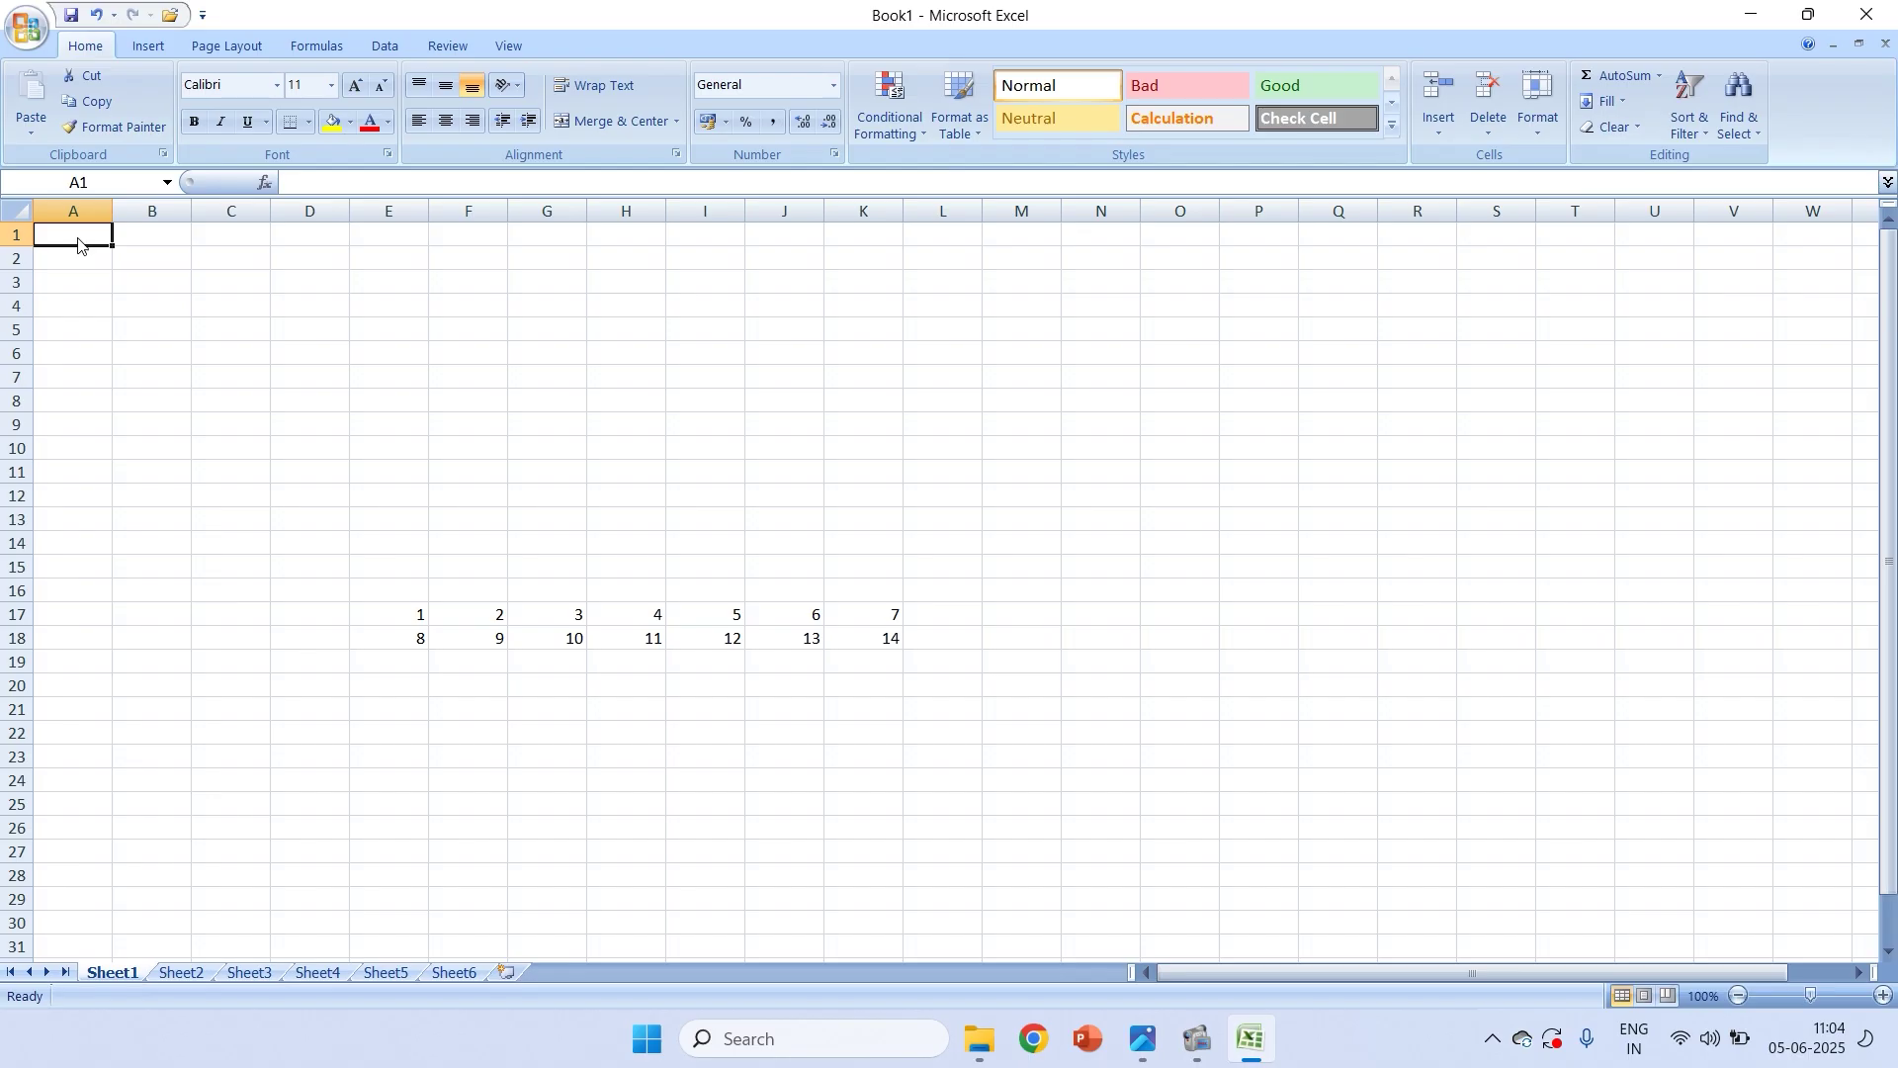
# Jump back and forth between cell A1 and the last cell of column A, ending at A1
pyautogui.hotkey('ctrl', 'Down')
pyautogui.hotkey('ctrl', 'Up')
pyautogui.hotkey('ctrl', 'Down')
pyautogui.hotkey('ctrl', 'Up')
pyautogui.hotkey('ctrl', 'Down')
pyautogui.hotkey('ctrl', 'Up')
pyautogui.hotkey('ctrl', 'Down')
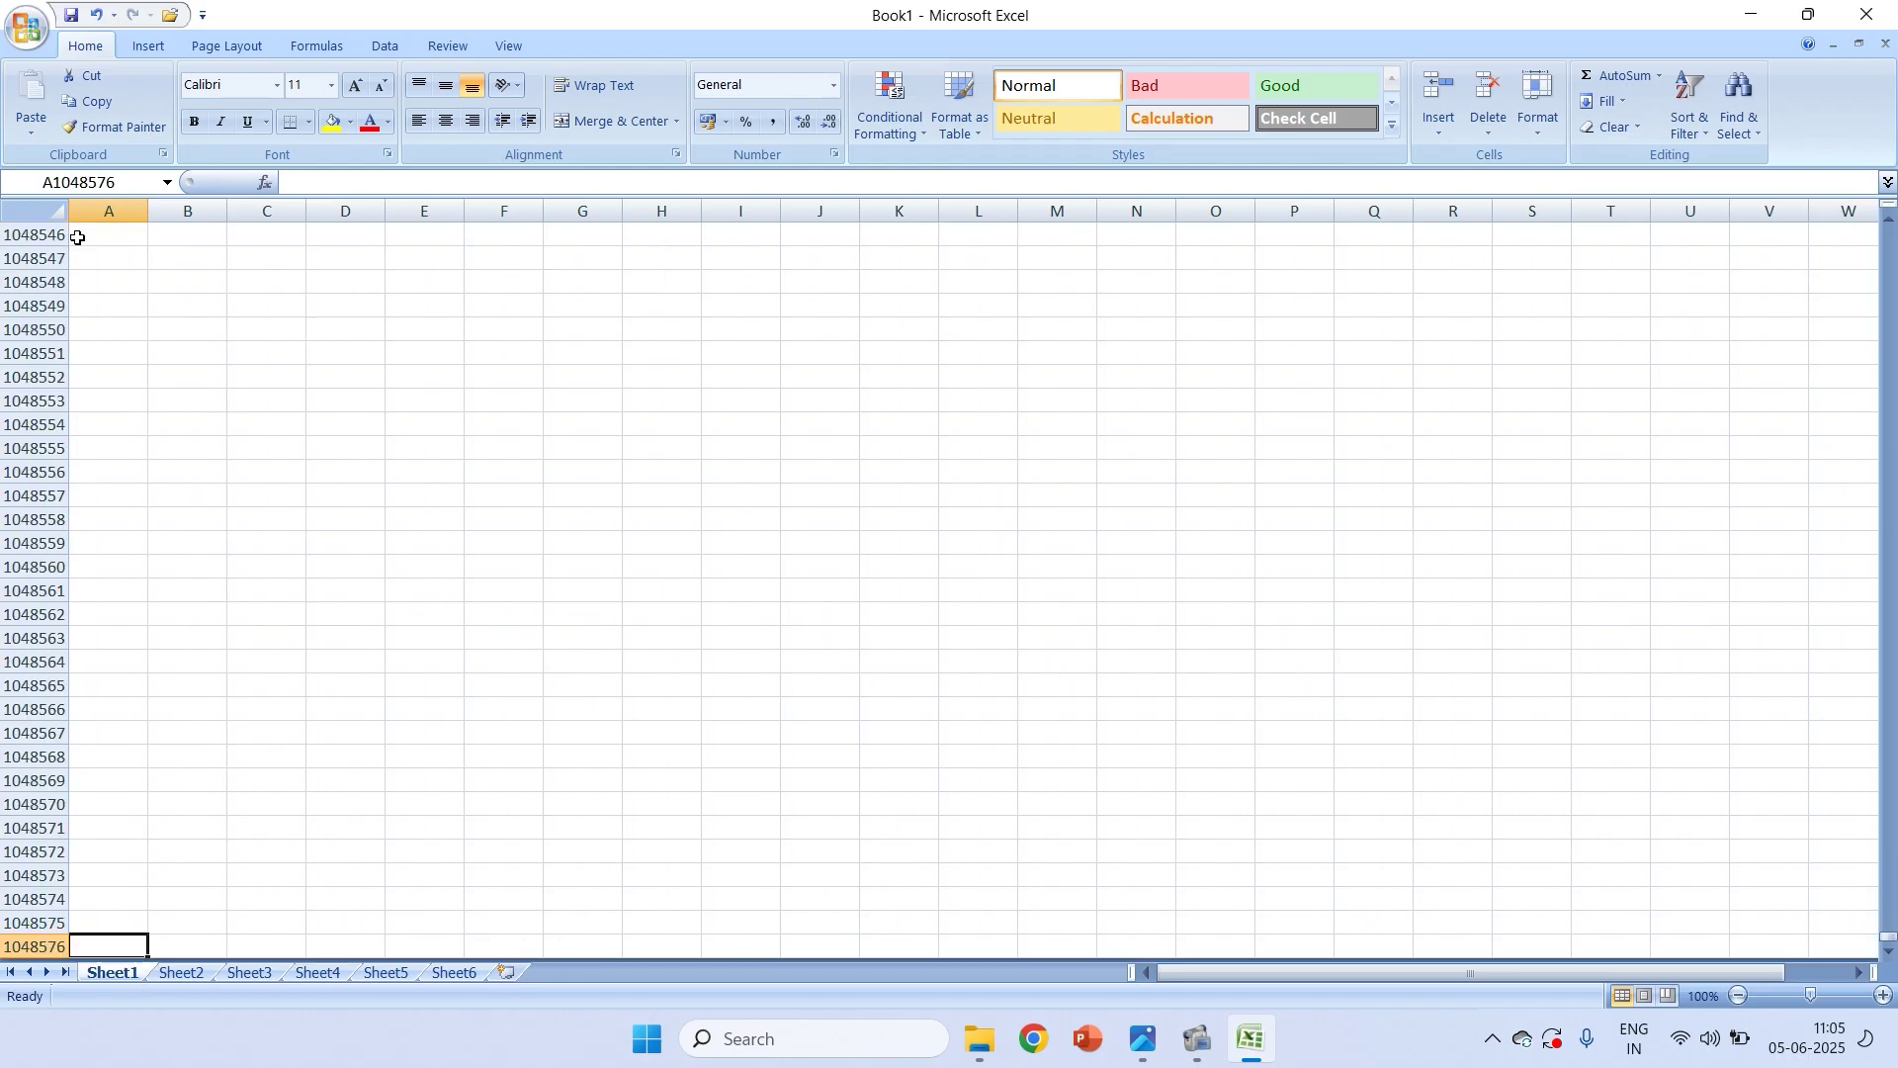
pyautogui.hotkey('ctrl', 'Up')
pyautogui.hotkey('ctrl', 'Down')
pyautogui.hotkey('ctrl', 'Up')
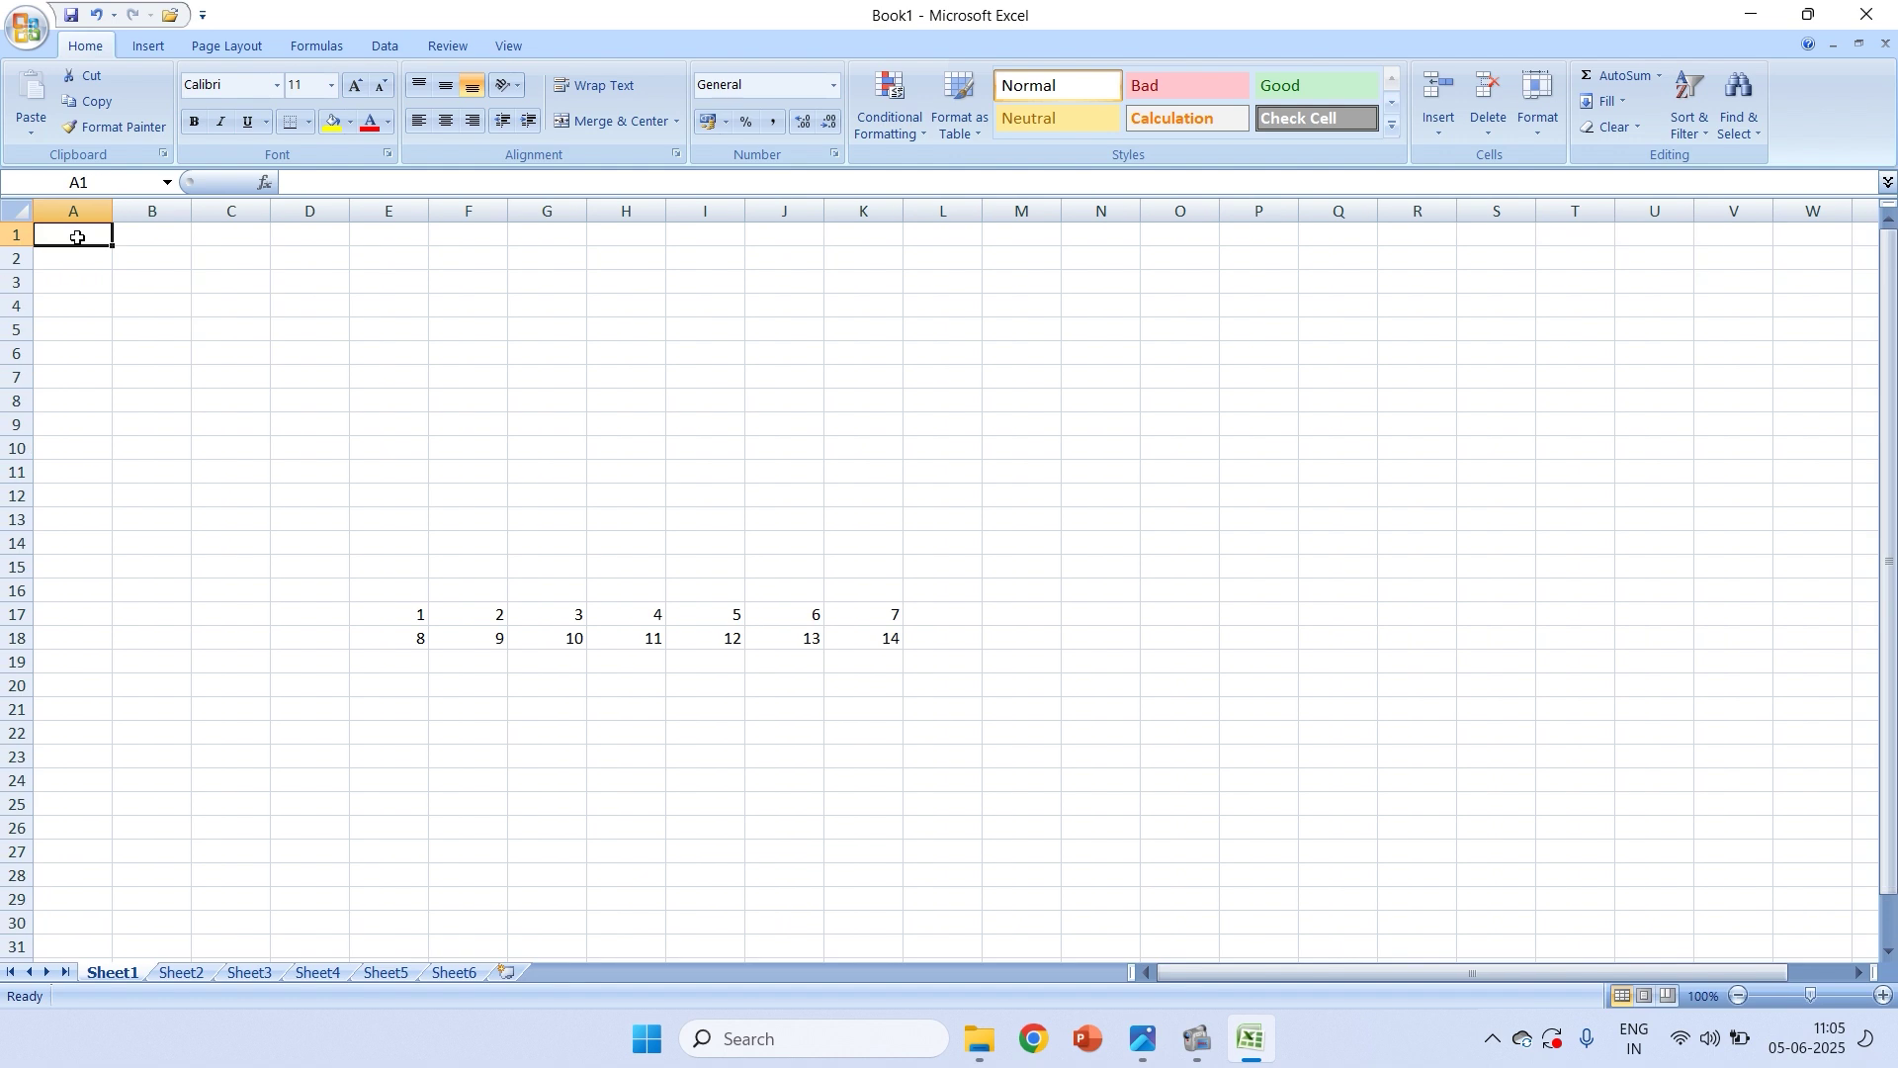
# Jump along row 1 to the last column and back to A1, and select the entire worksheet to examine its dimensions
pyautogui.hotkey('ctrl', 'Right')
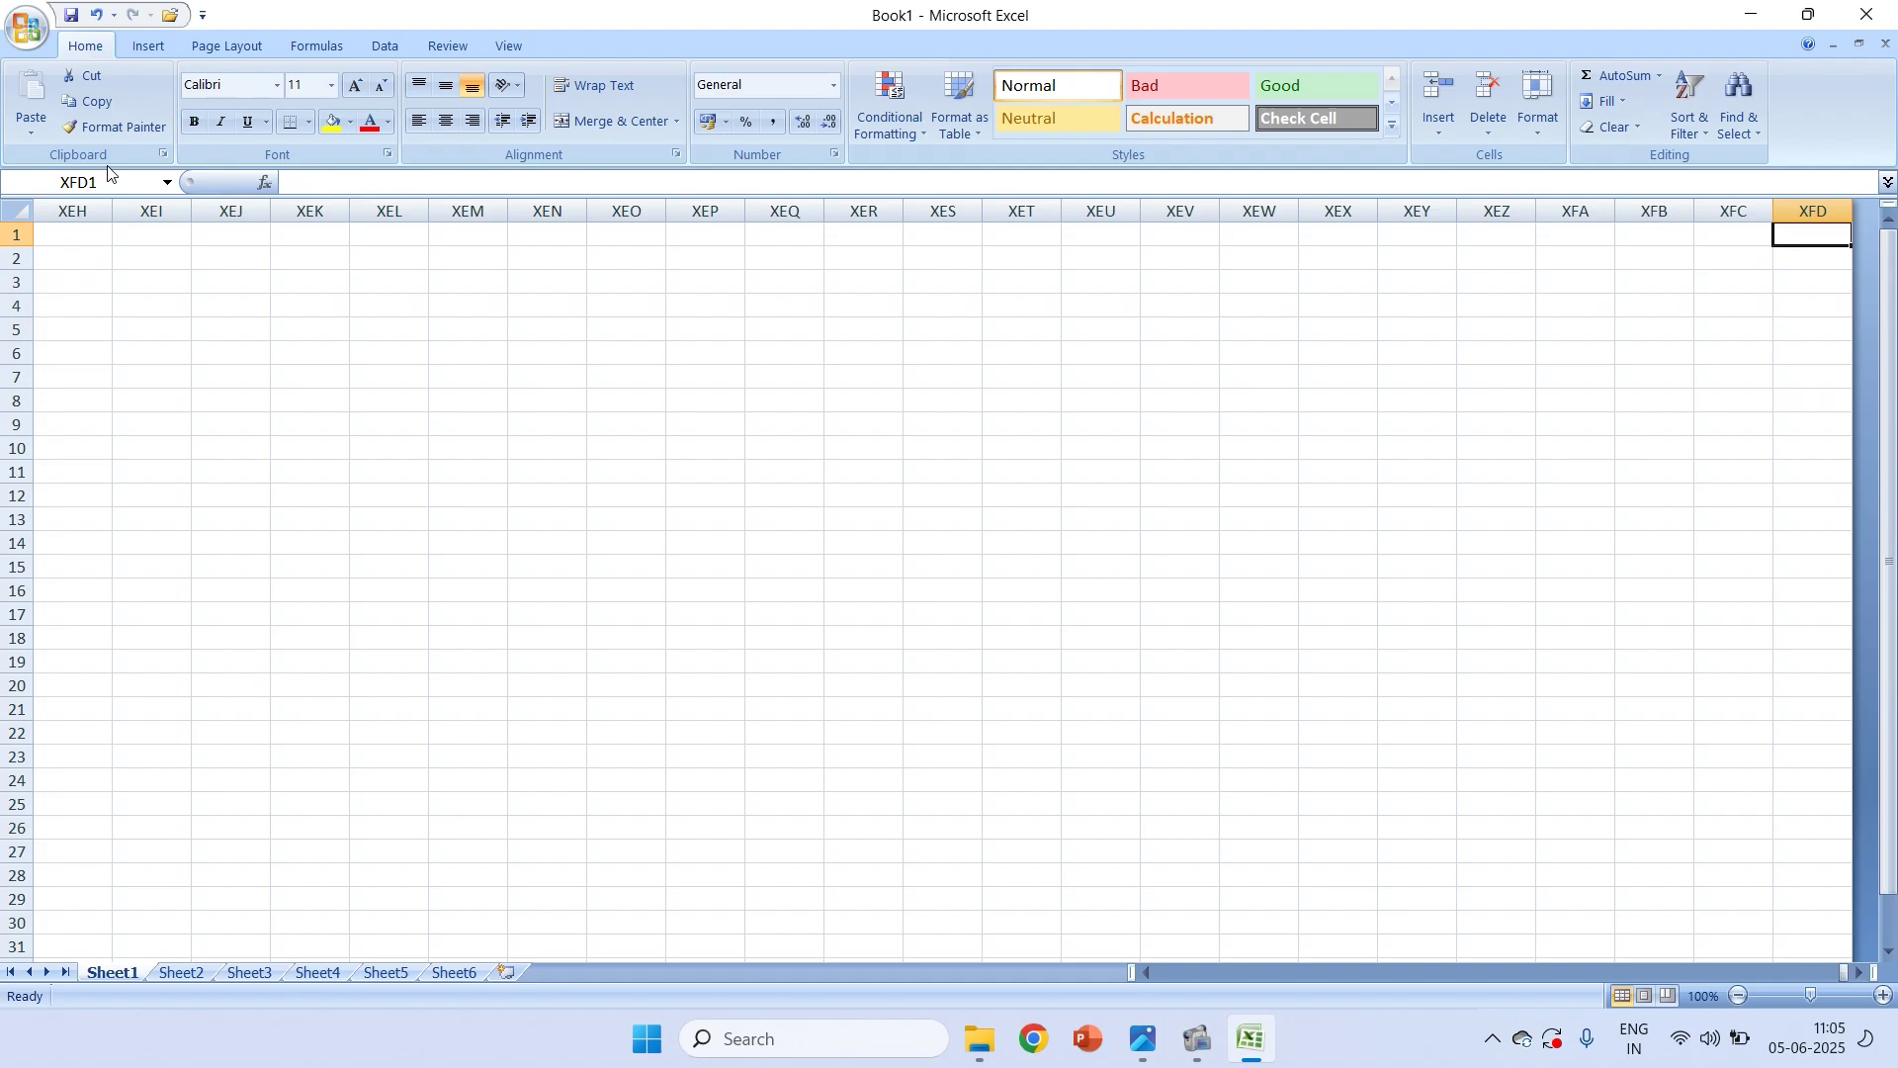
pyautogui.hotkey('ctrl', 'Home')
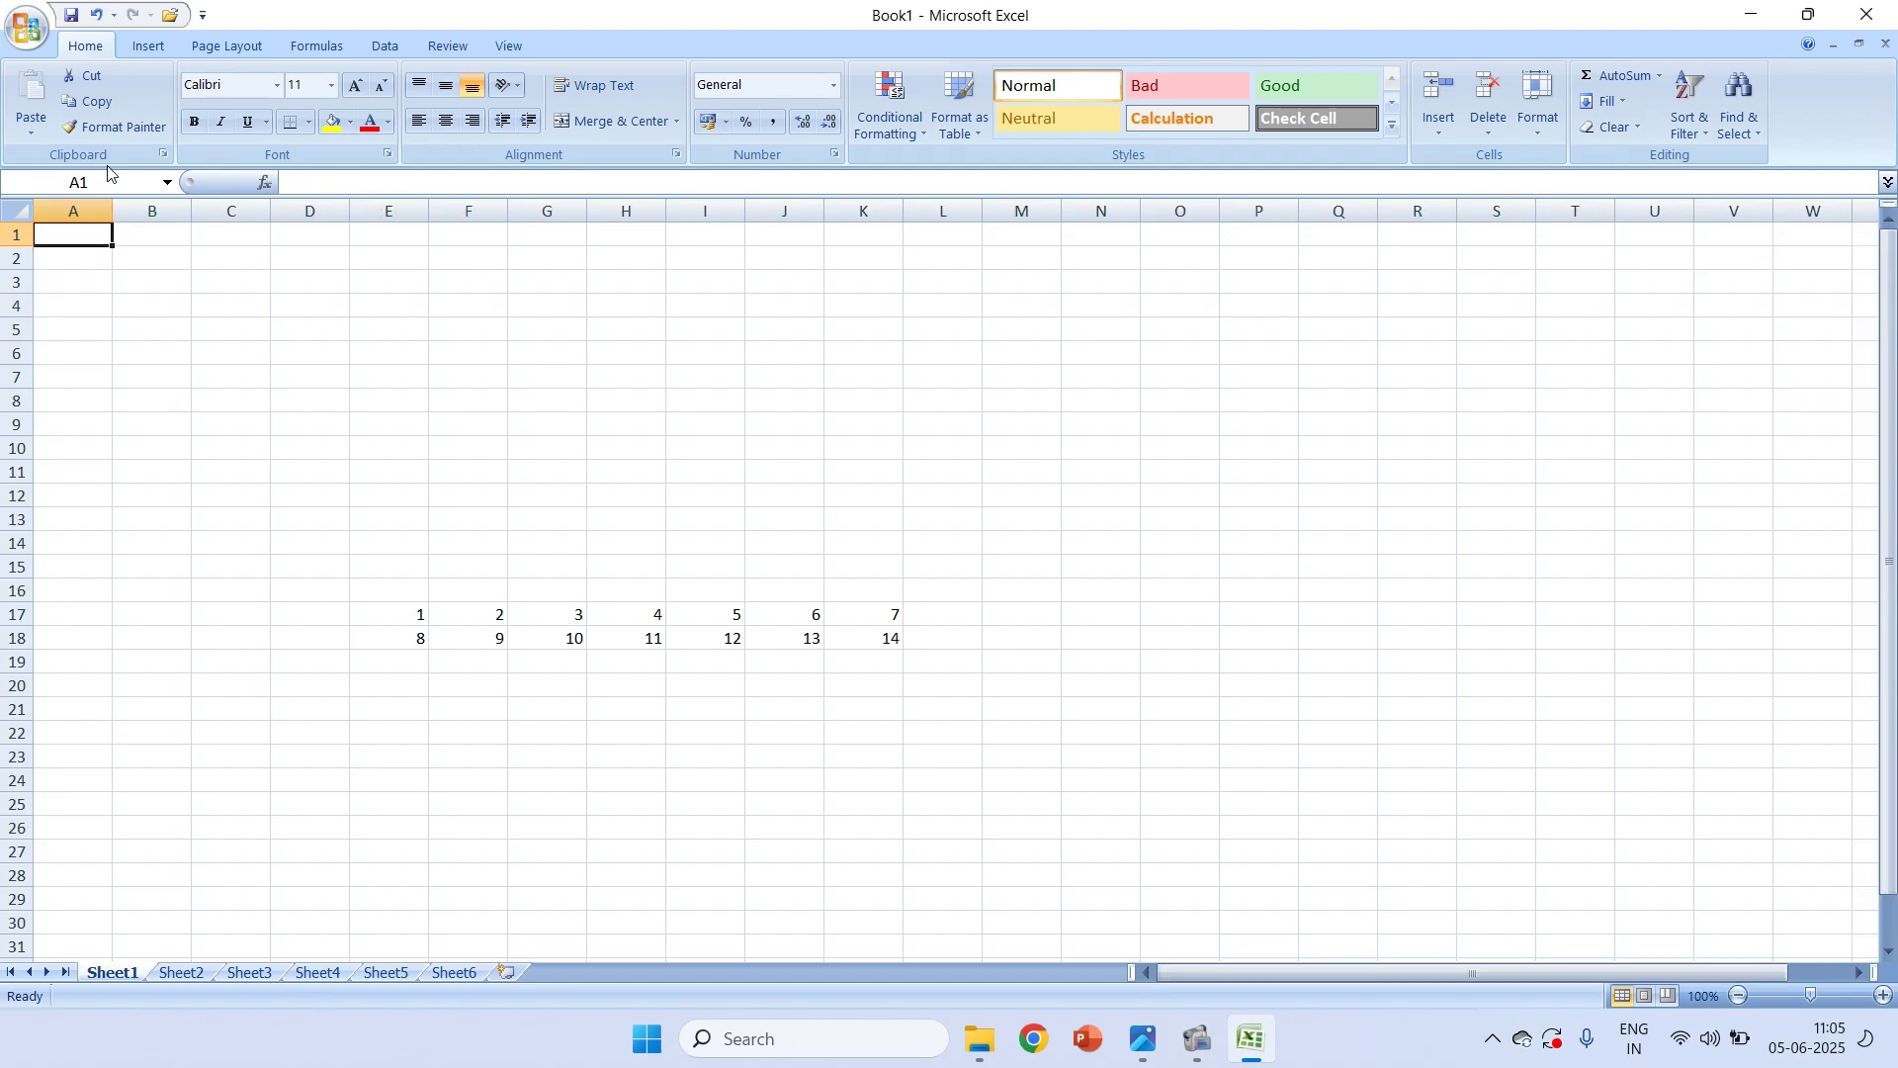
pyautogui.click(21, 214)
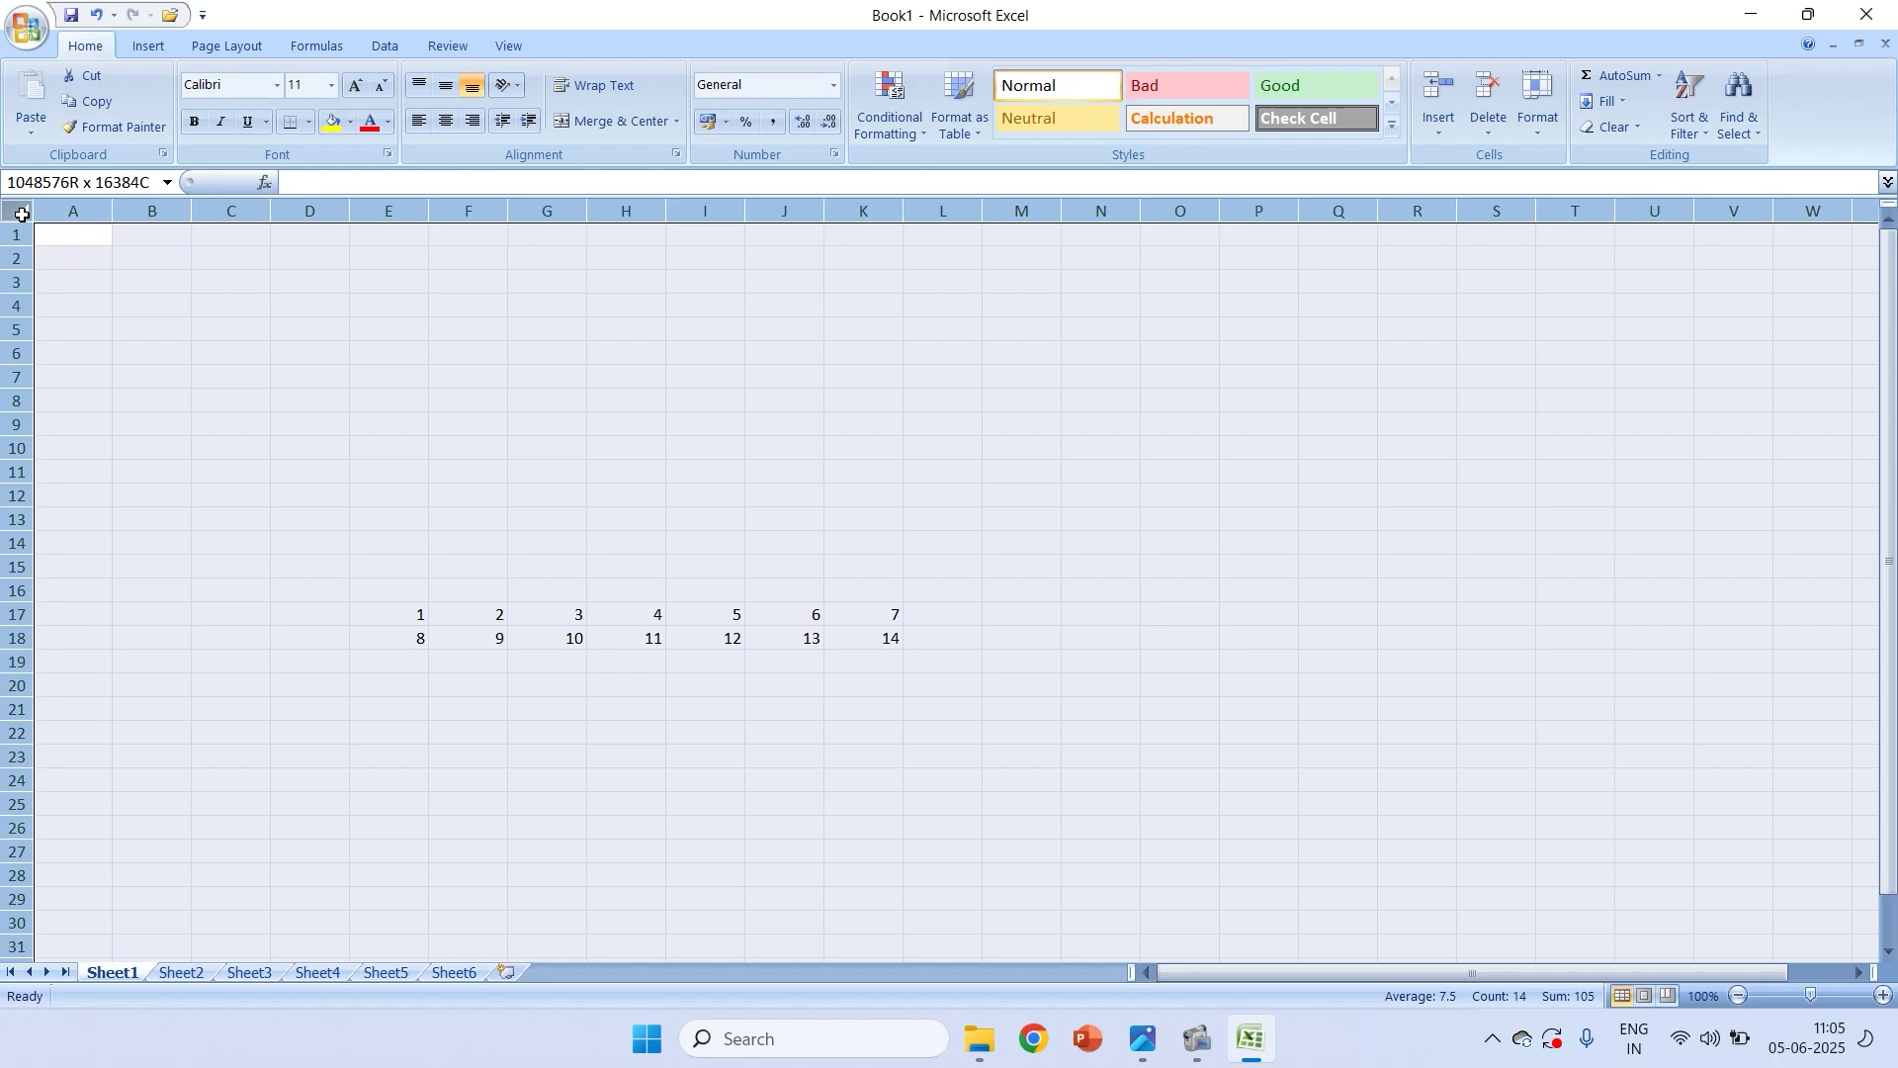
# Switch to the notes image to review the lines on cells and worksheet totals, and return to the Excel workbook
pyautogui.hotkey('alt', 'Tab')
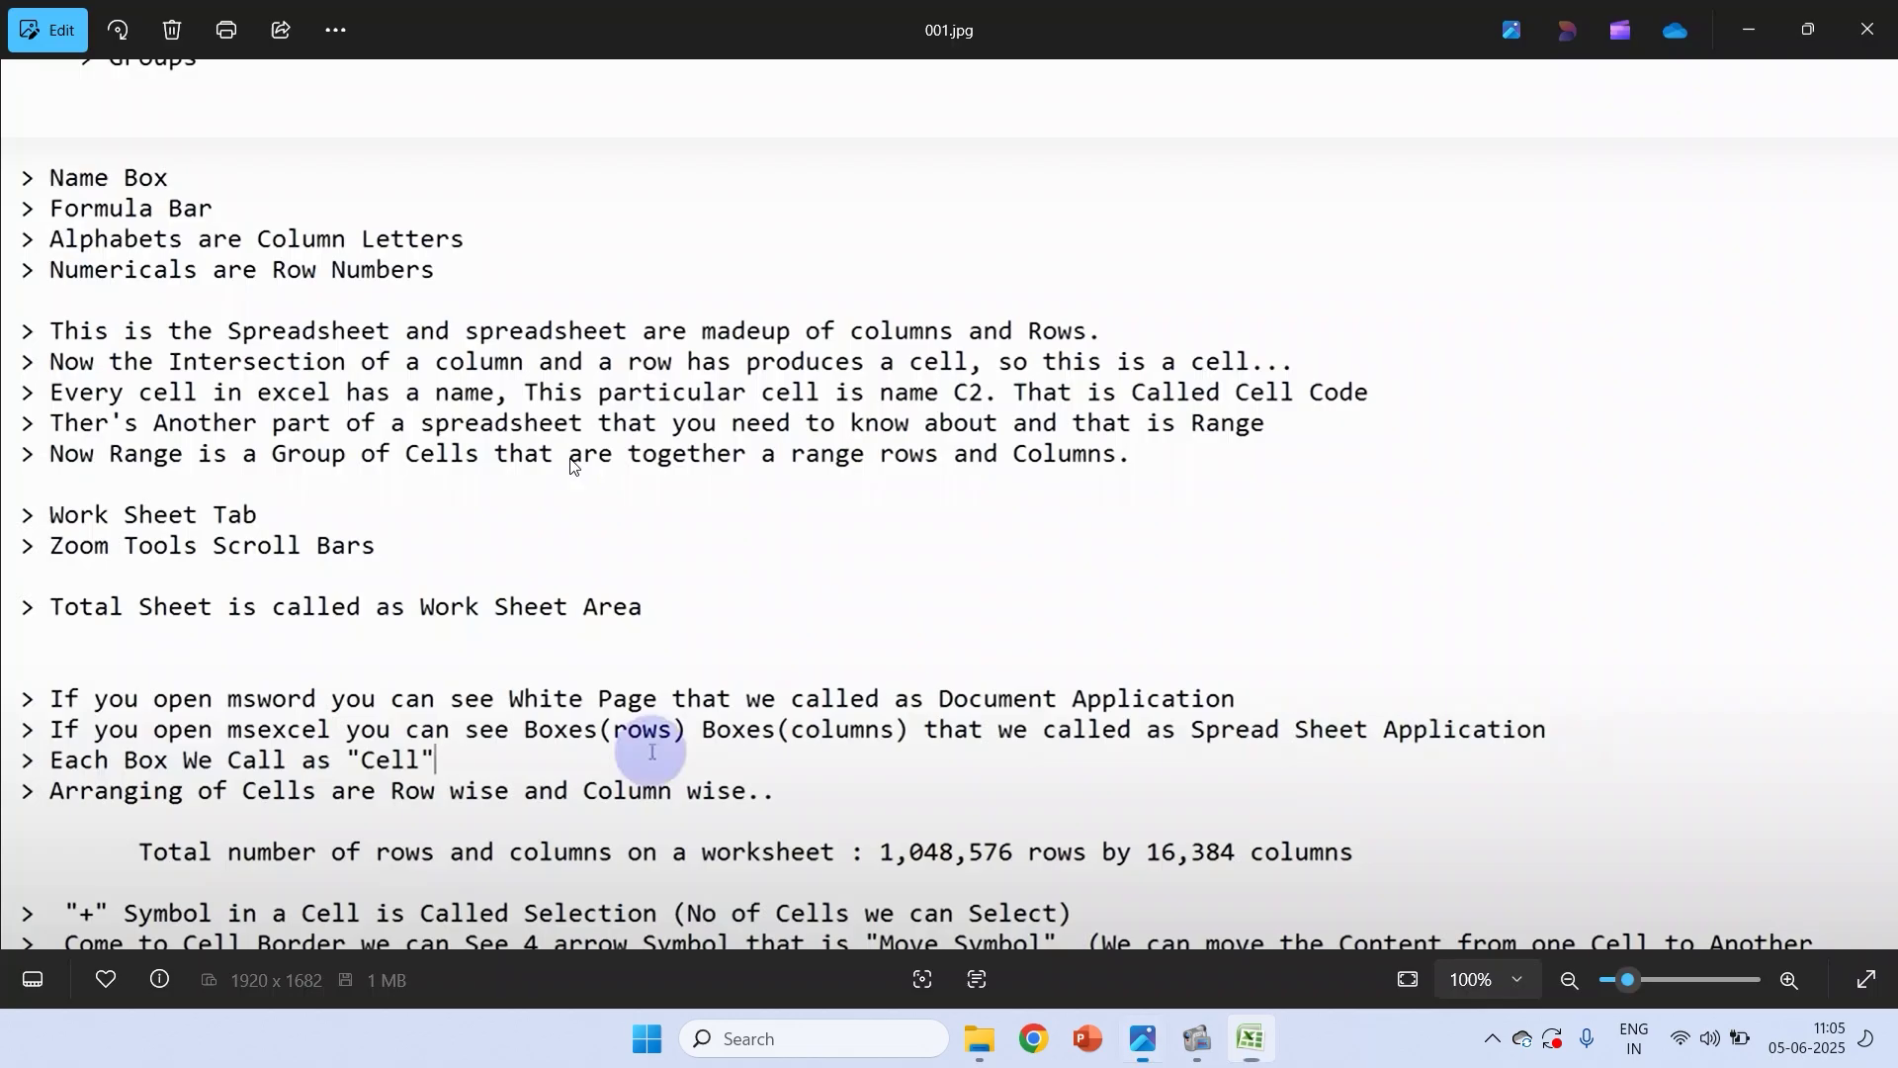
pyautogui.scroll(3, 915, 767)
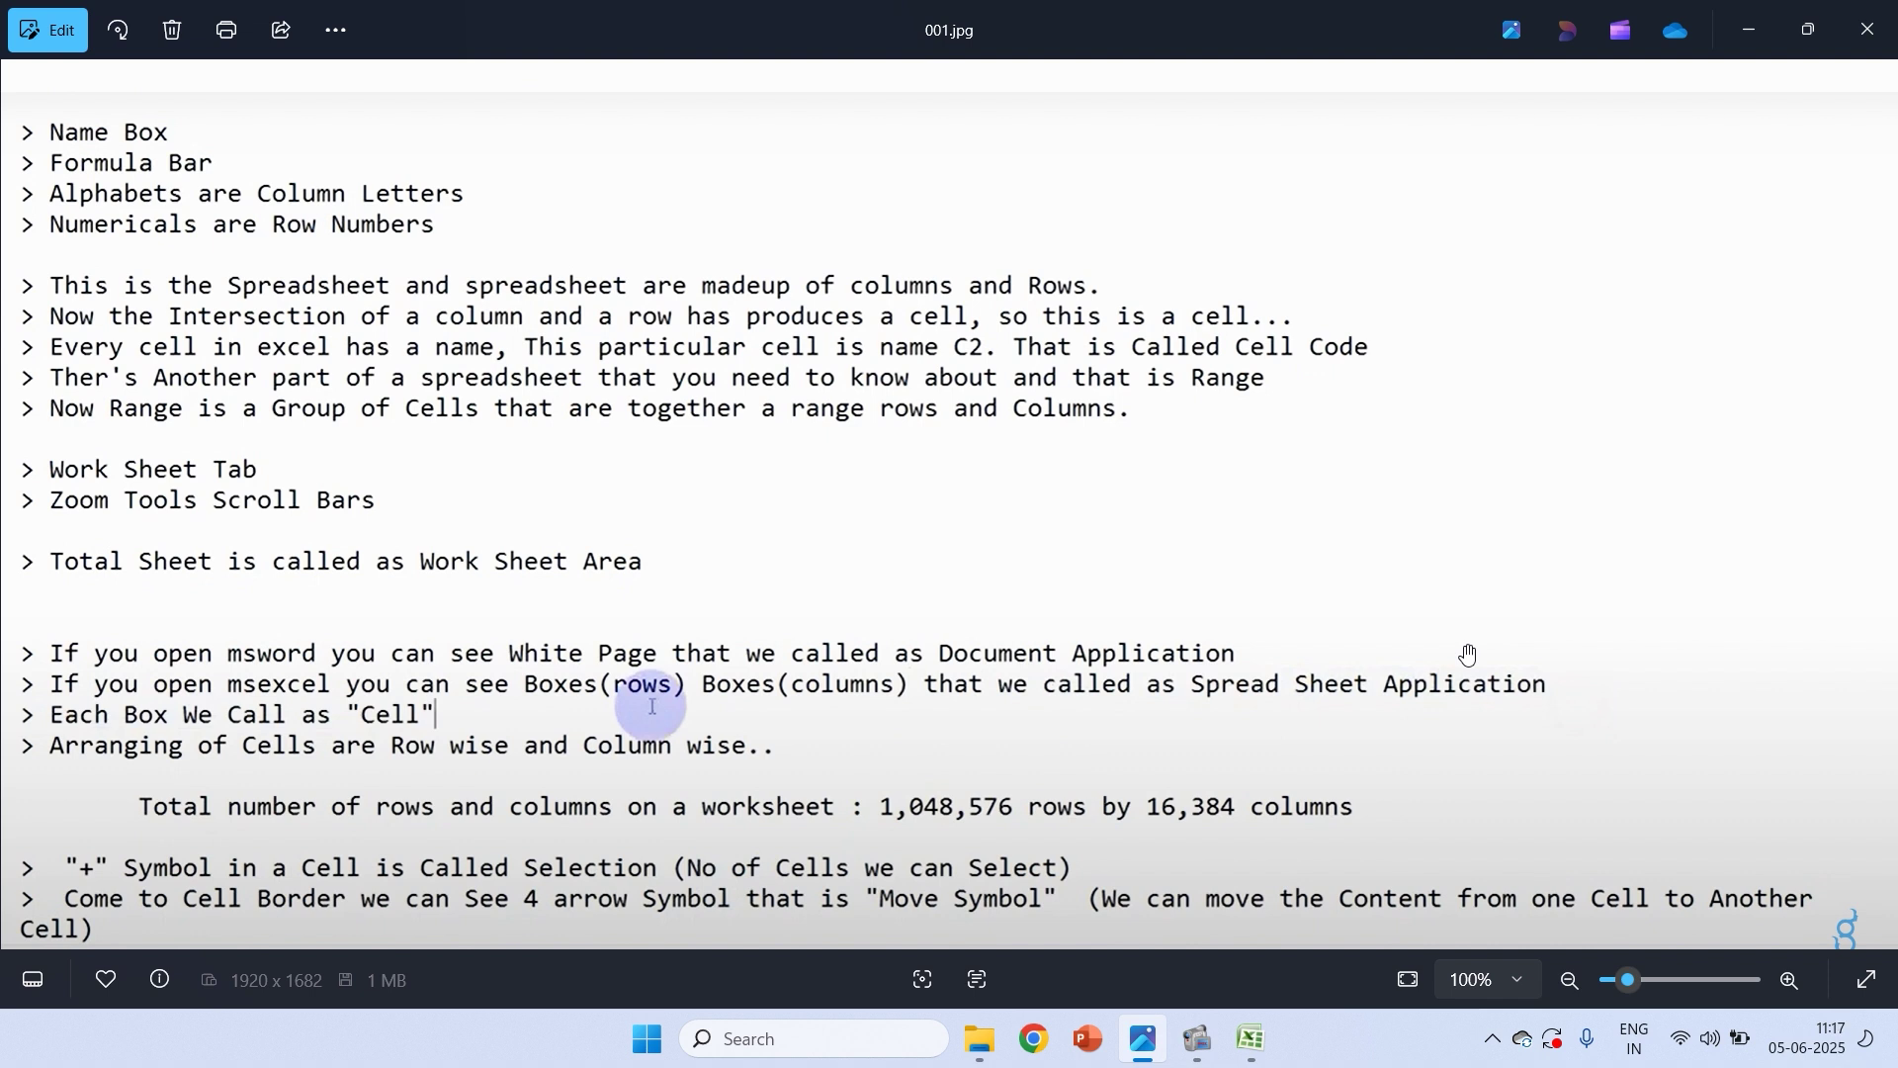
pyautogui.hotkey('alt', 'Tab')
pyautogui.hotkey('alt', 'Tab')
pyautogui.press('super+d')
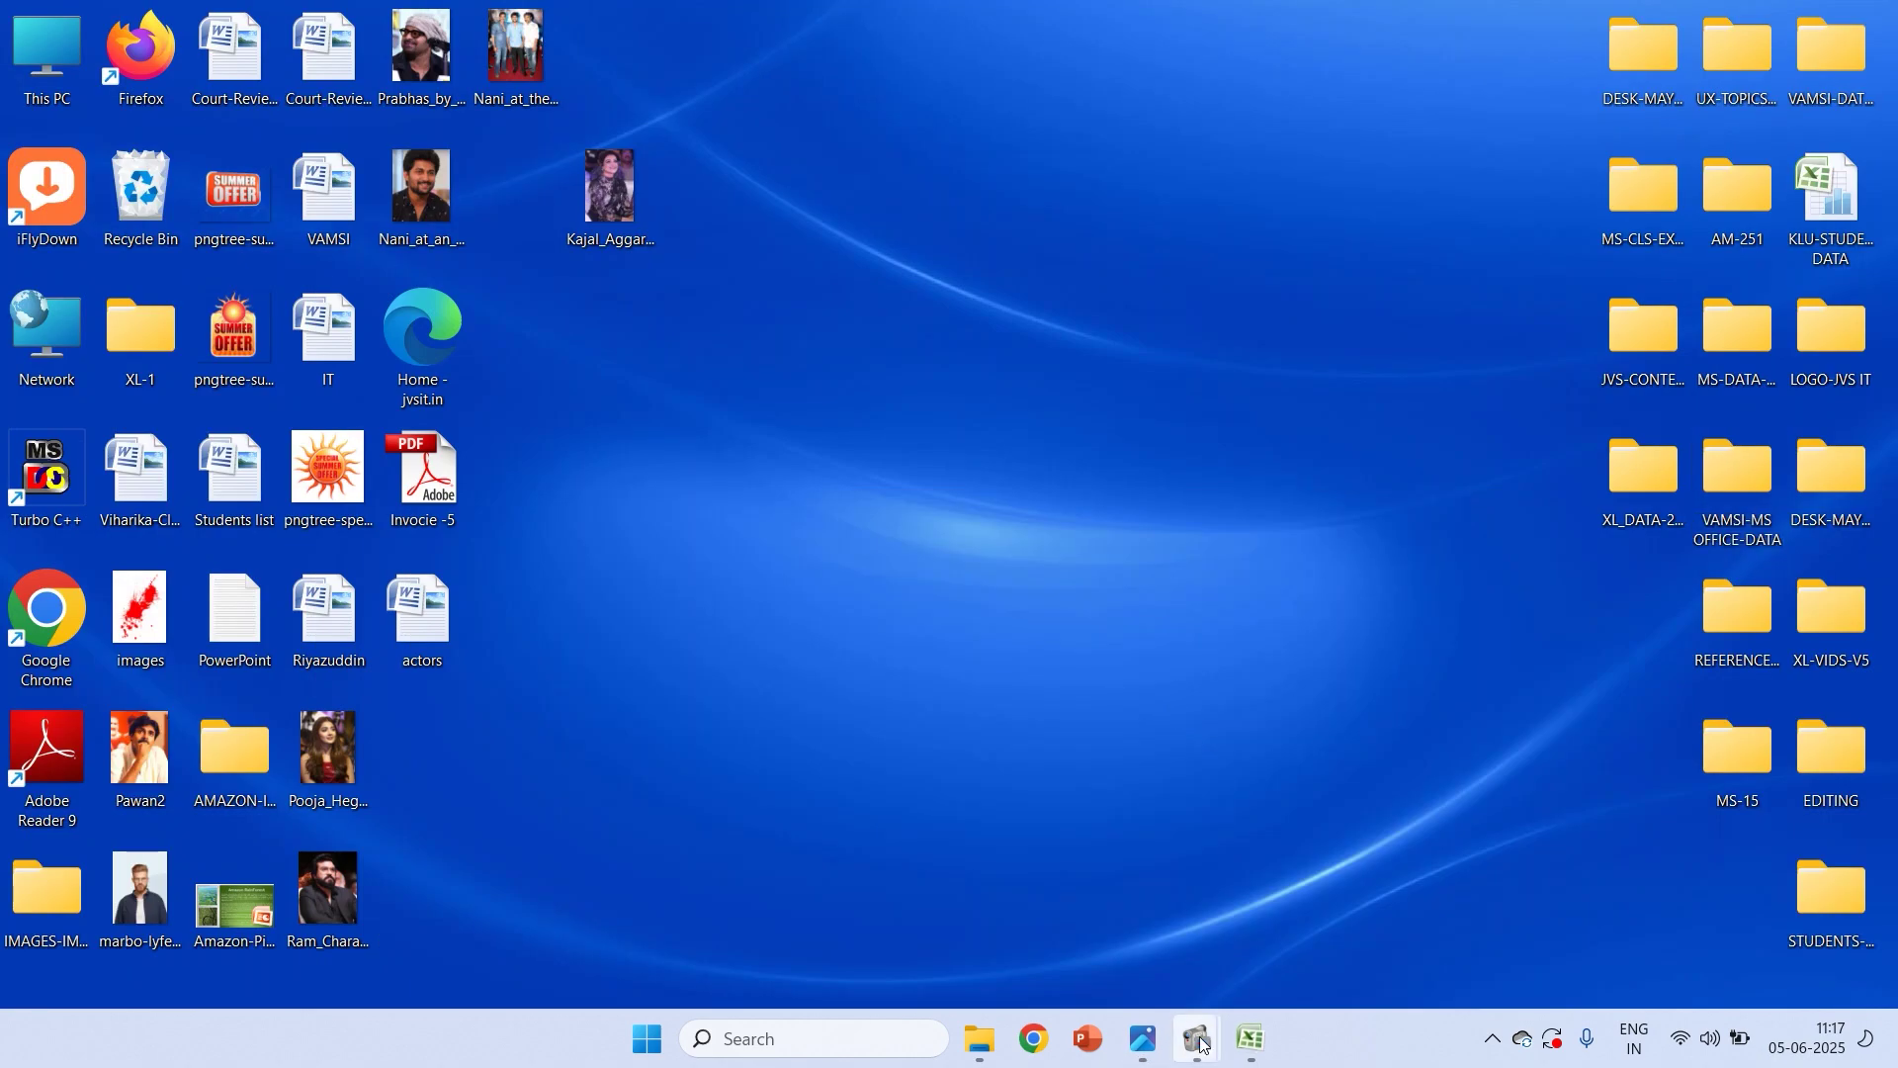
pyautogui.click(1251, 1038)
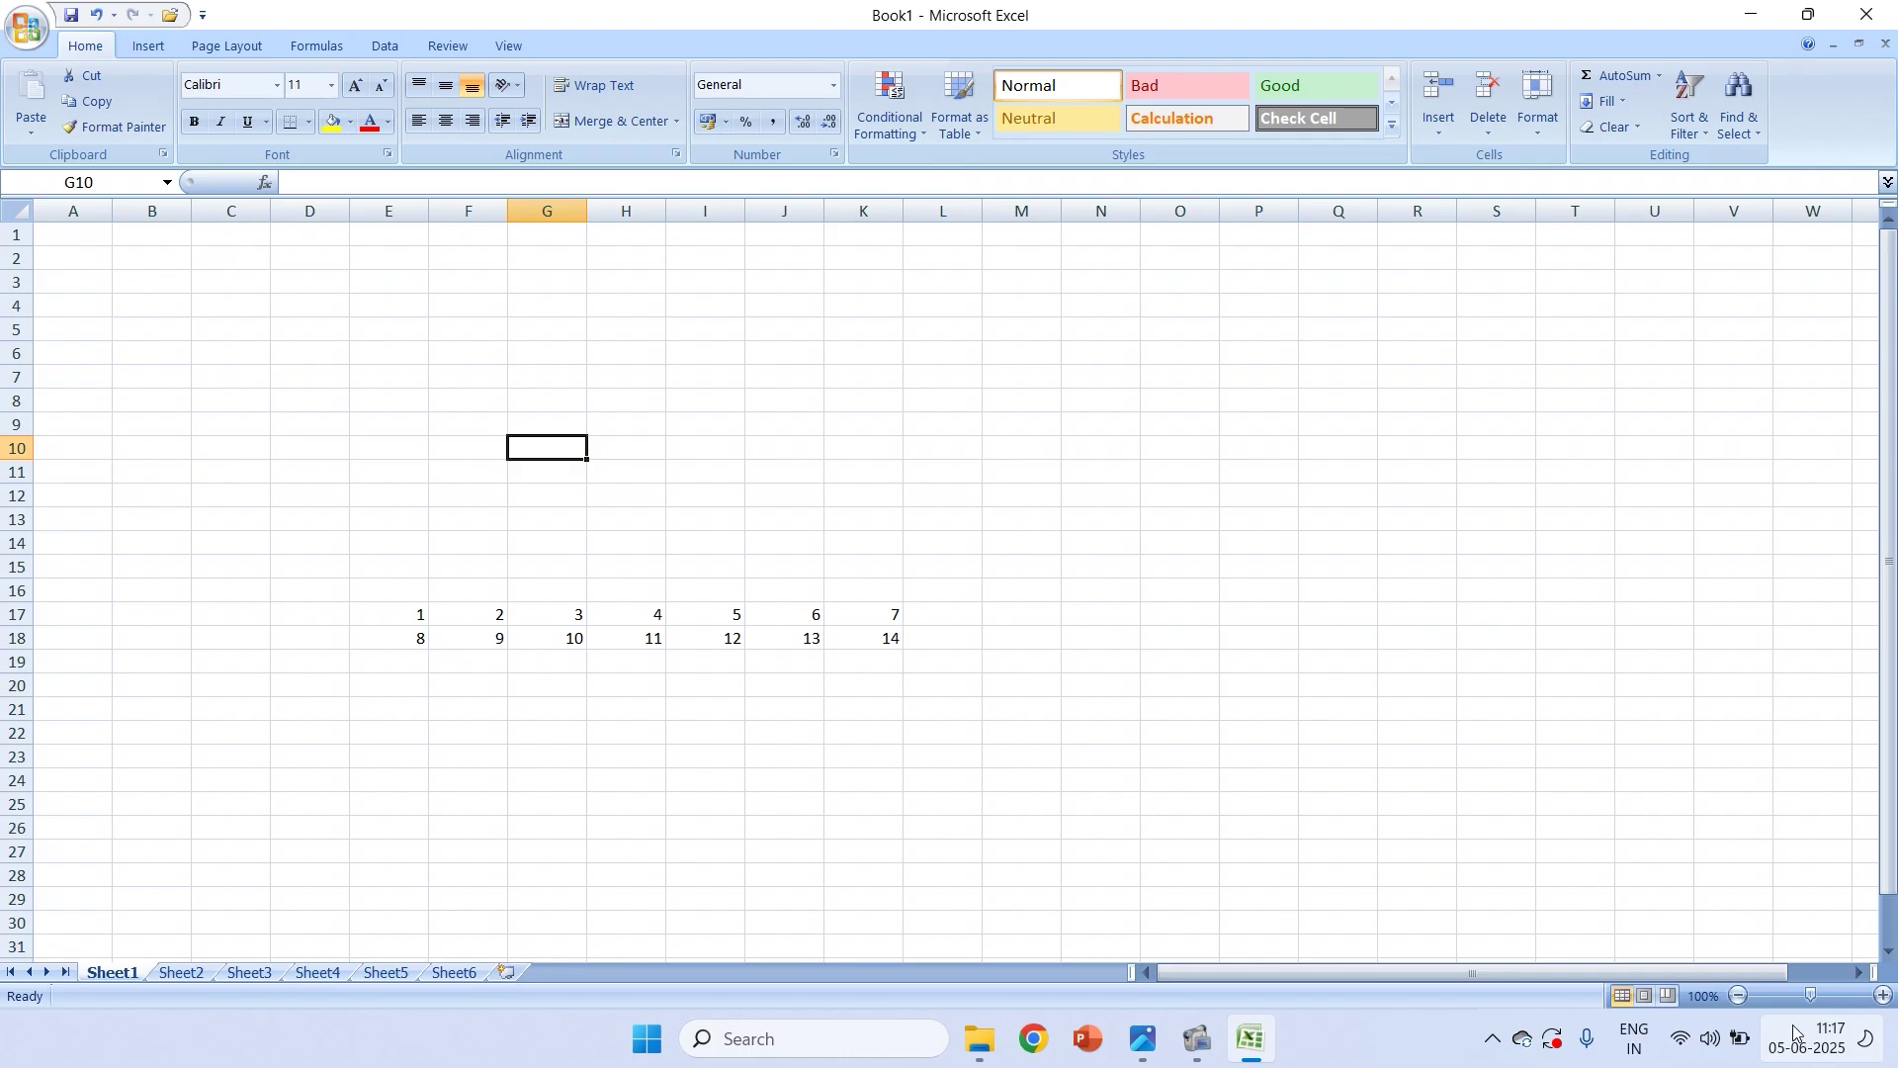
# Zoom the worksheet to 105% and back to 100%, and briefly select a block of cells in the worksheet area
pyautogui.moveTo(1811, 996)
pyautogui.mouseDown()
pyautogui.moveTo(1774, 994)
pyautogui.moveTo(1812, 994)
pyautogui.mouseUp()
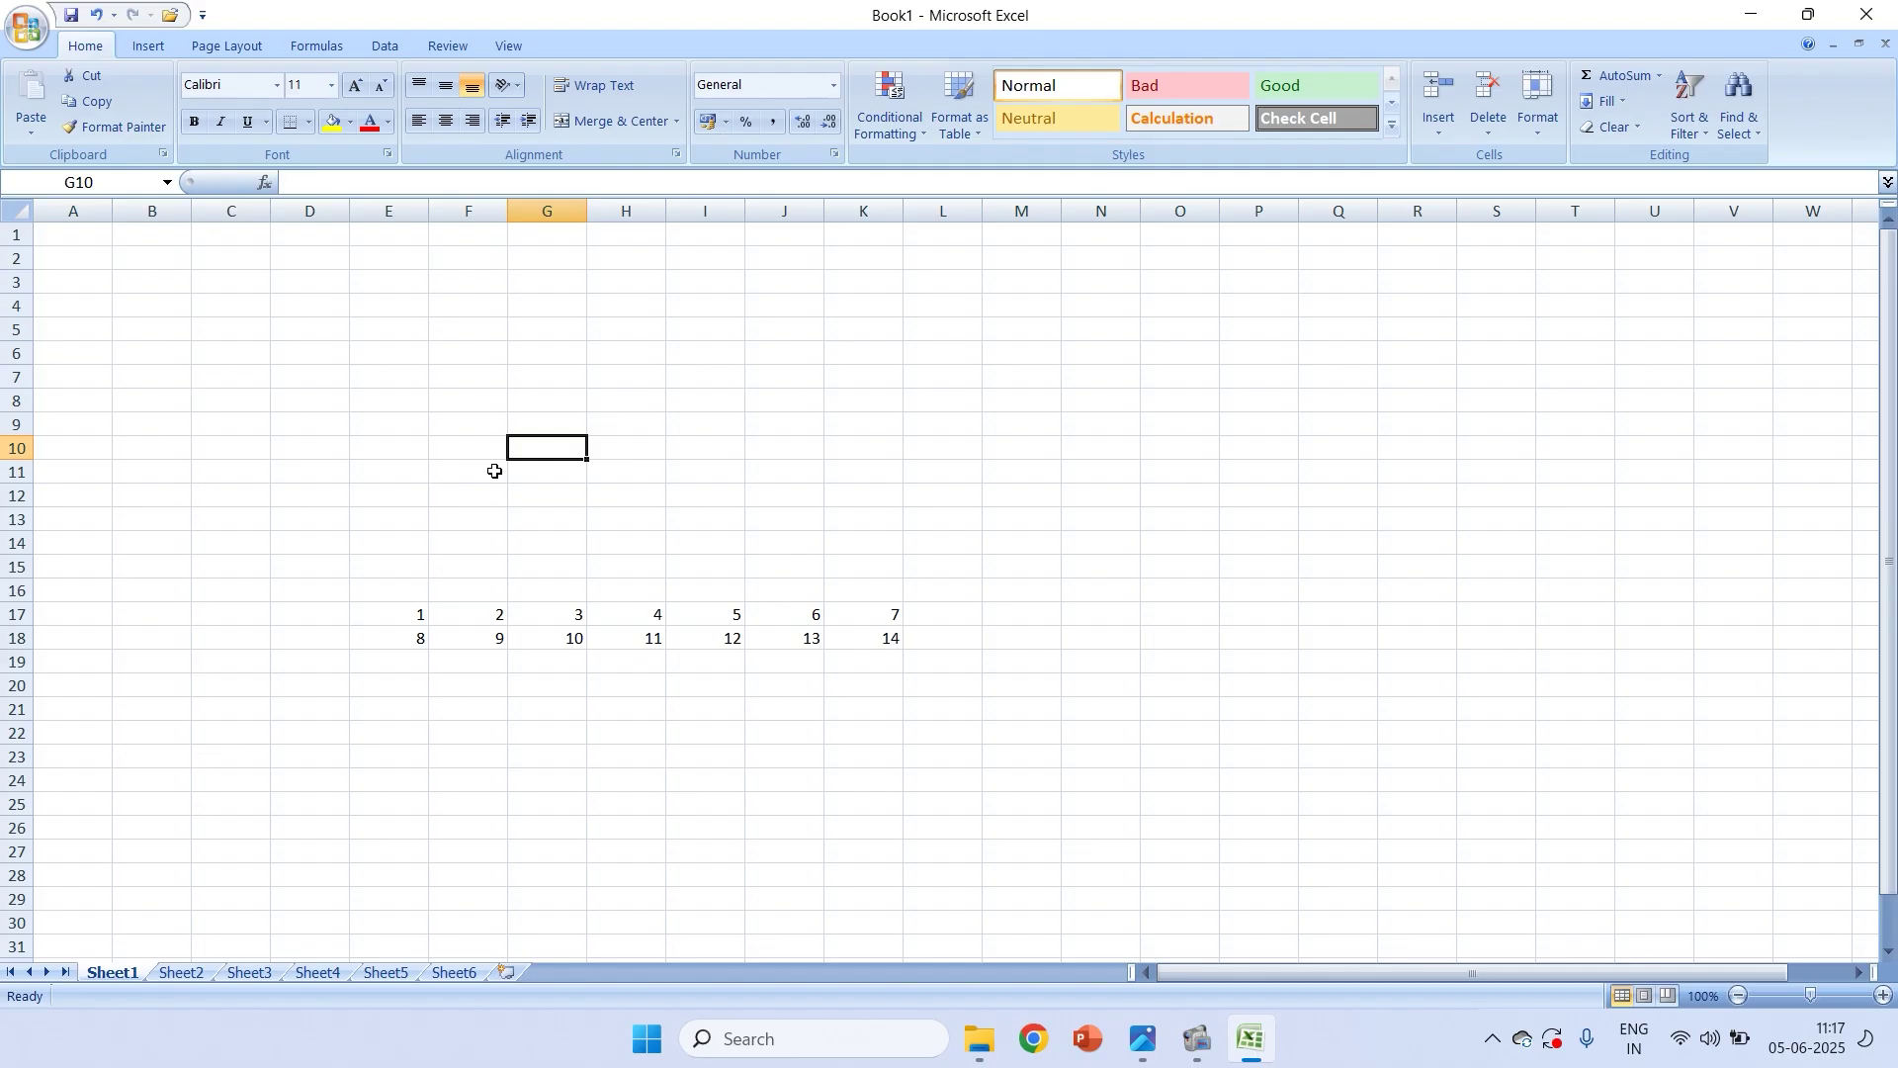
pyautogui.moveTo(1814, 996); pyautogui.dragTo(1819, 997)
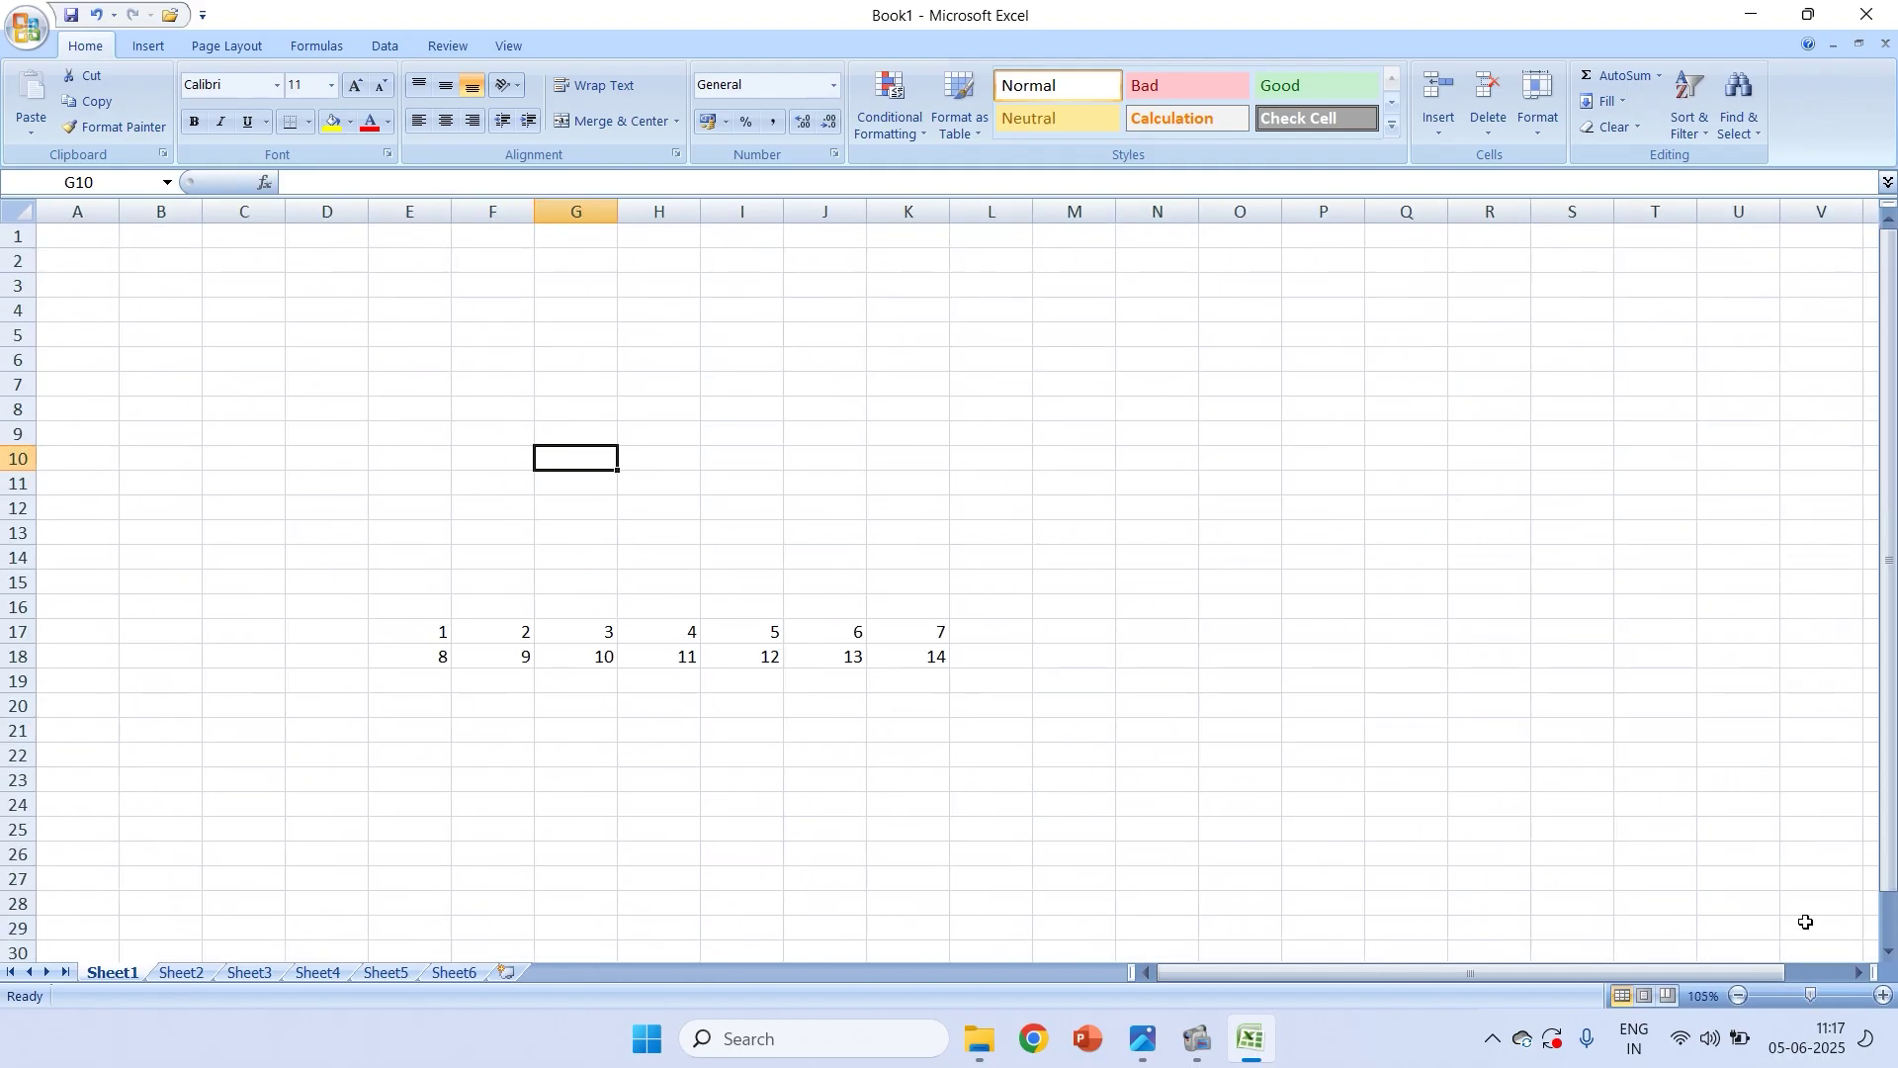
pyautogui.click(1739, 996)
pyautogui.moveTo(388, 496); pyautogui.dragTo(1049, 752)
pyautogui.click(1049, 752)
# Read the notes' line on the "+" selection symbol, and select the number range E17:K18 in Excel to compare
pyautogui.hotkey('alt', 'Tab')
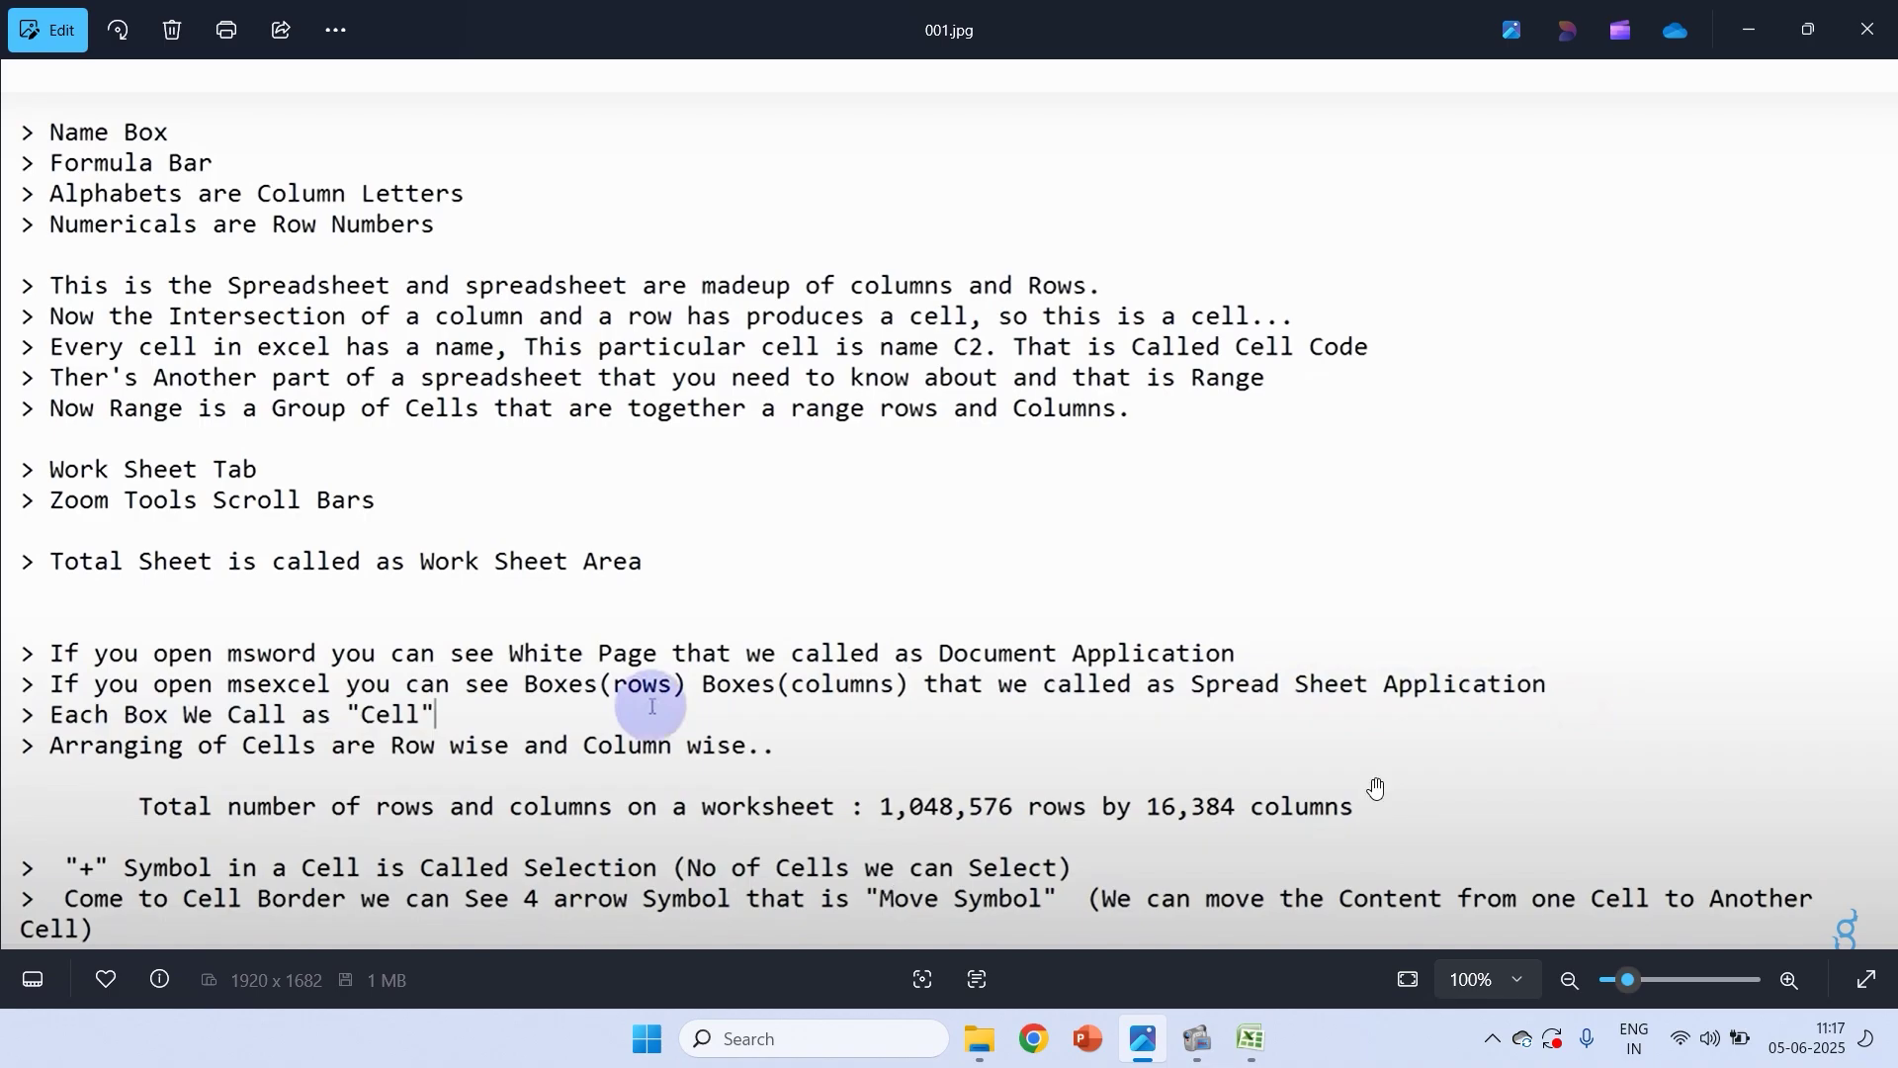
pyautogui.hotkey('alt', 'Tab')
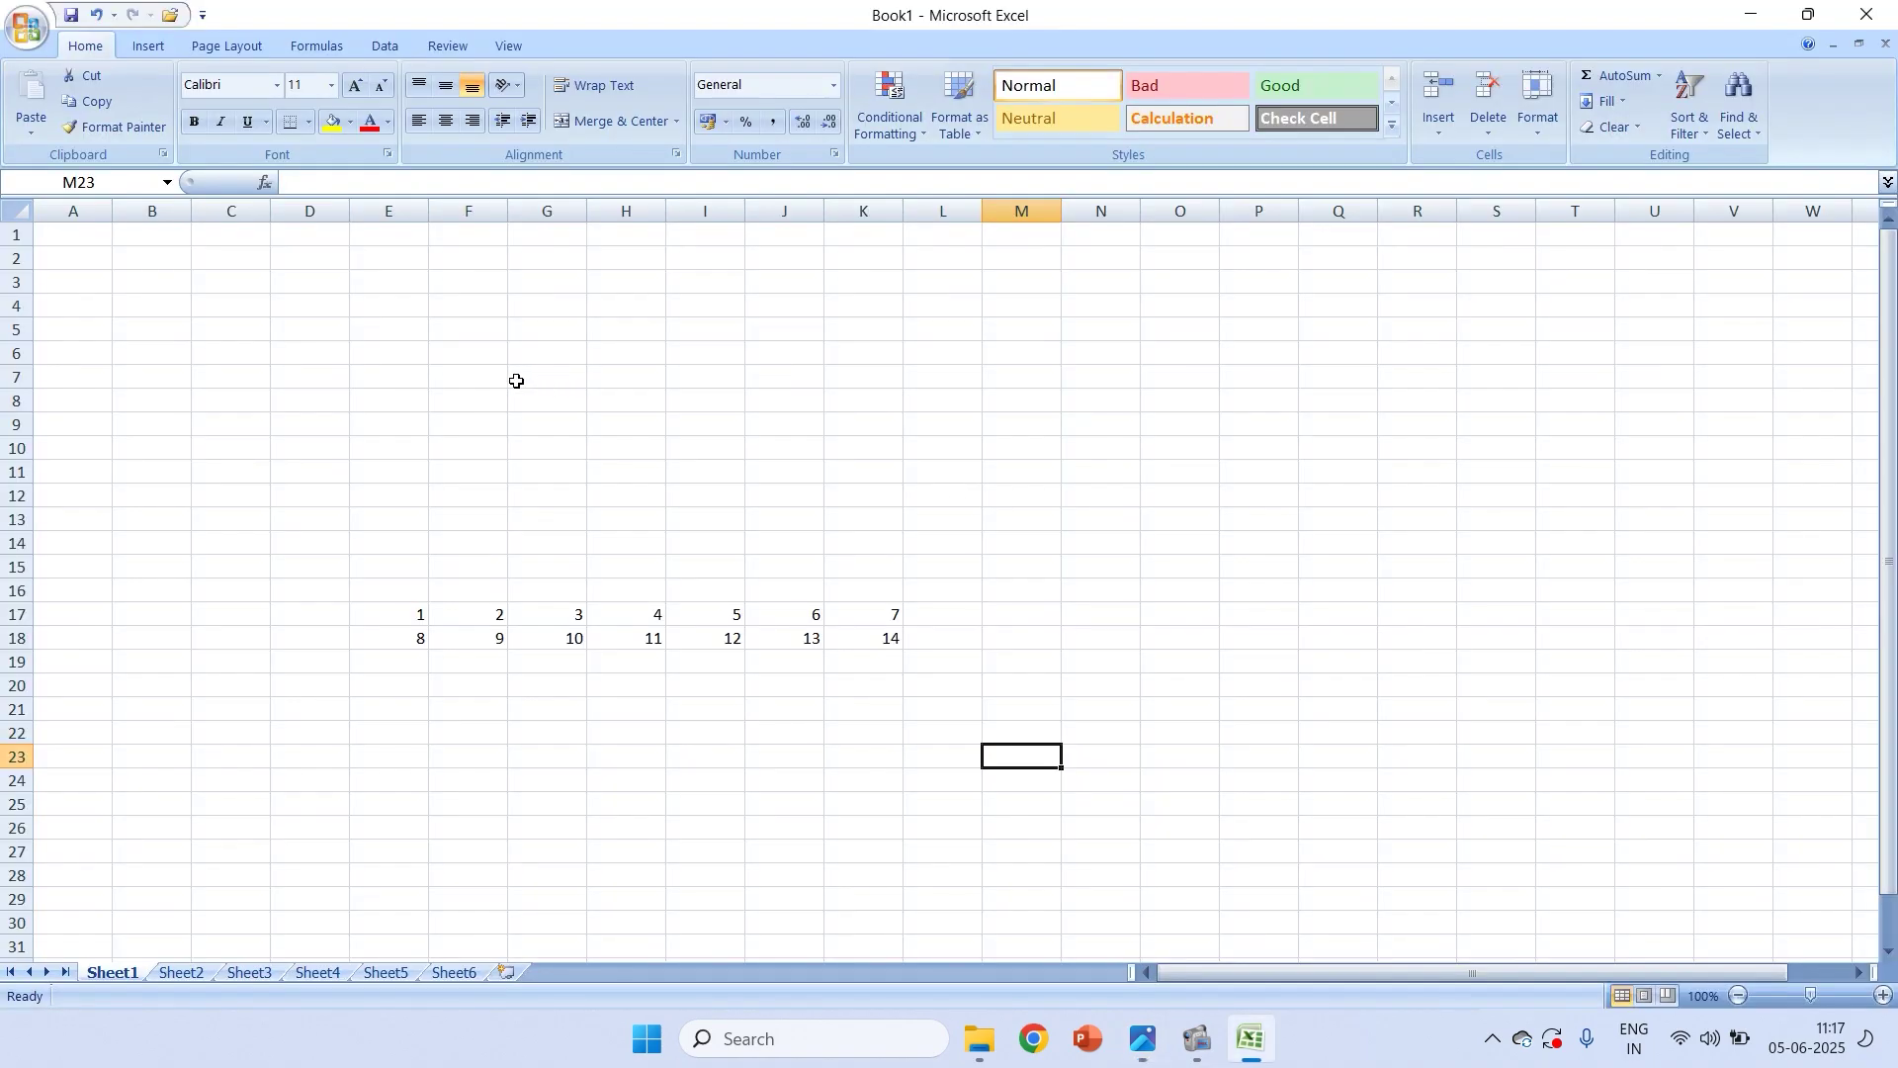
pyautogui.moveTo(368, 619); pyautogui.dragTo(877, 650)
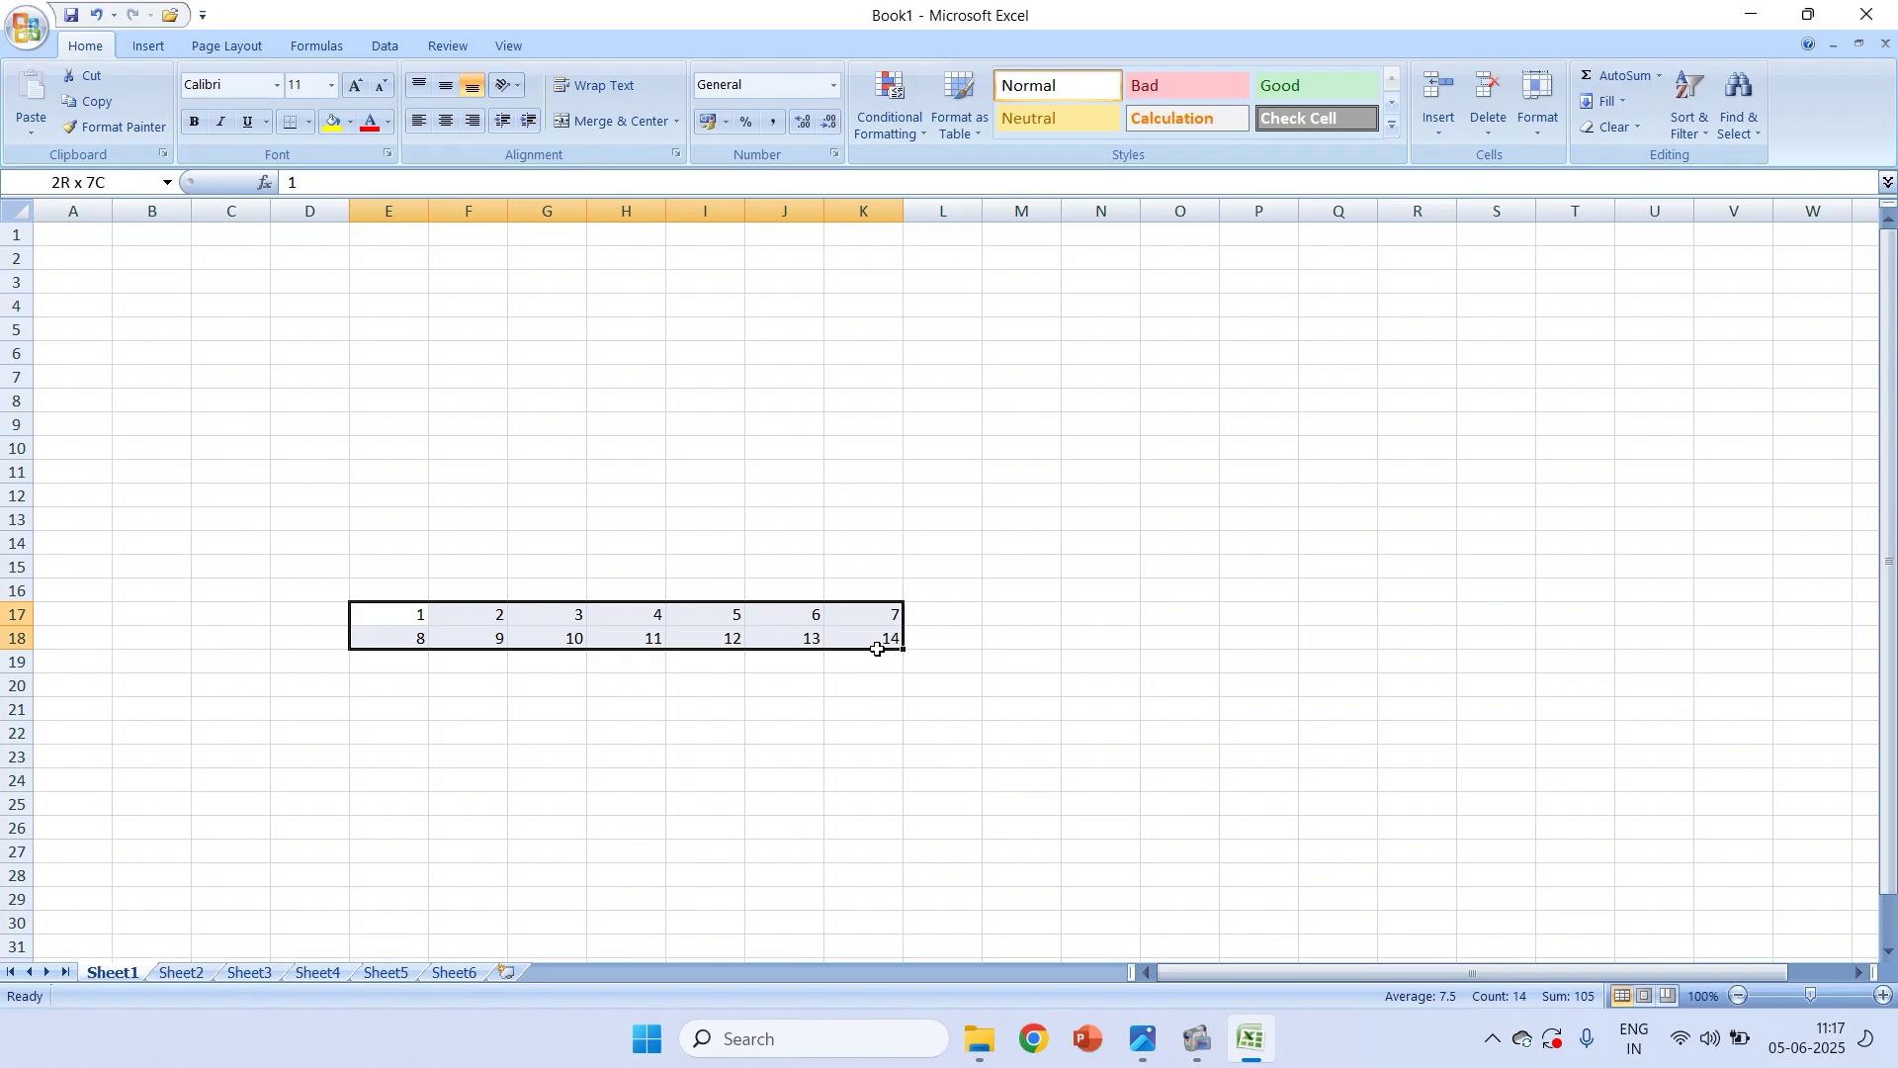
pyautogui.hotkey('alt', 'Tab')
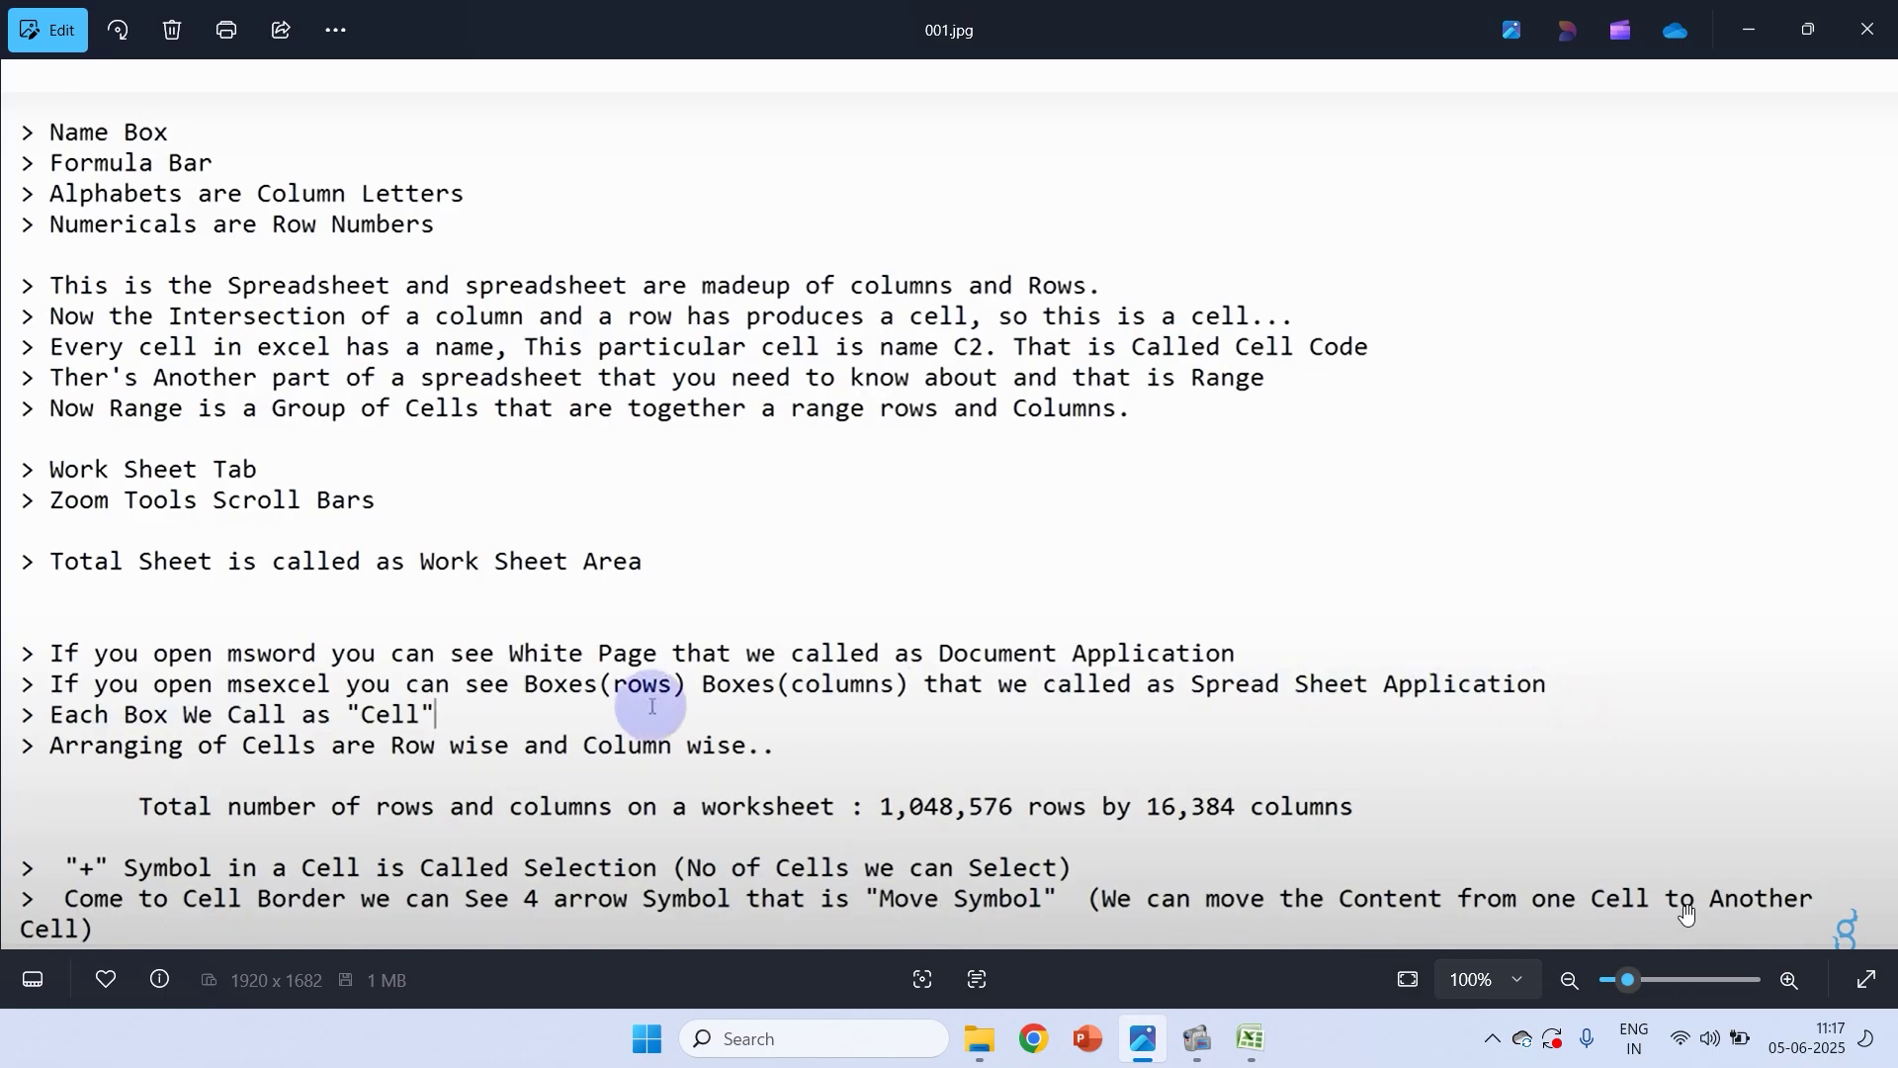
pyautogui.hotkey('alt', 'Tab')
pyautogui.click(1021, 566)
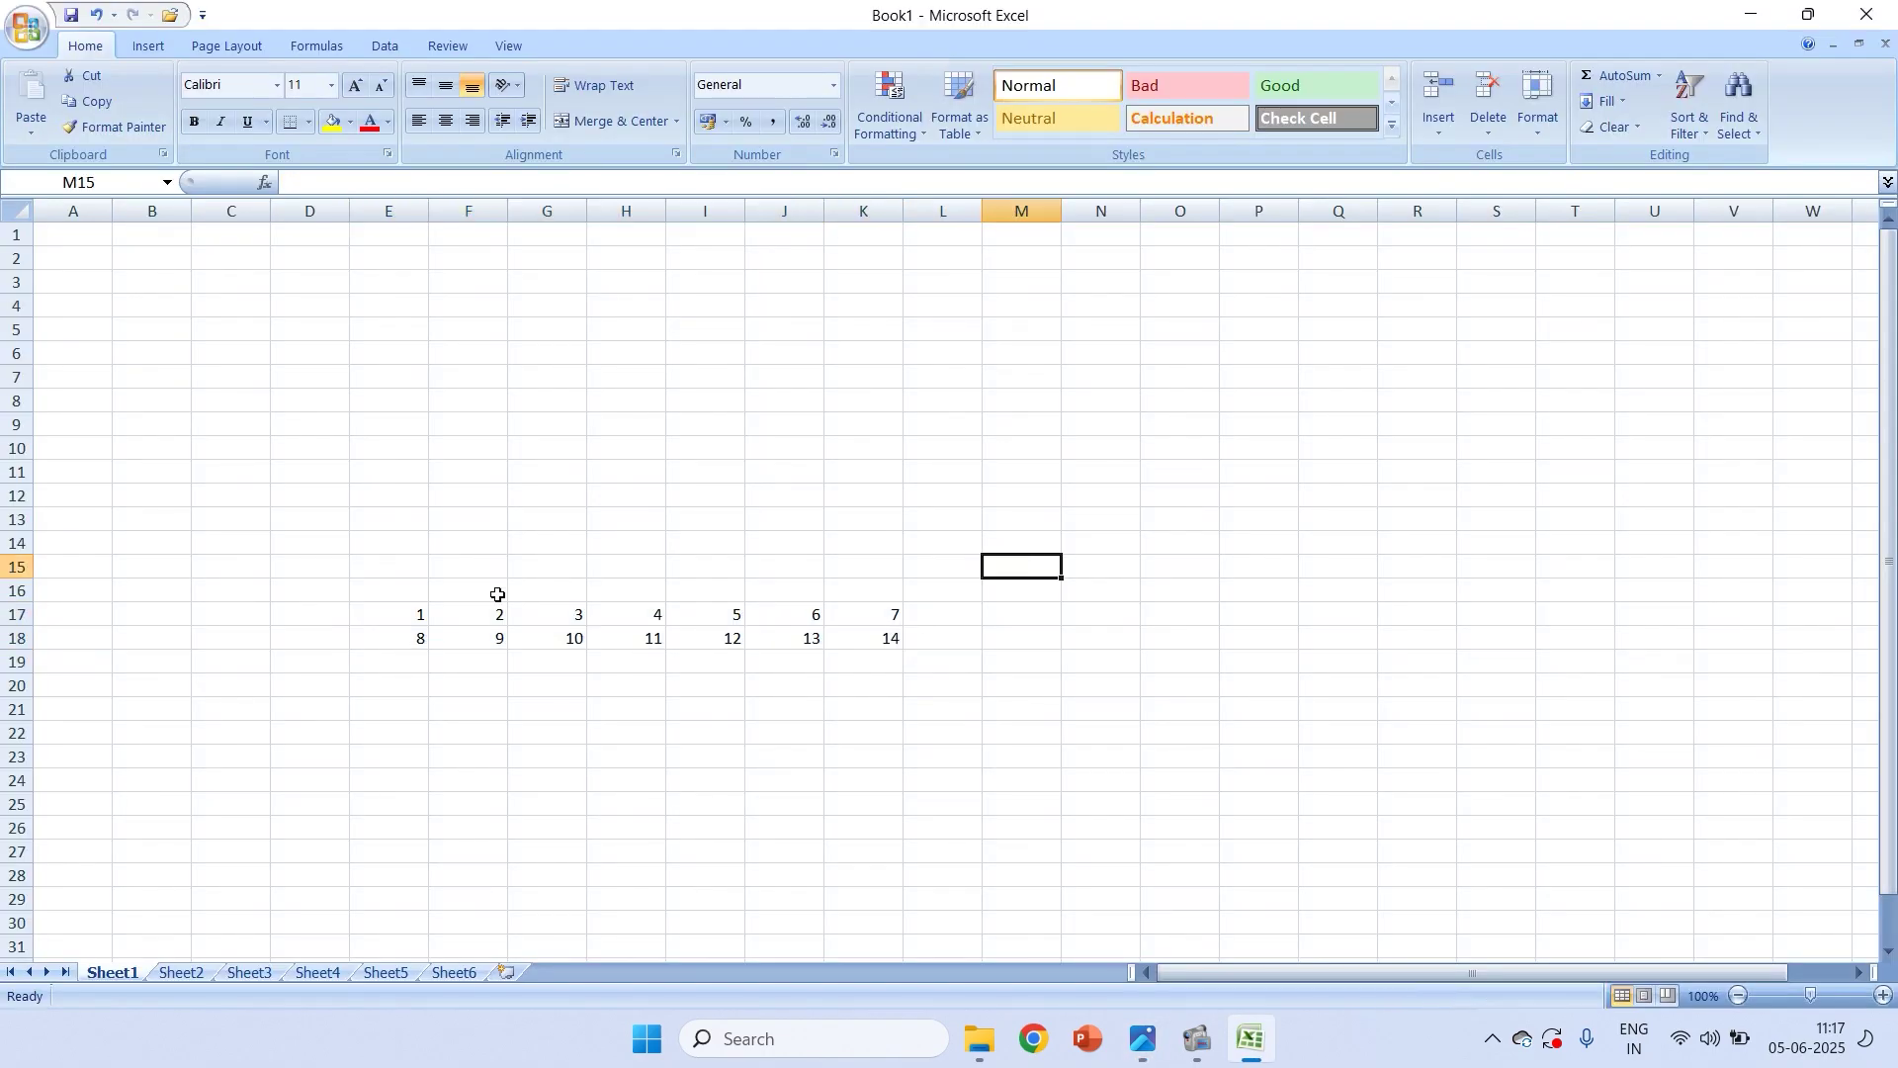
pyautogui.moveTo(418, 612); pyautogui.dragTo(901, 645)
# Check the notes' "Move Symbol" line, and in Excel move cell E17's content to K7 and undo the move
pyautogui.hotkey('alt', 'Tab')
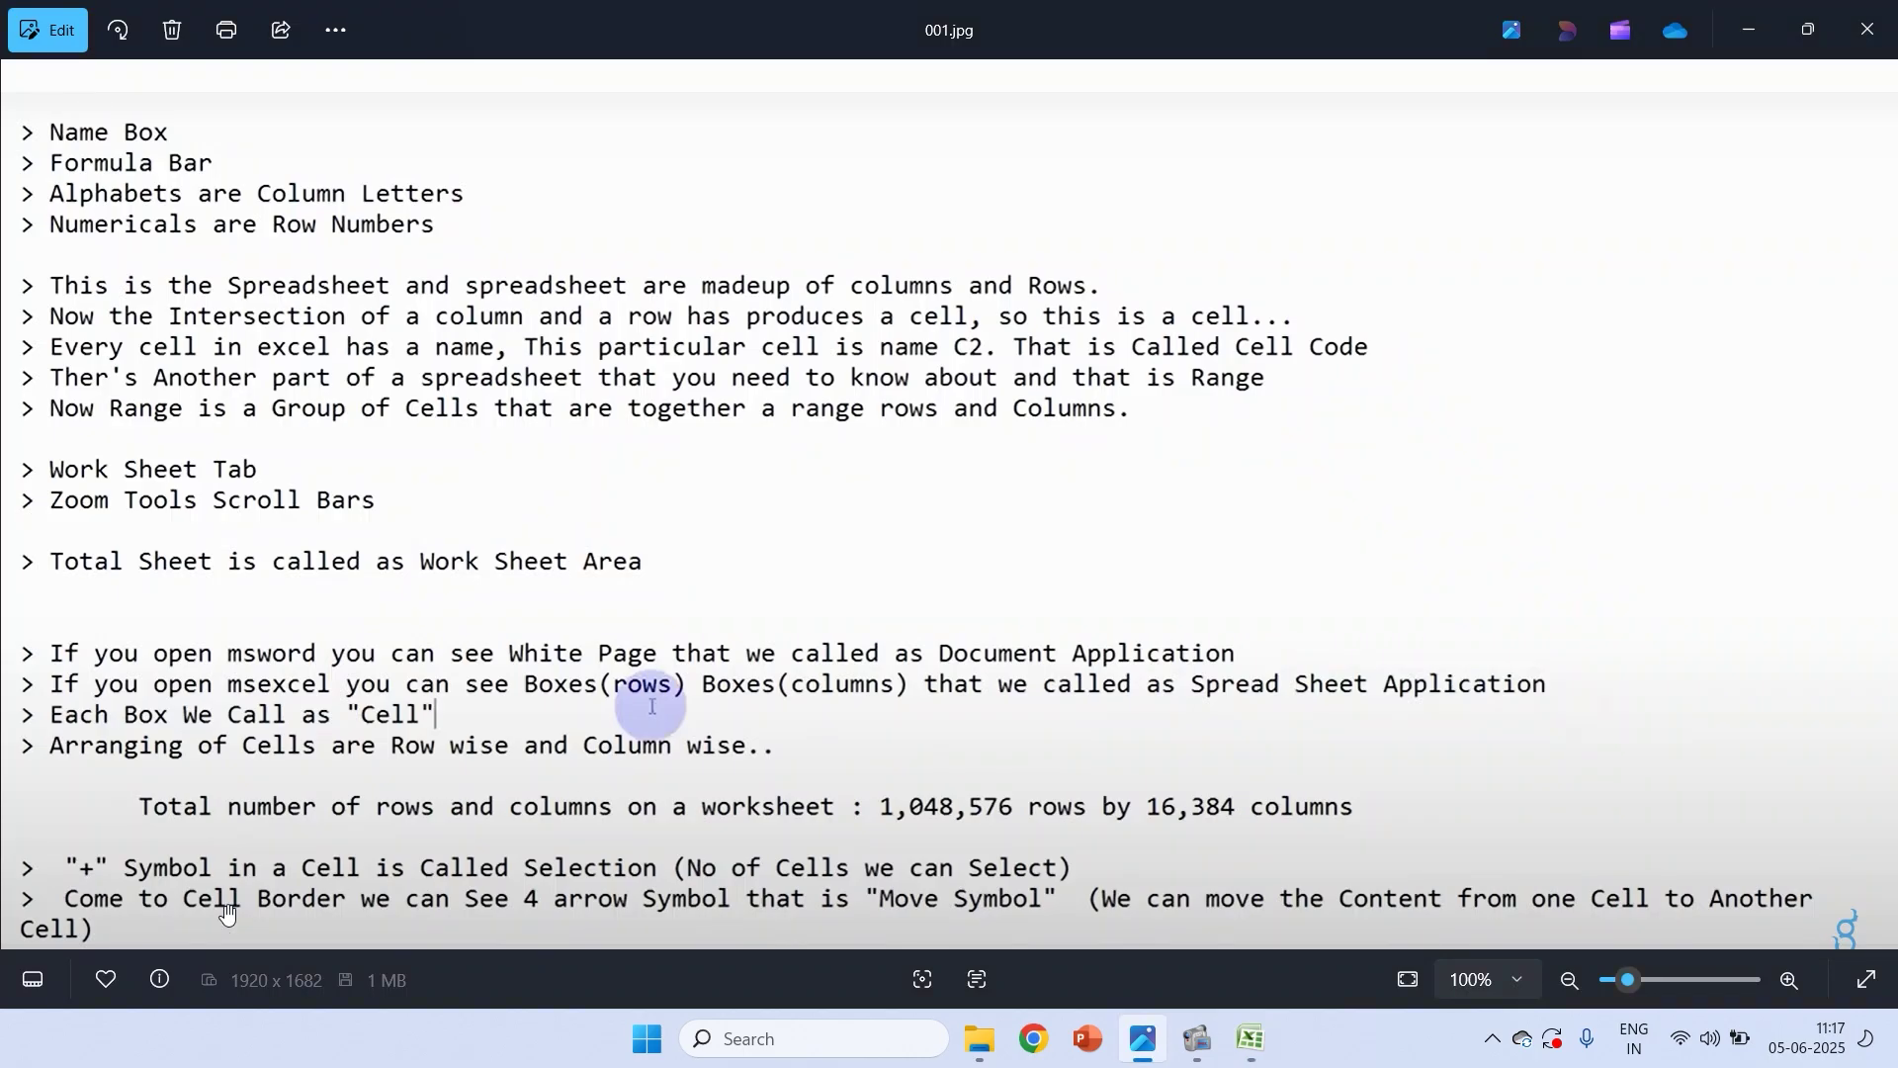
pyautogui.hotkey('alt', 'Tab')
pyautogui.click(712, 755)
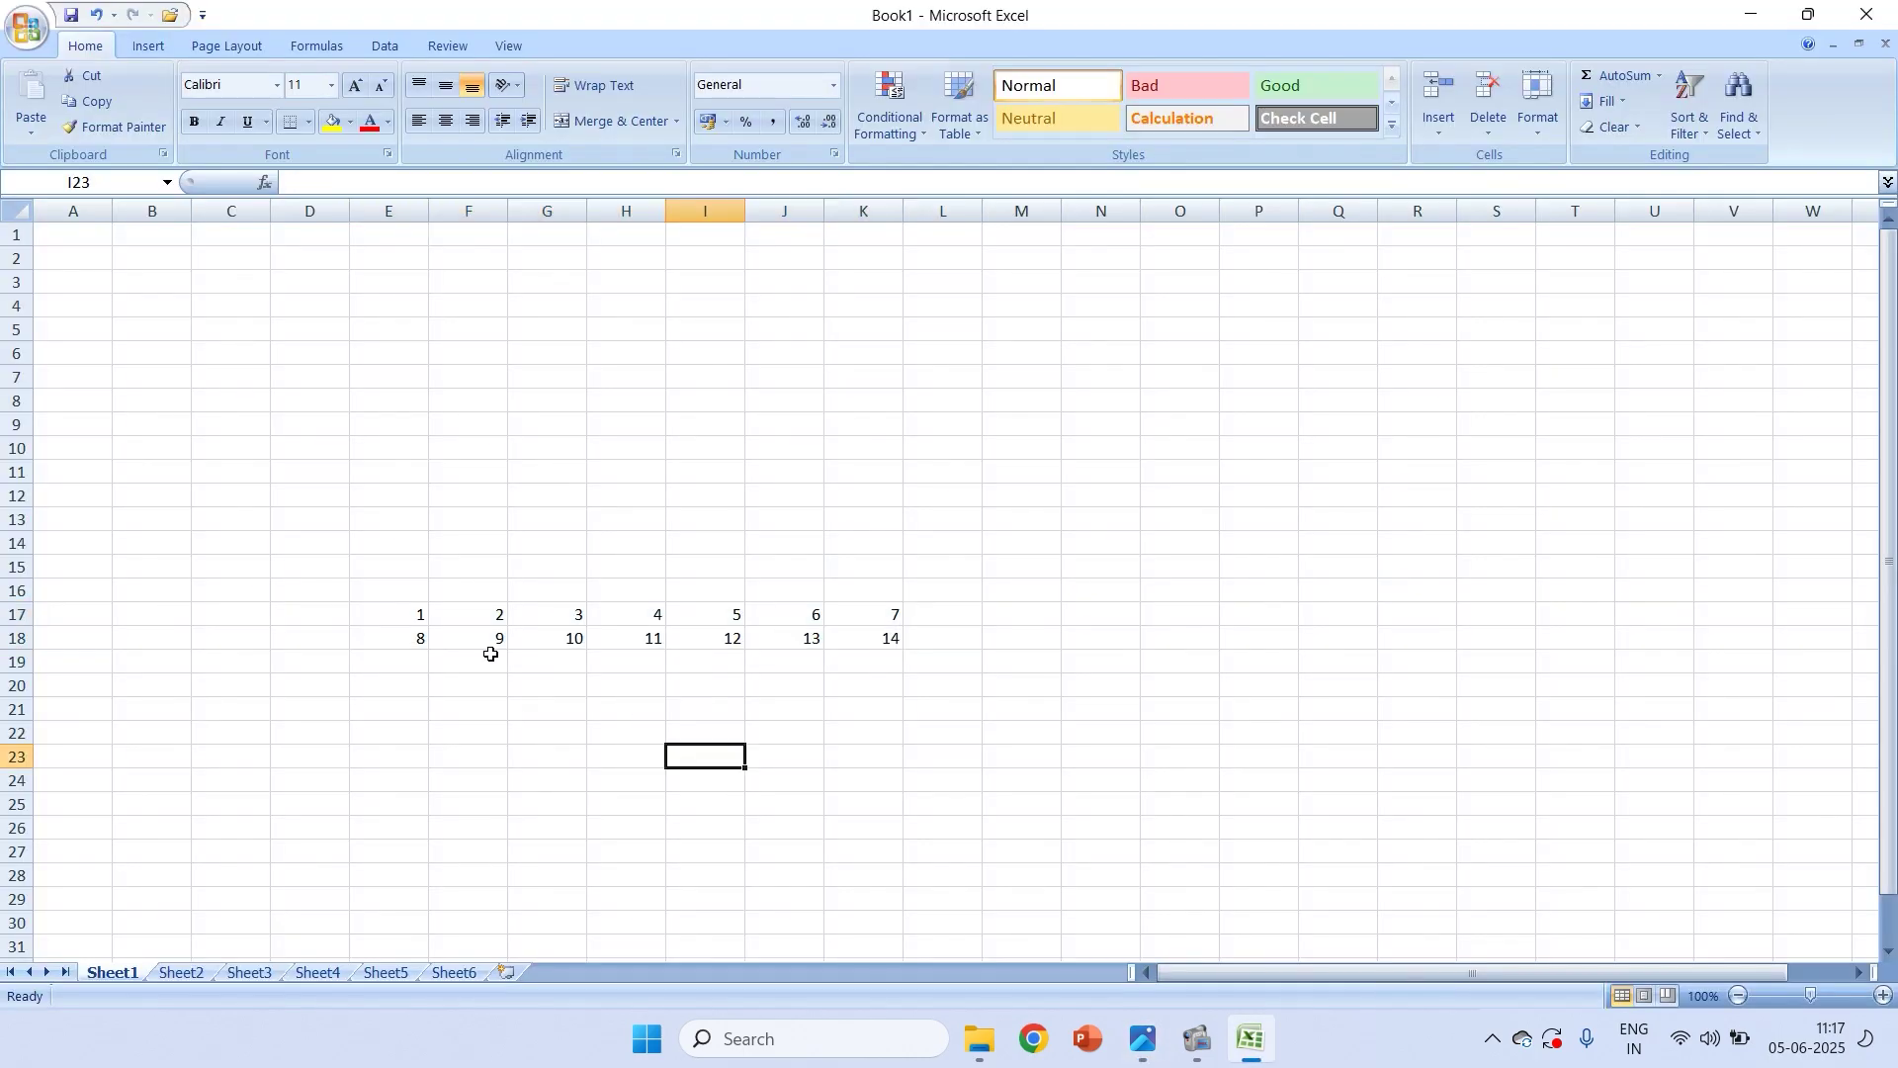
pyautogui.click(407, 610)
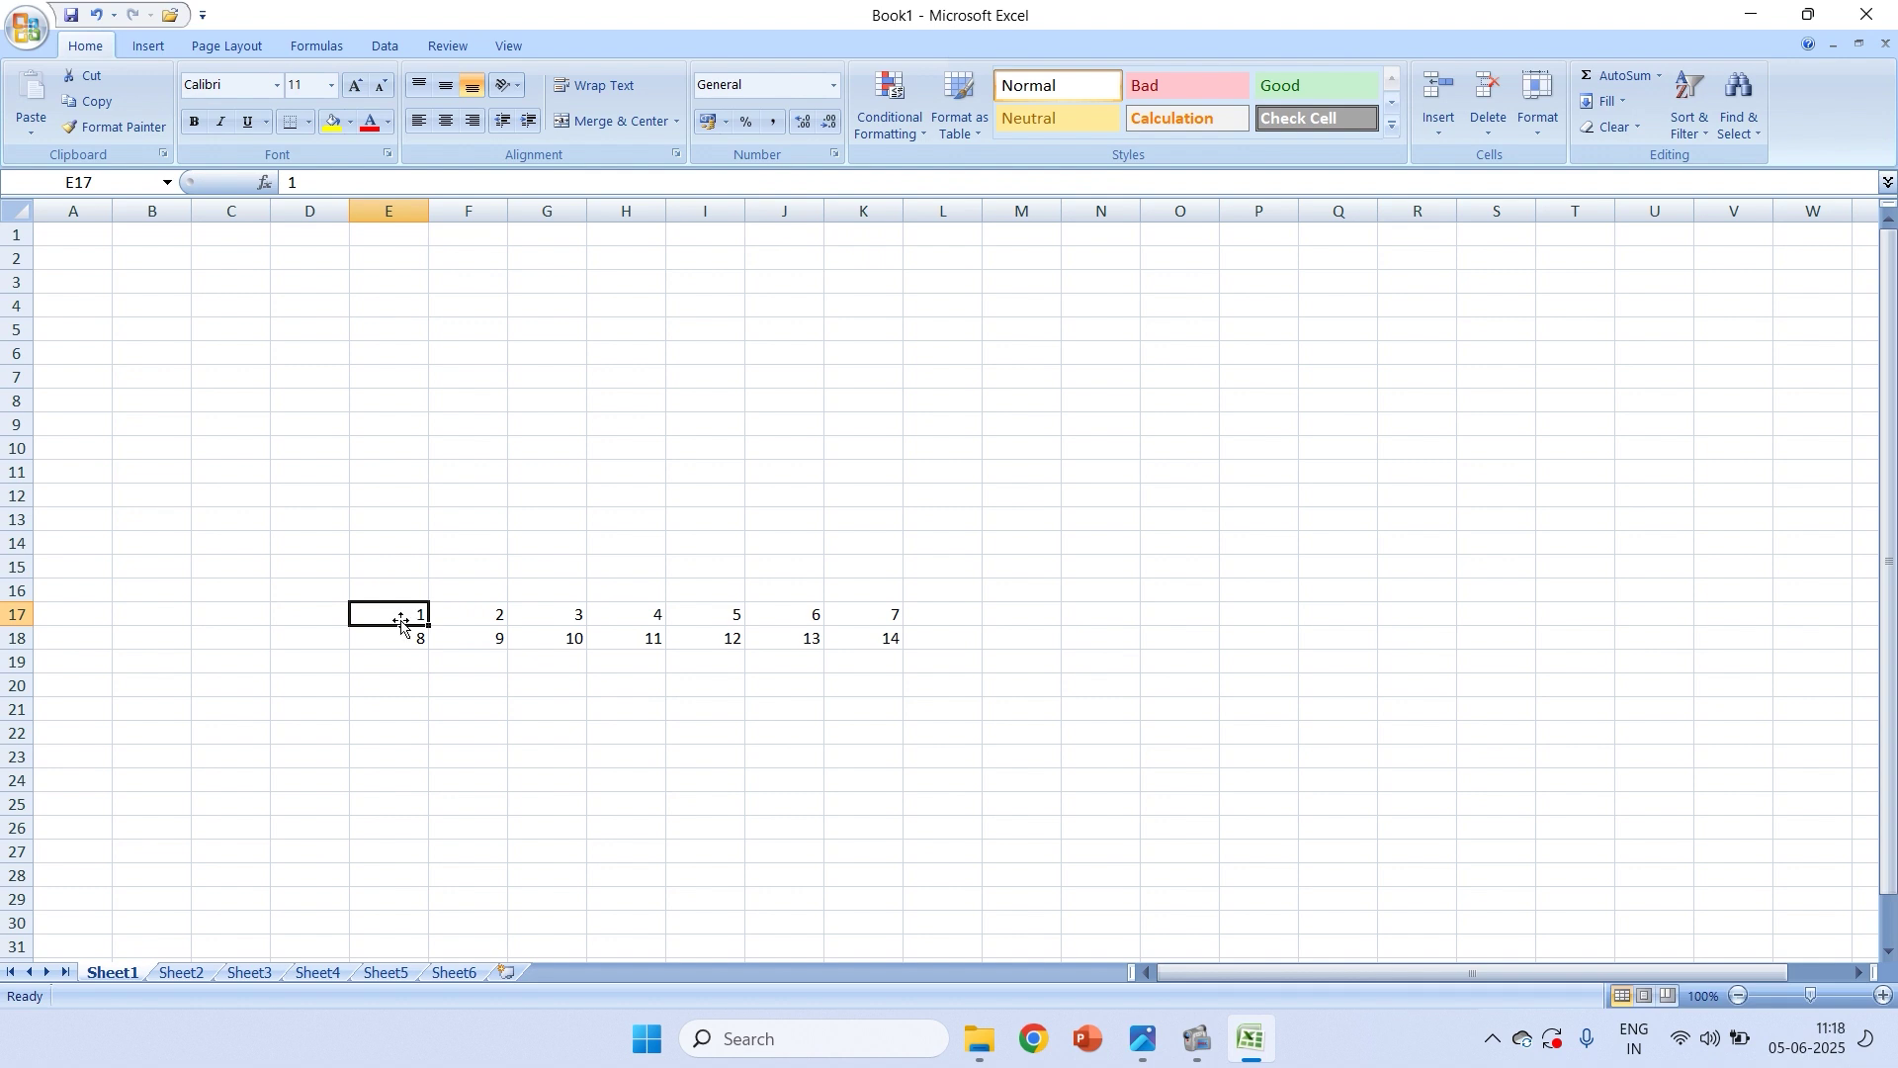
pyautogui.moveTo(401, 623); pyautogui.dragTo(892, 407)
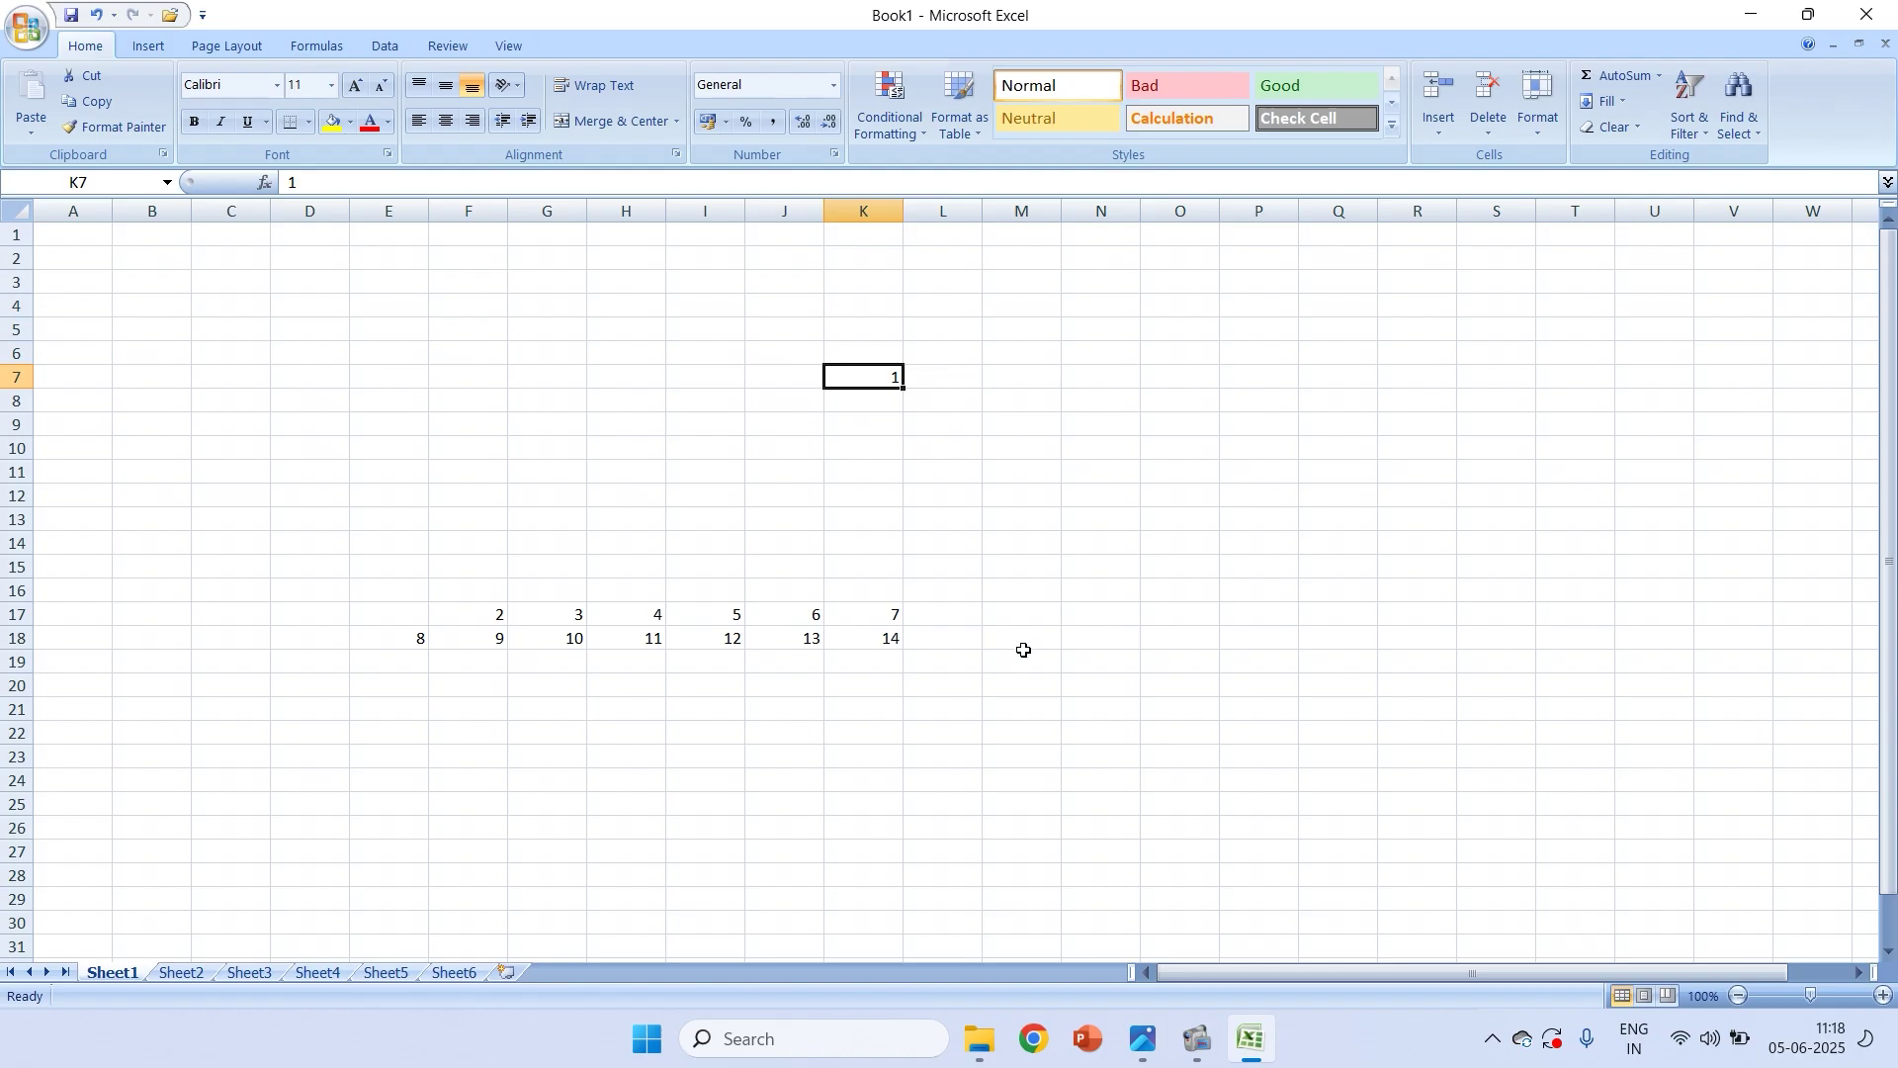
pyautogui.hotkey('ctrl', 'z')
# Select the range E17:K18 and individual cells in row 18, examining the move symbol on their borders
pyautogui.moveTo(394, 610); pyautogui.dragTo(886, 633)
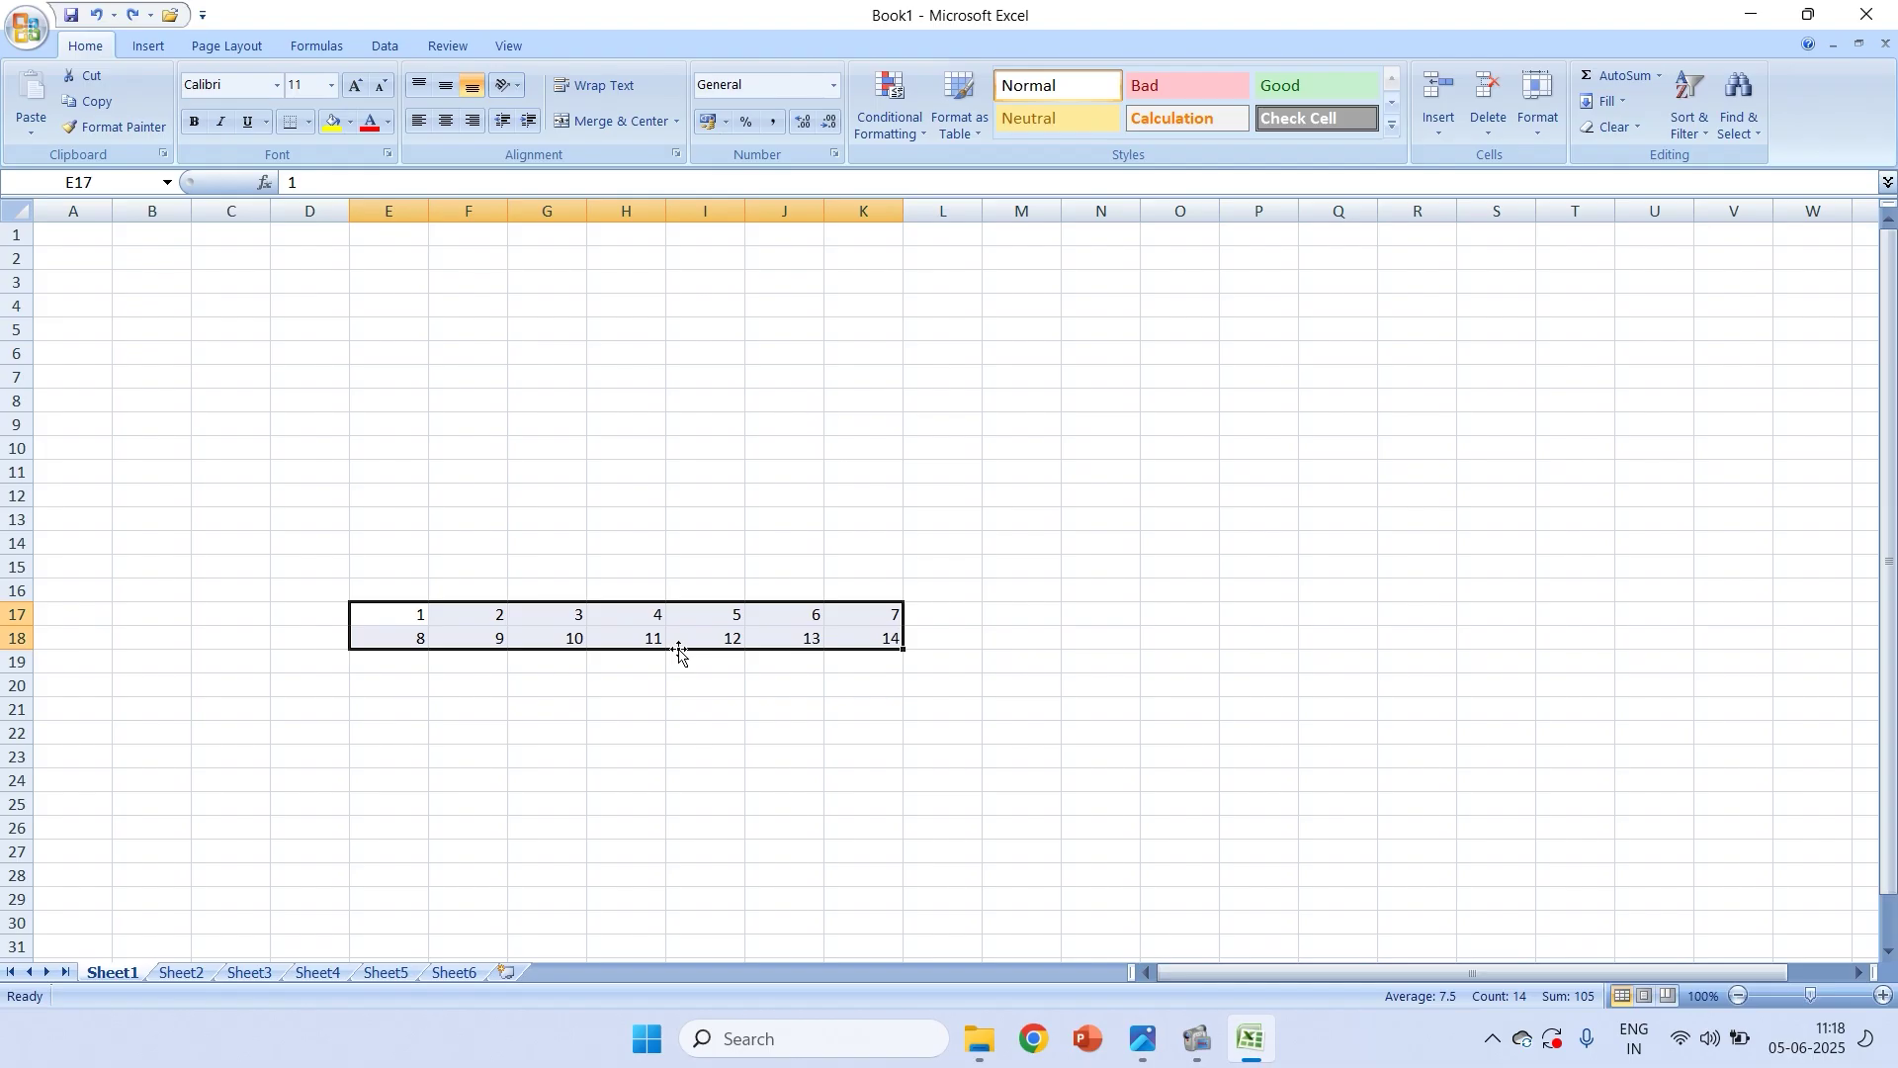
pyautogui.click(704, 710)
pyautogui.click(700, 647)
pyautogui.click(783, 645)
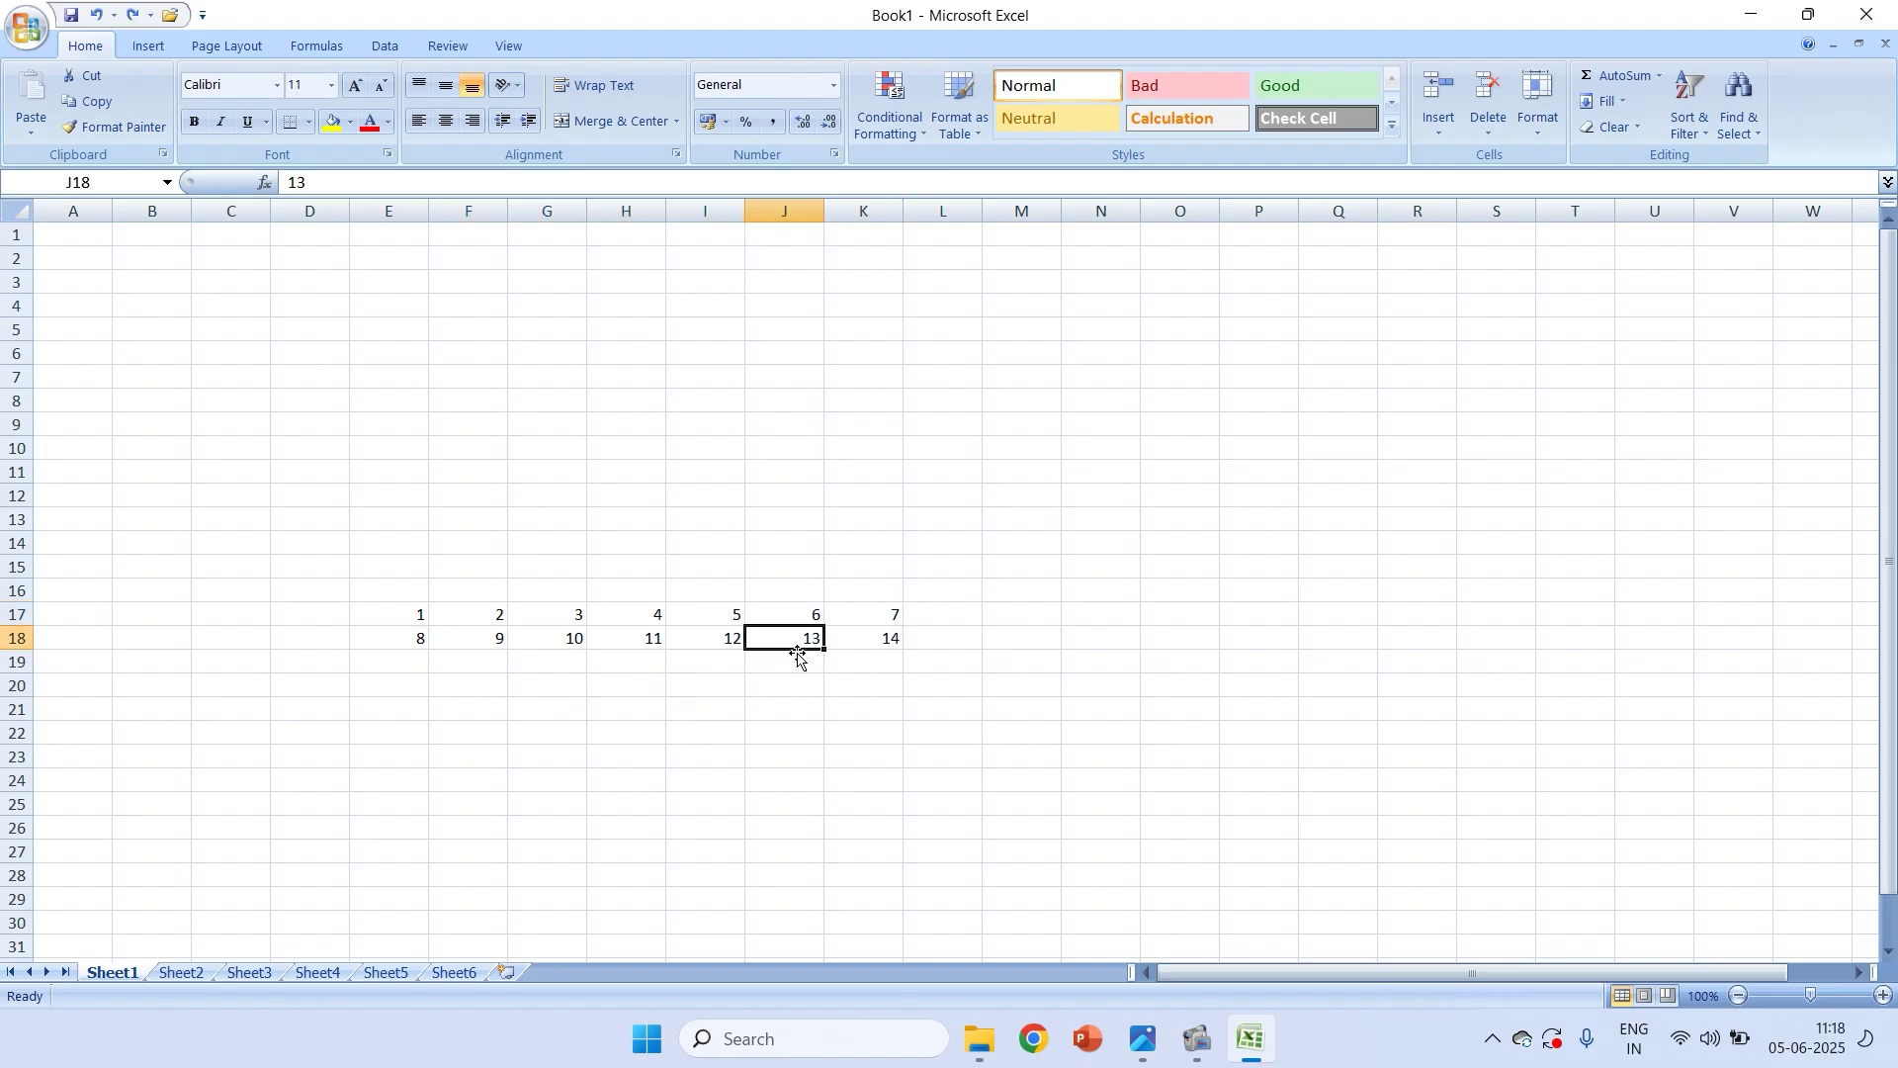
pyautogui.click(852, 642)
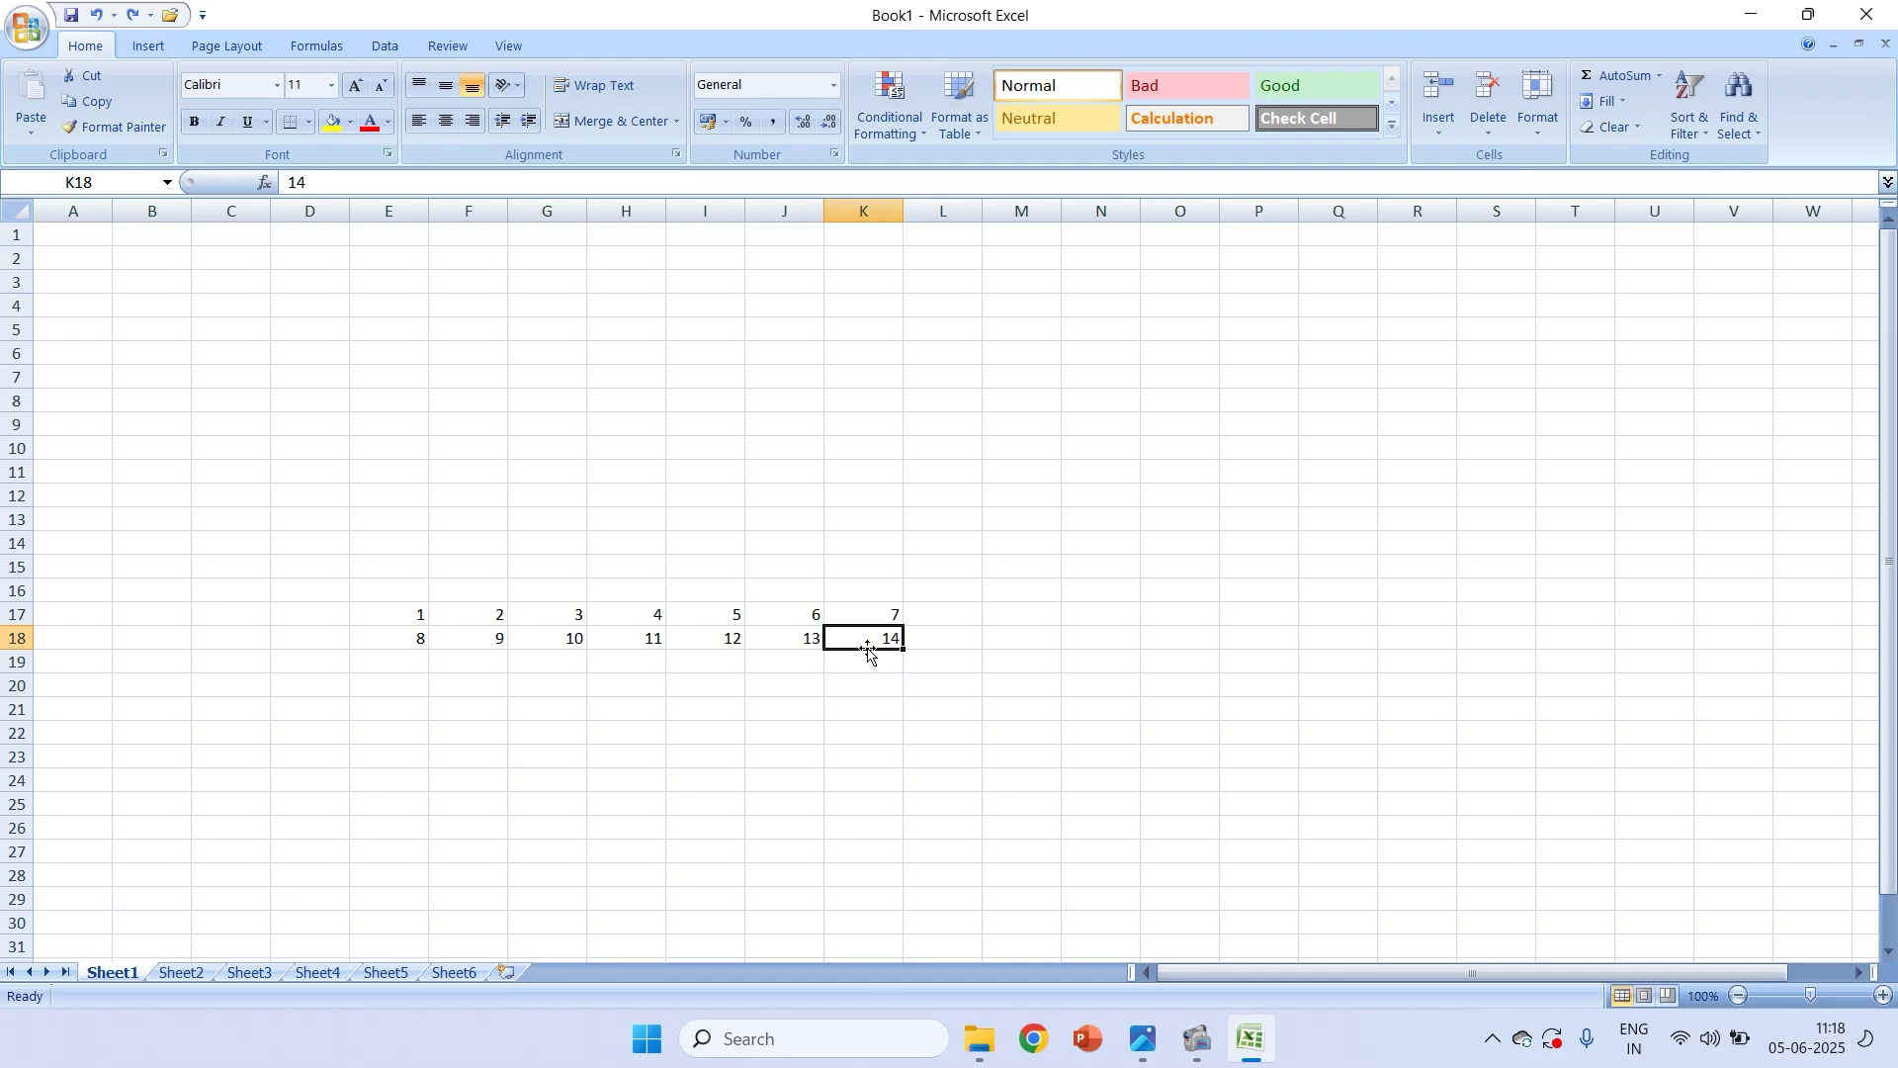
# Move cell H18's content to M23, and undo the move
pyautogui.click(625, 645)
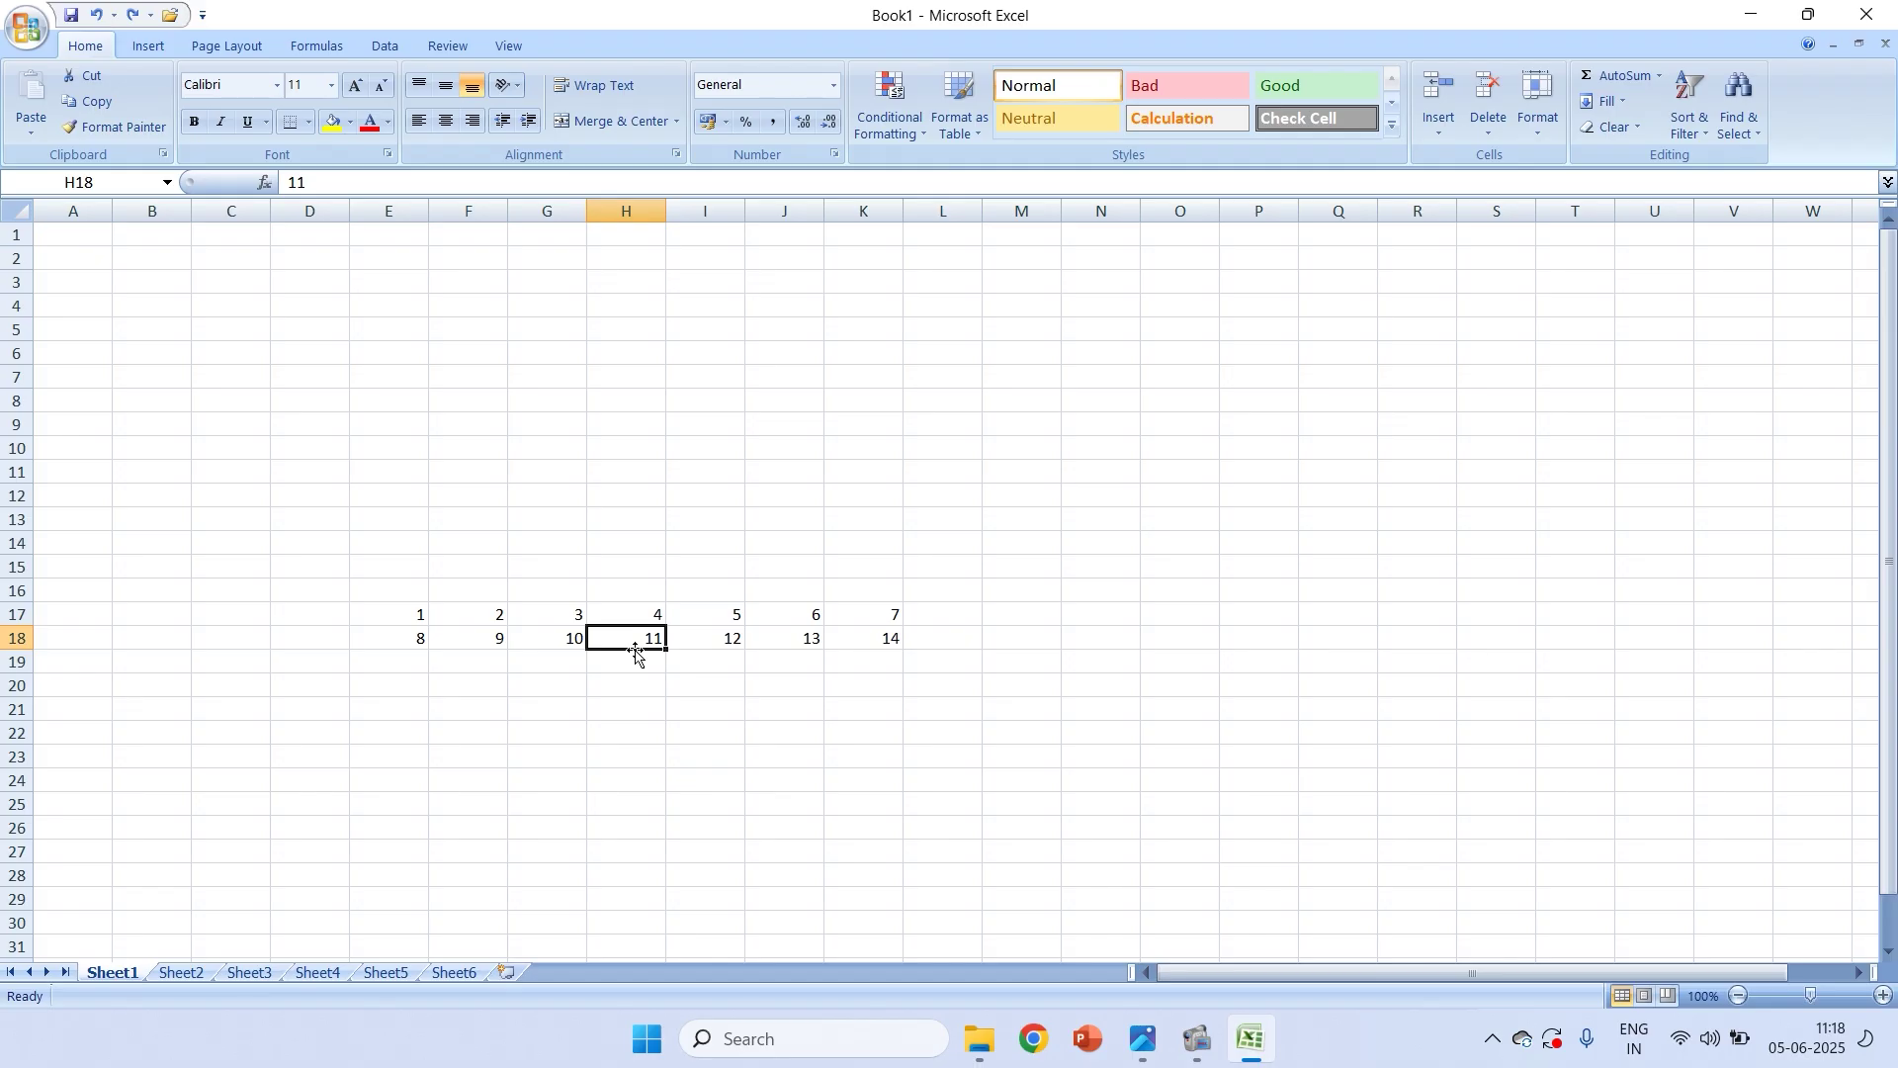
pyautogui.moveTo(635, 655); pyautogui.dragTo(1038, 776)
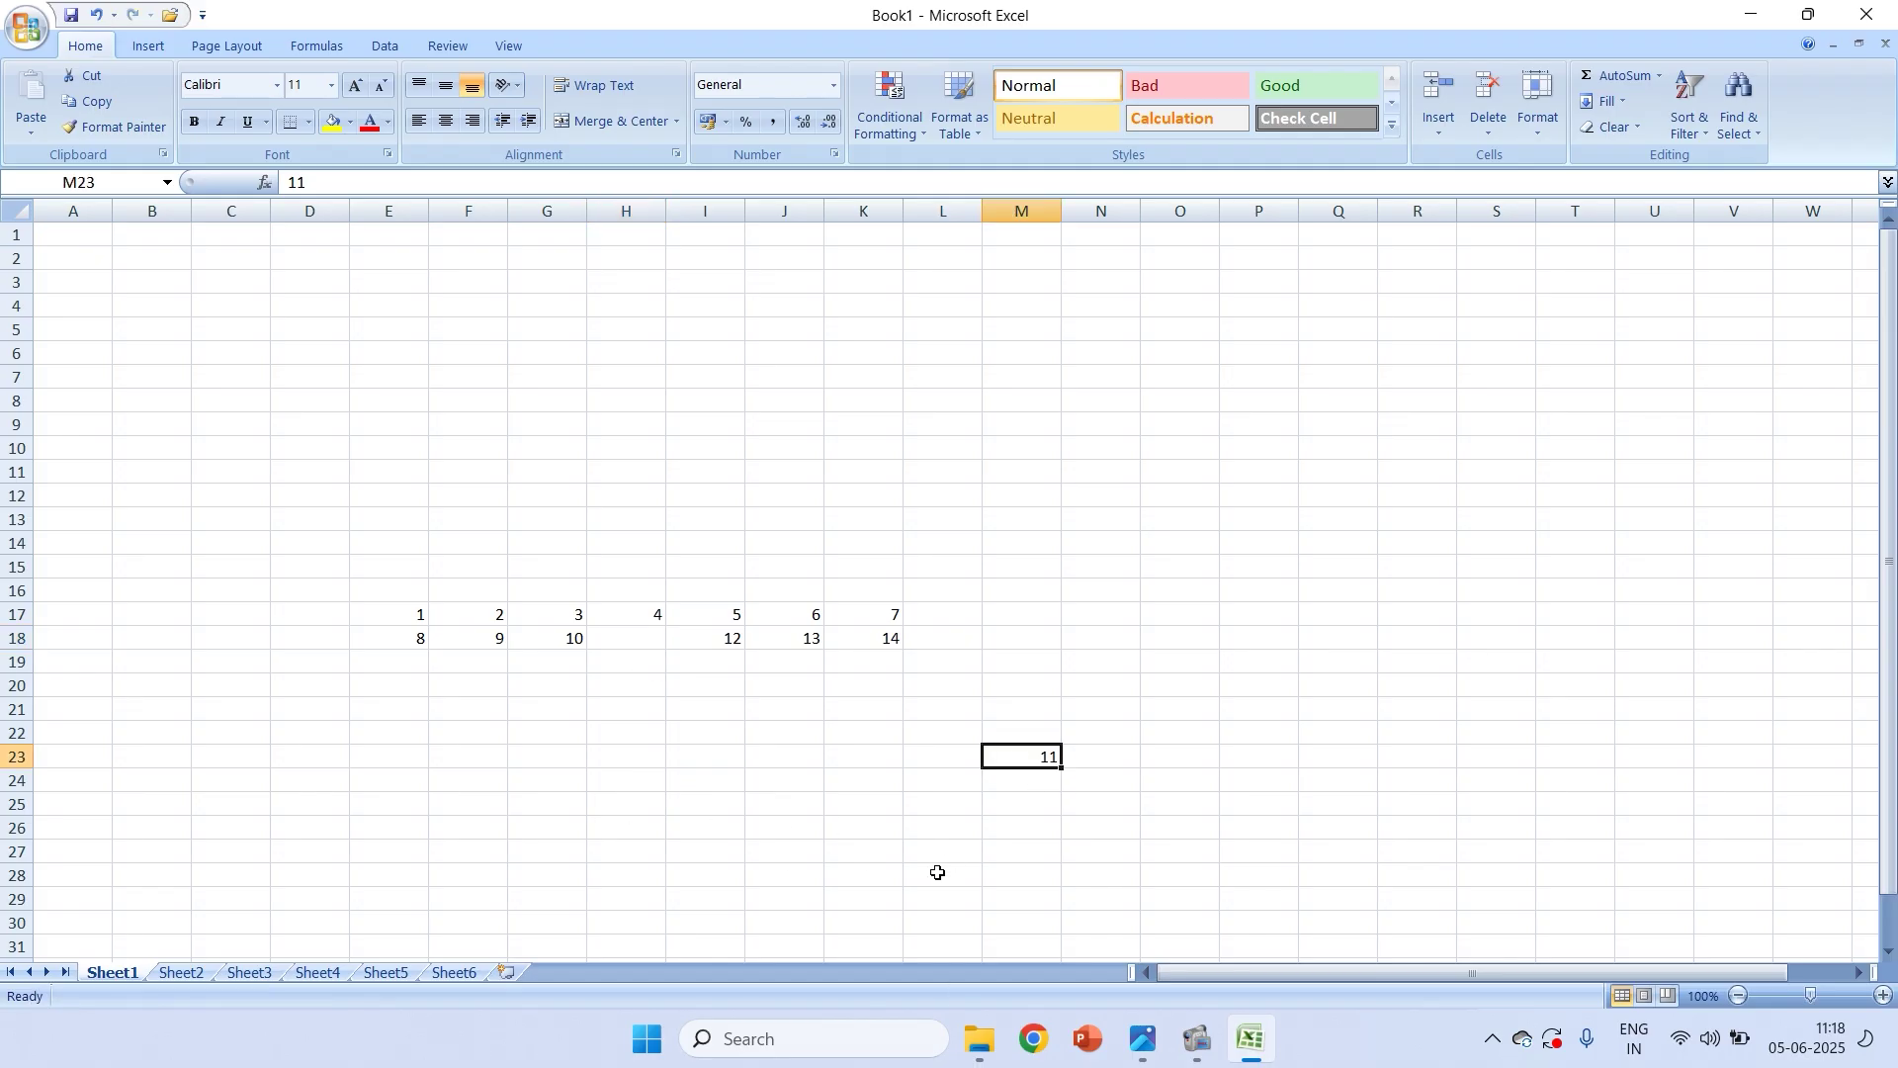
pyautogui.hotkey('ctrl', 'z')
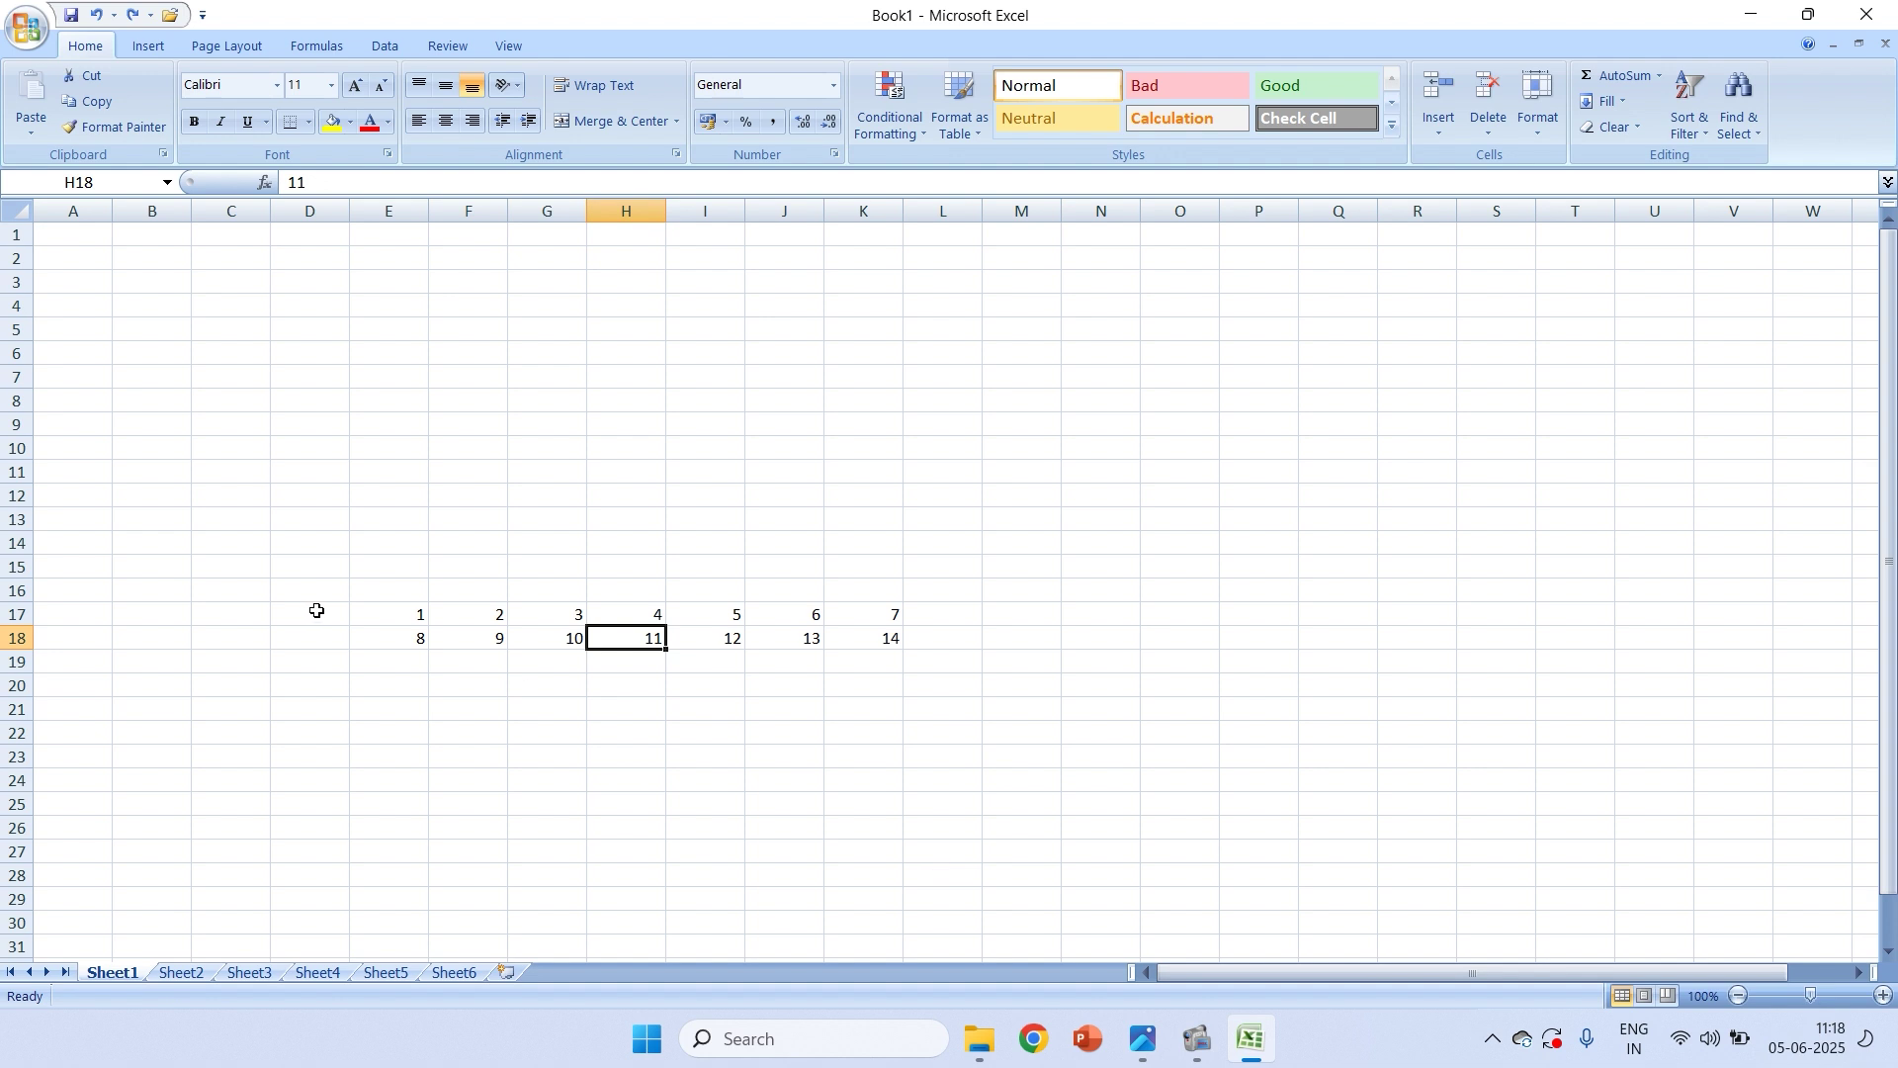
# Move the number range E17:K18 to O9:U10, and check the notes image again
pyautogui.moveTo(413, 618); pyautogui.dragTo(1562, 441)
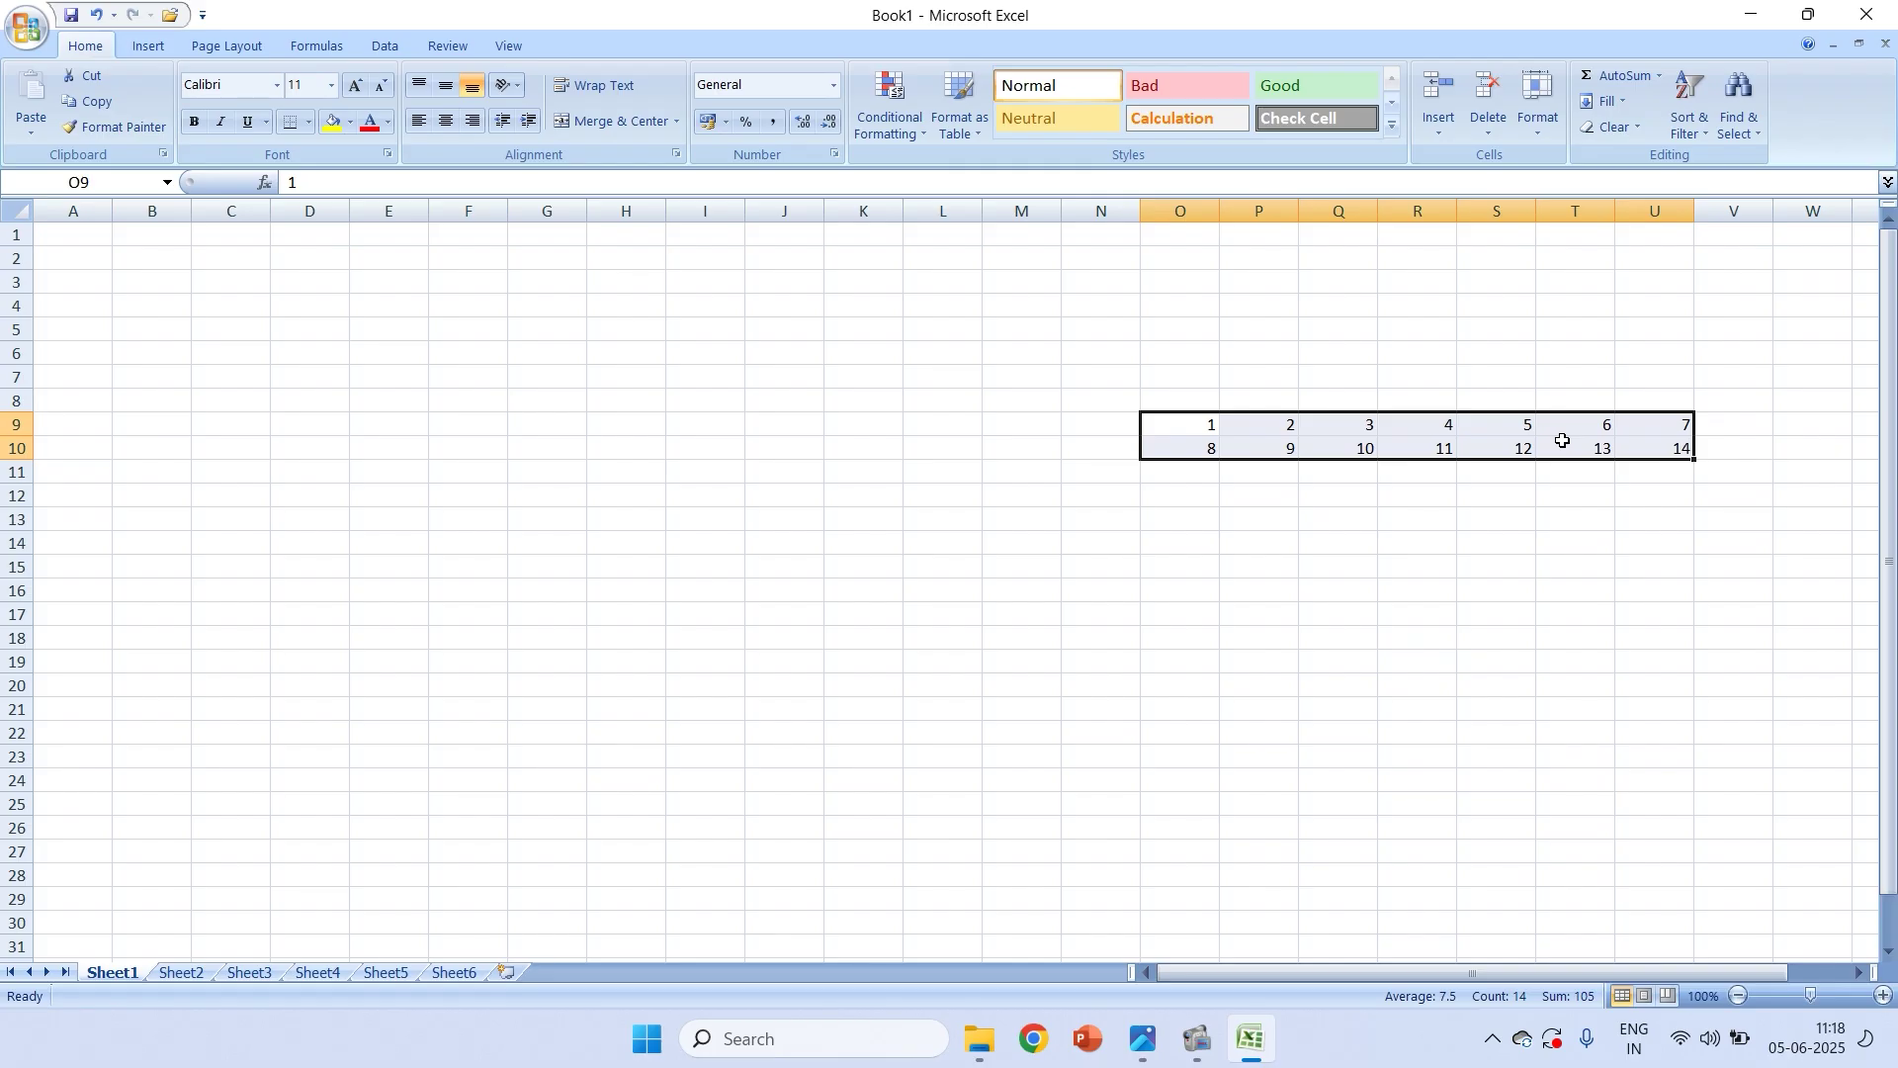
pyautogui.hotkey('alt', 'Tab')
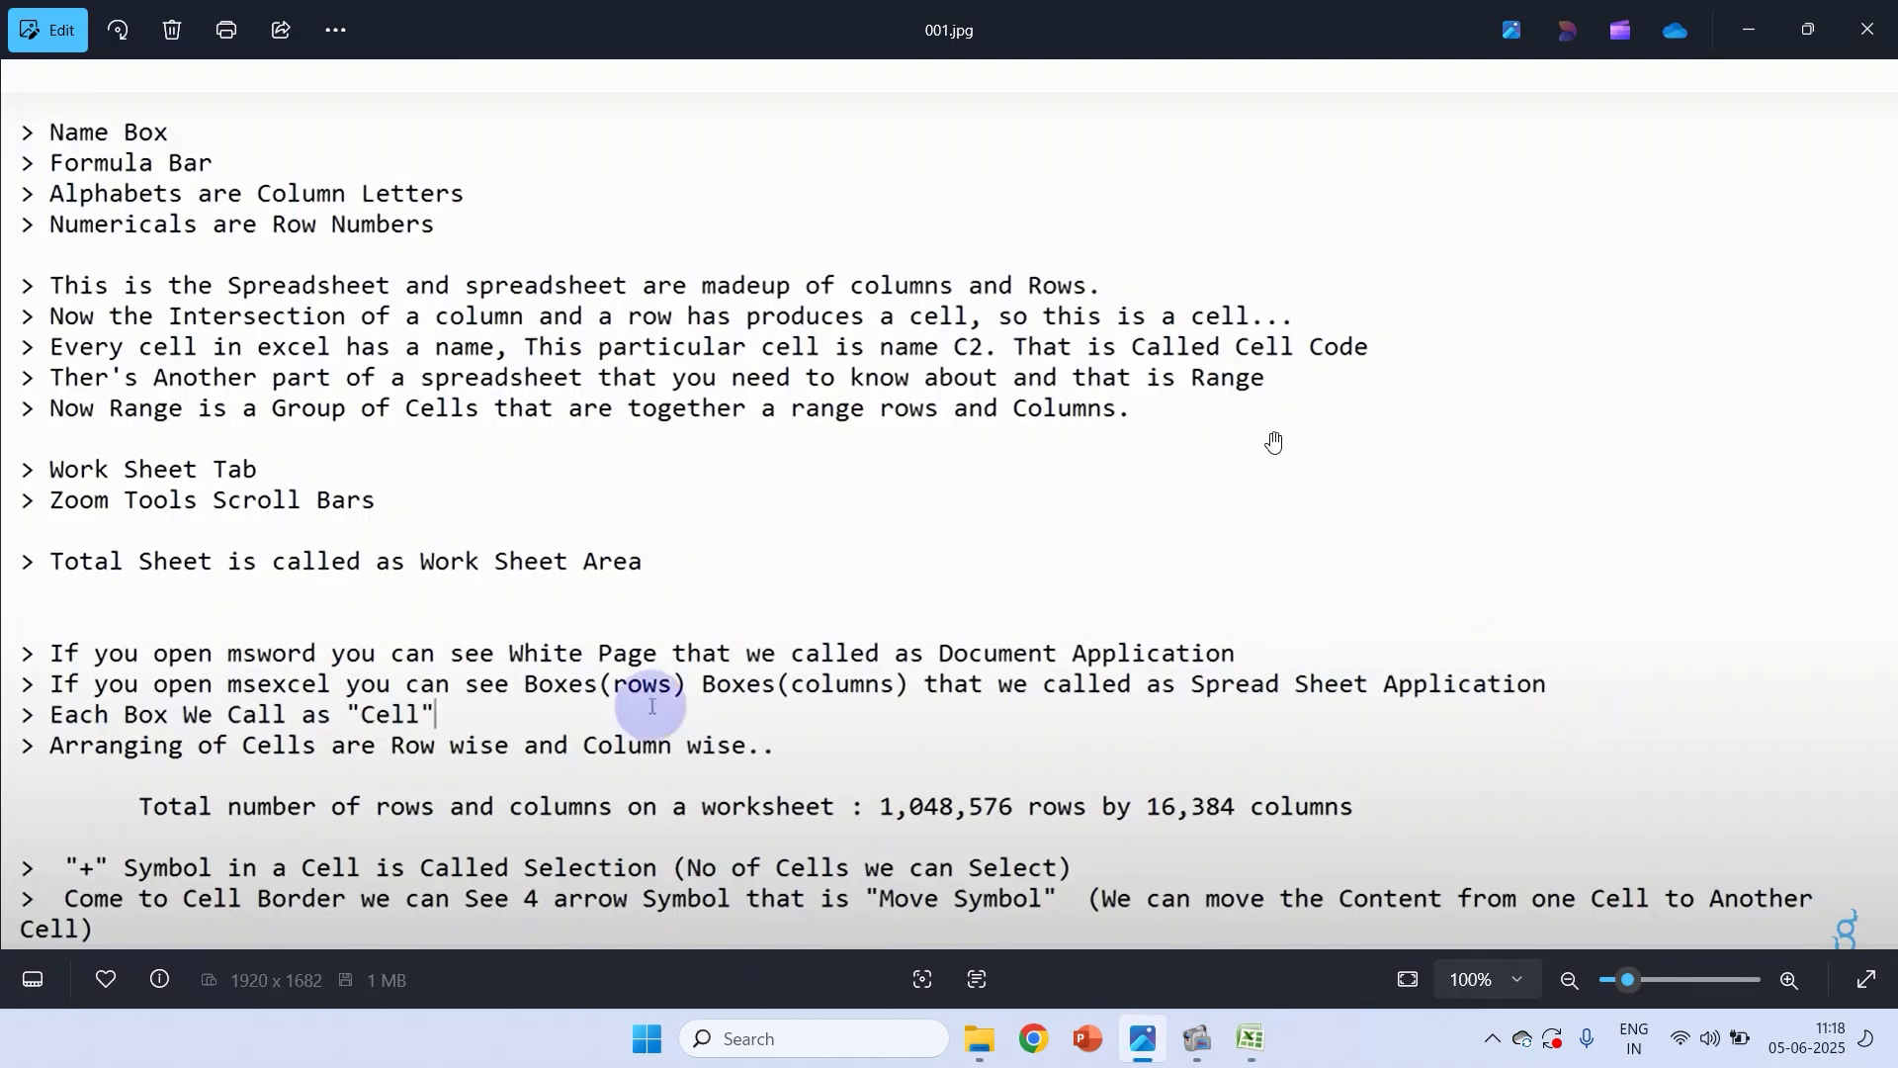
# Open the XL-Vamsi text file from the VAMSI-MS OFFICE-DATA folder on the desktop
pyautogui.hotkey('alt', 'Tab')
pyautogui.press('super+d')
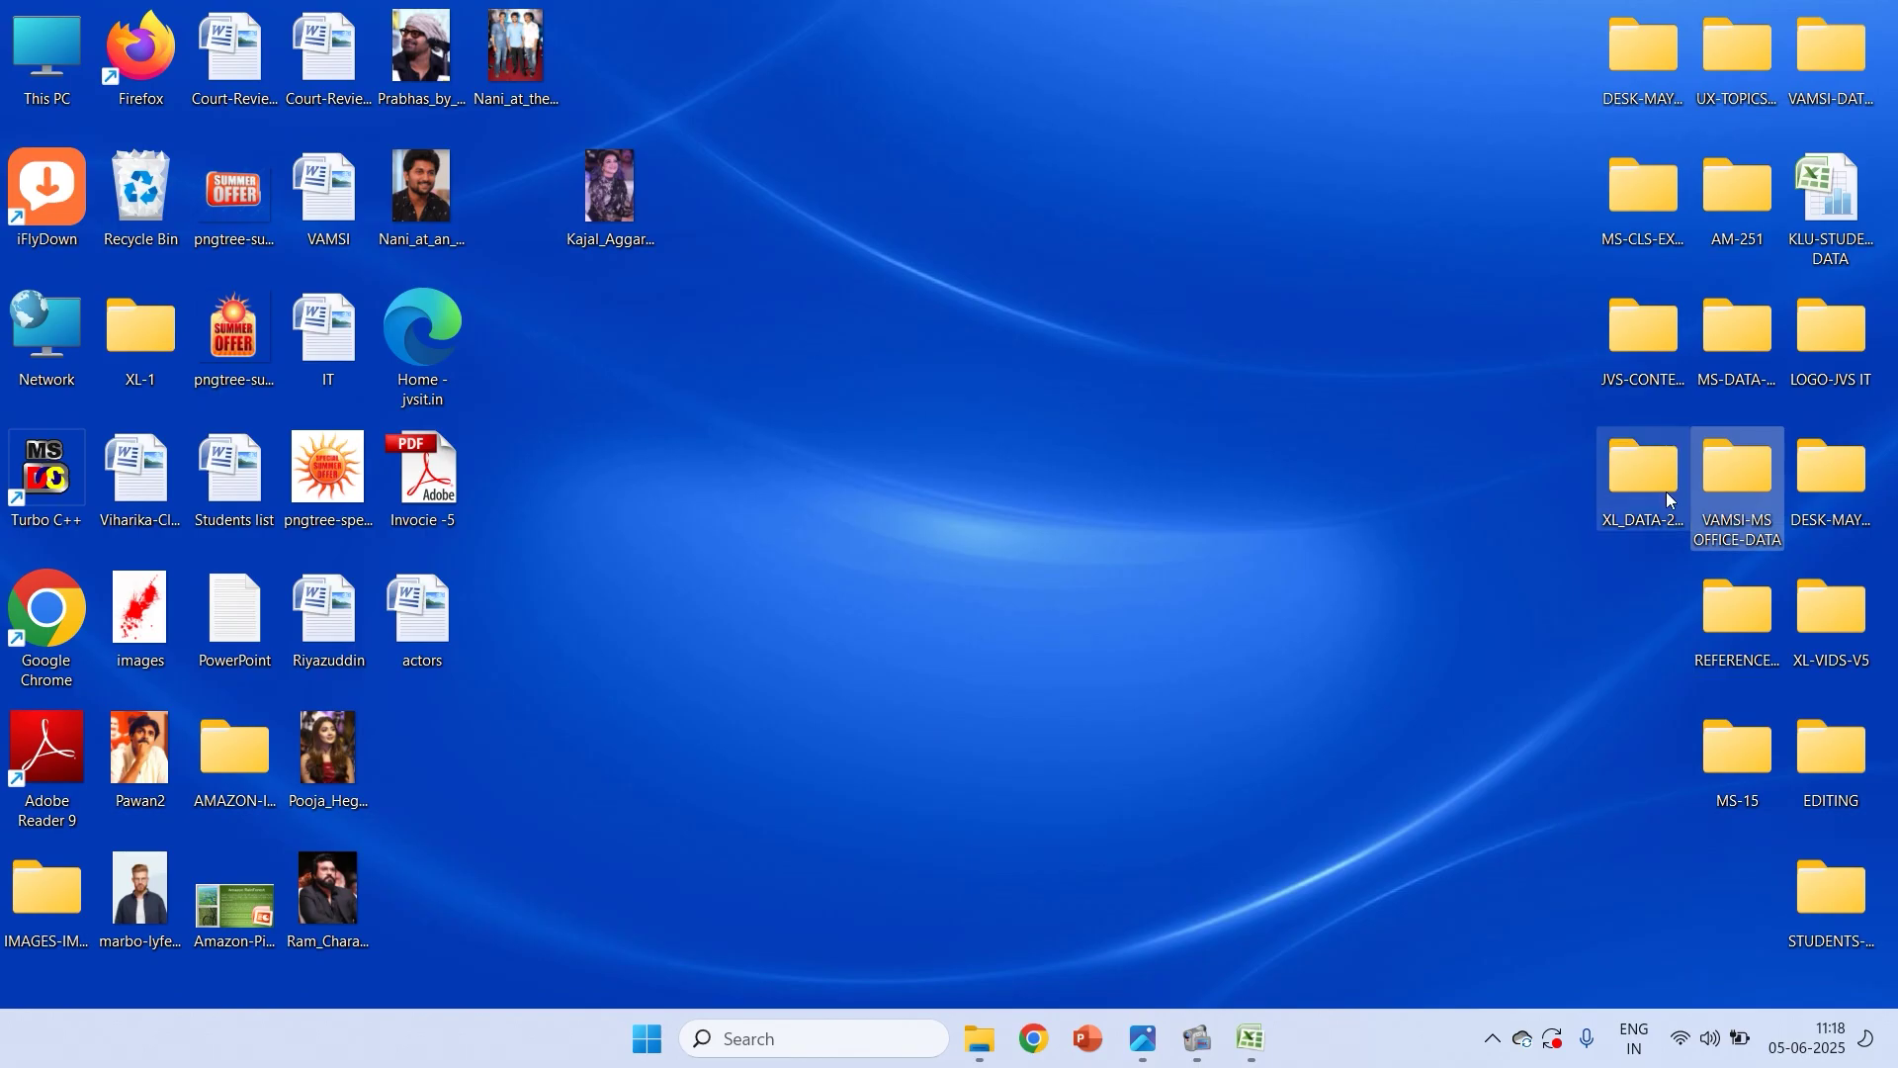
pyautogui.doubleClick(1718, 477)
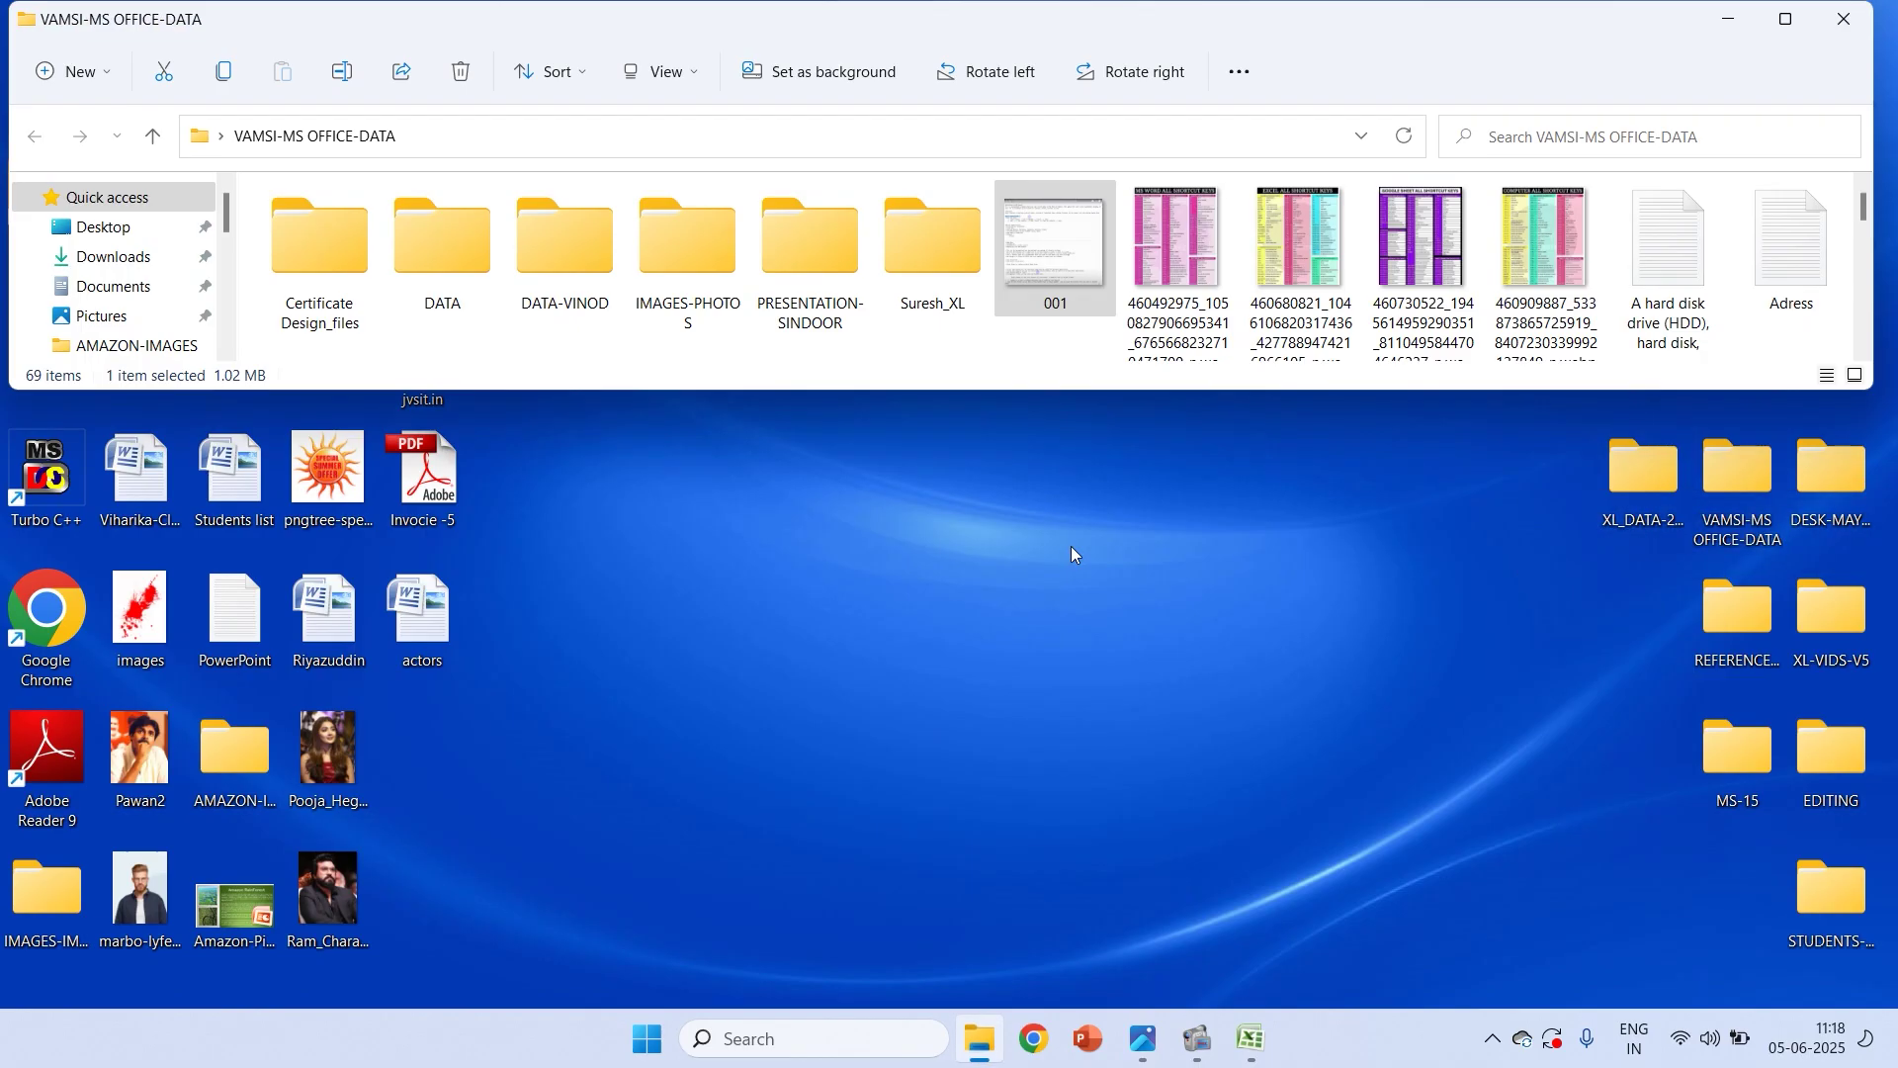
pyautogui.scroll(-3, 1071, 546)
pyautogui.doubleClick(685, 865)
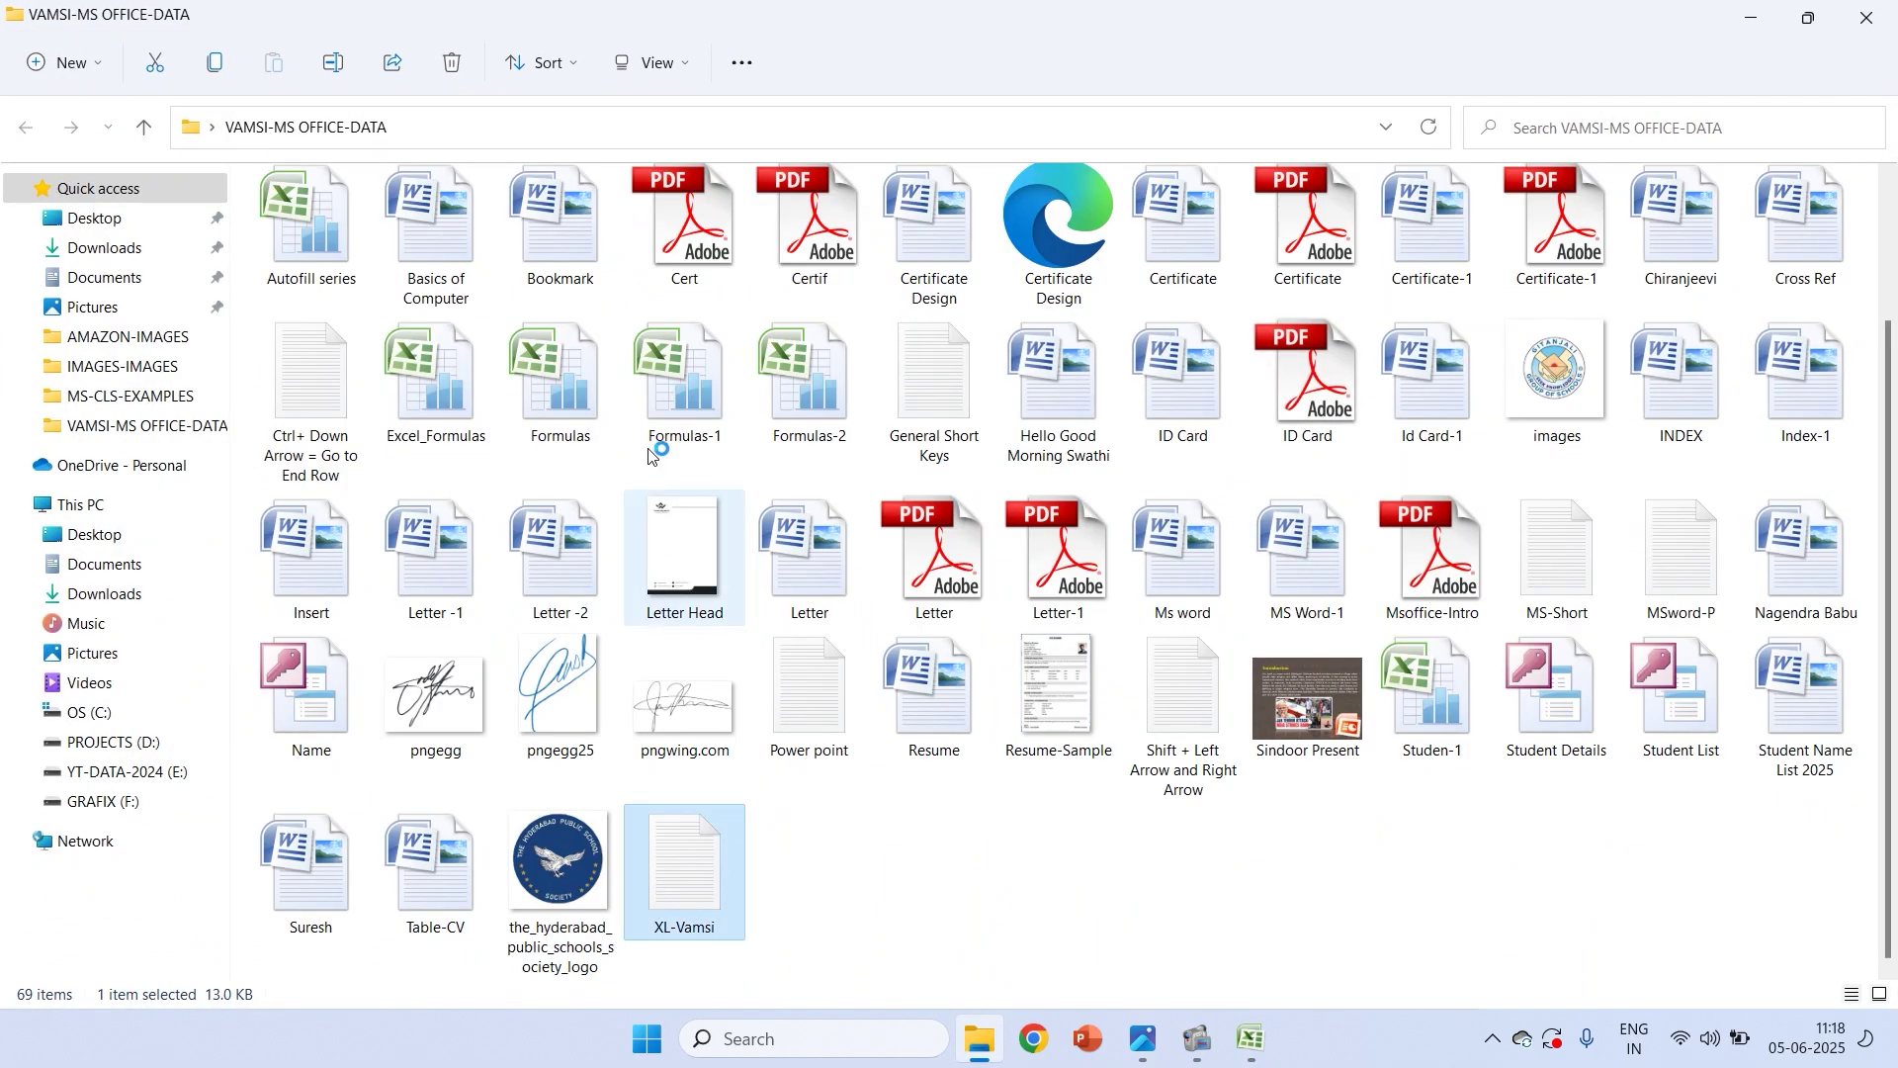
pyautogui.scroll(10, 1048, 630)
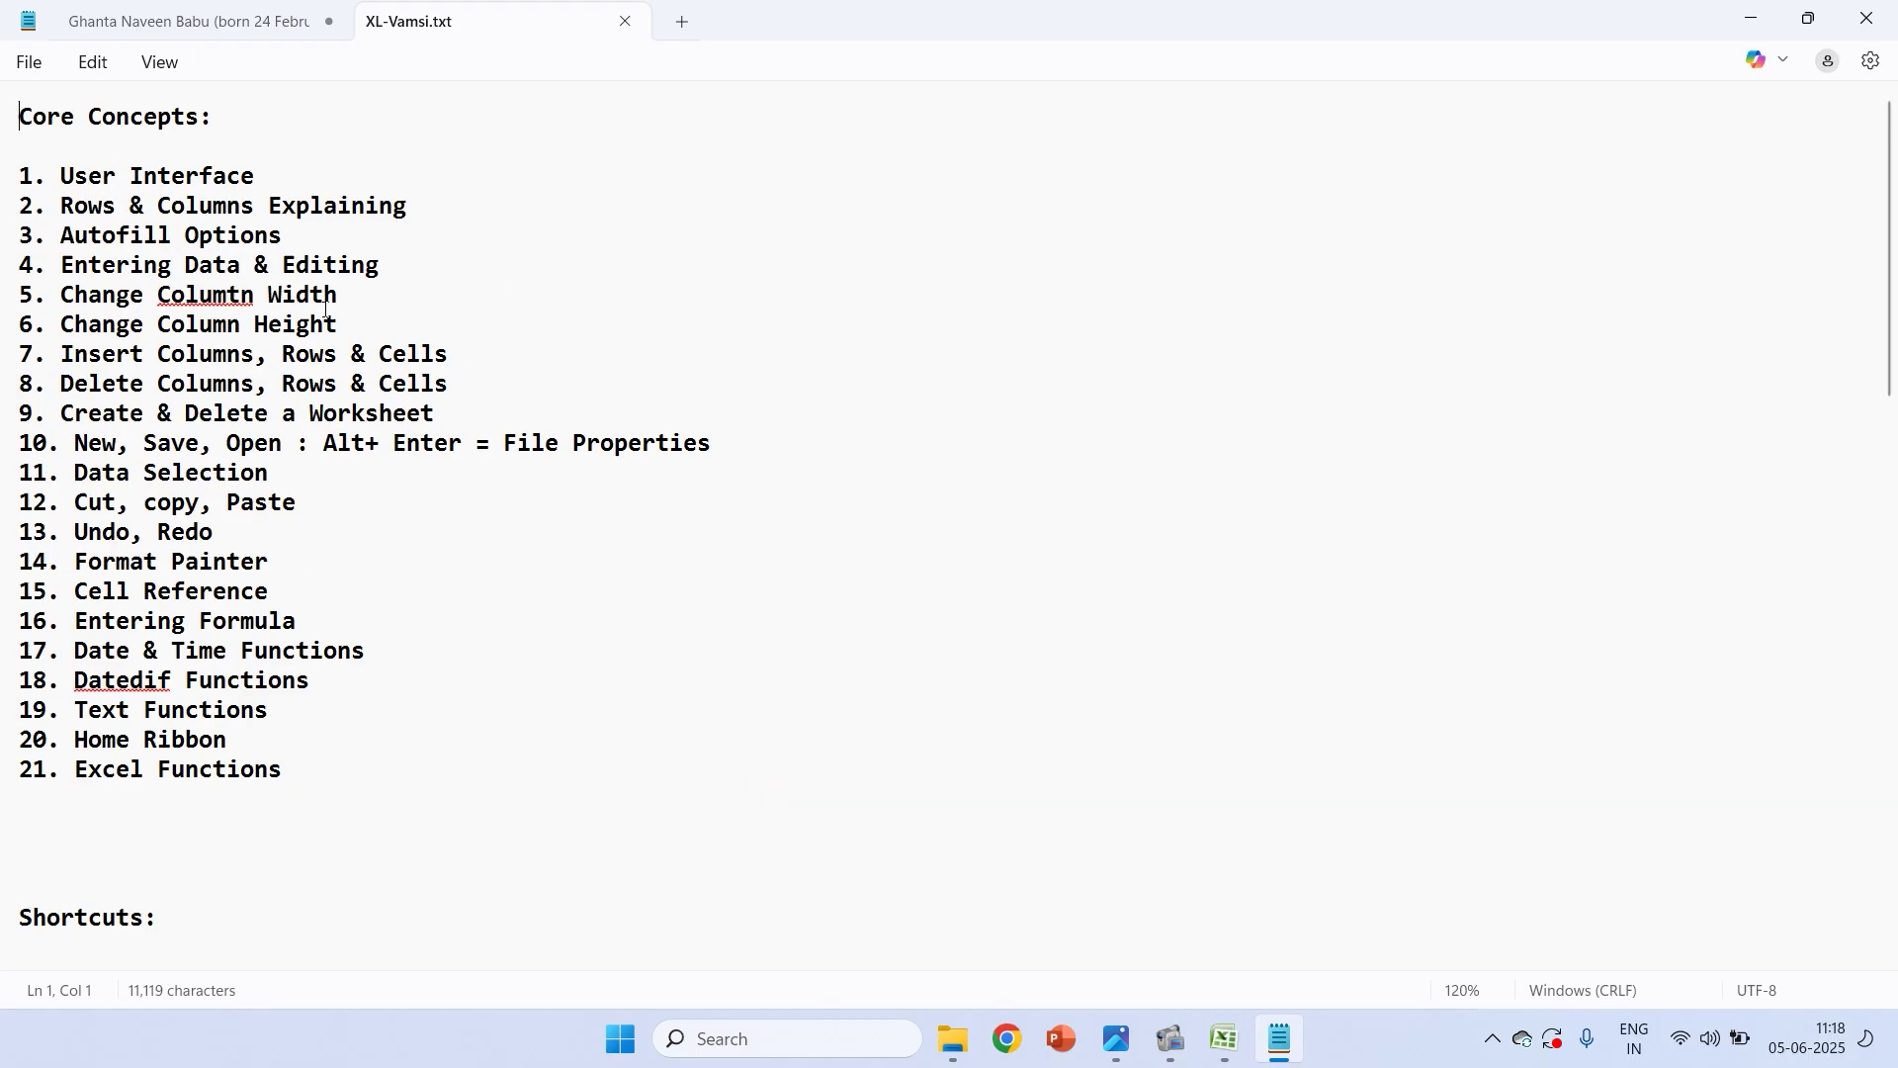
# Enlarge the Core Concepts list and review topics 1 to 13, highlighting the lines on data entry, columns, rows and cells
pyautogui.click(1049, 629)
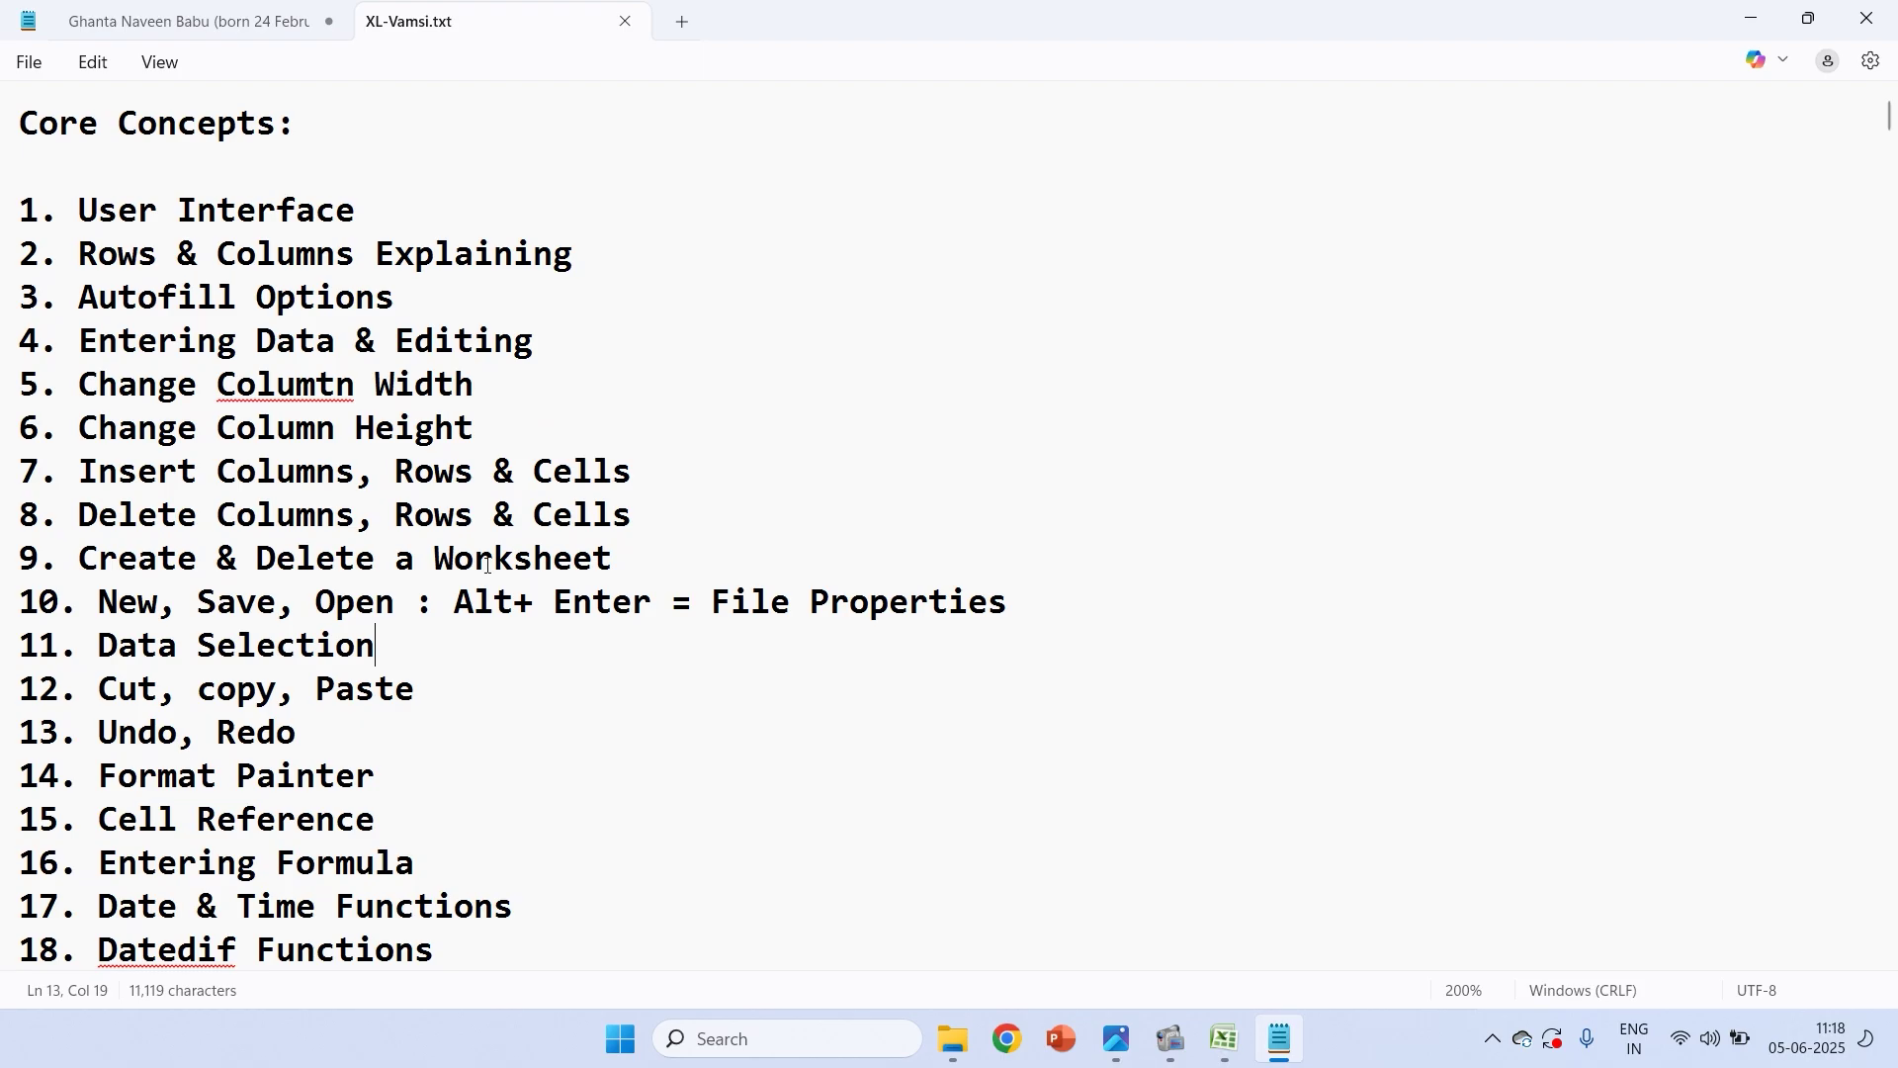
pyautogui.moveTo(396, 346); pyautogui.dragTo(514, 348)
pyautogui.moveTo(484, 387); pyautogui.dragTo(559, 428)
pyautogui.moveTo(197, 386); pyautogui.dragTo(509, 431)
pyautogui.moveTo(278, 516); pyautogui.dragTo(556, 519)
pyautogui.moveTo(713, 602); pyautogui.dragTo(682, 689)
pyautogui.moveTo(336, 515); pyautogui.dragTo(732, 522)
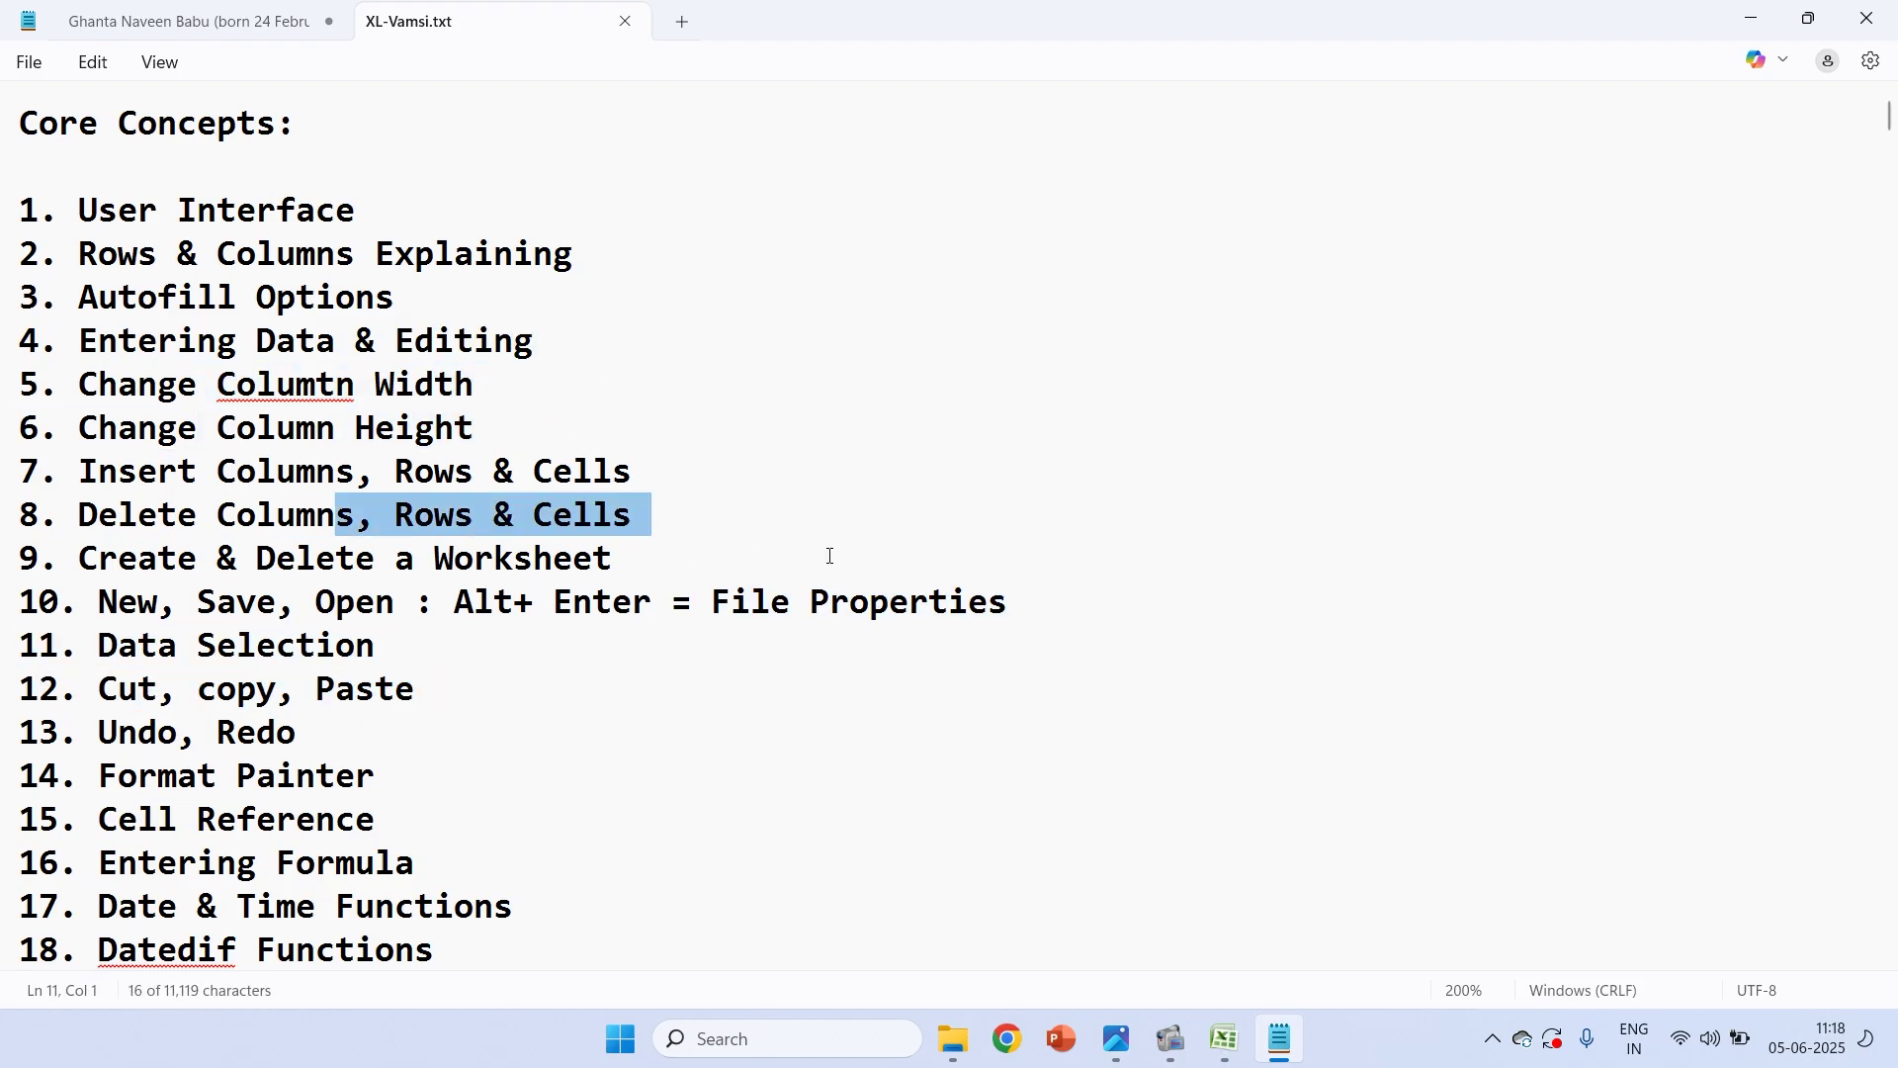
pyautogui.moveTo(211, 618); pyautogui.dragTo(661, 776)
pyautogui.moveTo(193, 341); pyautogui.dragTo(277, 602)
pyautogui.click(501, 740)
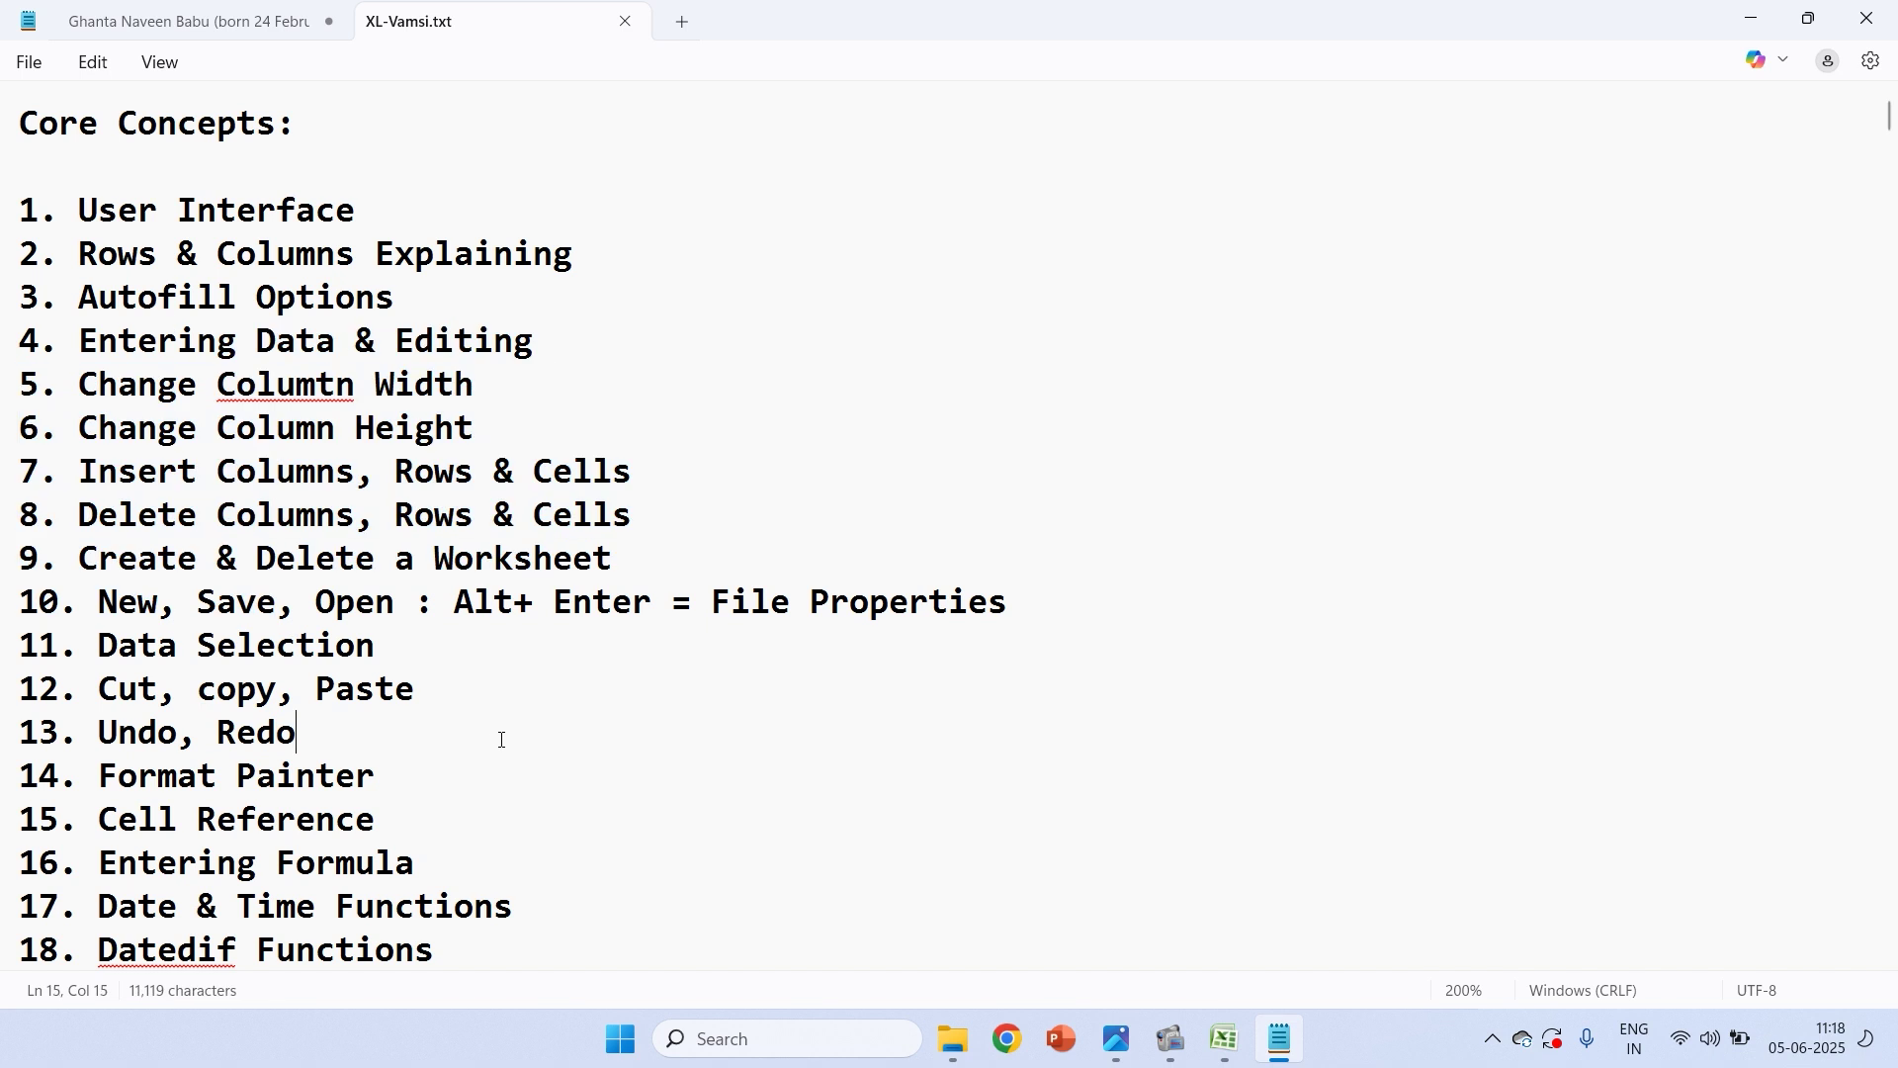
# Review the remaining Core Concepts topics, highlighting the cell reference, formula, date and time, Datedif and text function lines
pyautogui.scroll(-1, 554, 761)
pyautogui.moveTo(415, 713); pyautogui.dragTo(99, 669)
pyautogui.moveTo(395, 756); pyautogui.dragTo(139, 756)
pyautogui.moveTo(395, 846); pyautogui.dragTo(219, 809)
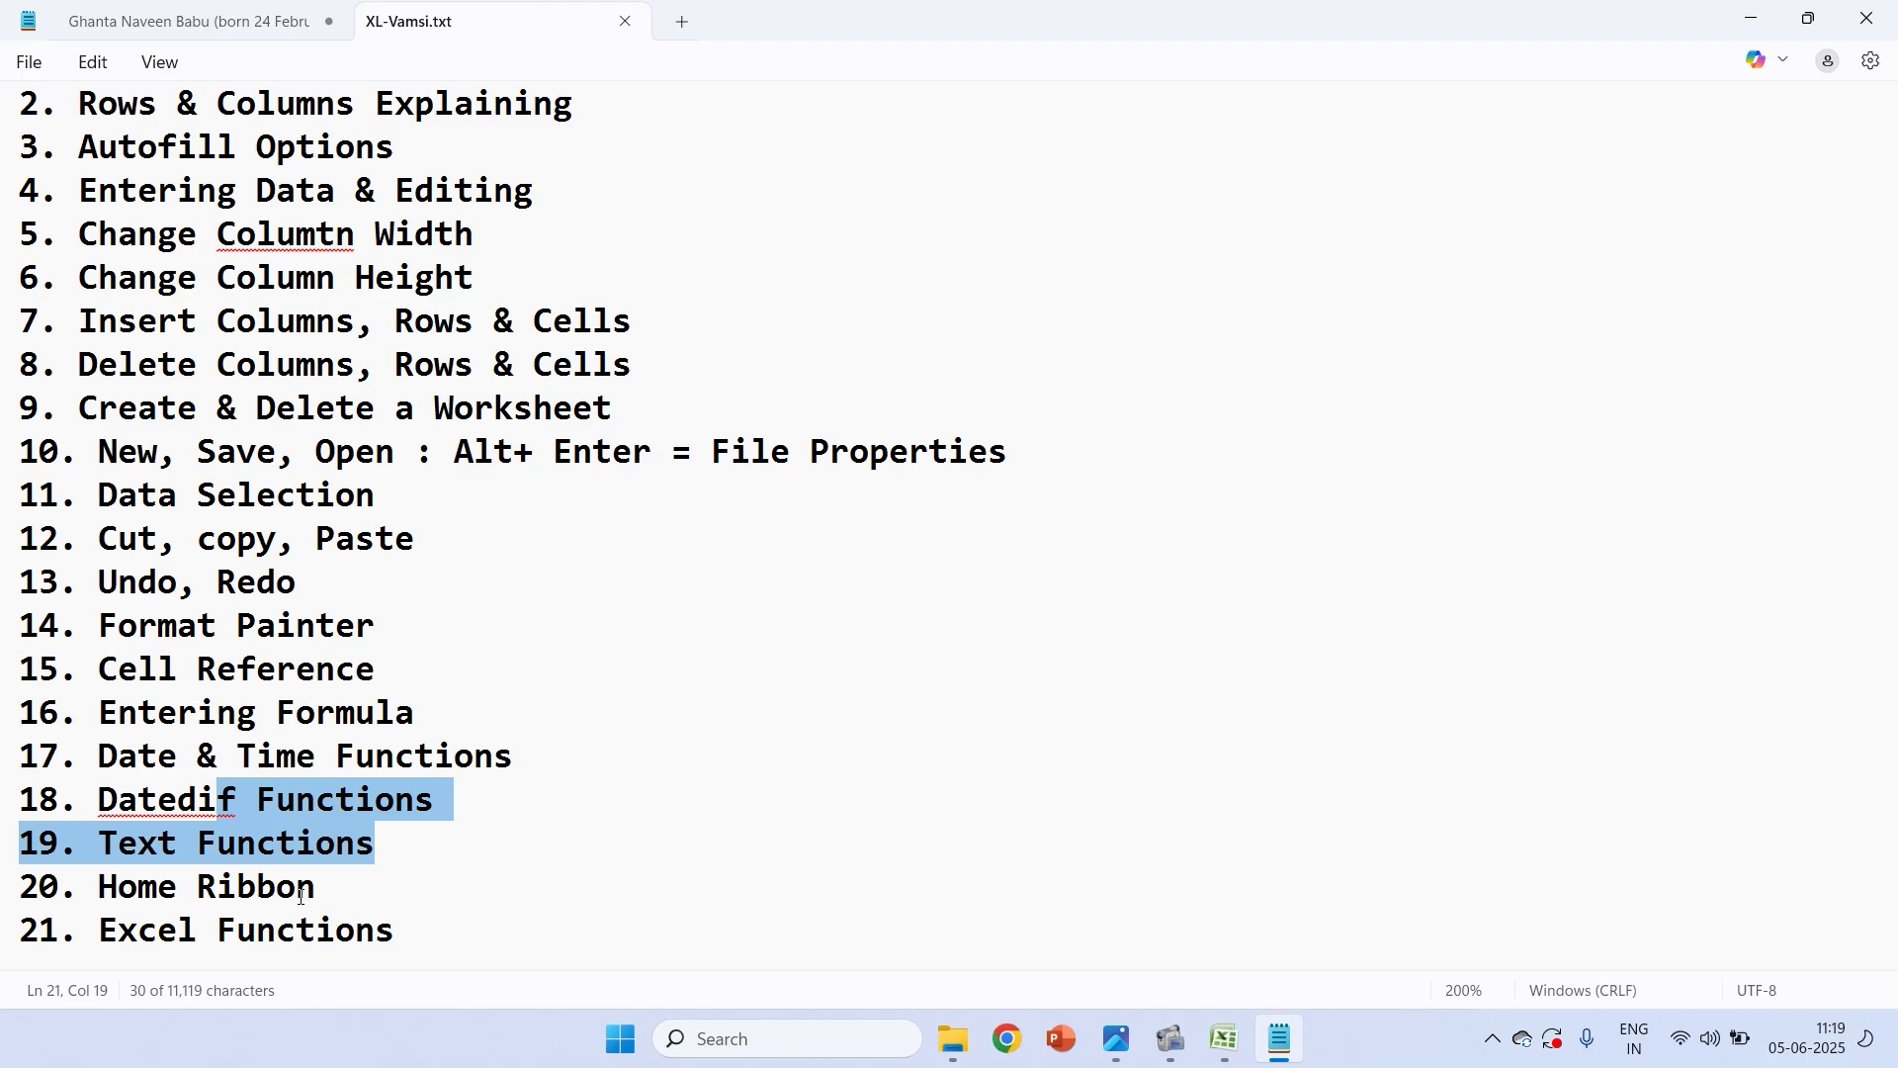
pyautogui.scroll(1, 643, 680)
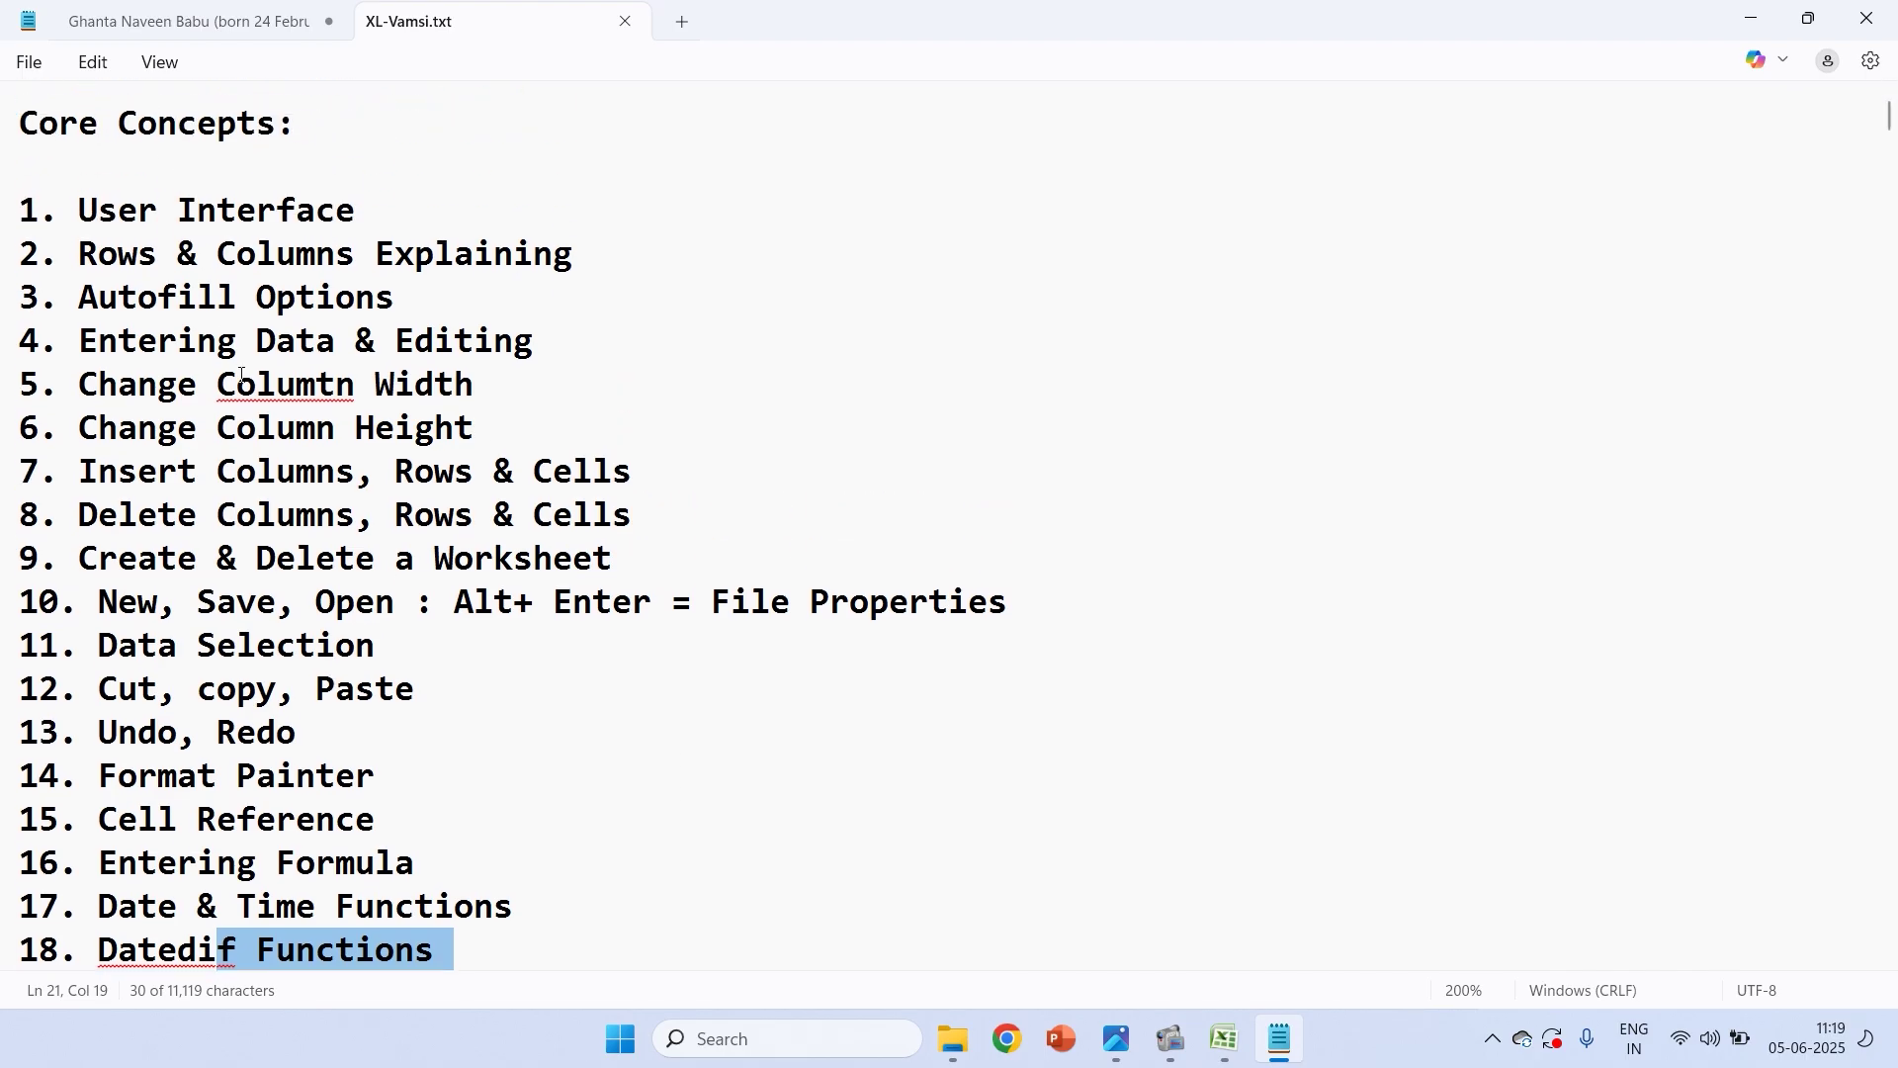
pyautogui.scroll(-1, 242, 376)
pyautogui.click(242, 376)
pyautogui.scroll(-1, 242, 376)
pyautogui.scroll(1, 244, 384)
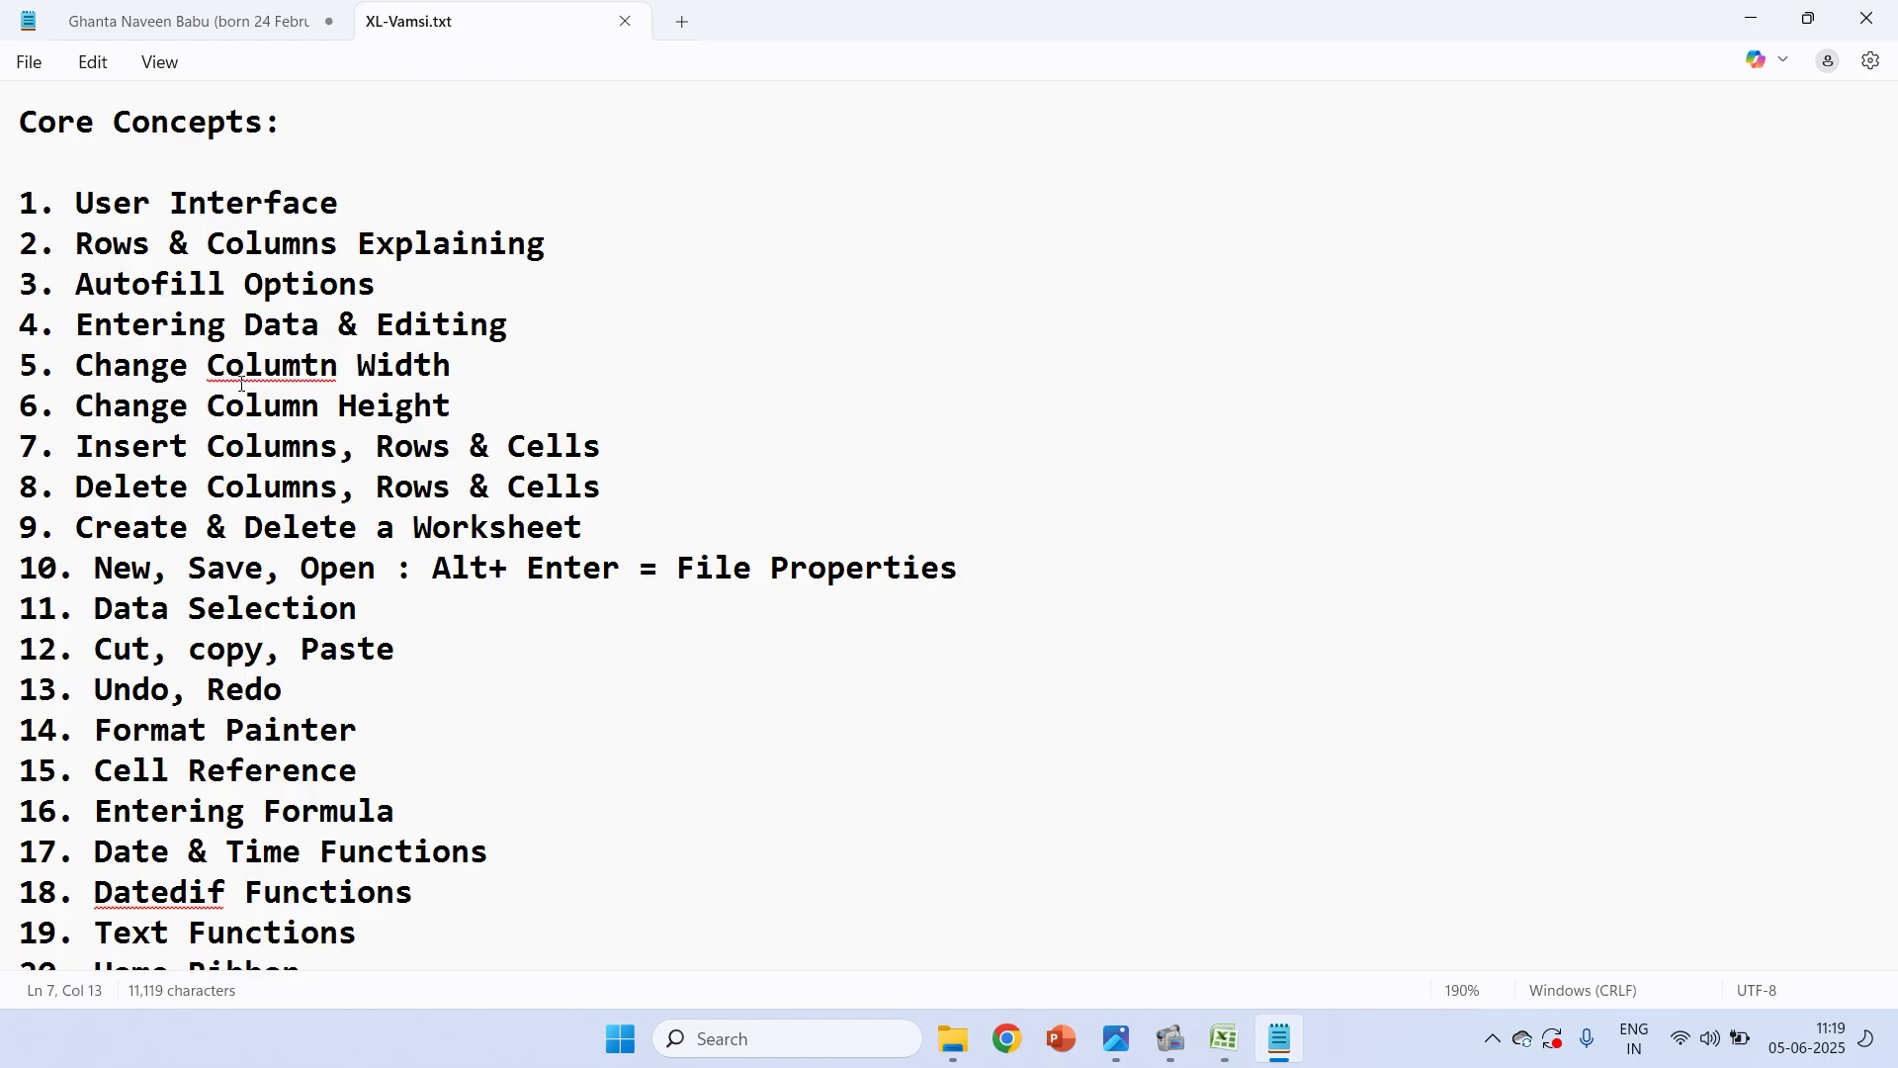
# Read the Shortcuts section of the text file about moving the cursor to the next and previous cell
pyautogui.scroll(-4, 1076, 513)
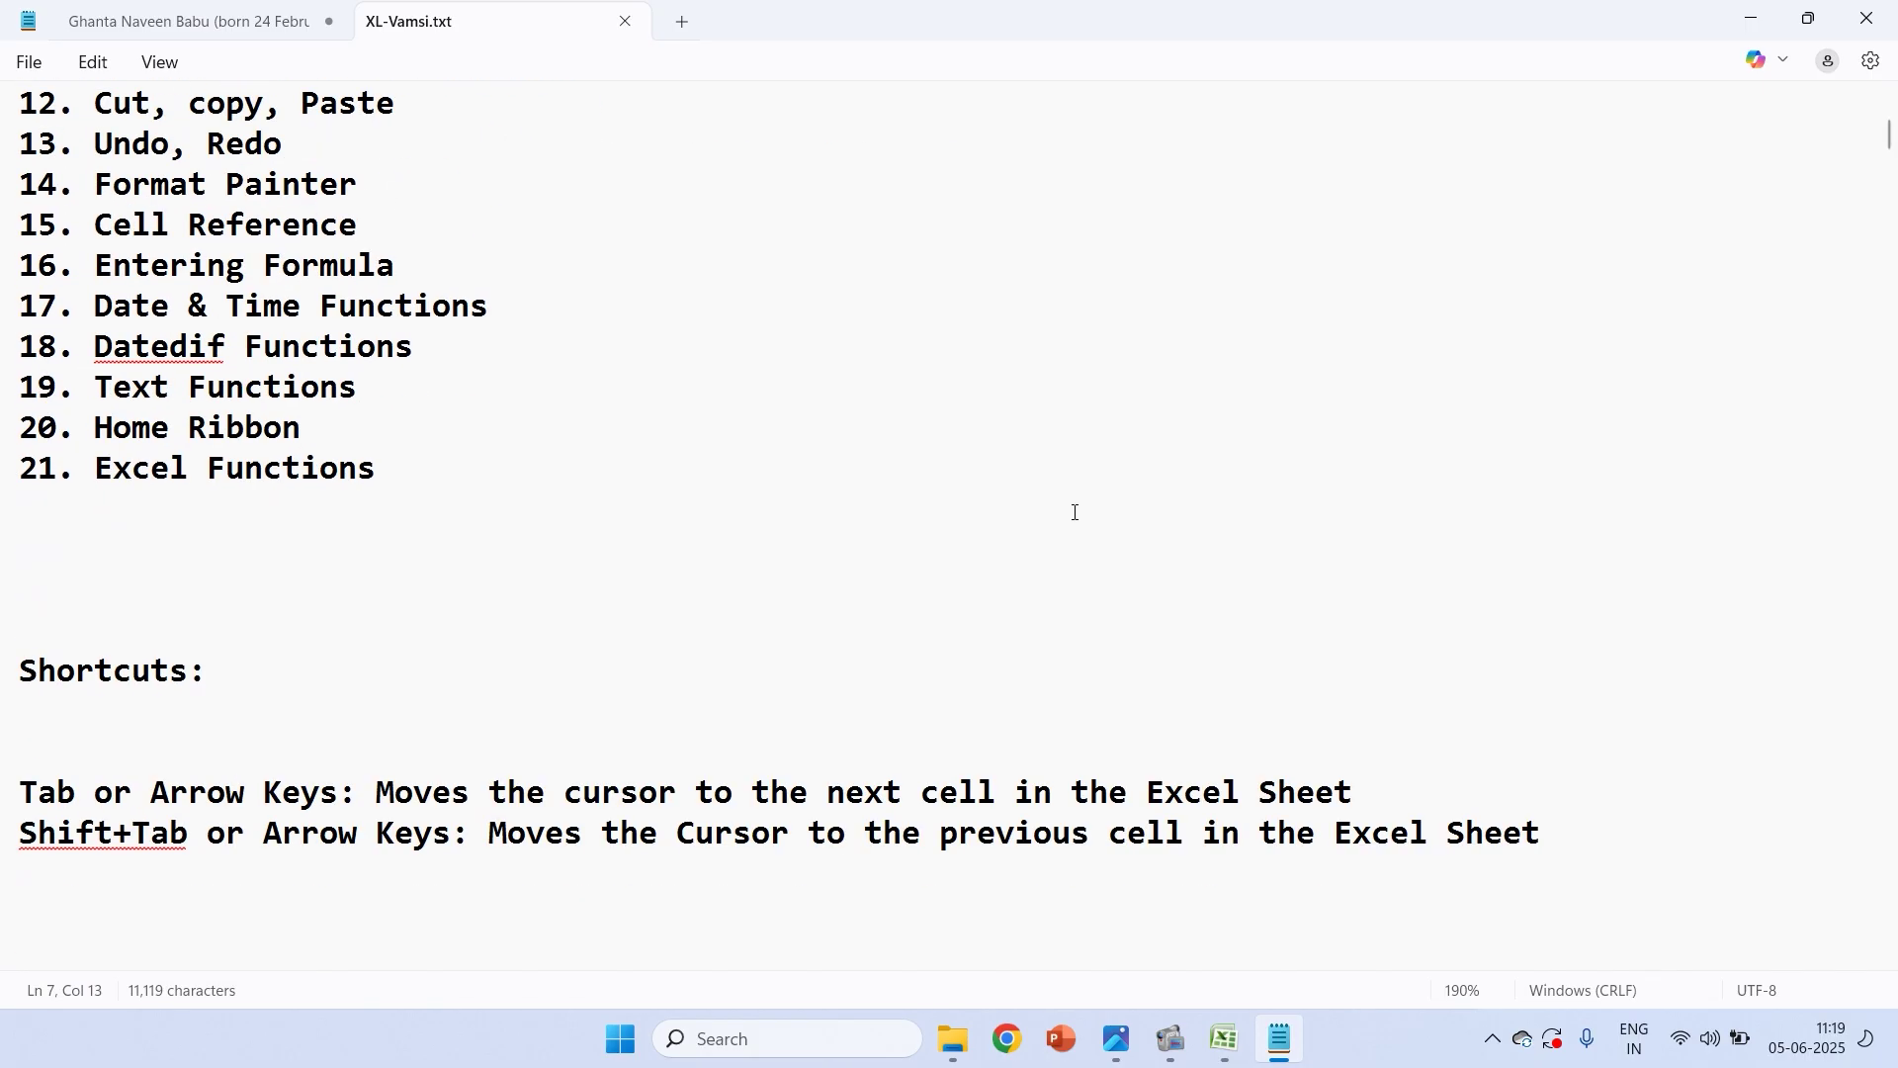
pyautogui.scroll(-2, 436, 584)
pyautogui.click(95, 665)
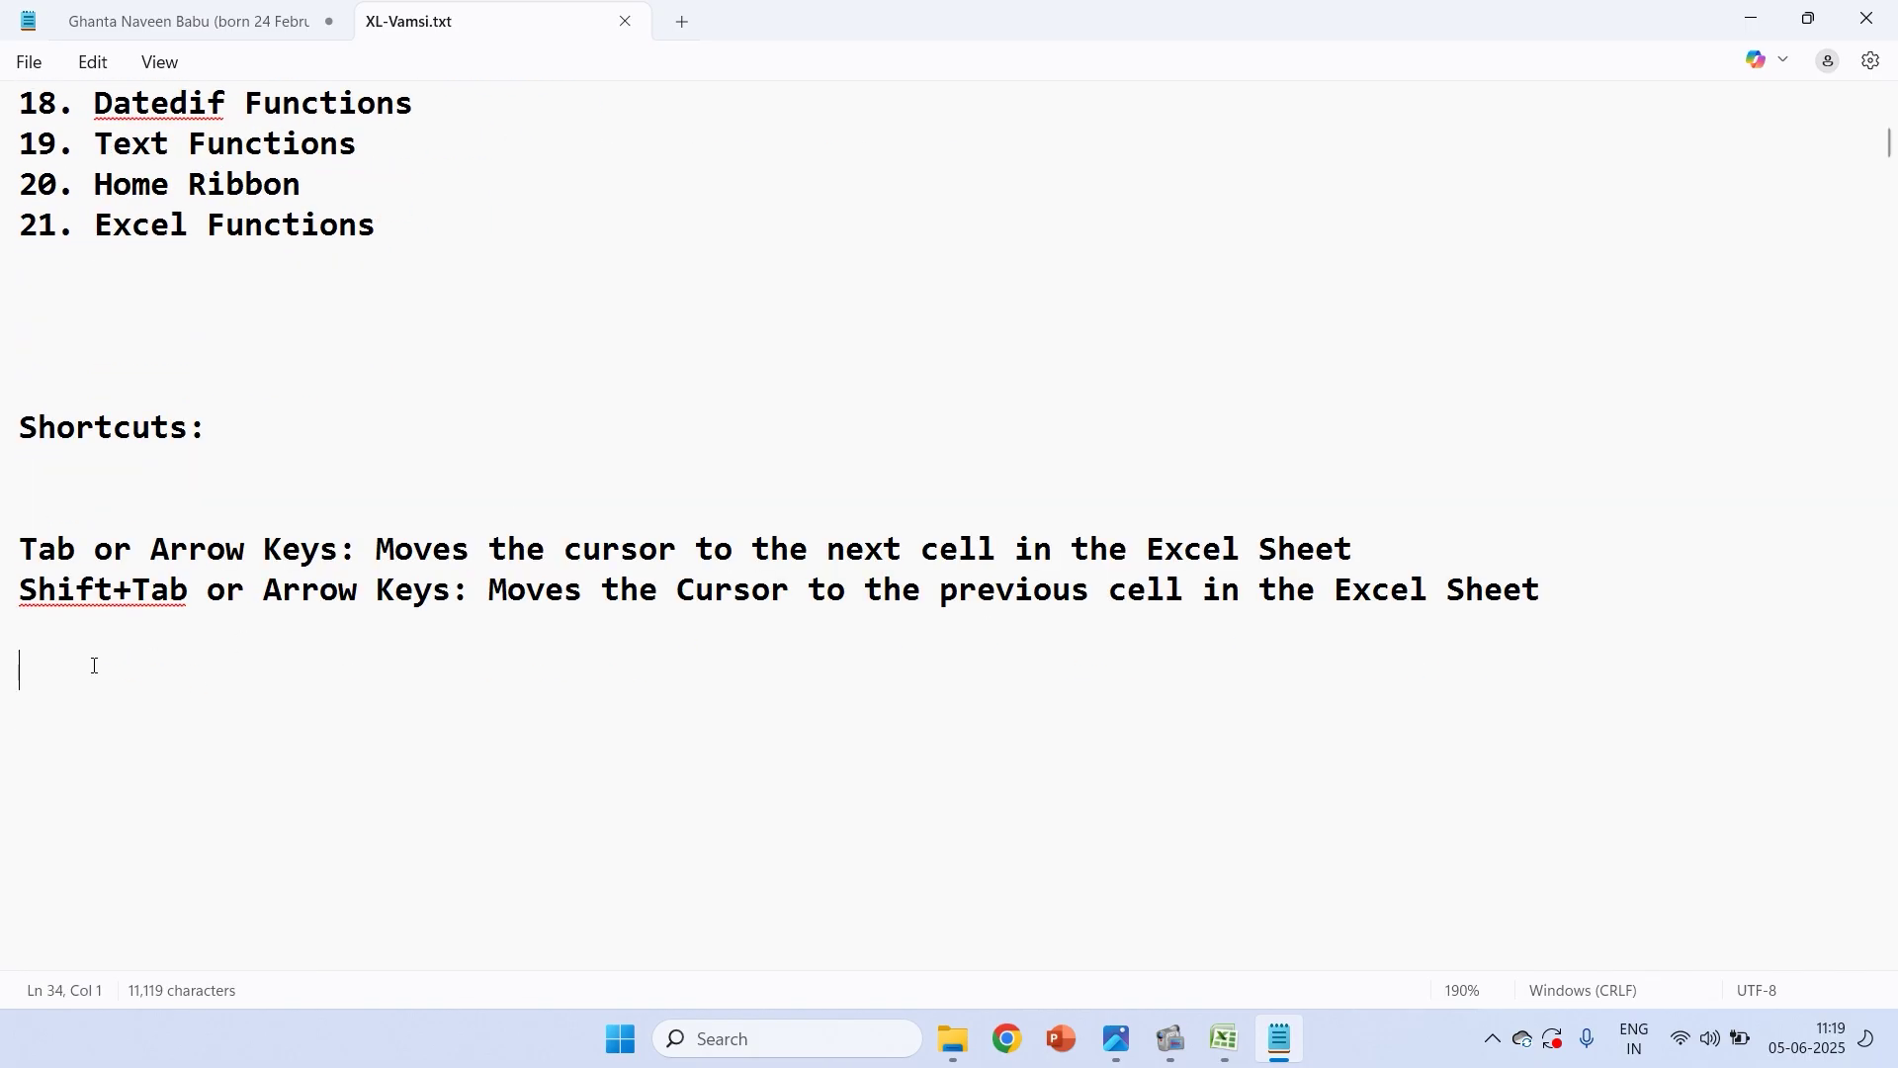
pyautogui.scroll(-1, 95, 665)
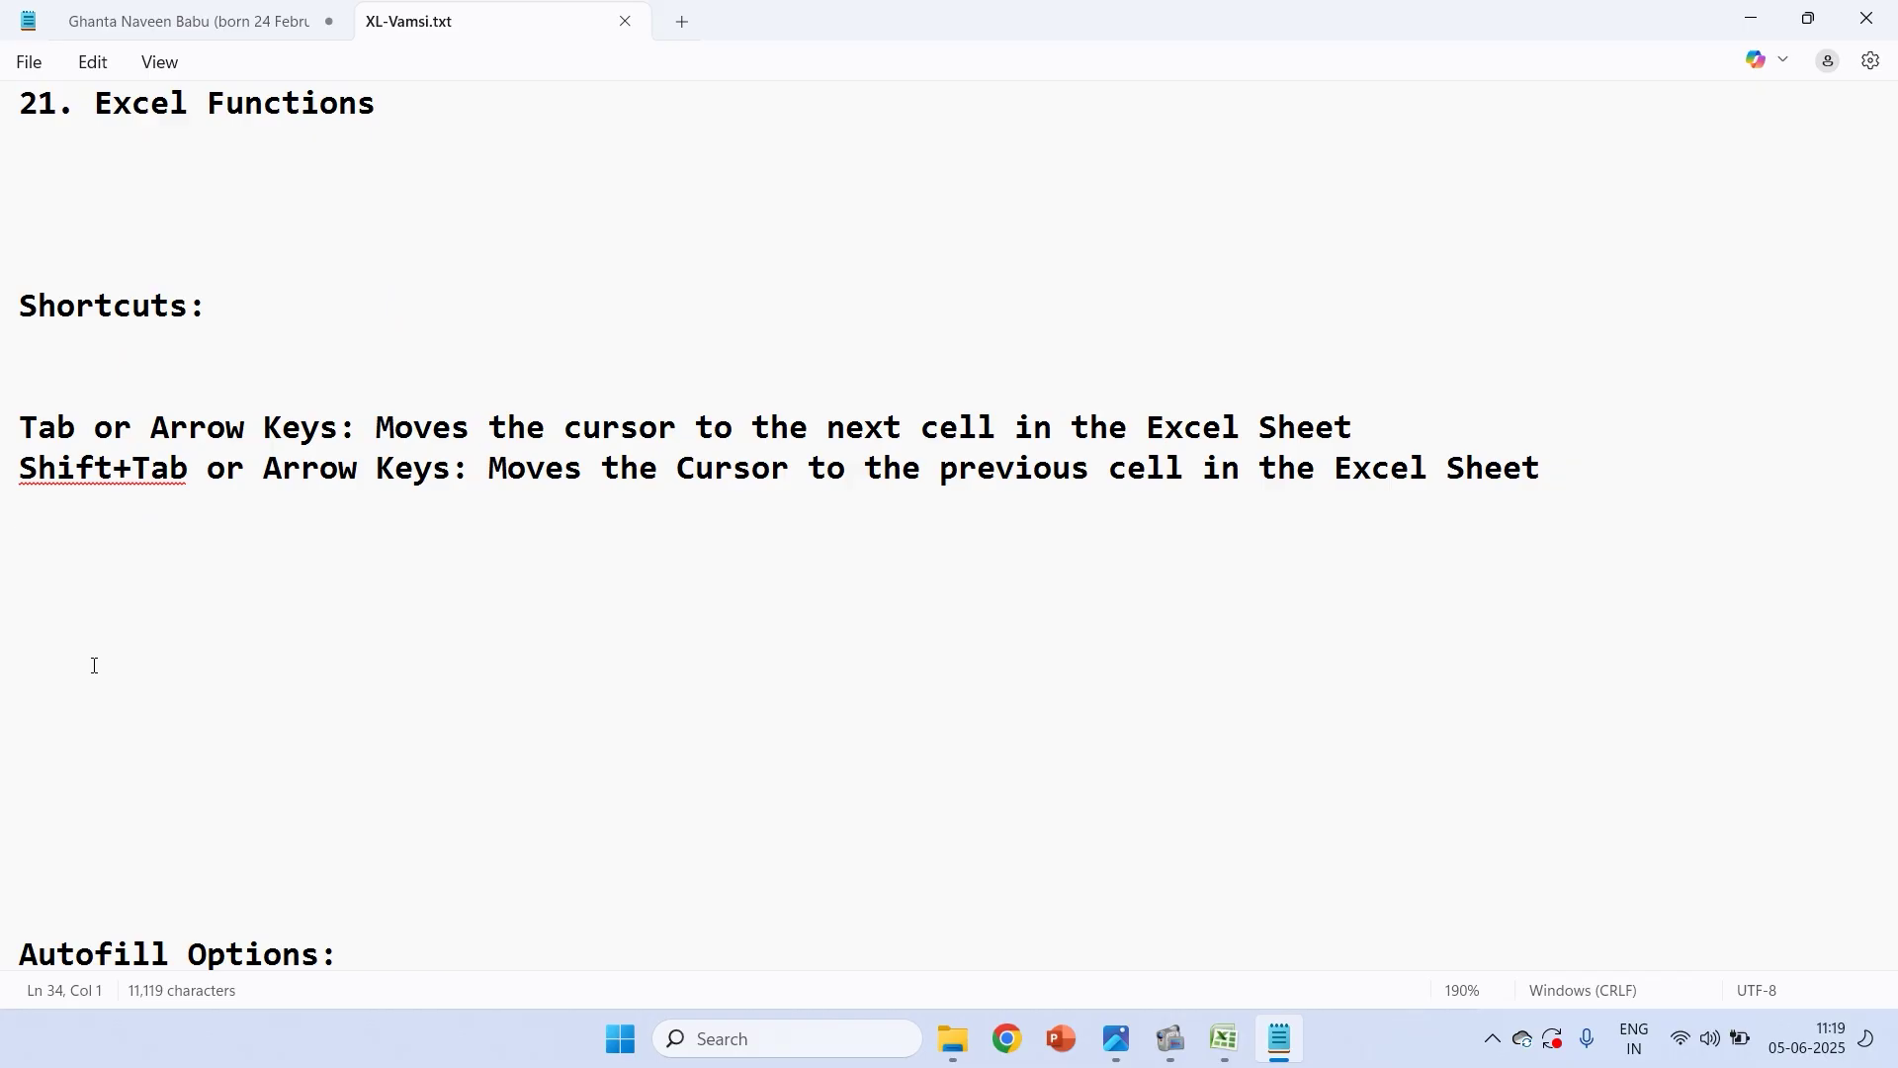
pyautogui.scroll(1, 95, 666)
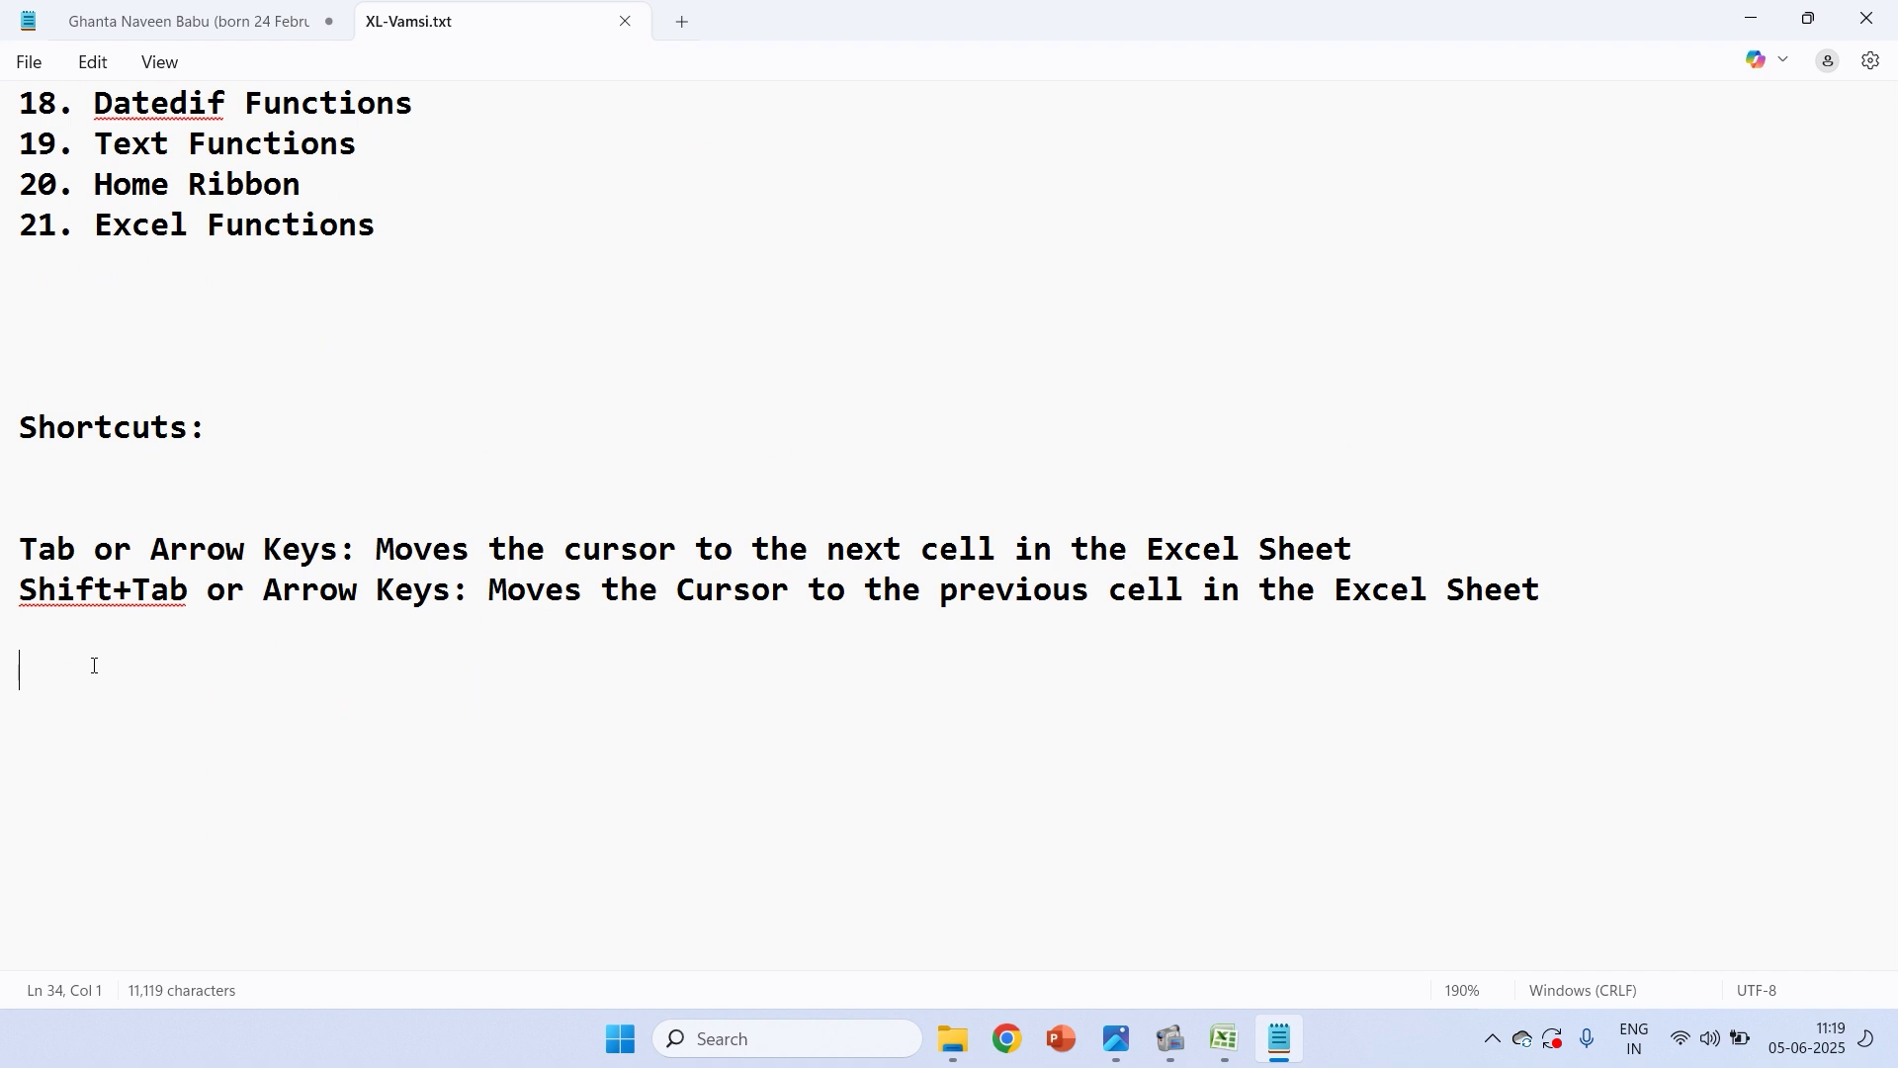
pyautogui.click(1177, 606)
pyautogui.click(979, 549)
pyautogui.press('Right')
pyautogui.press('Right')
# Switch to the Book1 workbook in Excel and select cell G10 on Sheet1
pyautogui.hotkey('alt', 'Tab')
pyautogui.hotkey('alt', 'Tab')
pyautogui.hotkey('alt', 'Tab')
pyautogui.click(939, 425)
pyautogui.click(567, 442)
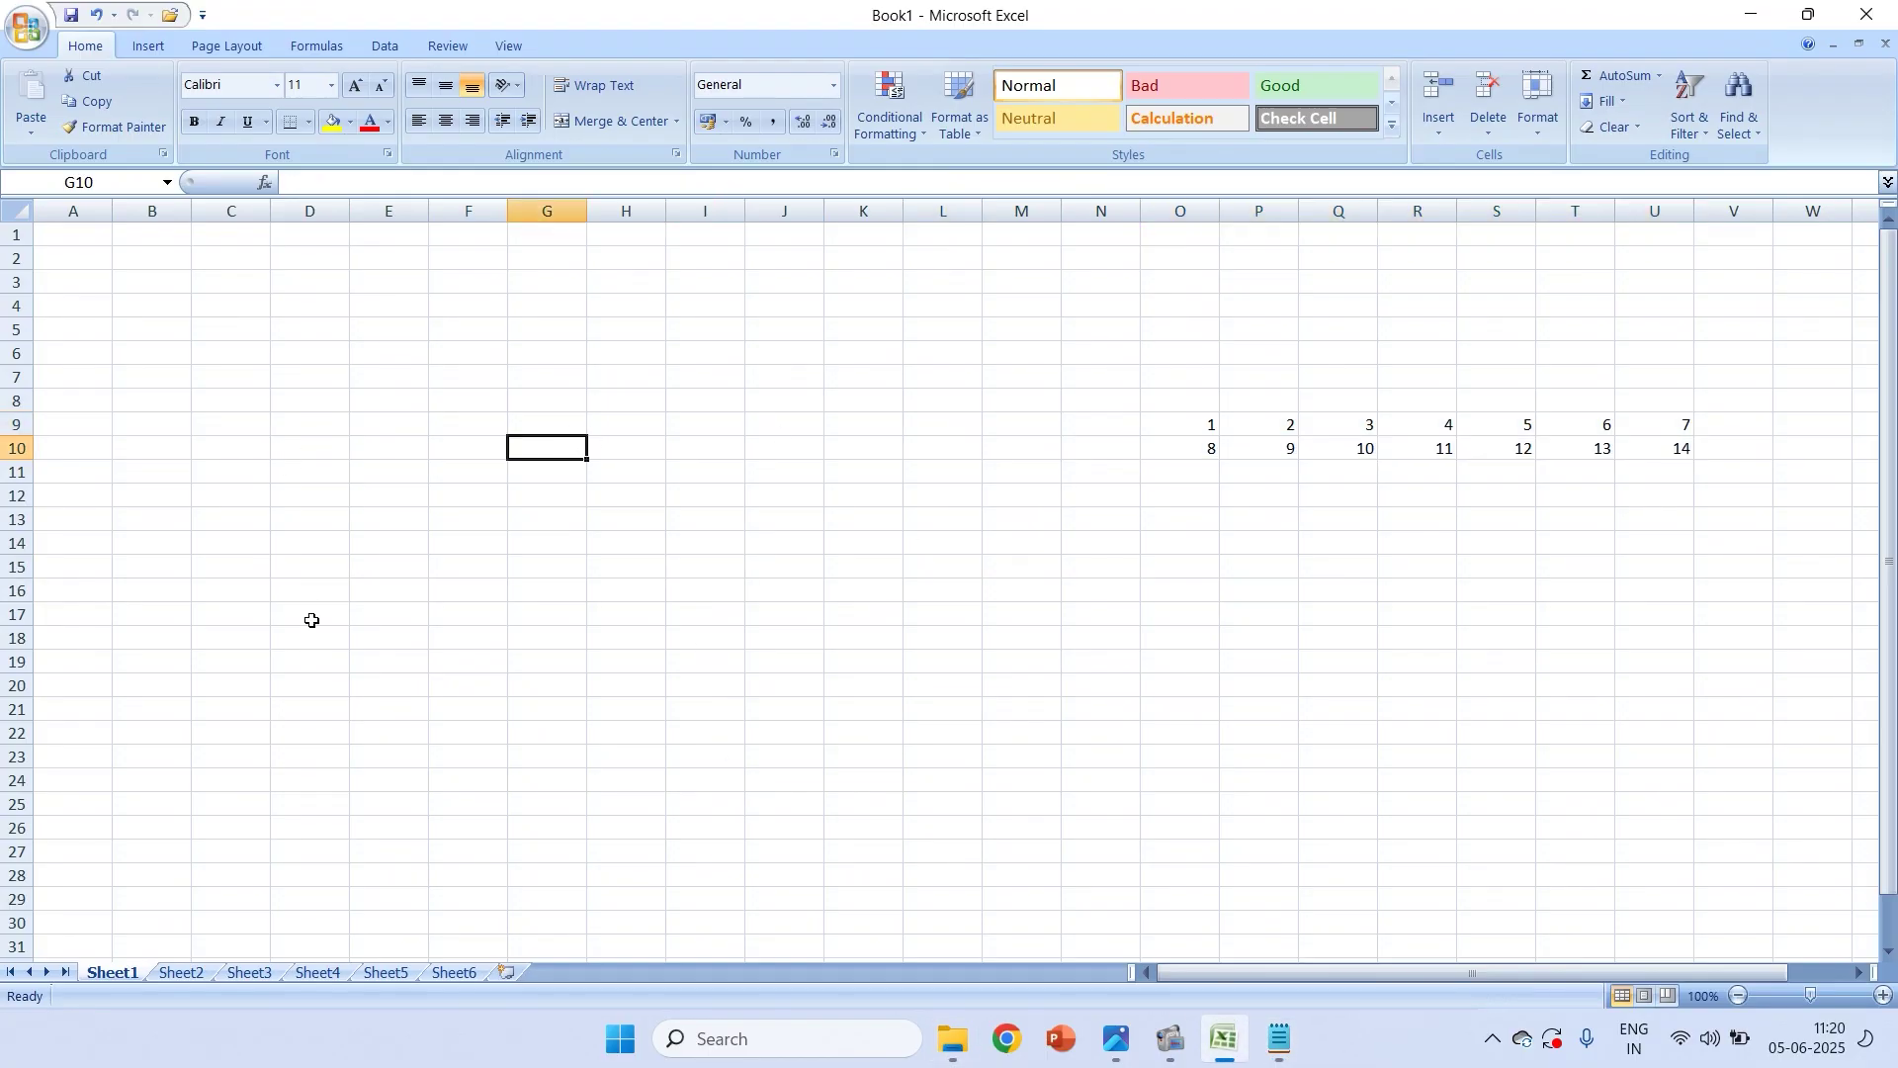
# Move the cell cursor rightward through row 7 to cell I7, starting first from D7 and again from C7
pyautogui.click(276, 368)
pyautogui.press('Right')
pyautogui.press('Right')
pyautogui.press('Right')
pyautogui.press('Right')
pyautogui.press('Right')
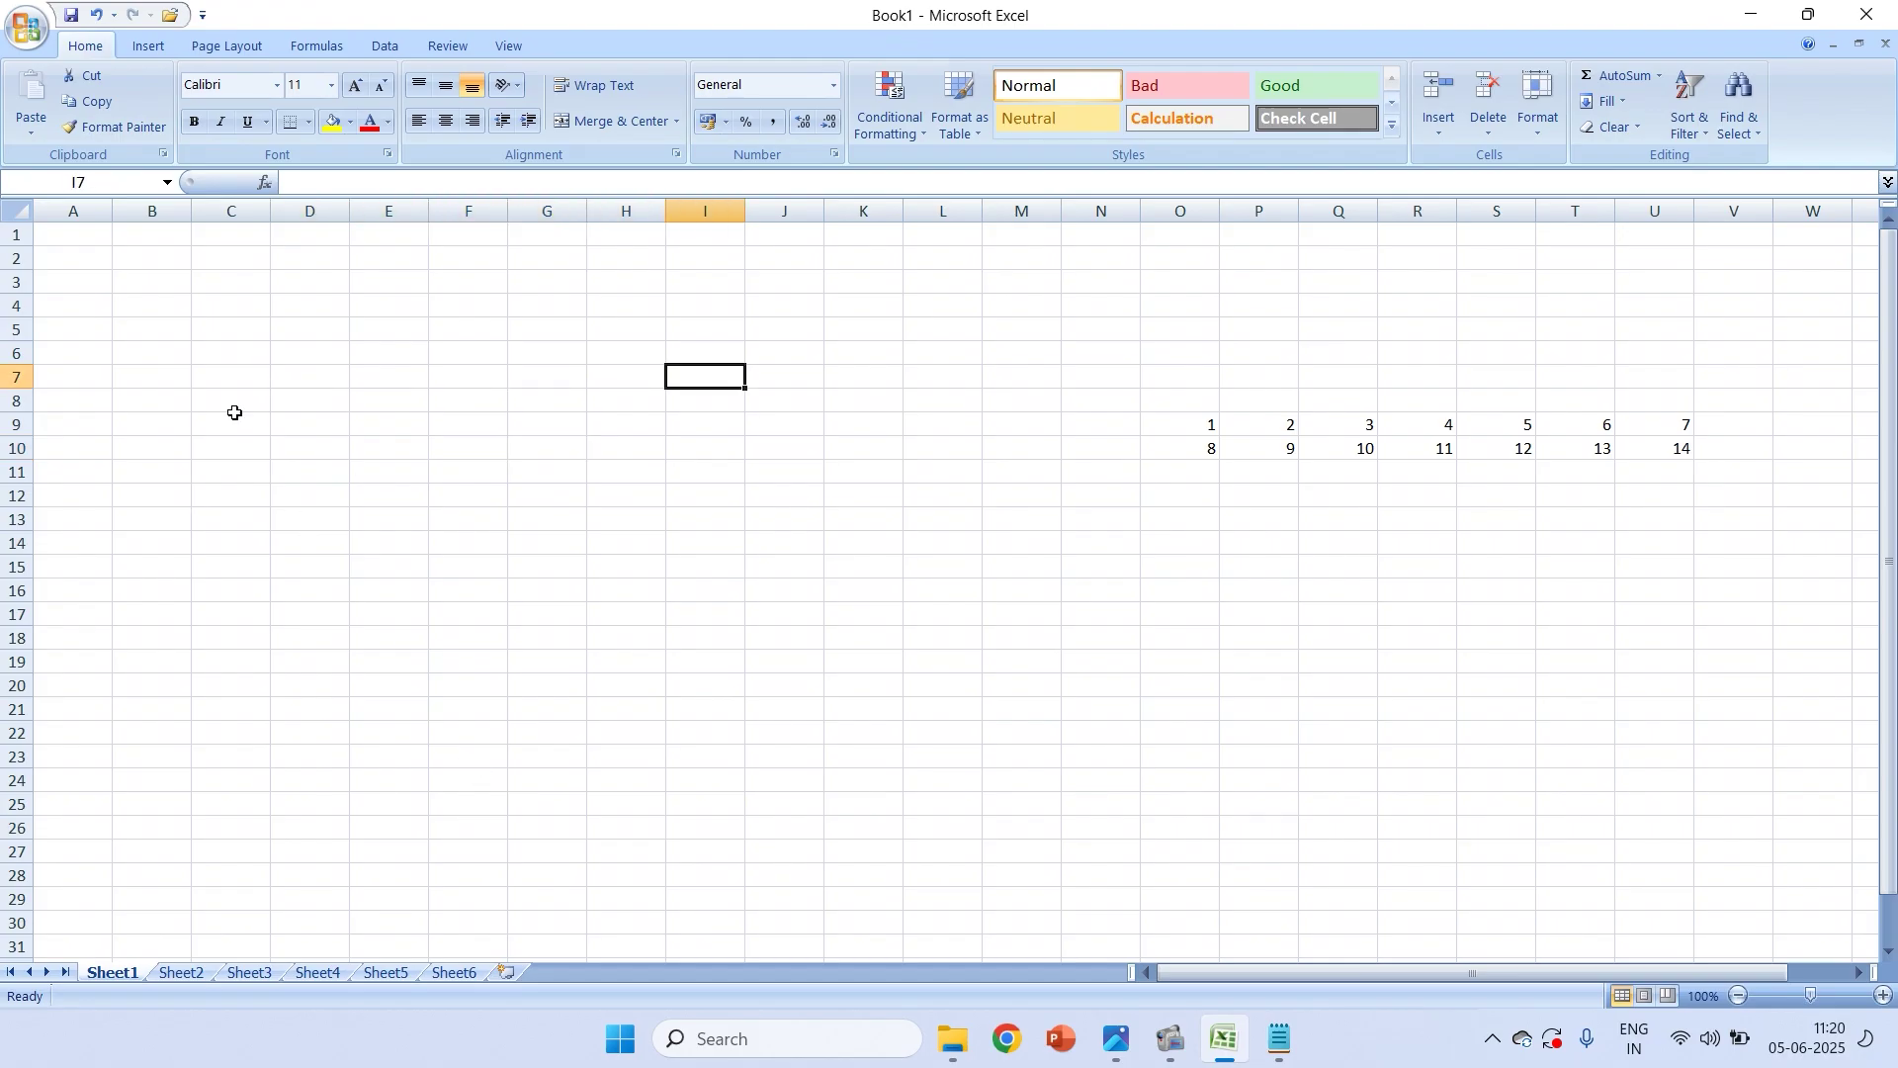
pyautogui.click(234, 380)
pyautogui.press('Right')
pyautogui.press('Right')
pyautogui.press('Right')
pyautogui.press('Right')
pyautogui.press('Right')
pyautogui.press('Right')
# Select cell C6 and move the cell cursor back and forth along row 6, ending at D6
pyautogui.click(246, 357)
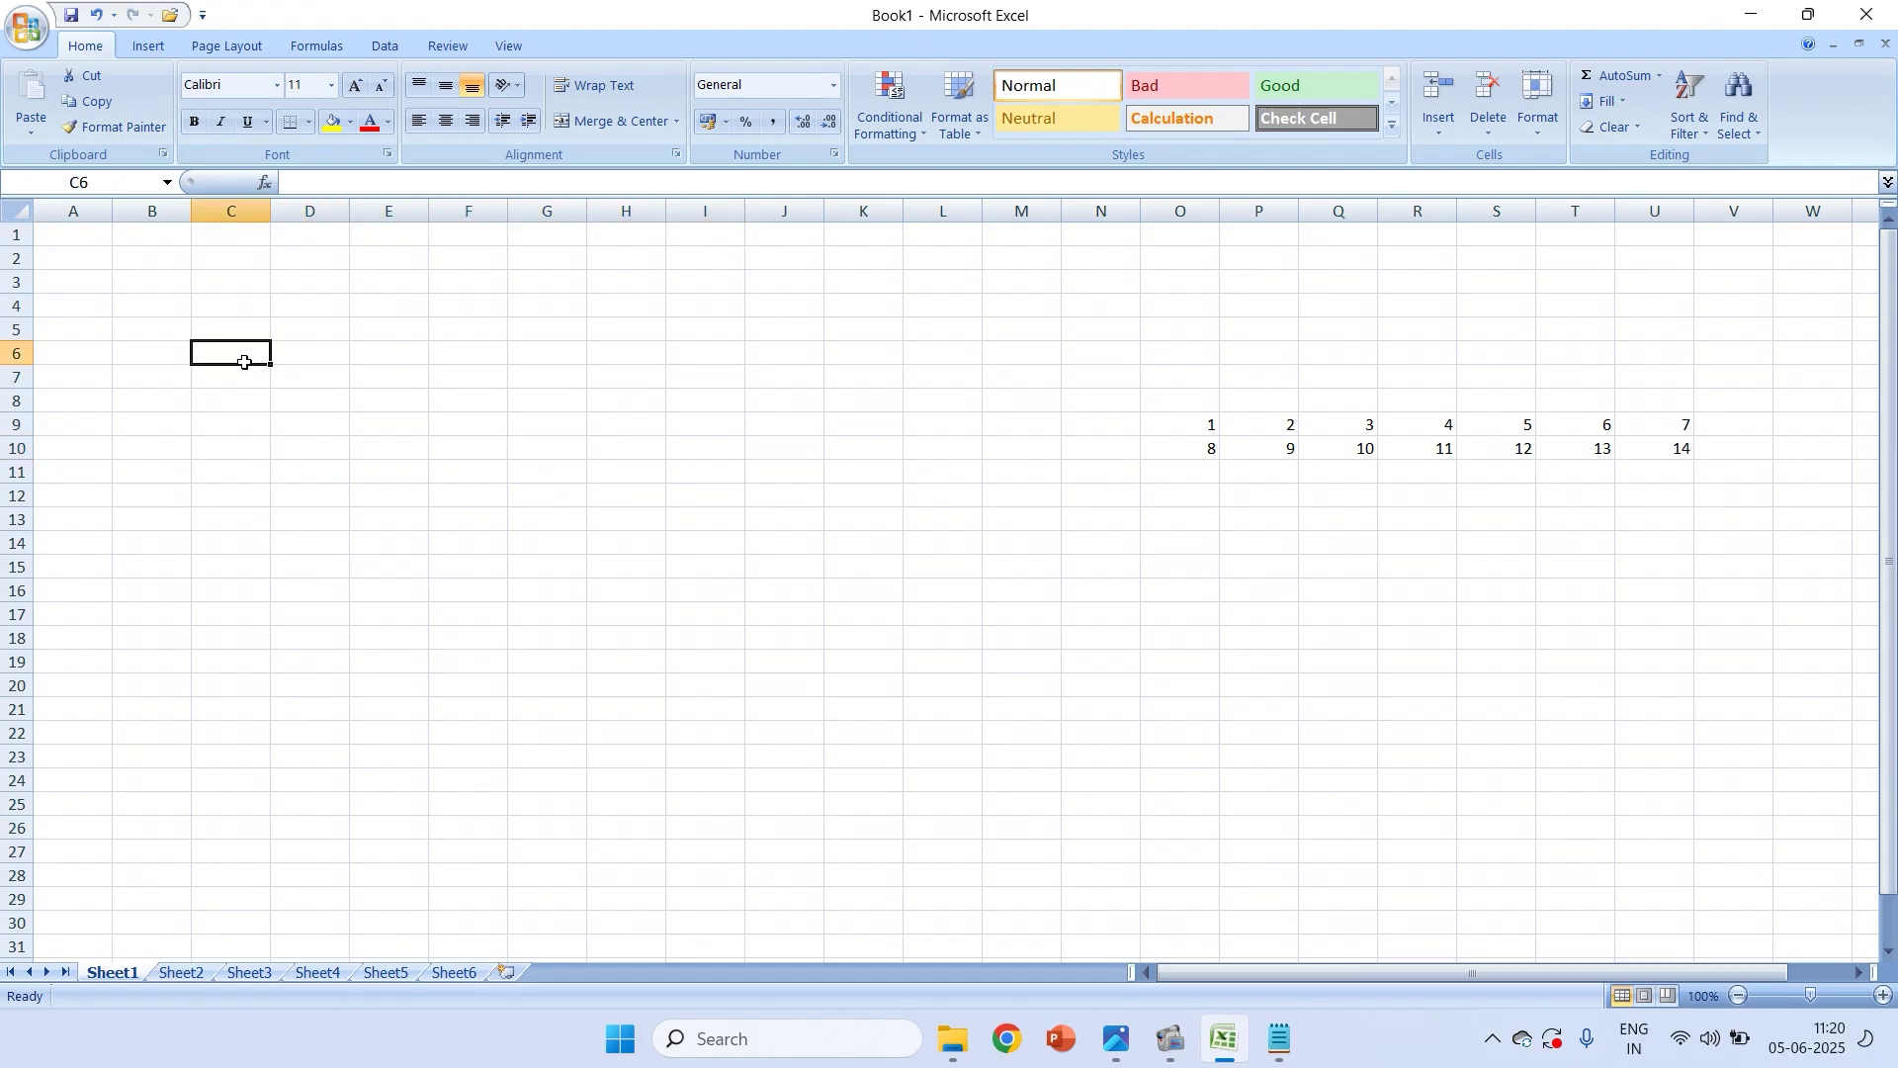
pyautogui.press('Right')
pyautogui.press('Right')
pyautogui.press('Right')
pyautogui.press('Right')
pyautogui.press('Left')
pyautogui.press('Left')
pyautogui.press('Left')
pyautogui.press('Left')
pyautogui.press('Right')
pyautogui.press('Right')
pyautogui.press('Right')
pyautogui.press('Left')
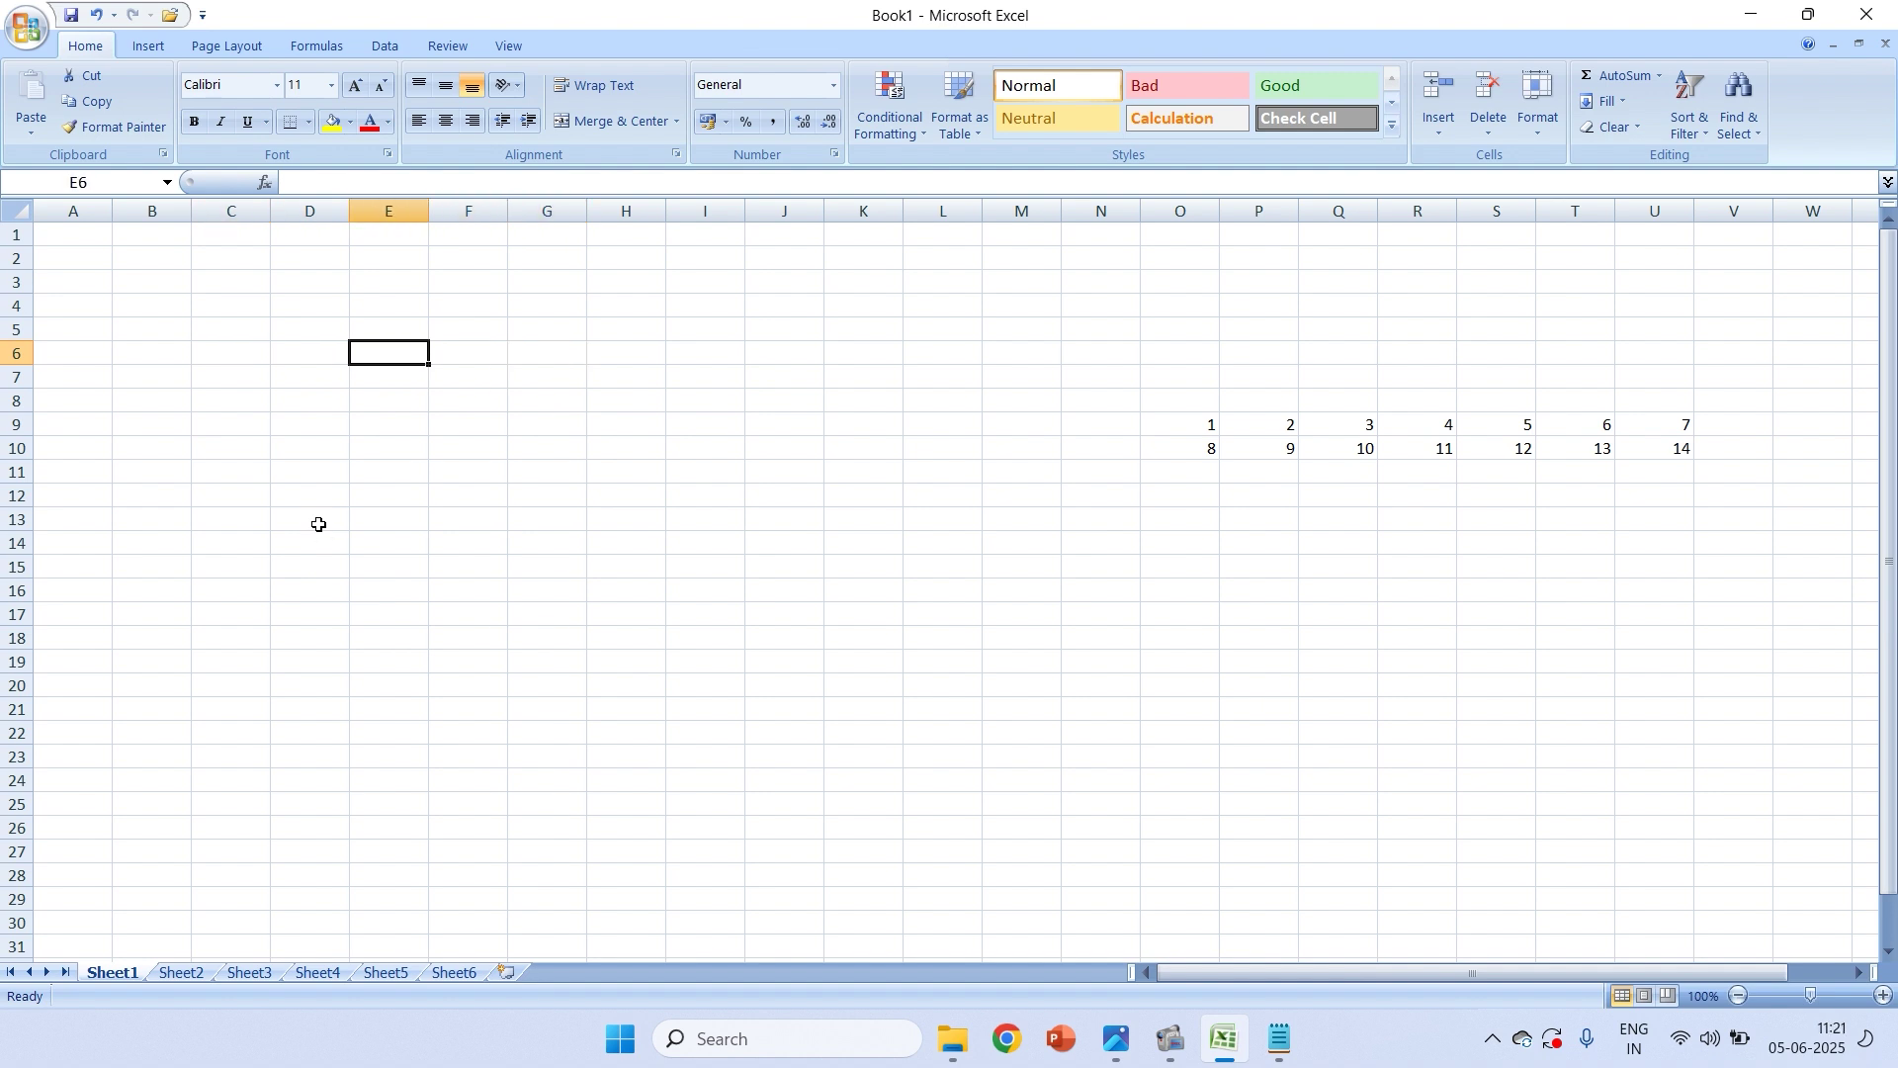
pyautogui.press('Left')
pyautogui.press('Left')
pyautogui.press('Left')
pyautogui.press('Right')
pyautogui.press('Right')
# Move the cell cursor repeatedly down and up through the cells of column D
pyautogui.press('Down')
pyautogui.press('Down')
pyautogui.press('Down')
pyautogui.press('Down')
pyautogui.press('Down')
pyautogui.press('Up')
pyautogui.press('Up')
pyautogui.press('Up')
pyautogui.press('Up')
pyautogui.press('Down')
pyautogui.press('Down')
pyautogui.press('Down')
pyautogui.press('Down')
pyautogui.press('Down')
pyautogui.press('Up')
pyautogui.press('Up')
pyautogui.press('Down')
pyautogui.press('Down')
pyautogui.press('Down')
pyautogui.press('Down')
pyautogui.press('Up')
pyautogui.press('Up')
pyautogui.press('Up')
pyautogui.press('Up')
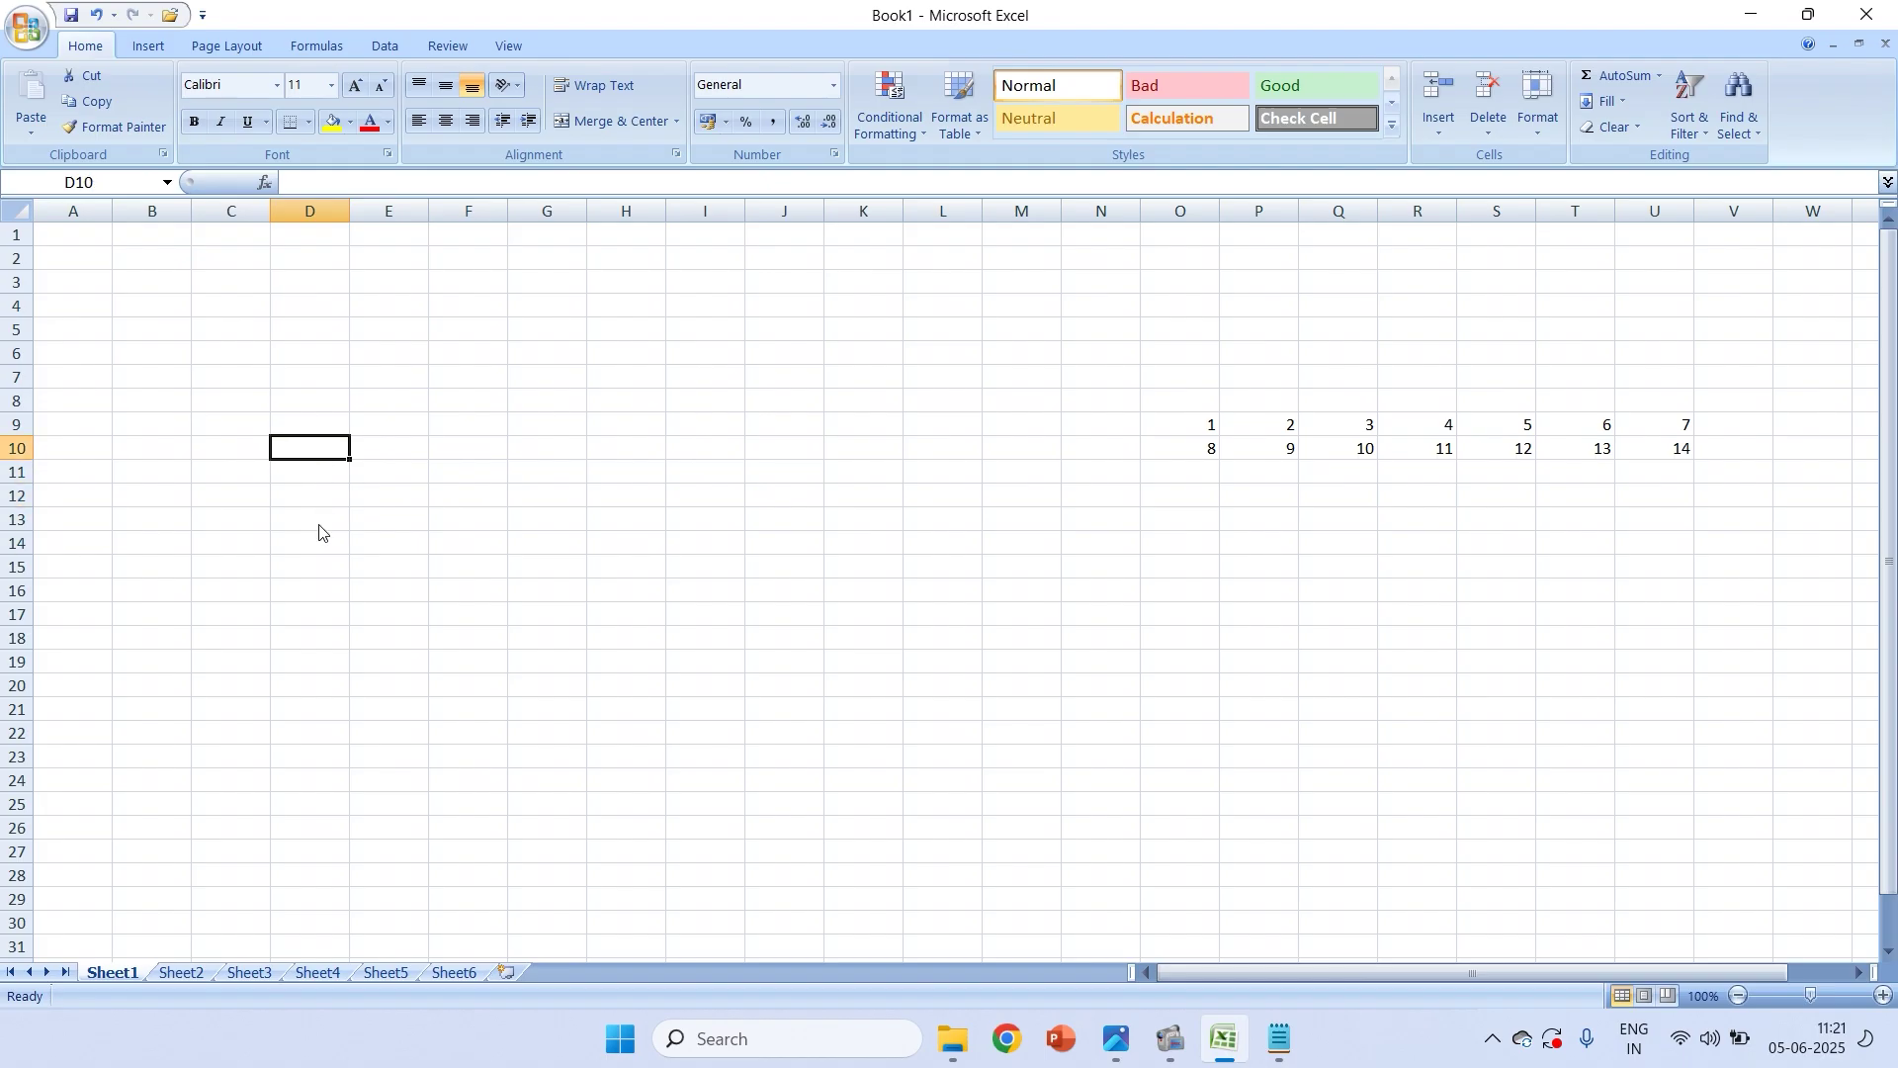
# Move the cell cursor in all four directions through the cells around D10 and D8, ending at E8
pyautogui.press('Left')
pyautogui.press('Up')
pyautogui.press('Down')
pyautogui.press('Left')
pyautogui.press('Right')
pyautogui.press('Right')
pyautogui.press('Down')
pyautogui.press('Up')
pyautogui.press('Left')
pyautogui.press('Left')
pyautogui.press('Right')
pyautogui.press('Up')
pyautogui.press('Up')
pyautogui.press('Right')
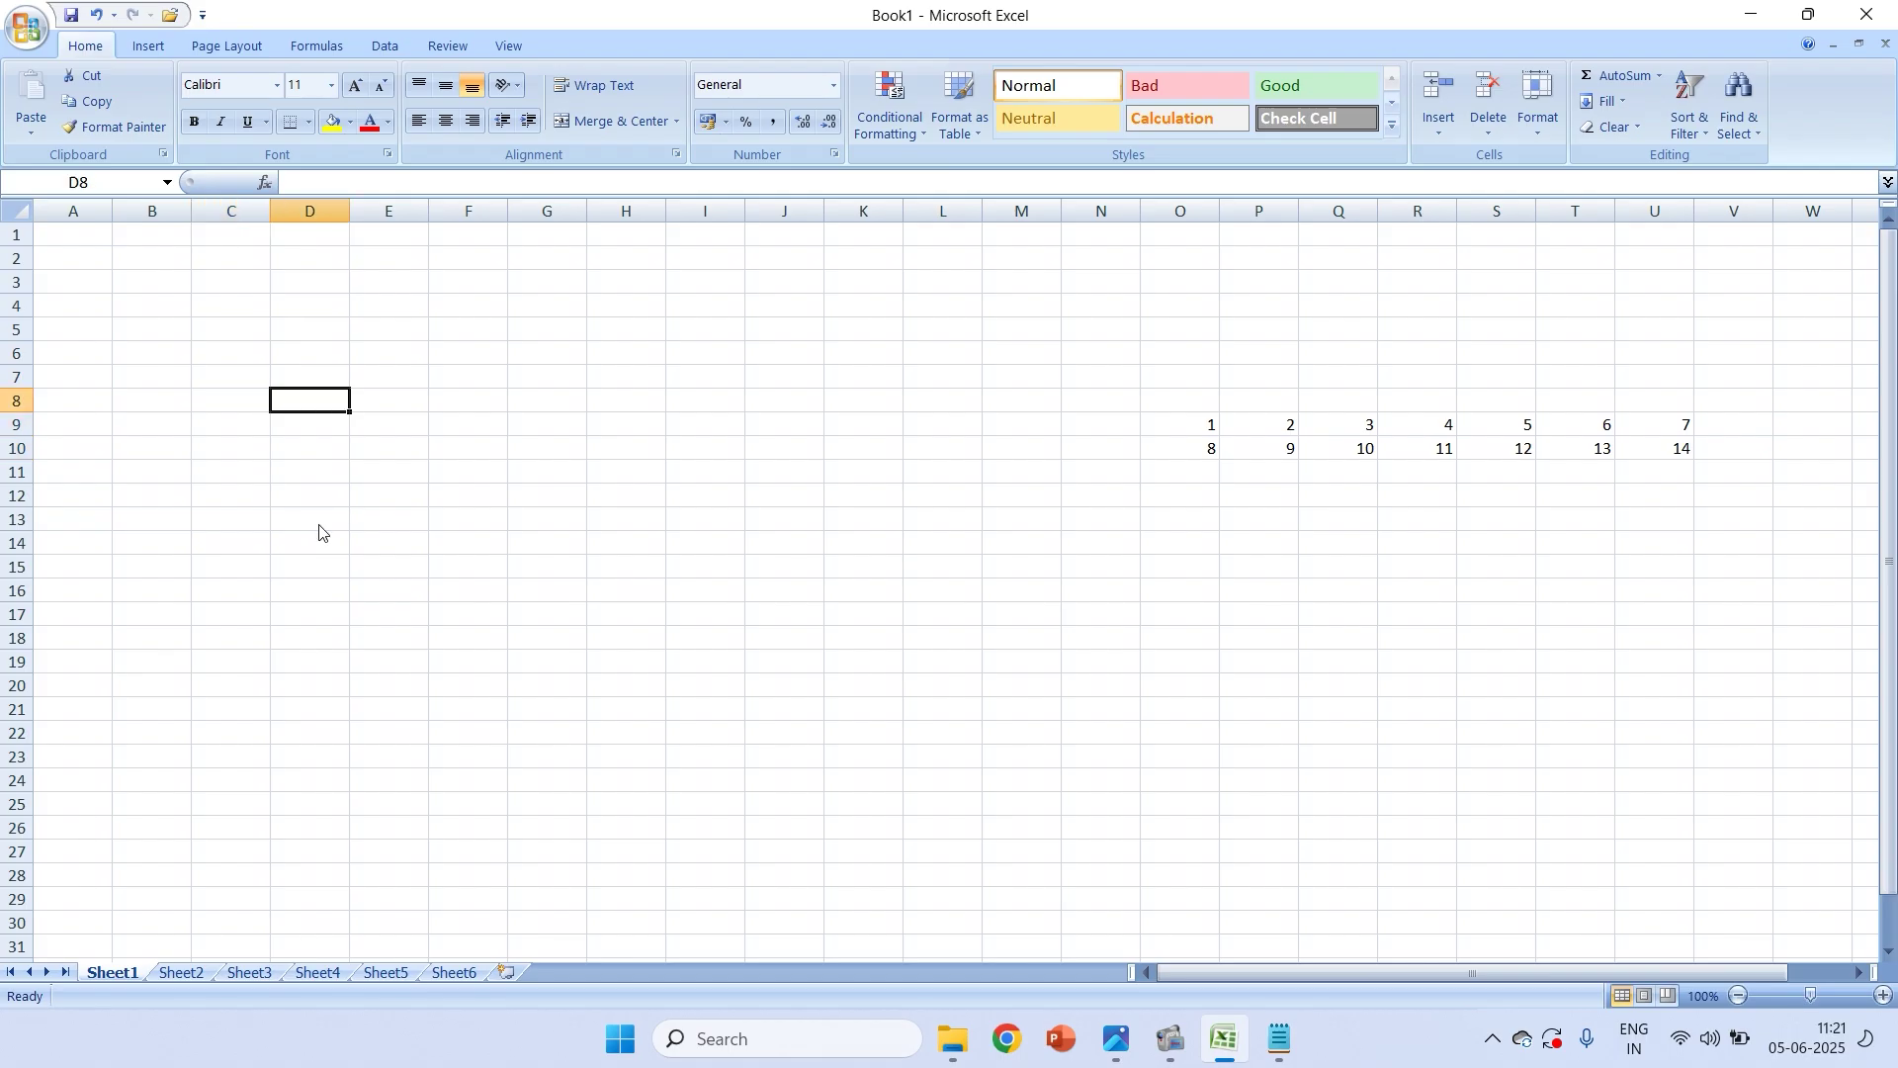
pyautogui.press('Right')
pyautogui.press('Right')
pyautogui.press('Right')
pyautogui.press('Down')
pyautogui.press('Down')
pyautogui.press('Up')
pyautogui.press('Up')
pyautogui.press('Left')
pyautogui.press('Left')
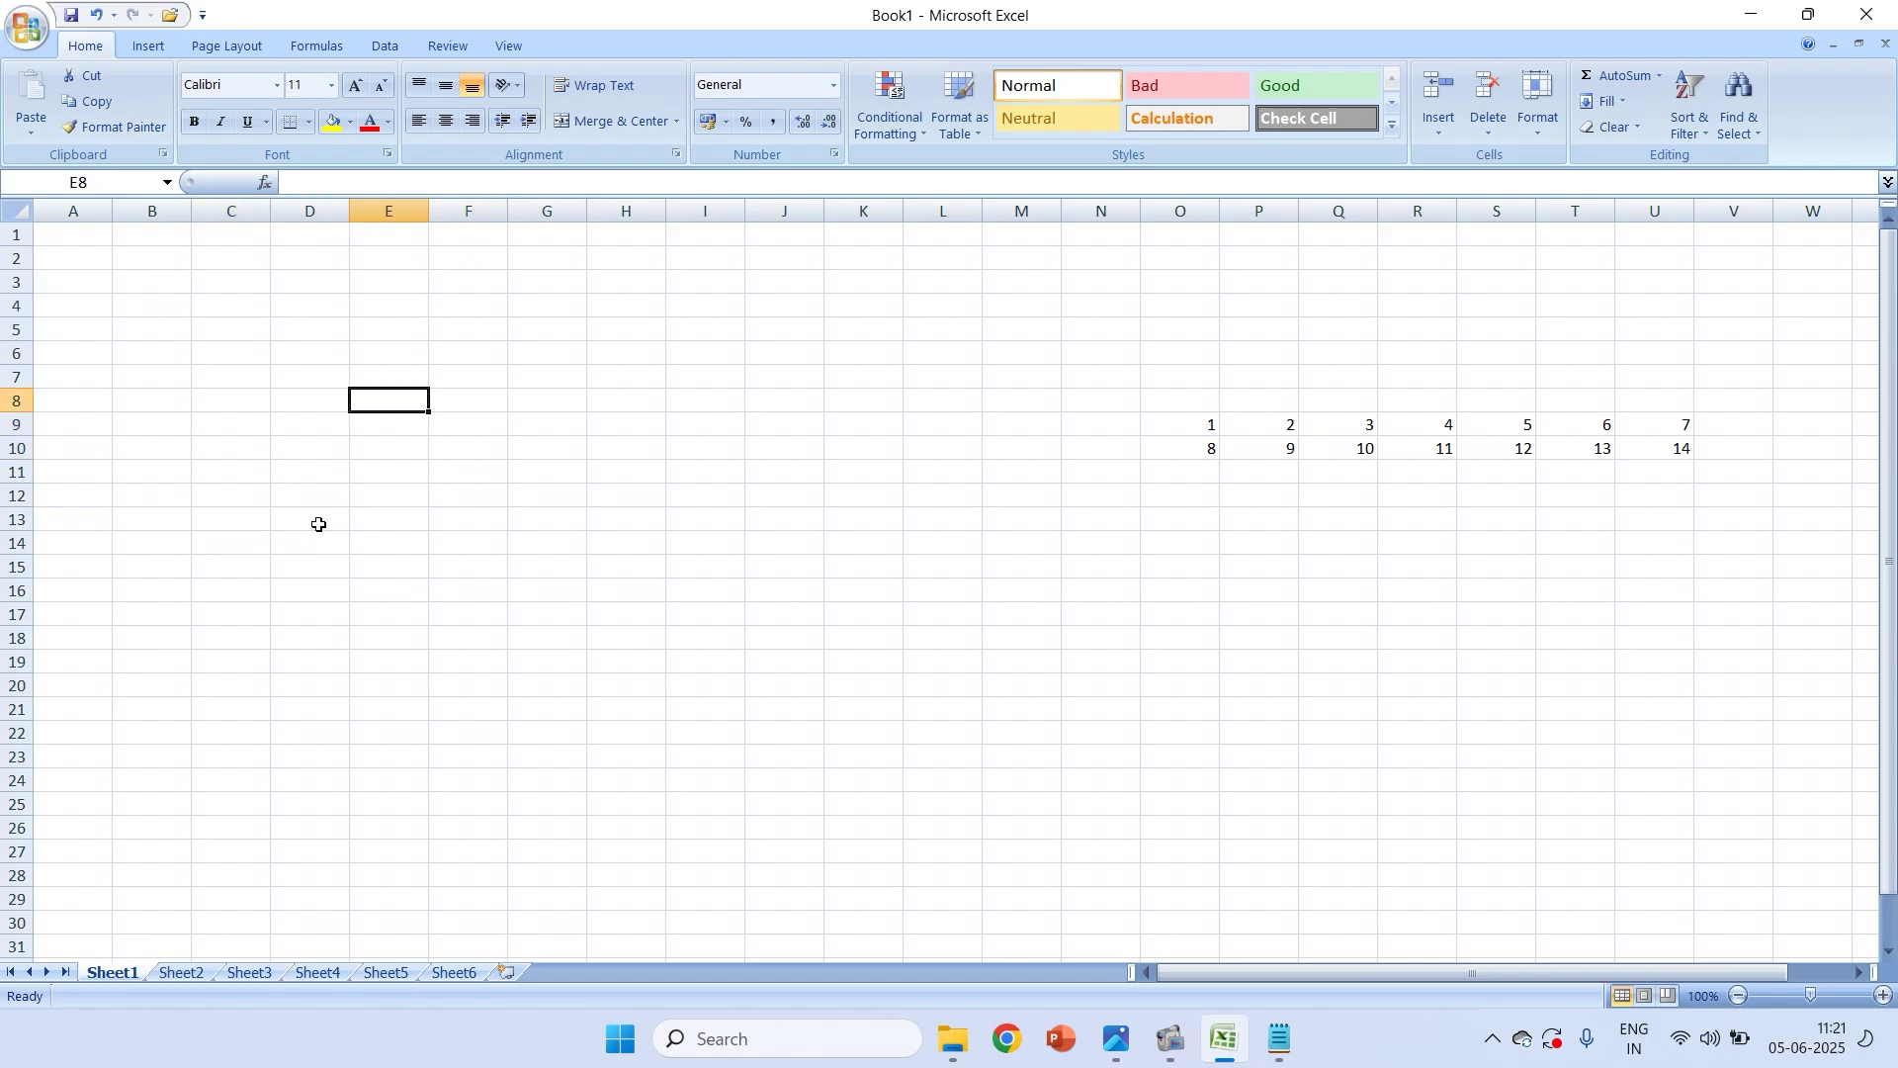
# Enter the numbers 1 to 7 across row 7, in cells D7 to J7
pyautogui.press('Left')
pyautogui.press('Up')
pyautogui.press('Up')
pyautogui.press('Down')
pyautogui.press('Right')
pyautogui.press('Right')
pyautogui.press('Left')
pyautogui.press('Right')
pyautogui.press('Left')
pyautogui.press('Left')
pyautogui.write('1')
pyautogui.press('Right')
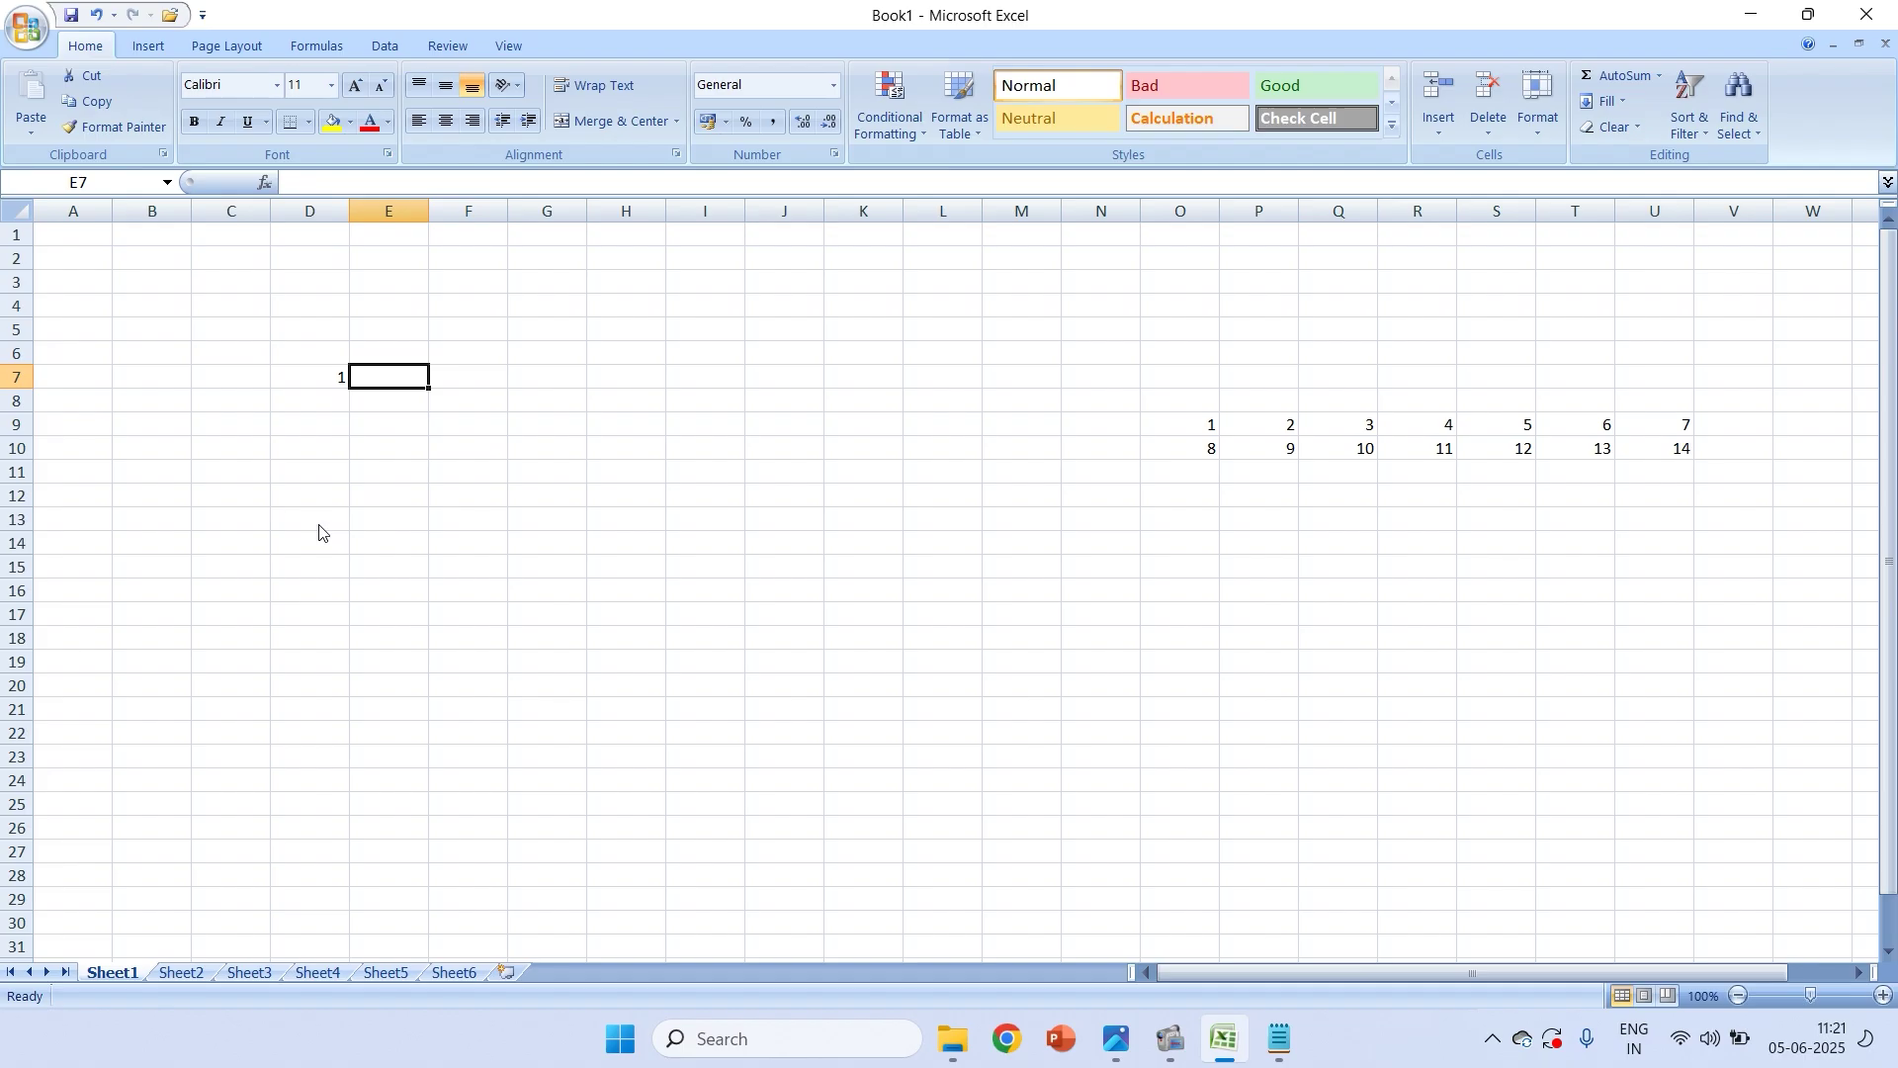
pyautogui.write('2')
pyautogui.press('Right')
pyautogui.write('3')
pyautogui.press('Right')
pyautogui.write('4')
pyautogui.press('Right')
pyautogui.press('5')
pyautogui.press('Right')
pyautogui.press('6')
pyautogui.press('Right')
pyautogui.write('7')
pyautogui.press('Right')
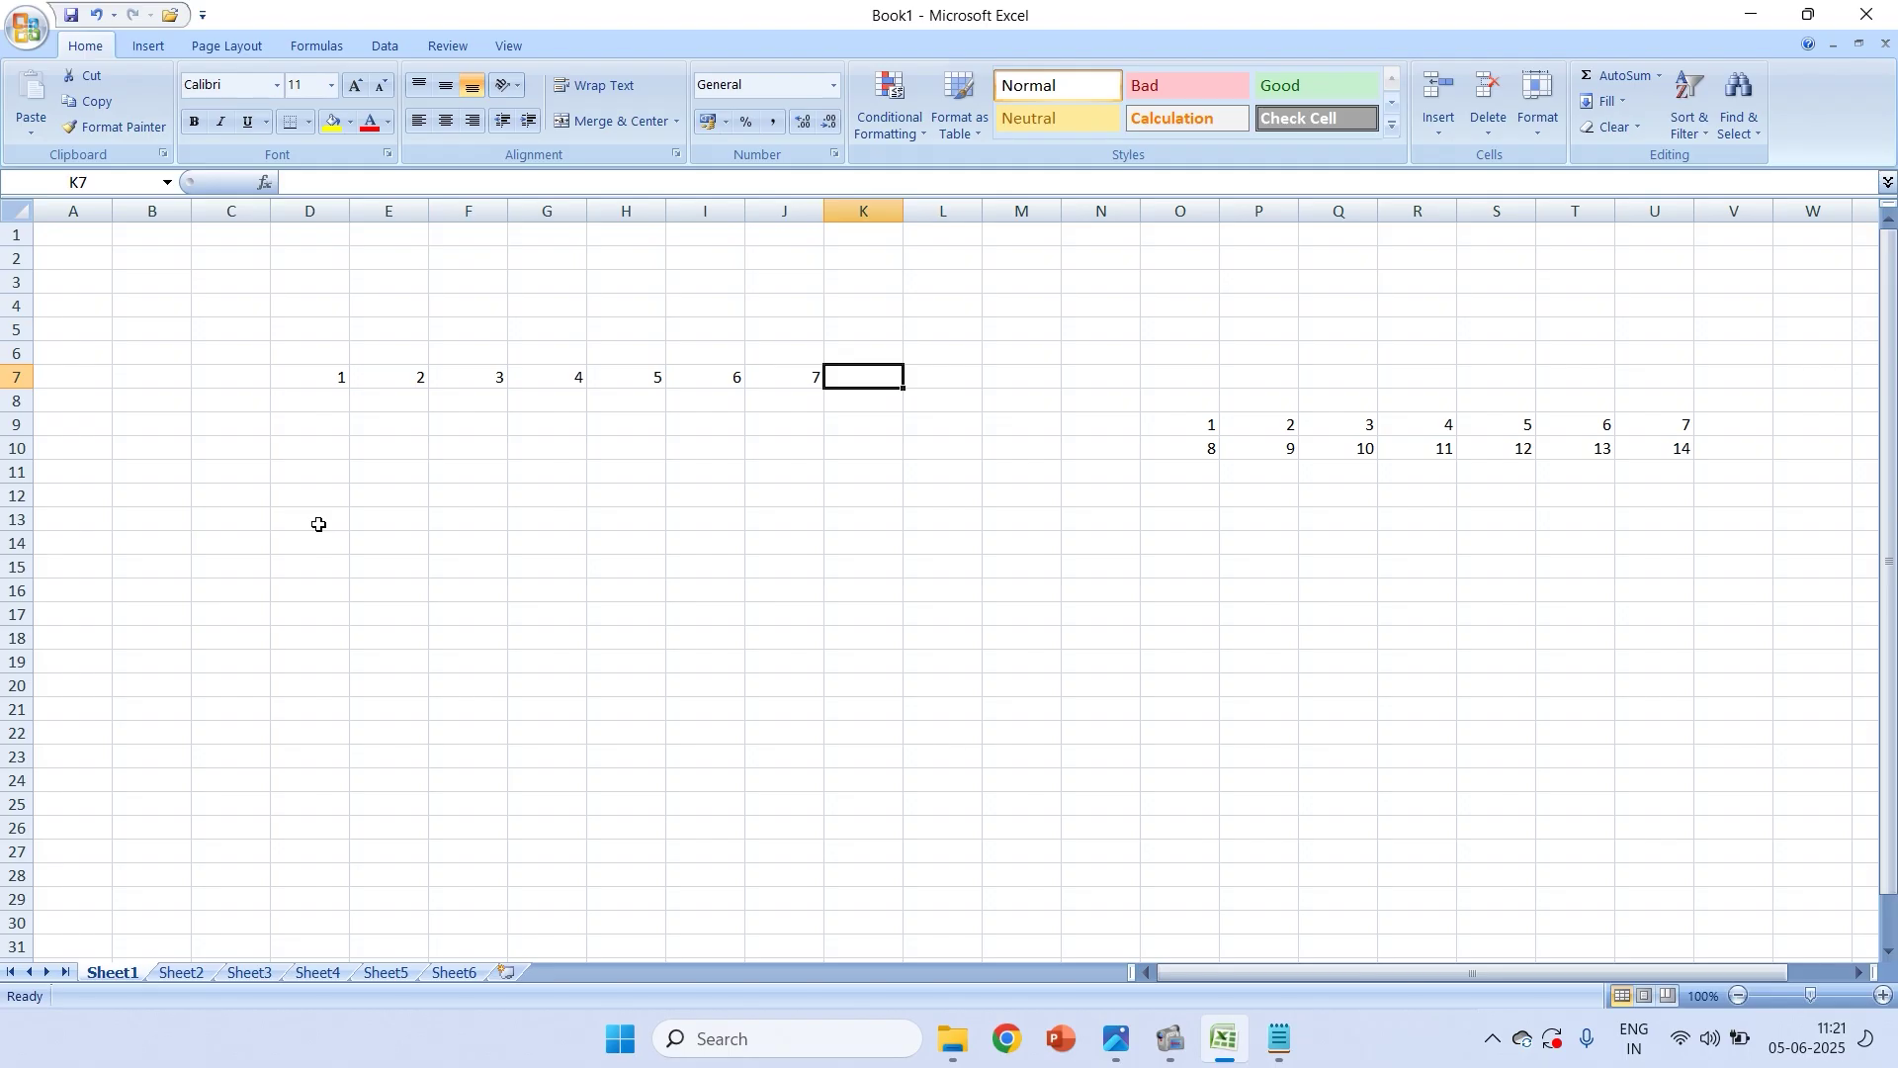
# Move the cell cursor back and forth across the numbers in D7:J7
pyautogui.press('Left')
pyautogui.press('Left')
pyautogui.press('Left')
pyautogui.press('Left')
pyautogui.press('Left')
pyautogui.press('Left')
pyautogui.press('Left')
pyautogui.press('Right')
pyautogui.press('Right')
pyautogui.press('Right')
pyautogui.press('Right')
pyautogui.press('Right')
pyautogui.press('Right')
pyautogui.press('Right')
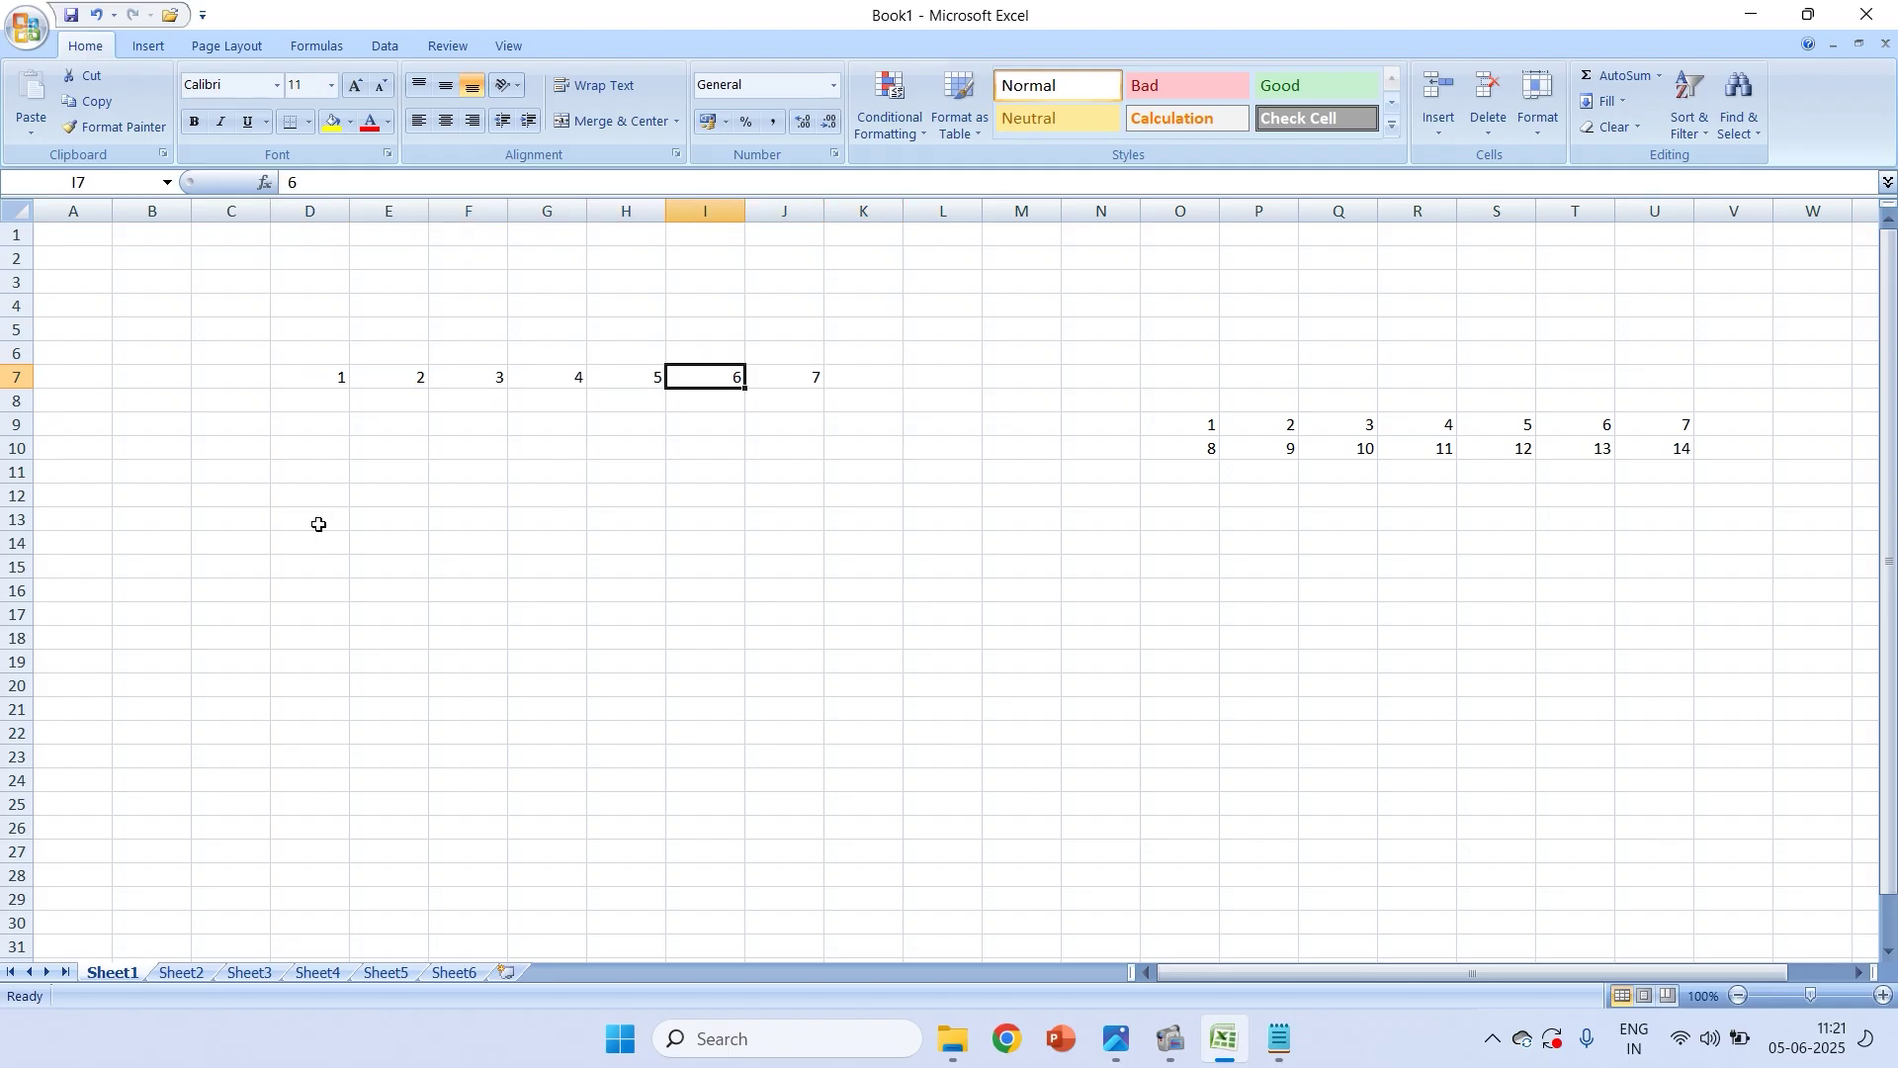
# Move the cell cursor back and forth along the numbers in row 7, and down through column I
pyautogui.press('Left')
pyautogui.press('Left')
pyautogui.press('Left')
pyautogui.press('Left')
pyautogui.press('Left')
pyautogui.press('Left')
pyautogui.press('Left')
pyautogui.press('Right')
pyautogui.press('Right')
pyautogui.press('Right')
pyautogui.press('Right')
pyautogui.press('Right')
pyautogui.press('Down')
pyautogui.press('Down')
pyautogui.press('Down')
pyautogui.press('Down')
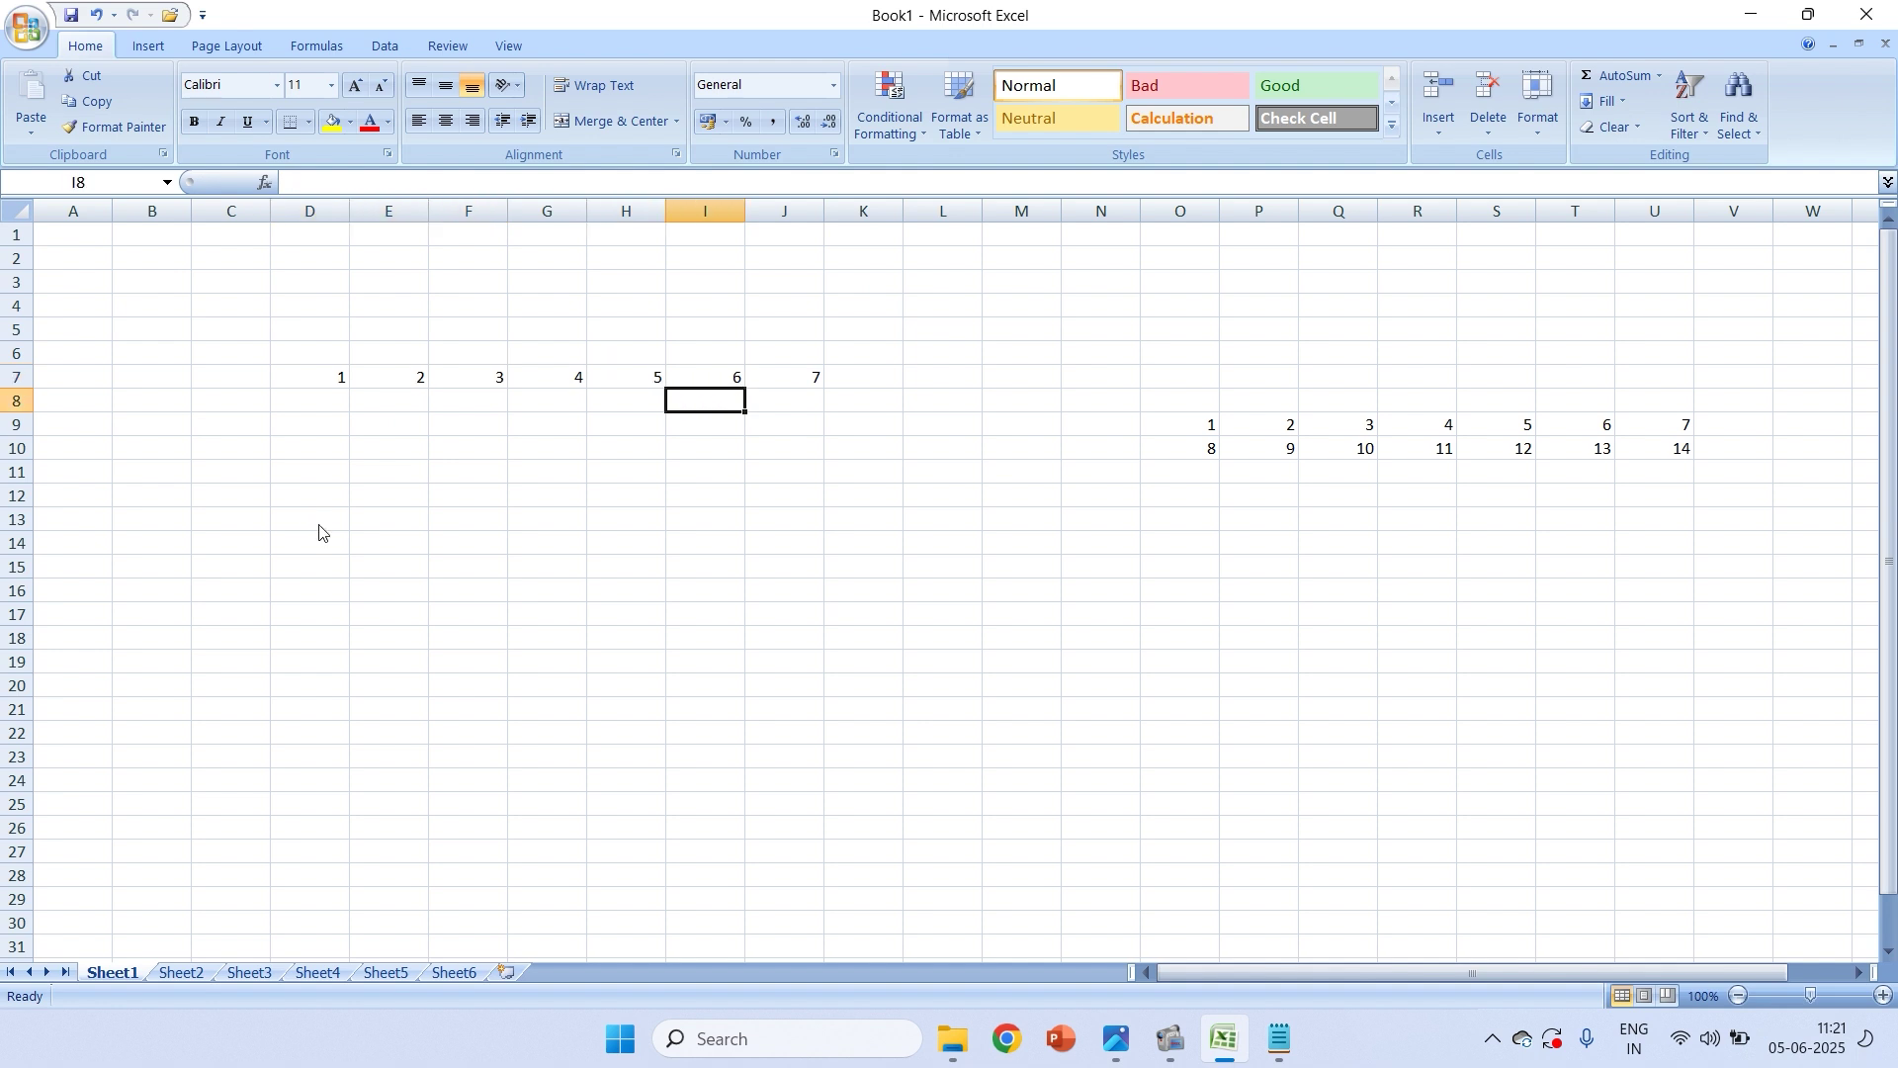
# Move the cell cursor up and down through column I, and back along row 8 to D8
pyautogui.press('Up')
pyautogui.press('Up')
pyautogui.press('Up')
pyautogui.press('Up')
pyautogui.press('Down')
pyautogui.press('Down')
pyautogui.press('Down')
pyautogui.press('Up')
pyautogui.press('Up')
pyautogui.press('Left')
pyautogui.press('Left')
pyautogui.press('Left')
pyautogui.press('Left')
pyautogui.press('Left')
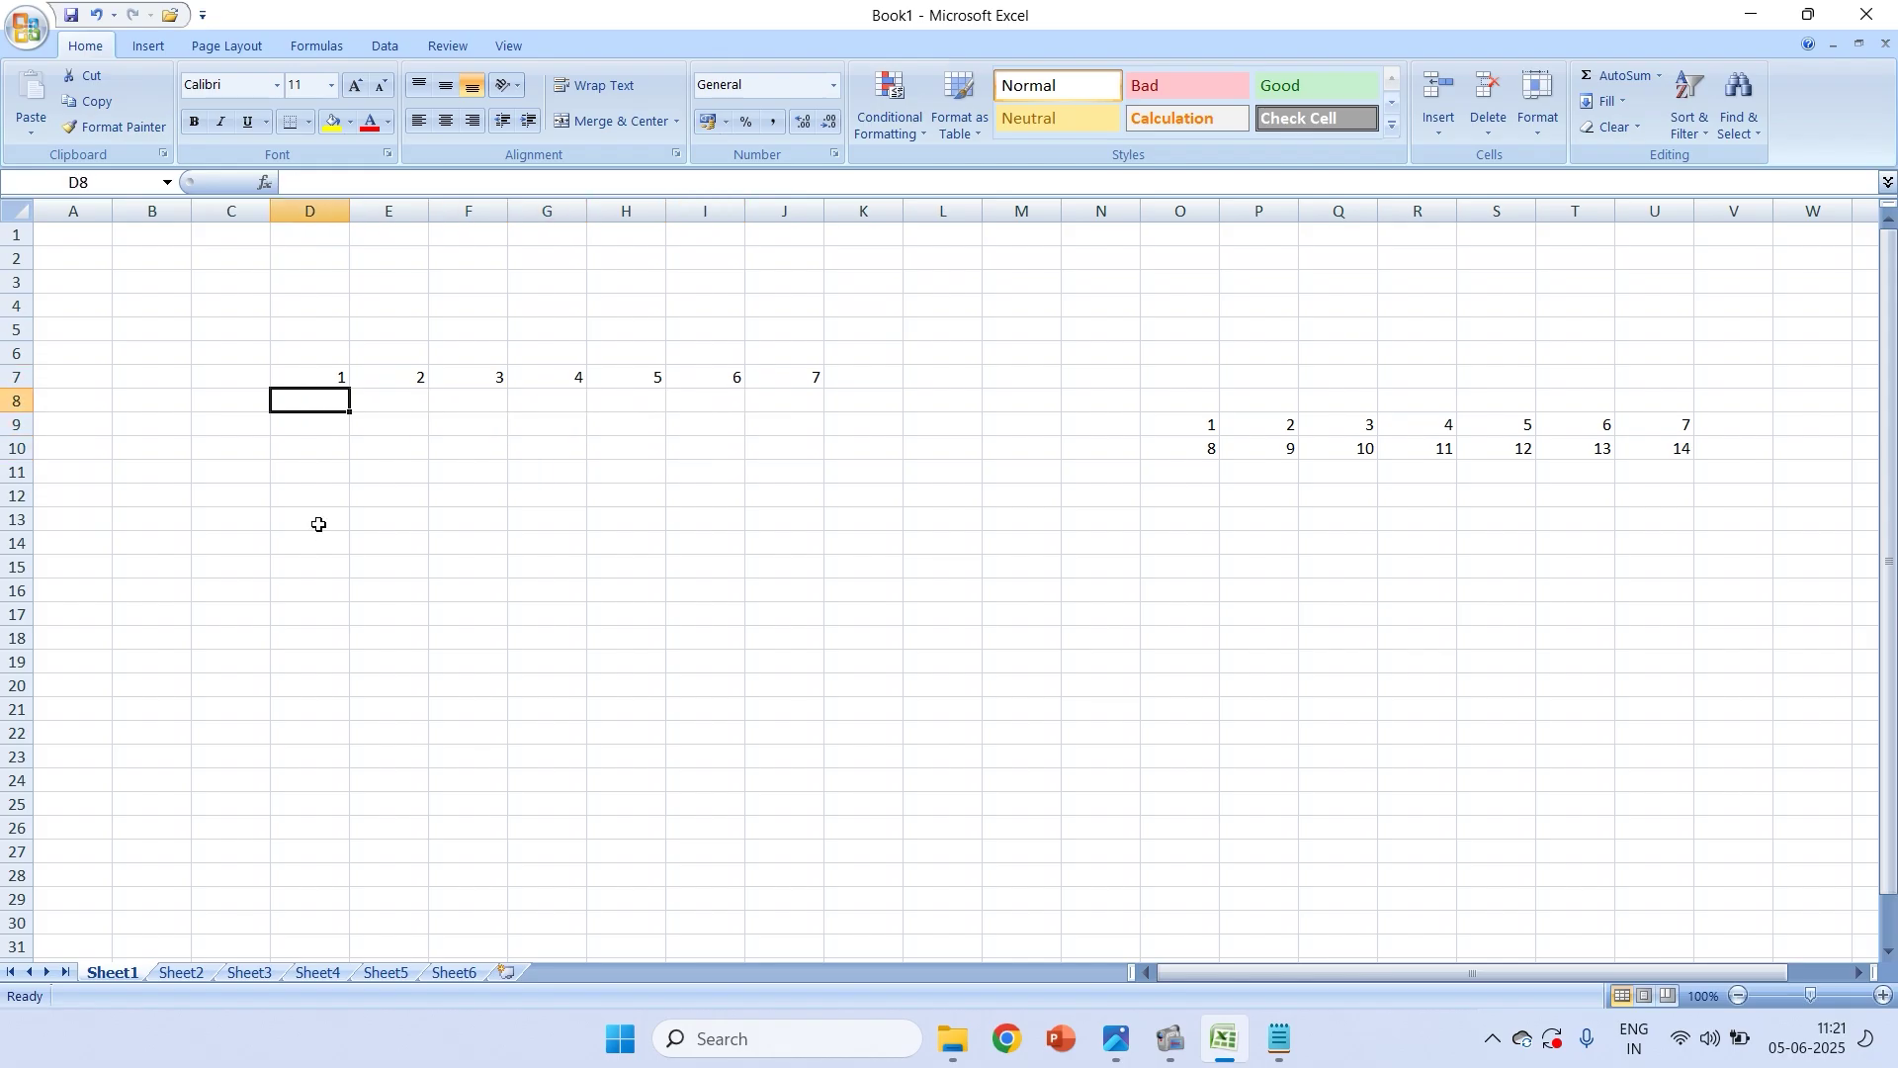
# Move the cell cursor along row 8 to column I and step in all four directions around I9
pyautogui.press('Right')
pyautogui.press('Right')
pyautogui.press('Right')
pyautogui.press('Right')
pyautogui.press('Right')
pyautogui.press('Left')
pyautogui.press('Right')
pyautogui.press('Right')
pyautogui.press('Left')
pyautogui.press('Down')
pyautogui.press('Down')
pyautogui.press('Down')
pyautogui.press('Down')
pyautogui.press('Up')
pyautogui.press('Up')
pyautogui.press('Up')
pyautogui.press('Left')
pyautogui.press('Right')
pyautogui.press('Down')
pyautogui.press('Up')
pyautogui.press('Left')
pyautogui.press('Right')
pyautogui.press('Down')
pyautogui.press('Up')
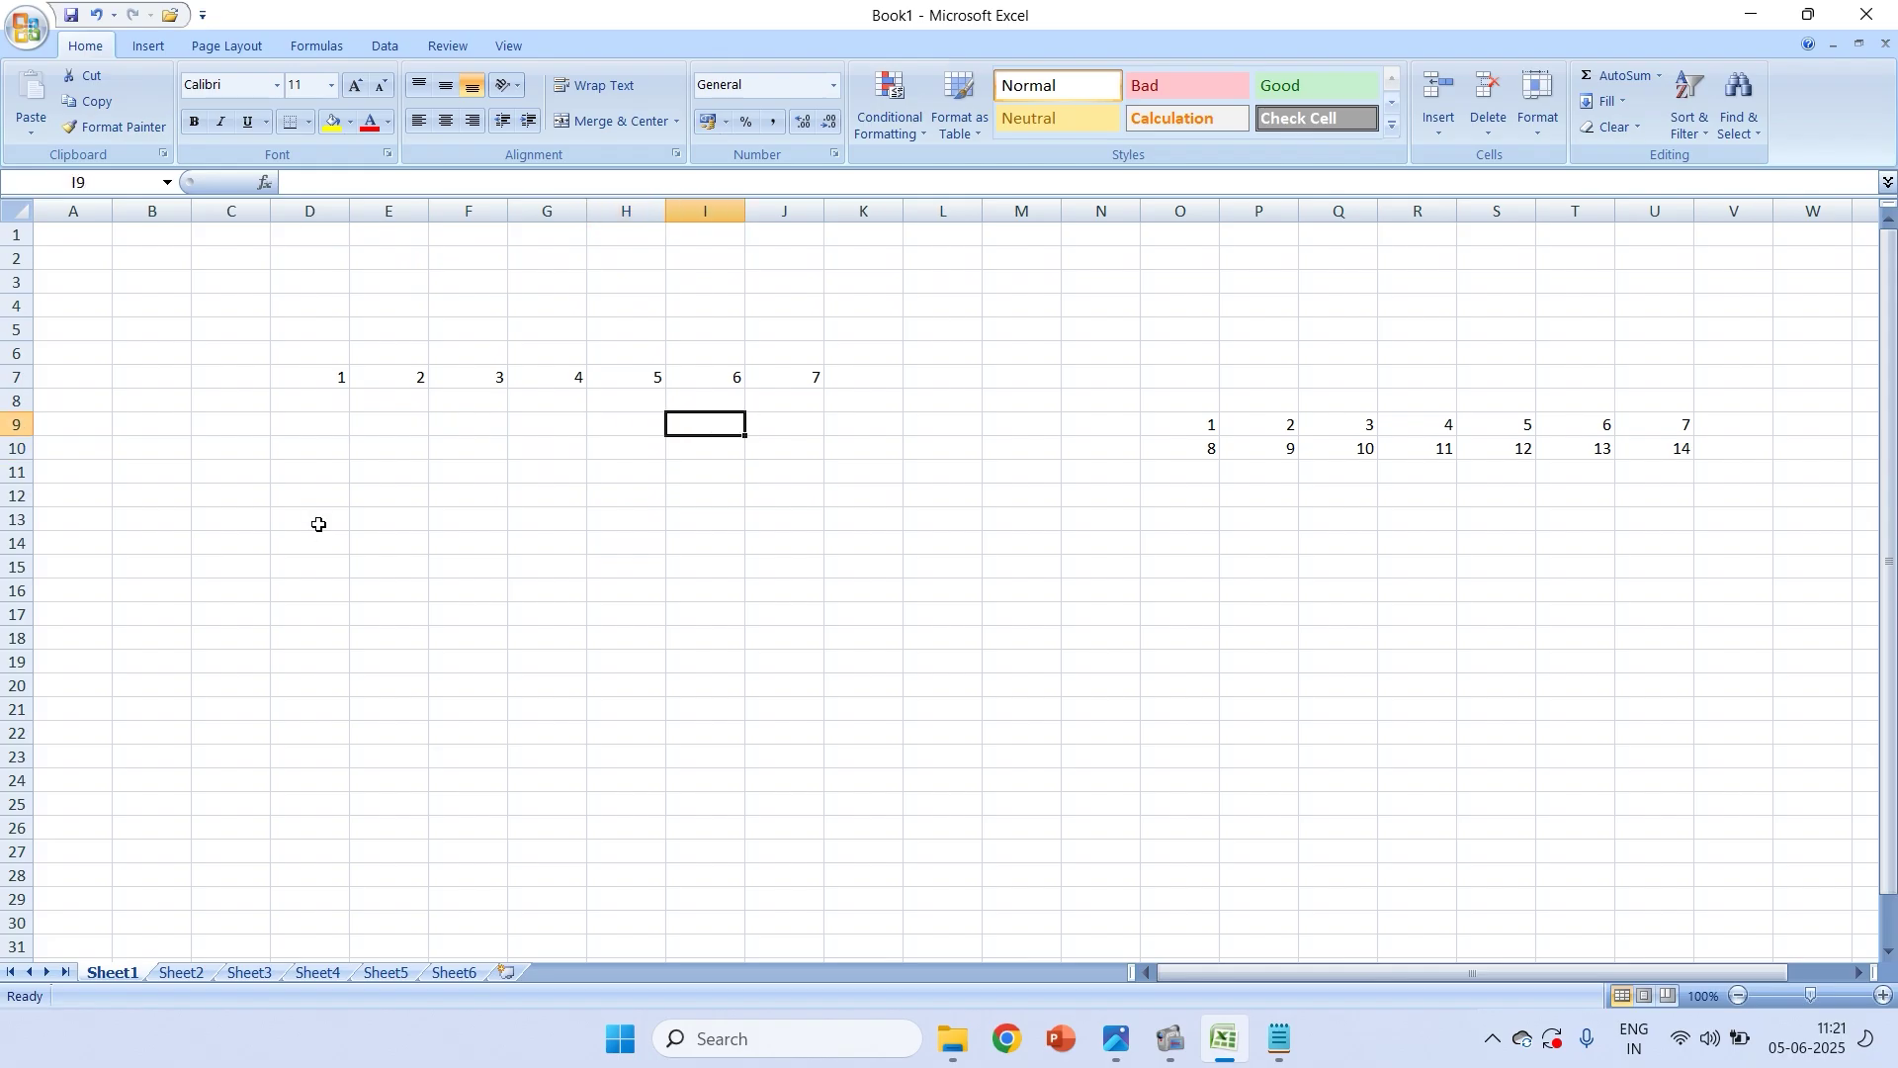
# Step the cell cursor between the cells around I9, and move along row 9 to D9
pyautogui.press('Down')
pyautogui.press('Left')
pyautogui.press('Right')
pyautogui.press('Up')
pyautogui.press('Left')
pyautogui.press('Right')
pyautogui.press('Down')
pyautogui.press('Up')
pyautogui.press('Left')
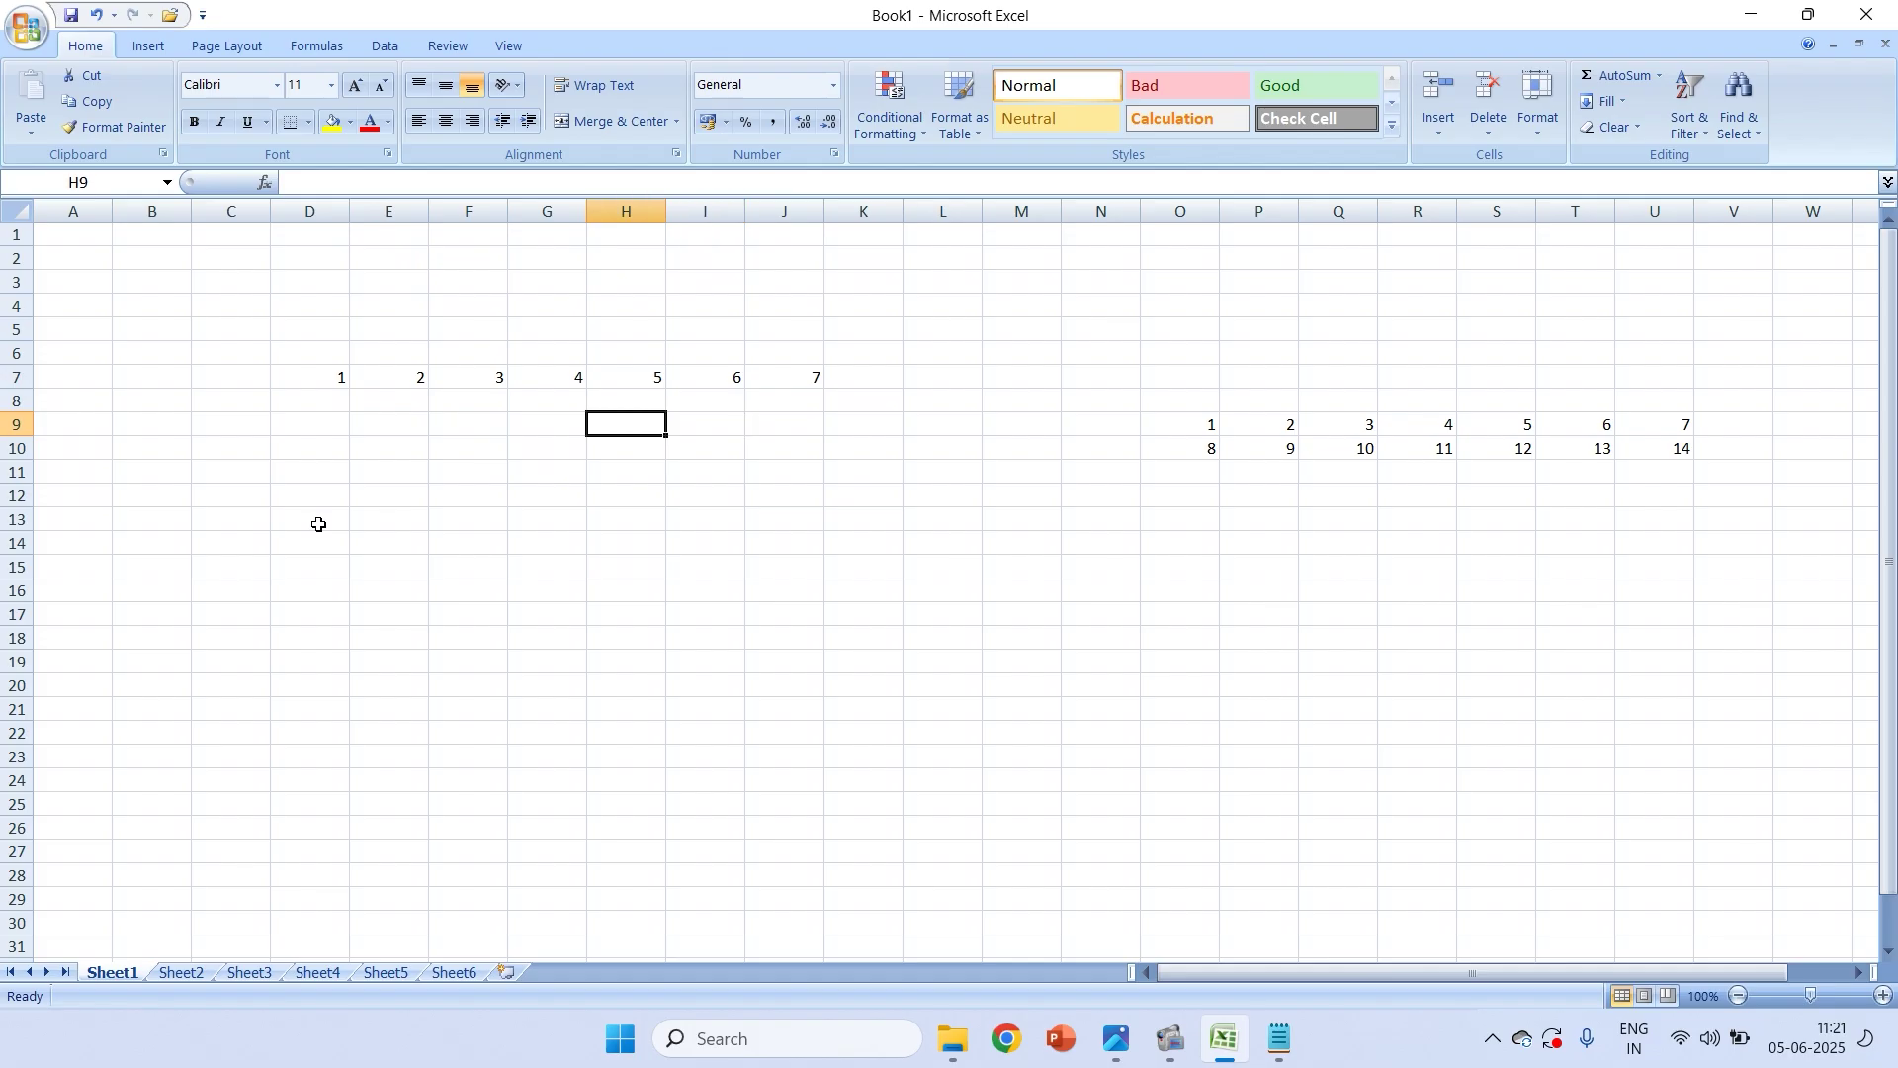
pyautogui.press('Left')
pyautogui.press('Left')
pyautogui.press('Left')
pyautogui.press('Left')
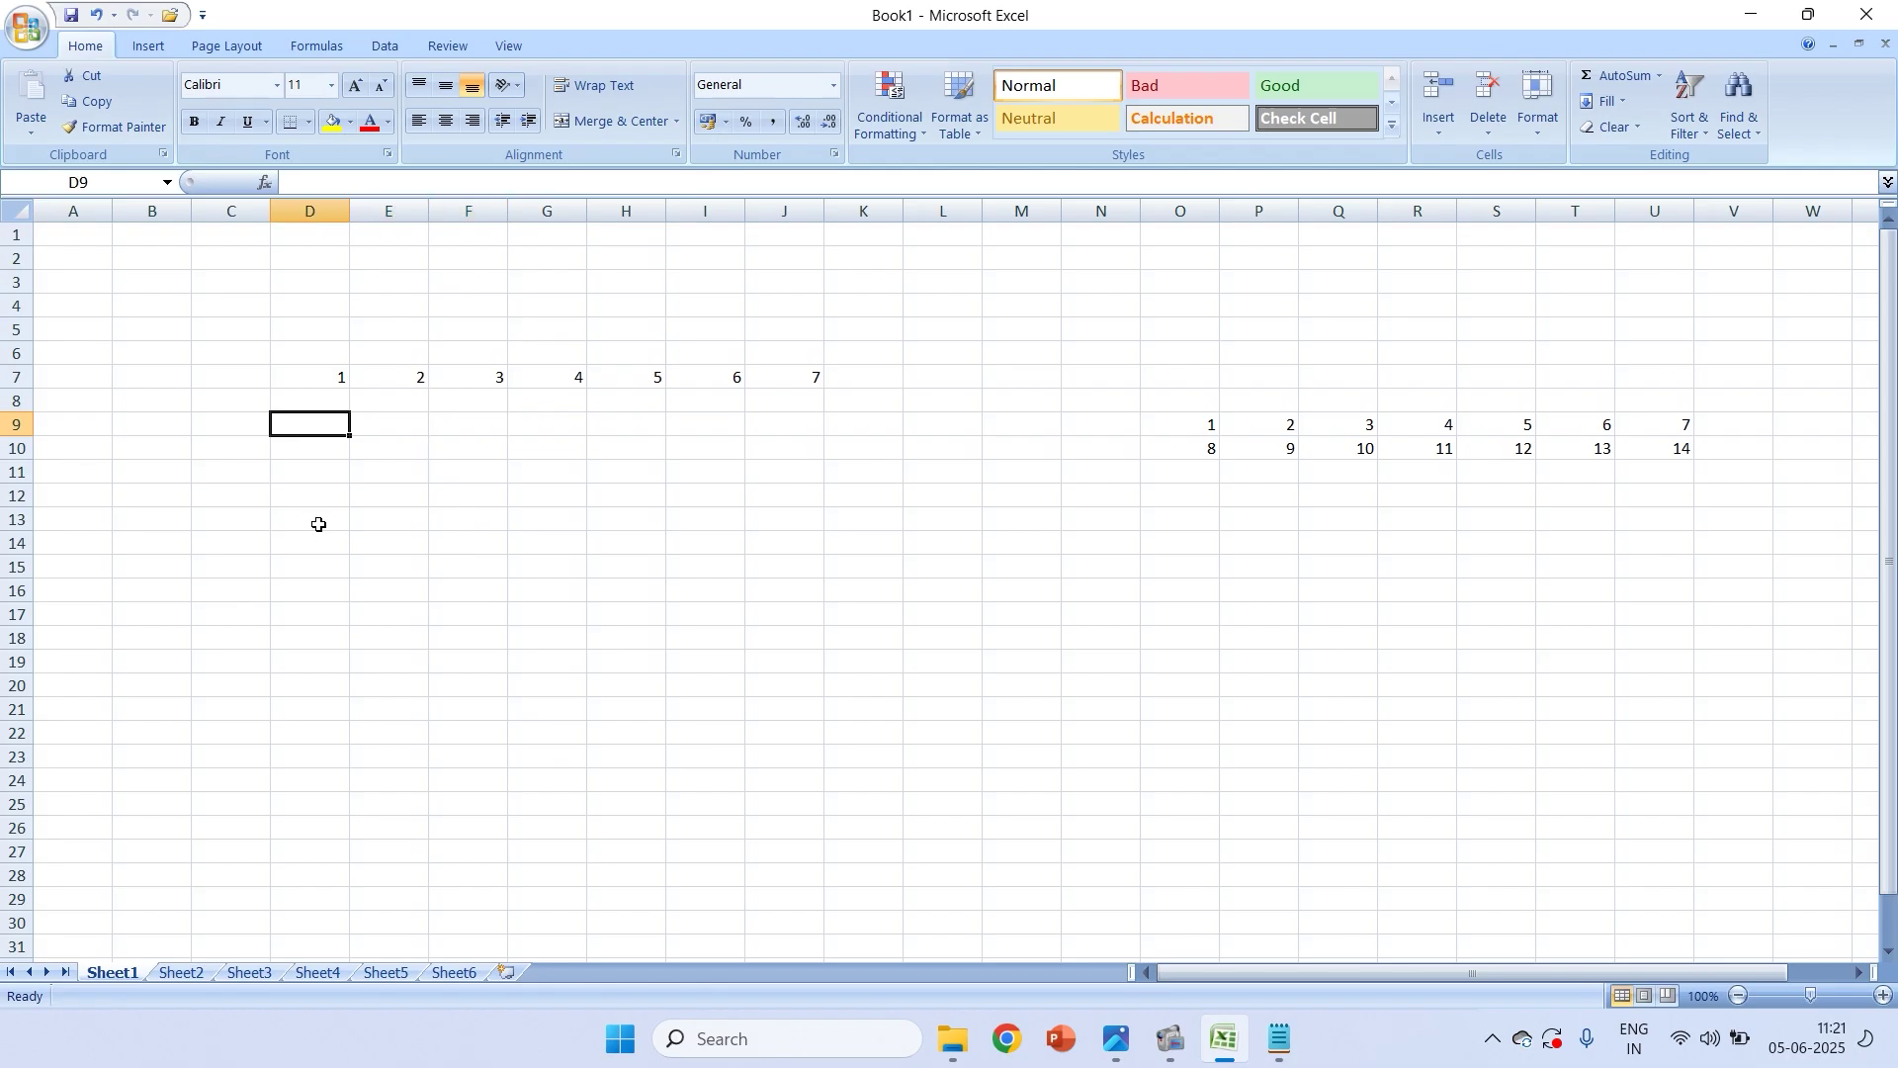
# Move the cell cursor up to row 7, across the numbers to K7, and back to G7
pyautogui.press('Up')
pyautogui.press('Up')
pyautogui.press('Right')
pyautogui.press('Right')
pyautogui.press('Right')
pyautogui.press('Right')
pyautogui.press('Right')
pyautogui.press('Right')
pyautogui.press('Right')
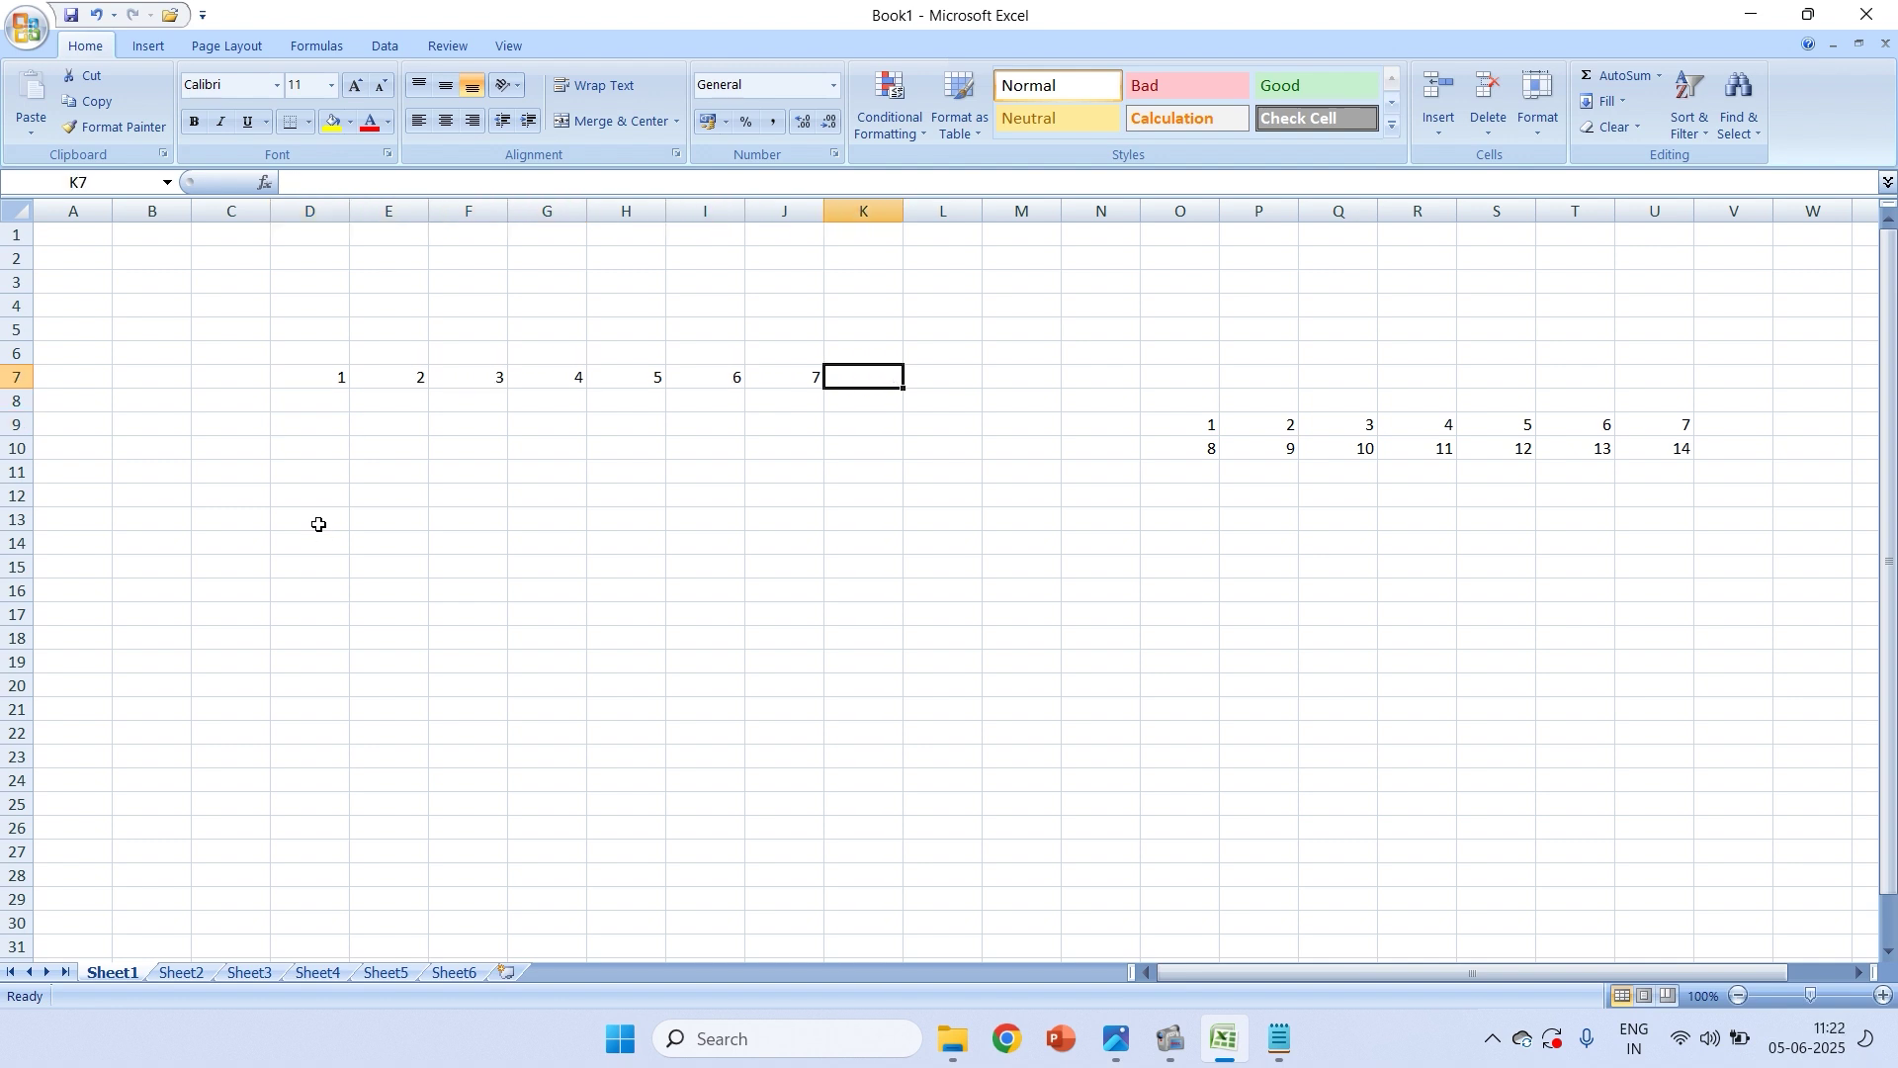
pyautogui.press('Left')
pyautogui.press('Left')
pyautogui.press('Left')
pyautogui.press('Left')
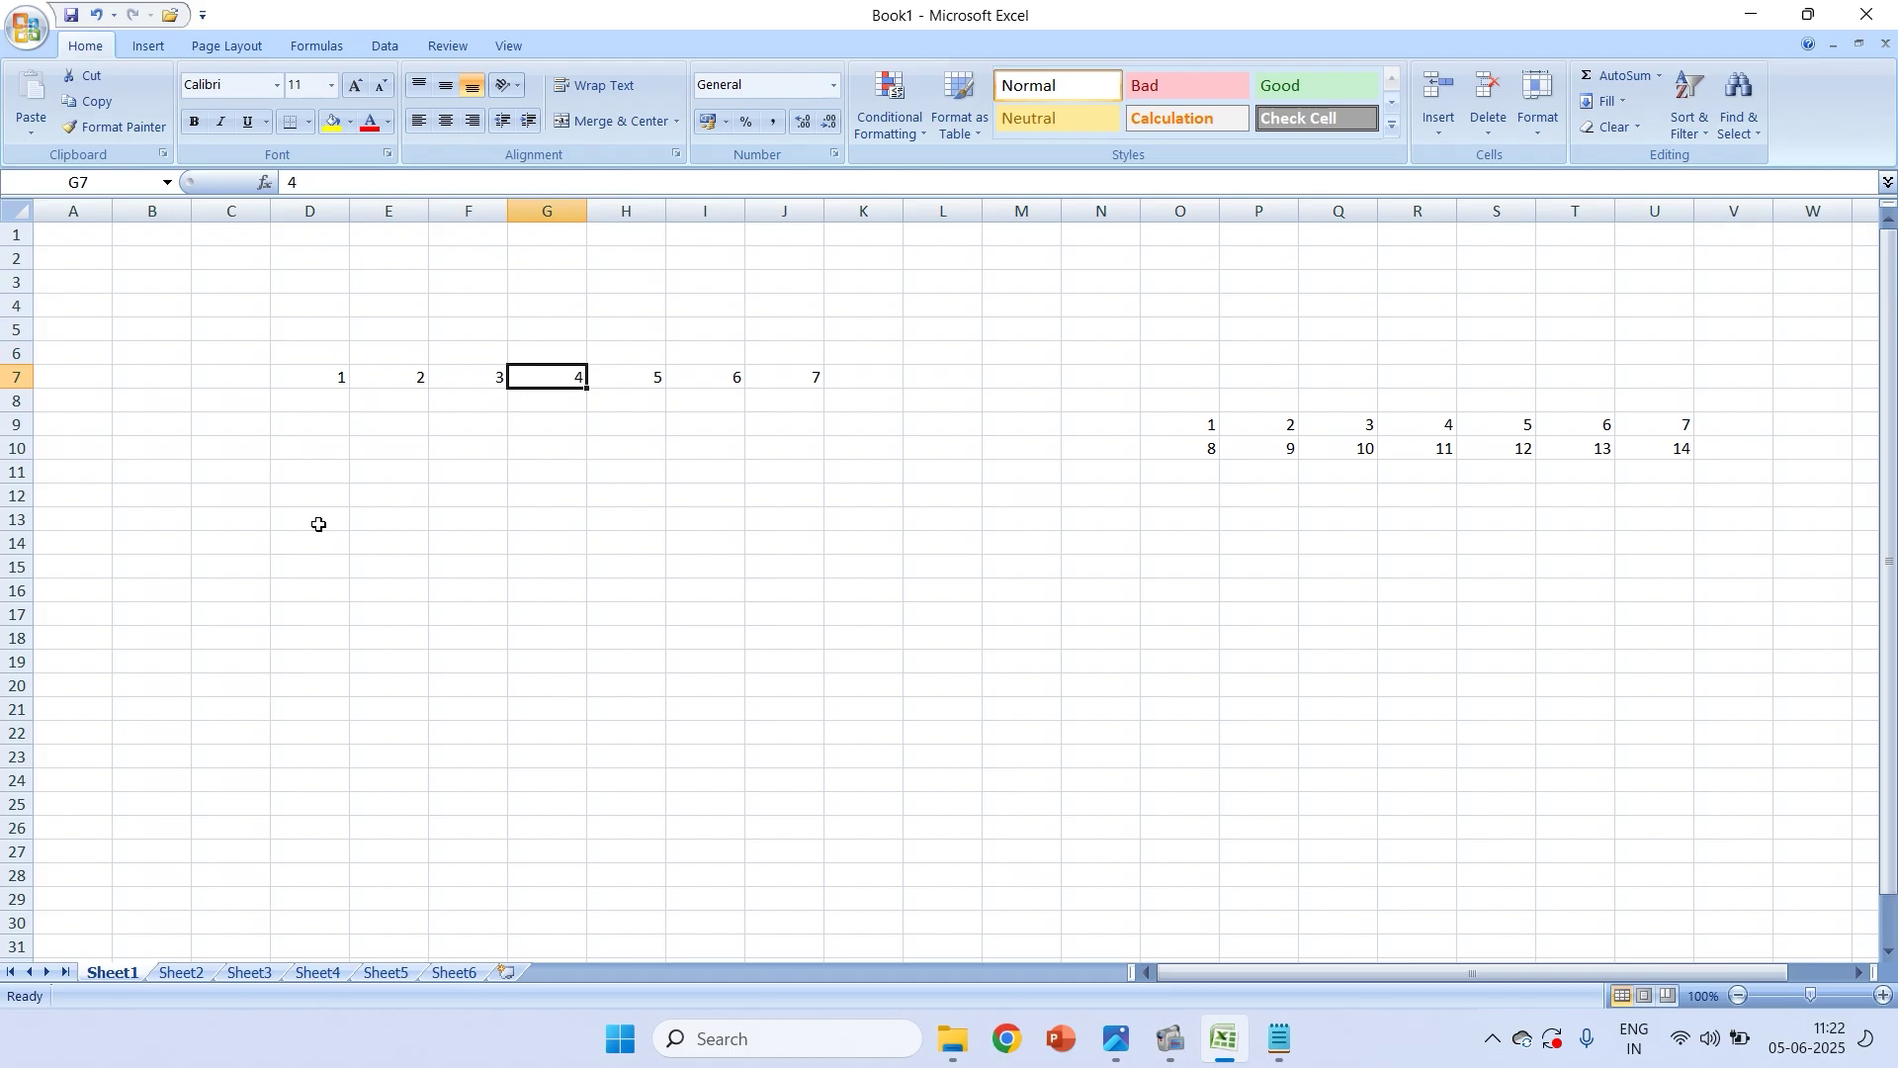
# Move the cell cursor back to D7 and through the neighbouring cells above and below the numbers, ending at K6
pyautogui.press('Left')
pyautogui.press('Left')
pyautogui.press('Left')
pyautogui.press('Up')
pyautogui.press('Right')
pyautogui.press('Right')
pyautogui.press('Right')
pyautogui.press('Down')
pyautogui.press('Down')
pyautogui.press('Up')
pyautogui.press('Up')
pyautogui.press('Left')
pyautogui.press('Right')
pyautogui.press('Right')
pyautogui.press('Right')
pyautogui.press('Right')
pyautogui.press('Right')
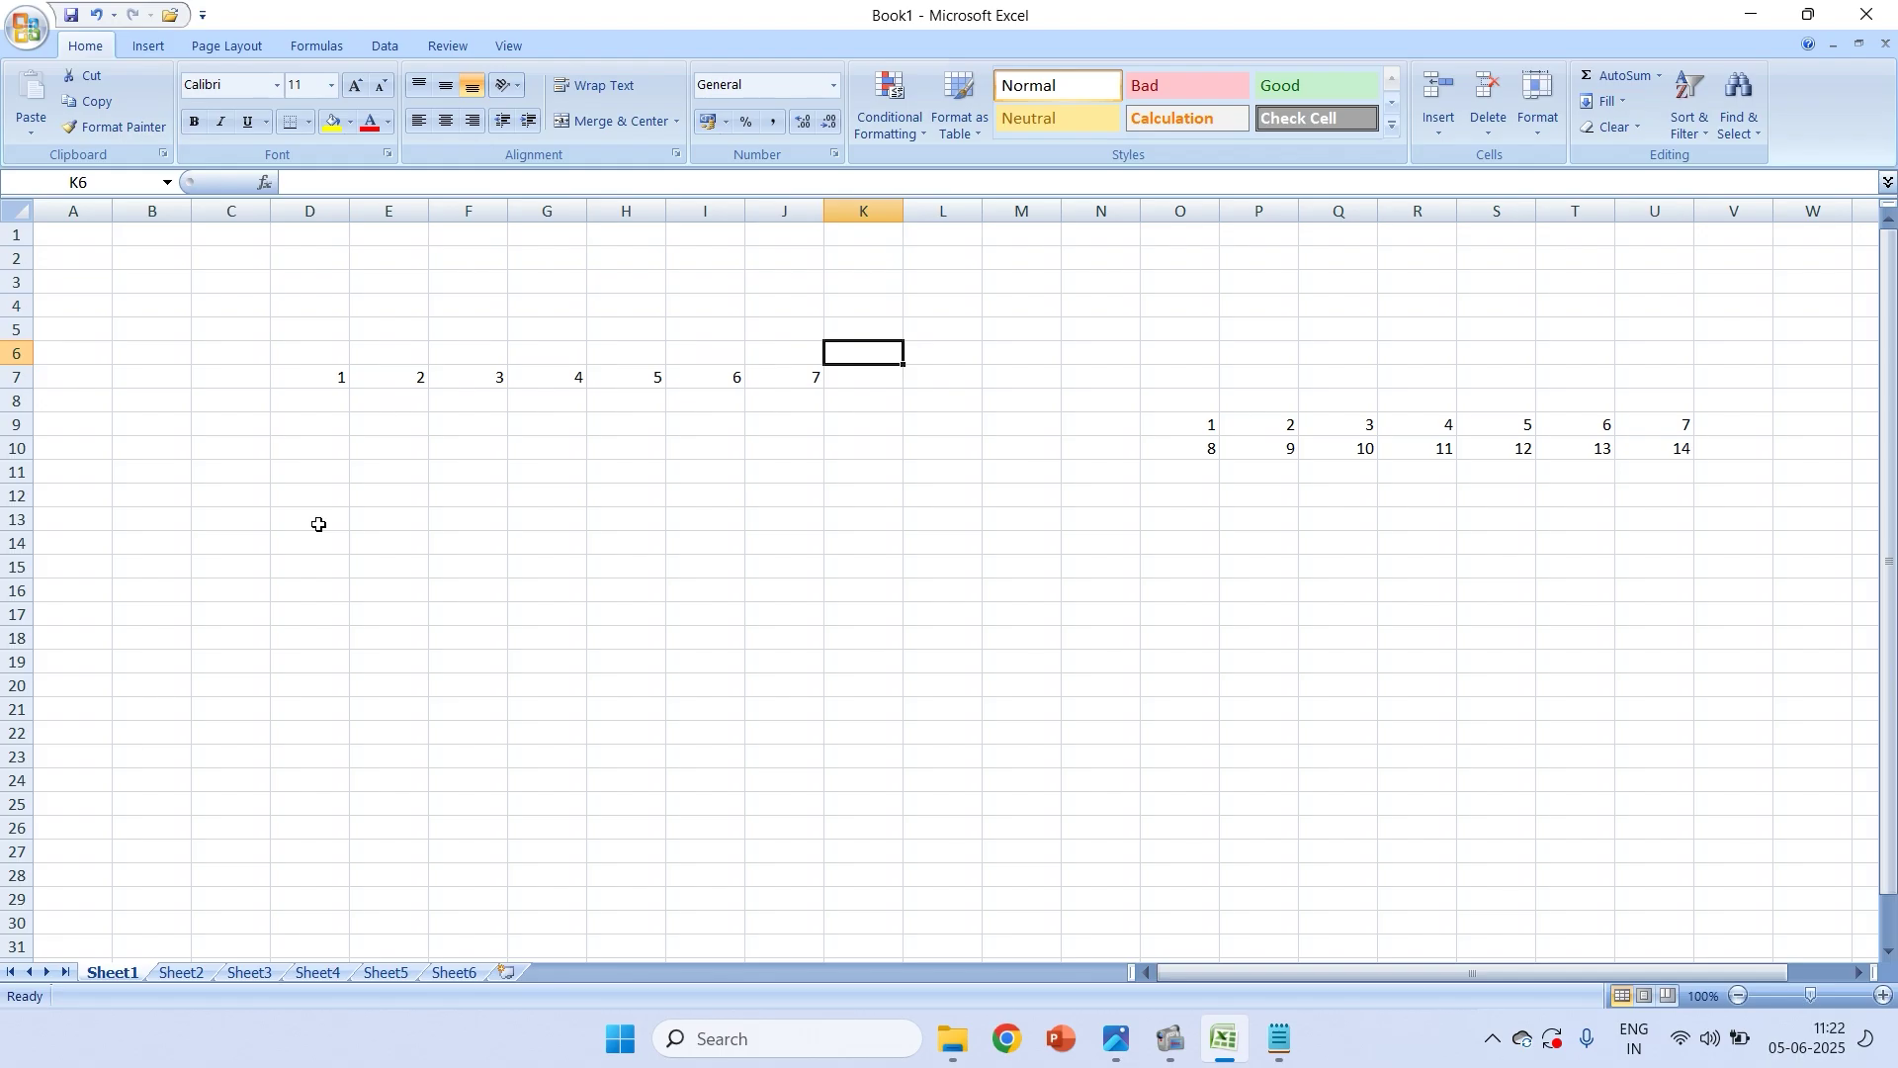
# Move the cell cursor from K6 down column K and along row 9 to F9
pyautogui.press('Down')
pyautogui.press('Down')
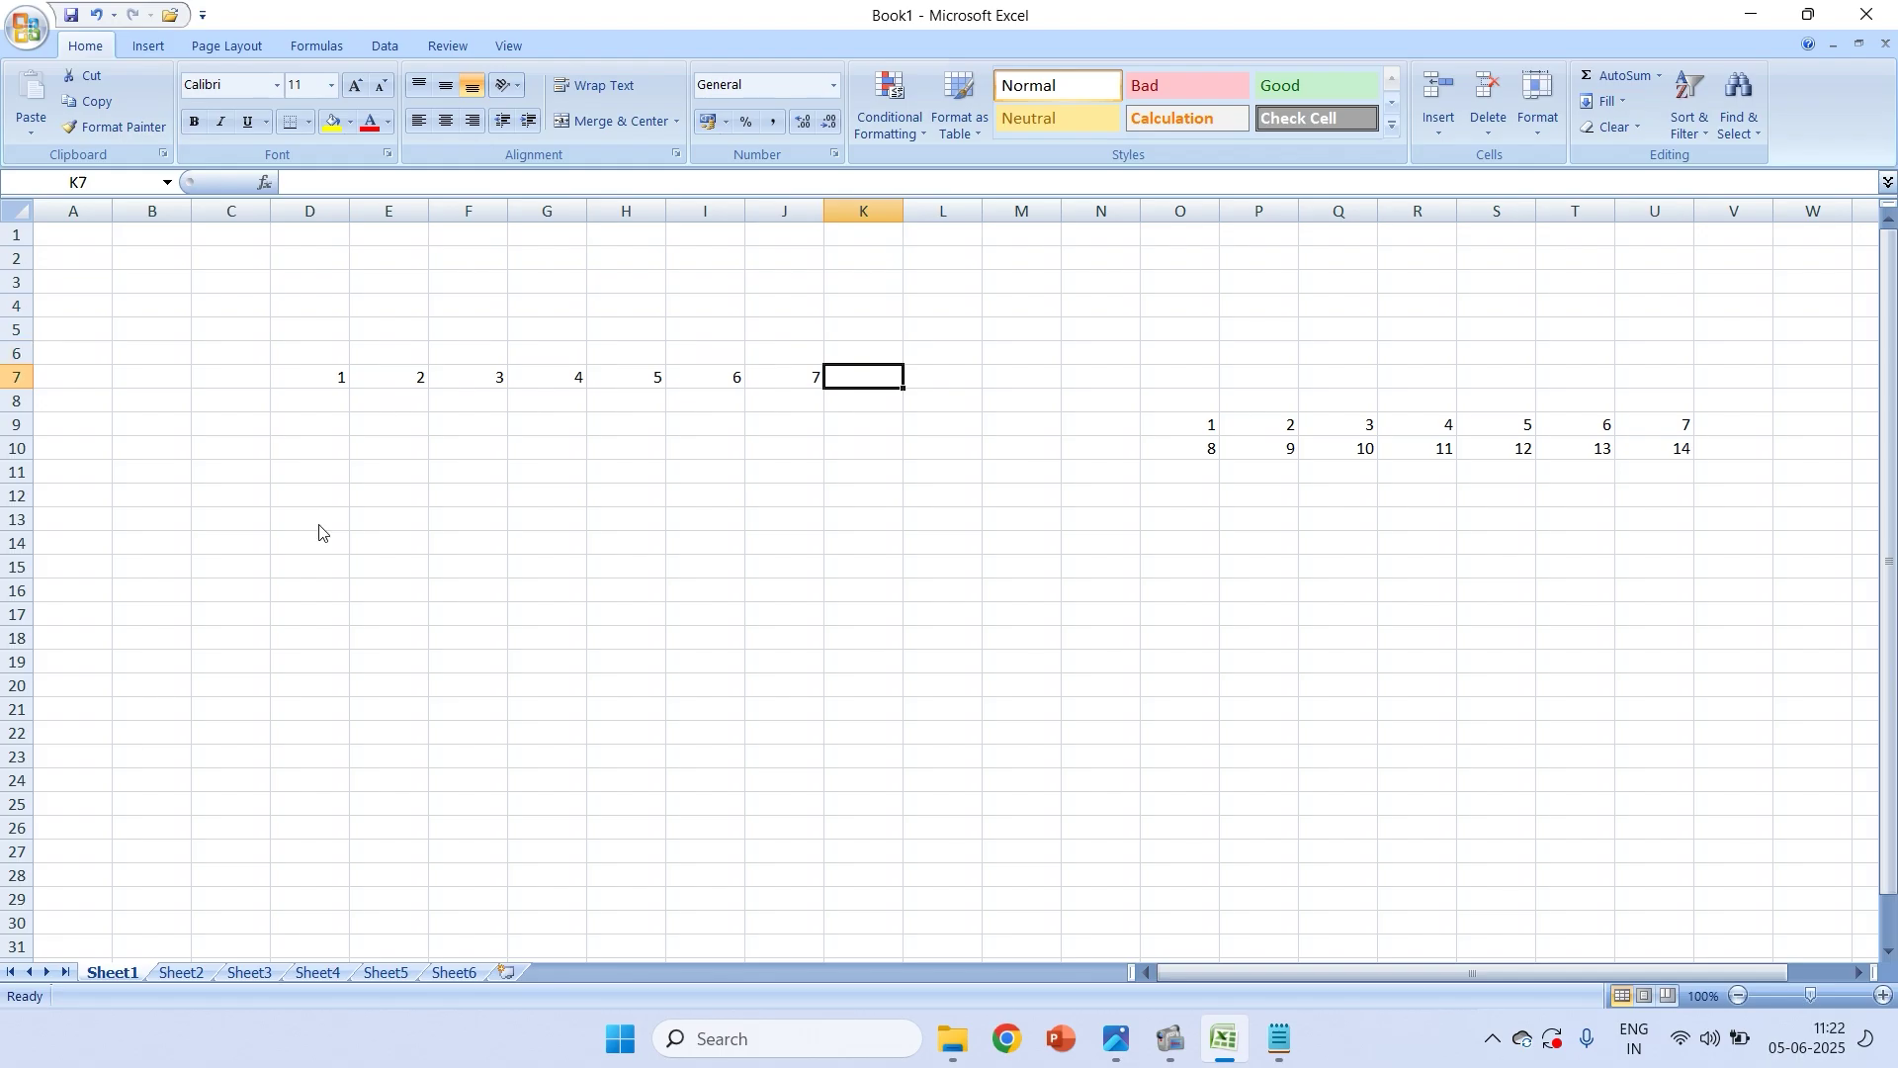
pyautogui.press('Left')
pyautogui.press('Left')
pyautogui.press('Left')
pyautogui.press('Left')
pyautogui.press('Left')
# Switch to the course notes in Notepad, review the Shortcuts and Autofill Options sections, and return to the Excel workbook
pyautogui.hotkey('alt', 'Tab')
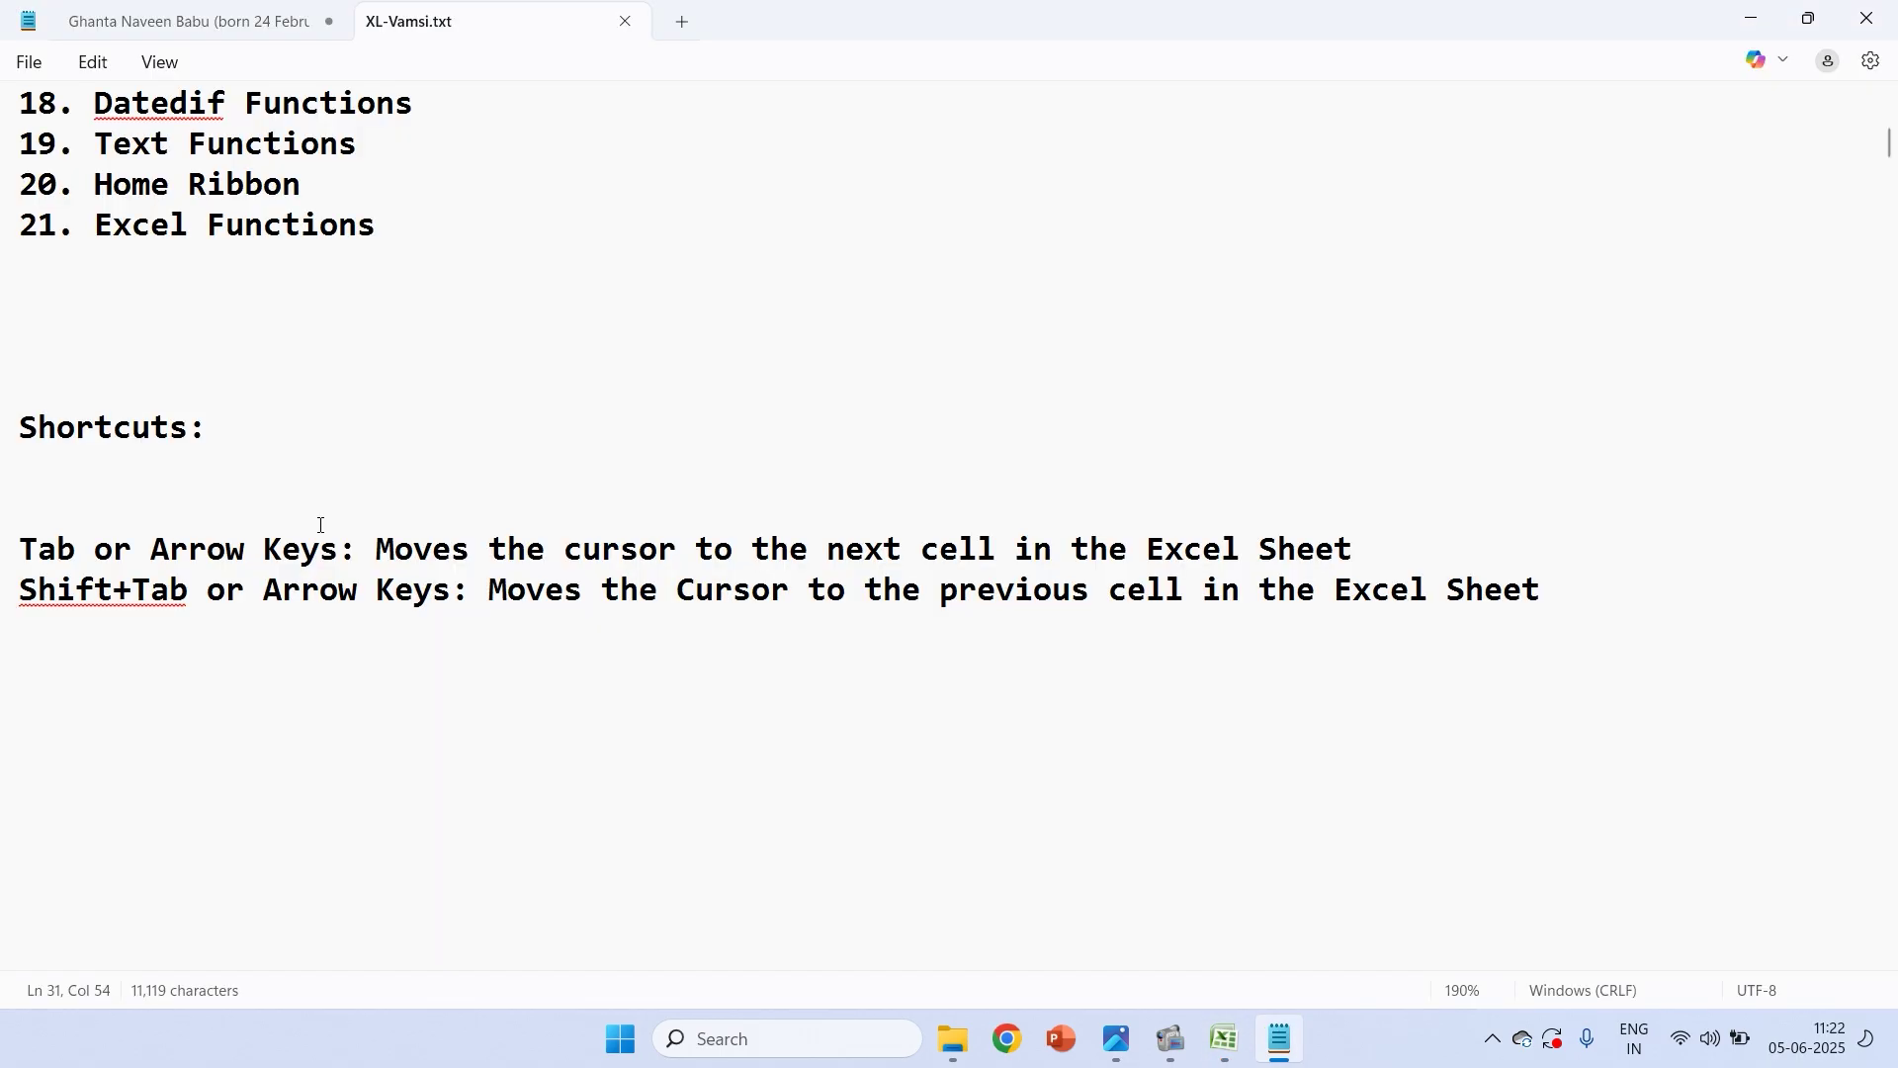
pyautogui.scroll(-2, 322, 522)
pyautogui.hotkey('alt', 'Tab')
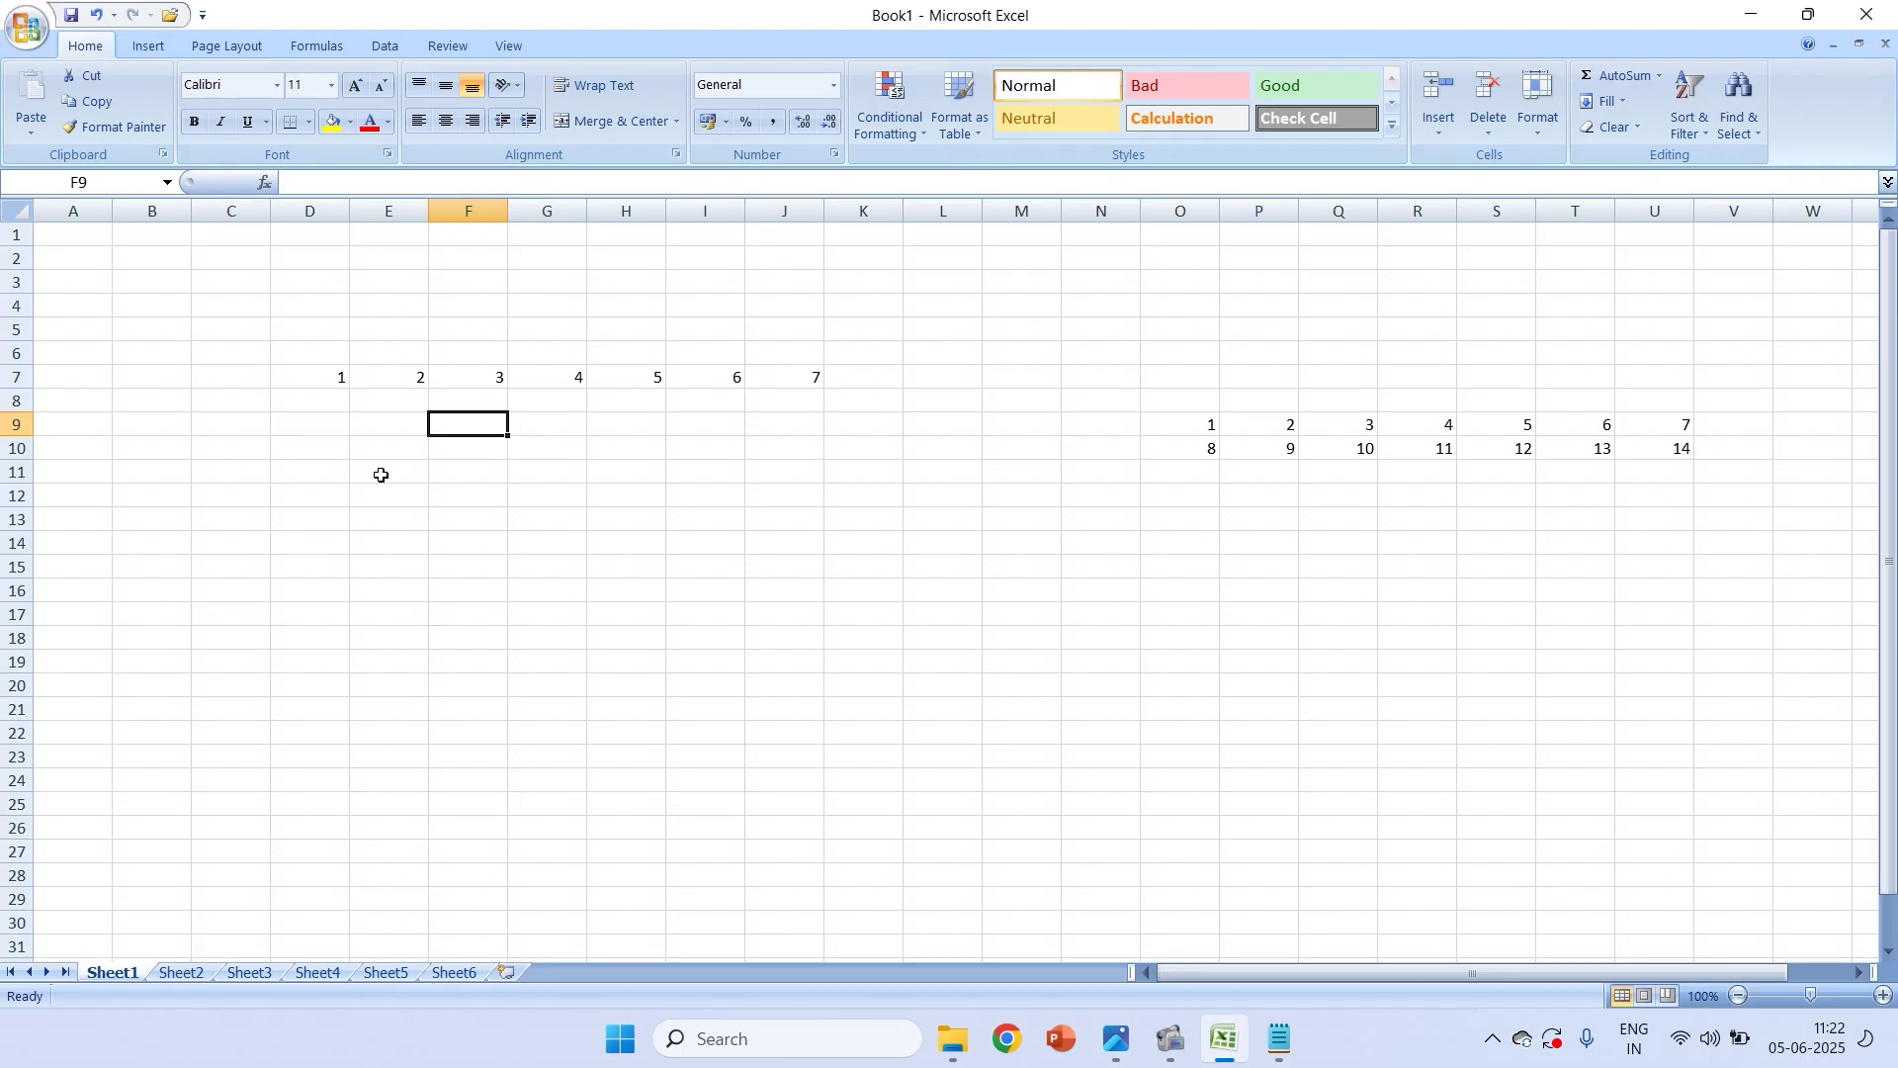
pyautogui.hotkey('alt', 'Tab')
pyautogui.scroll(-1, 441, 610)
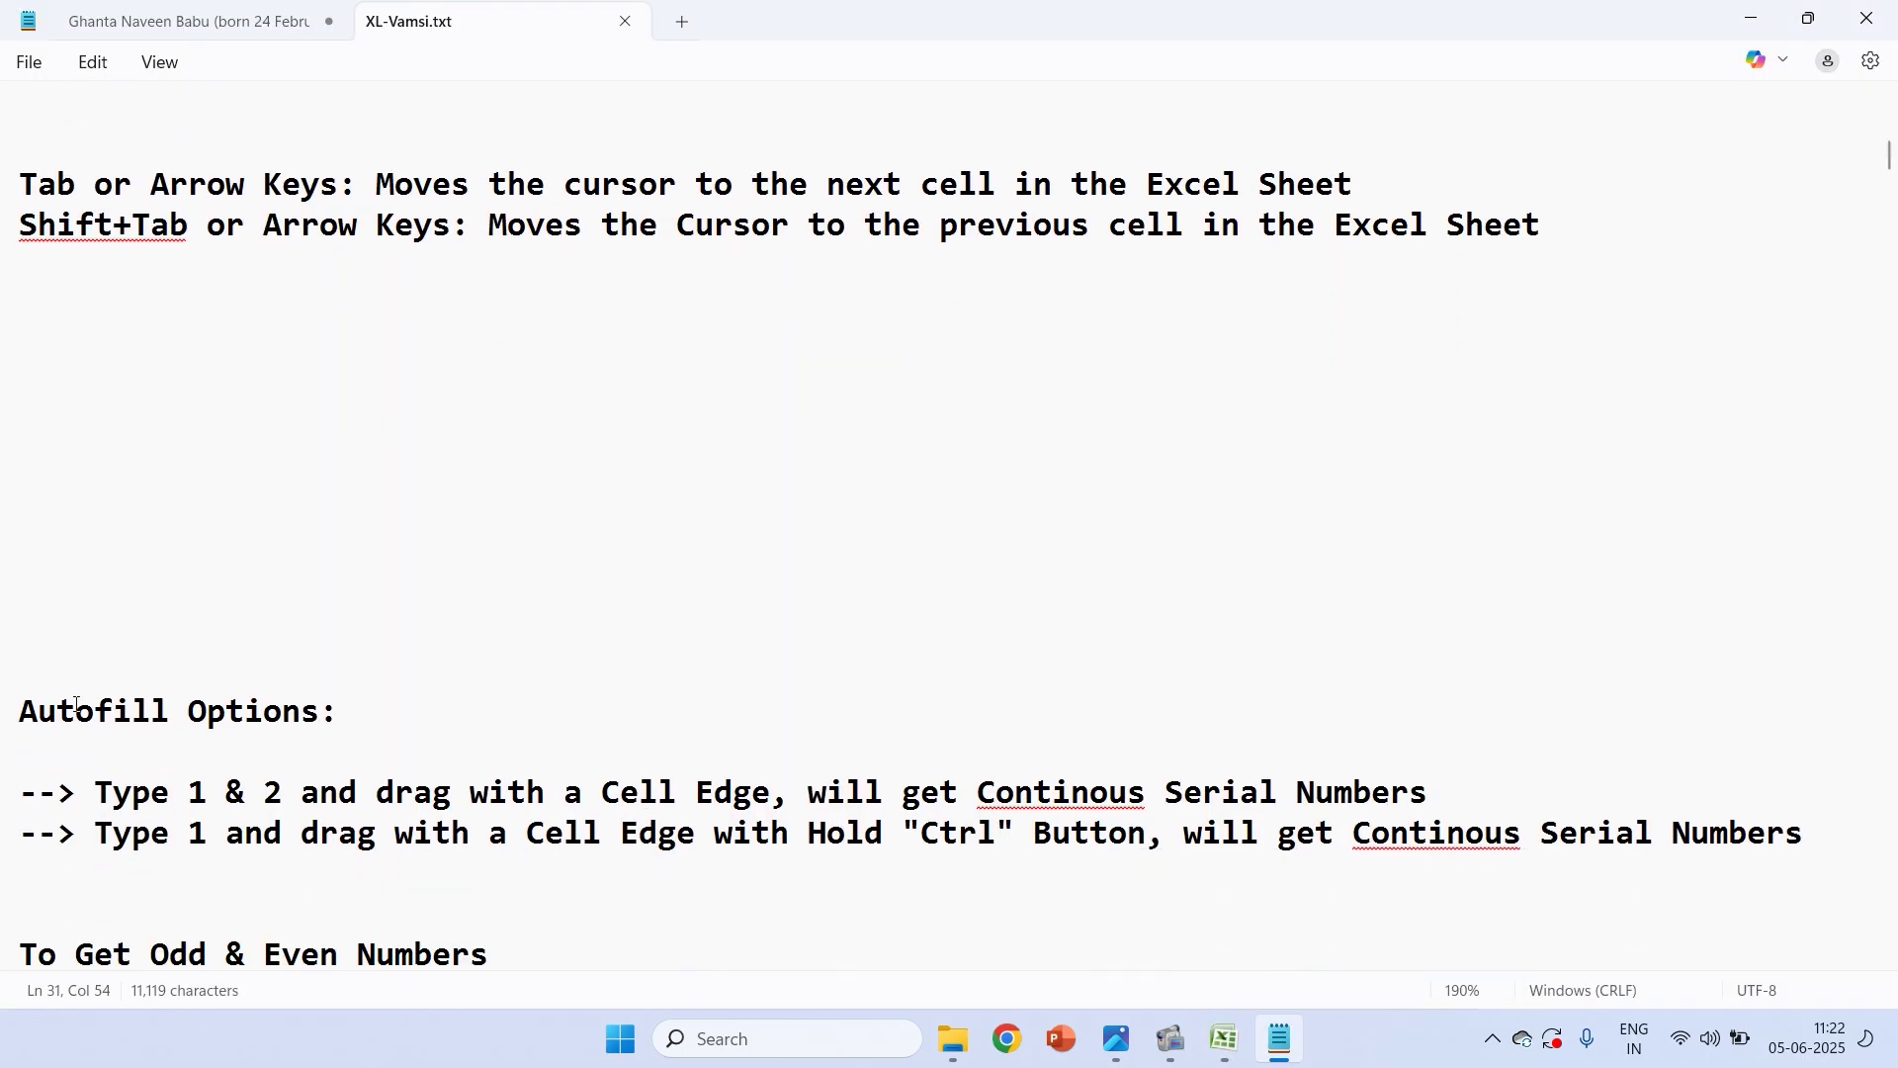
pyautogui.hotkey('alt', 'Tab')
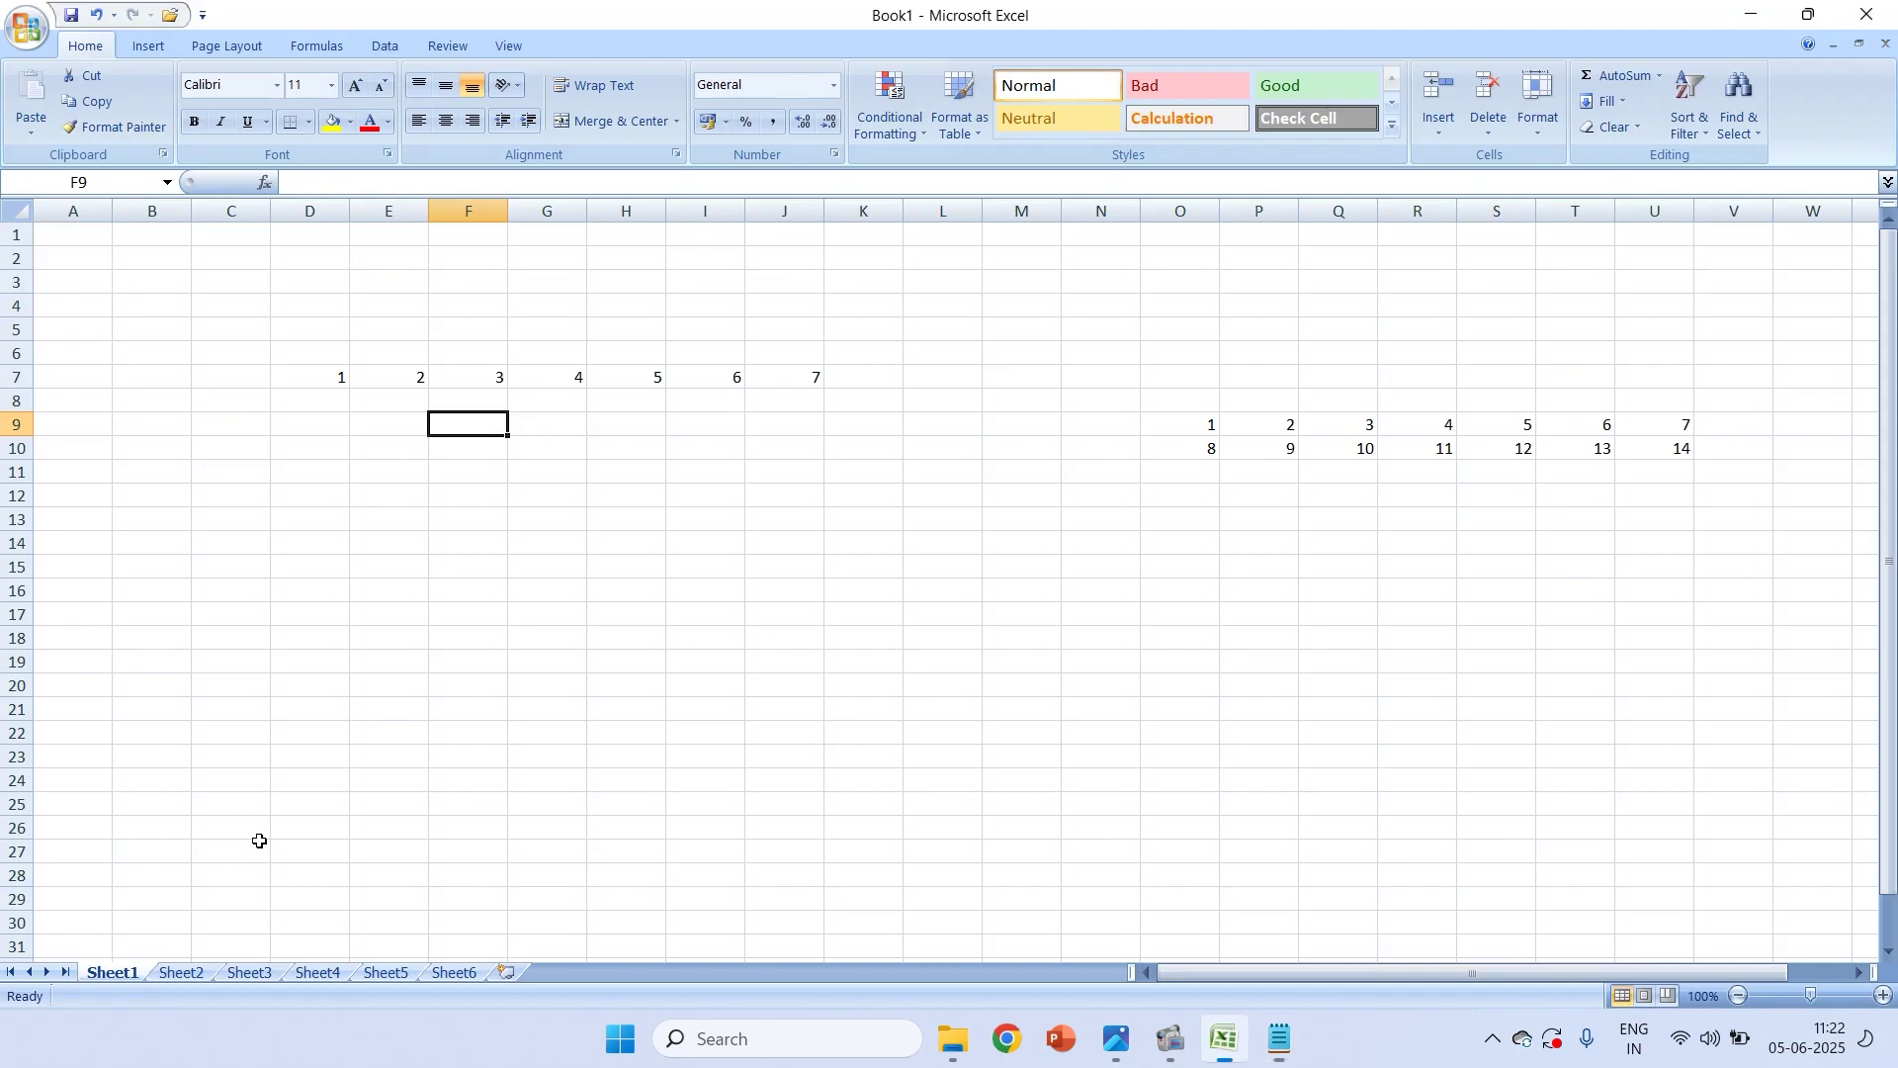
# Clear the contents of D7:U13 and enter 1 in cell C5
pyautogui.moveTo(305, 371); pyautogui.dragTo(1652, 521)
pyautogui.press('Delete')
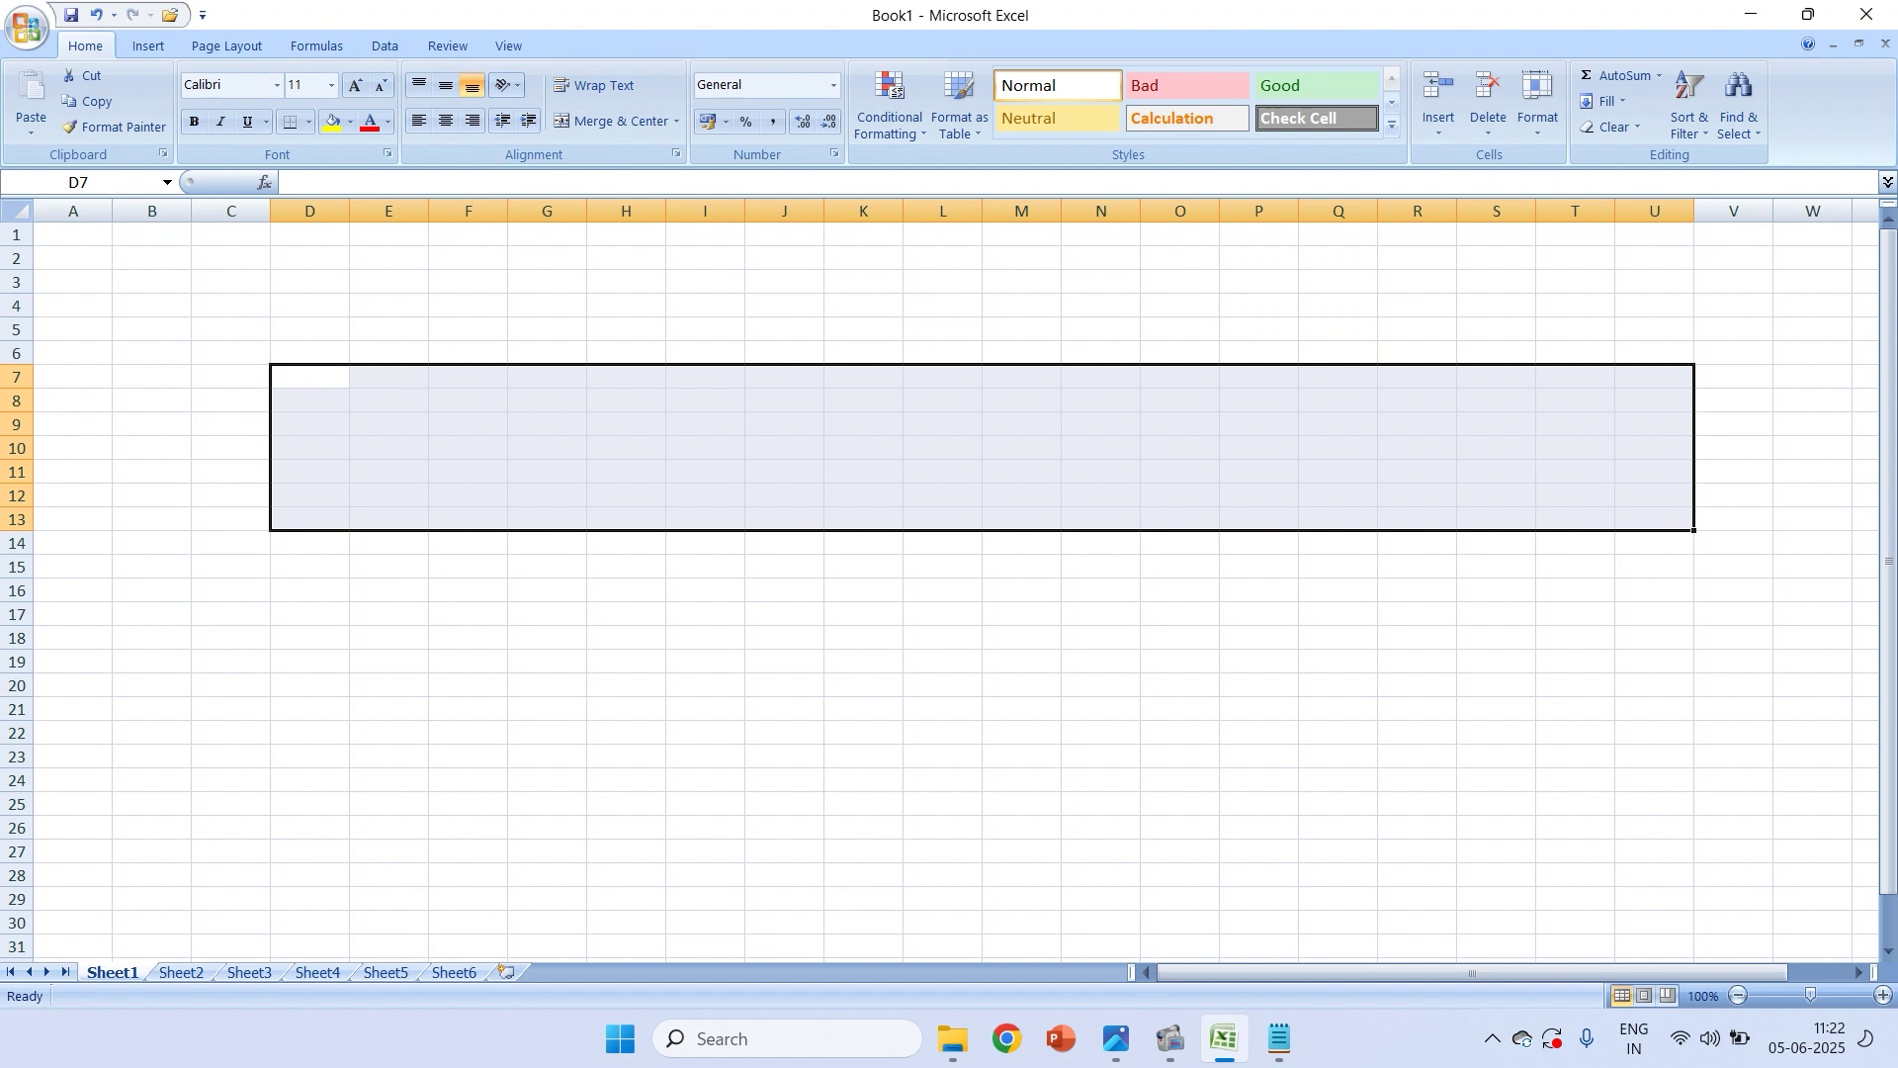
pyautogui.click(199, 322)
pyautogui.write('1')
pyautogui.press('Return')
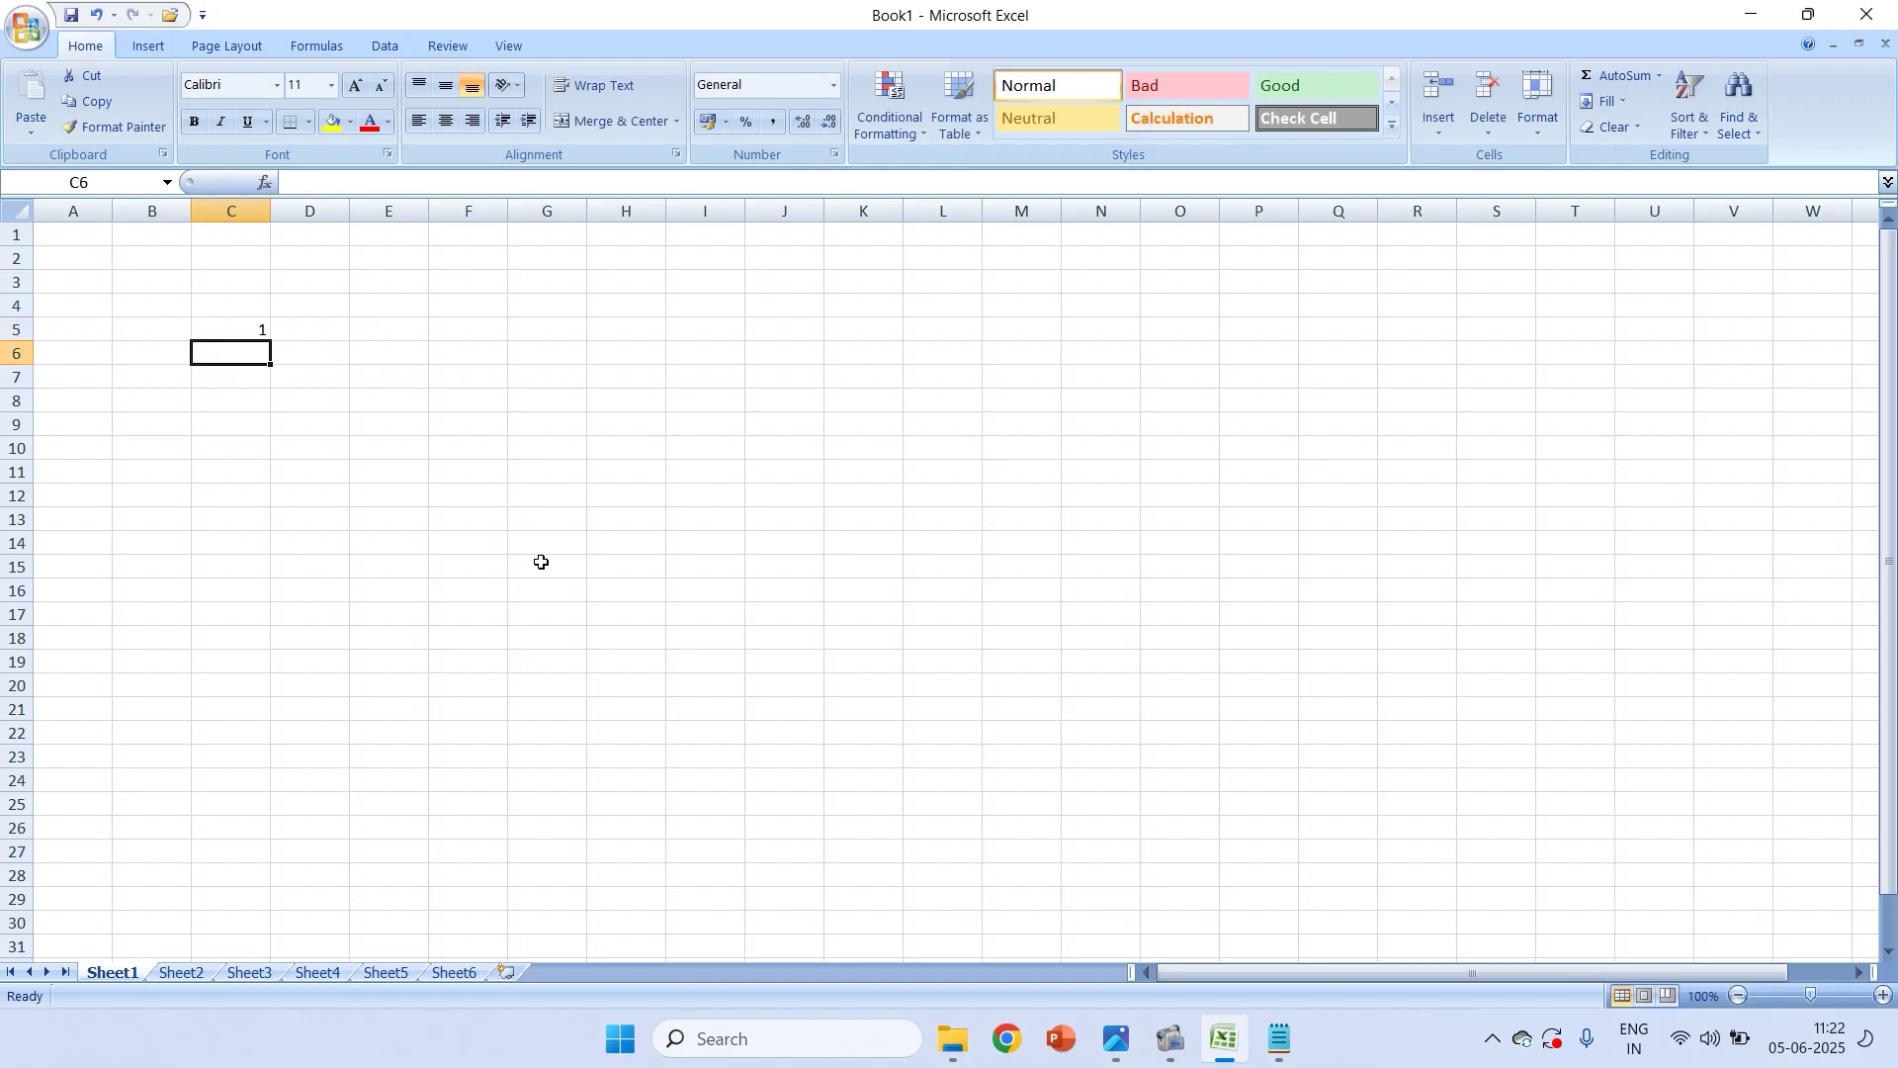
# Move the number in C5 to cell F7, and undo the move
pyautogui.click(590, 435)
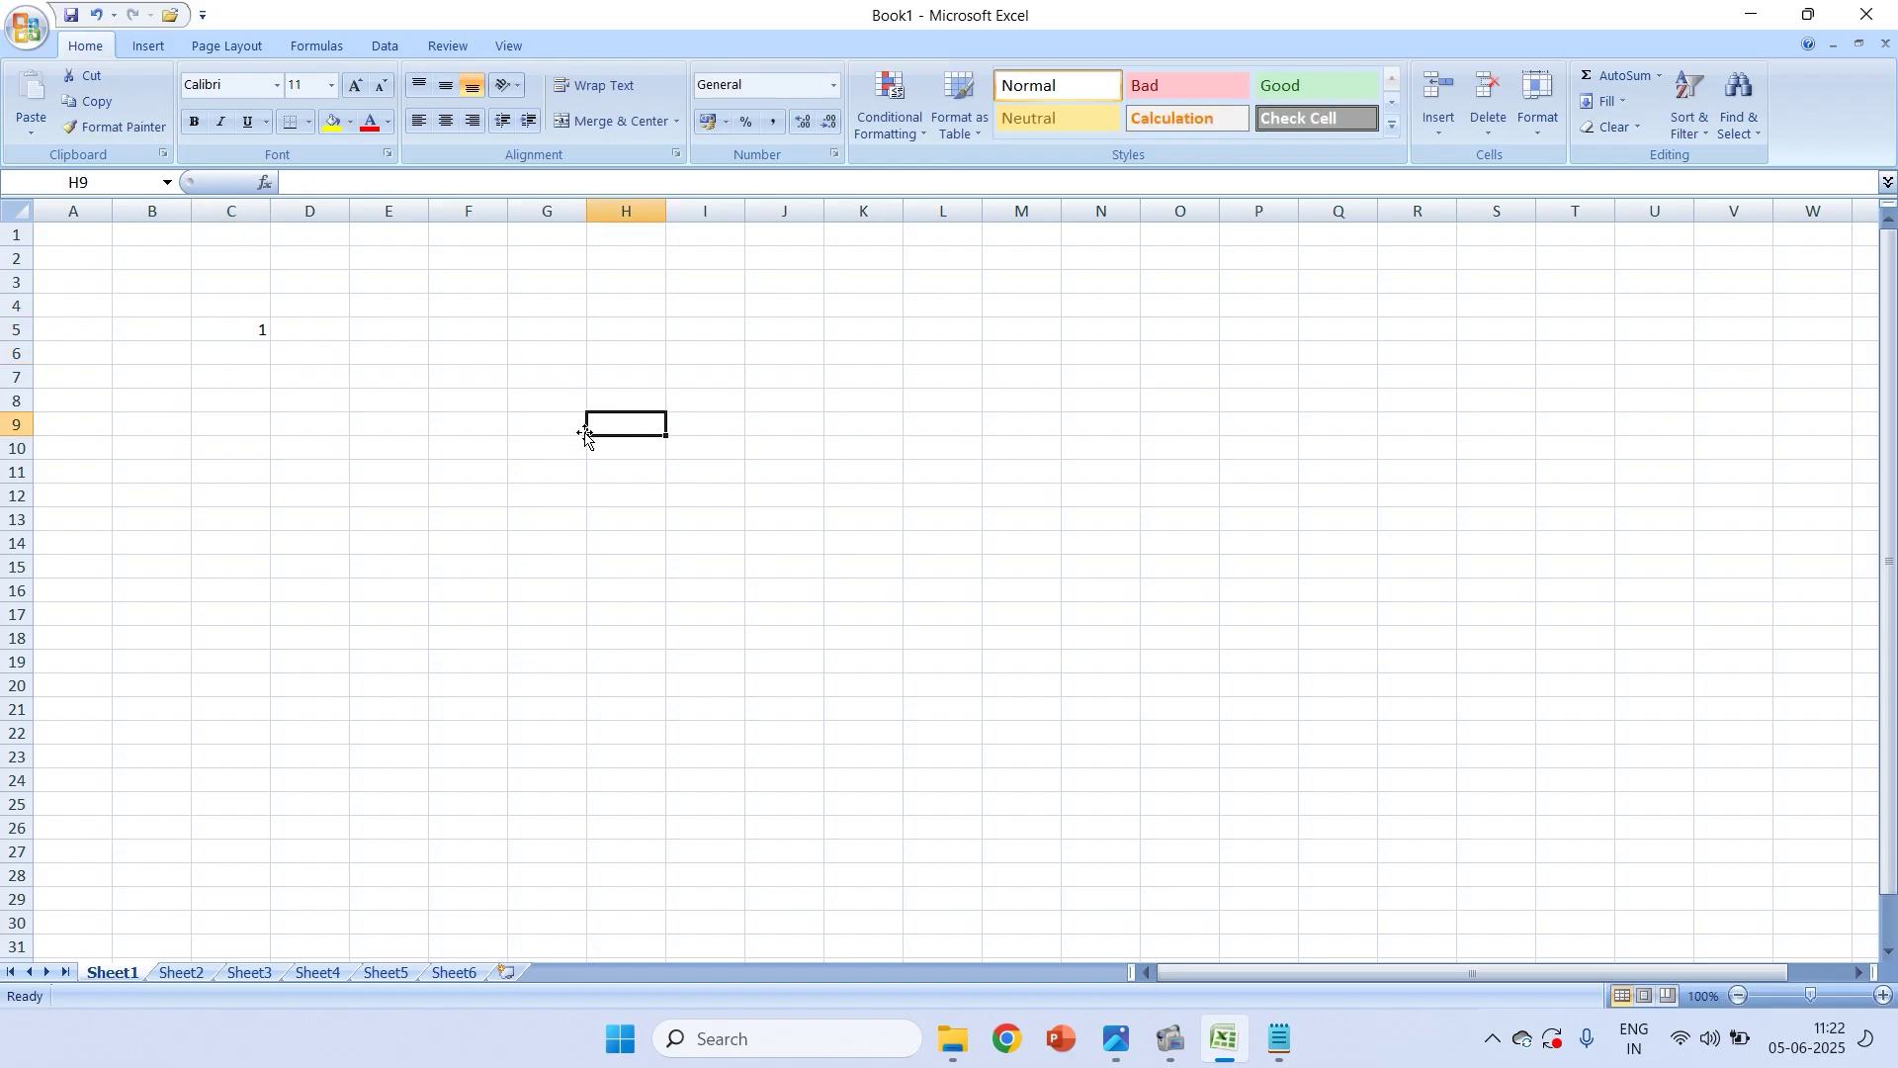
pyautogui.click(231, 323)
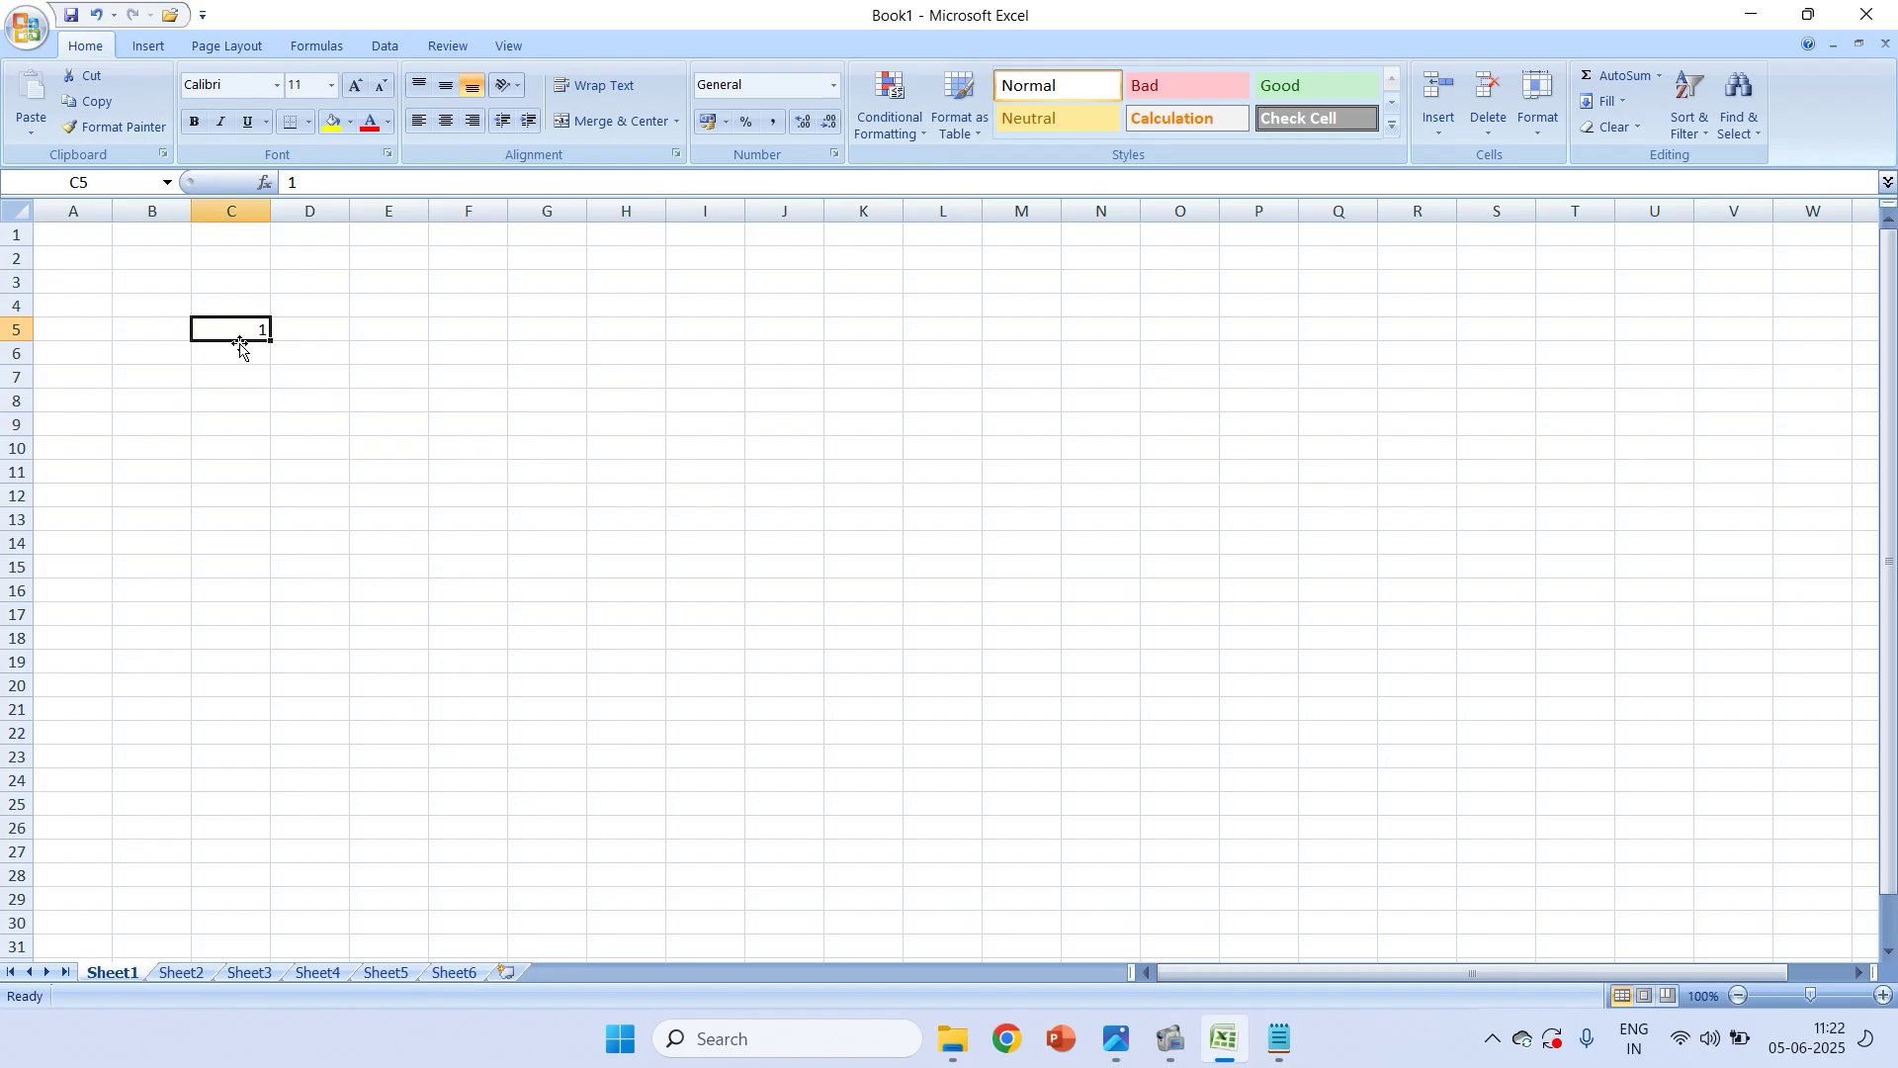
pyautogui.moveTo(241, 346); pyautogui.dragTo(485, 395)
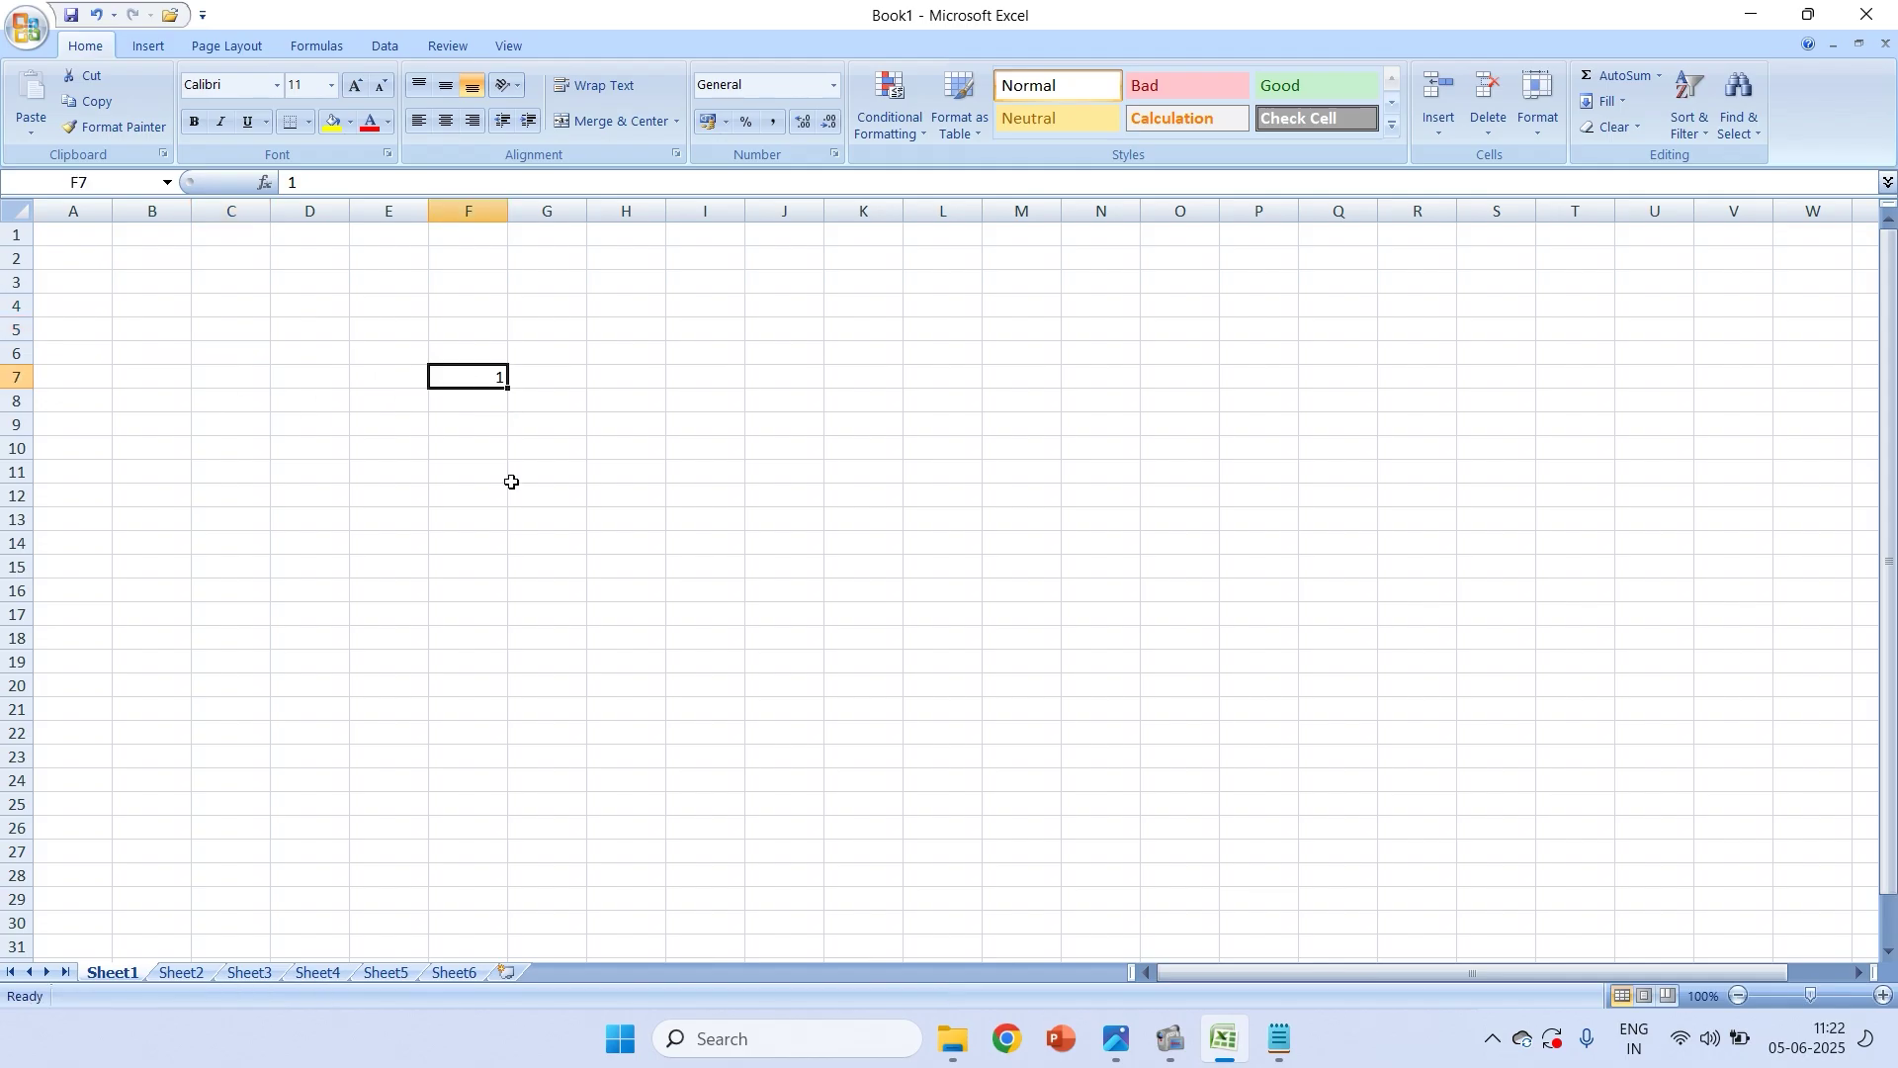
pyautogui.hotkey('ctrl', 'z')
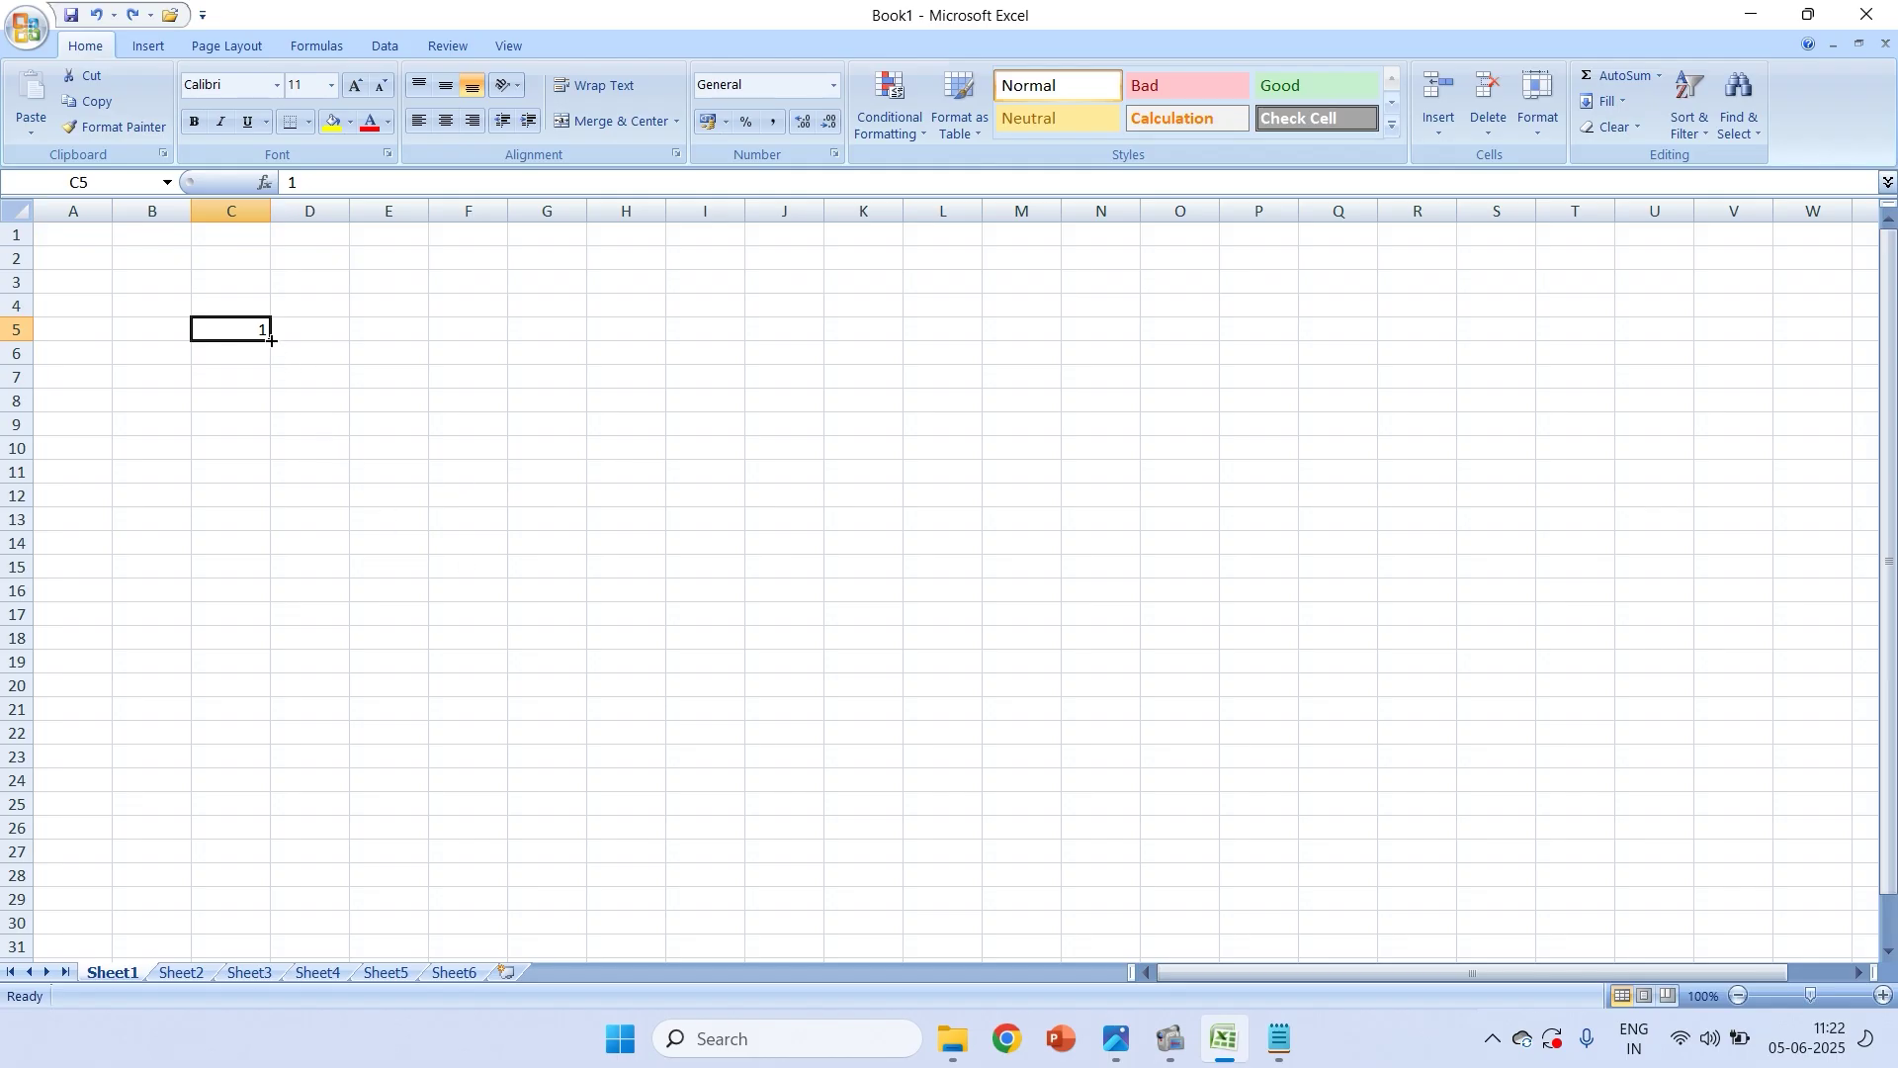
# Autofill the 1 in C5 down to C21 as repeated copies
pyautogui.moveTo(271, 340); pyautogui.dragTo(282, 714)
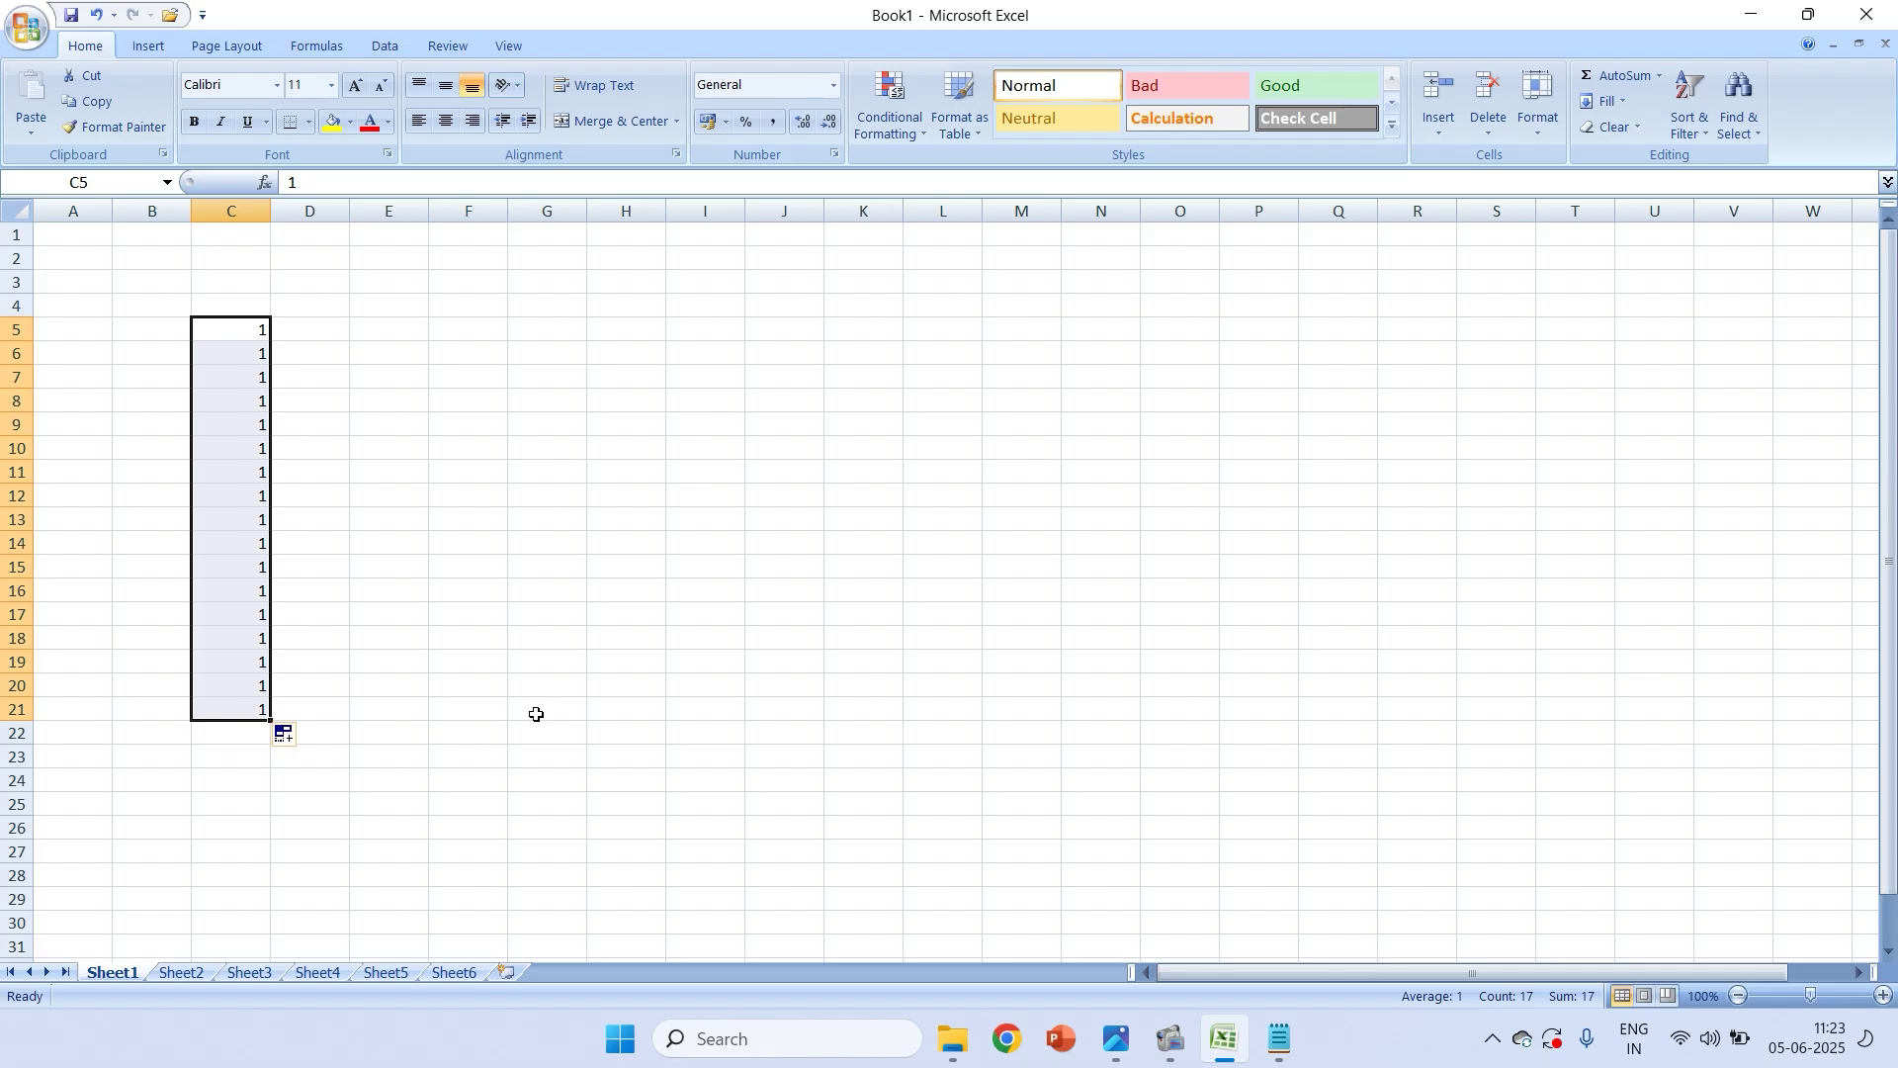
# Enter 1 and 2 in D5:D6 and autofill both cells down to D23 as a consecutive series
pyautogui.click(343, 333)
pyautogui.write('1')
pyautogui.press('Return')
pyautogui.write('2')
pyautogui.press('Return')
pyautogui.click(336, 333)
pyautogui.moveTo(336, 333); pyautogui.dragTo(334, 354)
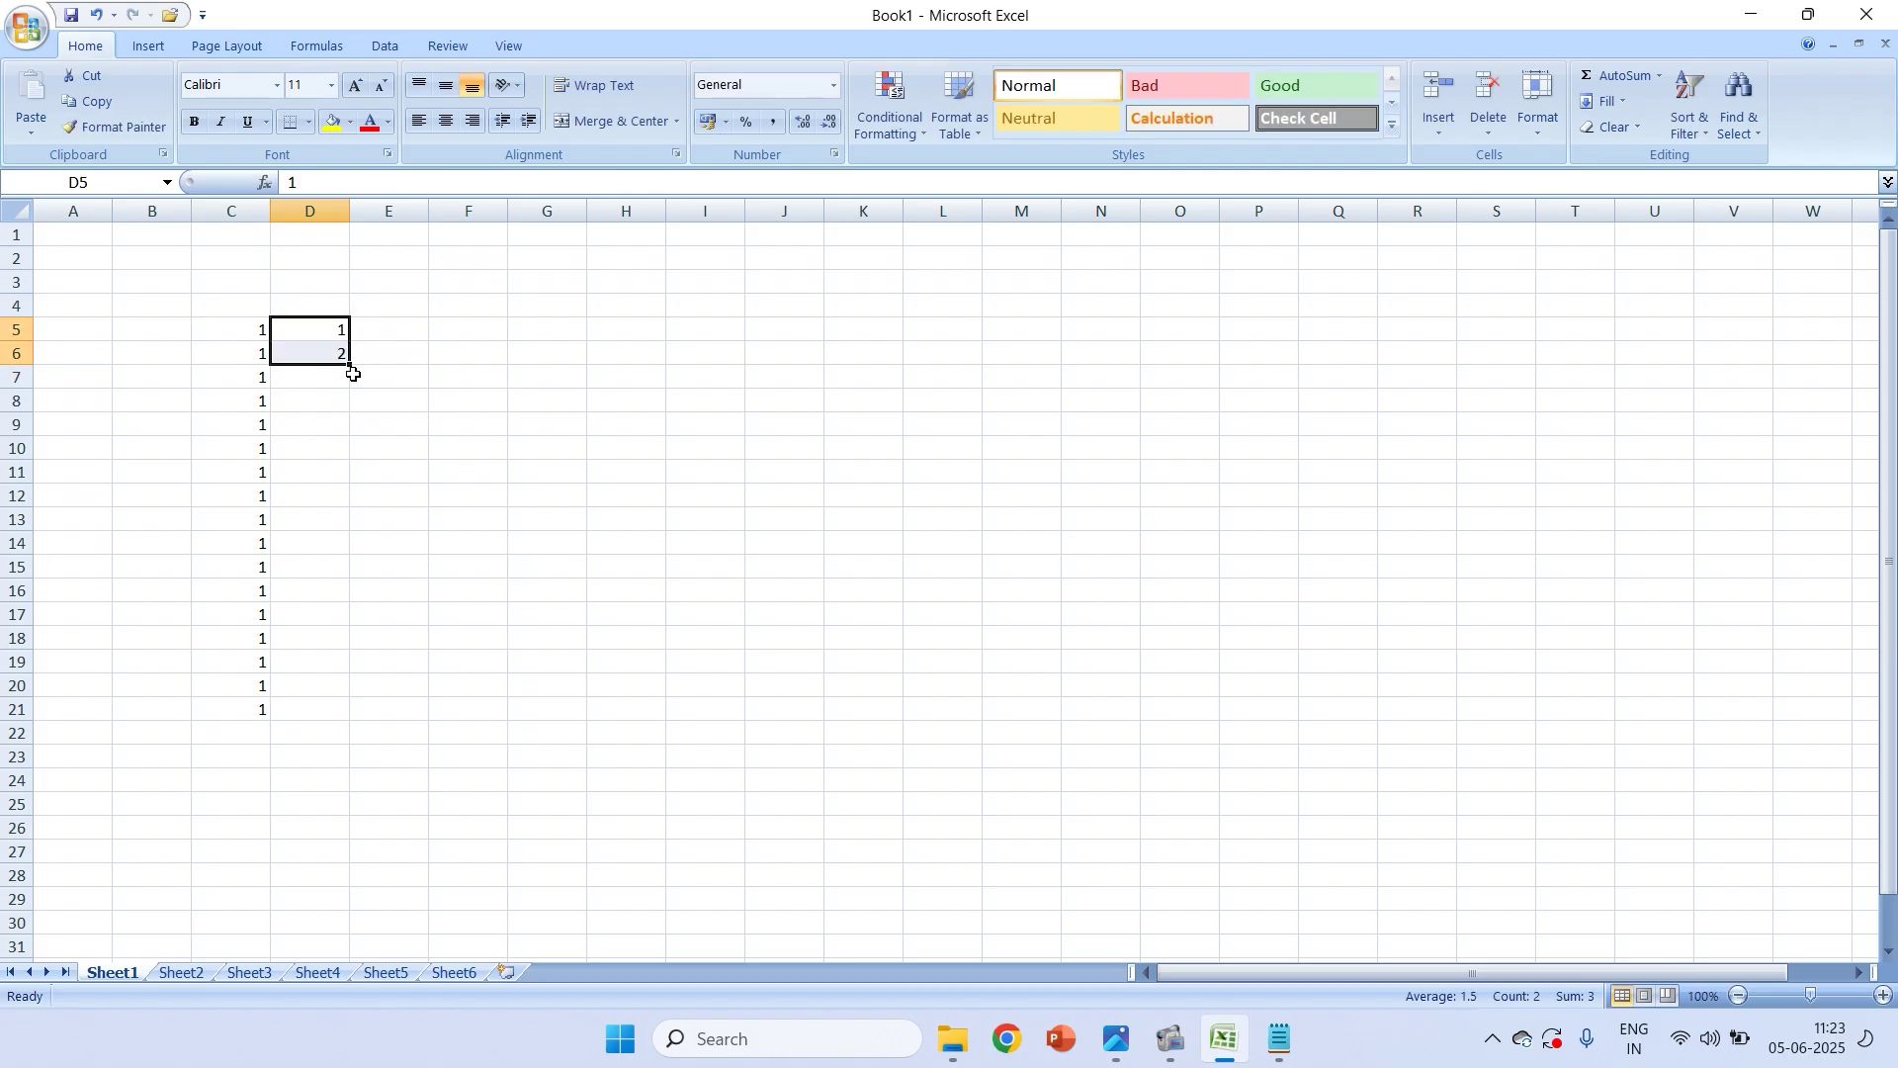
pyautogui.moveTo(353, 374); pyautogui.dragTo(356, 767)
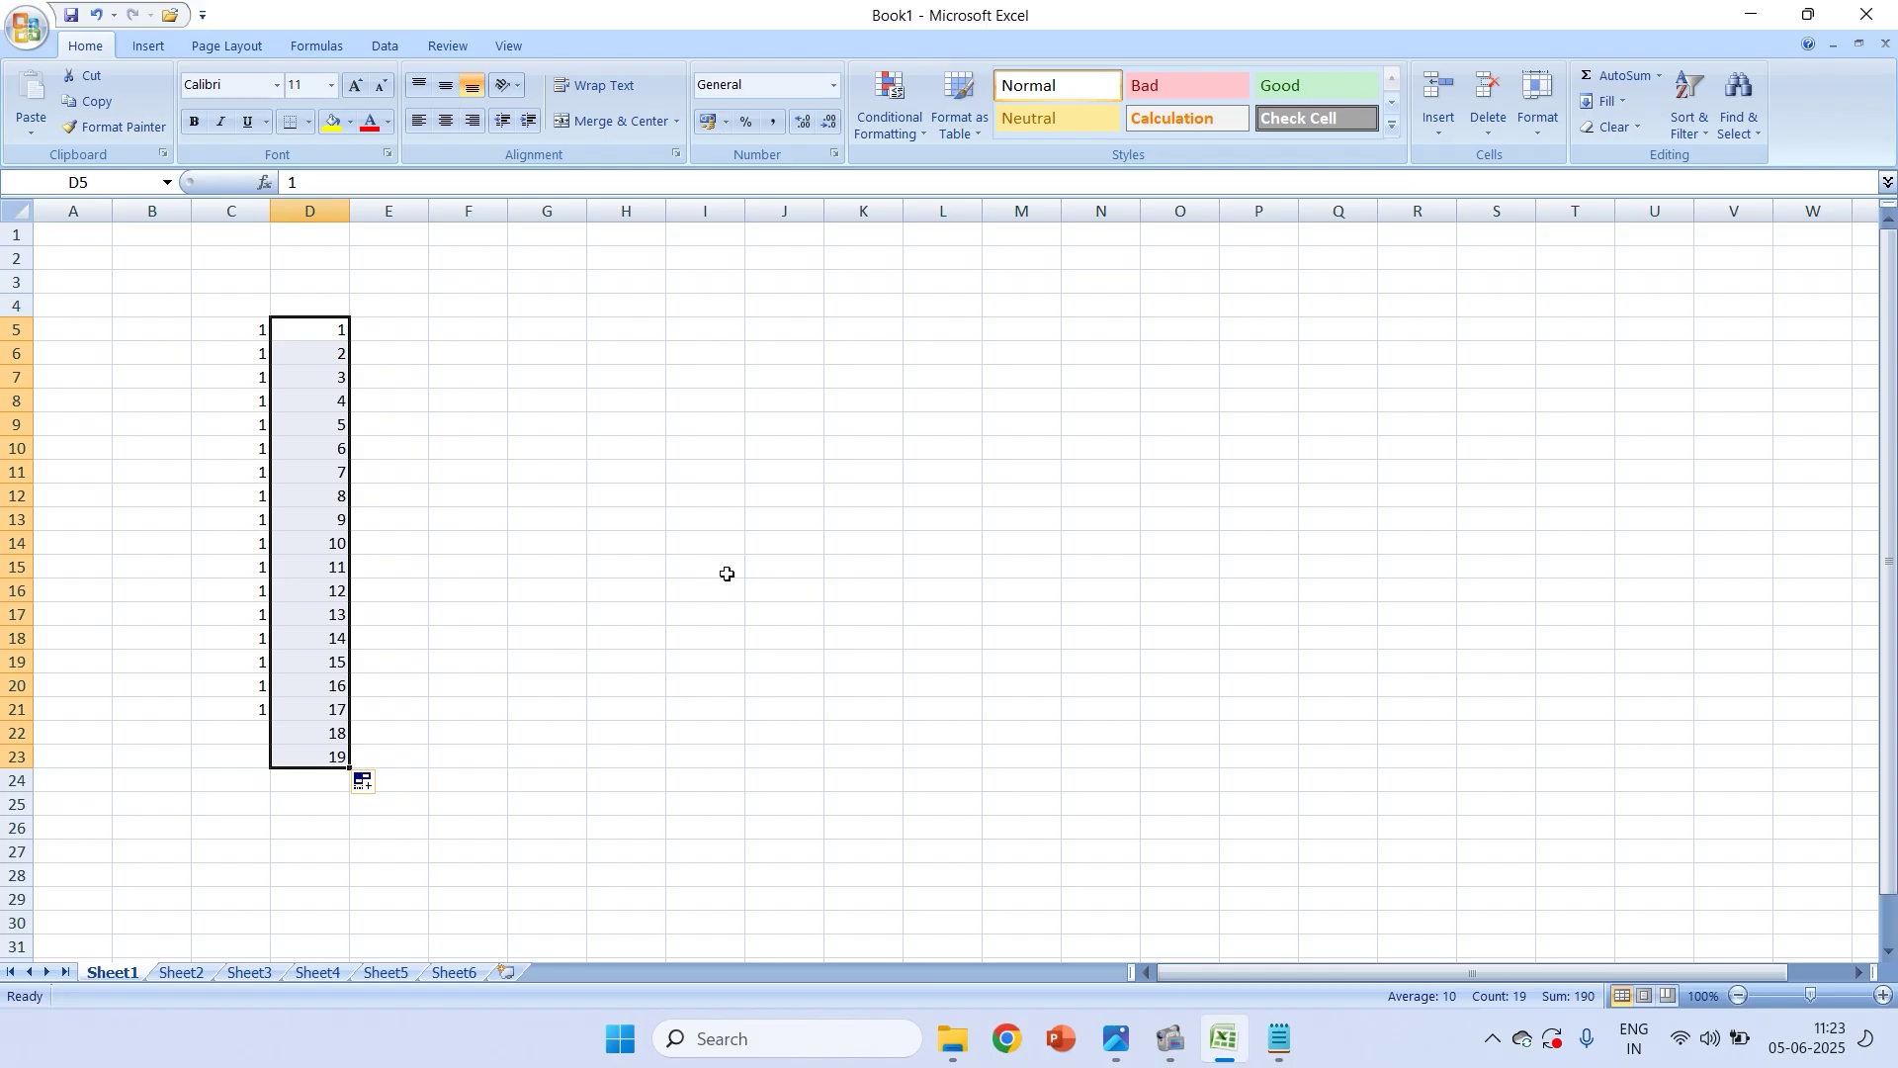
pyautogui.click(407, 334)
pyautogui.write('1')
pyautogui.press('Return')
pyautogui.write('2')
pyautogui.press('Return')
pyautogui.click(408, 353)
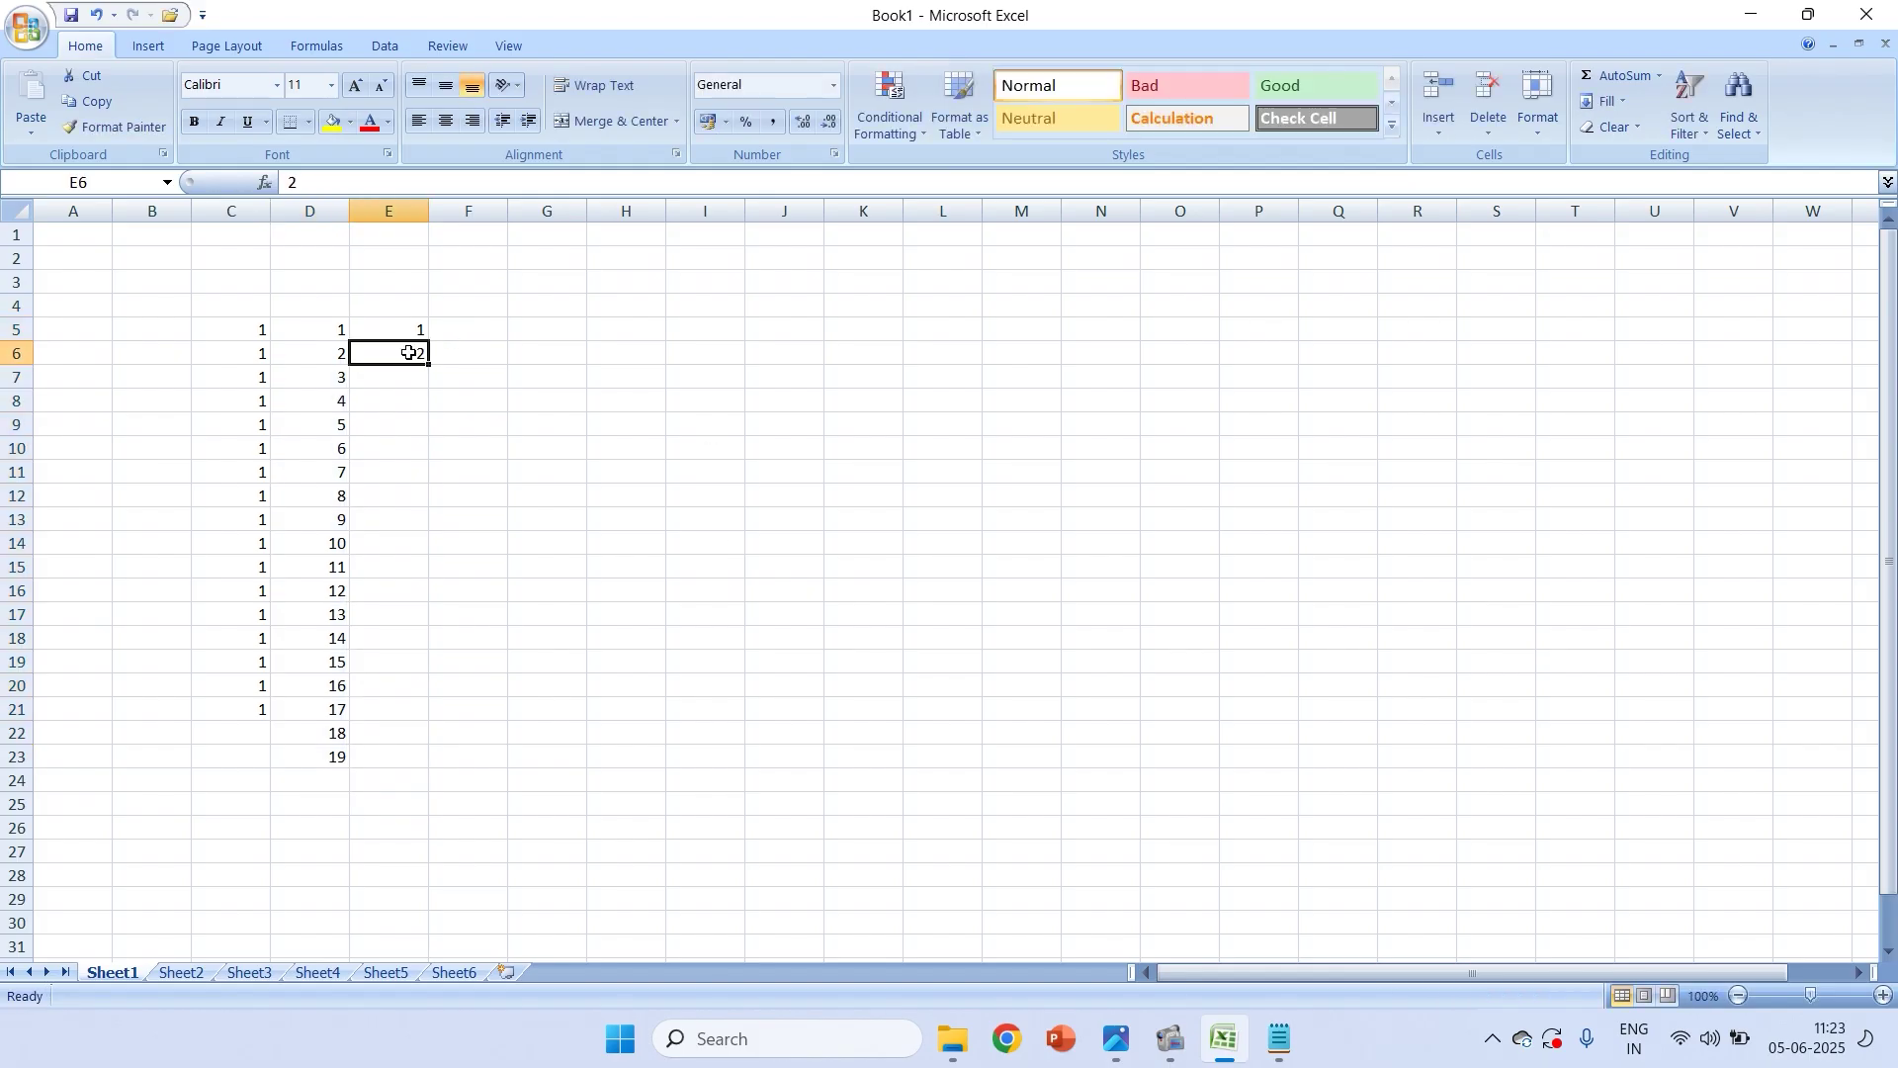
pyautogui.press('Delete')
pyautogui.click(495, 399)
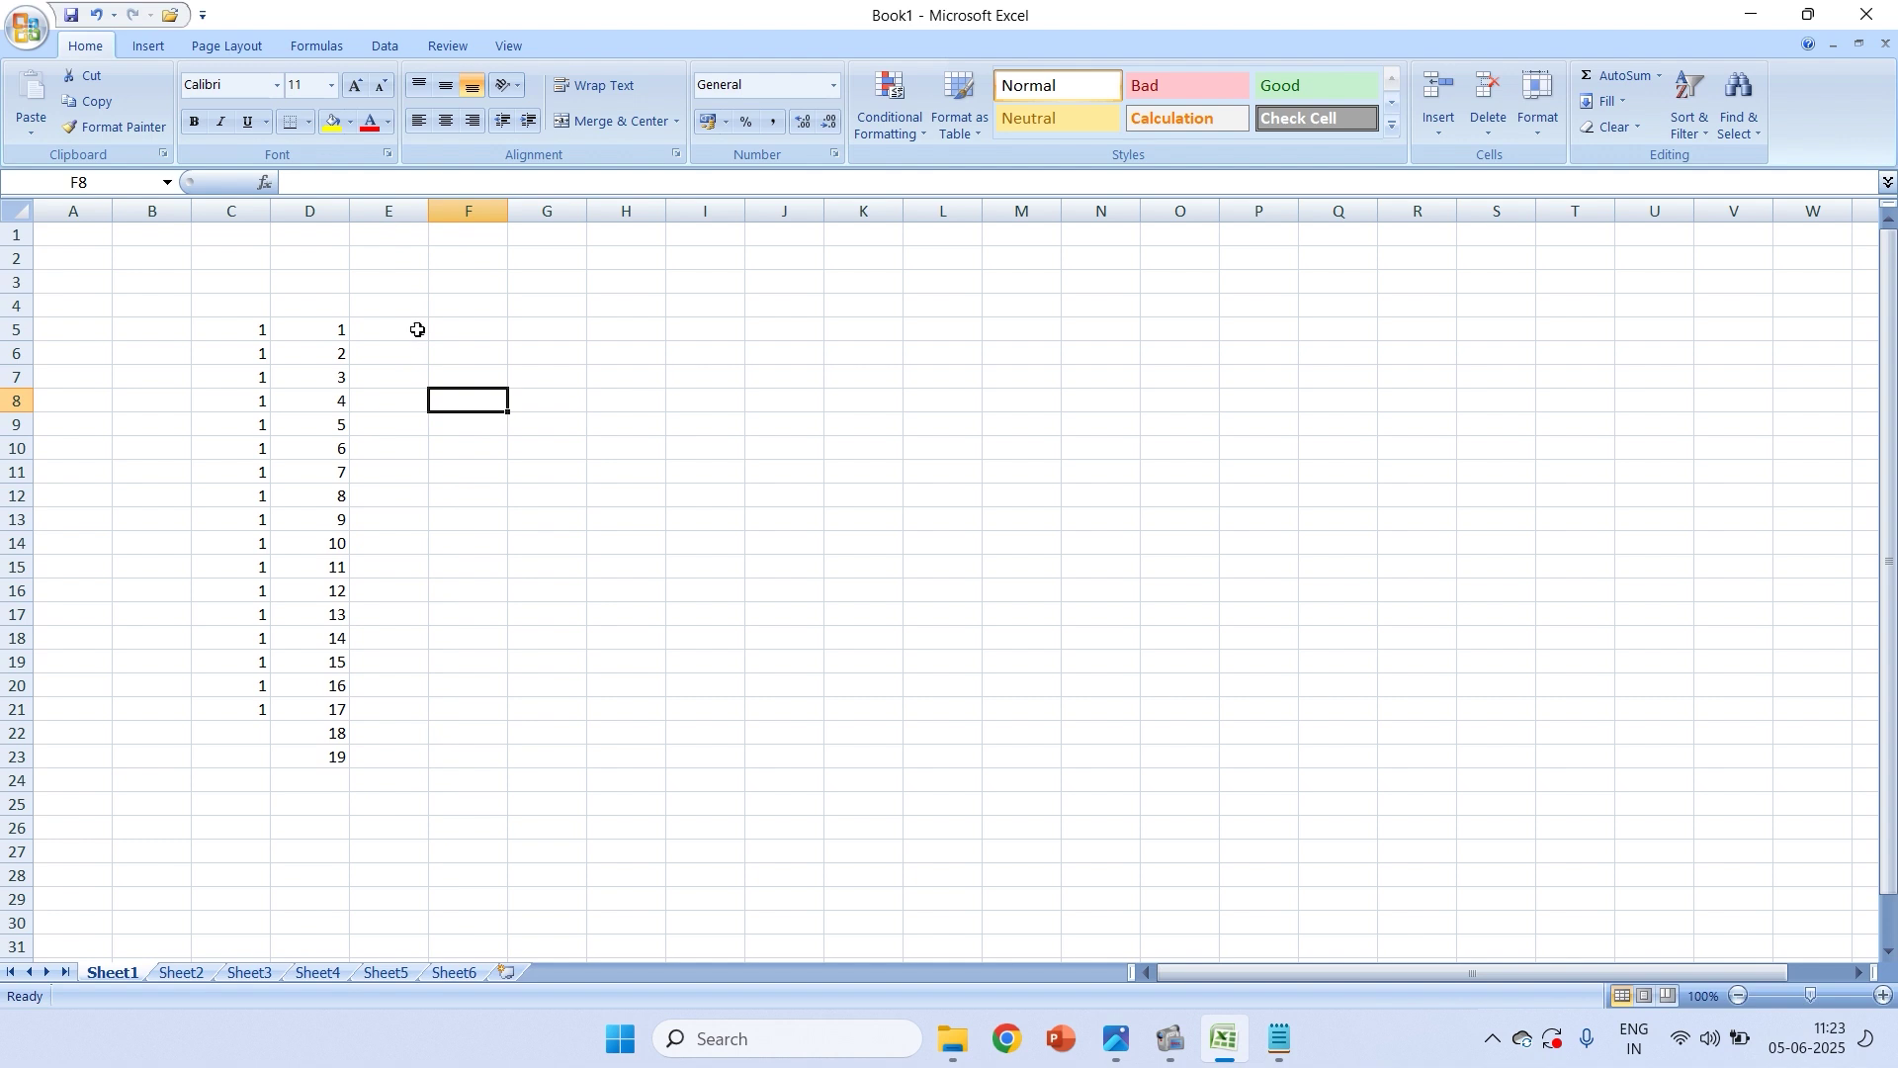
# Enter 1 in E5 and autofill that single cell down to E25 as a consecutive series
pyautogui.click(417, 329)
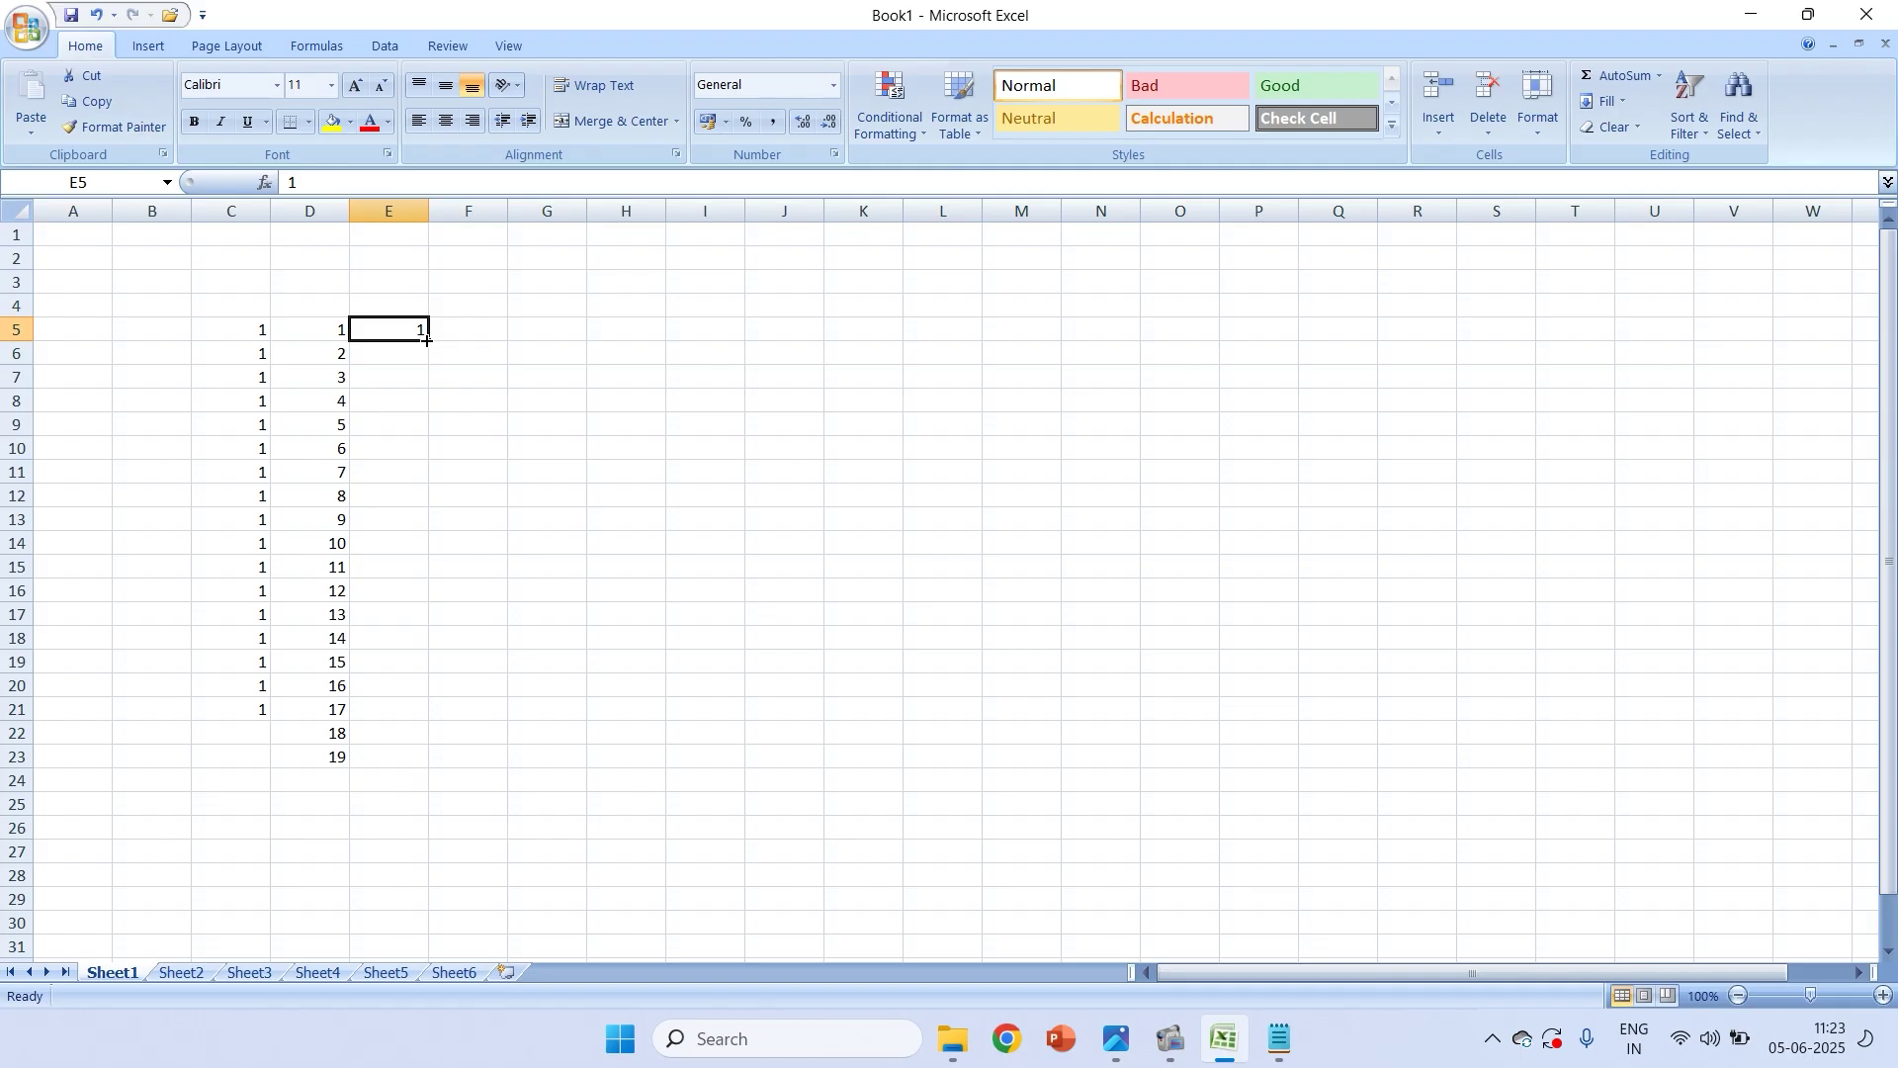
pyautogui.moveTo(427, 338); pyautogui.dragTo(435, 813)
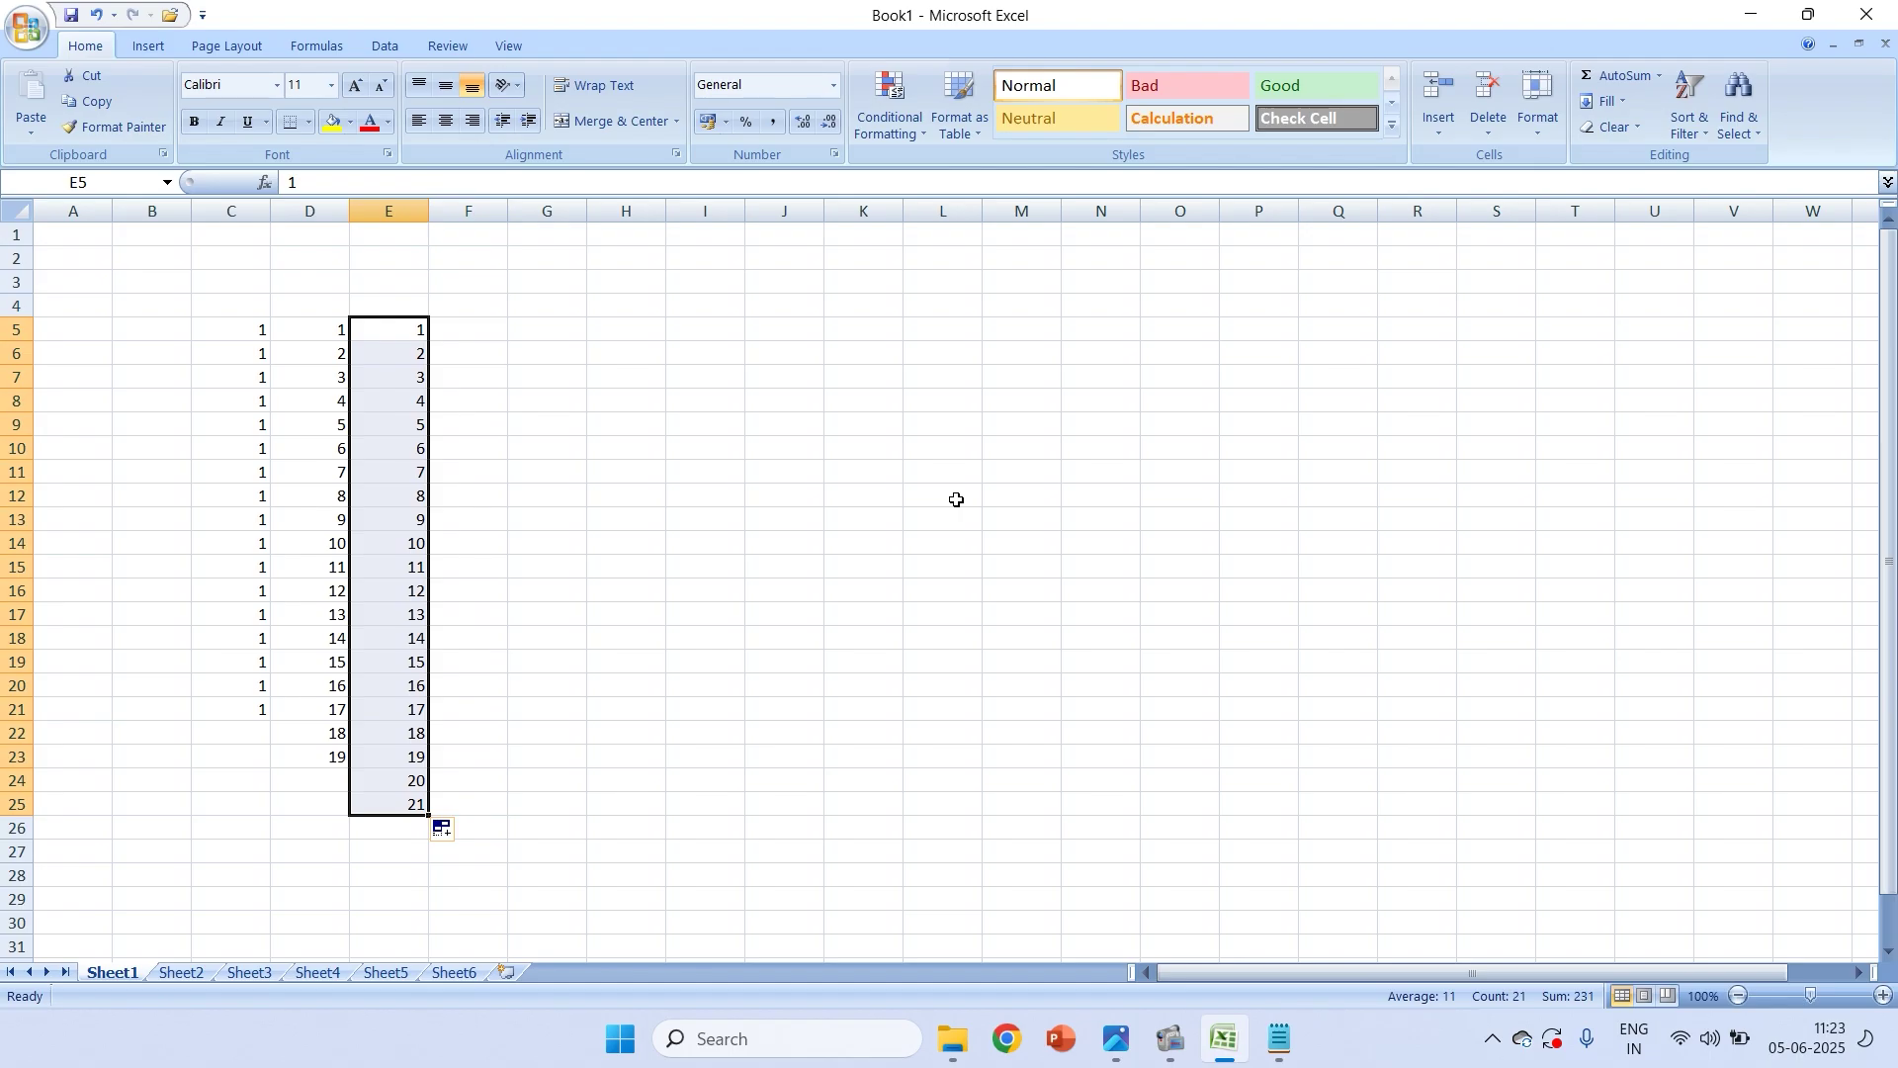
# Enter 1 and 2 in G5:G6 and autofill both cells down to G25 as consecutive numbers
pyautogui.click(545, 333)
pyautogui.write('1')
pyautogui.press('Return')
pyautogui.write('2')
pyautogui.press('Return')
pyautogui.moveTo(567, 333); pyautogui.dragTo(587, 816)
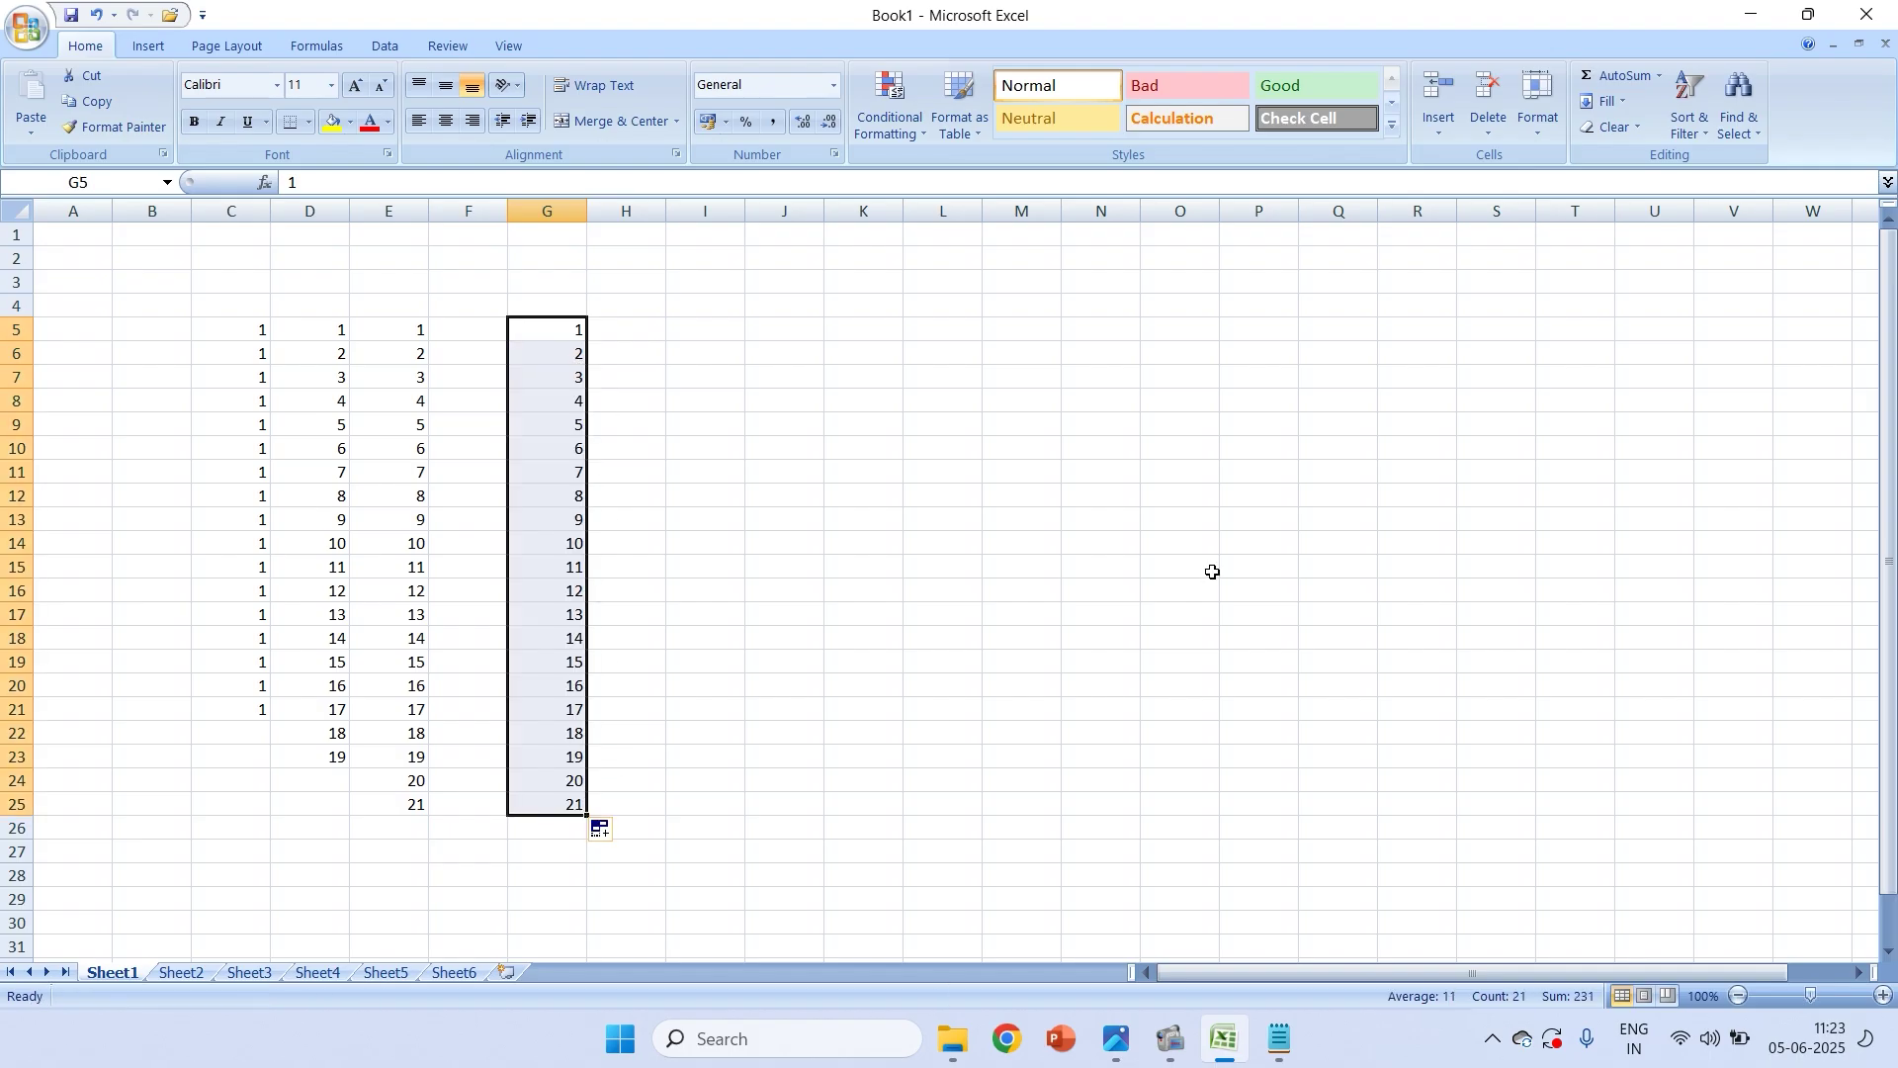
# Enter 1 in H5 and autofill that single cell down to H25 as consecutive numbers
pyautogui.click(607, 327)
pyautogui.write('1')
pyautogui.press('Return')
pyautogui.click(621, 332)
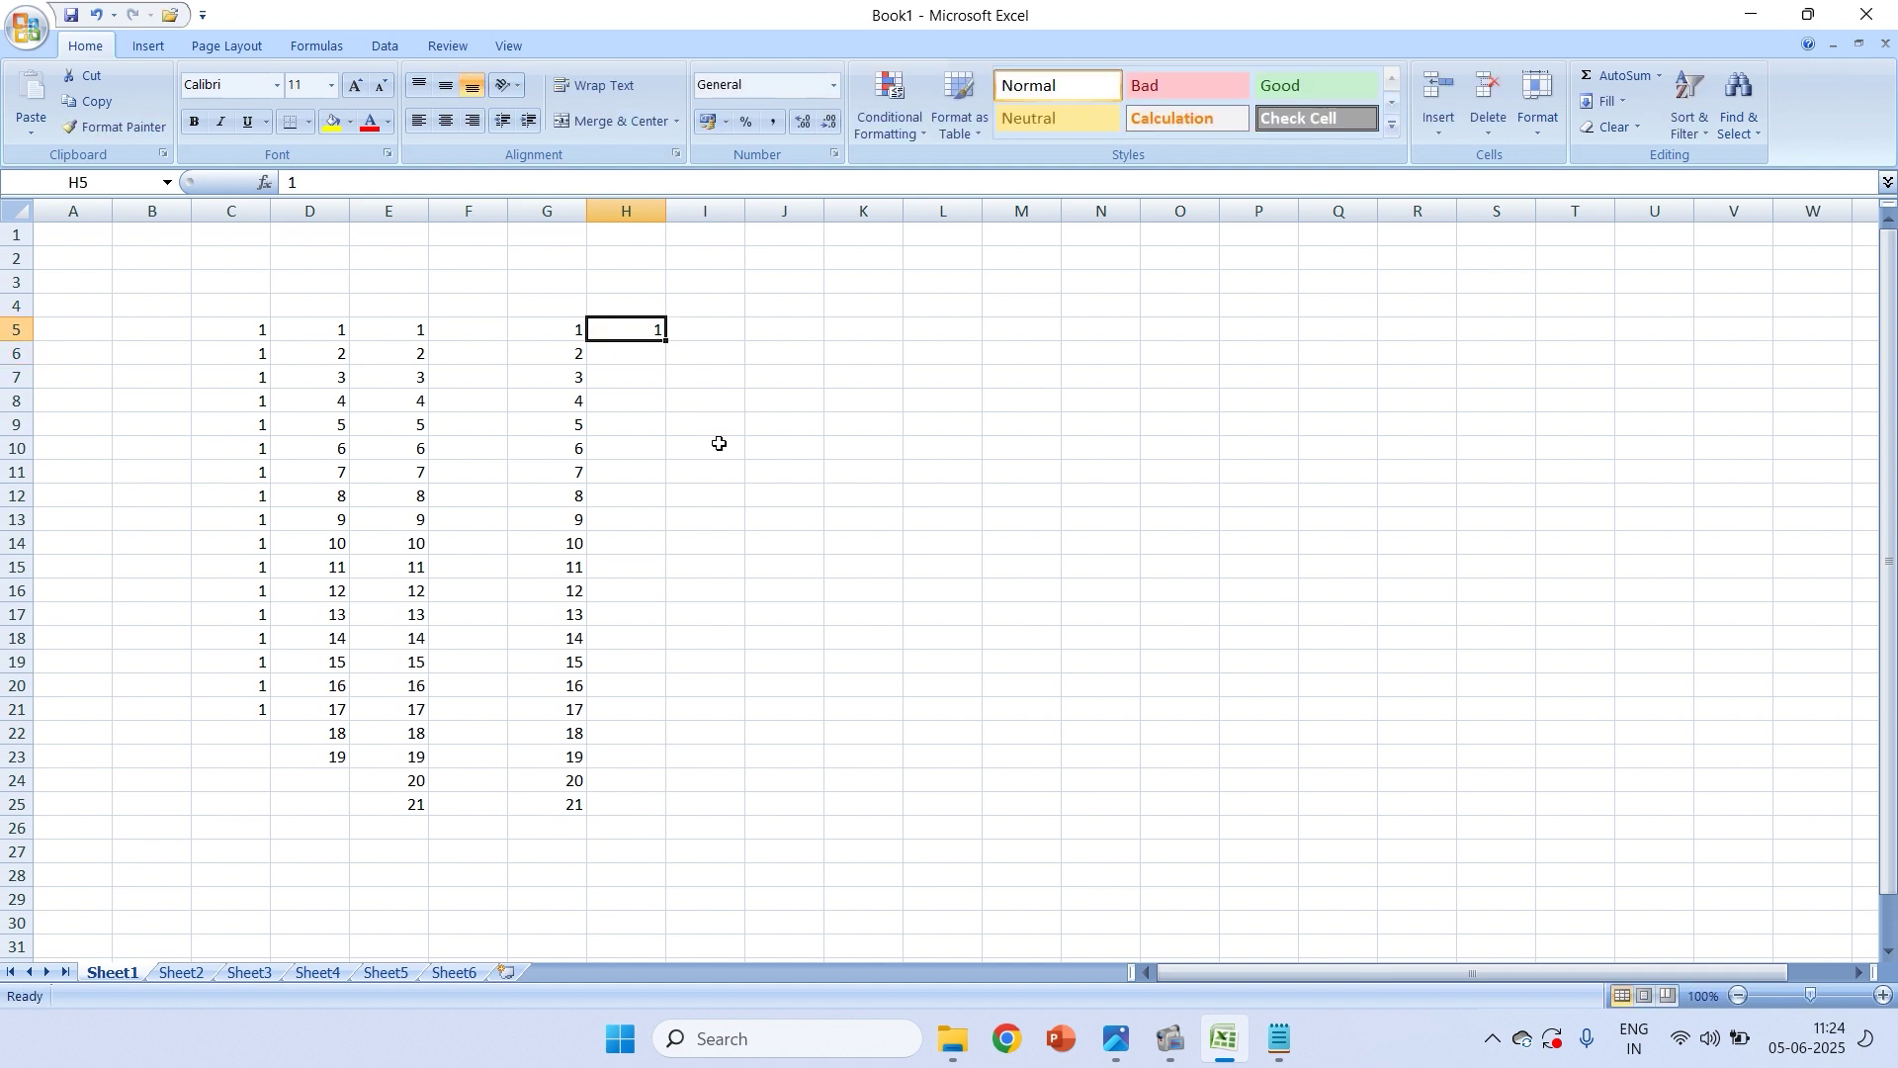
pyautogui.moveTo(665, 341); pyautogui.dragTo(672, 816)
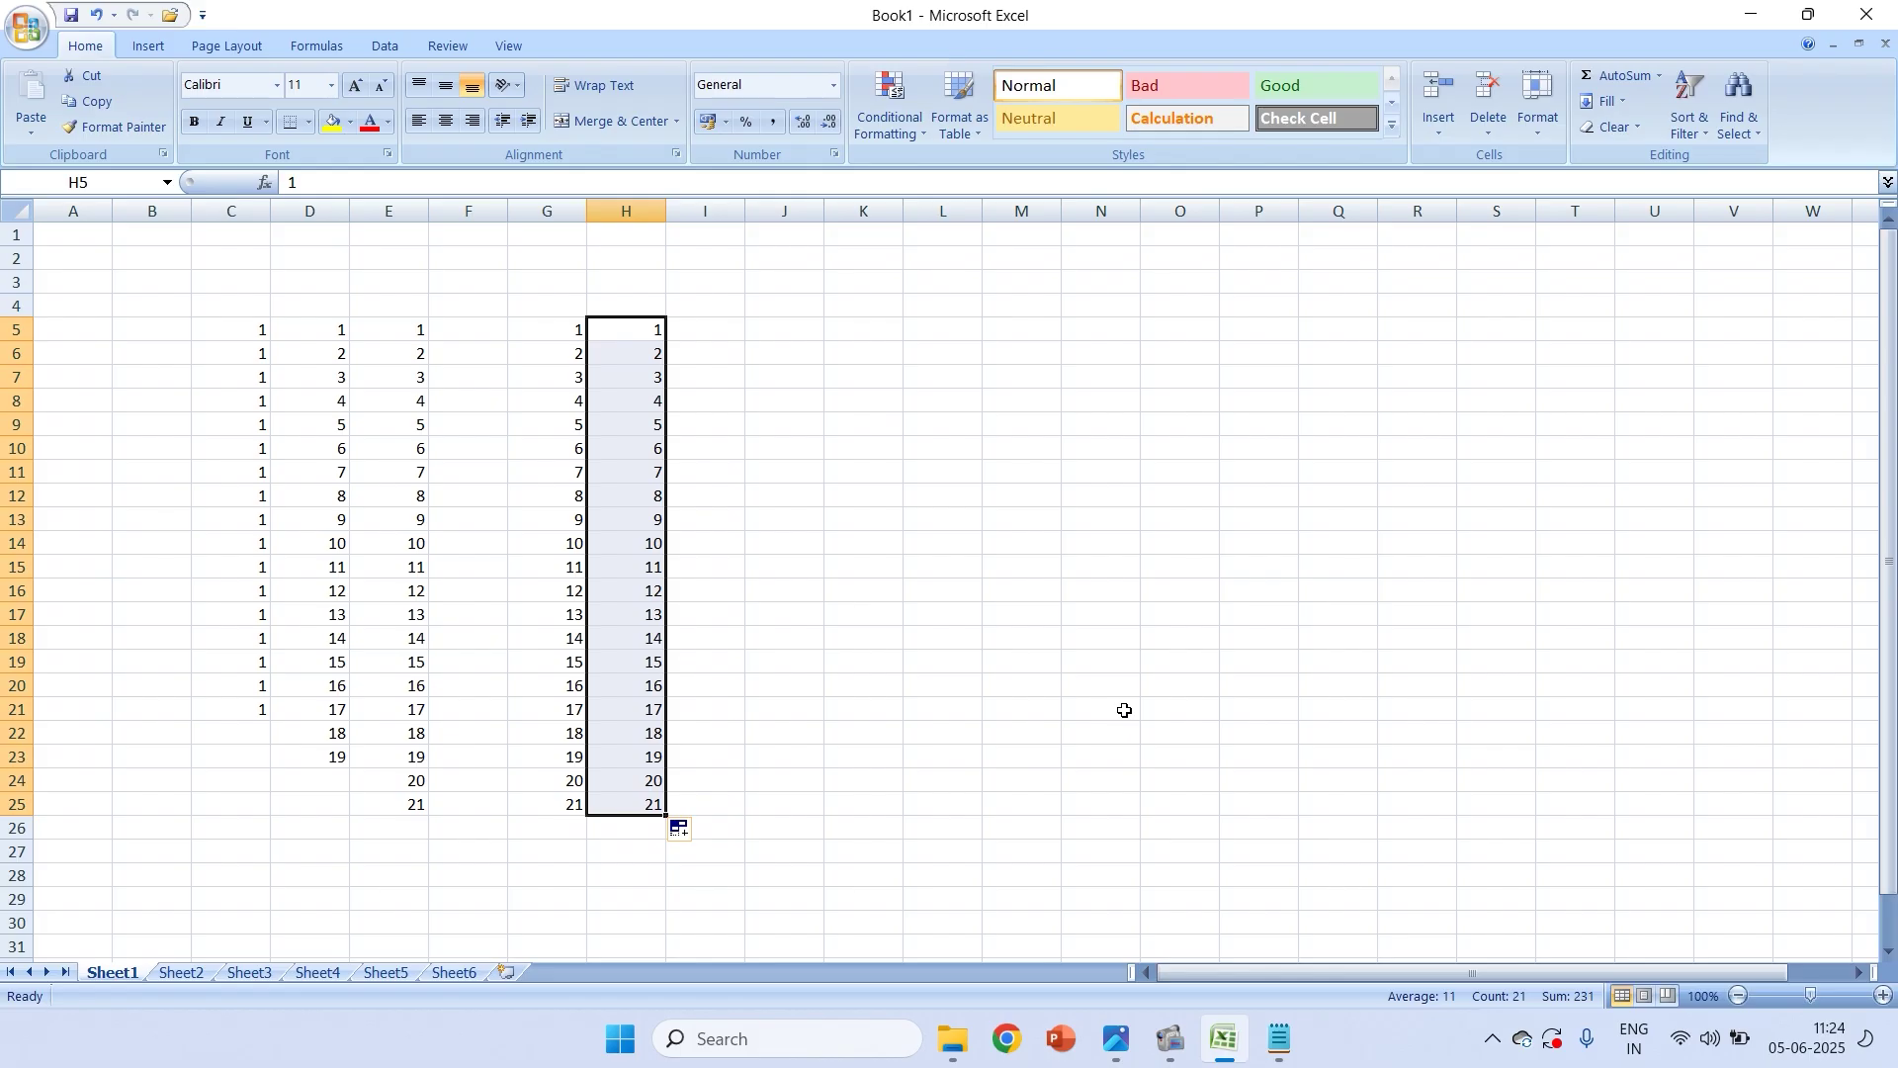
# Enter 1 and 3 in I5:I6 and autofill both cells down to I26 as a series of odd numbers
pyautogui.click(710, 334)
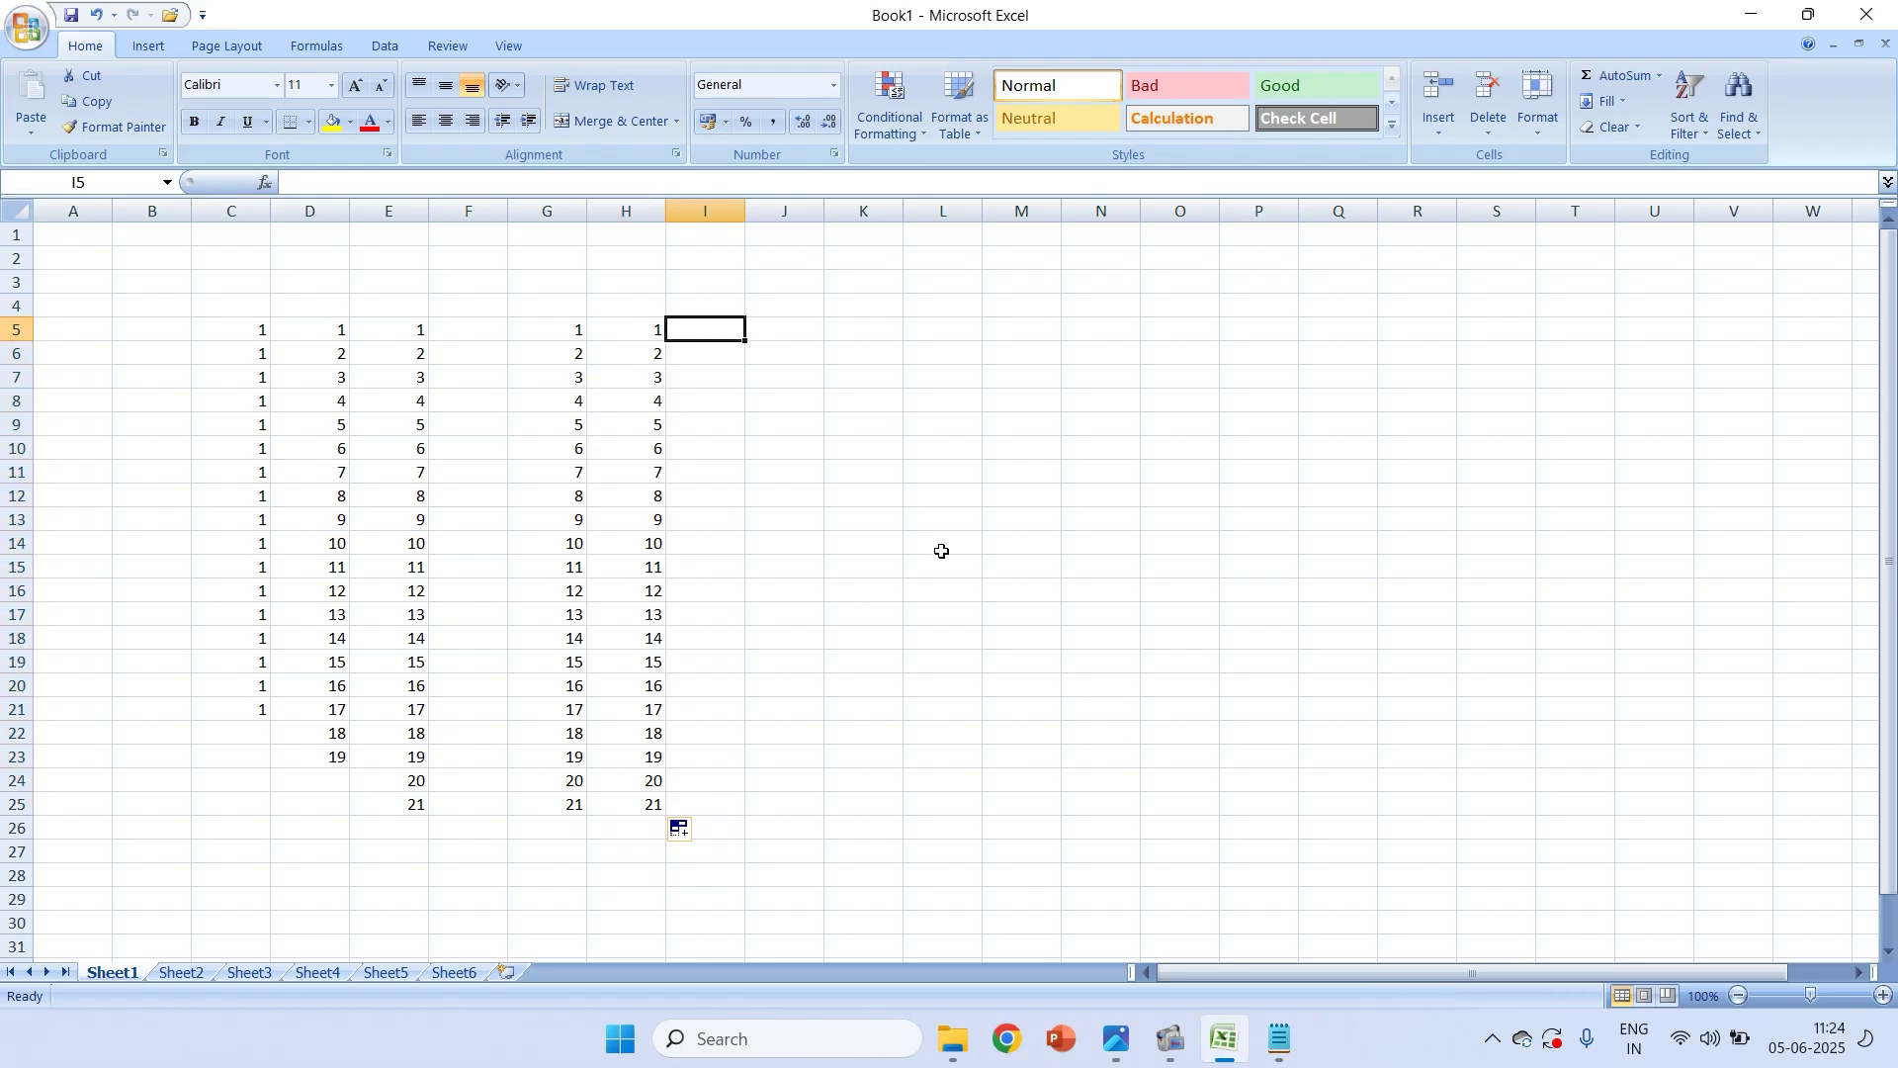
pyautogui.write('1')
pyautogui.press('Return')
pyautogui.write('3')
pyautogui.press('Return')
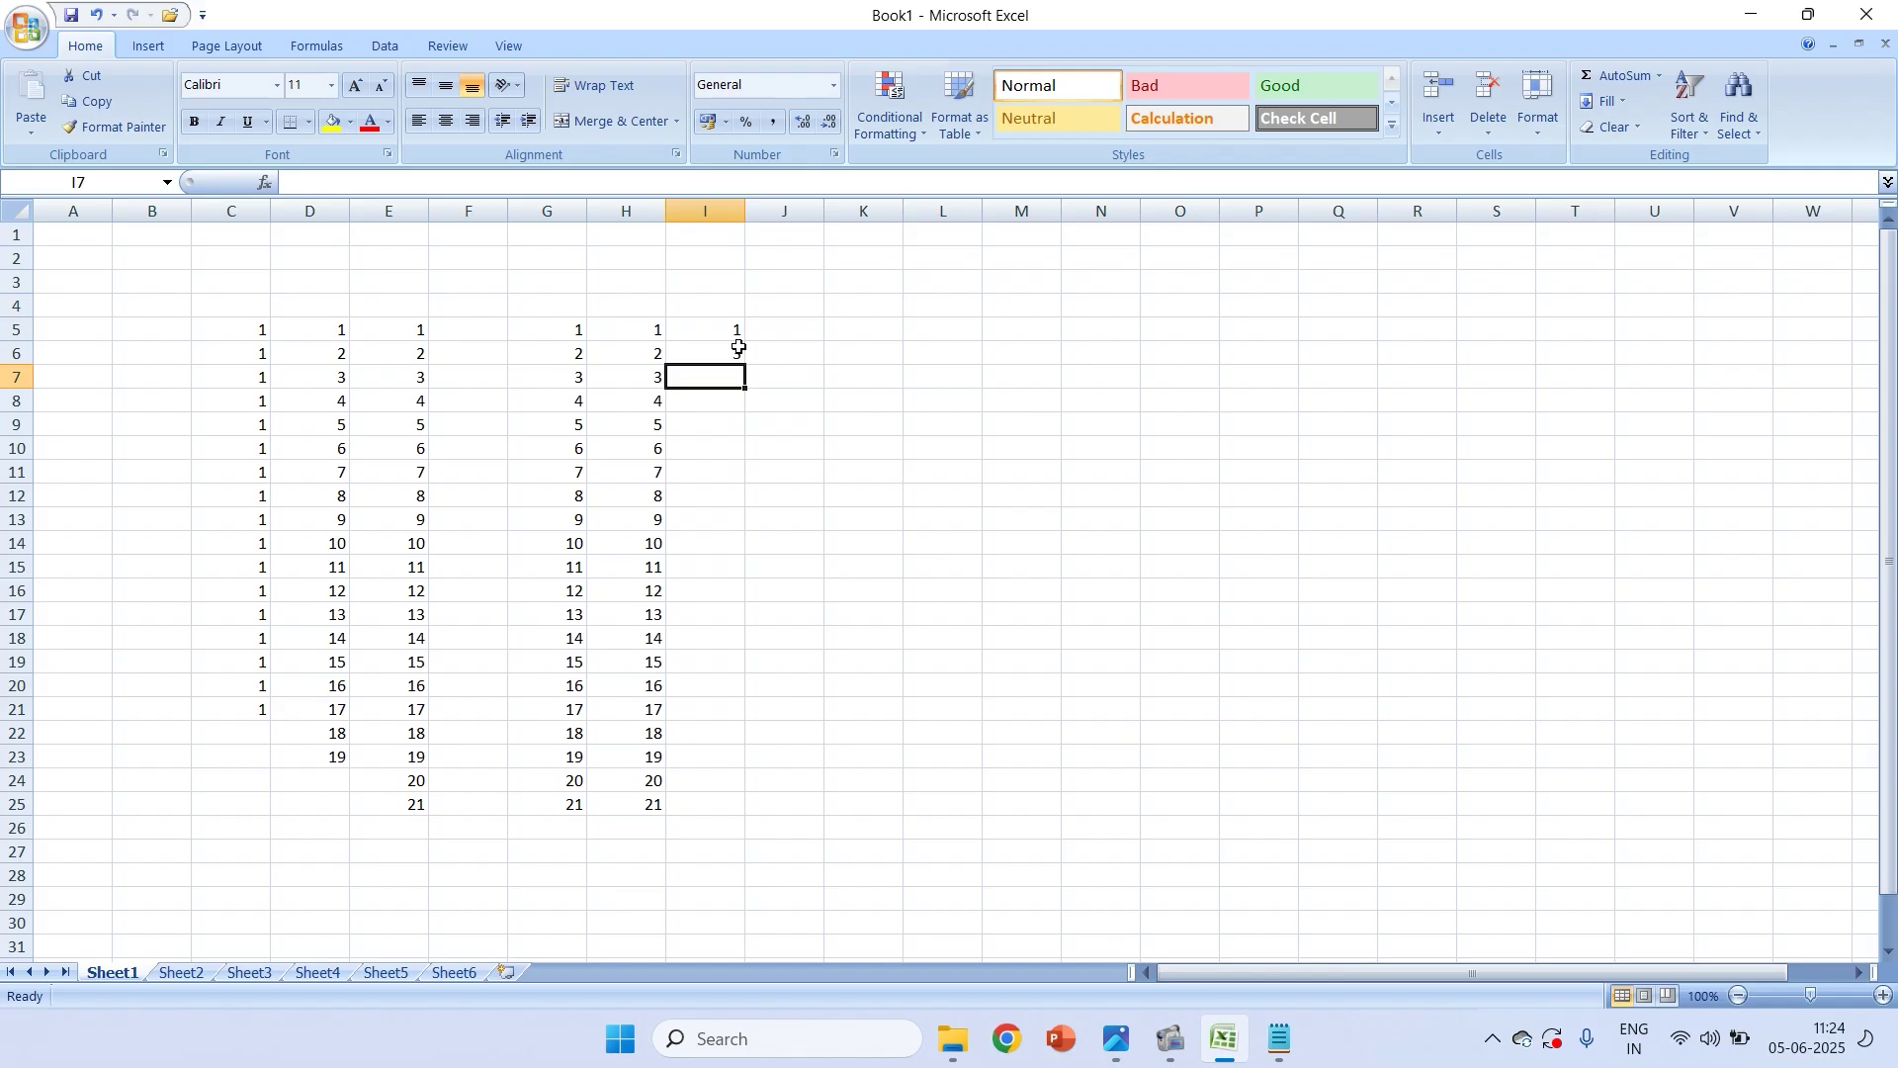
pyautogui.moveTo(725, 328); pyautogui.dragTo(732, 347)
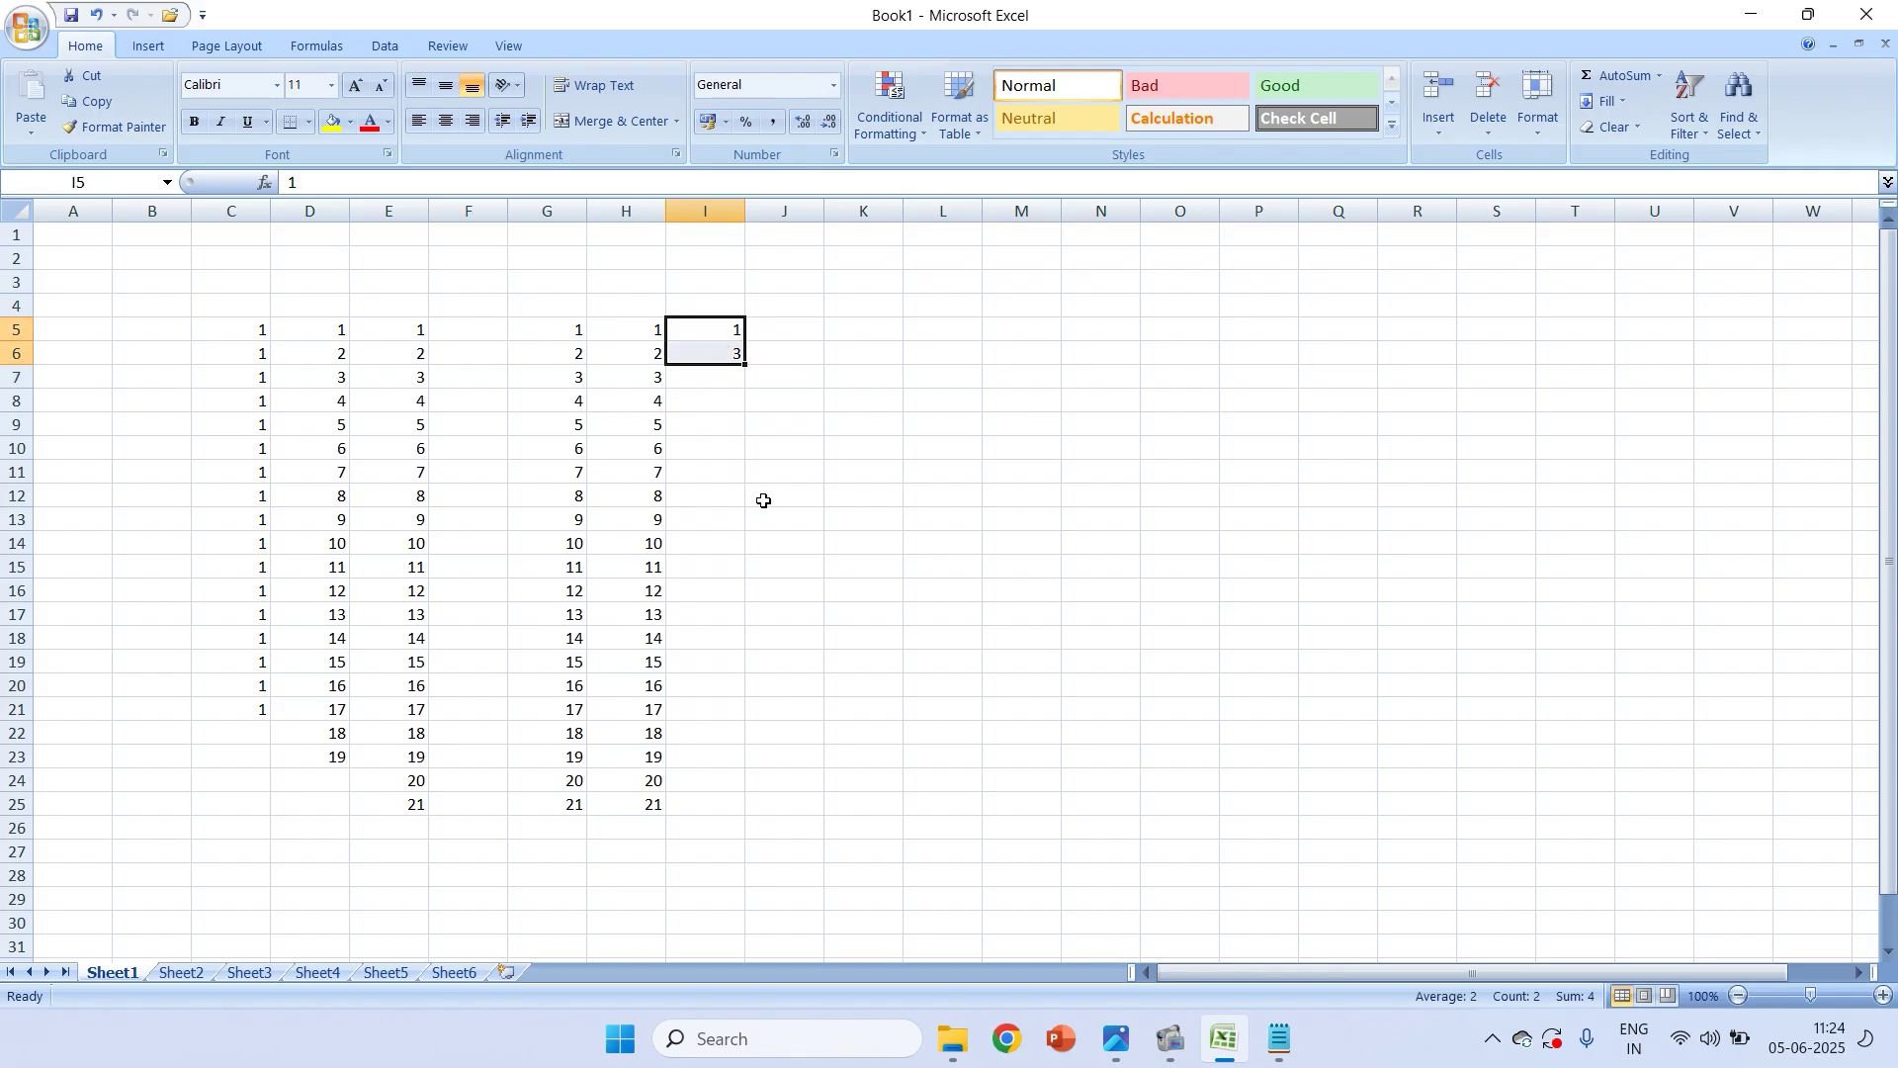
pyautogui.moveTo(745, 364); pyautogui.dragTo(759, 829)
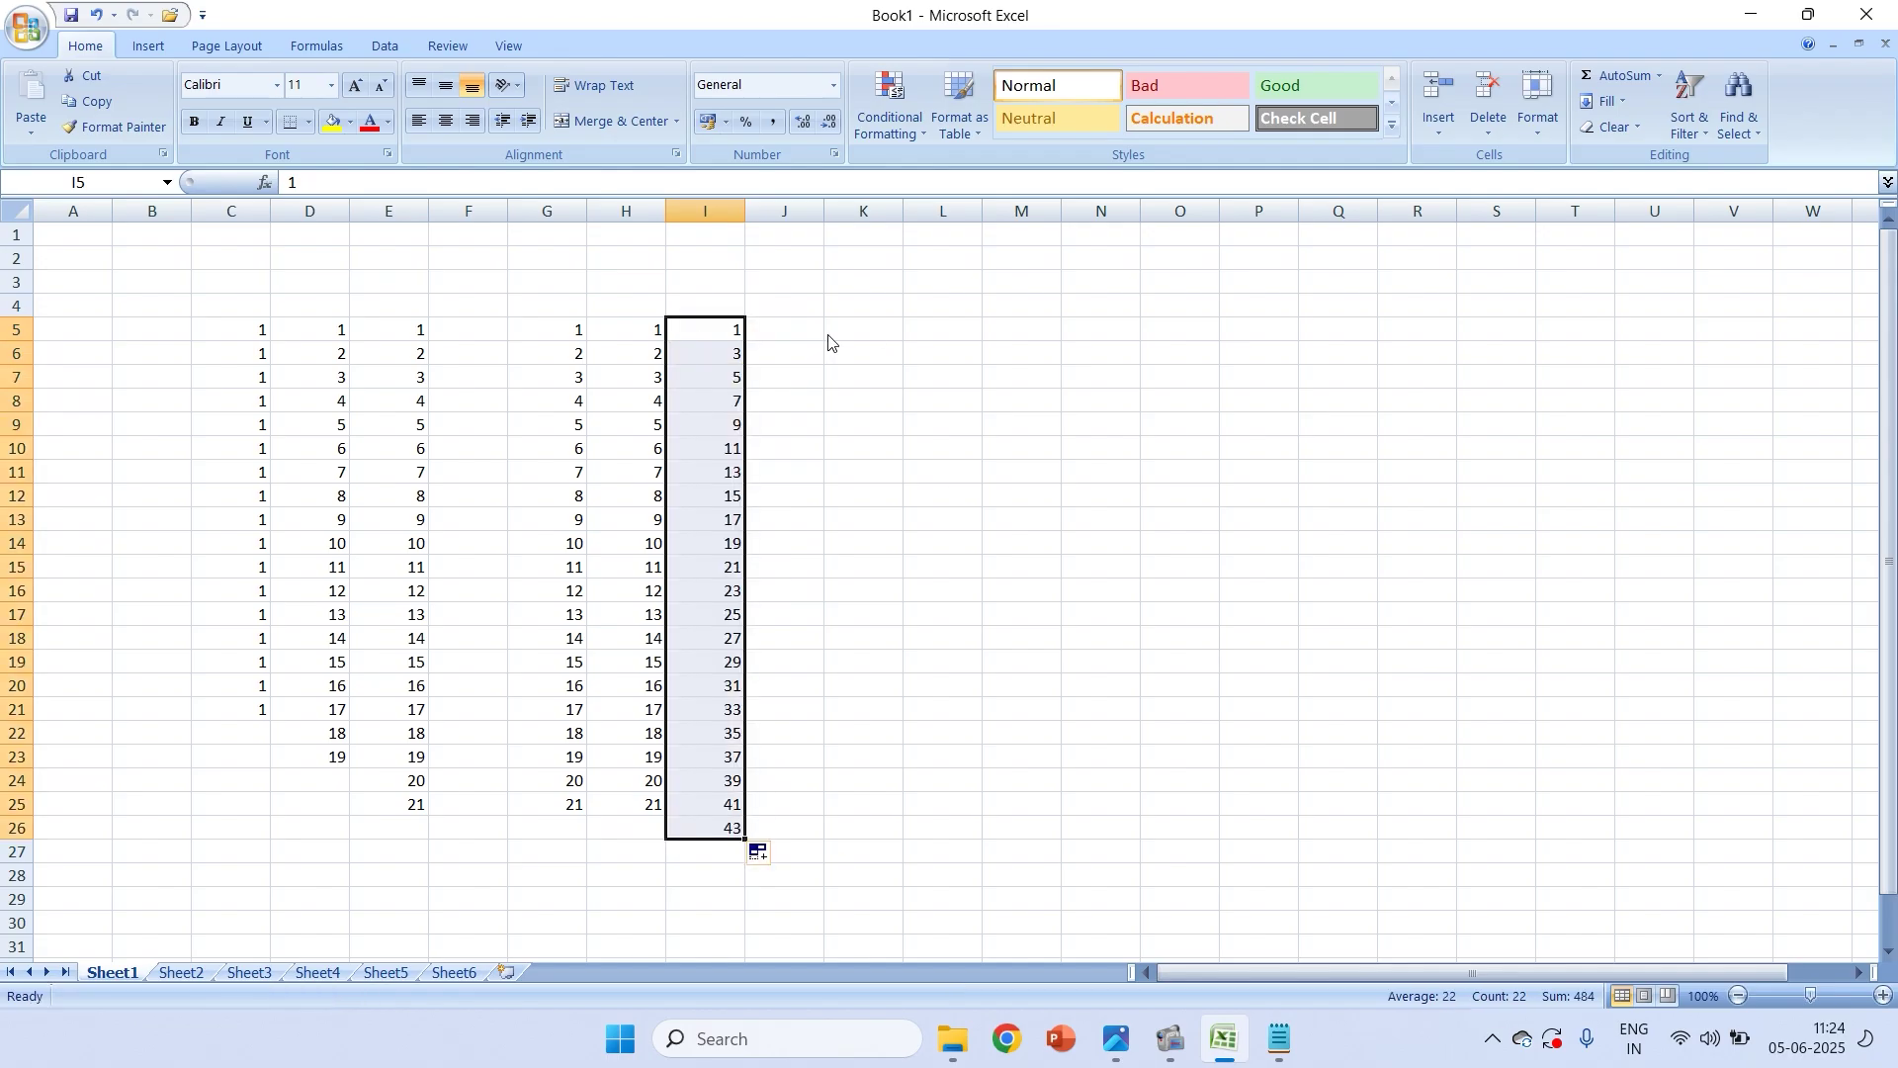
# Enter 1 and 10 in J5:J6 and autofill both cells down to J27 as a series with an equal gap
pyautogui.click(787, 333)
pyautogui.write('1')
pyautogui.press('Return')
pyautogui.write('10')
pyautogui.press('Return')
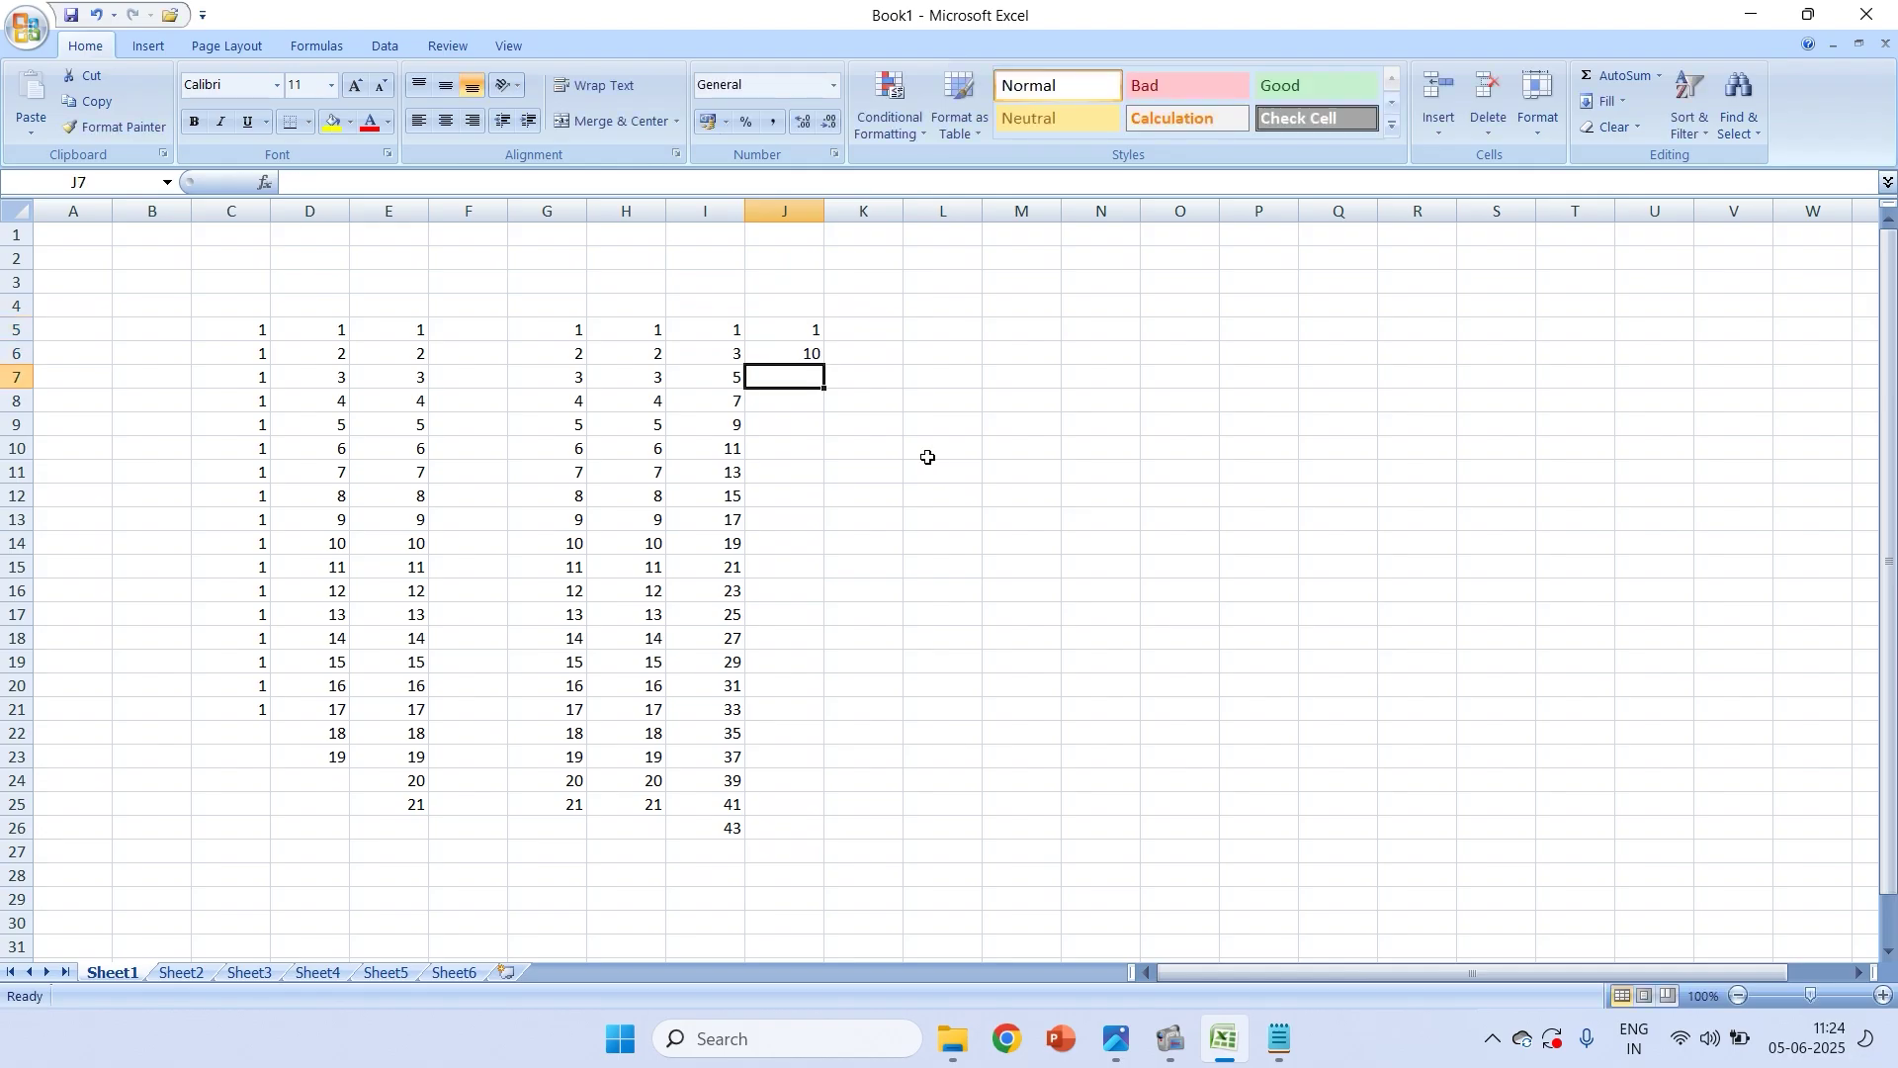
pyautogui.moveTo(813, 334); pyautogui.dragTo(809, 864)
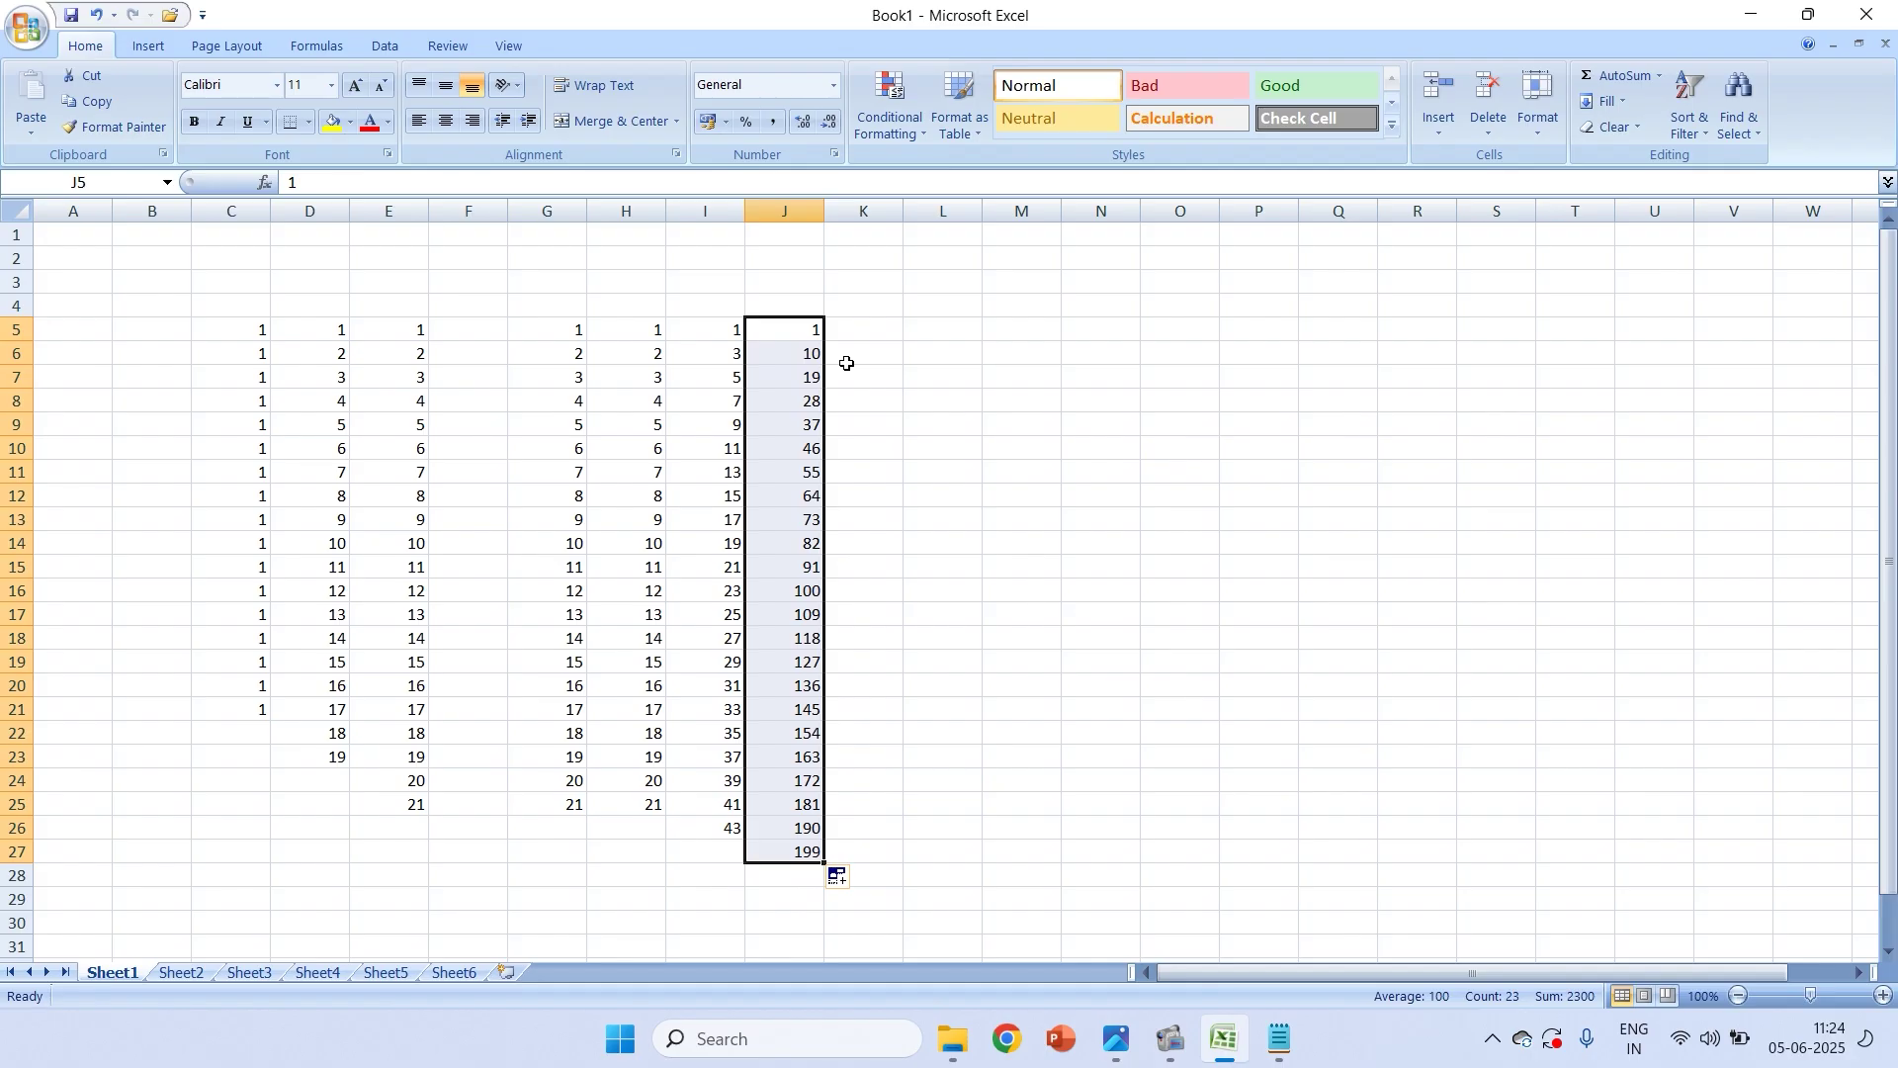
# Switch to the Notepad notes and review the Autofill options, same-gap numbers, and weekly and monthly names sections
pyautogui.hotkey('alt', 'Tab')
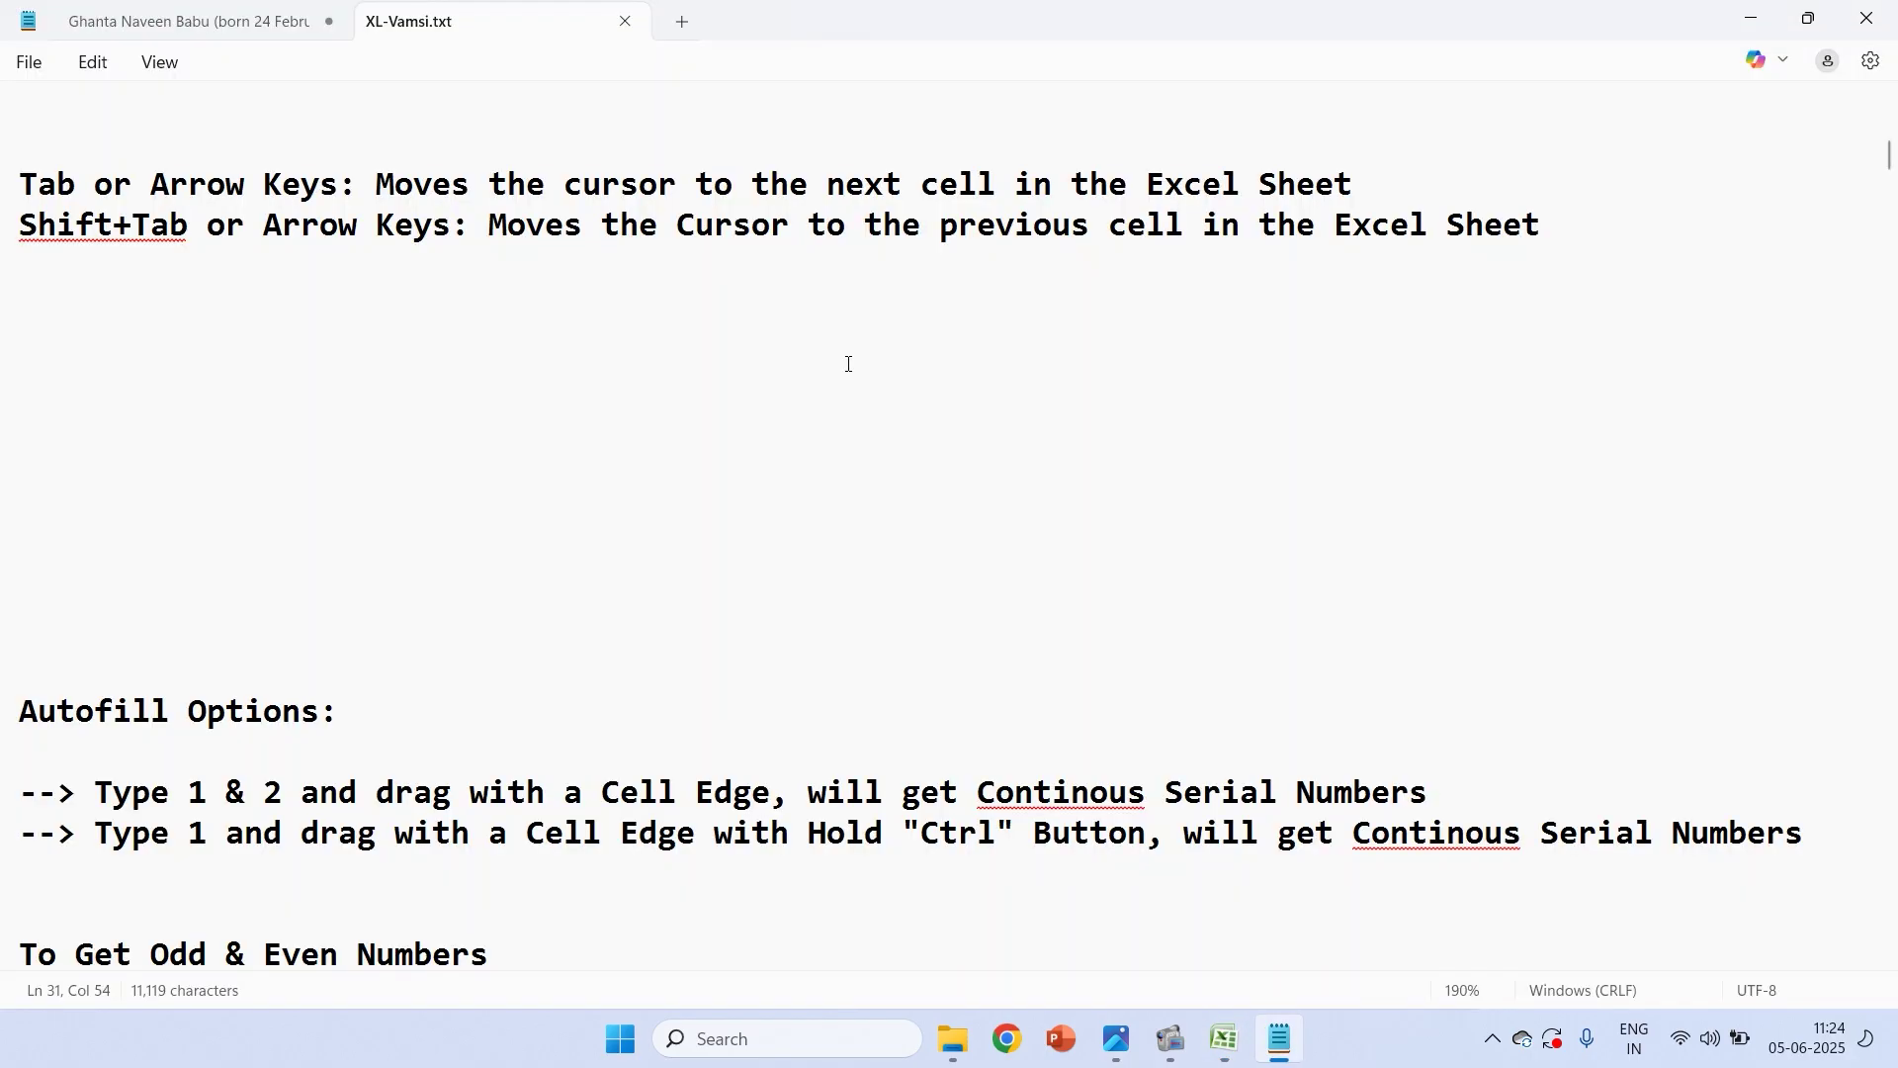
pyautogui.scroll(-2, 949, 524)
pyautogui.scroll(-2, 895, 944)
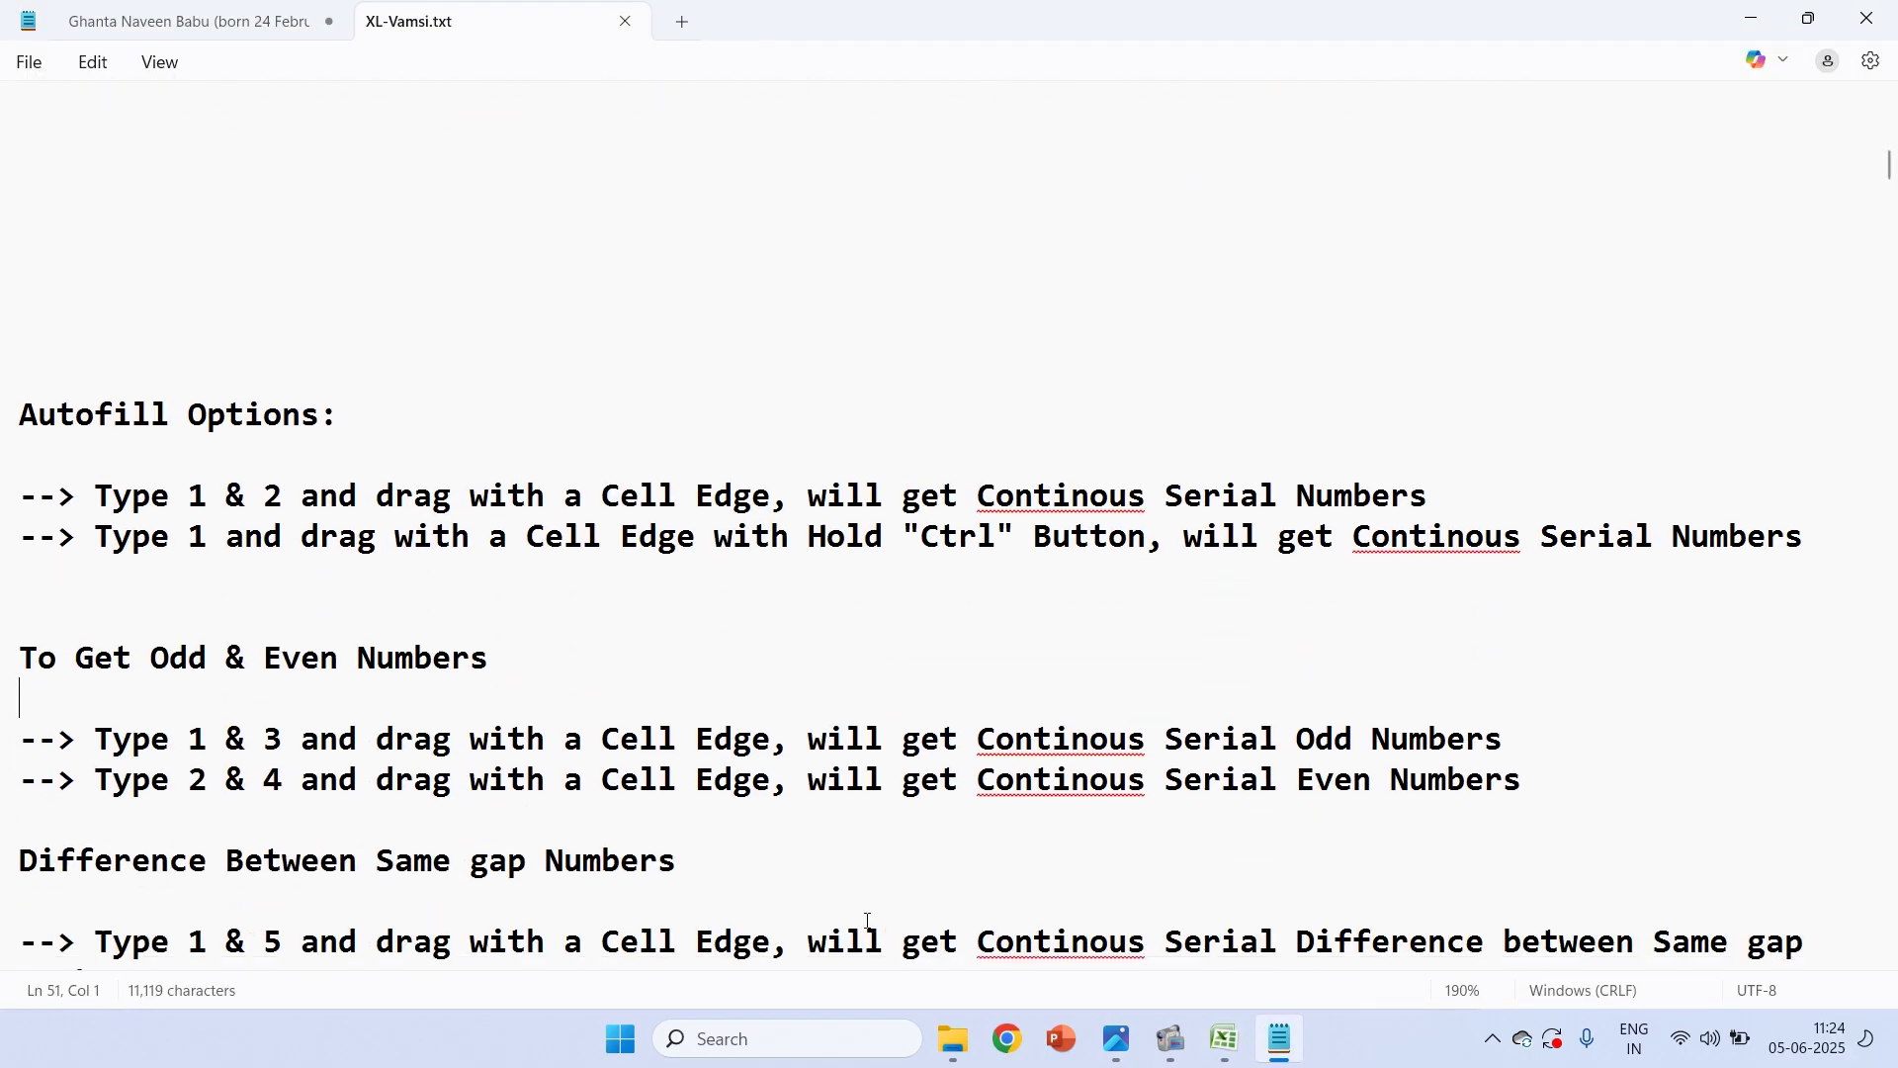
pyautogui.moveTo(771, 941); pyautogui.dragTo(264, 839)
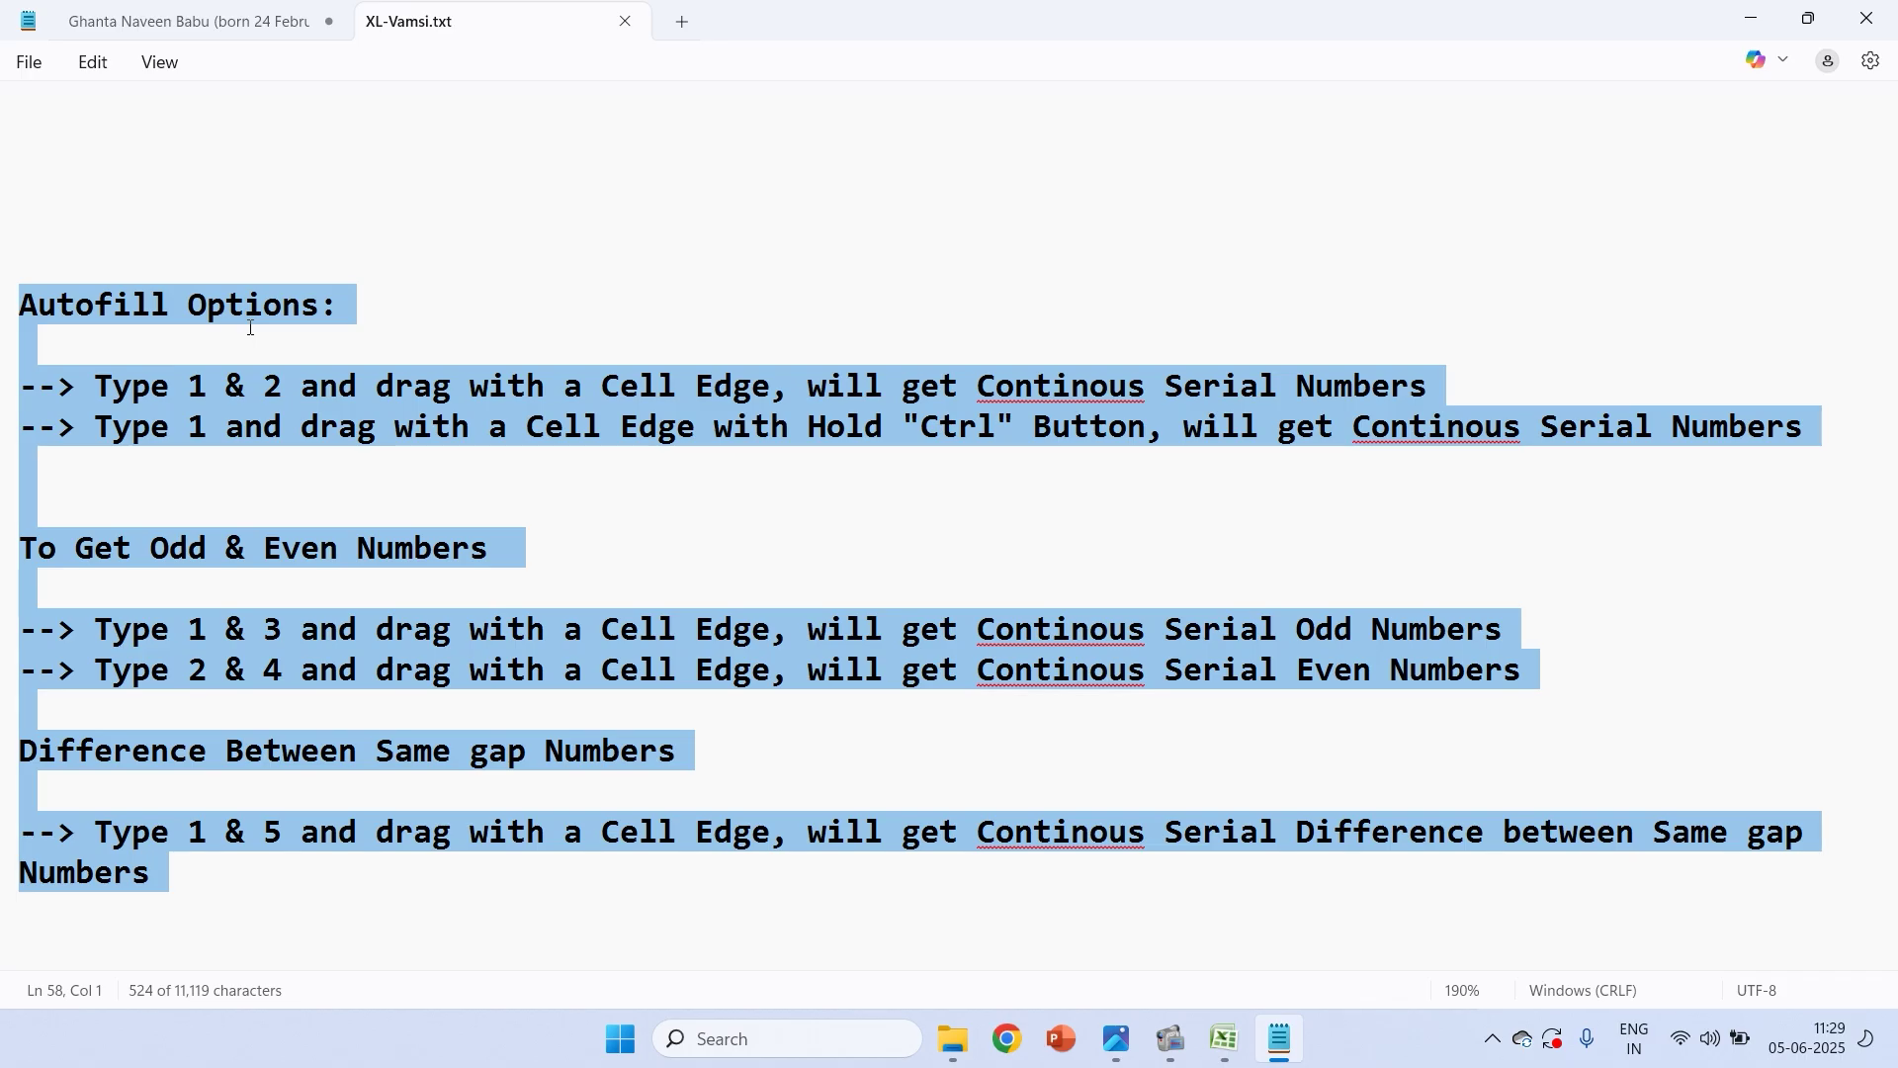
pyautogui.scroll(-5, 336, 399)
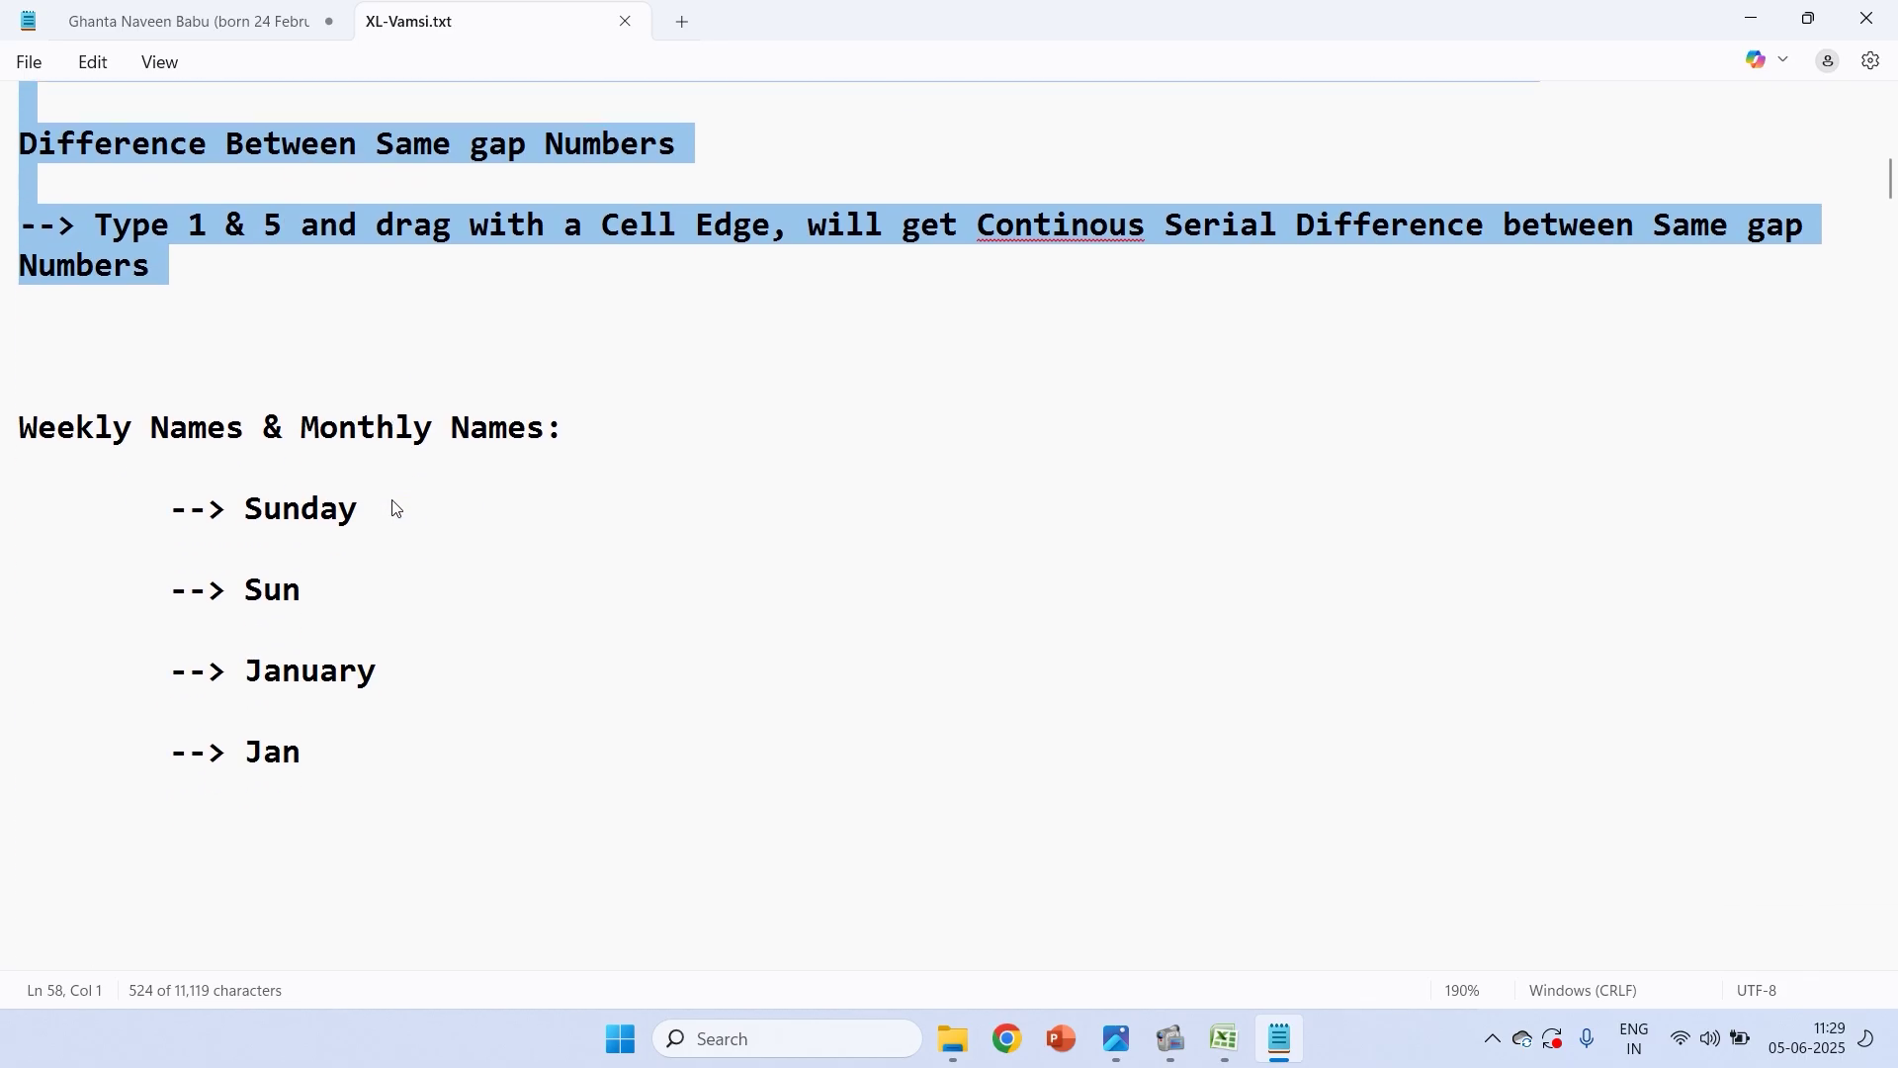
pyautogui.scroll(1, 407, 506)
pyautogui.click(687, 650)
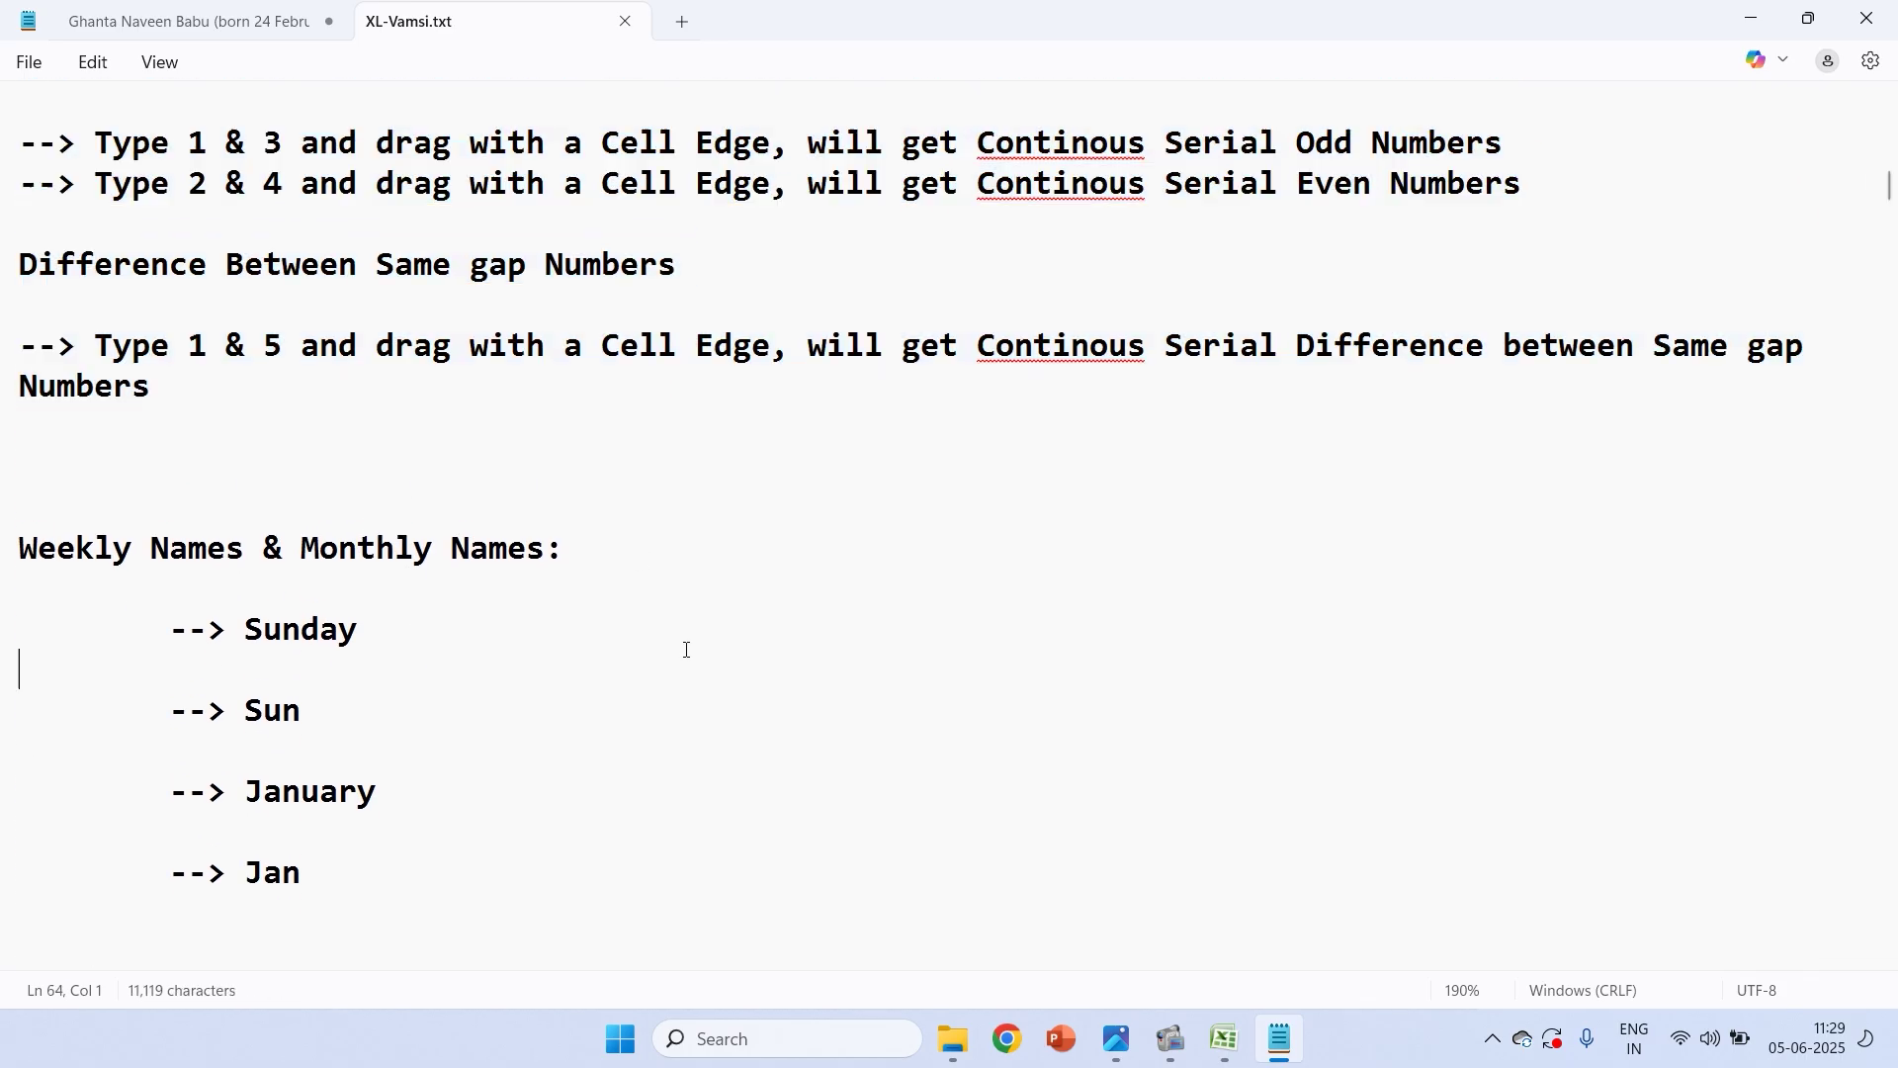
pyautogui.scroll(-2, 687, 650)
pyautogui.scroll(2, 687, 649)
# Switch back to Excel, enter Sunday in L5 and autofill full weekday names down to L27
pyautogui.hotkey('alt', 'Tab')
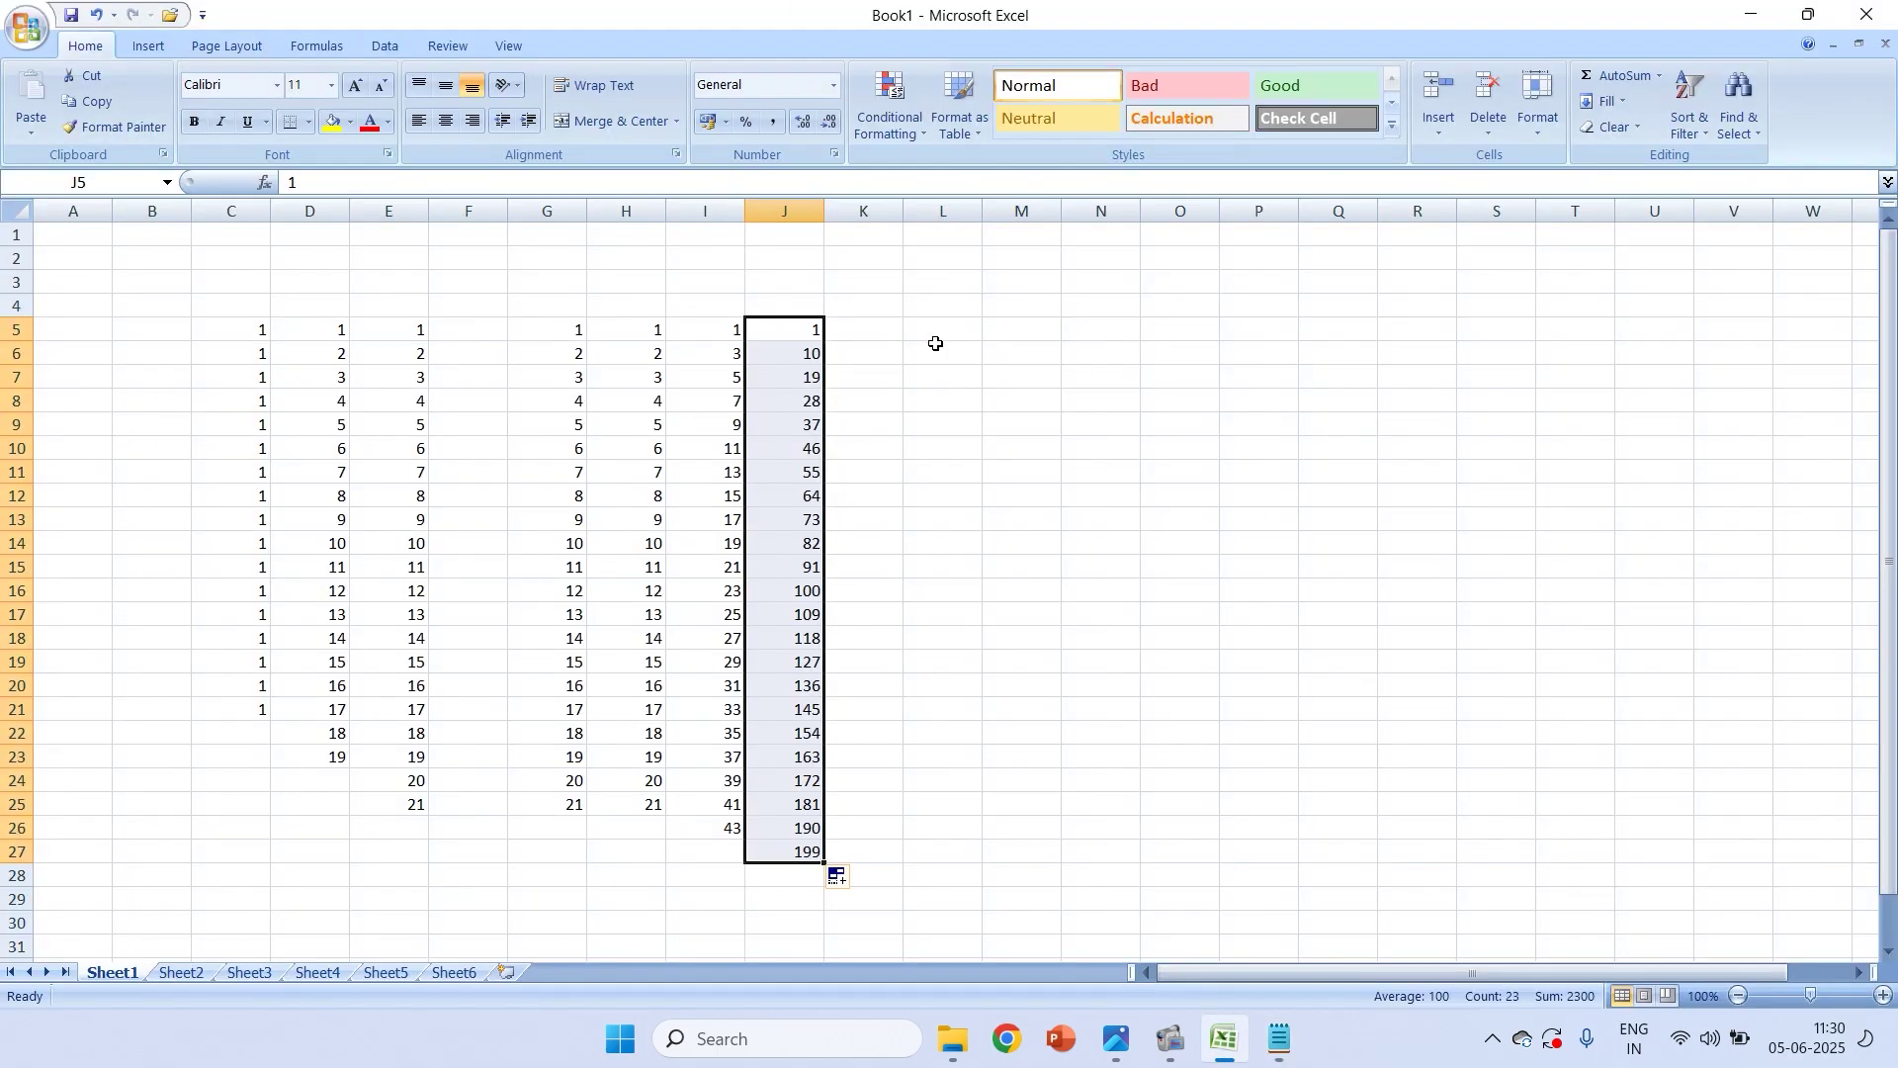
pyautogui.click(937, 343)
pyautogui.write('sunday')
pyautogui.press('Return')
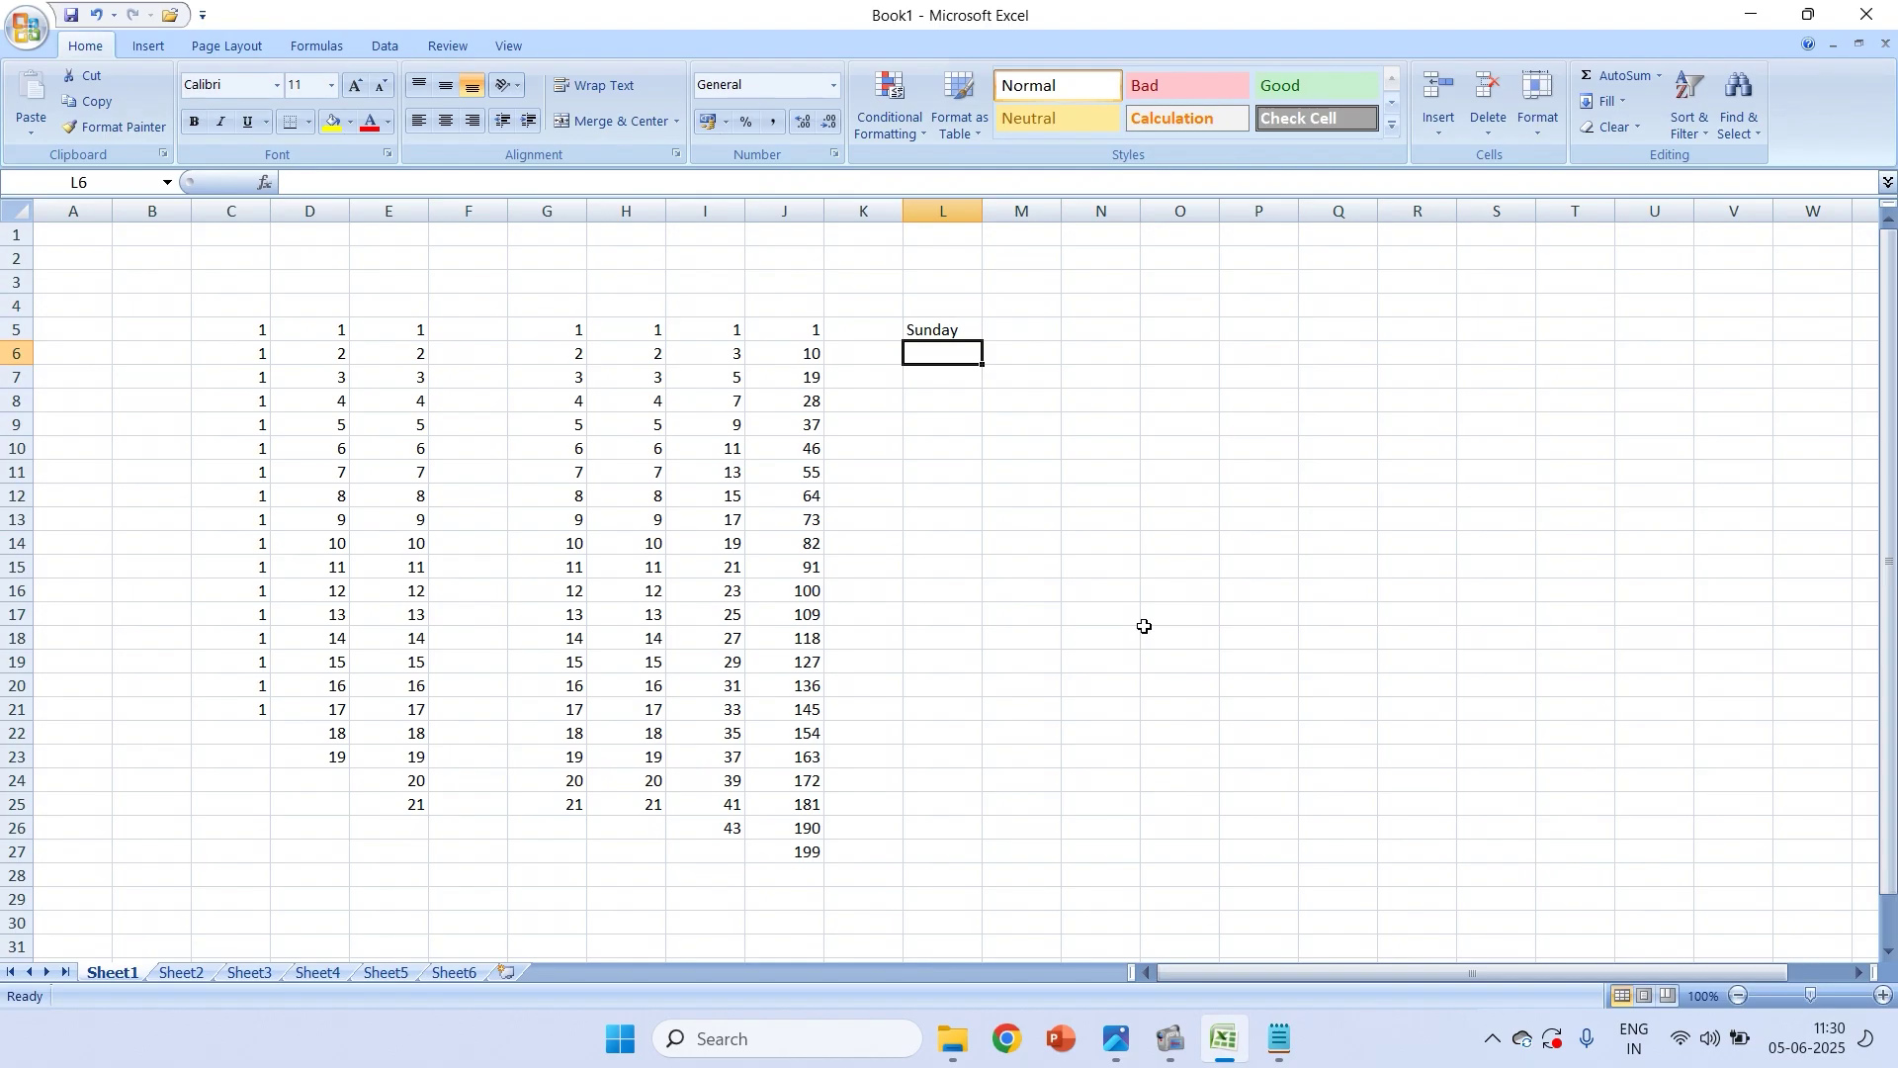
pyautogui.press('Up')
pyautogui.click(1192, 588)
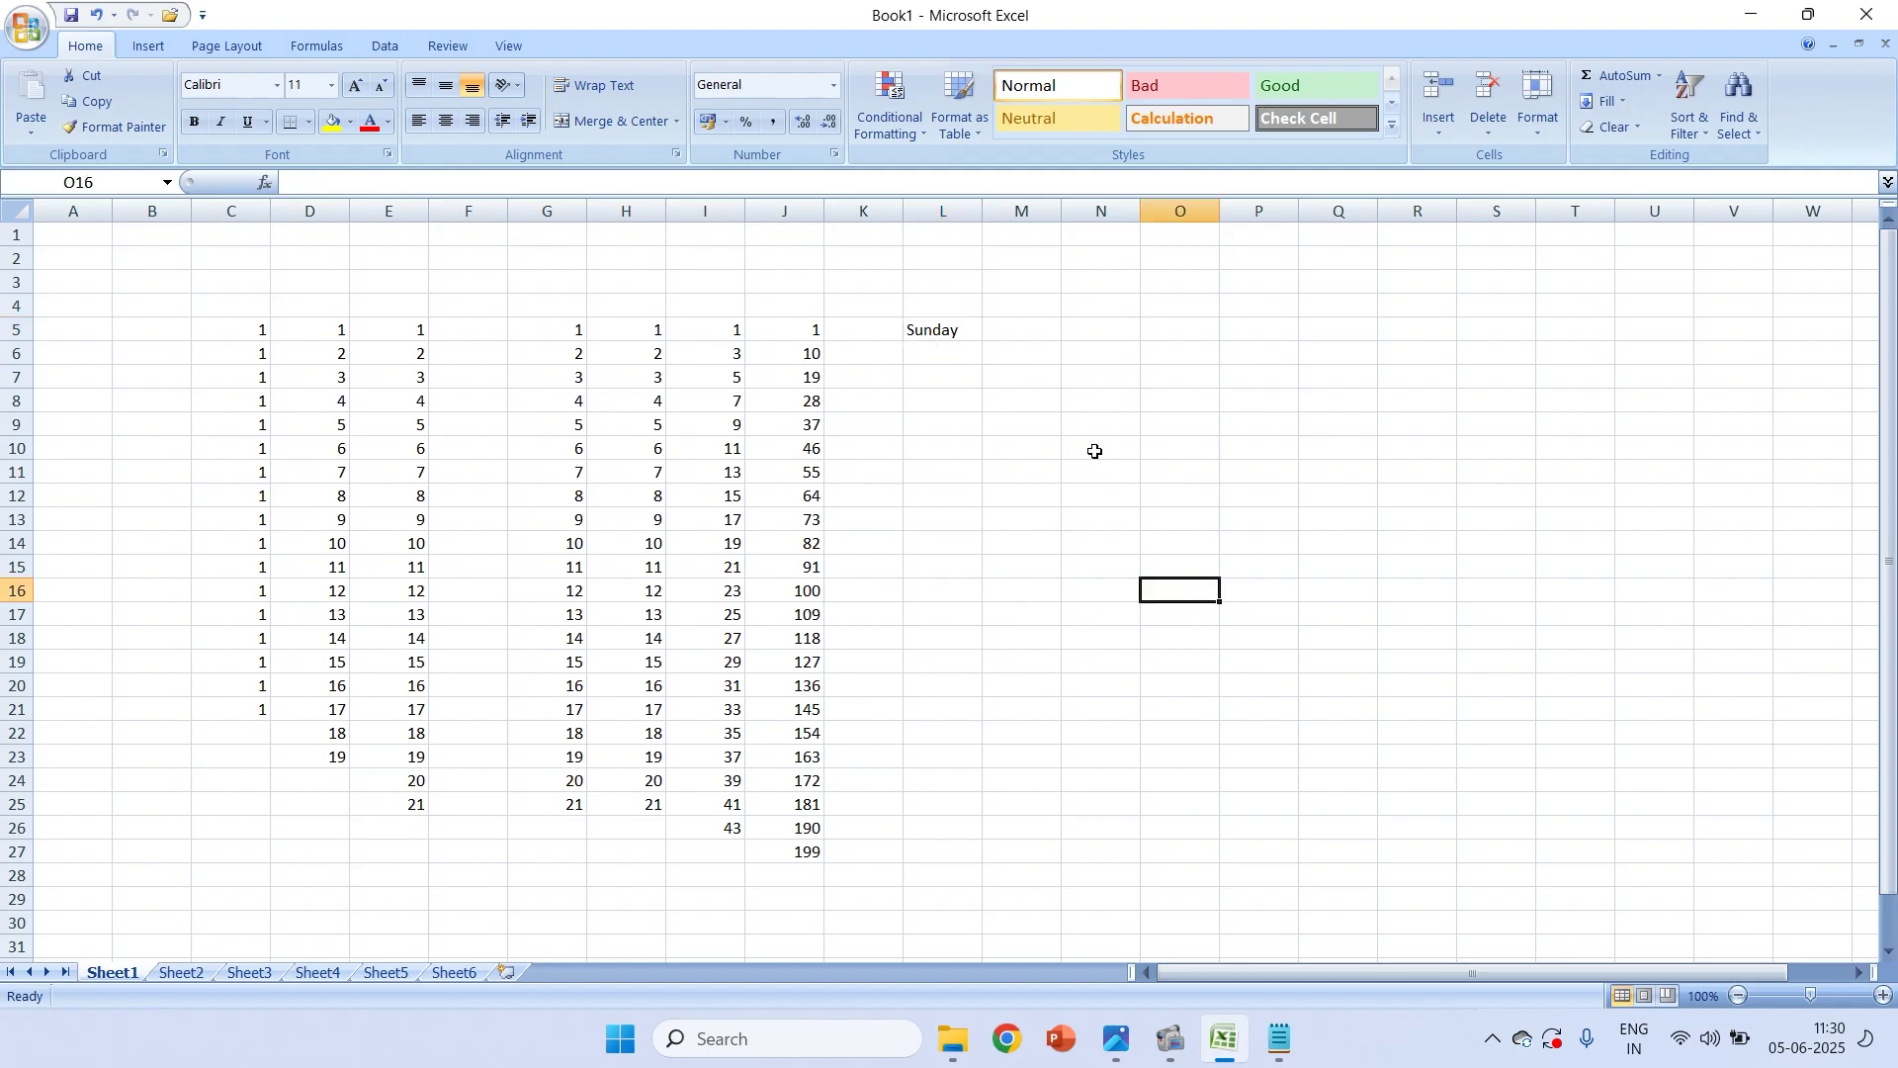
pyautogui.click(919, 329)
pyautogui.moveTo(982, 341); pyautogui.dragTo(965, 862)
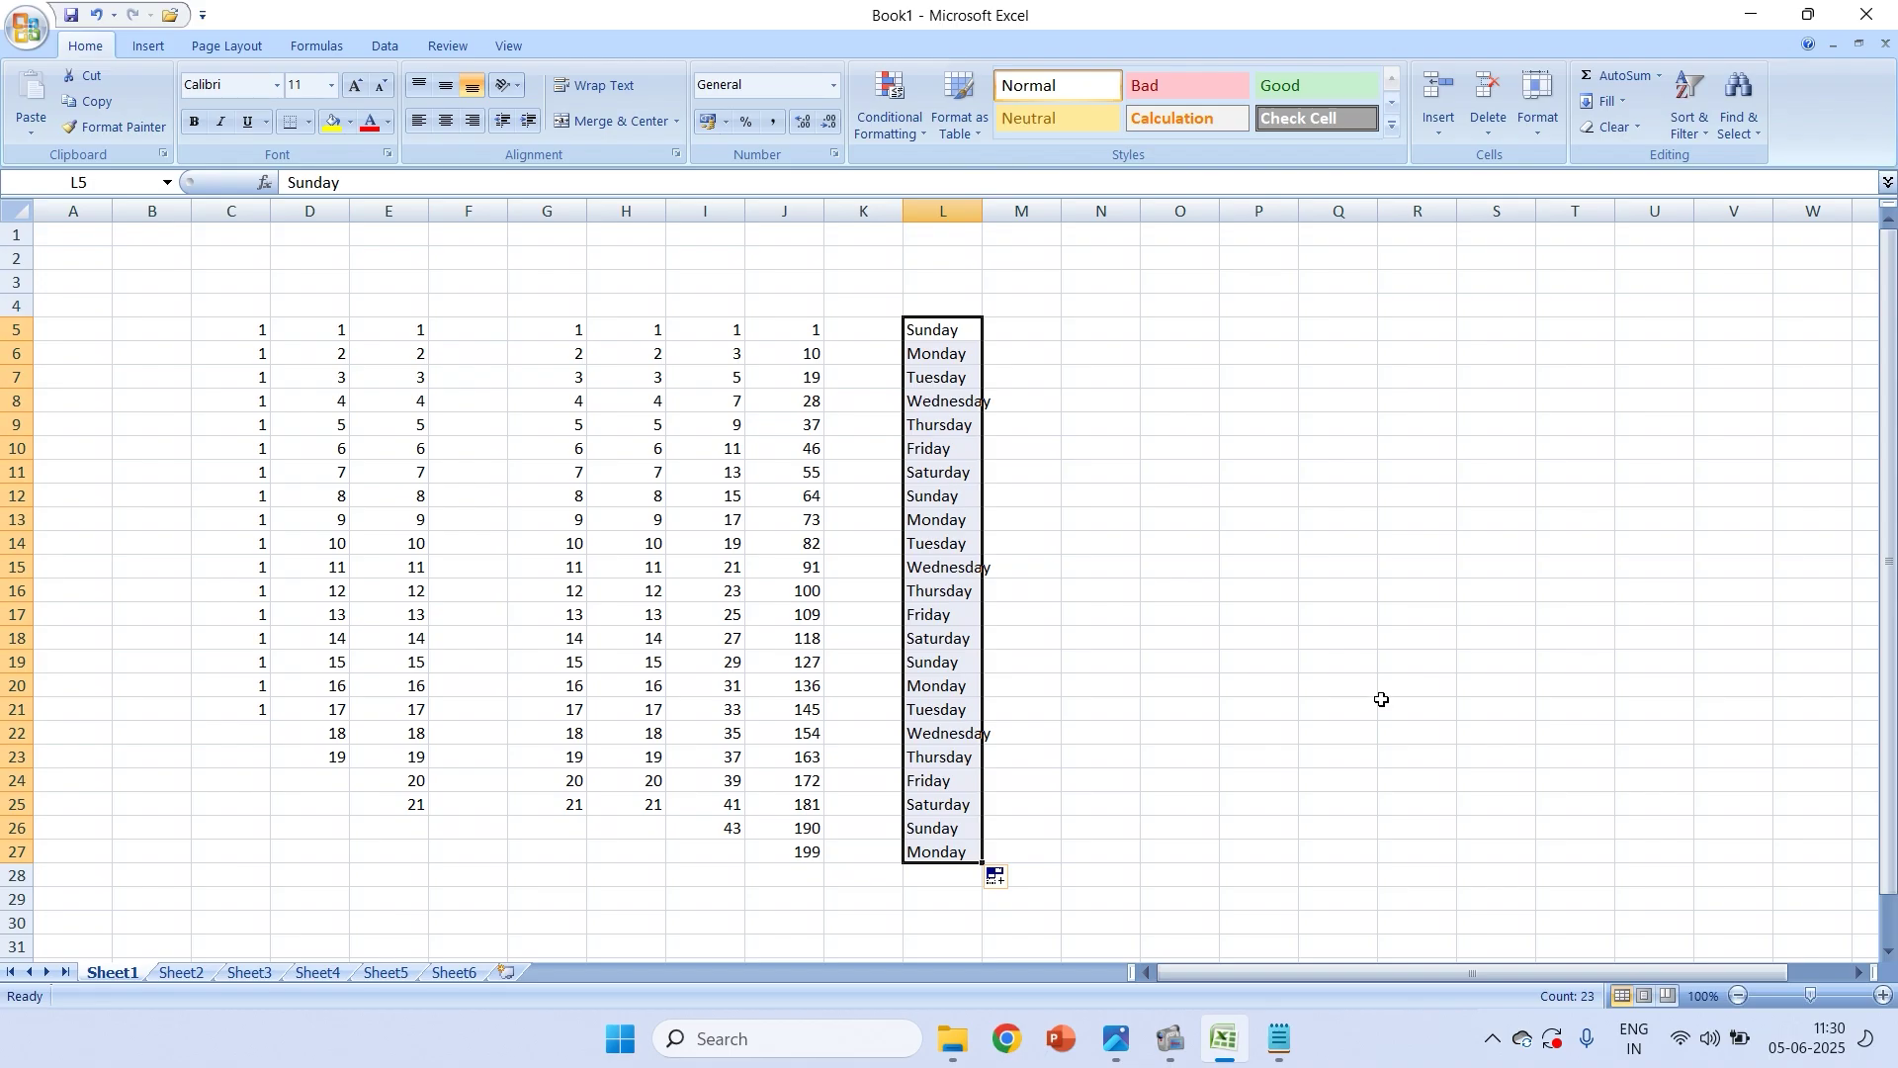
# Enter Sun in M5 and autofill abbreviated weekday names down to M27
pyautogui.click(1039, 335)
pyautogui.write('Sun')
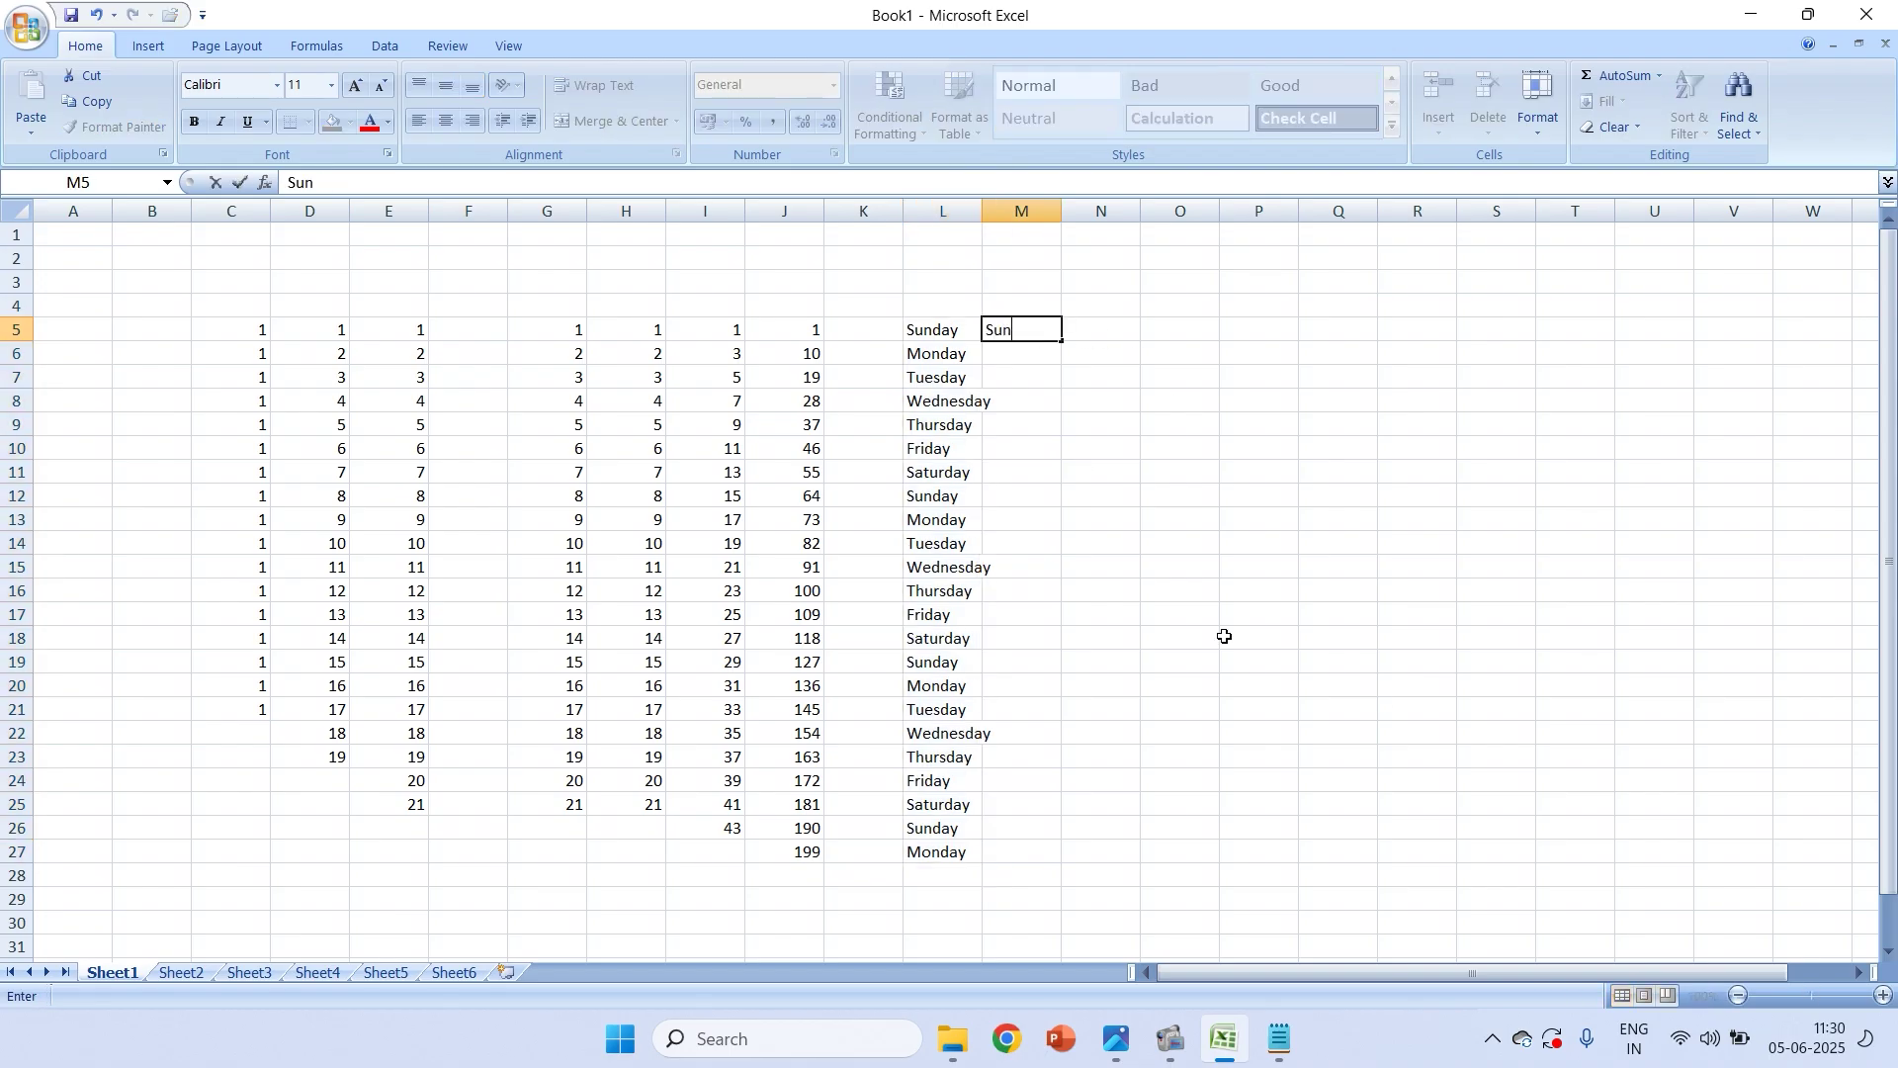
pyautogui.press('Return')
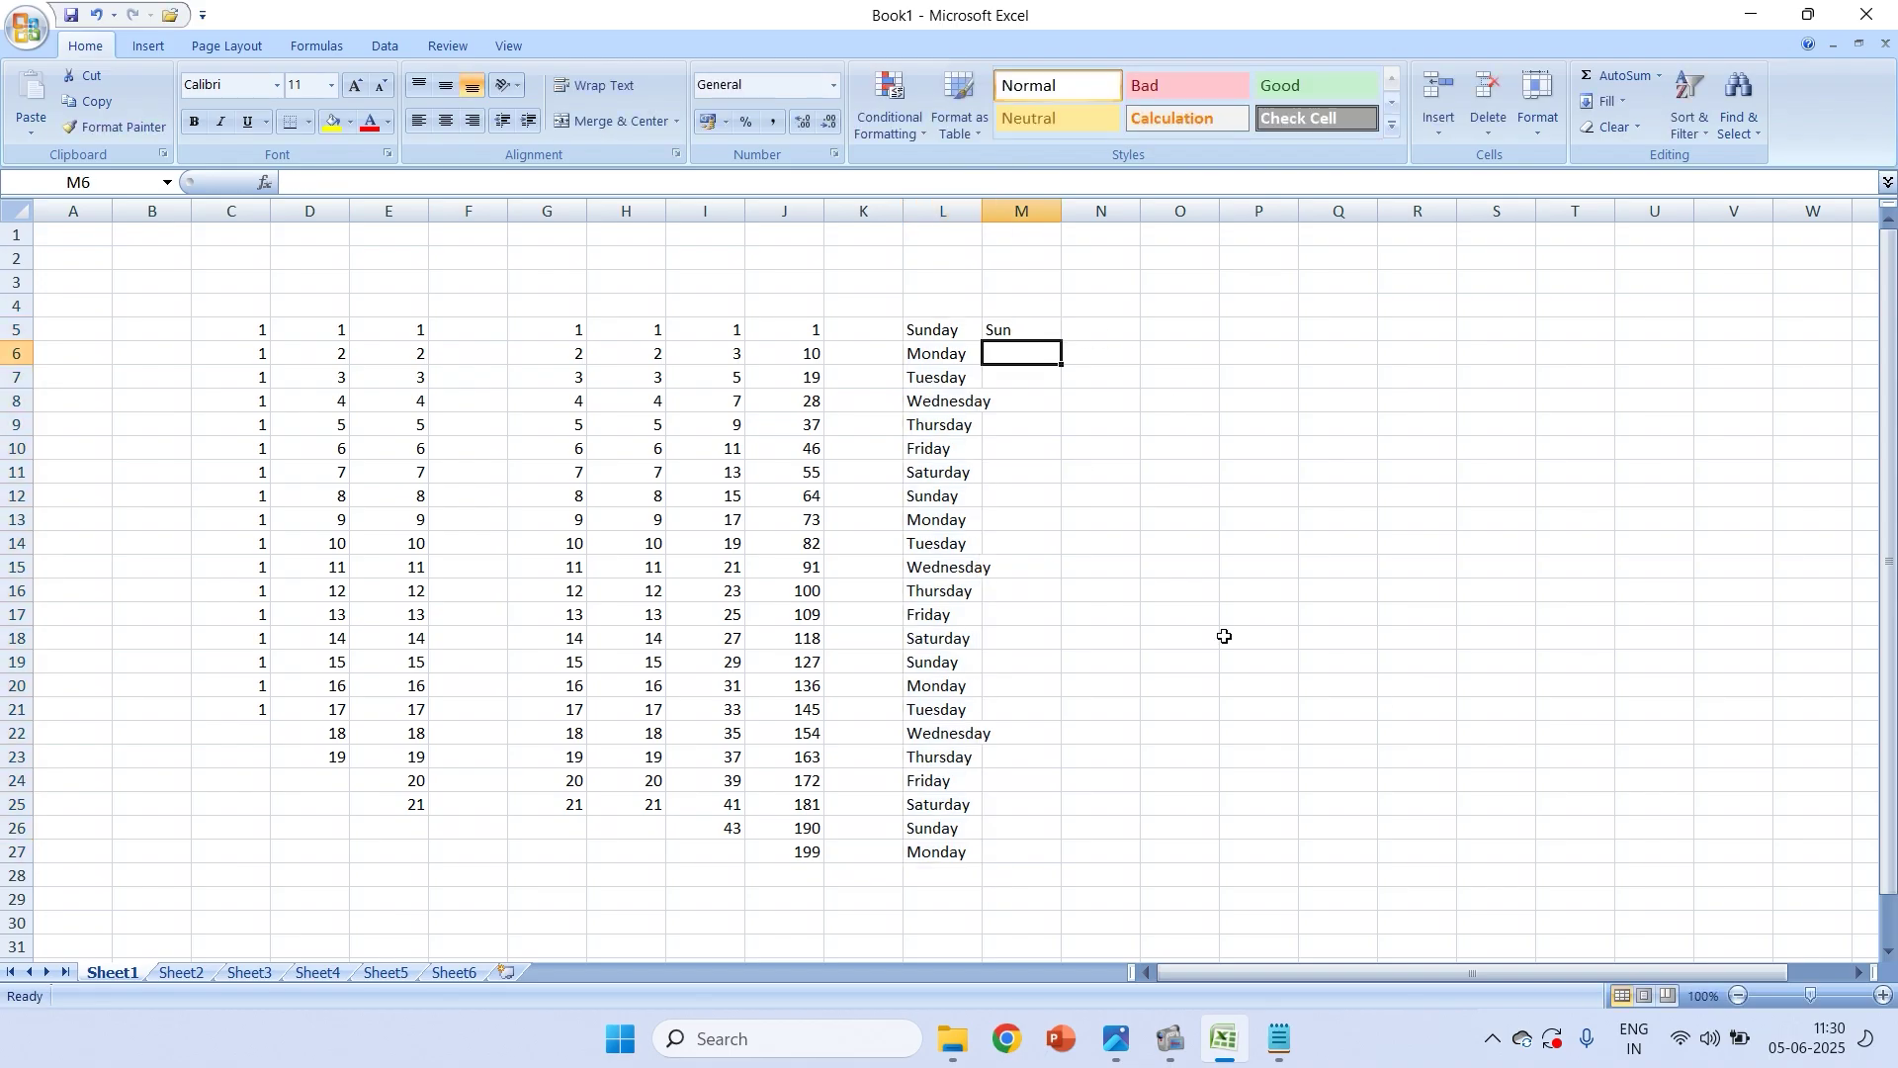
pyautogui.click(1046, 330)
pyautogui.moveTo(1060, 341); pyautogui.dragTo(1071, 860)
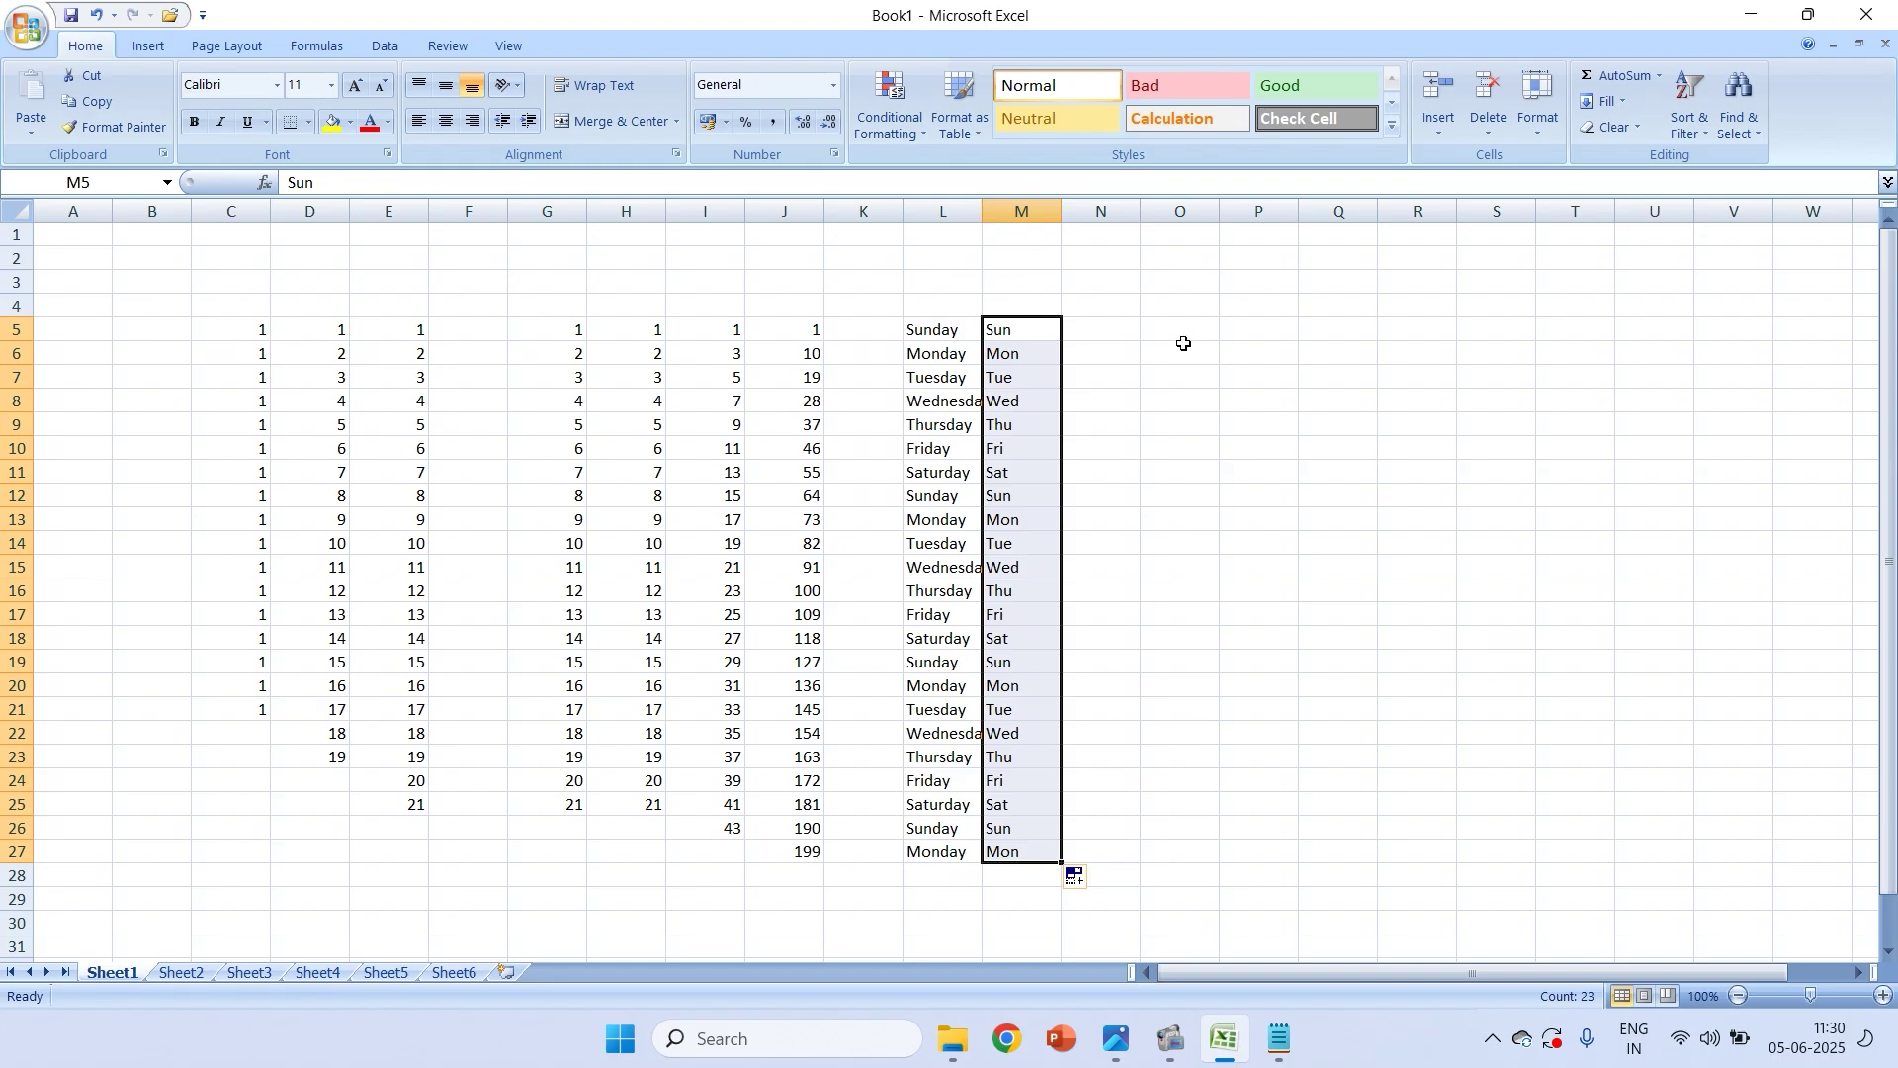
# Enter January in N5 and autofill full month names down to N26
pyautogui.click(1119, 333)
pyautogui.write('January')
pyautogui.press('Return')
pyautogui.click(1110, 329)
pyautogui.moveTo(1139, 341); pyautogui.dragTo(1141, 838)
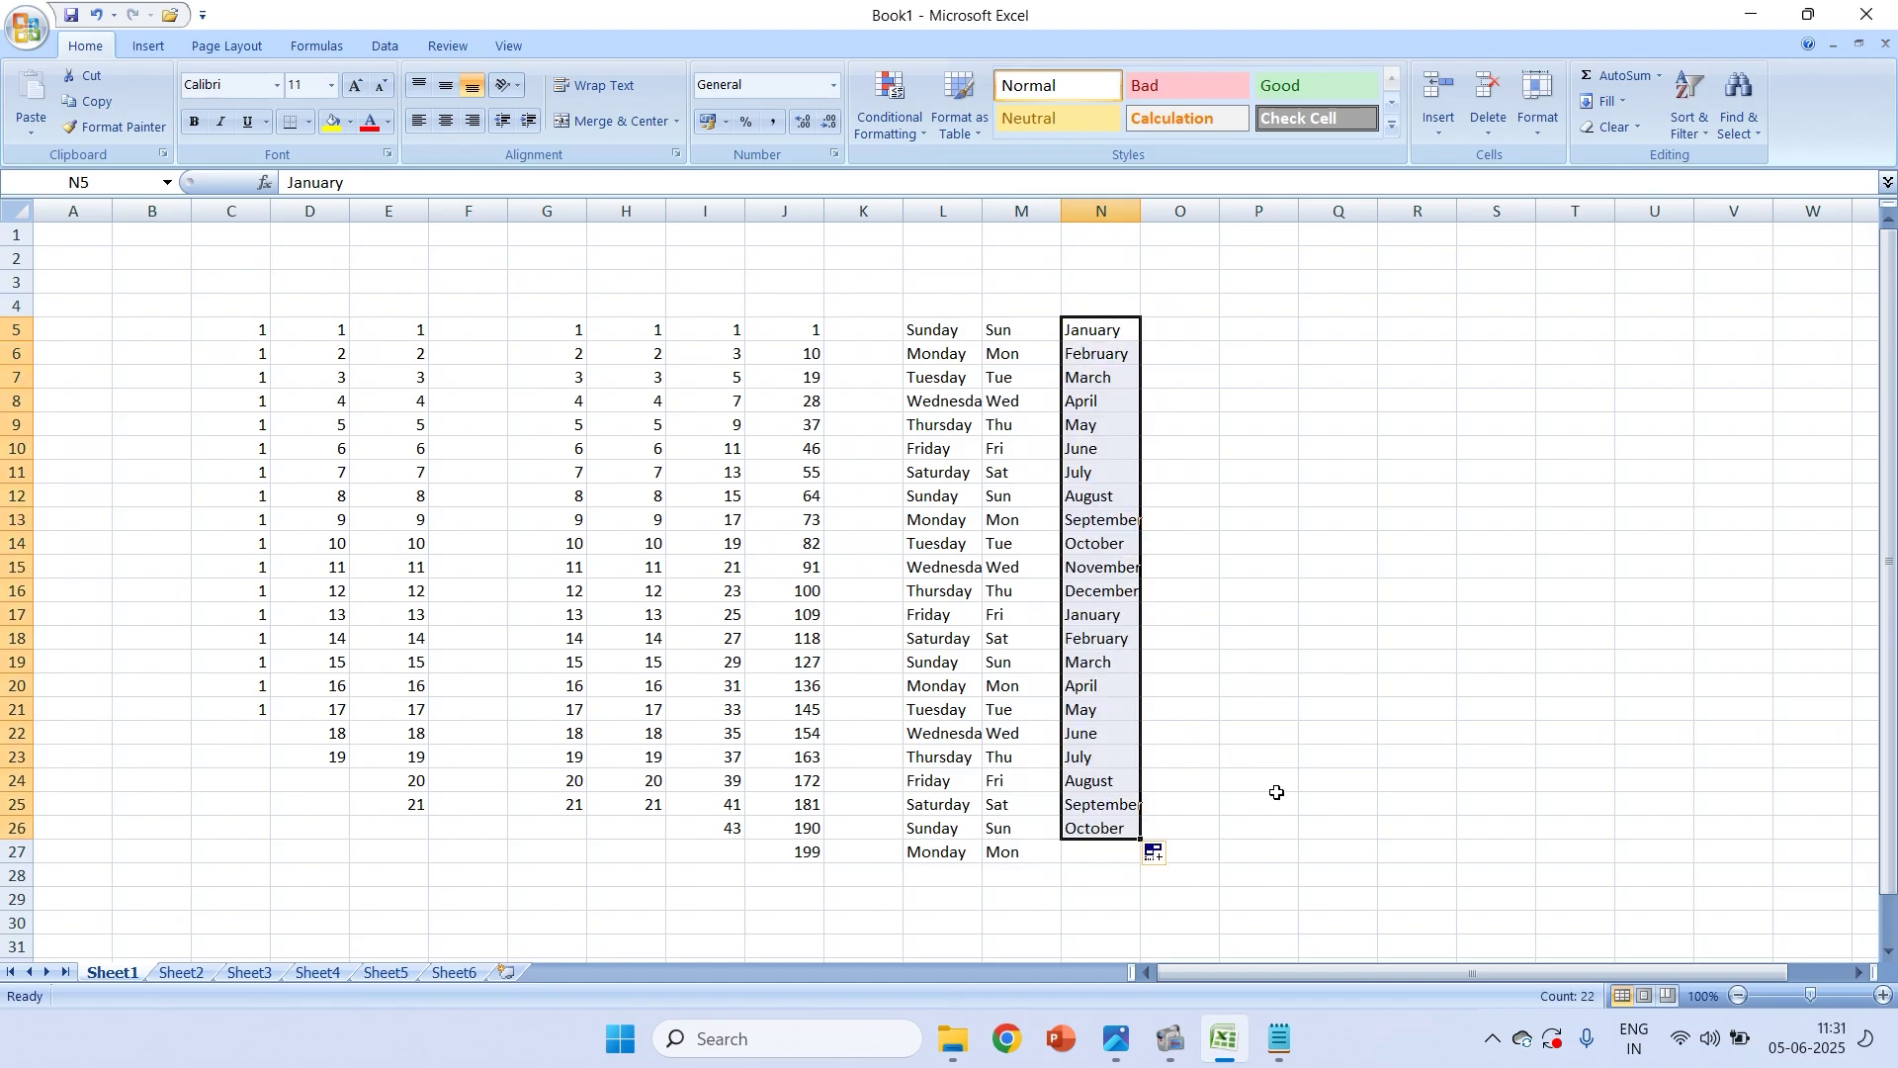
# Enter Jan in O5 and autofill abbreviated month names down to O26
pyautogui.click(1203, 332)
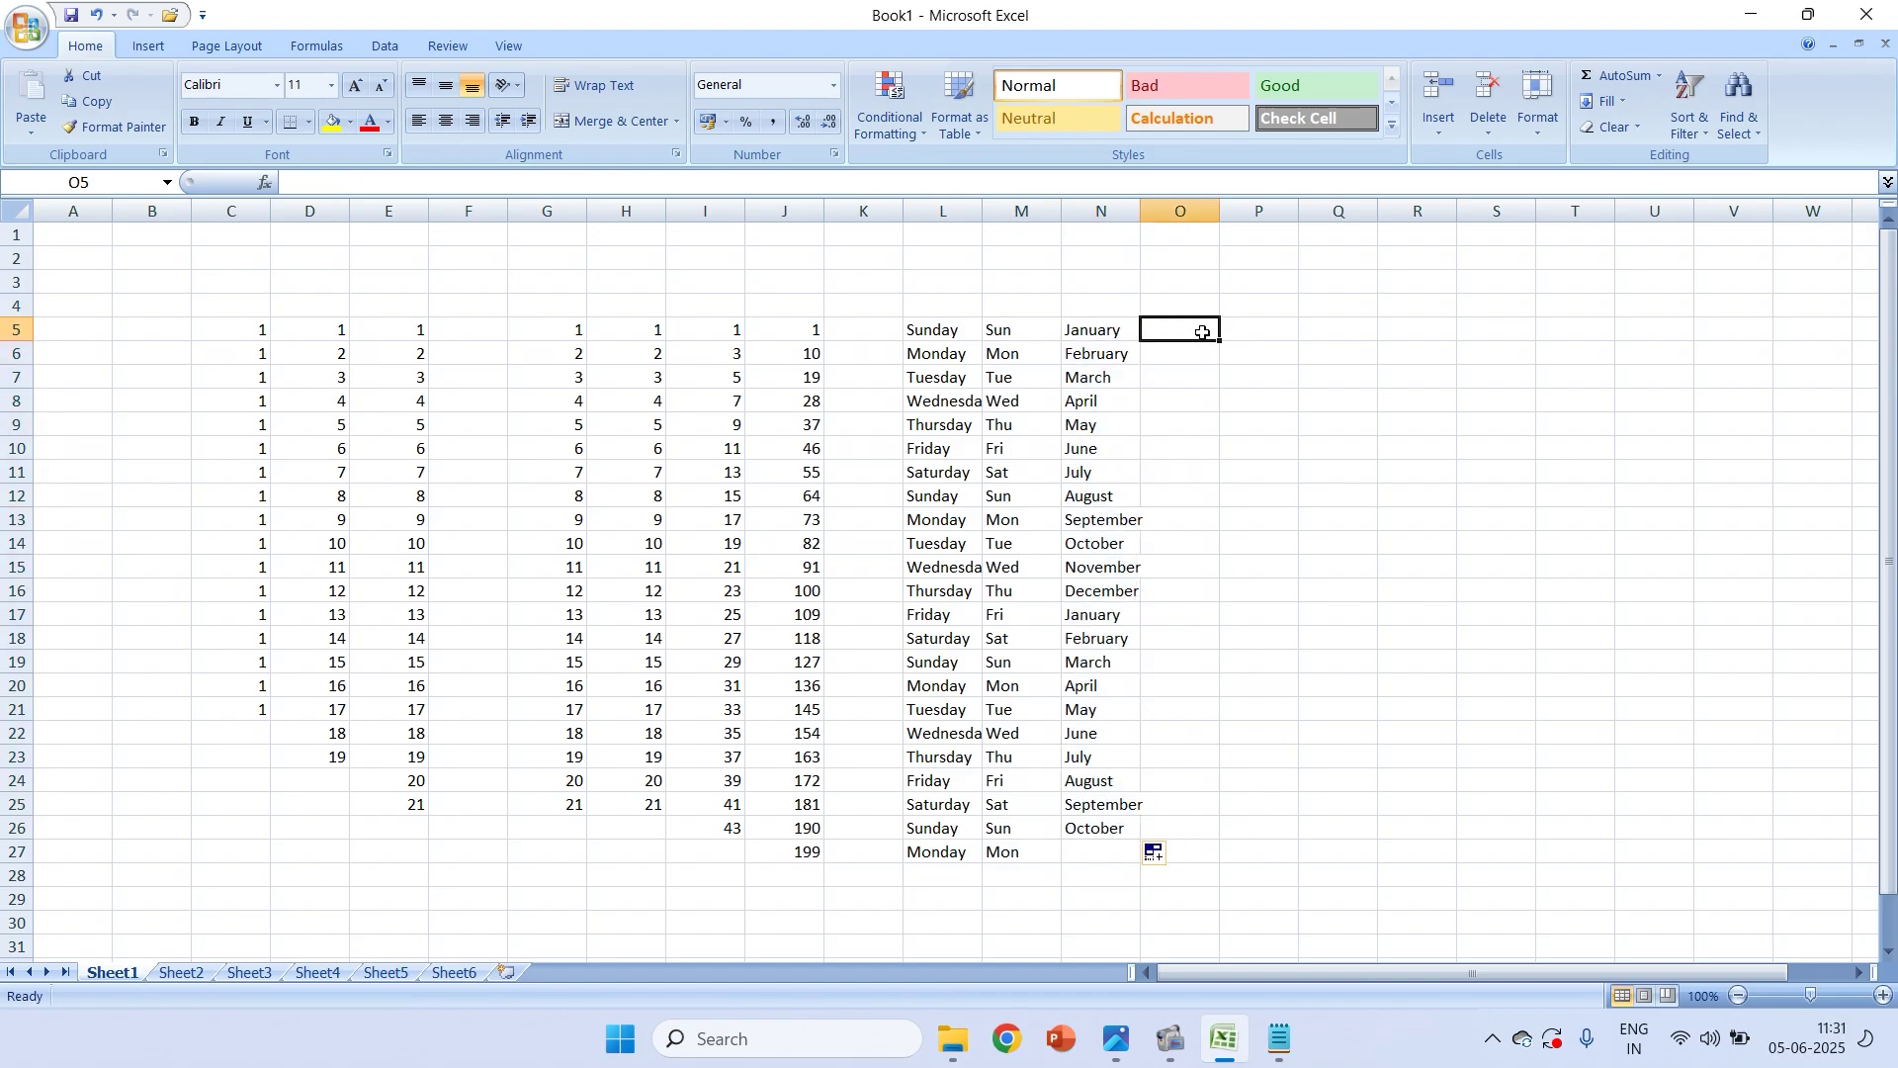
pyautogui.write('Jan')
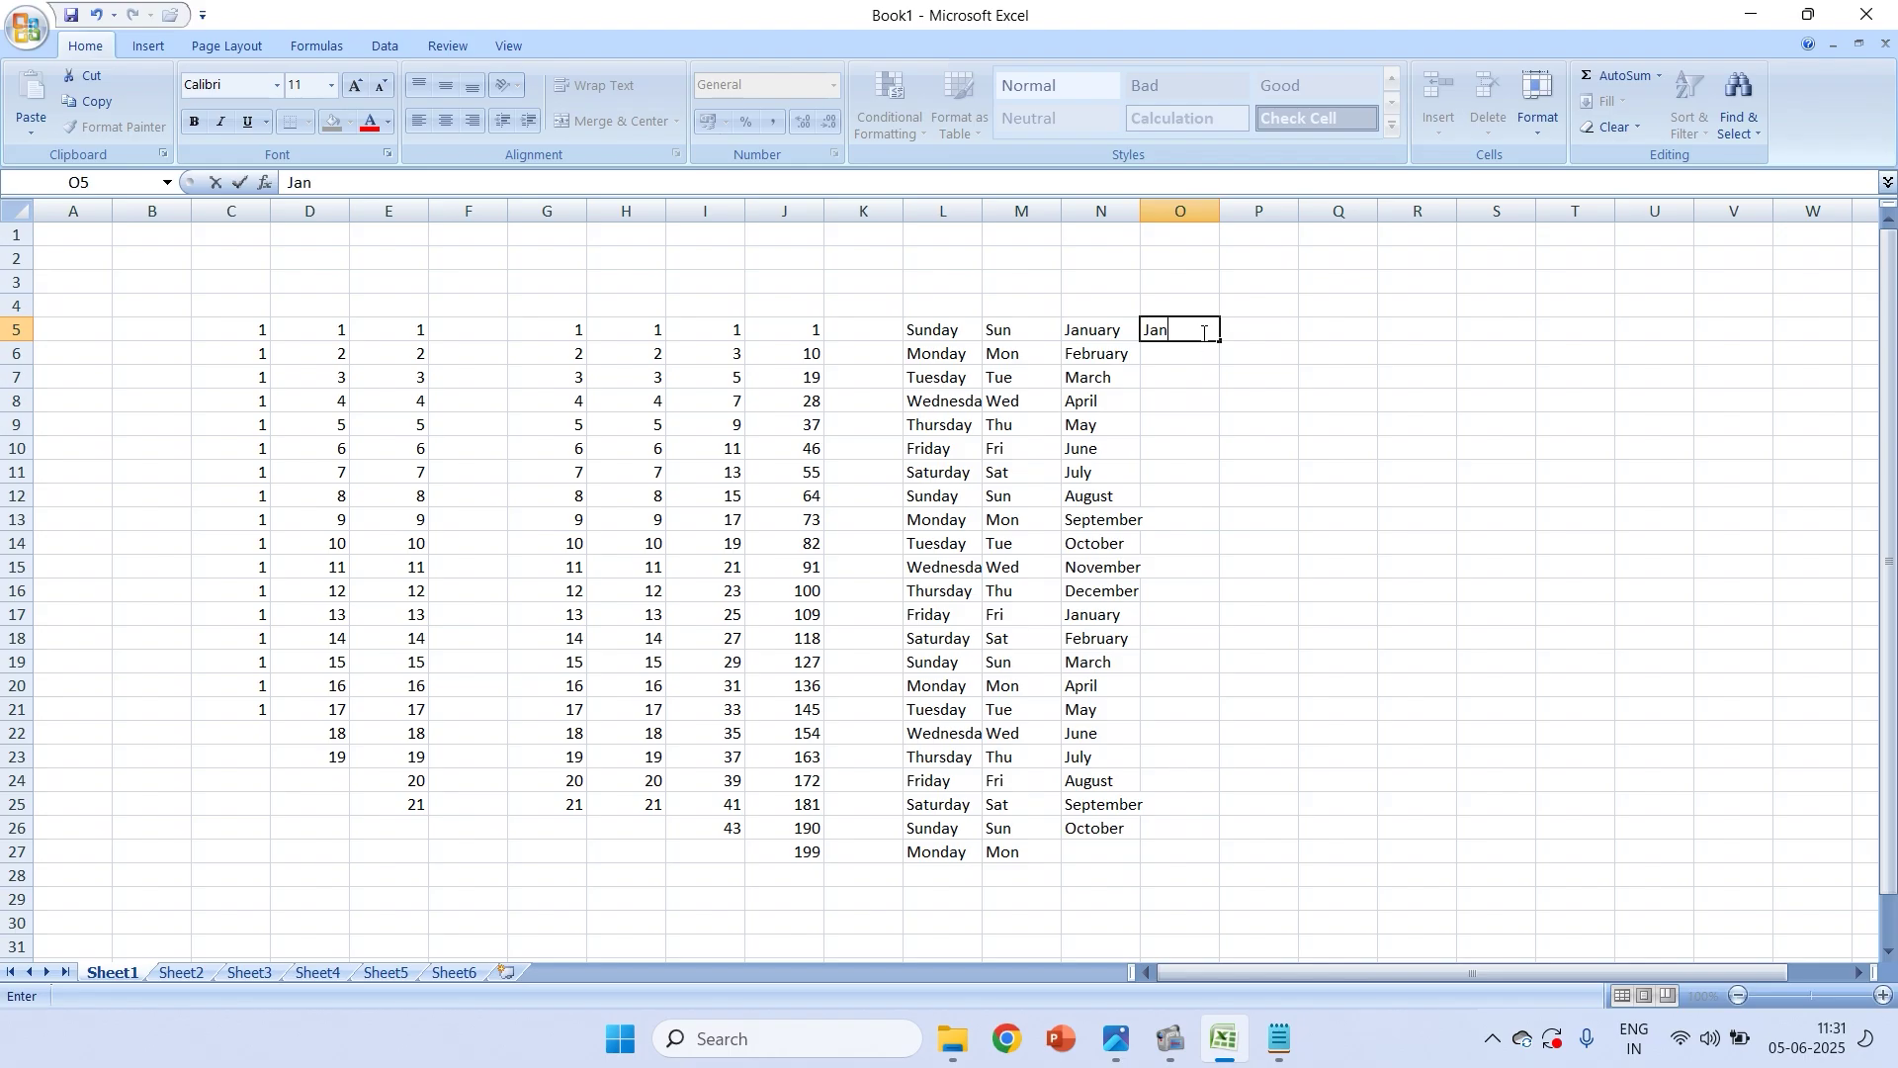
pyautogui.click(1204, 391)
pyautogui.click(1191, 333)
pyautogui.moveTo(1223, 338); pyautogui.dragTo(1231, 841)
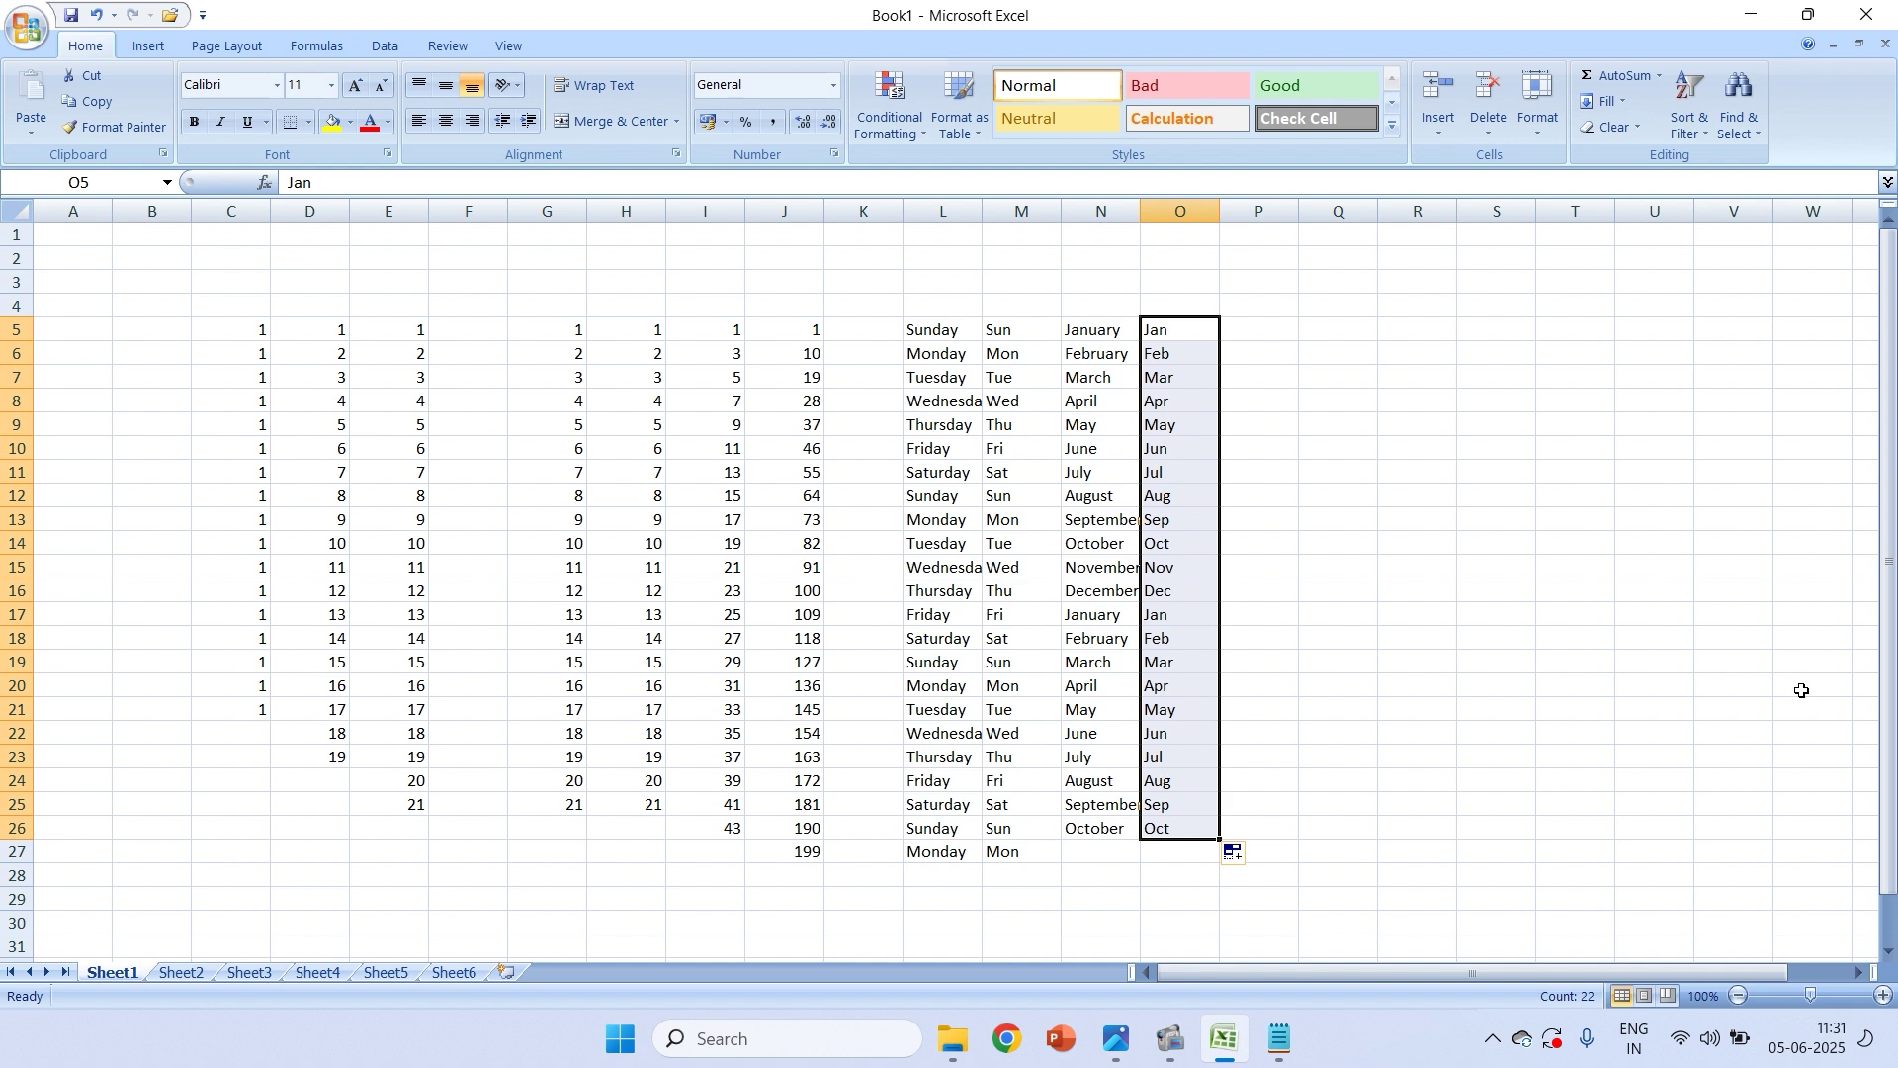
# View Sheet2, then return to Sheet1 and look over the autofilled number, weekday and month columns
pyautogui.click(158, 975)
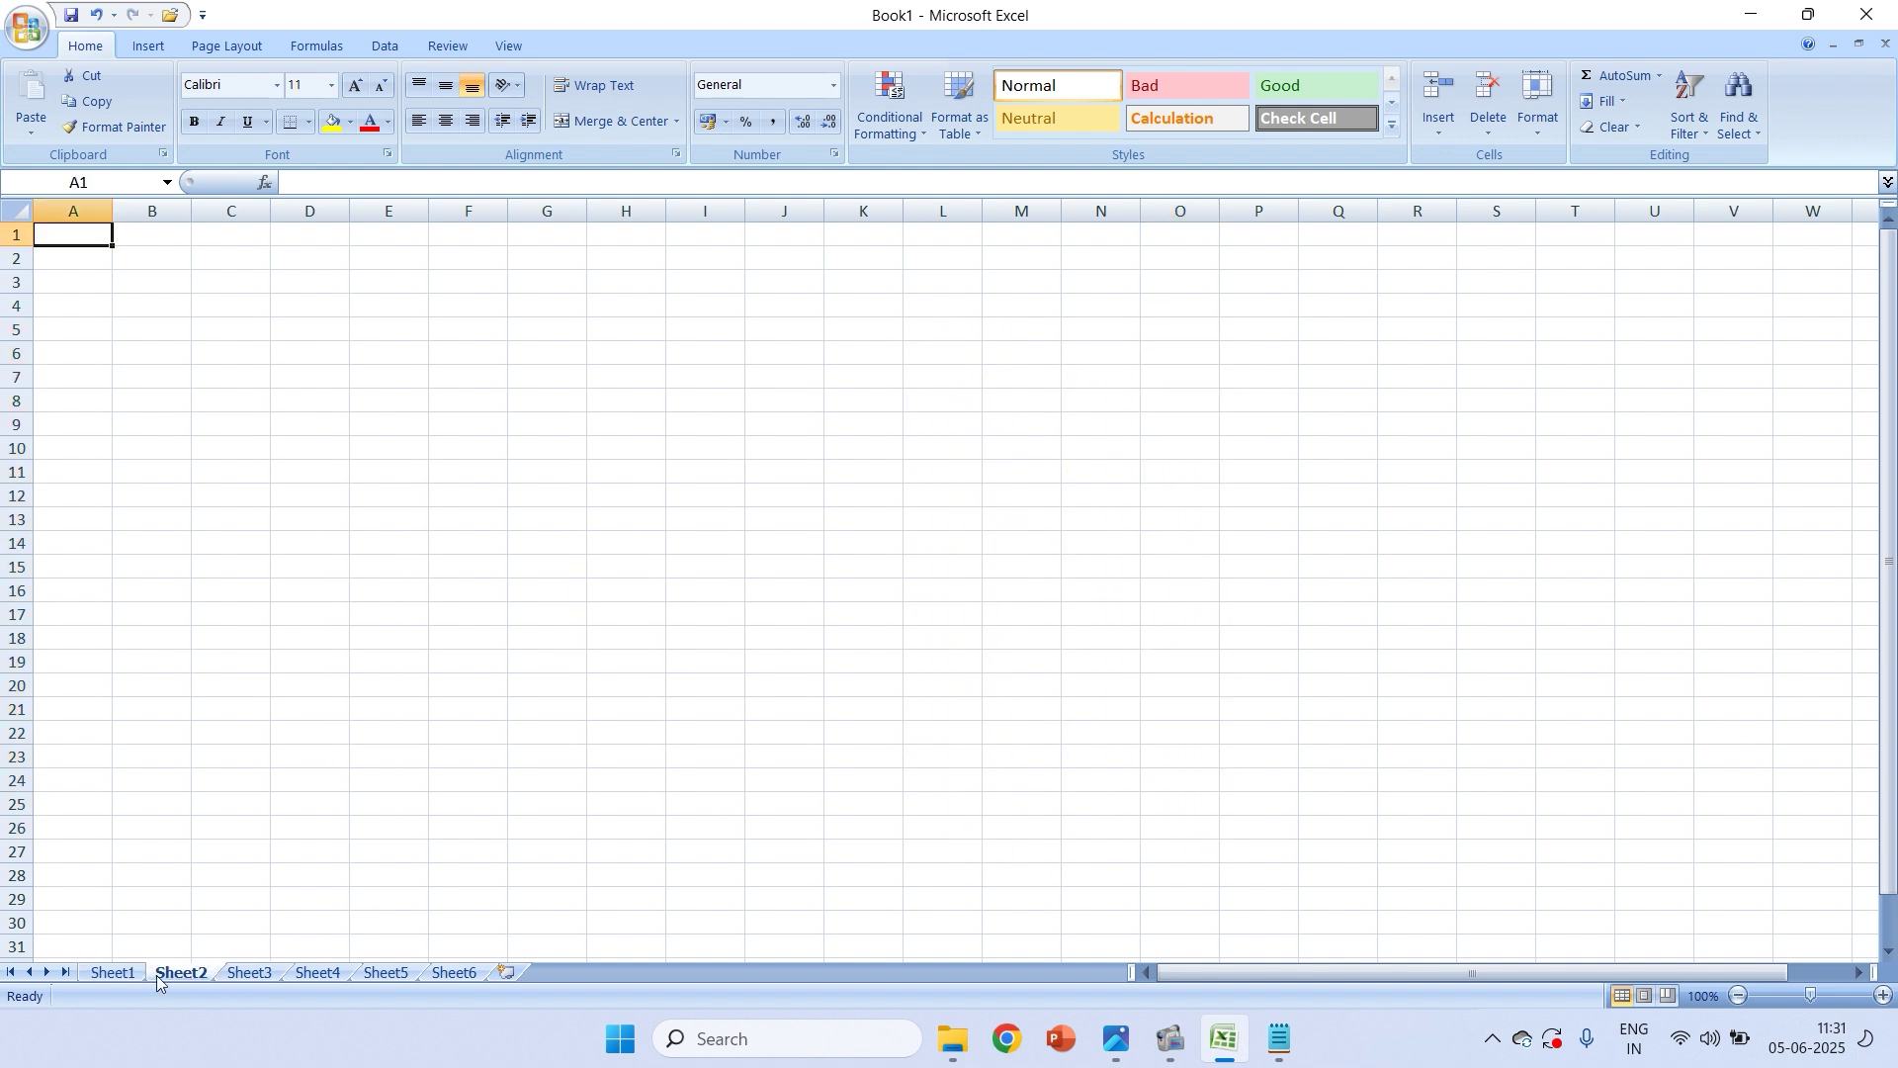
pyautogui.click(112, 973)
pyautogui.moveTo(211, 339); pyautogui.dragTo(465, 442)
pyautogui.click(752, 443)
pyautogui.click(596, 376)
pyautogui.moveTo(262, 336); pyautogui.dragTo(1167, 471)
pyautogui.click(1097, 543)
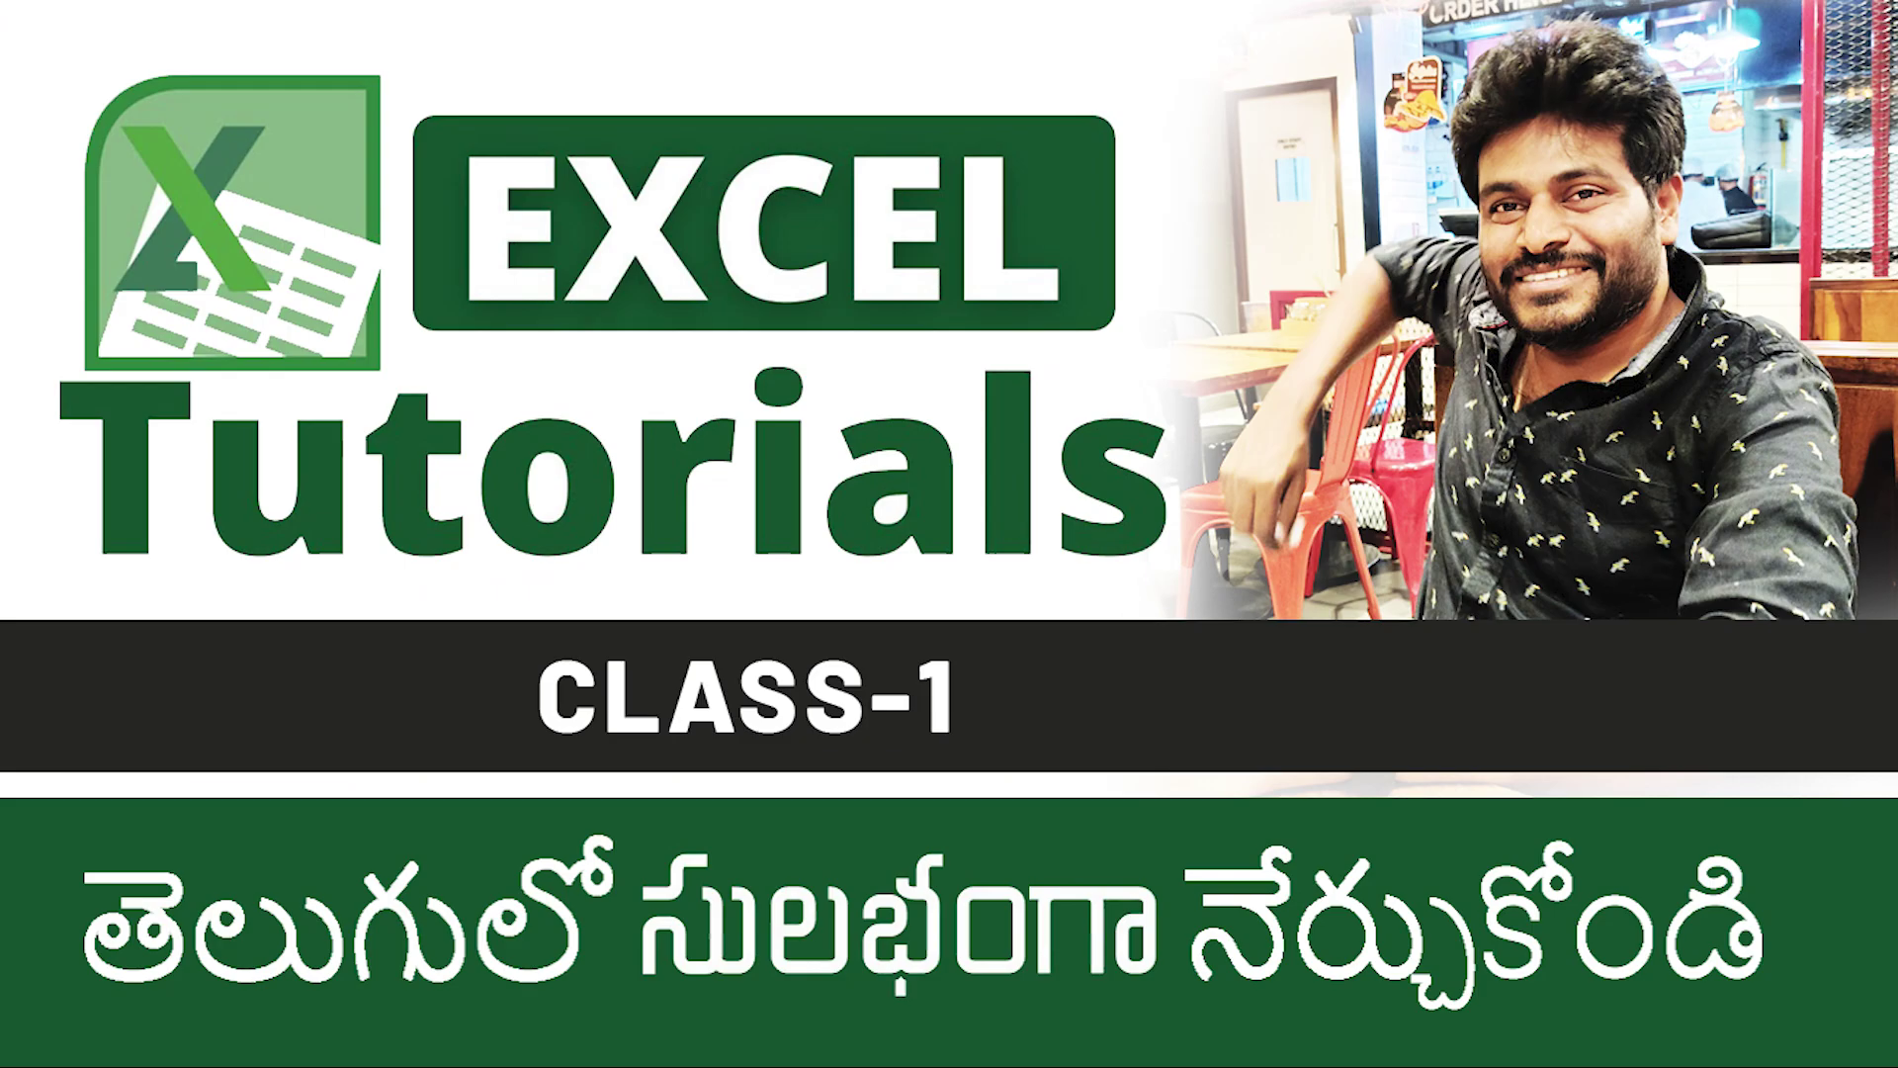